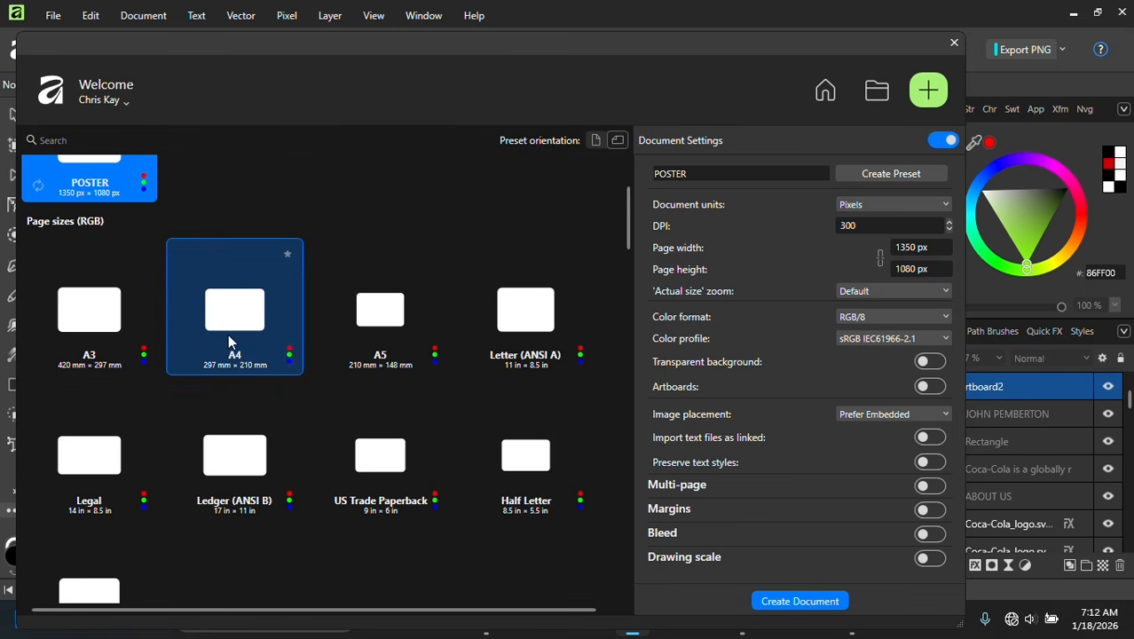
Choose the A4 RGB page preset in portrait orientation and set its resolution to 150 DPI
{"action": "left_click", "coordinate": [224, 346]}
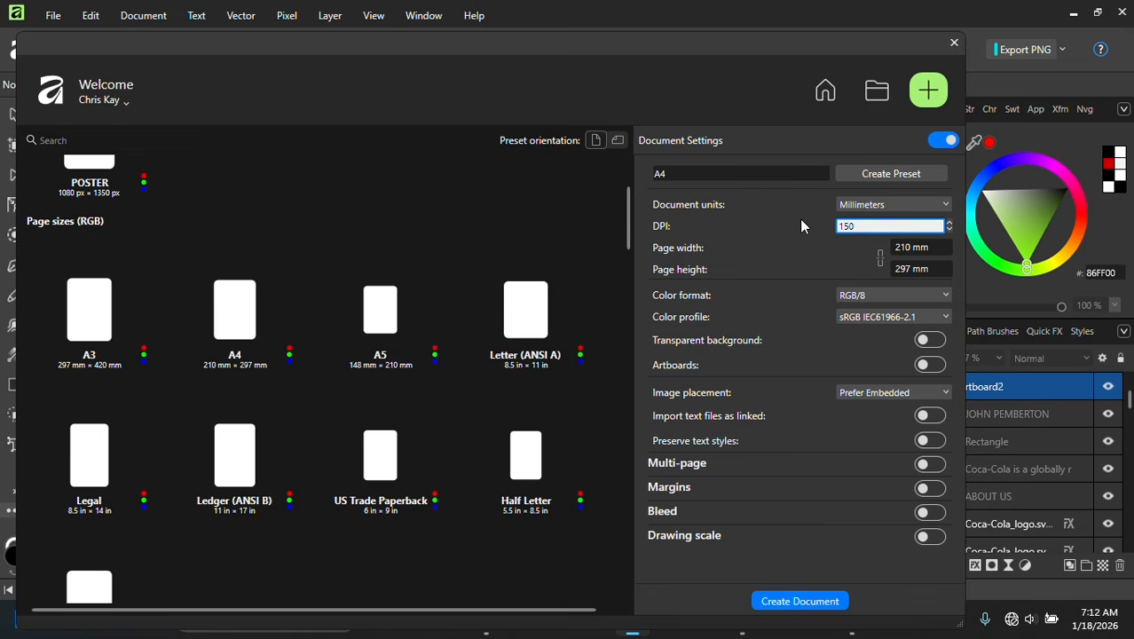
{"action": "key", "text": "Return"}
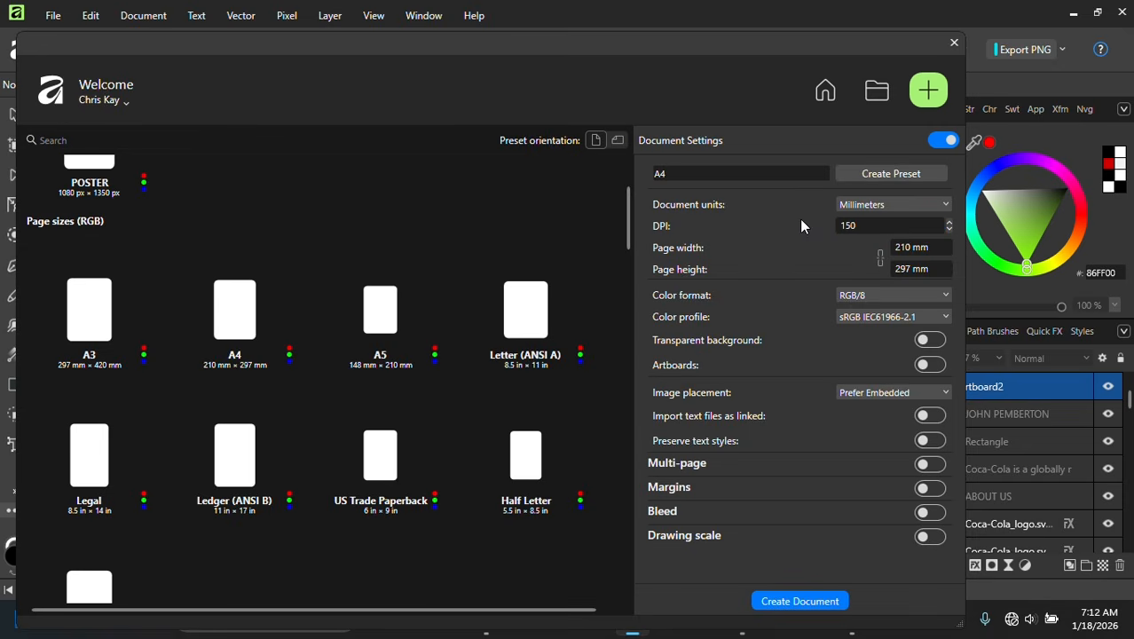
{"action": "left_click_drag", "start_coordinate": [798, 40], "coordinate": [727, 53]}
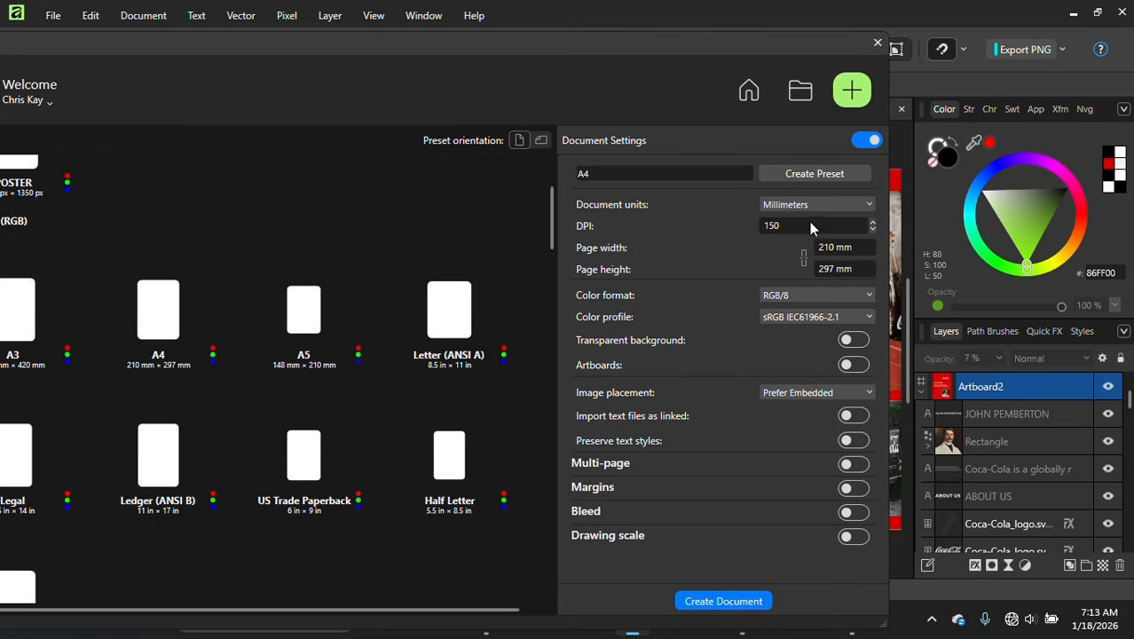
Set the document units to pixels, enable artboards, and create the document
{"action": "left_click", "coordinate": [856, 205]}
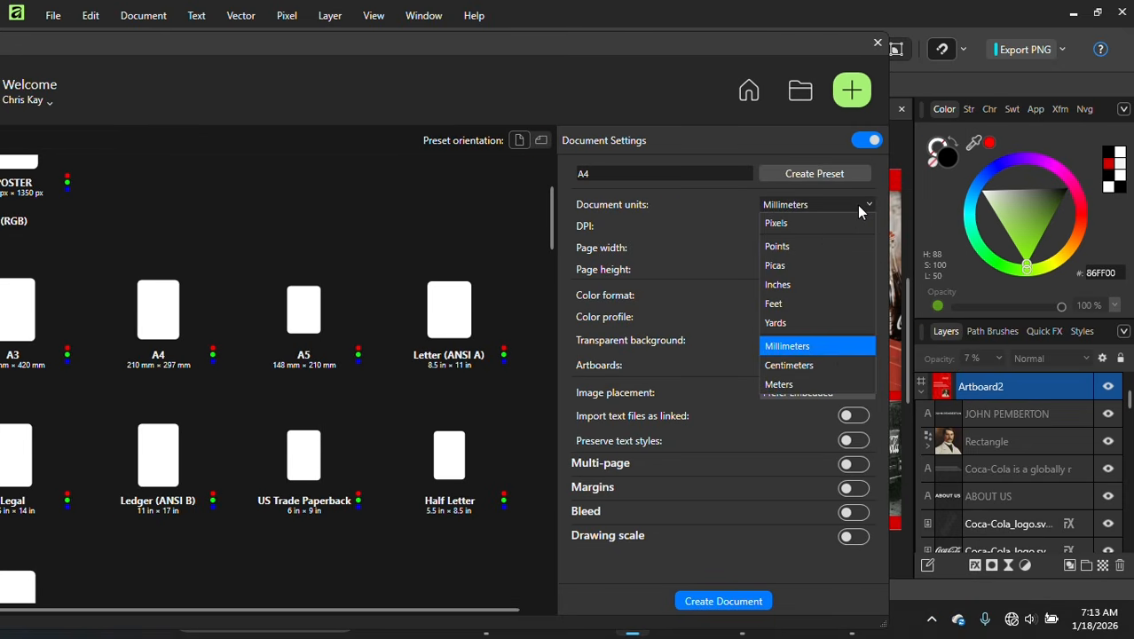
{"action": "left_click", "coordinate": [792, 226]}
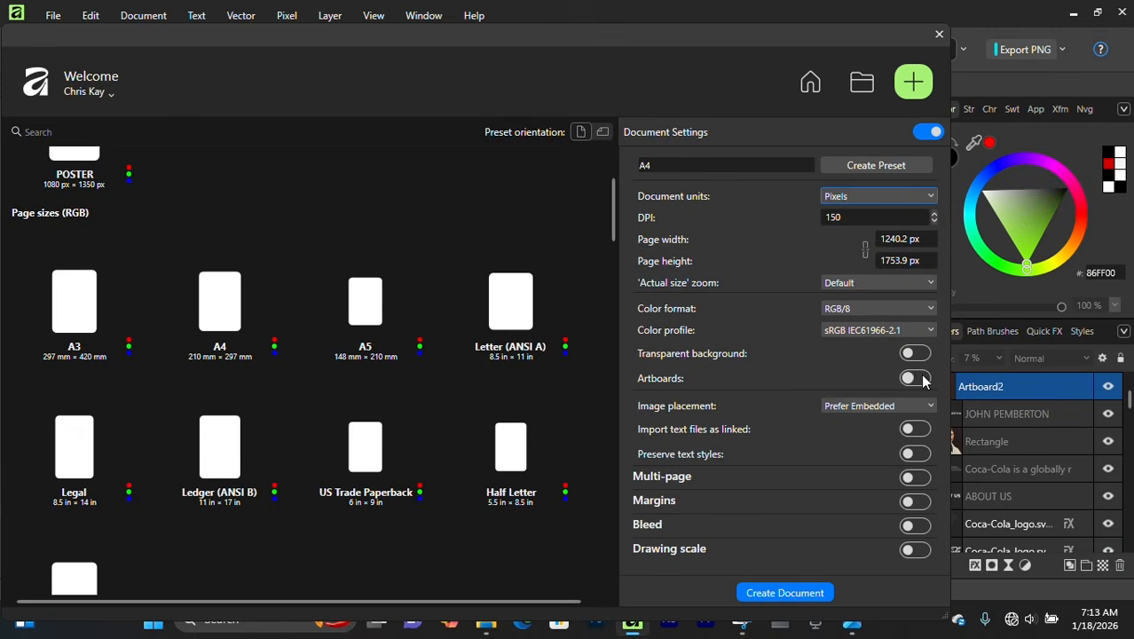
{"action": "left_click", "coordinate": [921, 379]}
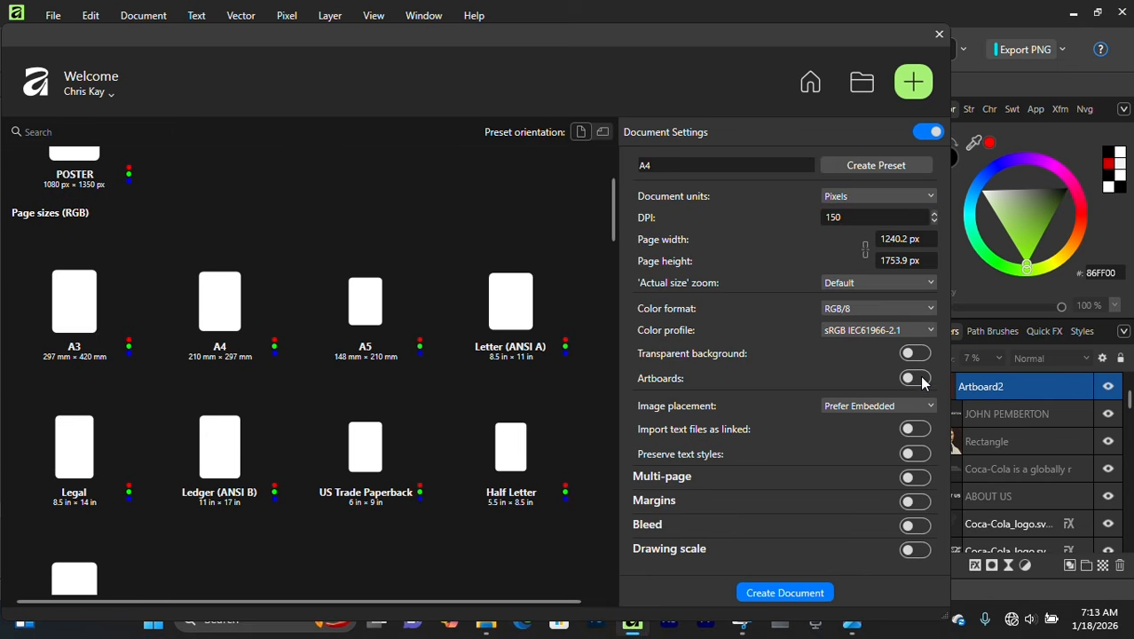
{"action": "left_click", "coordinate": [785, 592]}
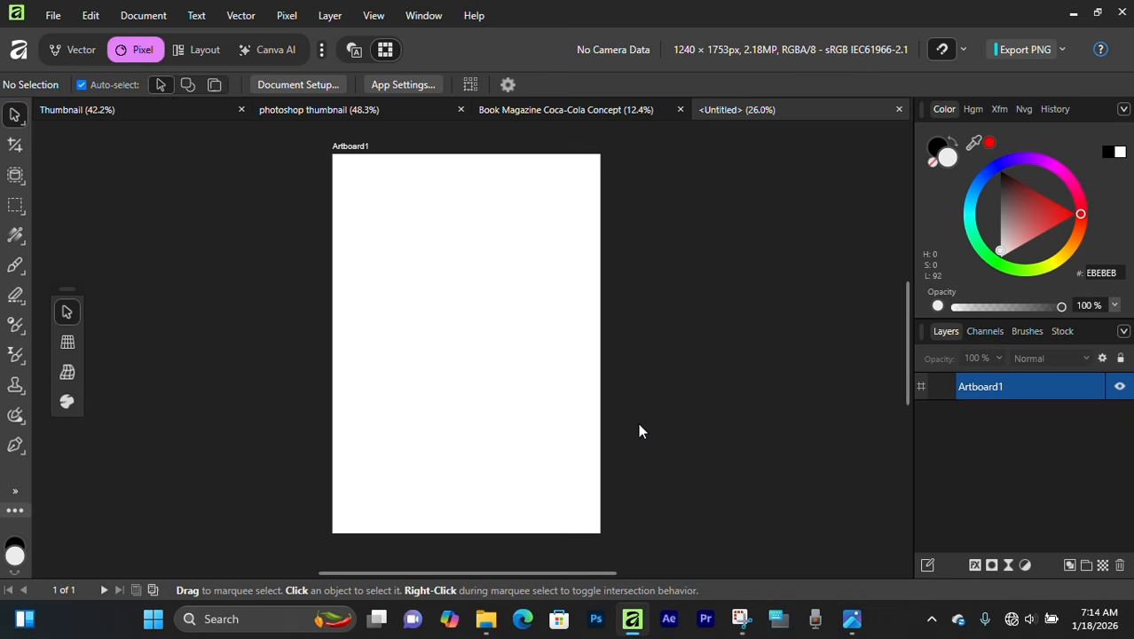
Switch to the Layout workspace and select Artboard1 in the page list
{"action": "left_click", "coordinate": [203, 51]}
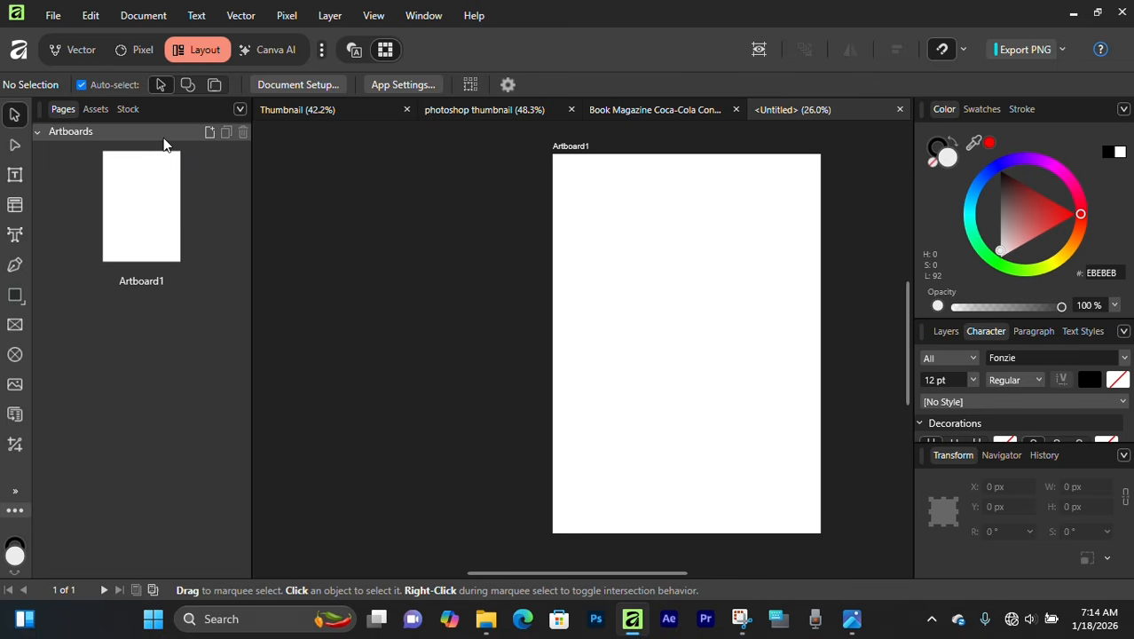
{"action": "left_click", "coordinate": [153, 219]}
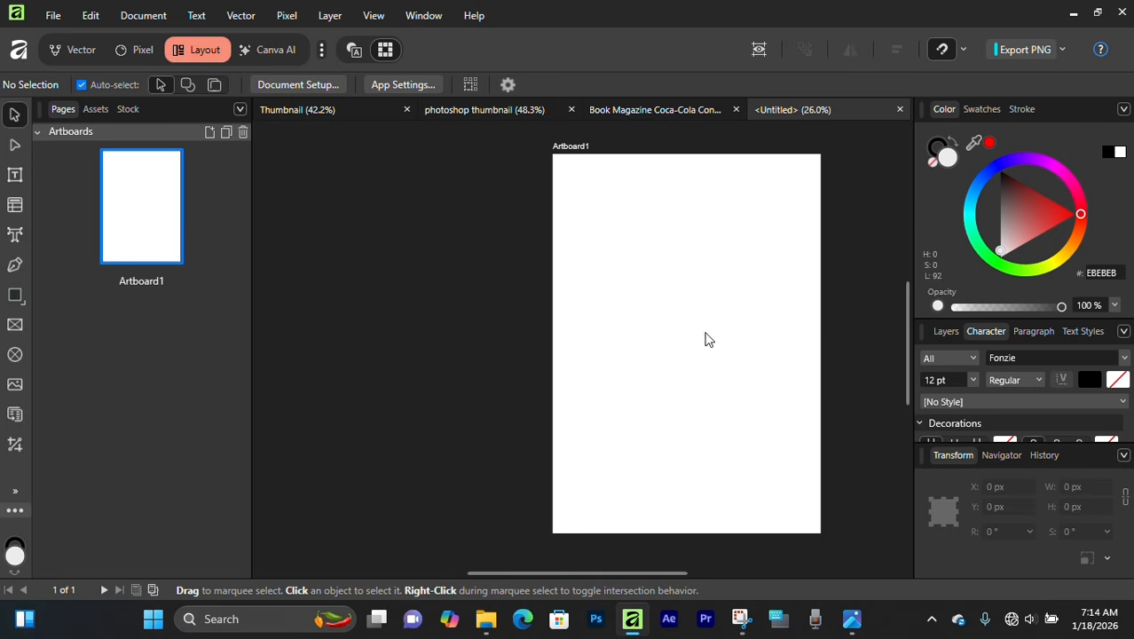
{"action": "left_click_drag", "start_coordinate": [721, 238], "coordinate": [605, 175]}
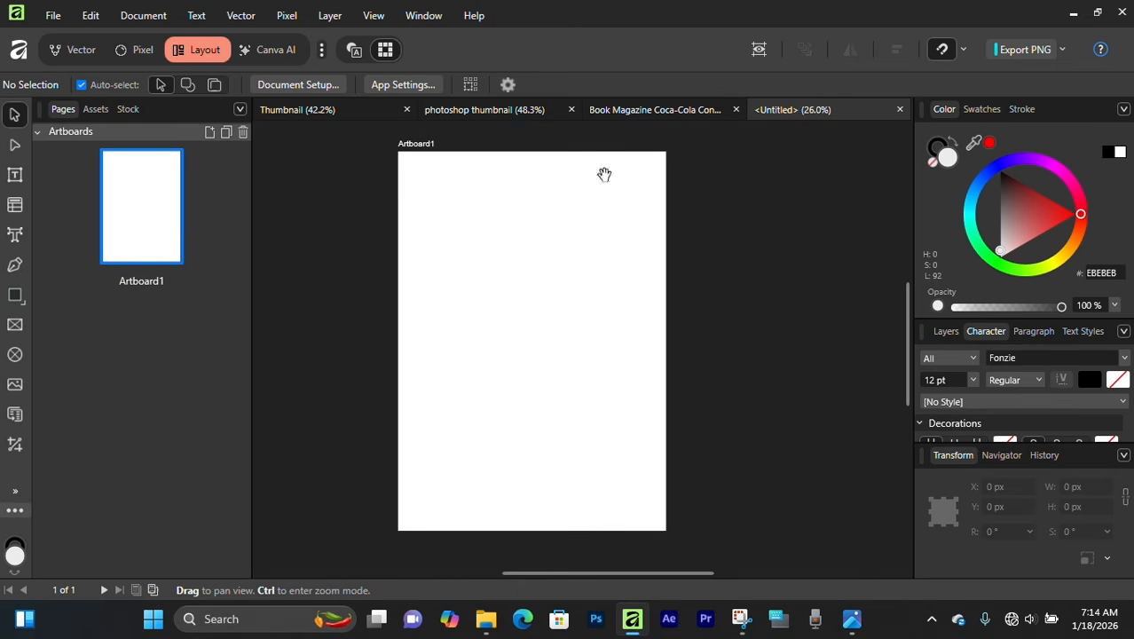
Add ten new artboards of the same A4 size after Artboard1
{"action": "left_click", "coordinate": [208, 135]}
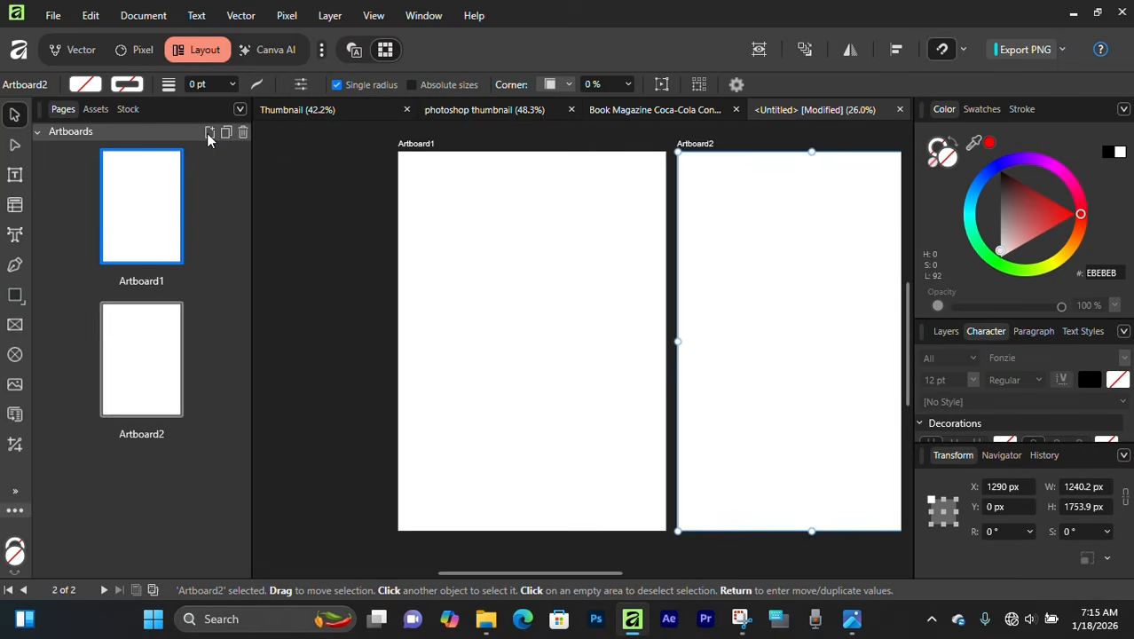
{"action": "left_click", "coordinate": [209, 135]}
{"action": "left_click", "coordinate": [209, 137]}
{"action": "left_click", "coordinate": [209, 137]}
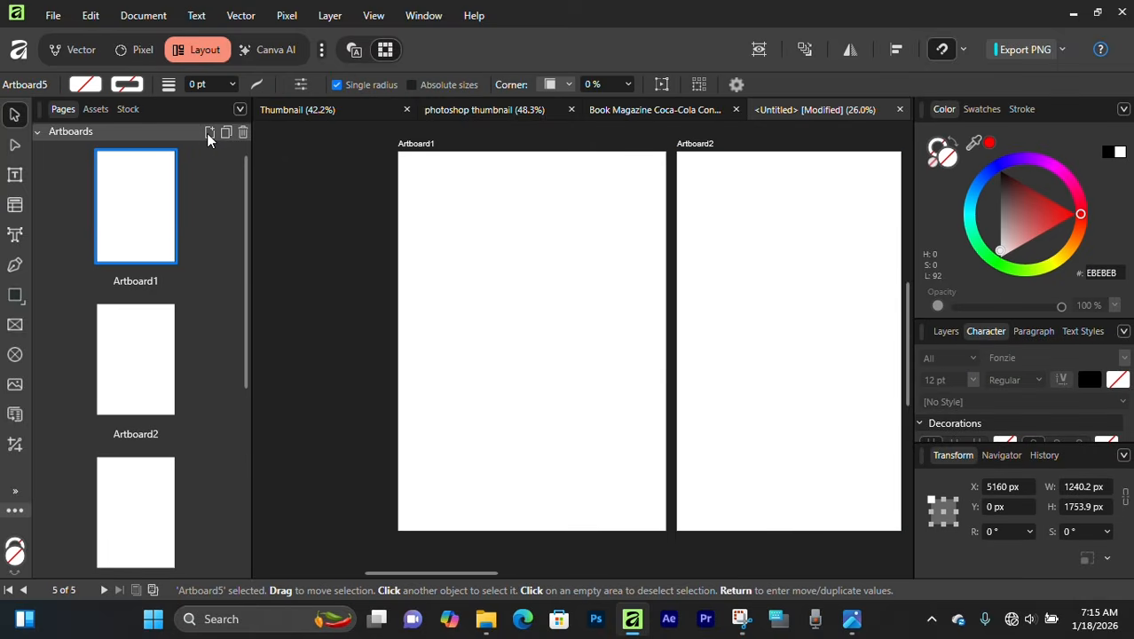
{"action": "left_click", "coordinate": [209, 136]}
{"action": "left_click", "coordinate": [208, 135]}
{"action": "left_click", "coordinate": [208, 135]}
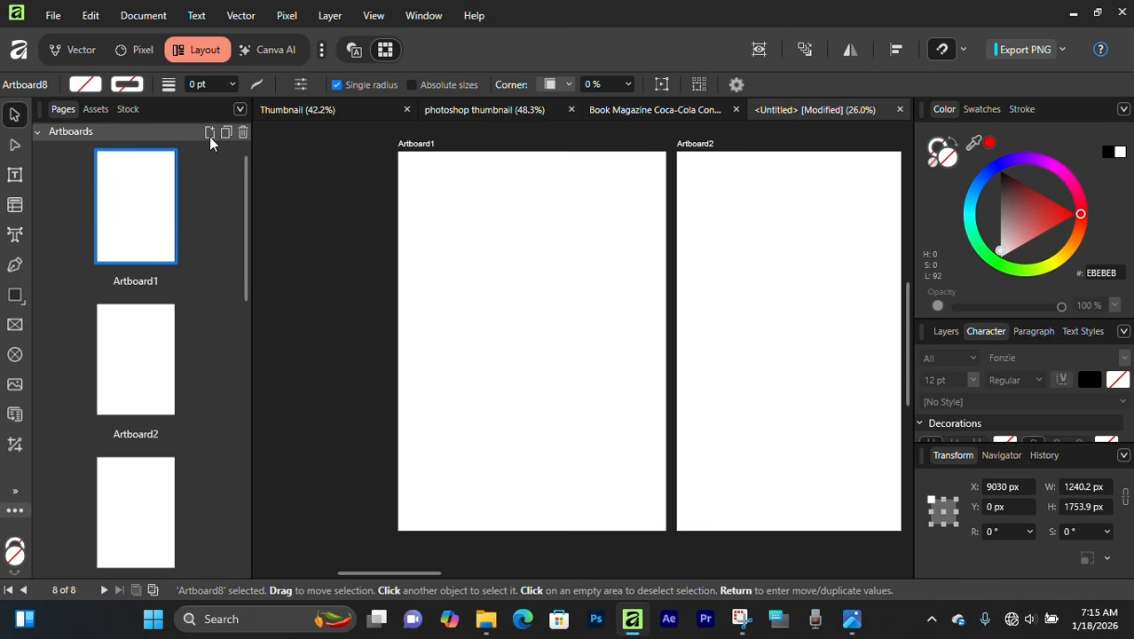
{"action": "left_click", "coordinate": [209, 133]}
{"action": "left_click", "coordinate": [209, 133]}
{"action": "left_click", "coordinate": [210, 133]}
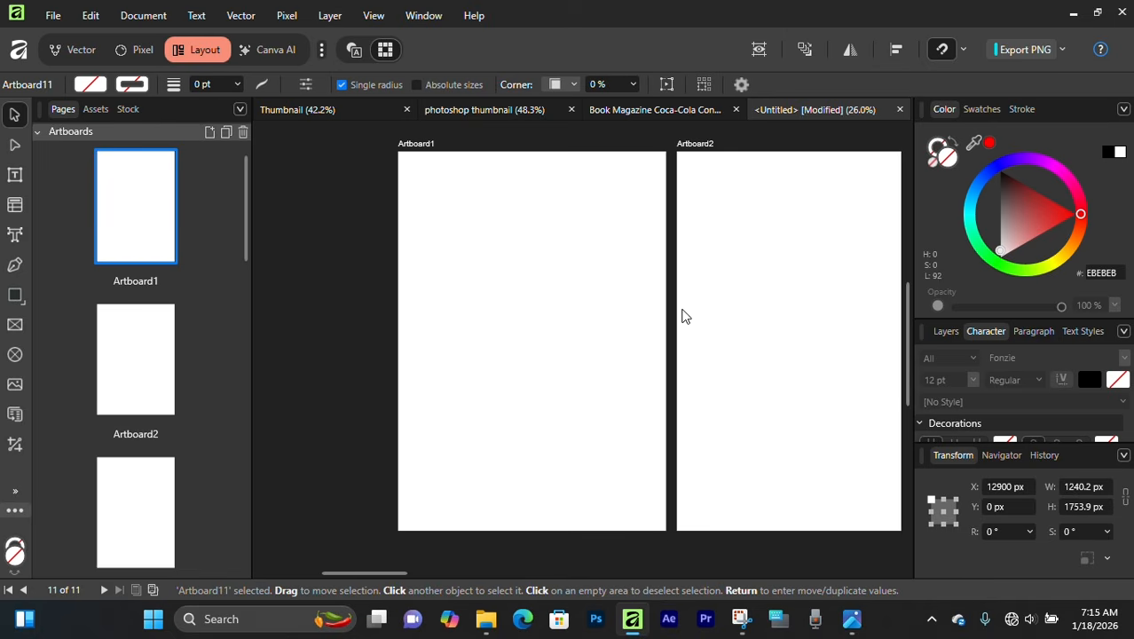
Add more artboards after Artboard11 to make a set of 15
{"action": "key", "text": "space"}
{"action": "left_click_drag", "start_coordinate": [802, 332], "coordinate": [422, 300]}
{"action": "left_click_drag", "start_coordinate": [894, 271], "coordinate": [401, 325]}
{"action": "left_click_drag", "start_coordinate": [866, 348], "coordinate": [546, 332]}
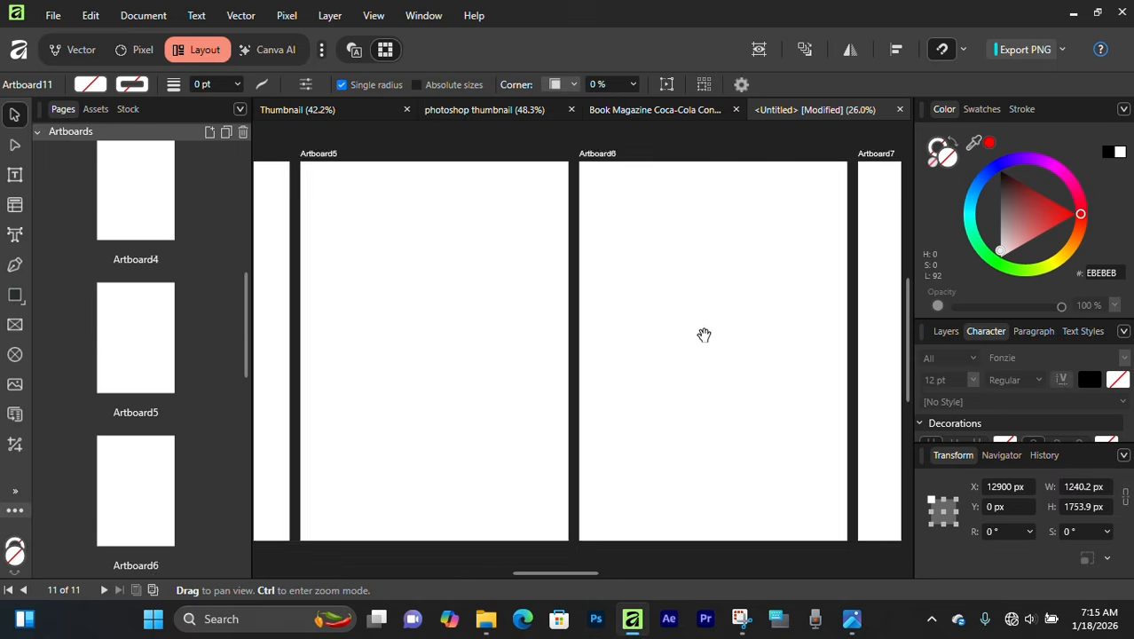
{"action": "left_click_drag", "start_coordinate": [847, 310], "coordinate": [429, 339]}
{"action": "left_click_drag", "start_coordinate": [868, 342], "coordinate": [281, 342]}
{"action": "left_click_drag", "start_coordinate": [738, 345], "coordinate": [352, 329]}
{"action": "left_click_drag", "start_coordinate": [618, 363], "coordinate": [493, 347]}
{"action": "left_click", "coordinate": [210, 133]}
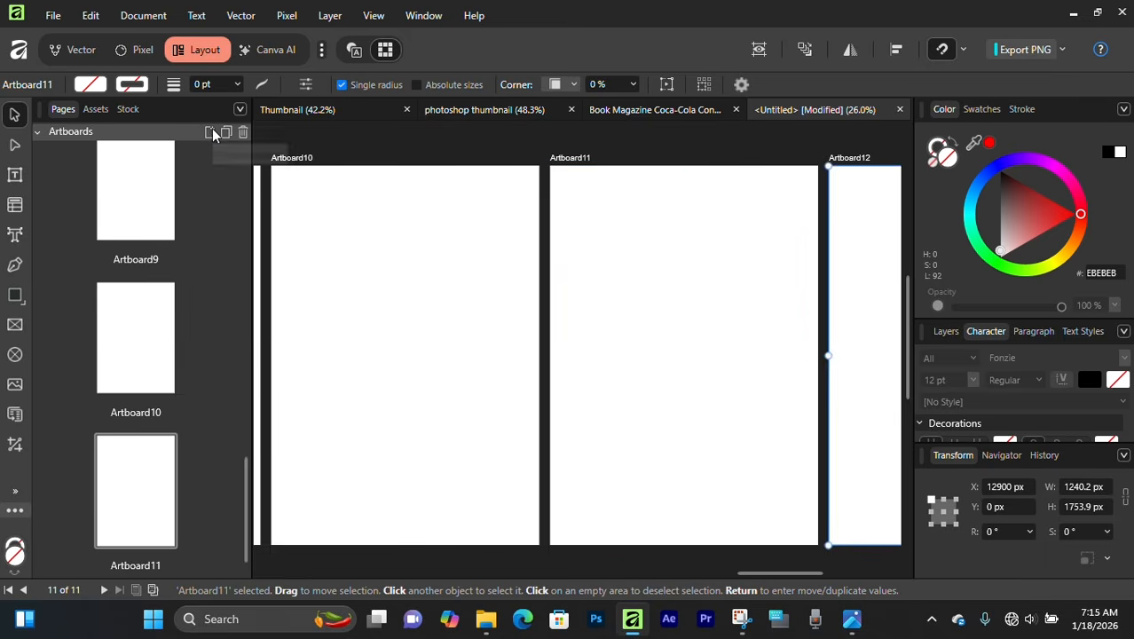
{"action": "left_click", "coordinate": [212, 134]}
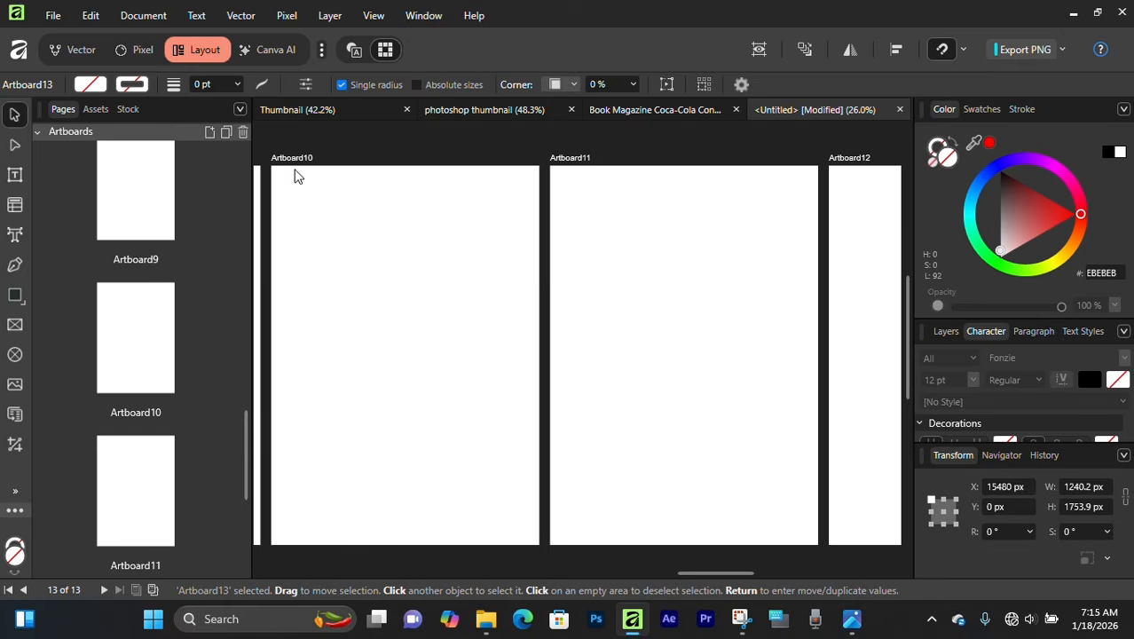
{"action": "scroll", "coordinate": [577, 286], "scroll_direction": "down", "scroll_amount": 2}
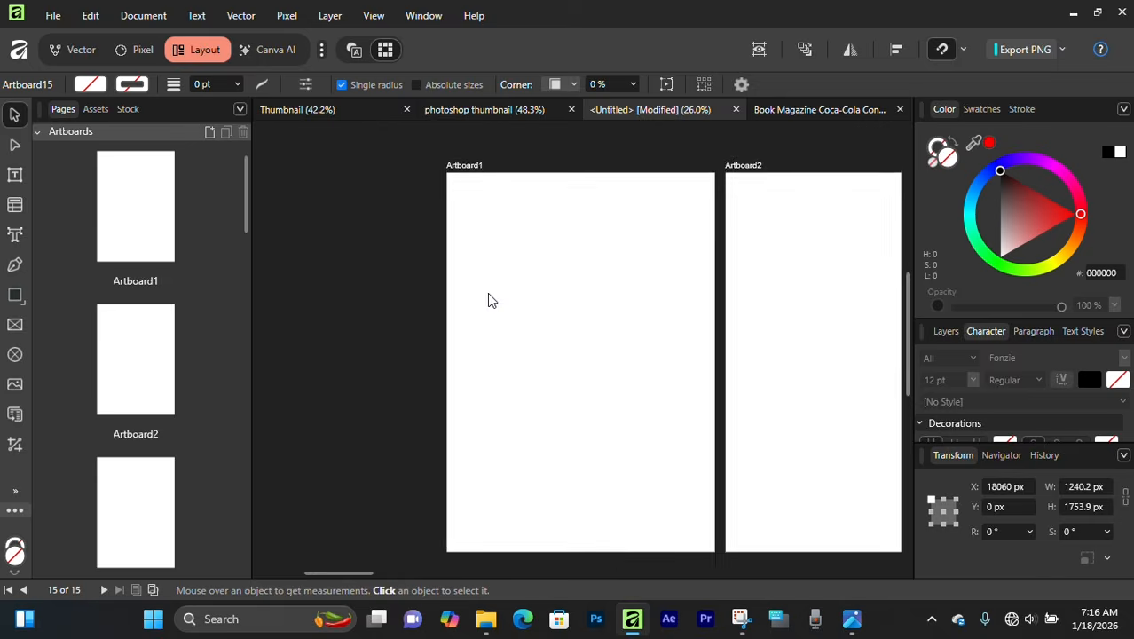
Move Artboard2, Artboard3 and Artboard4 horizontally so each snaps edge to edge against the preceding artboard
{"action": "left_click_drag", "start_coordinate": [557, 341], "coordinate": [605, 354]}
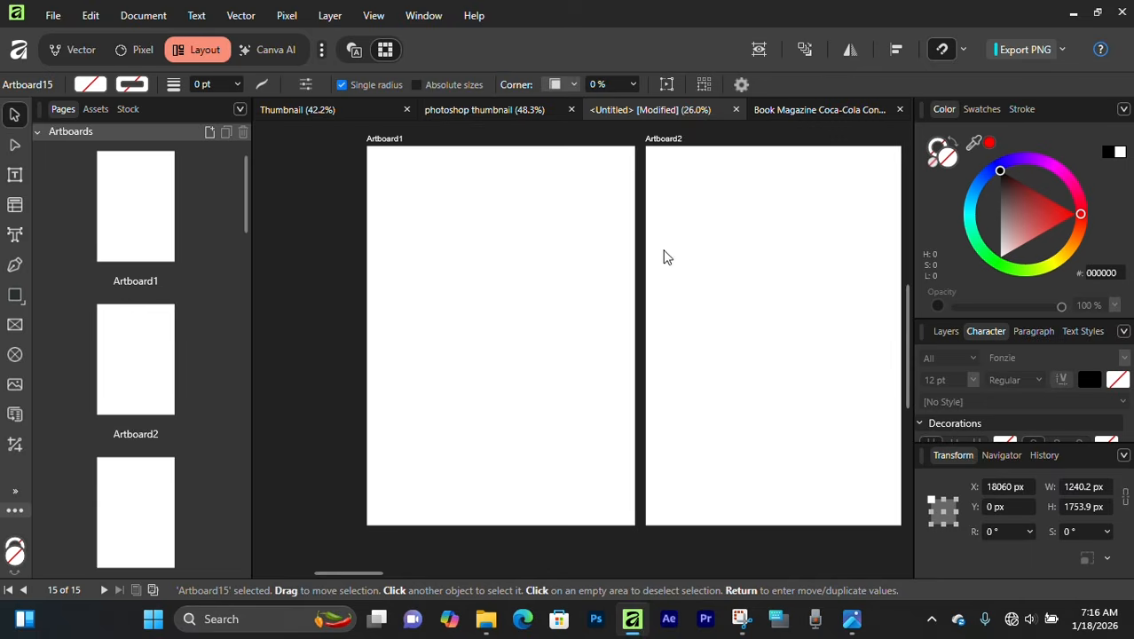
{"action": "left_click_drag", "start_coordinate": [696, 262], "coordinate": [581, 277]}
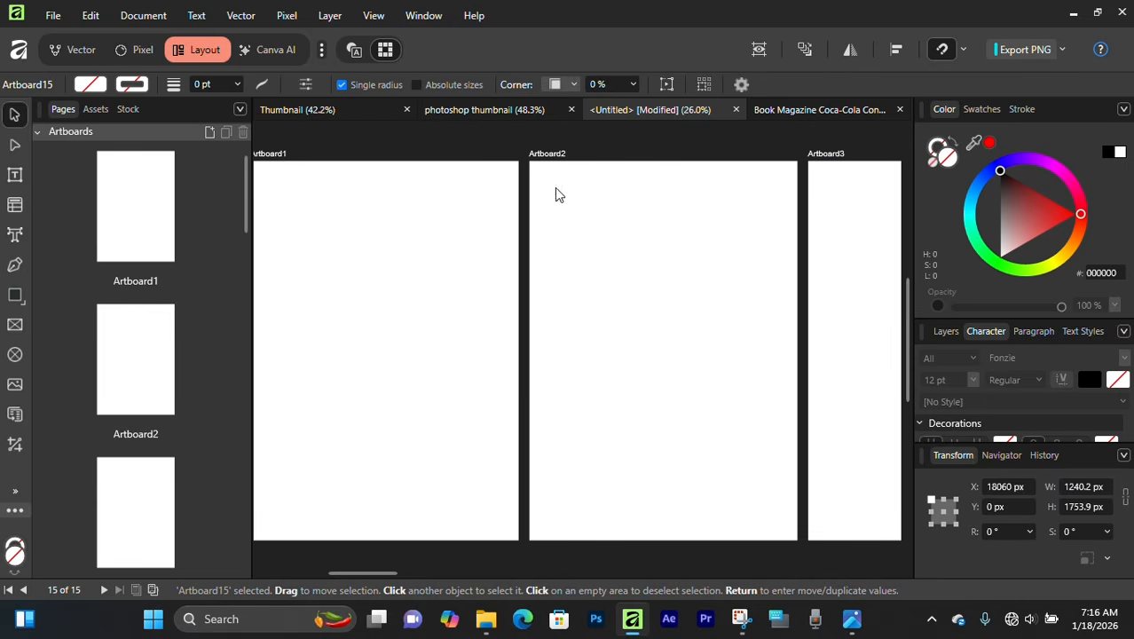
{"action": "scroll", "coordinate": [763, 227], "scroll_direction": "down", "scroll_amount": 2}
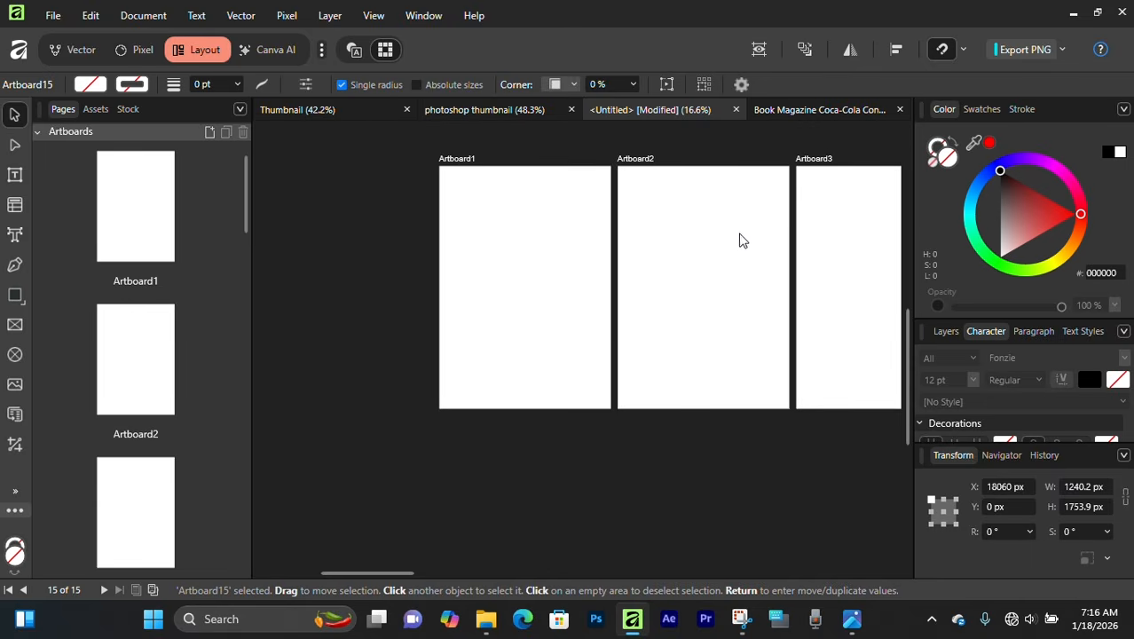
{"action": "left_click_drag", "start_coordinate": [828, 253], "coordinate": [602, 337]}
{"action": "scroll", "coordinate": [439, 316], "scroll_direction": "up", "scroll_amount": 2}
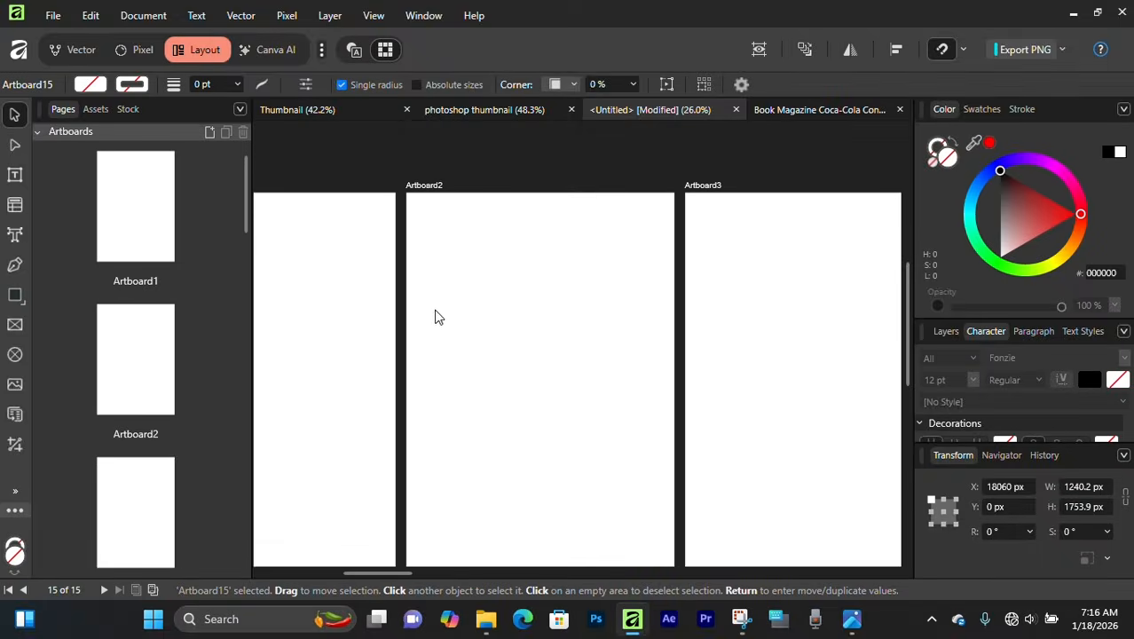
{"action": "scroll", "coordinate": [453, 266], "scroll_direction": "left", "scroll_amount": 3}
{"action": "left_click", "coordinate": [621, 174]}
{"action": "left_click_drag", "start_coordinate": [622, 174], "coordinate": [615, 180]}
{"action": "left_click_drag", "start_coordinate": [799, 257], "coordinate": [575, 252]}
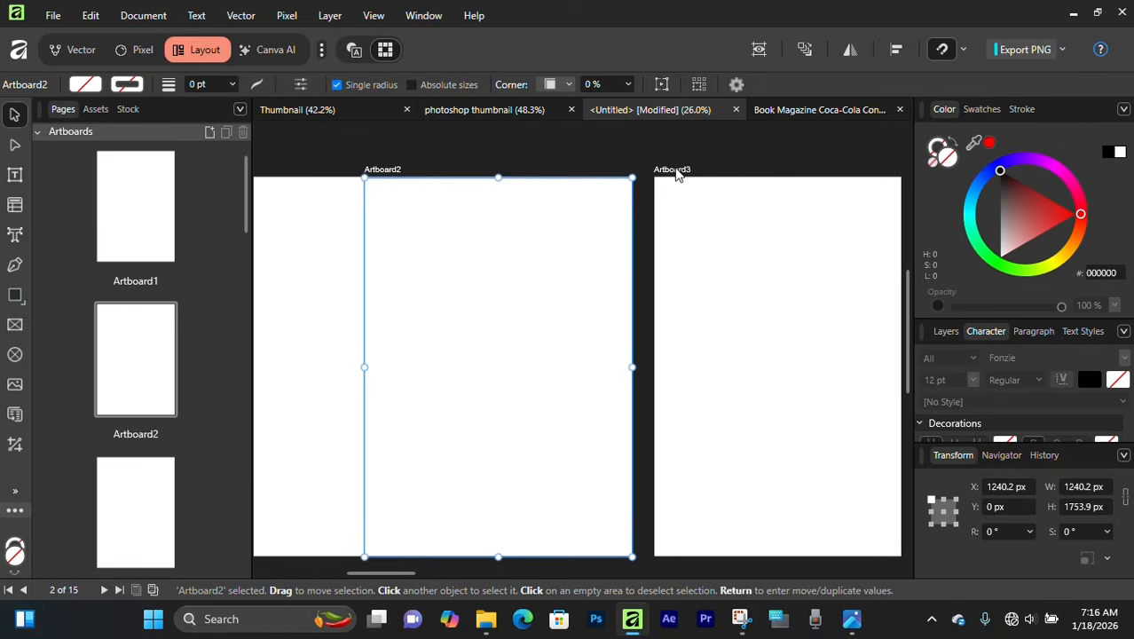
{"action": "left_click_drag", "start_coordinate": [679, 172], "coordinate": [657, 168]}
{"action": "left_click_drag", "start_coordinate": [718, 335], "coordinate": [474, 353]}
{"action": "left_click_drag", "start_coordinate": [715, 187], "coordinate": [685, 192]}
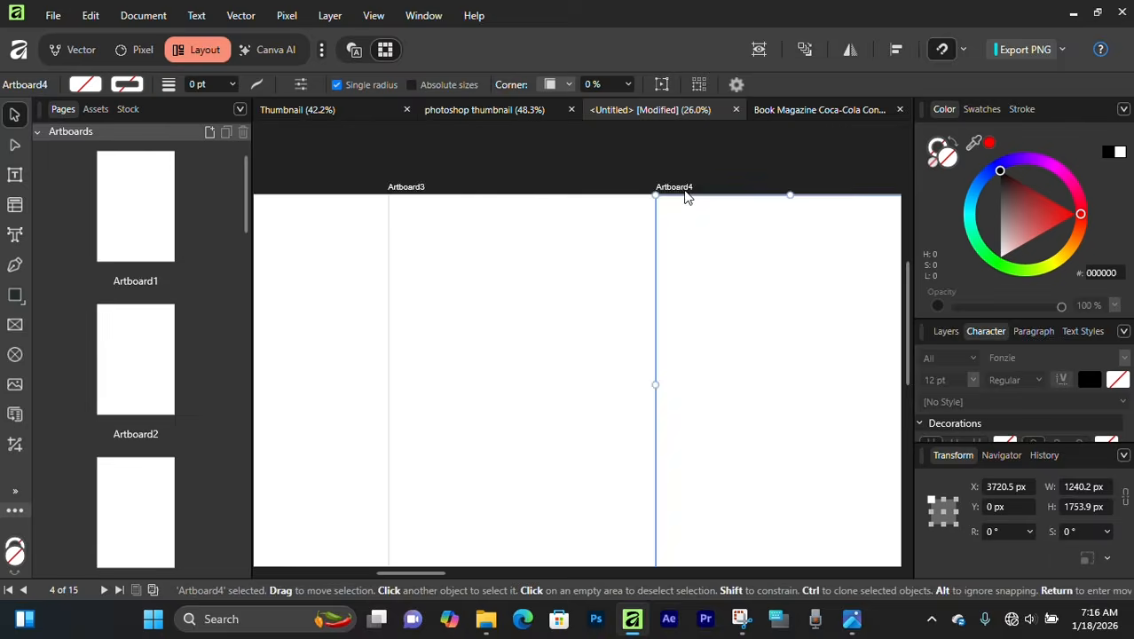
Close the gaps before Artboard5 through Artboard8 by snapping each to the edge of its preceding artboard
{"action": "left_click_drag", "start_coordinate": [781, 293], "coordinate": [455, 315]}
{"action": "left_click_drag", "start_coordinate": [670, 211], "coordinate": [624, 211]}
{"action": "left_click_drag", "start_coordinate": [746, 306], "coordinate": [479, 317]}
{"action": "left_click_drag", "start_coordinate": [682, 220], "coordinate": [627, 221]}
{"action": "left_click_drag", "start_coordinate": [685, 323], "coordinate": [489, 319]}
{"action": "left_click_drag", "start_coordinate": [753, 216], "coordinate": [684, 219]}
{"action": "left_click_drag", "start_coordinate": [774, 306], "coordinate": [483, 260]}
{"action": "left_click_drag", "start_coordinate": [744, 170], "coordinate": [661, 170]}
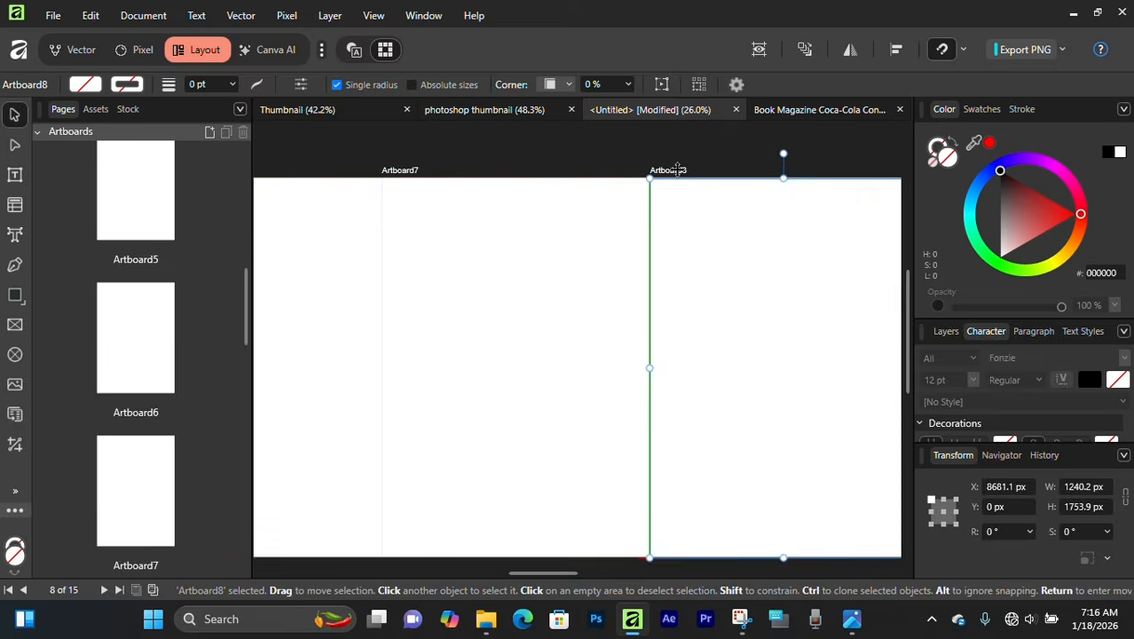
Snap Artboard9 through Artboard12 against their preceding artboards so the row continues without gaps
{"action": "left_click_drag", "start_coordinate": [848, 322], "coordinate": [445, 321]}
{"action": "left_click_drag", "start_coordinate": [633, 156], "coordinate": [548, 157]}
{"action": "left_click_drag", "start_coordinate": [790, 284], "coordinate": [560, 295]}
{"action": "left_click_drag", "start_coordinate": [686, 161], "coordinate": [590, 163]}
{"action": "left_click_drag", "start_coordinate": [960, 182], "coordinate": [600, 175]}
{"action": "left_click_drag", "start_coordinate": [852, 231], "coordinate": [562, 231]}
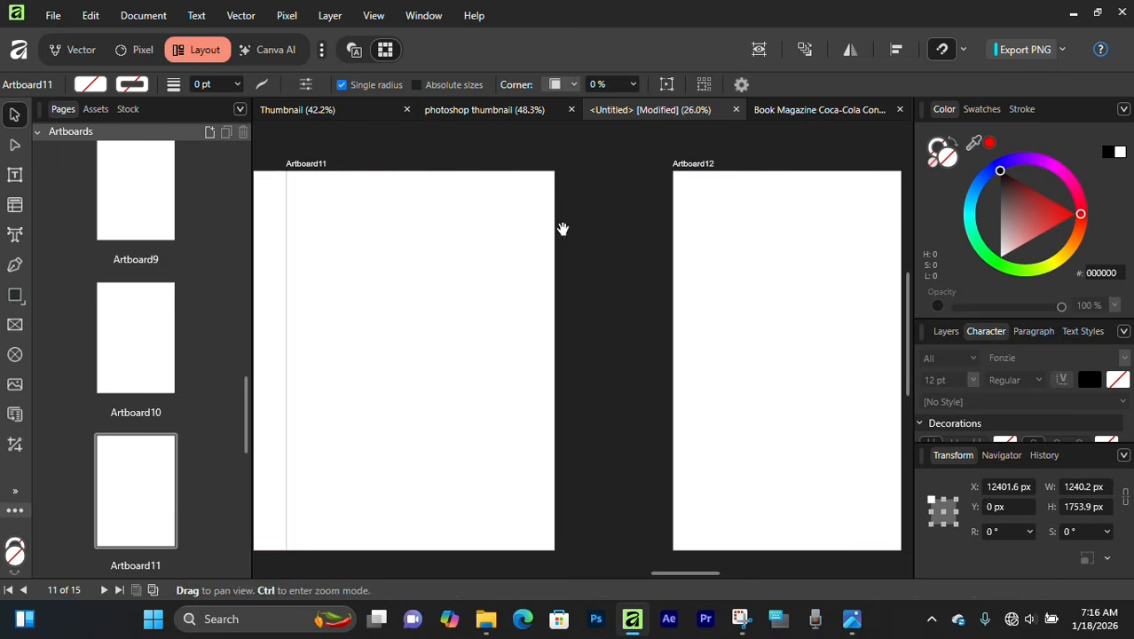
{"action": "left_click_drag", "start_coordinate": [663, 169], "coordinate": [575, 164]}
Snap Artboard13, Artboard14 and Artboard15 against their preceding artboards to complete the continuous row
{"action": "left_click_drag", "start_coordinate": [781, 266], "coordinate": [535, 295]}
{"action": "left_click_drag", "start_coordinate": [727, 193], "coordinate": [598, 193]}
{"action": "left_click_drag", "start_coordinate": [655, 312], "coordinate": [299, 303]}
{"action": "left_click_drag", "start_coordinate": [658, 185], "coordinate": [524, 181]}
{"action": "left_click_drag", "start_coordinate": [754, 266], "coordinate": [498, 257]}
{"action": "left_click_drag", "start_coordinate": [668, 179], "coordinate": [521, 178]}
{"action": "scroll", "coordinate": [572, 299], "scroll_direction": "down", "scroll_amount": 5}
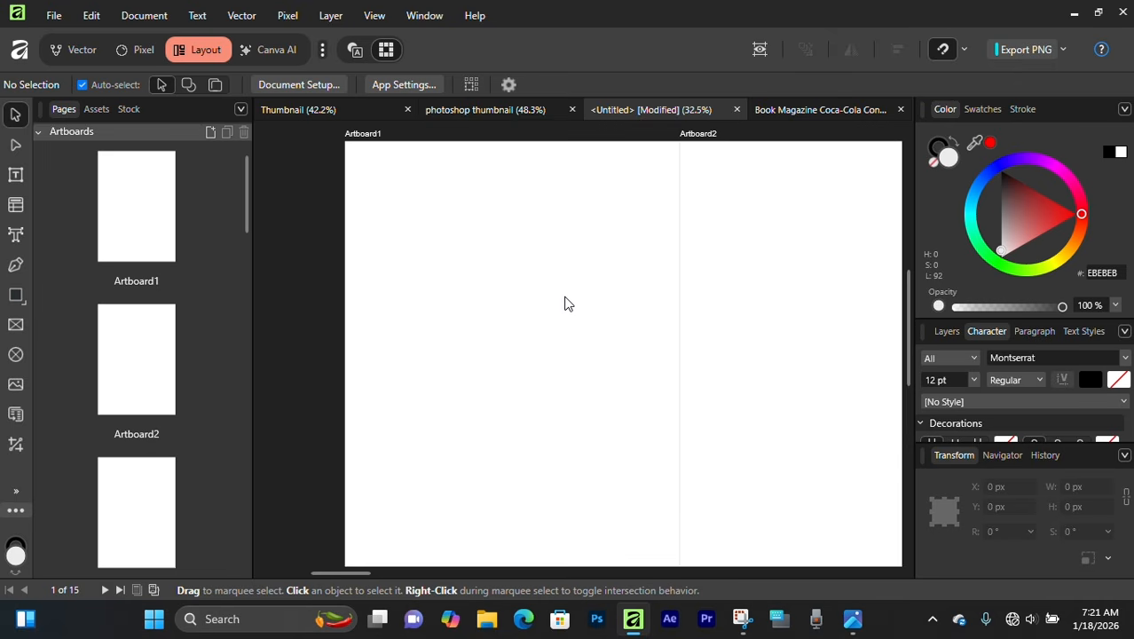
Place the dark Coca-Cola Zero can photo from the IMAGES folder onto Artboard1 at its default size
{"action": "left_click", "coordinate": [54, 15]}
{"action": "left_click", "coordinate": [182, 368]}
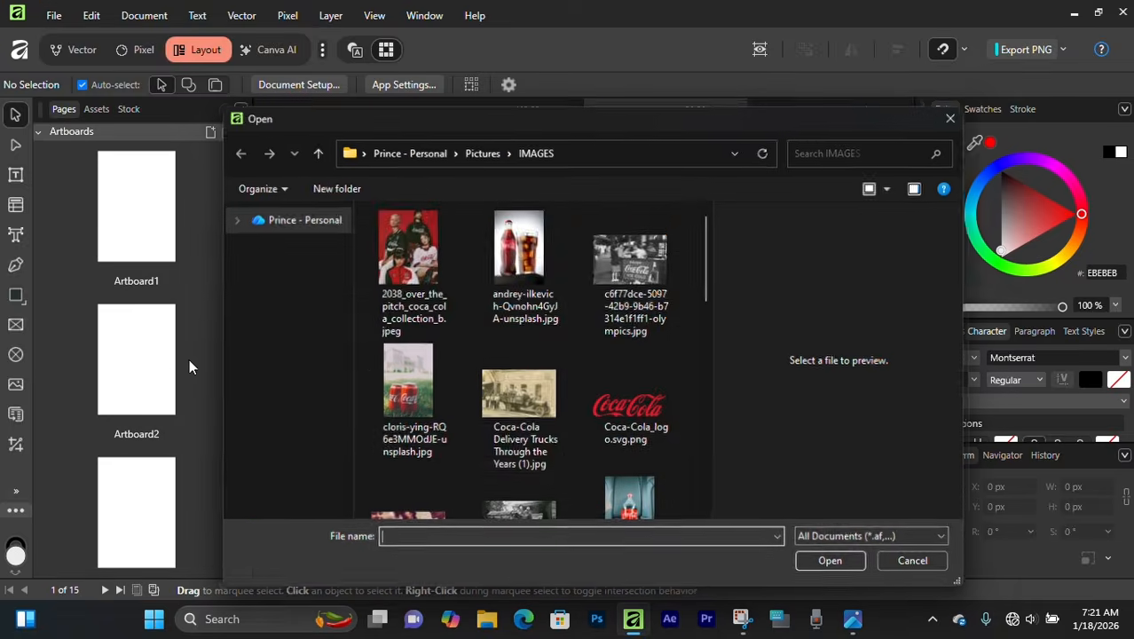
{"action": "scroll", "coordinate": [518, 301], "scroll_direction": "down", "scroll_amount": 5}
{"action": "left_click", "coordinate": [634, 281]}
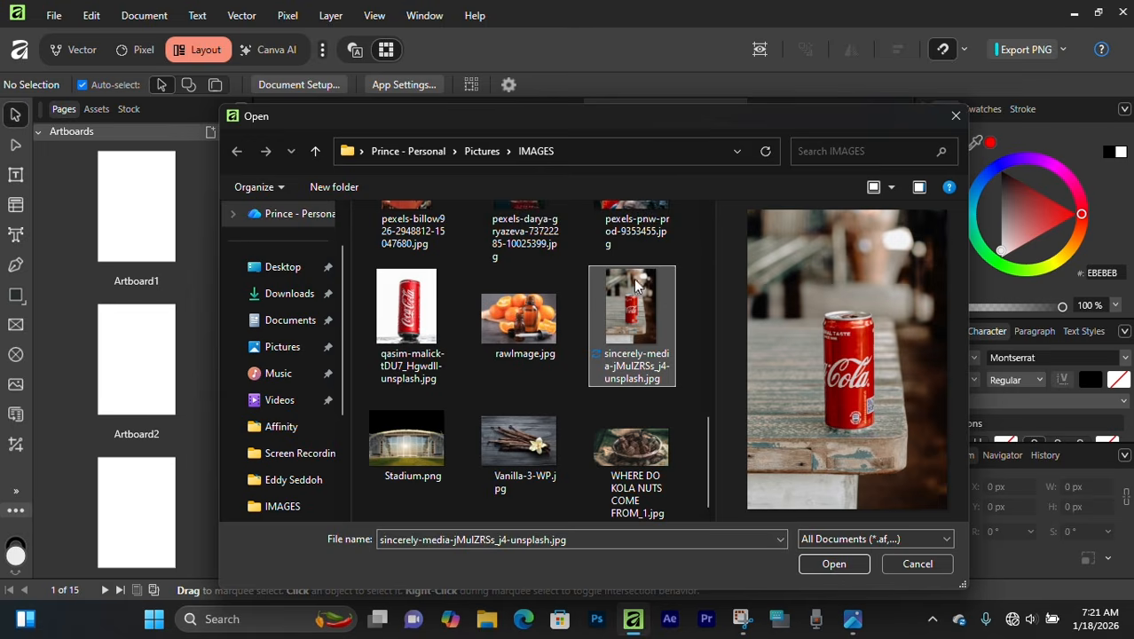
{"action": "scroll", "coordinate": [597, 340], "scroll_direction": "up", "scroll_amount": 3}
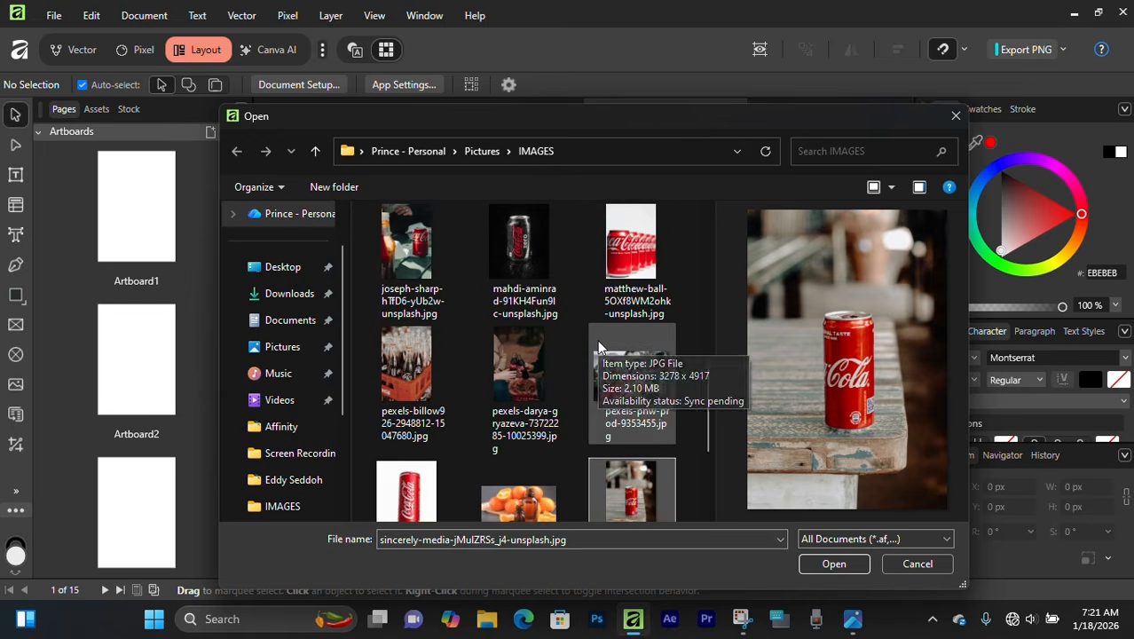
{"action": "left_click", "coordinate": [540, 277]}
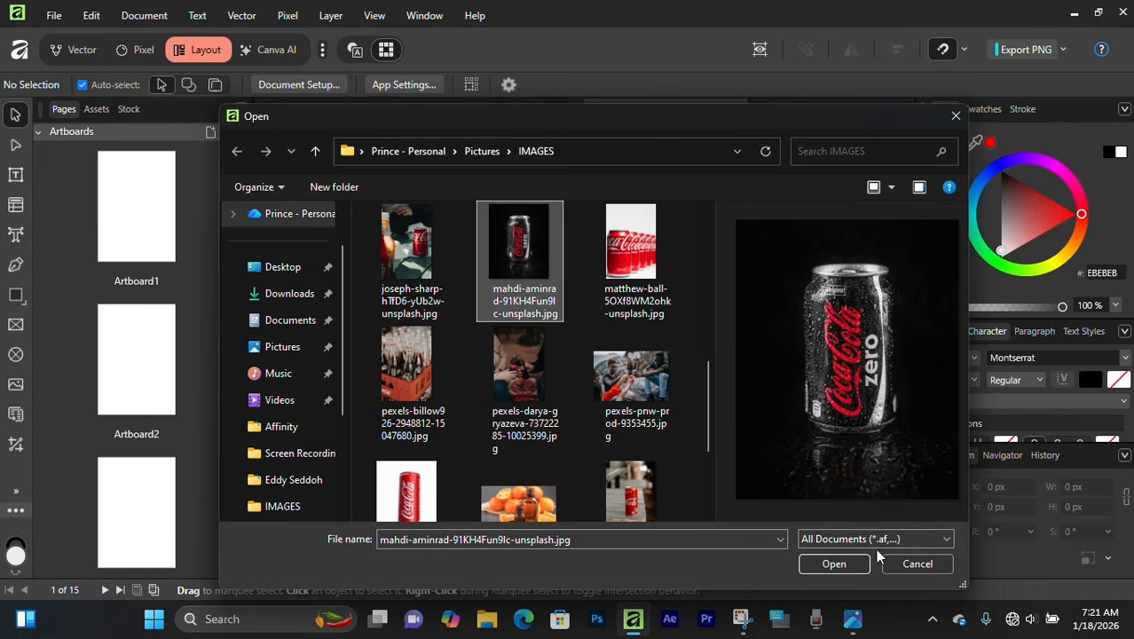
{"action": "left_click", "coordinate": [838, 563]}
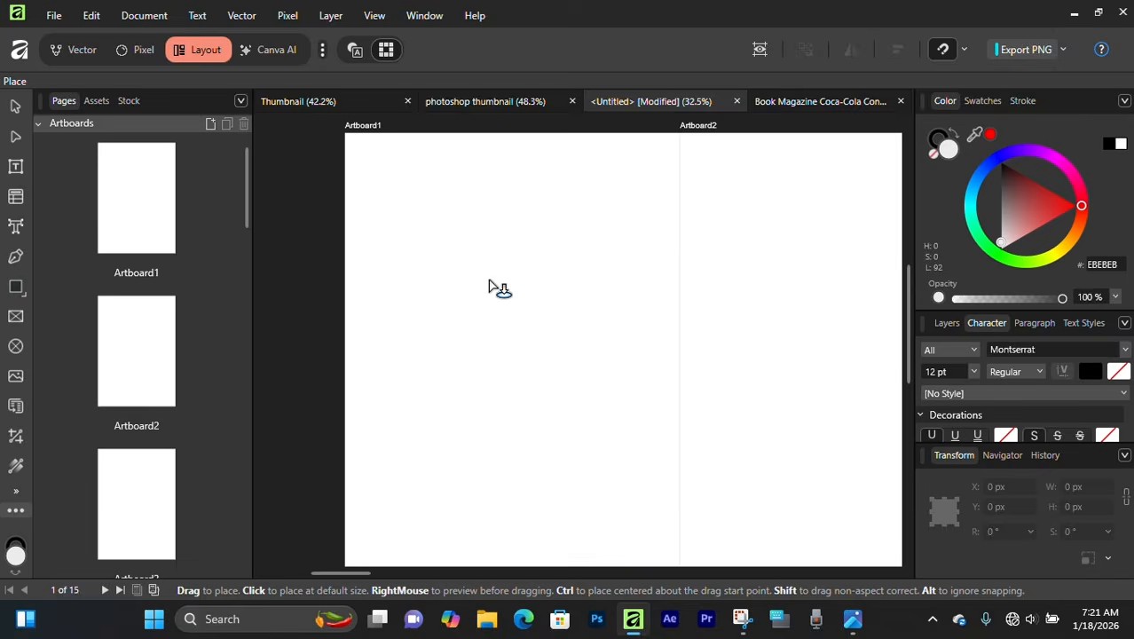
{"action": "left_click", "coordinate": [489, 281]}
Scale the can photo to about 1482 × 1852 px and position it over Artboard1 with its top edge at Y 0 px
{"action": "scroll", "coordinate": [503, 271], "scroll_direction": "down", "scroll_amount": 3}
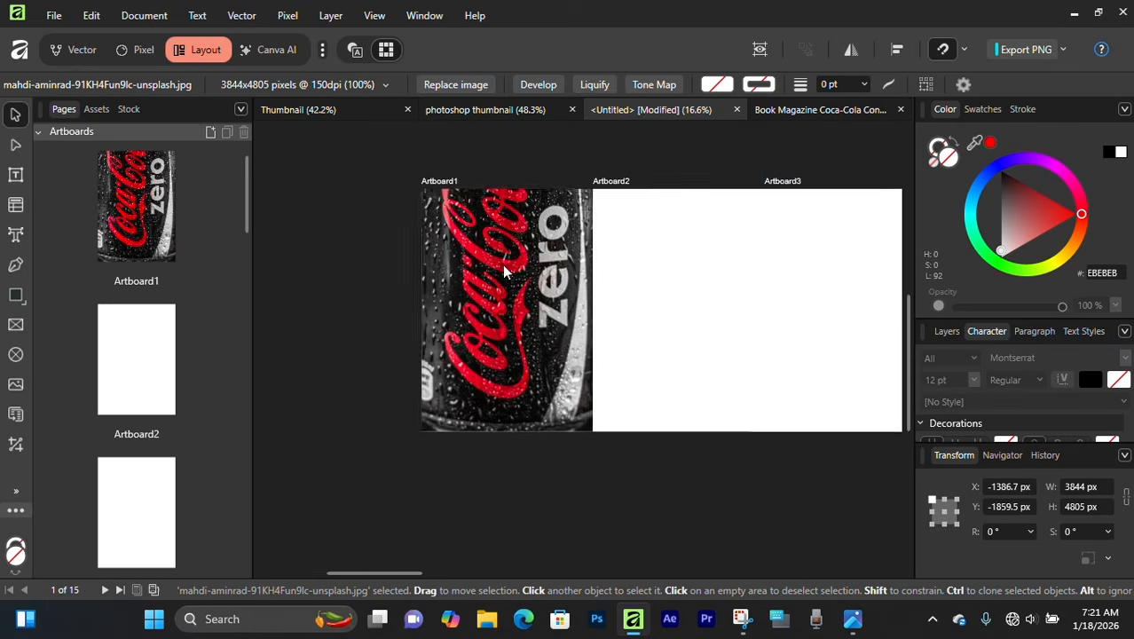
{"action": "left_click_drag", "start_coordinate": [762, 269], "coordinate": [458, 268]}
{"action": "left_click_drag", "start_coordinate": [439, 264], "coordinate": [600, 302]}
{"action": "scroll", "coordinate": [559, 276], "scroll_direction": "up", "scroll_amount": 1}
{"action": "left_click_drag", "start_coordinate": [494, 126], "coordinate": [511, 145]}
{"action": "left_click_drag", "start_coordinate": [494, 489], "coordinate": [502, 470]}
{"action": "scroll", "coordinate": [499, 348], "scroll_direction": "up", "scroll_amount": 2}
{"action": "scroll", "coordinate": [502, 359], "scroll_direction": "up", "scroll_amount": 1}
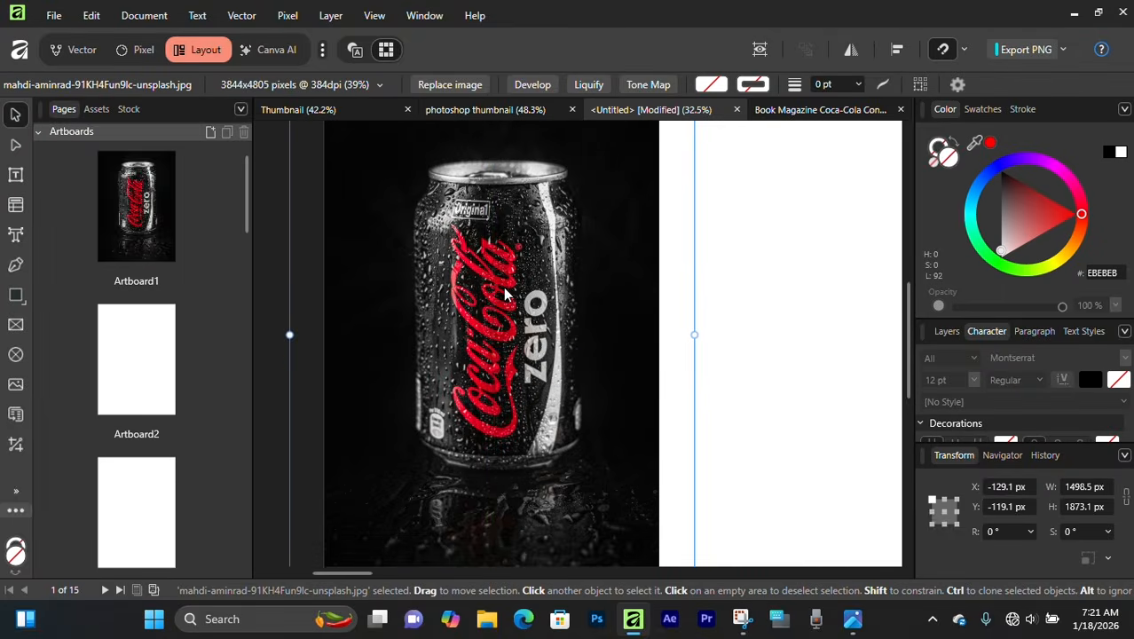
{"action": "scroll", "coordinate": [496, 293], "scroll_direction": "up", "scroll_amount": 4}
{"action": "left_click_drag", "start_coordinate": [492, 231], "coordinate": [494, 239]}
{"action": "scroll", "coordinate": [500, 257], "scroll_direction": "down", "scroll_amount": 3}
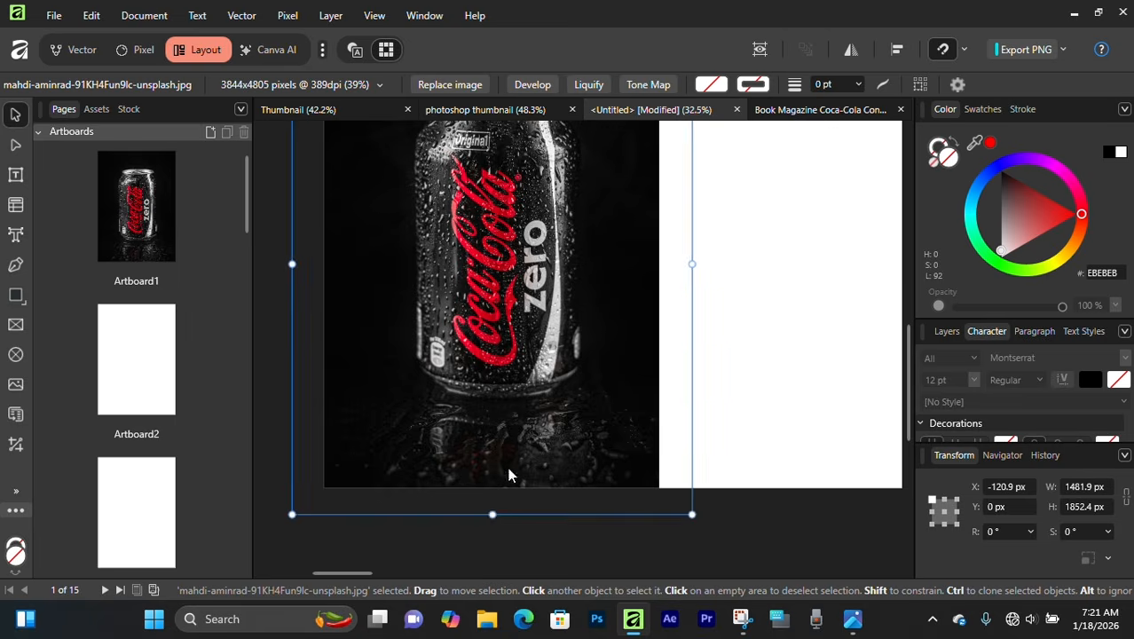
Scale the can photo down to about 1403 × 1754 px, keeping its top edge at Y 0 px on Artboard1
{"action": "left_click_drag", "start_coordinate": [495, 512], "coordinate": [502, 484]}
{"action": "scroll", "coordinate": [519, 457], "scroll_direction": "up", "scroll_amount": 1}
{"action": "scroll", "coordinate": [546, 229], "scroll_direction": "up", "scroll_amount": 2}
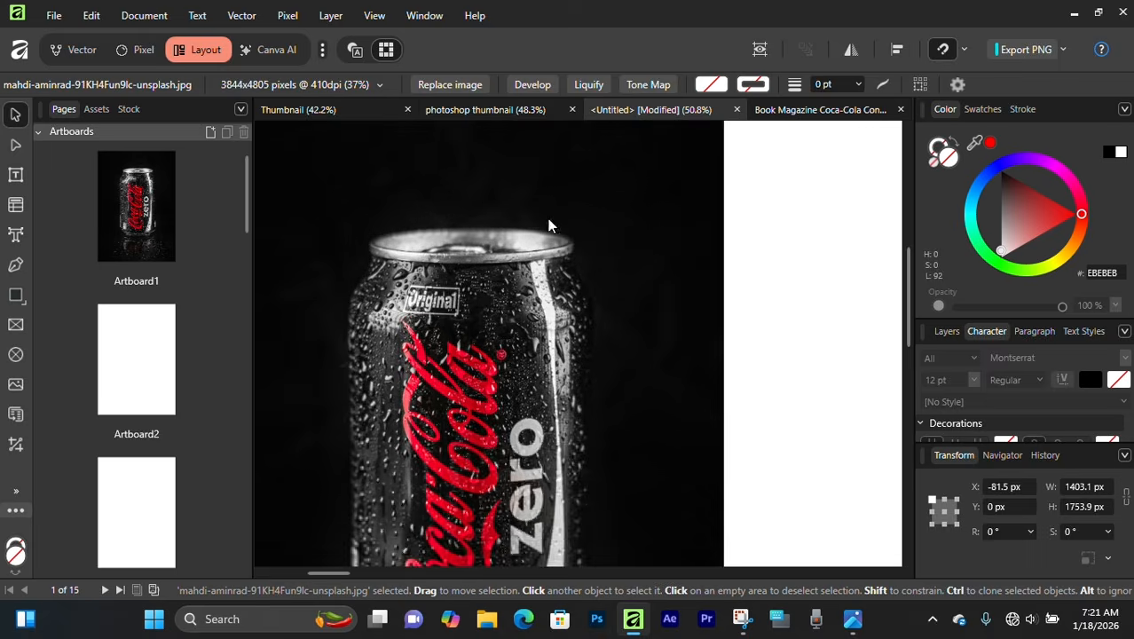
{"action": "scroll", "coordinate": [546, 217], "scroll_direction": "up", "scroll_amount": 3}
{"action": "left_click", "coordinate": [518, 176]}
{"action": "left_click_drag", "start_coordinate": [470, 418], "coordinate": [561, 246]}
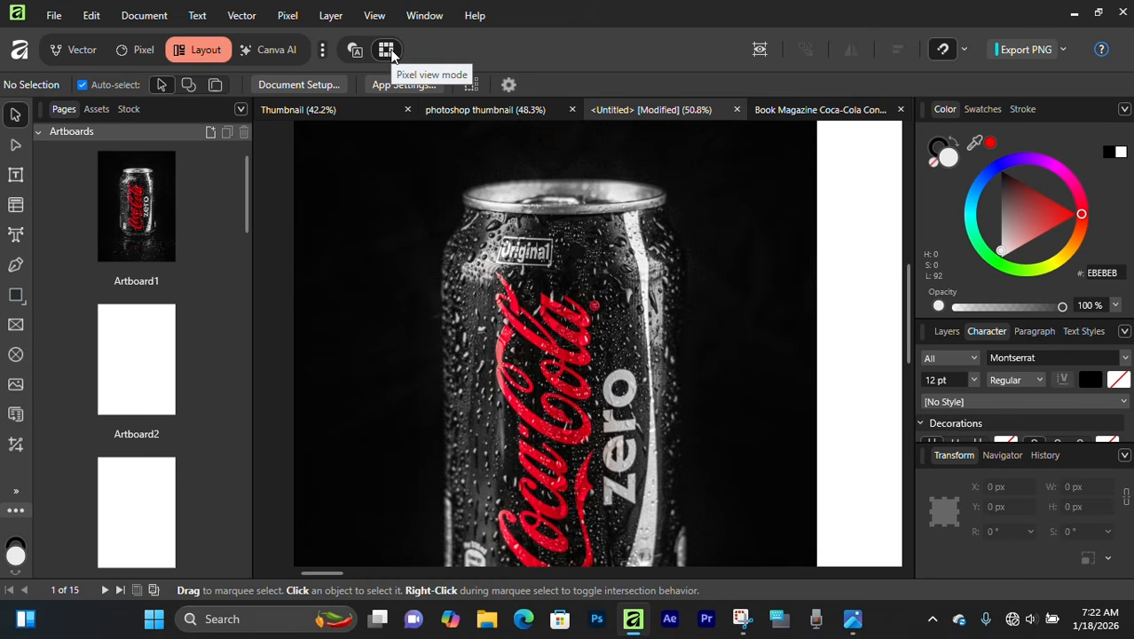
Switch the canvas from pixel view mode to vector view mode and check the can photo's detail
{"action": "left_click", "coordinate": [355, 52]}
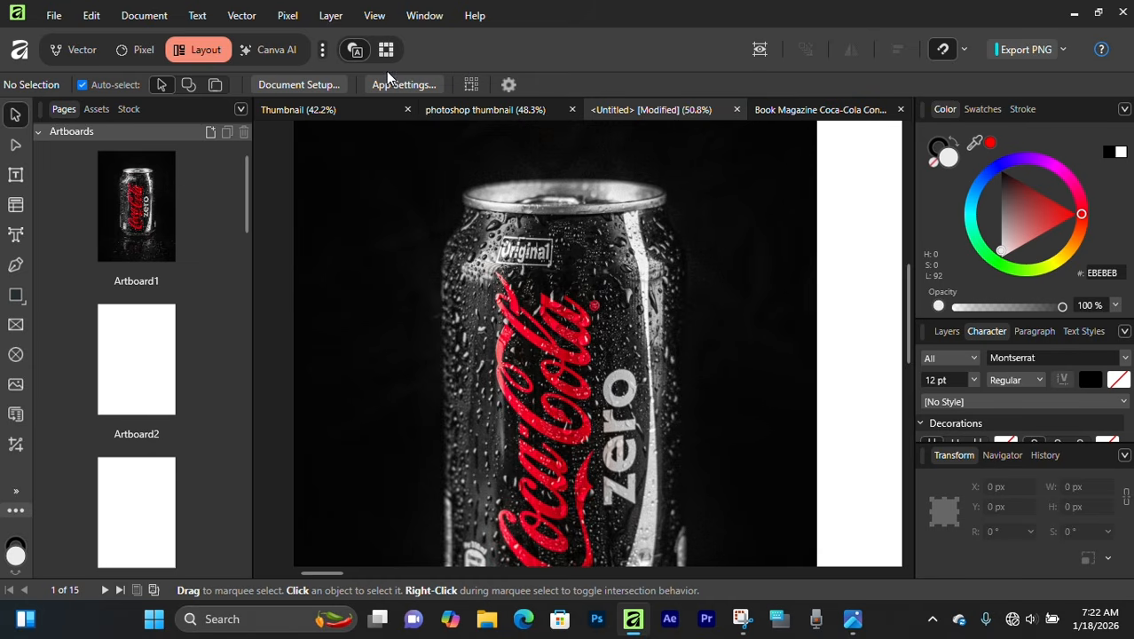
{"action": "scroll", "coordinate": [577, 346], "scroll_direction": "up", "scroll_amount": 4}
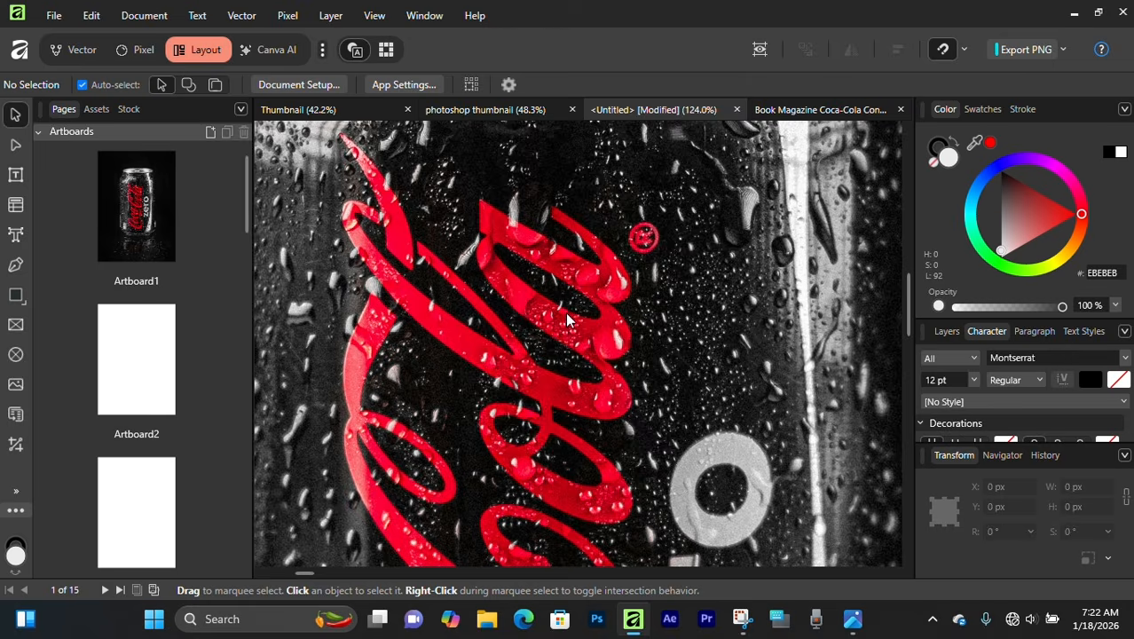
{"action": "scroll", "coordinate": [569, 324], "scroll_direction": "down", "scroll_amount": 3}
{"action": "scroll", "coordinate": [568, 319], "scroll_direction": "down", "scroll_amount": 5}
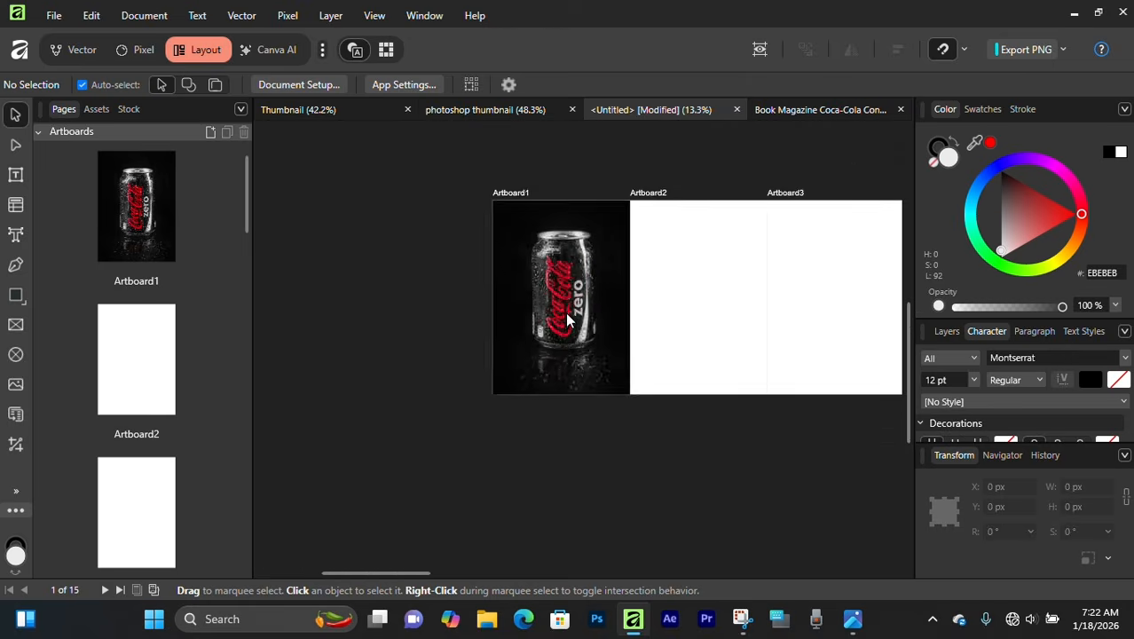
{"action": "scroll", "coordinate": [568, 319], "scroll_direction": "up", "scroll_amount": 2}
{"action": "scroll", "coordinate": [566, 311], "scroll_direction": "down", "scroll_amount": 3}
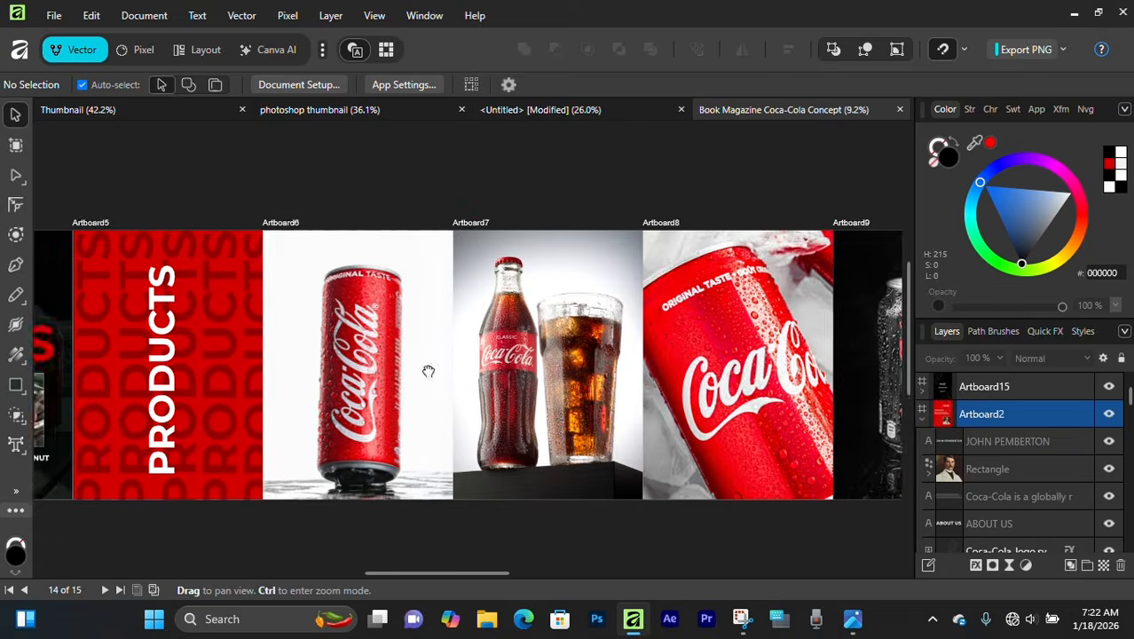
Examine the cover and ABOUT US page in the Book Magazine Coca-Cola Concept document, including the signature, headline and body text
{"action": "left_click_drag", "start_coordinate": [428, 371], "coordinate": [1133, 361]}
{"action": "left_click_drag", "start_coordinate": [266, 405], "coordinate": [621, 371]}
{"action": "left_click_drag", "start_coordinate": [309, 372], "coordinate": [497, 390]}
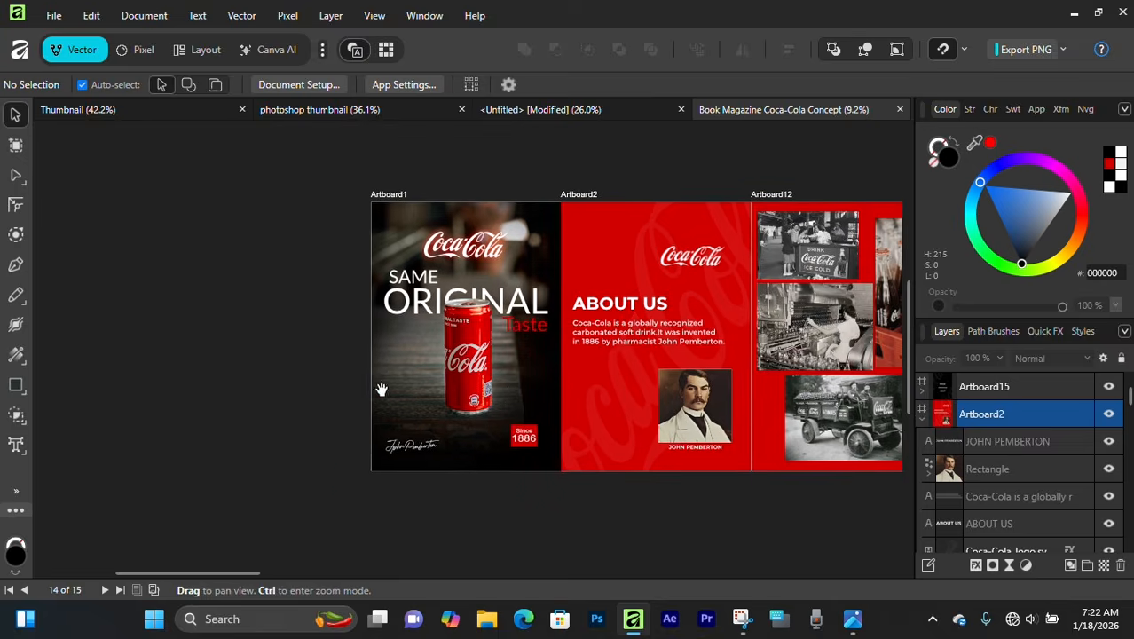
{"action": "scroll", "coordinate": [456, 373], "scroll_direction": "up", "scroll_amount": 2}
{"action": "left_click", "coordinate": [397, 494]}
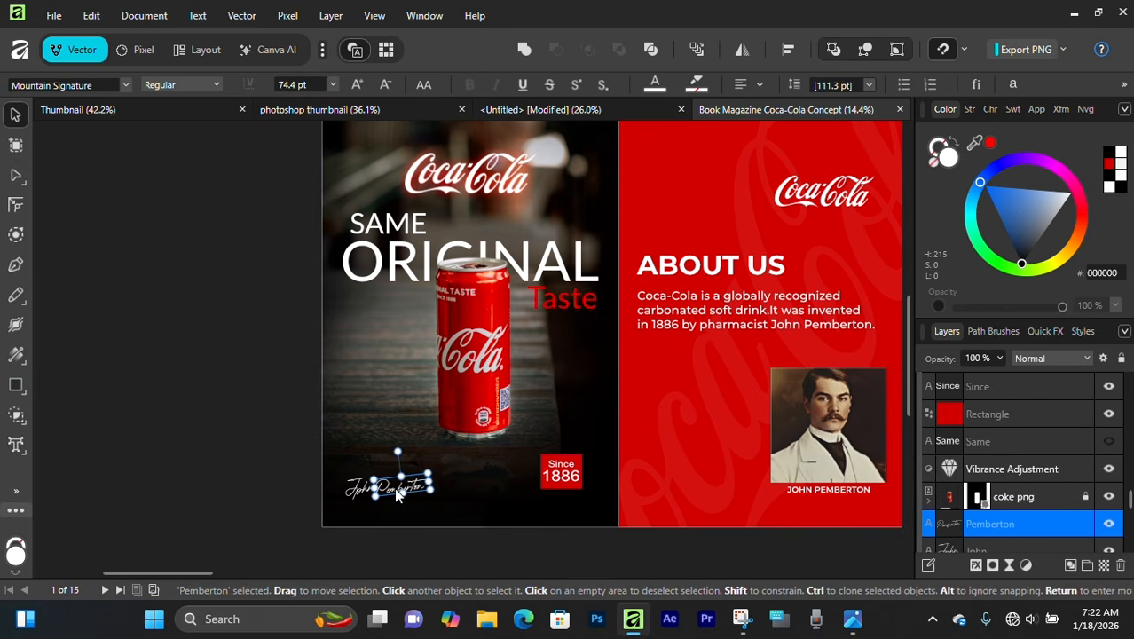
{"action": "left_click", "coordinate": [241, 404]}
{"action": "left_click", "coordinate": [377, 486]}
{"action": "left_click", "coordinate": [368, 271]}
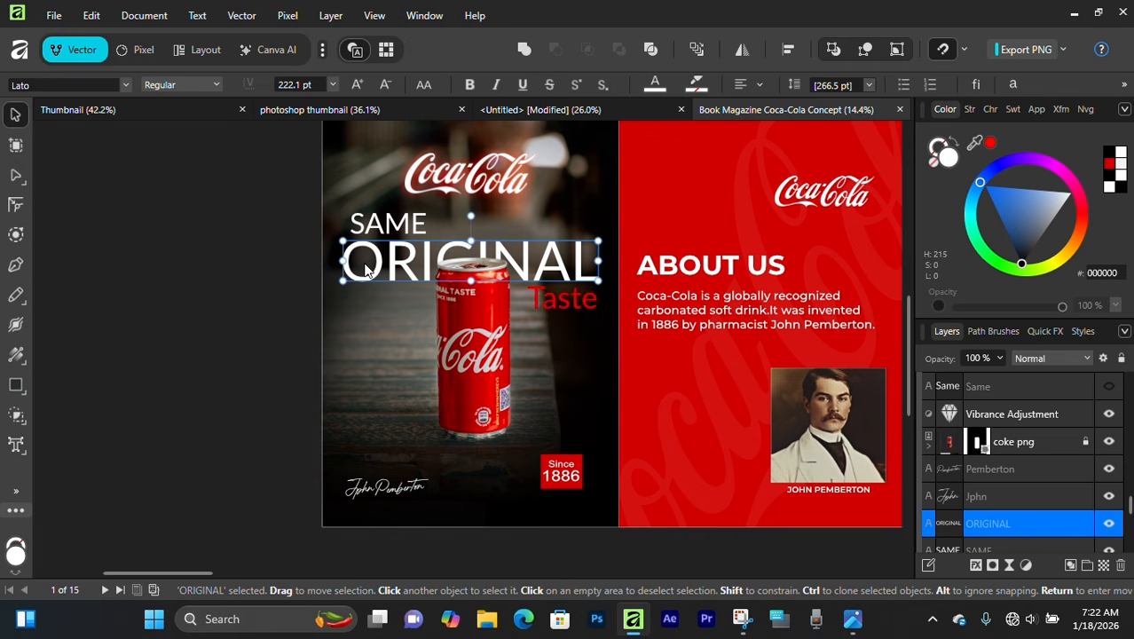
{"action": "left_click", "coordinate": [674, 310]}
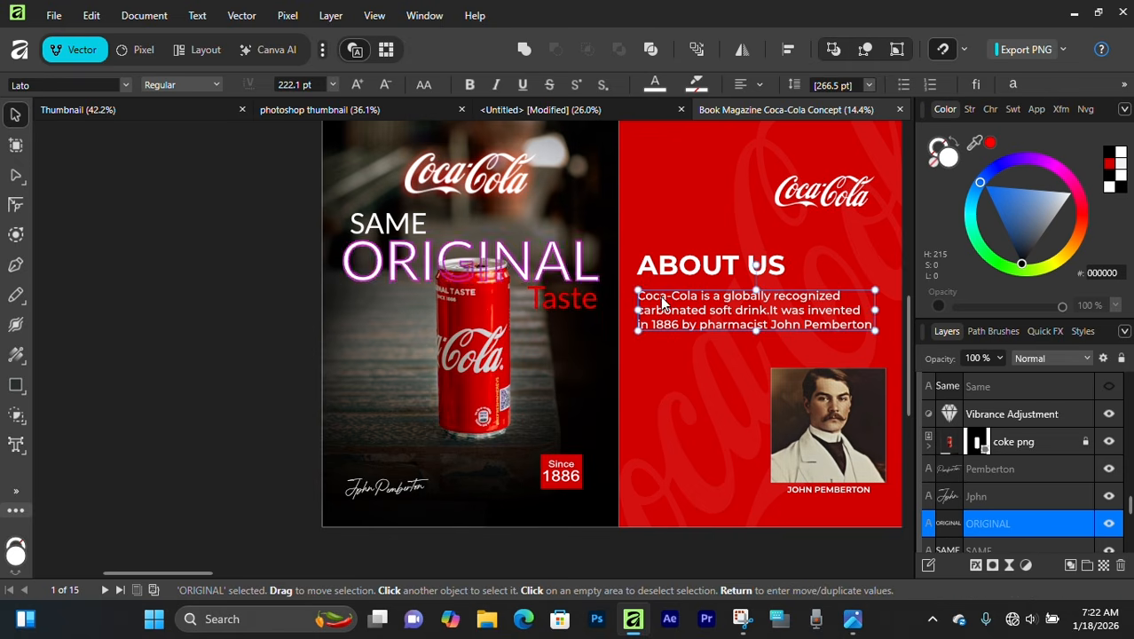
{"action": "left_click", "coordinate": [205, 231]}
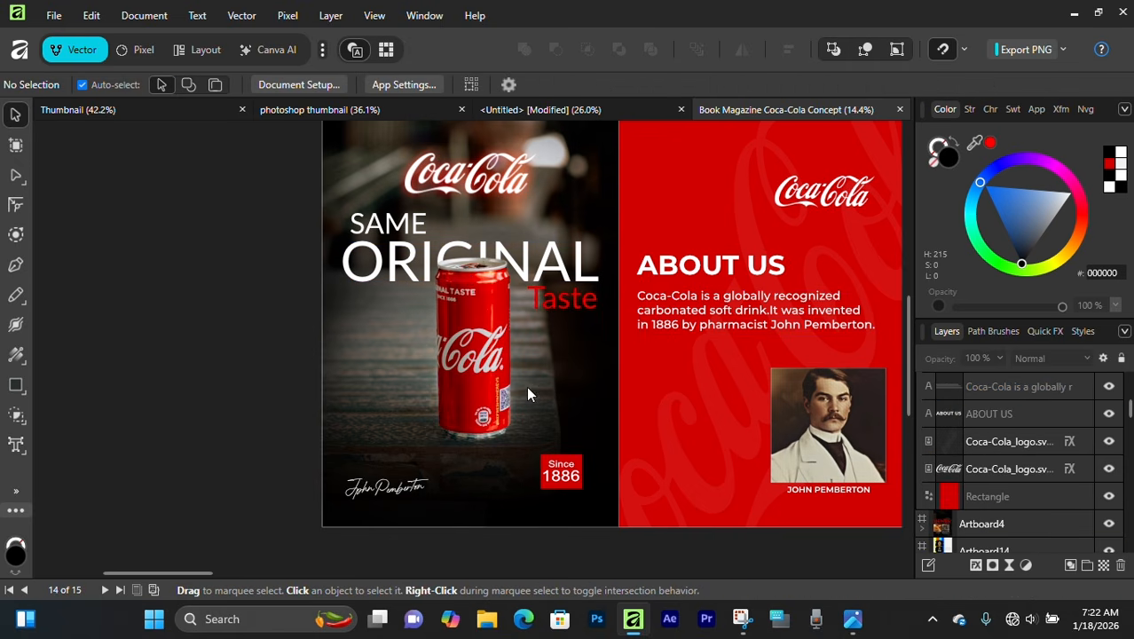
Return to the untitled magazine document and place Coca-Cola_logo.svg.png on Artboard1
{"action": "left_click", "coordinate": [576, 111]}
{"action": "scroll", "coordinate": [578, 361], "scroll_direction": "up", "scroll_amount": 3}
{"action": "scroll", "coordinate": [575, 284], "scroll_direction": "down", "scroll_amount": 2}
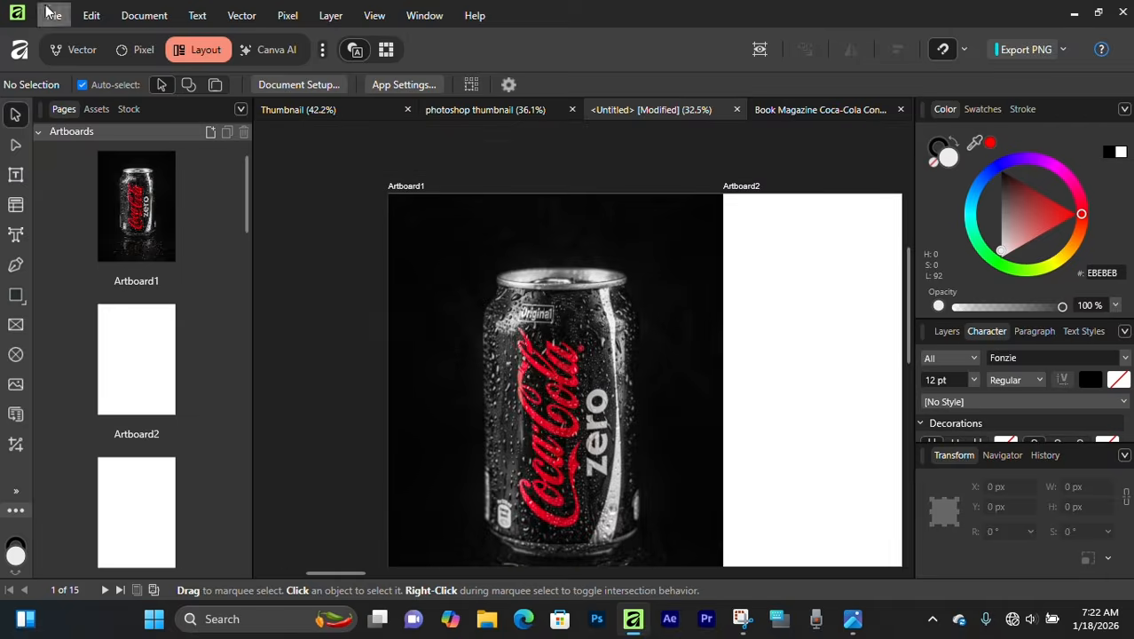
{"action": "left_click", "coordinate": [49, 14]}
{"action": "left_click", "coordinate": [154, 368]}
{"action": "left_click", "coordinate": [628, 317]}
{"action": "left_click", "coordinate": [832, 563]}
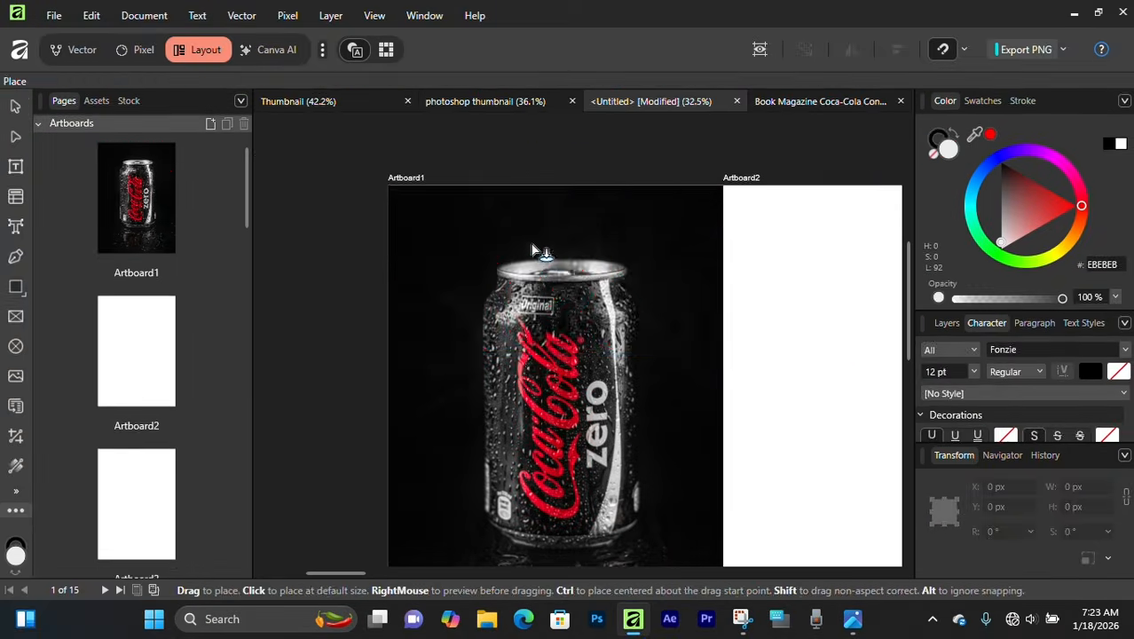
{"action": "left_click", "coordinate": [530, 143]}
Size the Coca-Cola logo to about 416 × 131 px and position it above the can at about X 71 px, Y 123 px
{"action": "left_click_drag", "start_coordinate": [531, 144], "coordinate": [510, 266]}
{"action": "scroll", "coordinate": [483, 249], "scroll_direction": "up", "scroll_amount": 2}
{"action": "scroll", "coordinate": [465, 262], "scroll_direction": "down", "scroll_amount": 1}
{"action": "scroll", "coordinate": [462, 265], "scroll_direction": "down", "scroll_amount": 1}
{"action": "scroll", "coordinate": [387, 274], "scroll_direction": "down", "scroll_amount": 1}
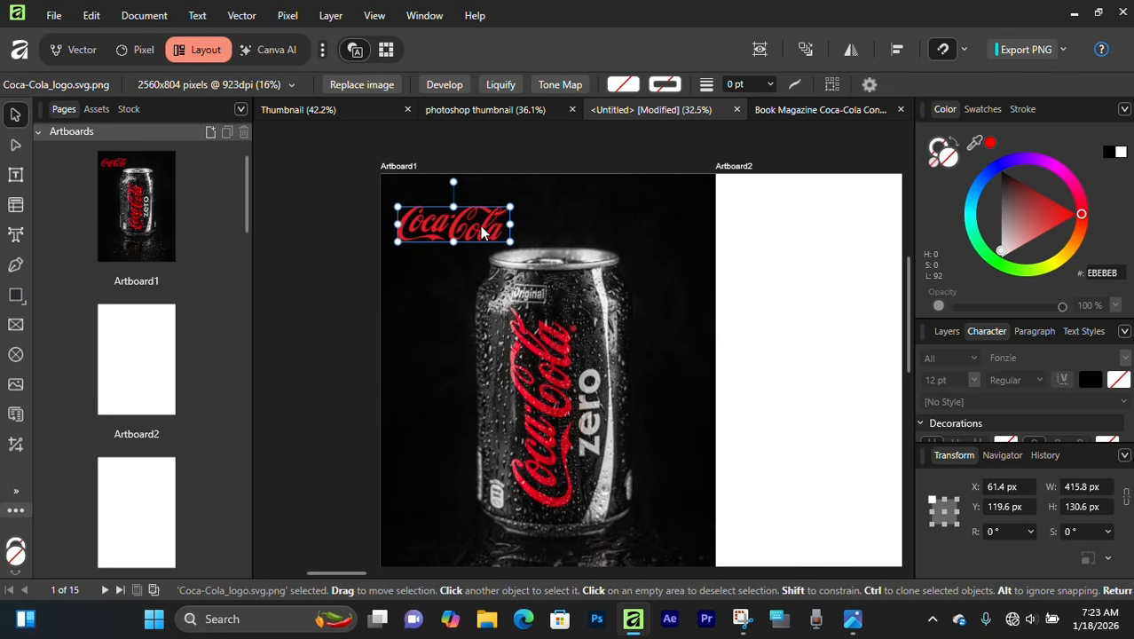
{"action": "left_click_drag", "start_coordinate": [486, 231], "coordinate": [488, 231]}
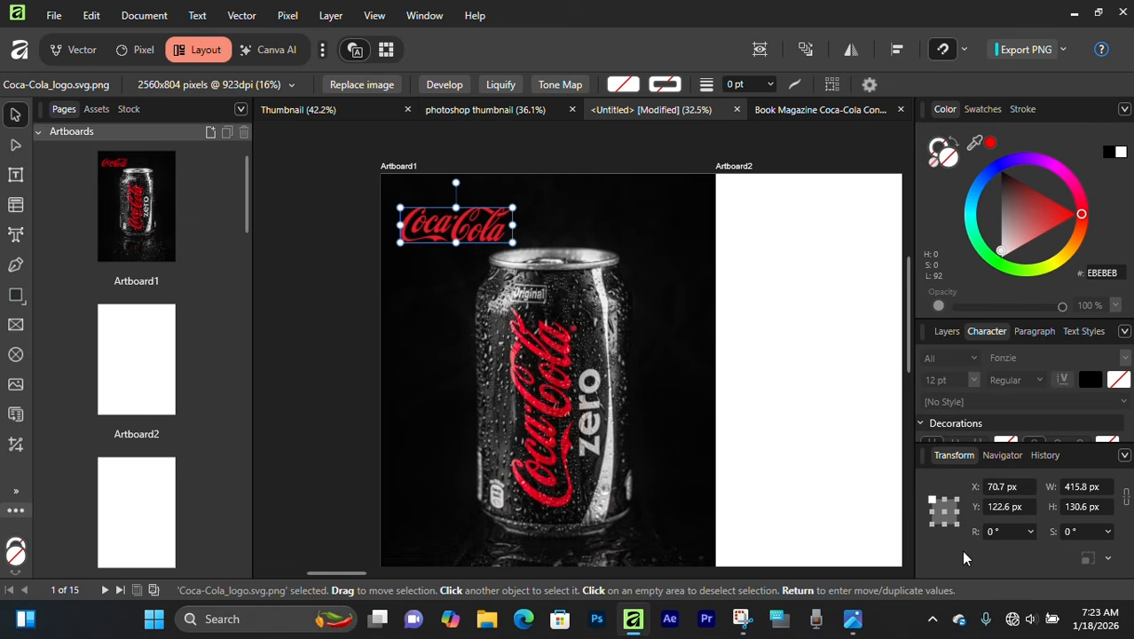
Apply a white Color Overlay layer effect to the Coca-Cola logo in the Pixel workspace, at 100 % opacity with Normal blend mode
{"action": "left_click", "coordinate": [137, 50]}
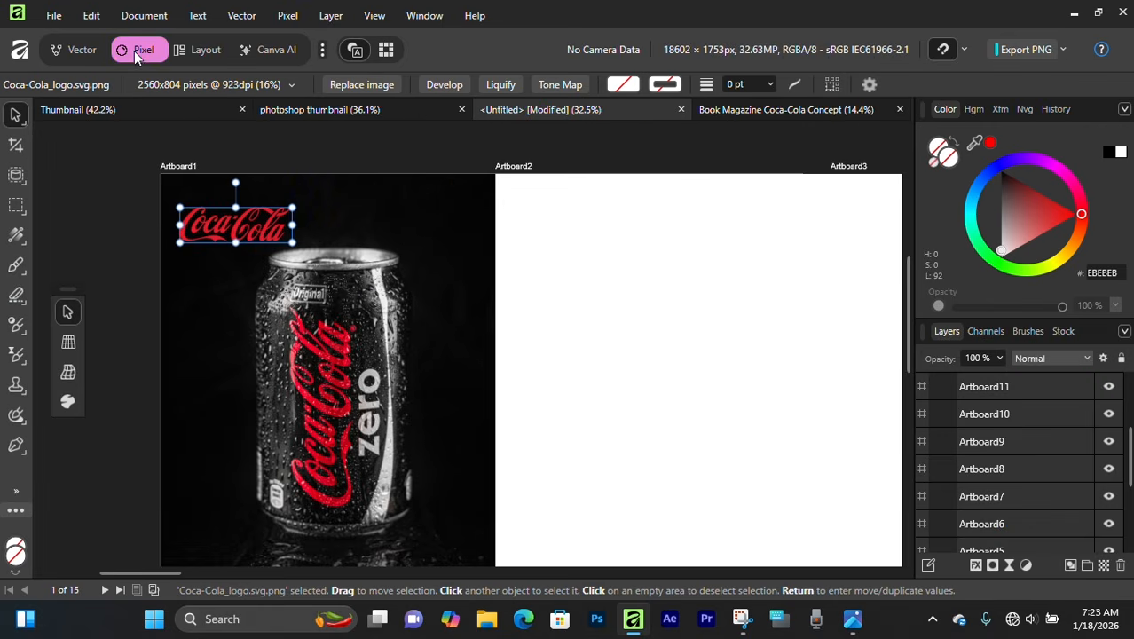
{"action": "left_click_drag", "start_coordinate": [280, 352], "coordinate": [587, 351]}
{"action": "scroll", "coordinate": [564, 295], "scroll_direction": "up", "scroll_amount": 2}
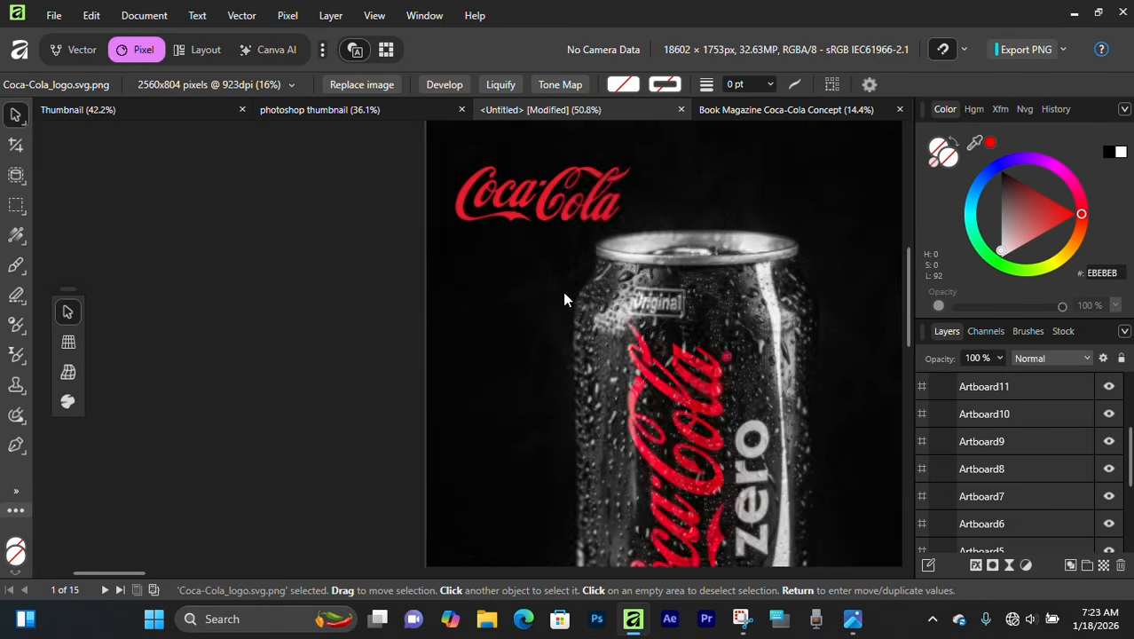
{"action": "left_click_drag", "start_coordinate": [661, 299], "coordinate": [562, 333]}
{"action": "scroll", "coordinate": [1008, 474], "scroll_direction": "down", "scroll_amount": 3}
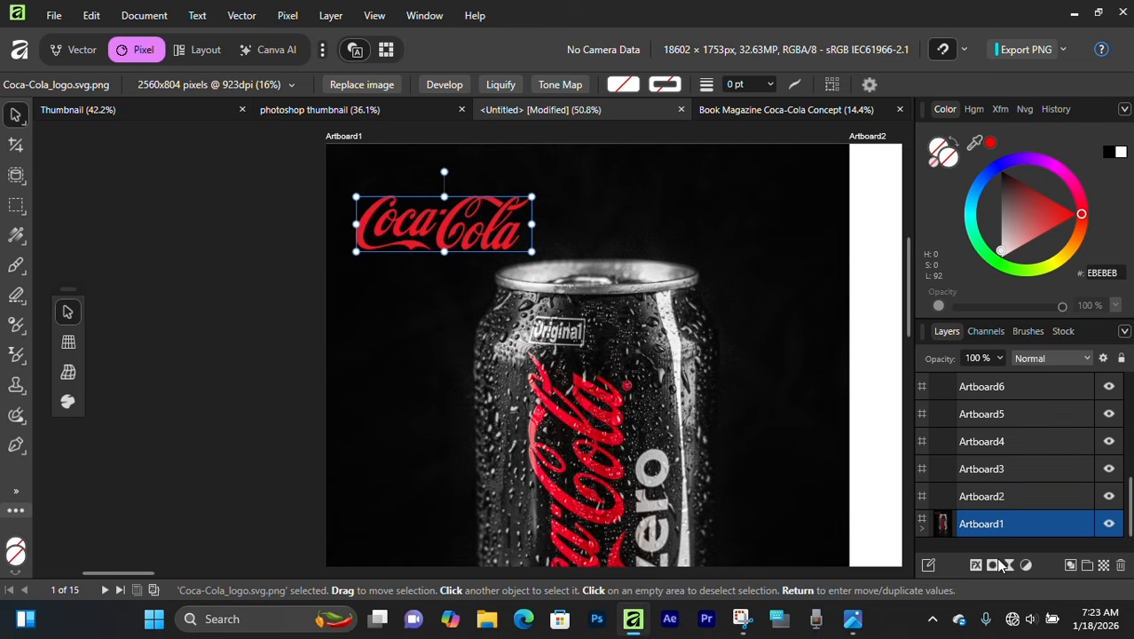
{"action": "left_click", "coordinate": [976, 566]}
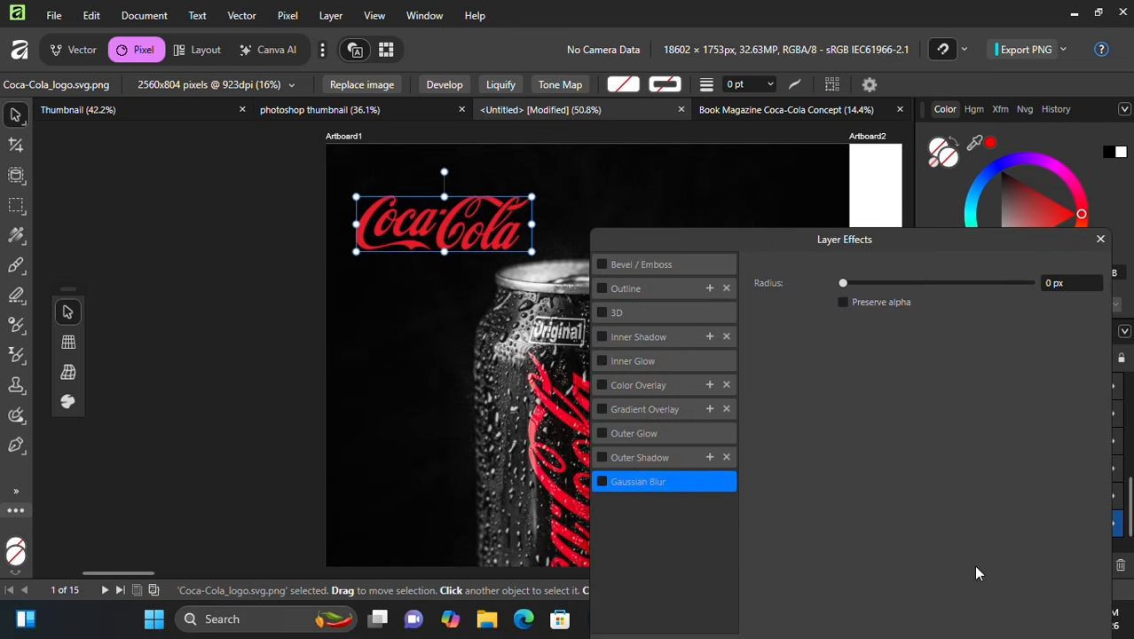
{"action": "left_click", "coordinate": [602, 390]}
{"action": "left_click", "coordinate": [603, 385]}
{"action": "left_click", "coordinate": [862, 326]}
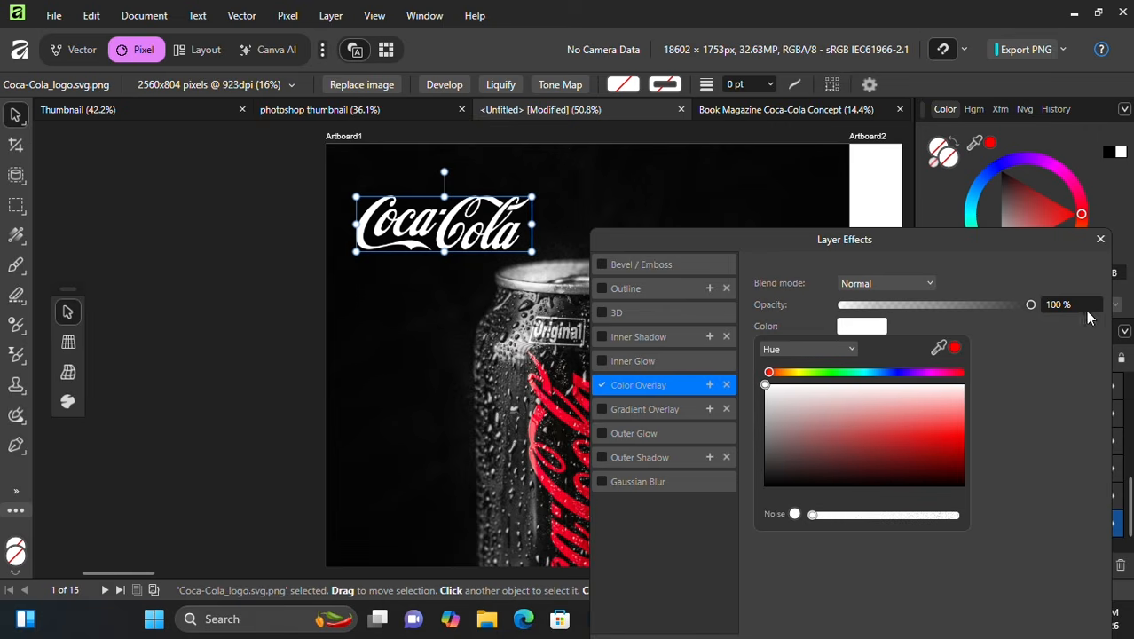
{"action": "left_click_drag", "start_coordinate": [942, 250], "coordinate": [876, 272]}
{"action": "left_click", "coordinate": [1035, 261]}
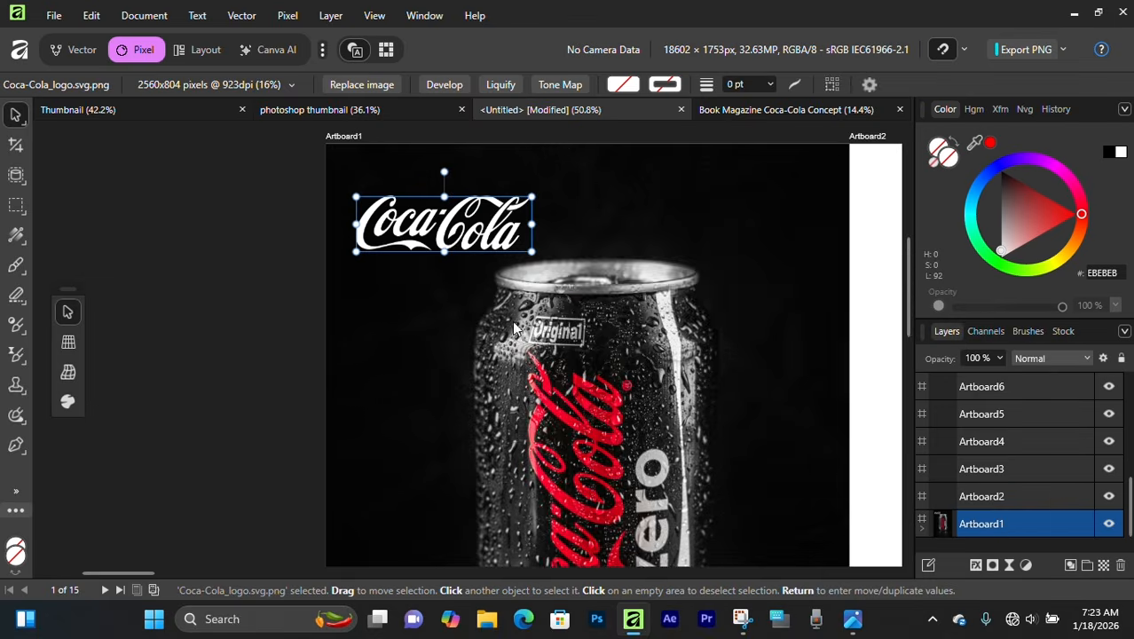
Add the white art text "SAME" on the dark background to the left of the can, using the Vector workspace
{"action": "scroll", "coordinate": [509, 323], "scroll_direction": "down", "scroll_amount": 3}
{"action": "left_click", "coordinate": [462, 342]}
{"action": "scroll", "coordinate": [461, 342], "scroll_direction": "down", "scroll_amount": 3, "text": "ctrl"}
{"action": "scroll", "coordinate": [461, 342], "scroll_direction": "up", "scroll_amount": 3, "text": "ctrl"}
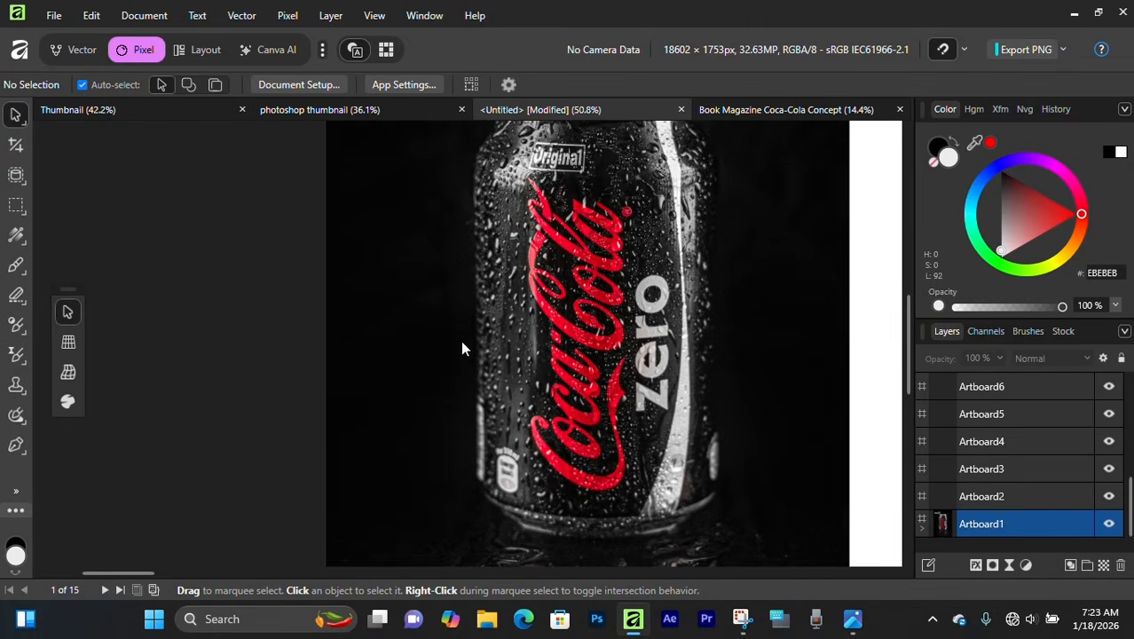
{"action": "scroll", "coordinate": [462, 341], "scroll_direction": "down", "scroll_amount": 2}
{"action": "scroll", "coordinate": [461, 339], "scroll_direction": "up", "scroll_amount": 3}
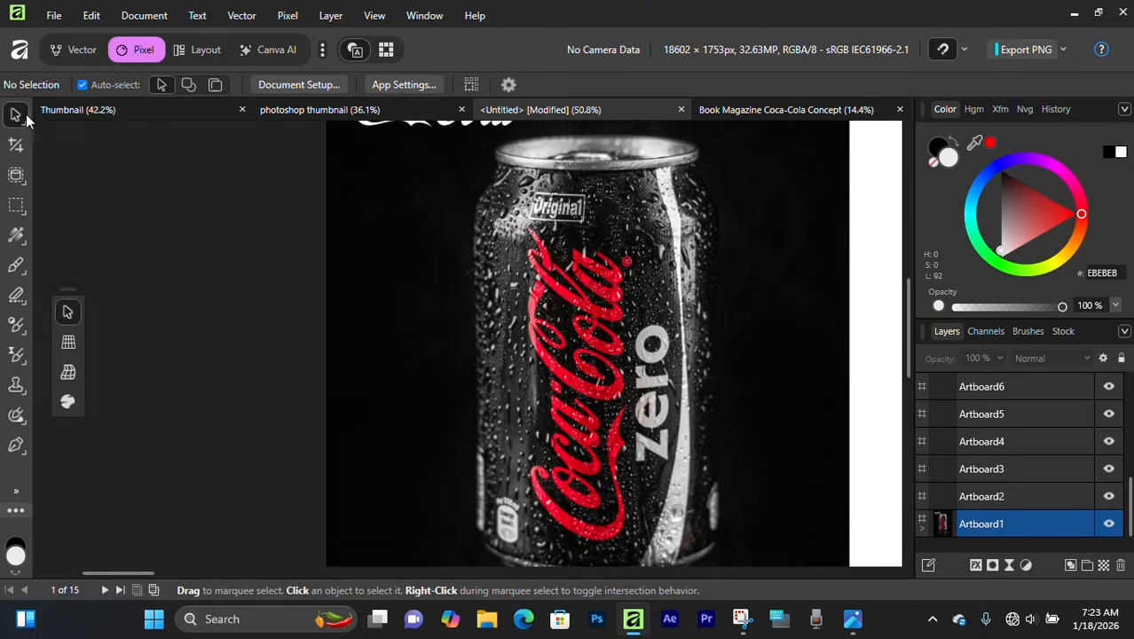
{"action": "left_click", "coordinate": [77, 53]}
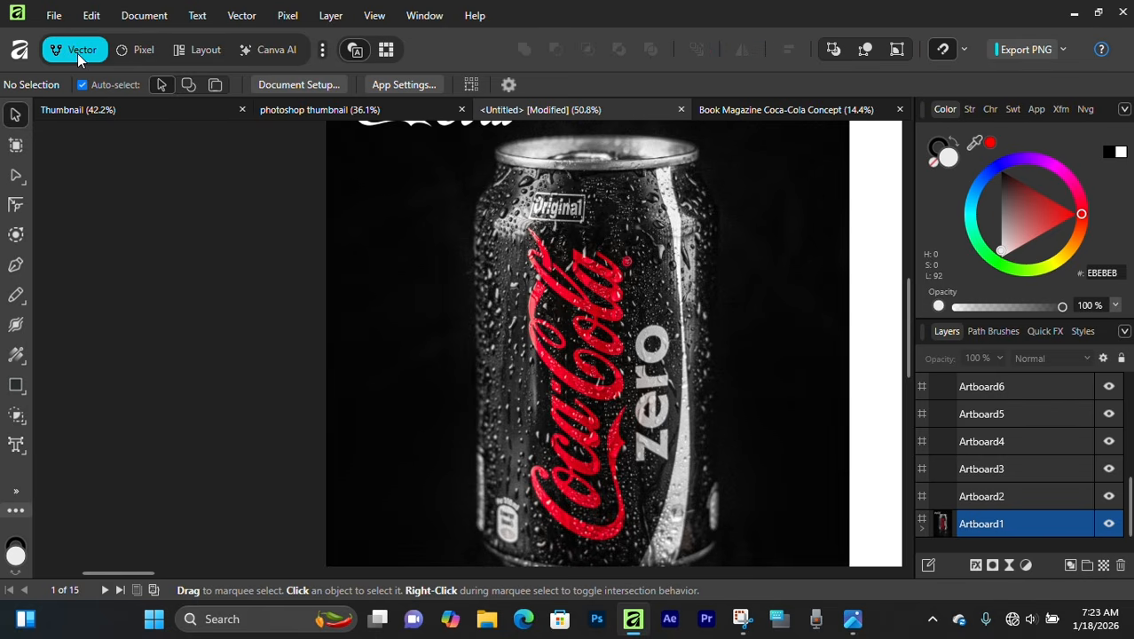
{"action": "left_click", "coordinate": [91, 442]}
{"action": "left_click", "coordinate": [411, 309]}
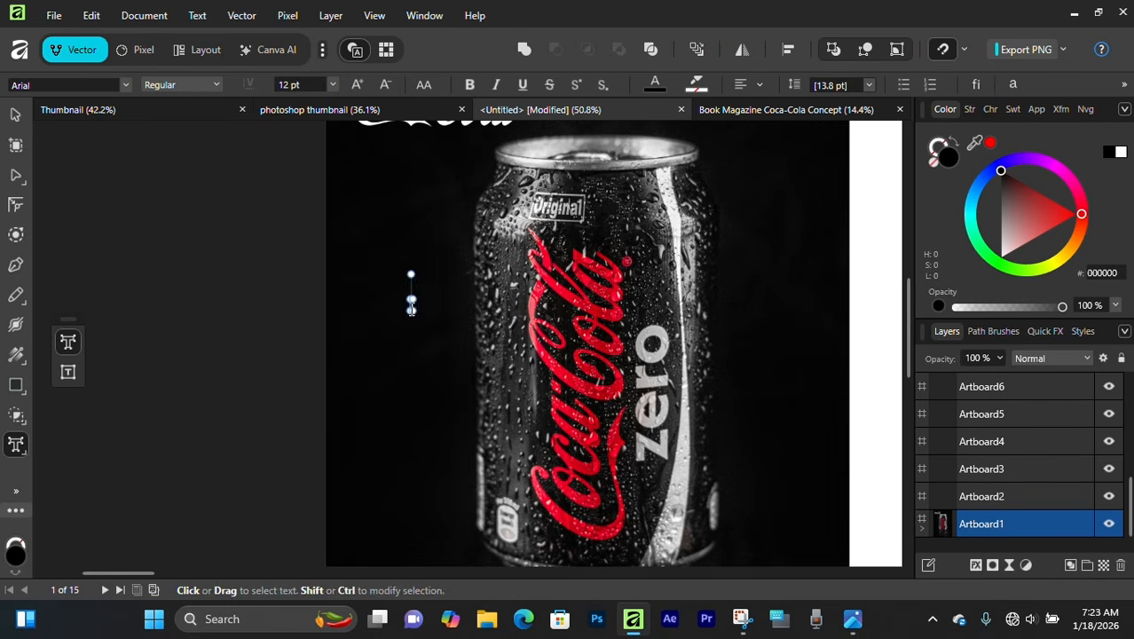
{"action": "type", "text": "SAME"}
{"action": "key", "text": "Escape"}
{"action": "left_click", "coordinate": [15, 116]}
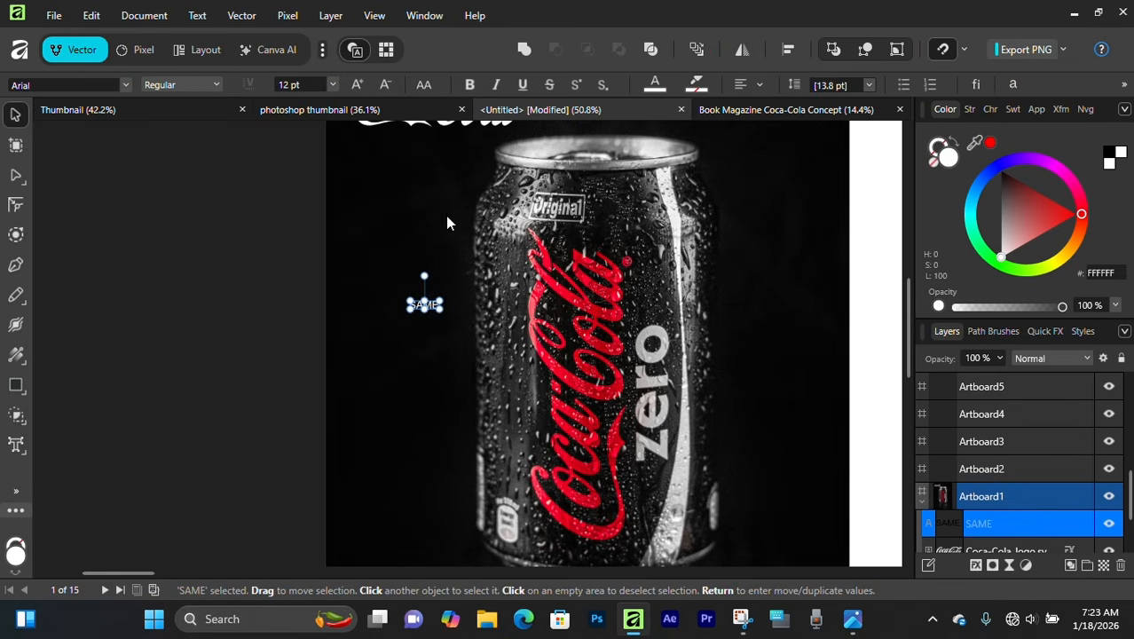
Enlarge the SAME text to 46.6 pt beside the can and set its font to Lato
{"action": "left_click_drag", "start_coordinate": [440, 304], "coordinate": [563, 306]}
{"action": "left_click_drag", "start_coordinate": [510, 307], "coordinate": [468, 272]}
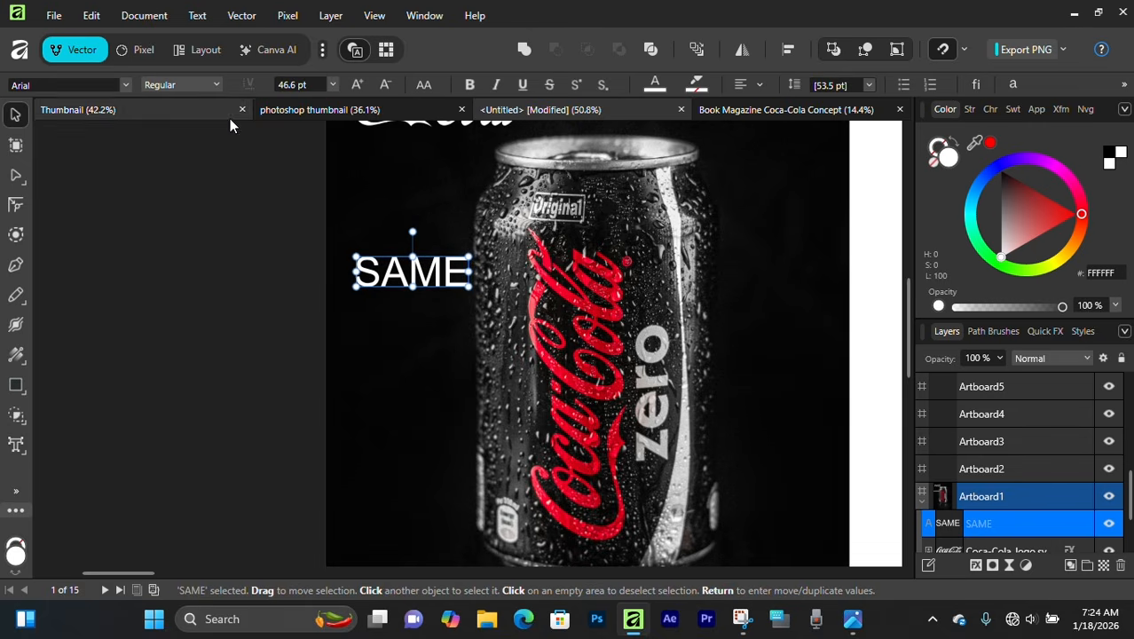
{"action": "scroll", "coordinate": [299, 255], "scroll_direction": "up", "scroll_amount": 2}
{"action": "left_click", "coordinate": [126, 85]}
{"action": "scroll", "coordinate": [300, 341], "scroll_direction": "down", "scroll_amount": 6}
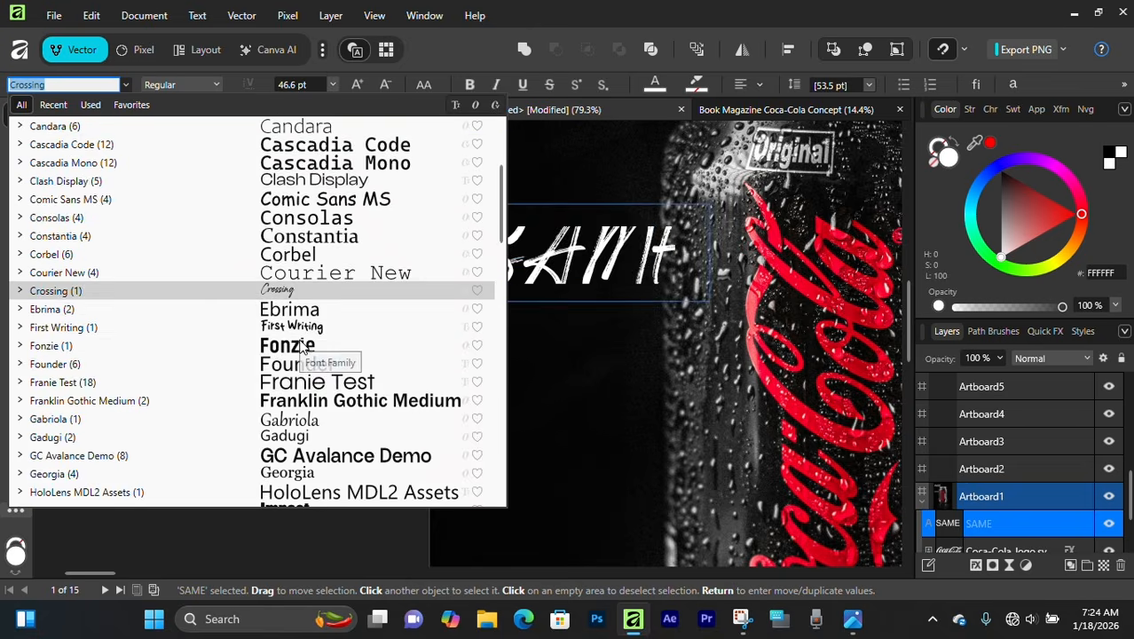
{"action": "scroll", "coordinate": [300, 346], "scroll_direction": "down", "scroll_amount": 4}
{"action": "left_click", "coordinate": [122, 185]}
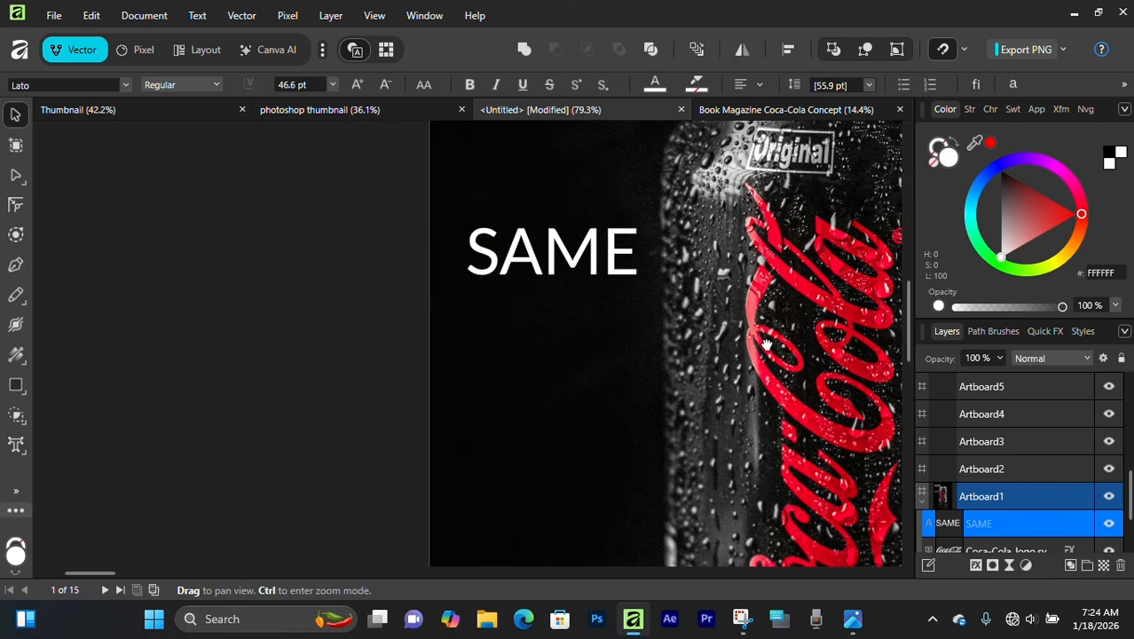
Duplicate the SAME text directly below the first one and change the copy to "ORIGINAL"
{"action": "left_click_drag", "start_coordinate": [758, 346], "coordinate": [628, 342]}
{"action": "key", "text": "ctrl+j"}
{"action": "left_click_drag", "start_coordinate": [468, 266], "coordinate": [458, 312]}
{"action": "key", "text": "t"}
{"action": "key", "text": "ctrl+a"}
{"action": "type", "text": "O"}
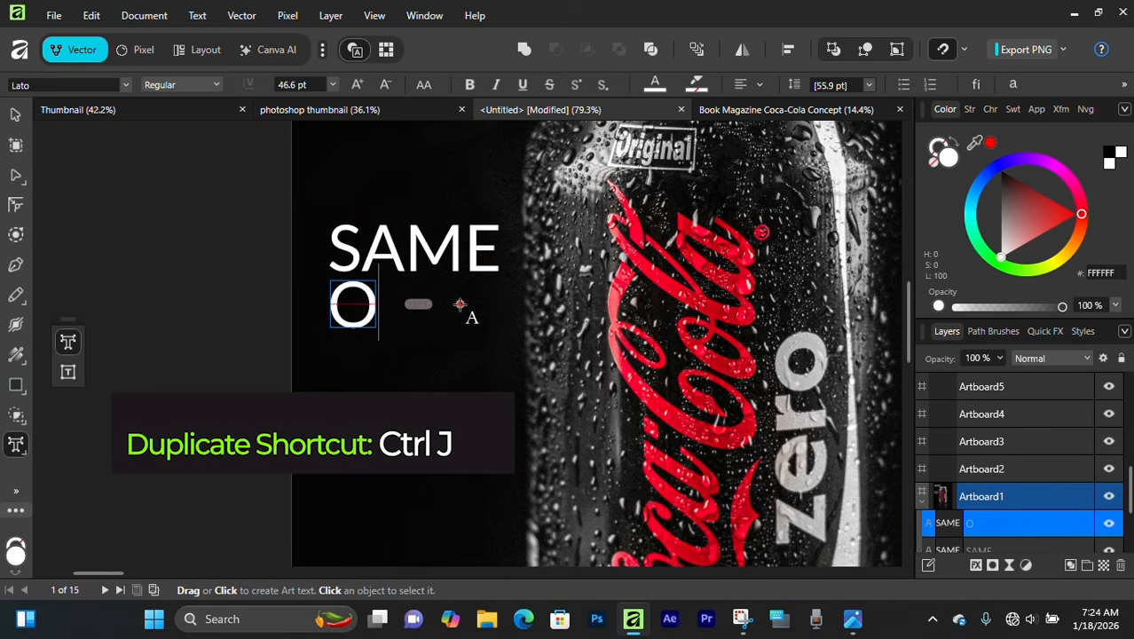
{"action": "type", "text": "RIGINAL"}
{"action": "key", "text": "Escape"}
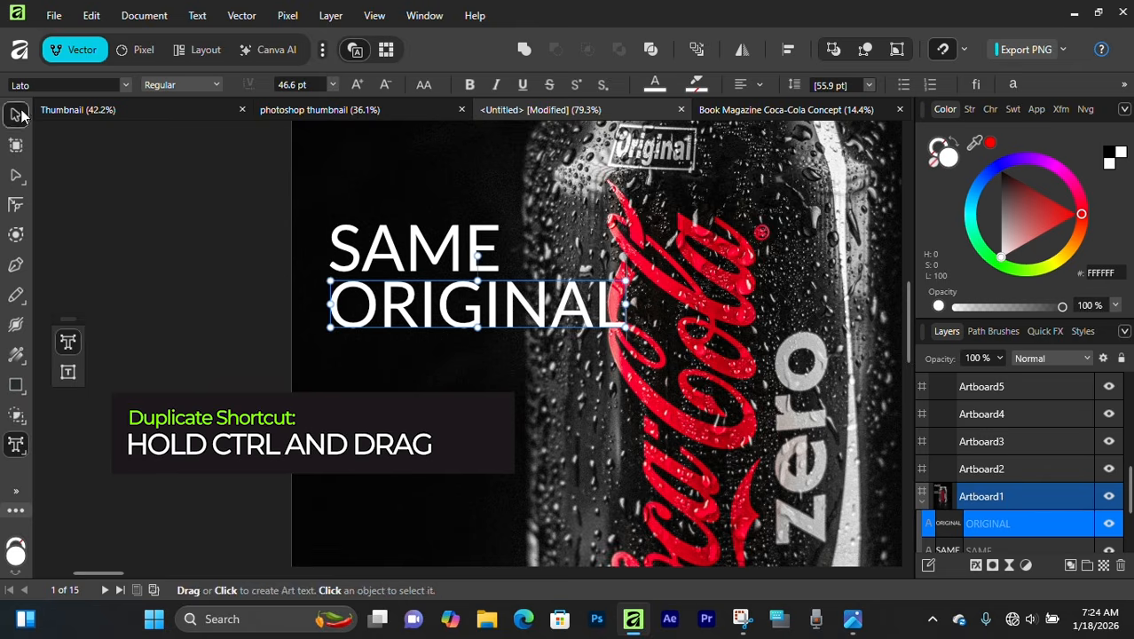
Try shrinking the ORIGINAL text to 30.8 pt and repositioning it under SAME, and undo these changes
{"action": "scroll", "coordinate": [618, 423], "scroll_direction": "down", "scroll_amount": 2}
{"action": "left_click_drag", "start_coordinate": [619, 424], "coordinate": [472, 393]}
{"action": "left_click_drag", "start_coordinate": [382, 300], "coordinate": [701, 415]}
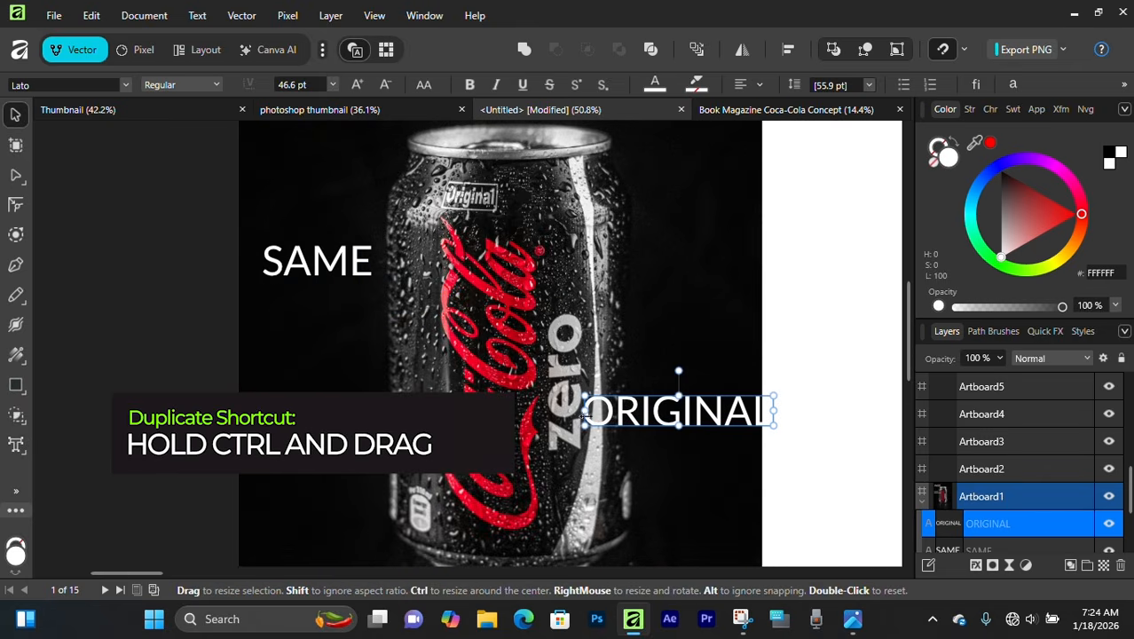
{"action": "left_click_drag", "start_coordinate": [583, 414], "coordinate": [649, 412]}
{"action": "left_click_drag", "start_coordinate": [727, 414], "coordinate": [341, 296]}
{"action": "scroll", "coordinate": [341, 297], "scroll_direction": "up", "scroll_amount": 2}
{"action": "key", "text": "ctrl+z"}
{"action": "key", "text": "ctrl+z"}
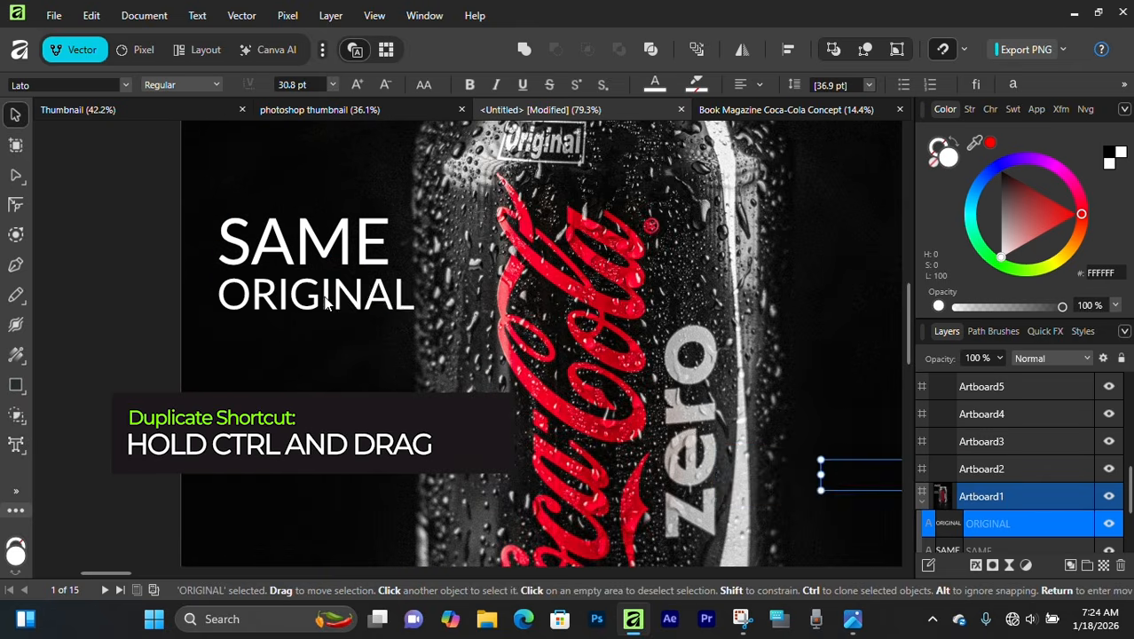
Move the ORIGINAL text directly under SAME, left-aligned with it, and scale it to 41.2 pt
{"action": "left_click_drag", "start_coordinate": [772, 479], "coordinate": [271, 301]}
{"action": "left_click_drag", "start_coordinate": [516, 321], "coordinate": [480, 317]}
Duplicate the ORIGINAL text as a third line below it and change the copy to "TASTE"
{"action": "left_click_drag", "start_coordinate": [354, 302], "coordinate": [312, 364]}
{"action": "left_click", "coordinate": [311, 342]}
{"action": "left_click", "coordinate": [311, 311]}
{"action": "key", "text": "ctrl+j"}
{"action": "double_click", "coordinate": [333, 348]}
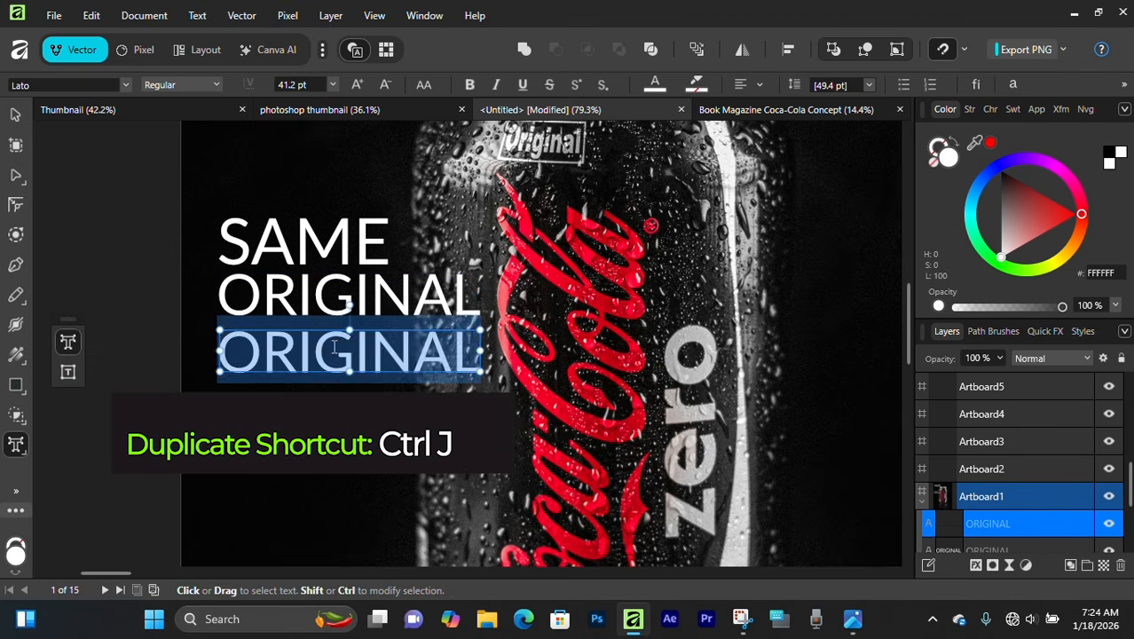
{"action": "type", "text": "TASTE"}
{"action": "left_click", "coordinate": [16, 115]}
Scale the TASTE text to 35.9 pt and enlarge the ORIGINAL text so that it extends over the can
{"action": "left_click_drag", "start_coordinate": [380, 352], "coordinate": [360, 352]}
{"action": "key", "text": "ctrl+z"}
{"action": "left_click", "coordinate": [400, 300]}
{"action": "left_click_drag", "start_coordinate": [480, 316], "coordinate": [543, 328]}
{"action": "left_click", "coordinate": [337, 352]}
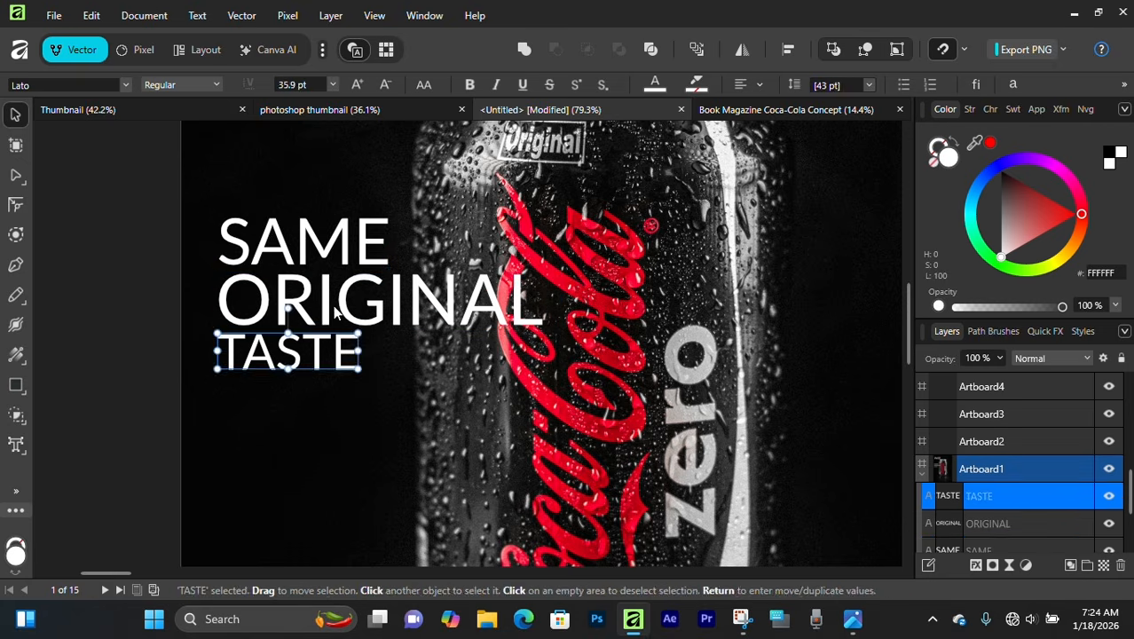
Scale the SAME text down so that its width matches the TASTE line below ORIGINAL
{"action": "left_click", "coordinate": [355, 244]}
{"action": "left_click_drag", "start_coordinate": [389, 241], "coordinate": [358, 241]}
{"action": "left_click", "coordinate": [303, 404]}
{"action": "scroll", "coordinate": [303, 357], "scroll_direction": "down", "scroll_amount": 3}
{"action": "scroll", "coordinate": [302, 359], "scroll_direction": "down", "scroll_amount": 3}
{"action": "scroll", "coordinate": [302, 358], "scroll_direction": "up", "scroll_amount": 3}
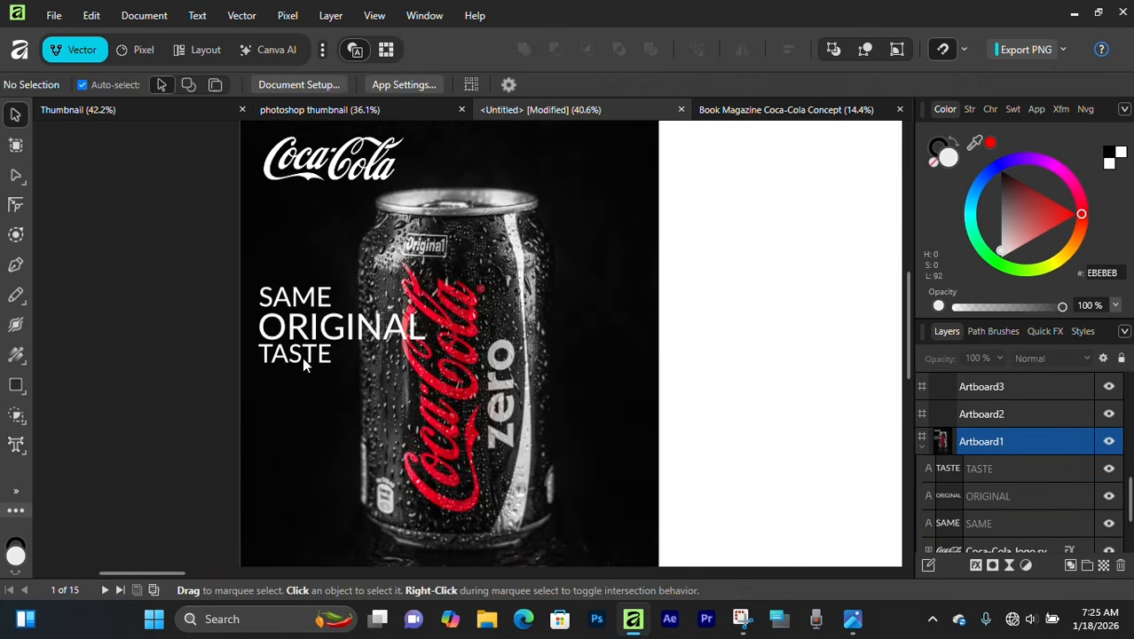
Duplicate the TASTE text to the lower-left area beneath the can and change the copy to "John Pemberton"
{"action": "scroll", "coordinate": [302, 358], "scroll_direction": "down", "scroll_amount": 4}
{"action": "scroll", "coordinate": [303, 358], "scroll_direction": "up", "scroll_amount": 1}
{"action": "scroll", "coordinate": [303, 365], "scroll_direction": "down", "scroll_amount": 3}
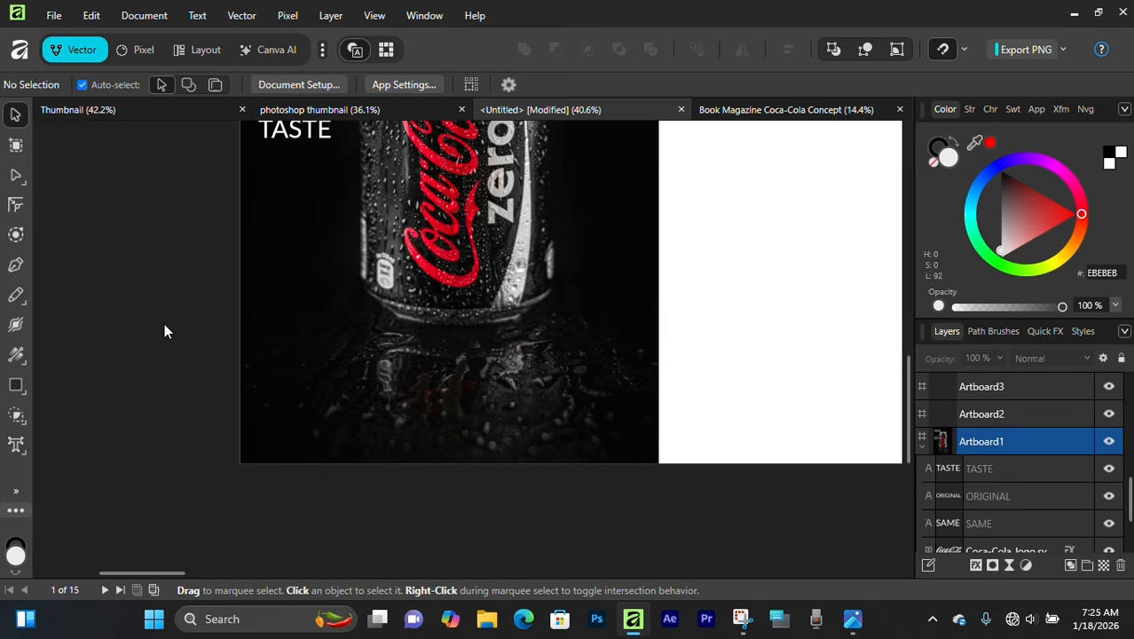
{"action": "scroll", "coordinate": [266, 324], "scroll_direction": "up", "scroll_amount": 1}
{"action": "left_click", "coordinate": [304, 175]}
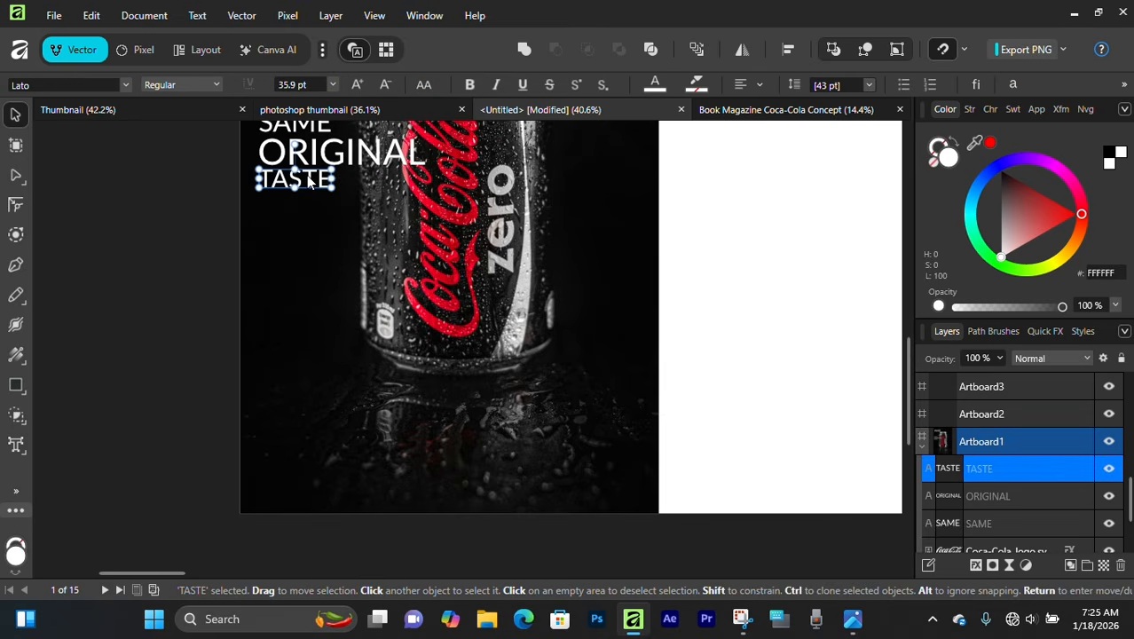
{"action": "left_click_drag", "start_coordinate": [304, 175], "coordinate": [328, 395]}
{"action": "scroll", "coordinate": [327, 395], "scroll_direction": "up", "scroll_amount": 3}
{"action": "double_click", "coordinate": [328, 399]}
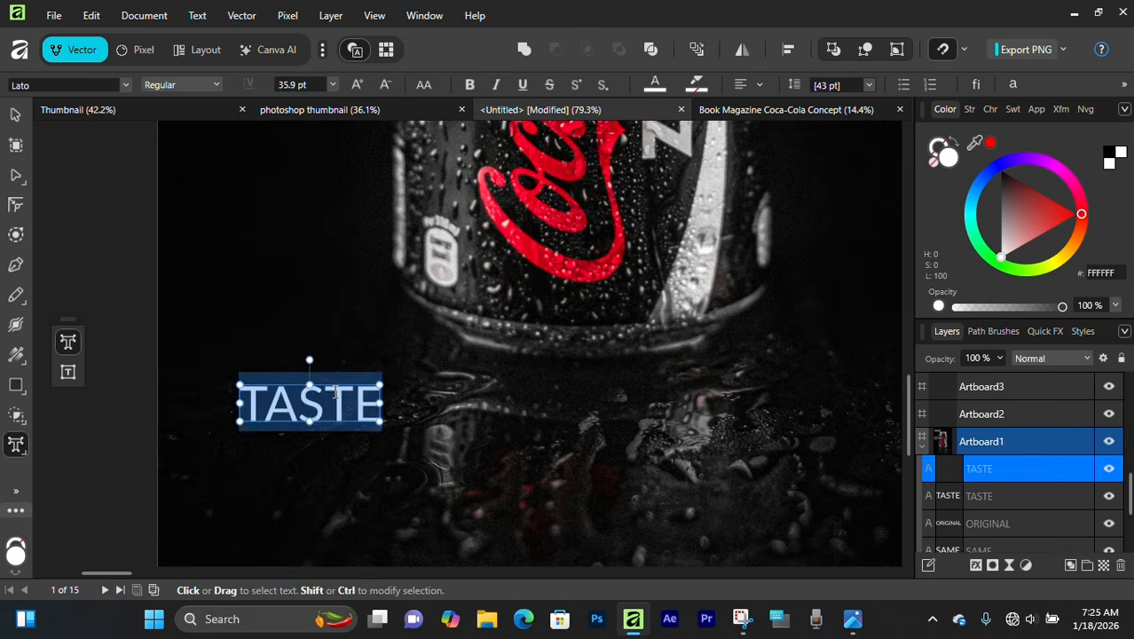
{"action": "type", "text": "John Pemberton"}
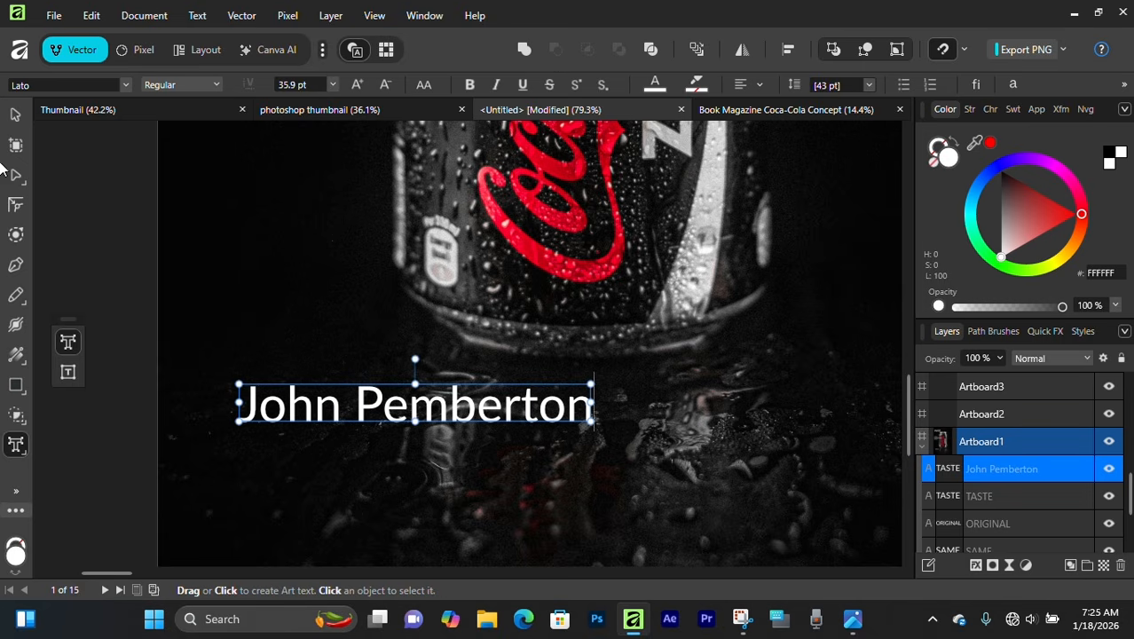
{"action": "left_click", "coordinate": [14, 116]}
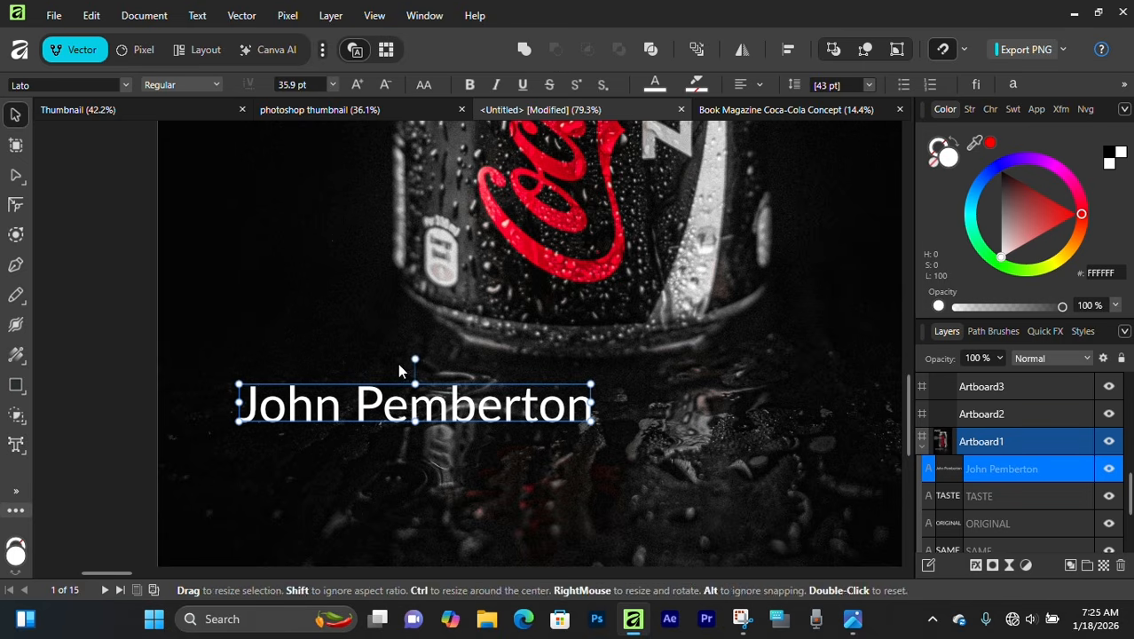
Set the John Pemberton text in the Mountain Signature font and rotate it slightly counter-clockwise
{"action": "left_click", "coordinate": [124, 85]}
{"action": "key", "text": "Down"}
{"action": "key", "text": "Down"}
{"action": "key", "text": "Down"}
{"action": "key", "text": "Down"}
{"action": "key", "text": "Down"}
{"action": "key", "text": "Down"}
{"action": "key", "text": "Down"}
{"action": "key", "text": "Down"}
{"action": "key", "text": "Down"}
{"action": "key", "text": "Down"}
{"action": "key", "text": "Down"}
{"action": "key", "text": "Down"}
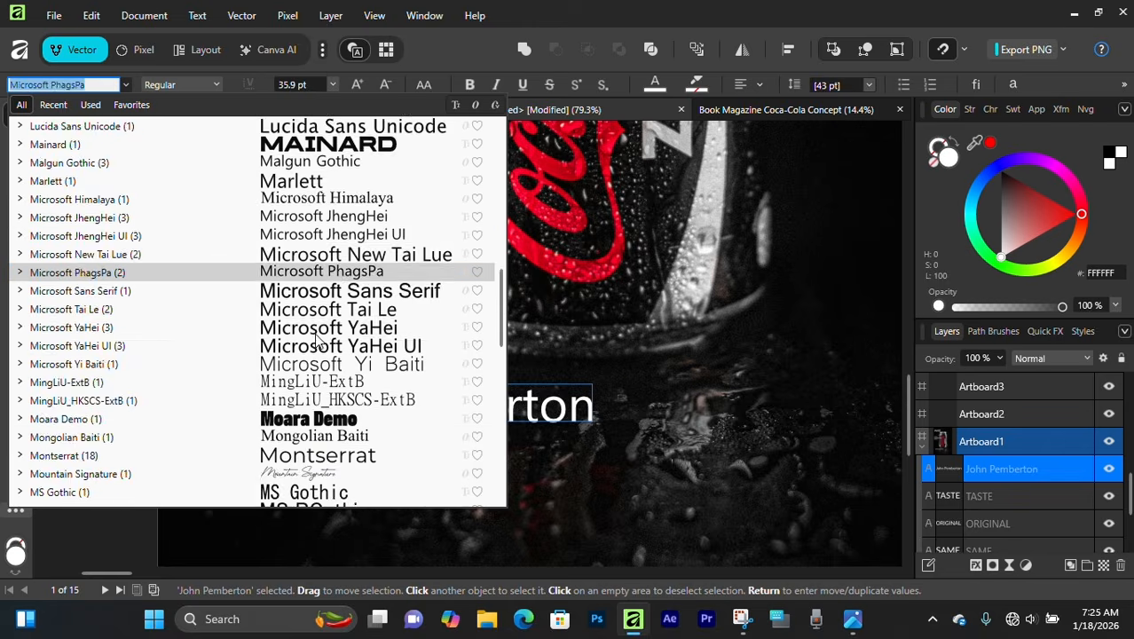
{"action": "scroll", "coordinate": [316, 336], "scroll_direction": "down", "scroll_amount": 2}
{"action": "left_click", "coordinate": [317, 364]}
{"action": "scroll", "coordinate": [346, 360], "scroll_direction": "down", "scroll_amount": 1}
{"action": "left_click_drag", "start_coordinate": [349, 328], "coordinate": [342, 326]}
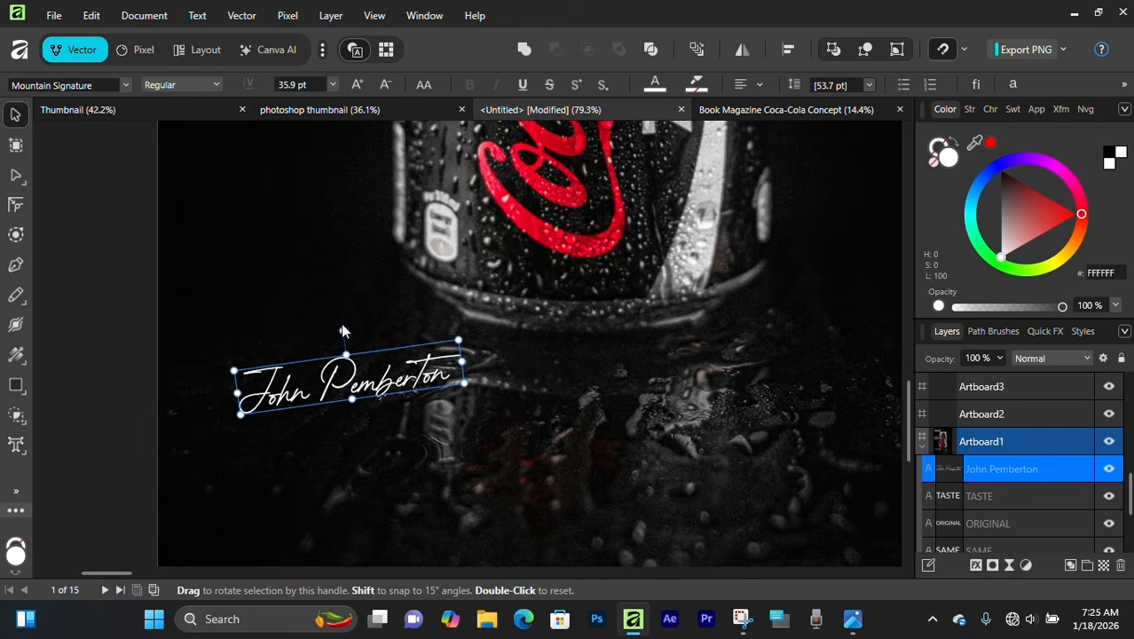
Move the John Pemberton signature close to the cover's lower-left corner, roughly in line with the headline's left edge
{"action": "mouse_move", "coordinate": [374, 370]}
{"action": "left_mouse_down"}
{"action": "mouse_move", "coordinate": [341, 423]}
{"action": "mouse_move", "coordinate": [353, 476]}
{"action": "left_mouse_up"}
{"action": "scroll", "coordinate": [348, 411], "scroll_direction": "down", "scroll_amount": 2}
{"action": "scroll", "coordinate": [340, 422], "scroll_direction": "down", "scroll_amount": 2}
{"action": "left_click", "coordinate": [250, 410]}
{"action": "key", "text": "Delete"}
{"action": "left_click_drag", "start_coordinate": [354, 421], "coordinate": [345, 433]}
{"action": "scroll", "coordinate": [346, 431], "scroll_direction": "up", "scroll_amount": 3}
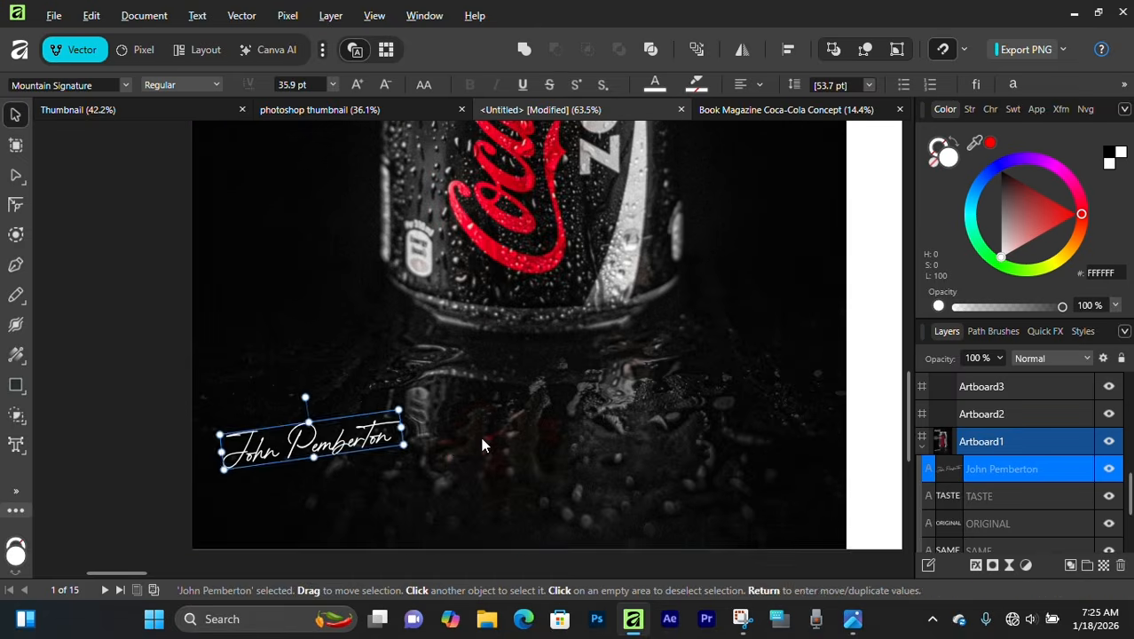
{"action": "left_click", "coordinate": [480, 443]}
{"action": "left_click", "coordinate": [90, 397]}
{"action": "left_click_drag", "start_coordinate": [519, 436], "coordinate": [453, 401]}
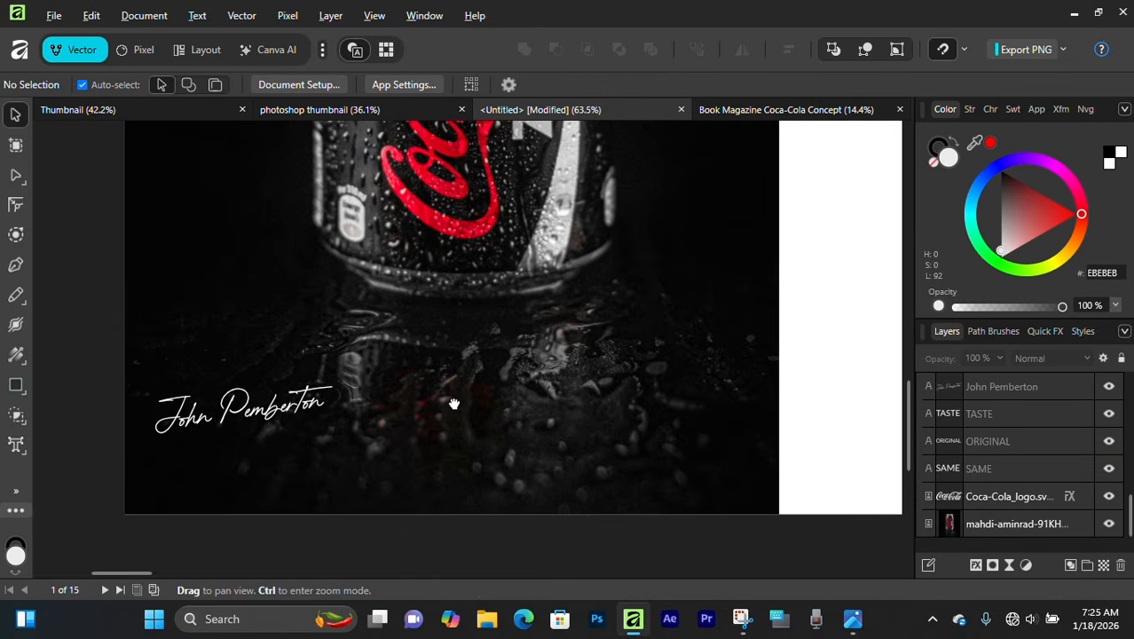
{"action": "left_click_drag", "start_coordinate": [613, 375], "coordinate": [599, 360]}
{"action": "scroll", "coordinate": [599, 360], "scroll_direction": "down", "scroll_amount": 1}
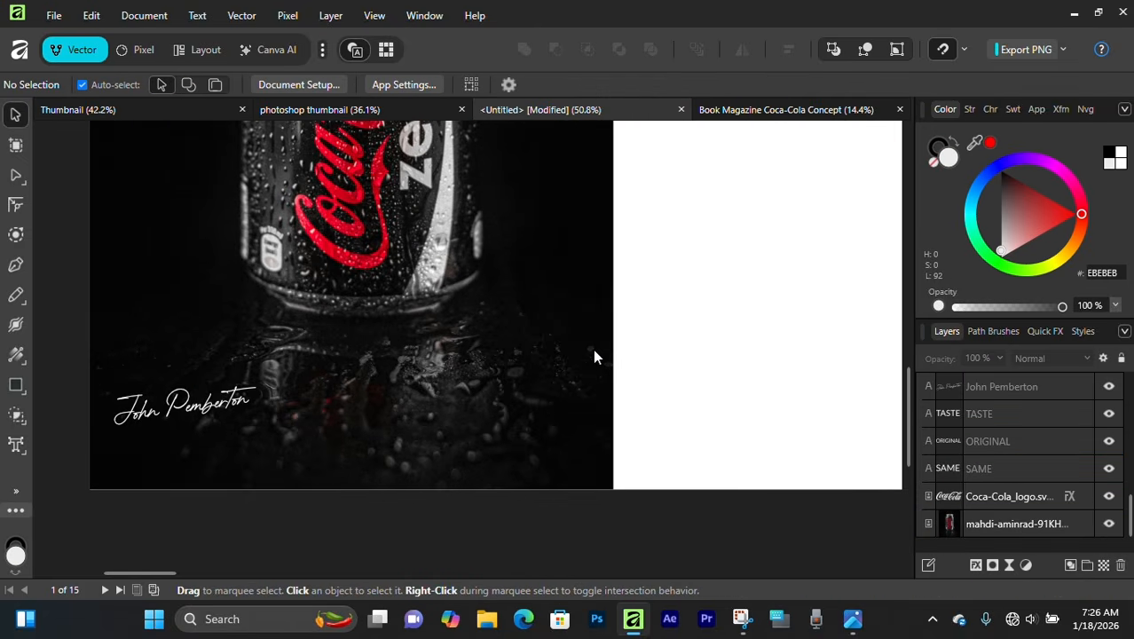
Draw a roughly square rectangle near the cover's lower-right corner, opposite the signature
{"action": "left_click", "coordinate": [17, 386]}
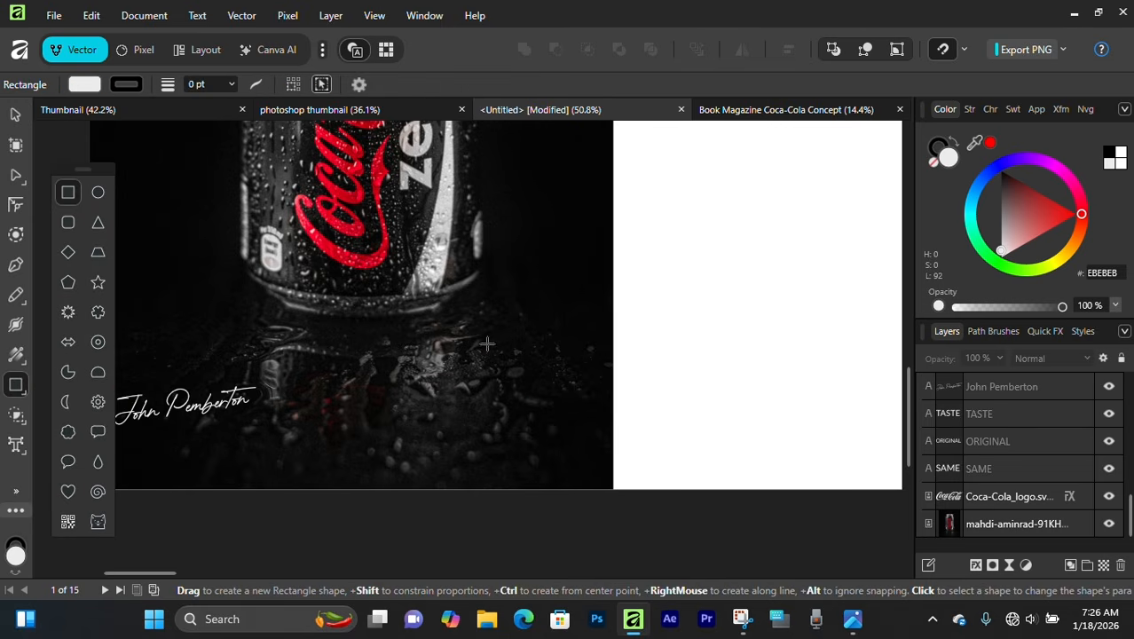
{"action": "left_click_drag", "start_coordinate": [487, 344], "coordinate": [578, 437]}
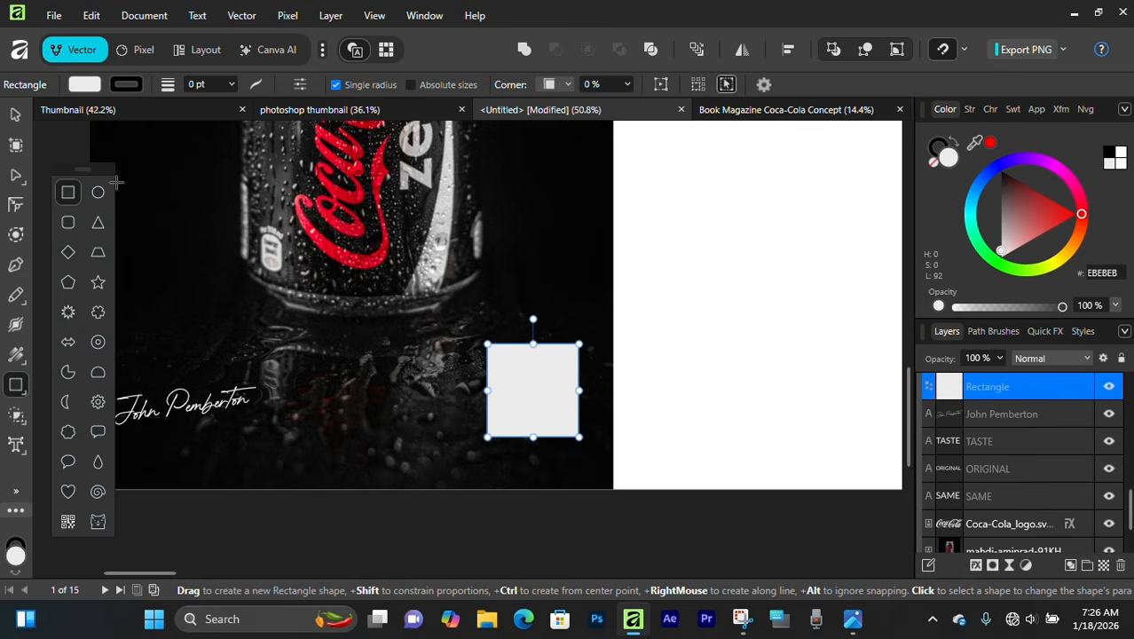
{"action": "left_click", "coordinate": [13, 116]}
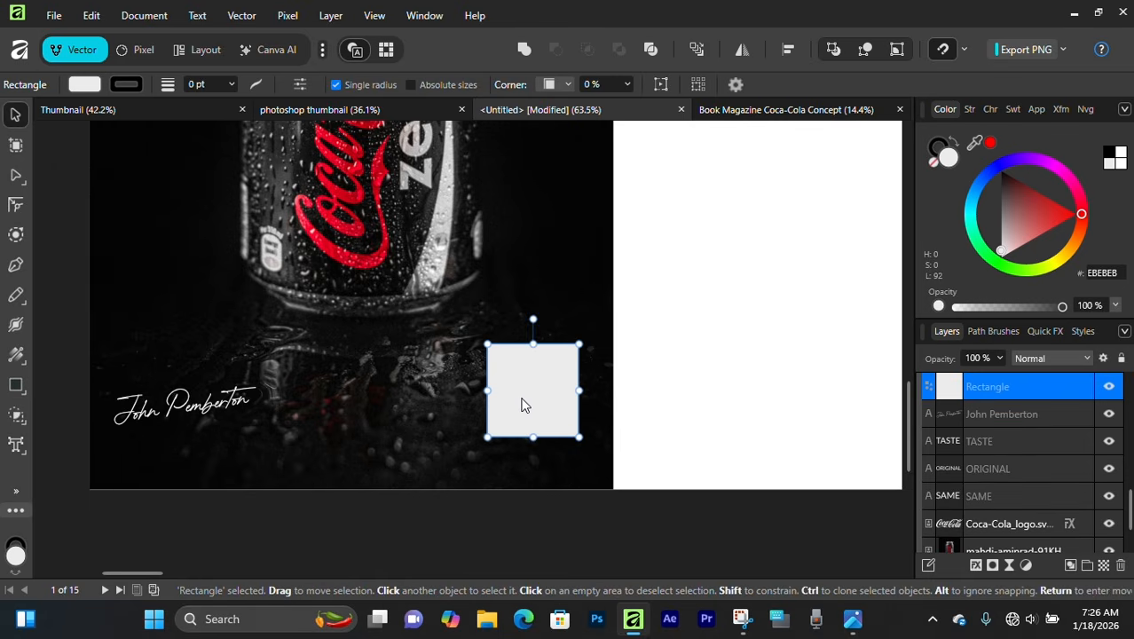
Fill the square with red C70707 and remove its outline
{"action": "scroll", "coordinate": [524, 406], "scroll_direction": "up", "scroll_amount": 3}
{"action": "left_click", "coordinate": [1063, 211]}
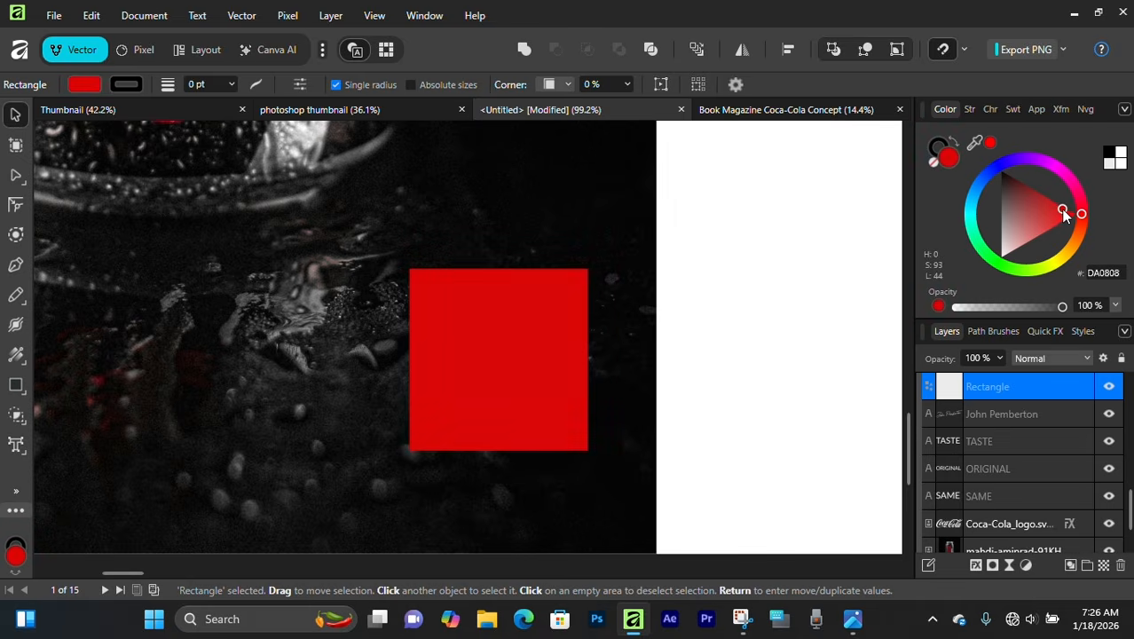
{"action": "left_click_drag", "start_coordinate": [1063, 210], "coordinate": [1057, 205]}
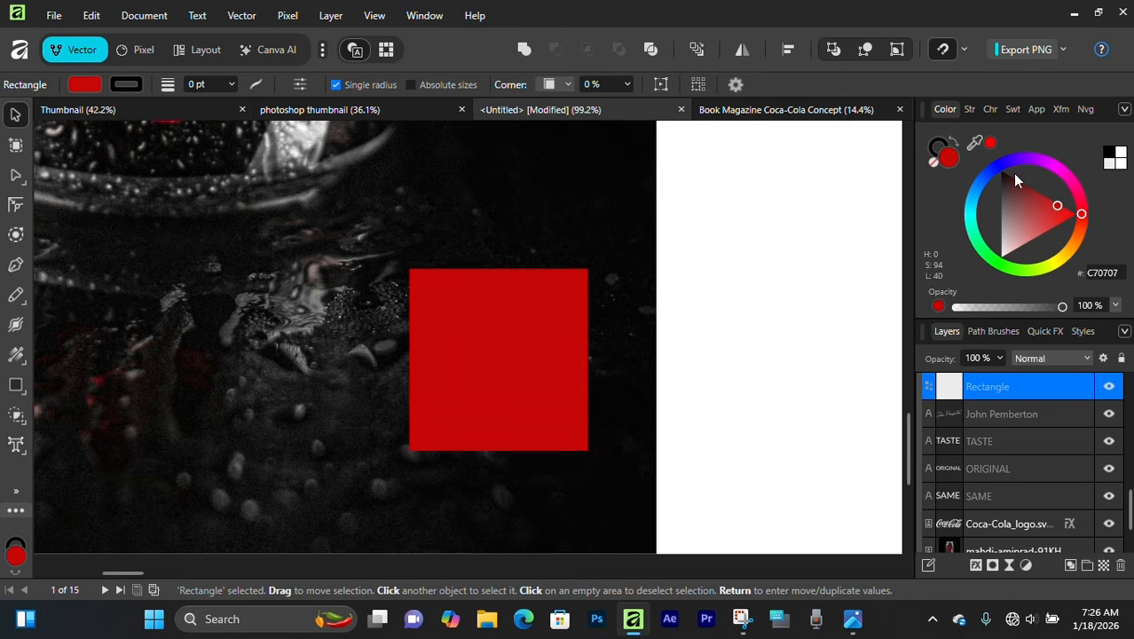
{"action": "left_click", "coordinate": [931, 162]}
{"action": "scroll", "coordinate": [355, 412], "scroll_direction": "down", "scroll_amount": 2}
{"action": "left_click", "coordinate": [360, 513]}
{"action": "scroll", "coordinate": [425, 356], "scroll_direction": "down", "scroll_amount": 5}
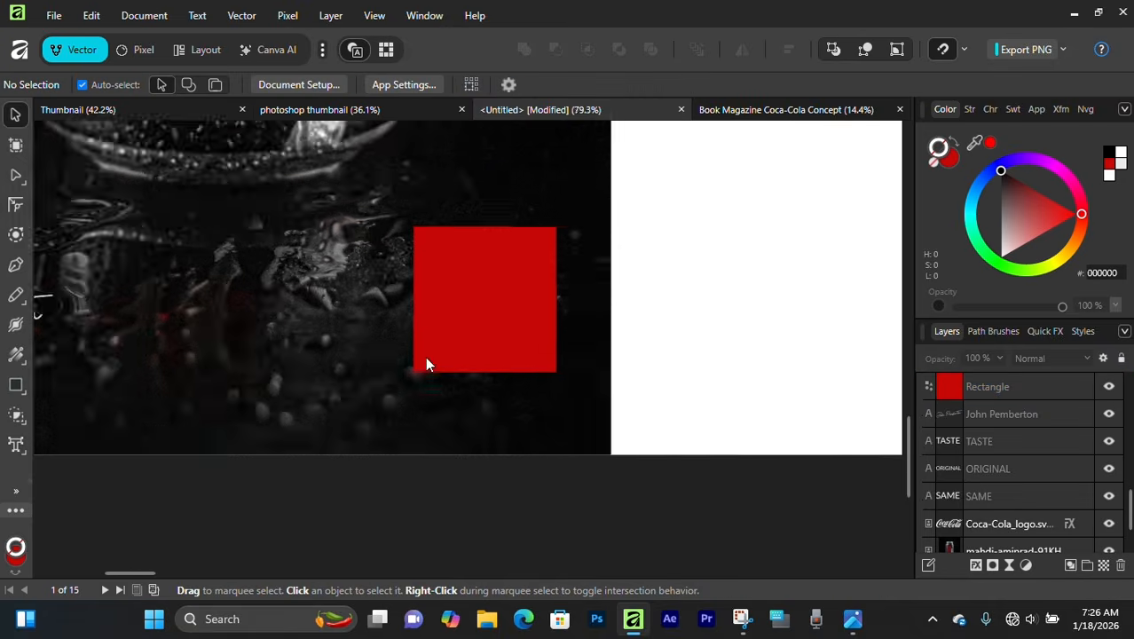
Copy the fill hex code of the "Since 1886" badge on the Book Magazine Coca-Cola Concept document's cover
{"action": "scroll", "coordinate": [425, 356], "scroll_direction": "up", "scroll_amount": 4}
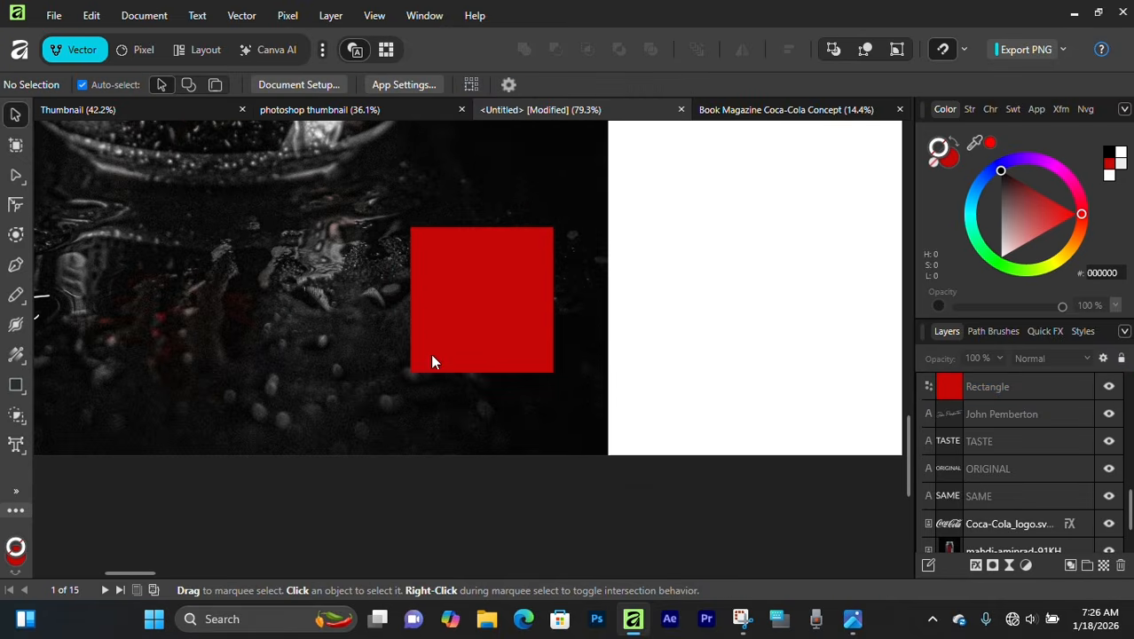
{"action": "scroll", "coordinate": [431, 355], "scroll_direction": "up", "scroll_amount": 2}
{"action": "left_click", "coordinate": [767, 113]}
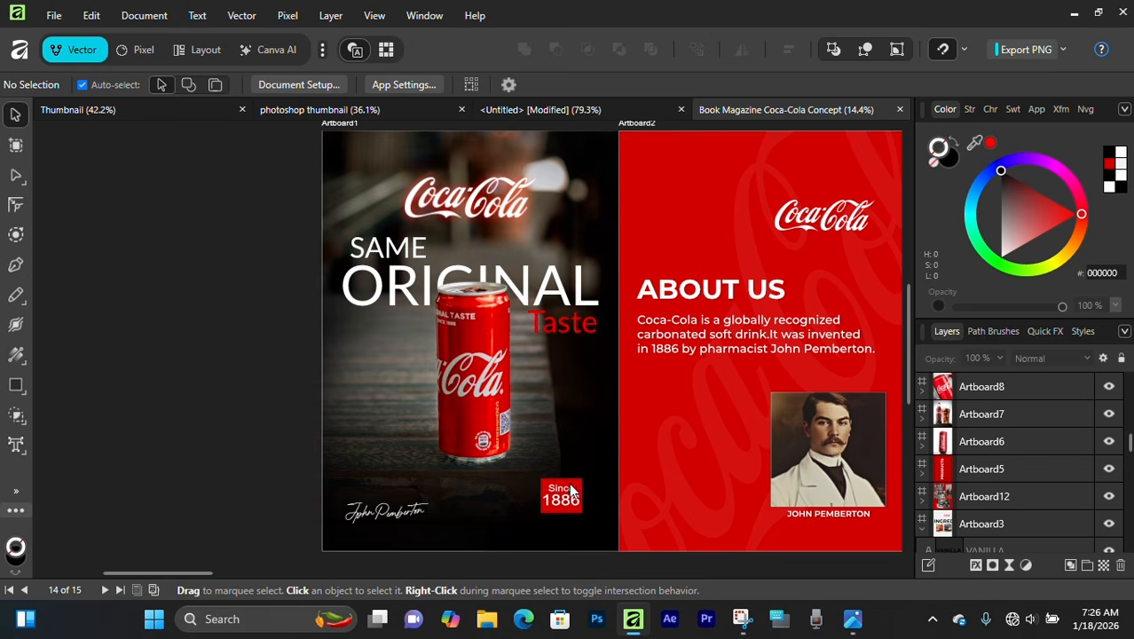
{"action": "scroll", "coordinate": [560, 457], "scroll_direction": "up", "scroll_amount": 4}
{"action": "left_click", "coordinate": [586, 391]}
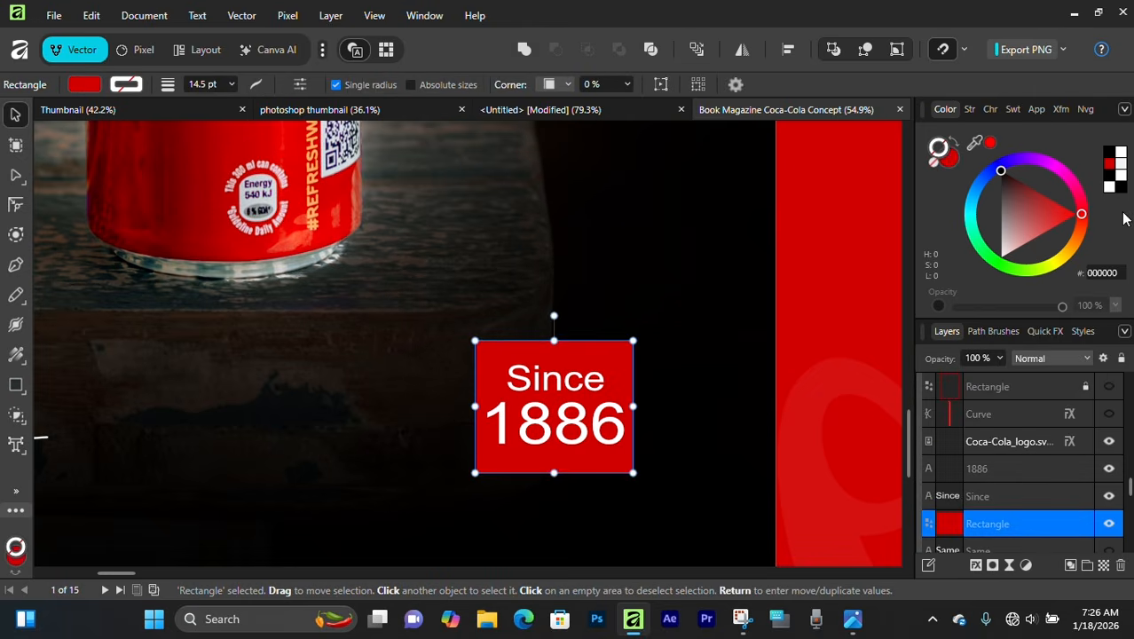
{"action": "left_click", "coordinate": [950, 161]}
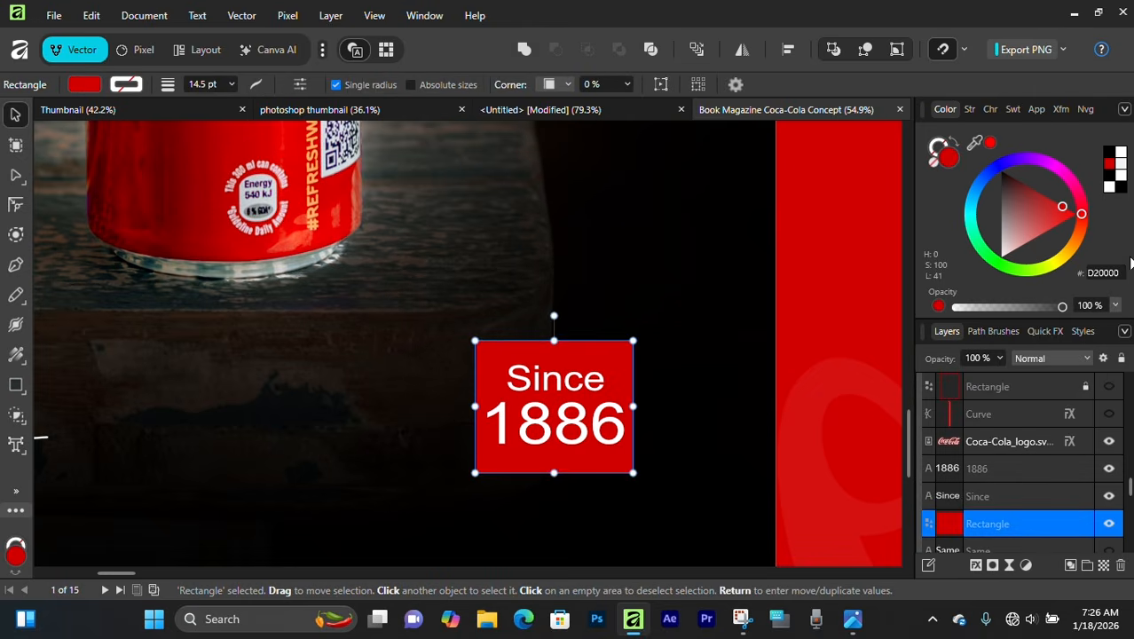
{"action": "right_click", "coordinate": [1101, 273]}
{"action": "left_click", "coordinate": [1007, 308]}
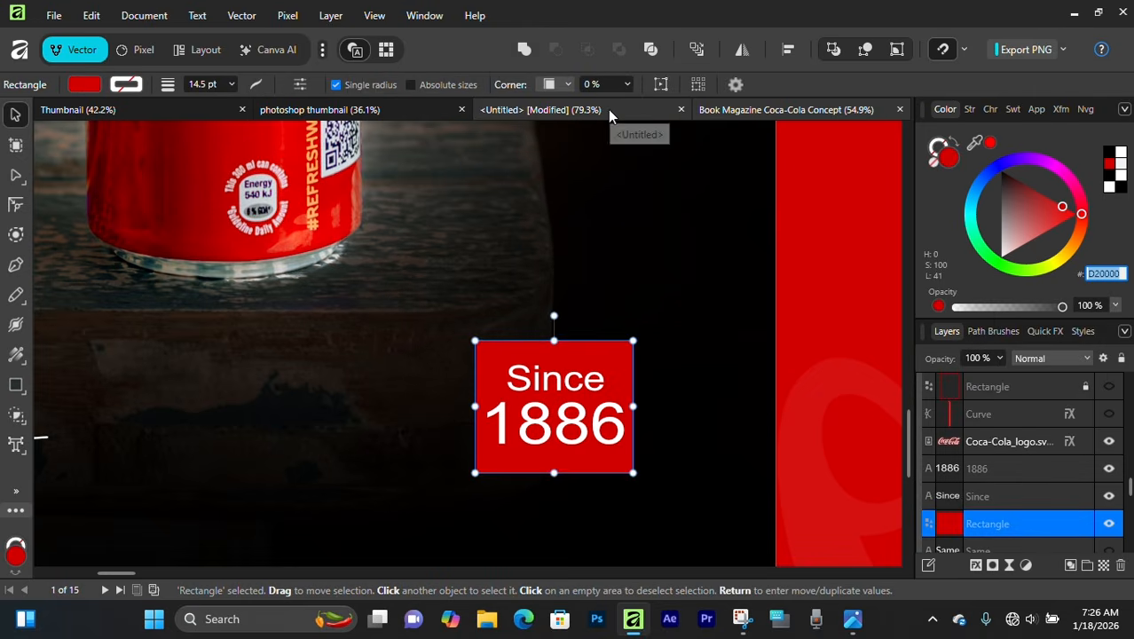
Return to the untitled magazine document and set the red square's fill to the copied hex code D20000
{"action": "left_click", "coordinate": [608, 109]}
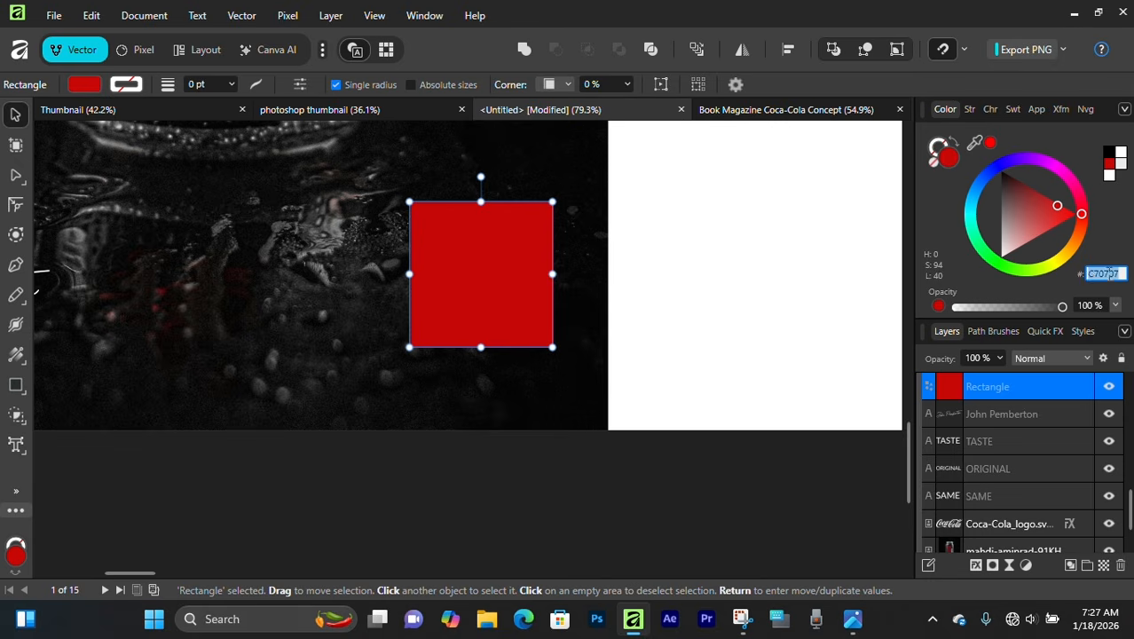
{"action": "right_click", "coordinate": [1109, 274]}
{"action": "left_click", "coordinate": [1031, 324]}
{"action": "key", "text": "Return"}
{"action": "left_click", "coordinate": [552, 507]}
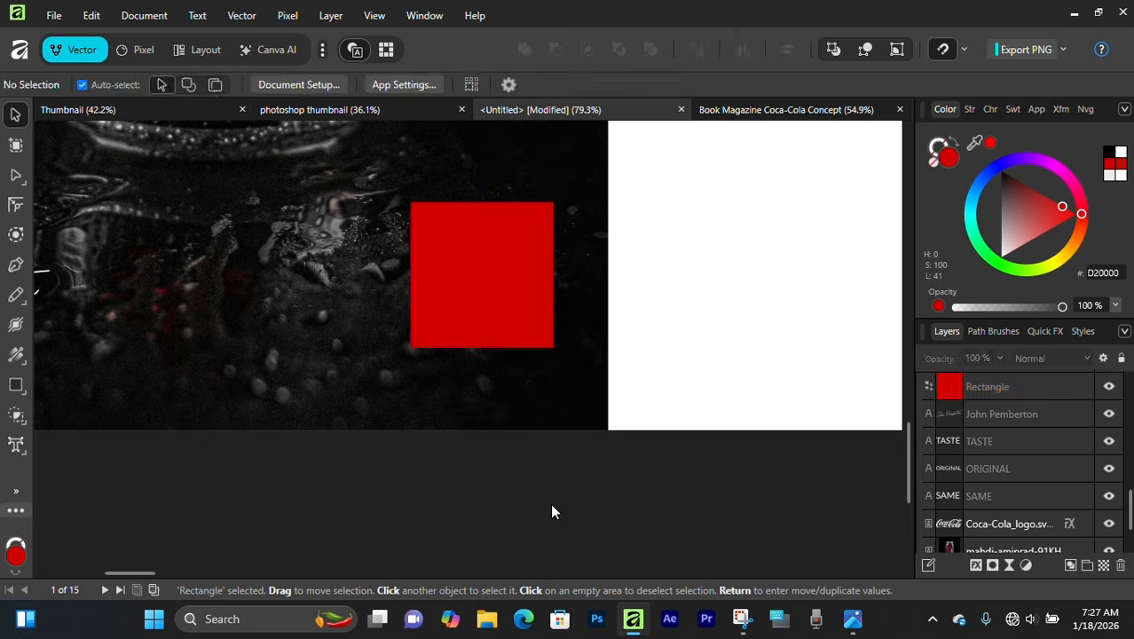
Reduce the red square's height slightly by lowering its upper edge
{"action": "left_click", "coordinate": [431, 264]}
{"action": "scroll", "coordinate": [582, 326], "scroll_direction": "down", "scroll_amount": 4}
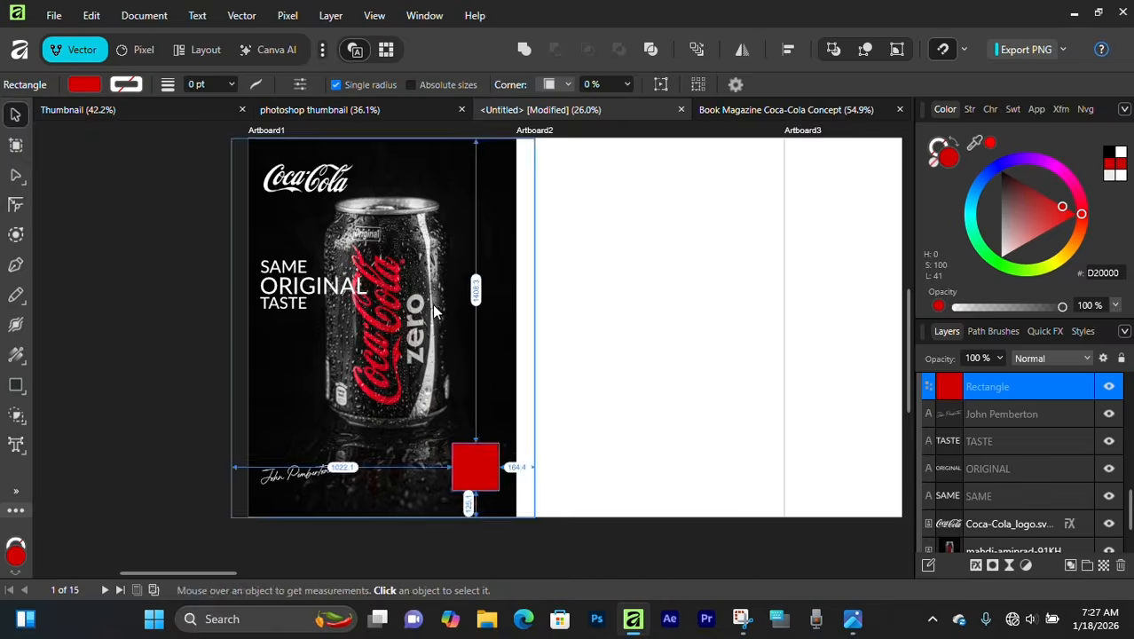
{"action": "scroll", "coordinate": [444, 302], "scroll_direction": "up", "scroll_amount": 7}
{"action": "left_click_drag", "start_coordinate": [528, 250], "coordinate": [530, 275]}
{"action": "scroll", "coordinate": [500, 325], "scroll_direction": "down", "scroll_amount": 2}
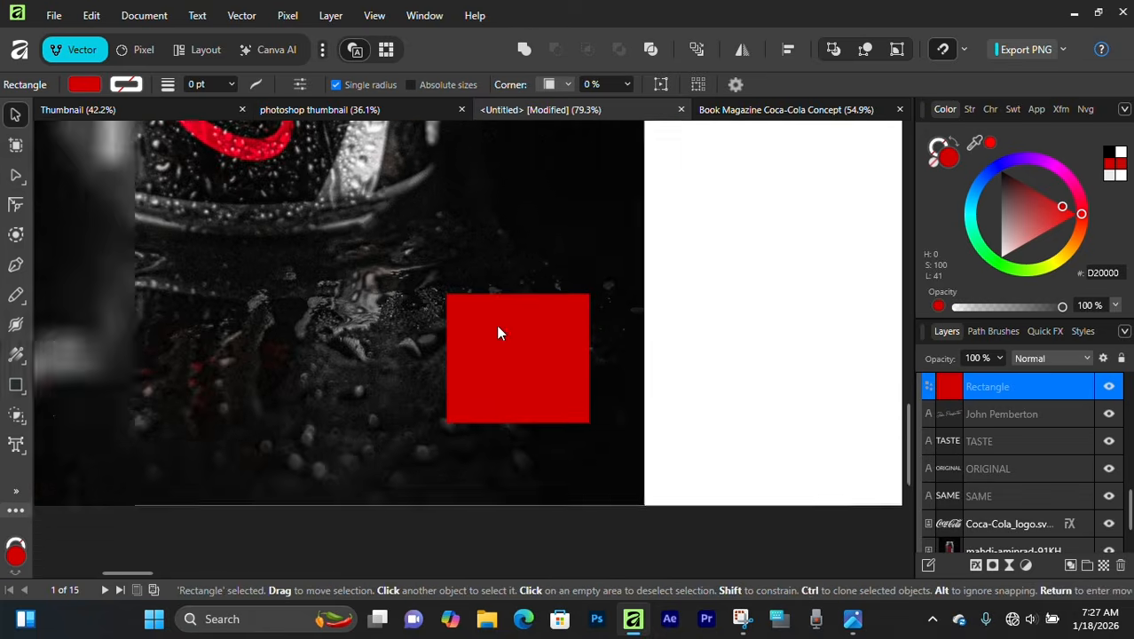
Duplicate the ORIGINAL text down to the red rectangle and change the copy to "1886"
{"action": "left_click_drag", "start_coordinate": [485, 315], "coordinate": [704, 621]}
{"action": "left_click_drag", "start_coordinate": [237, 255], "coordinate": [640, 484]}
{"action": "scroll", "coordinate": [687, 399], "scroll_direction": "down", "scroll_amount": 4}
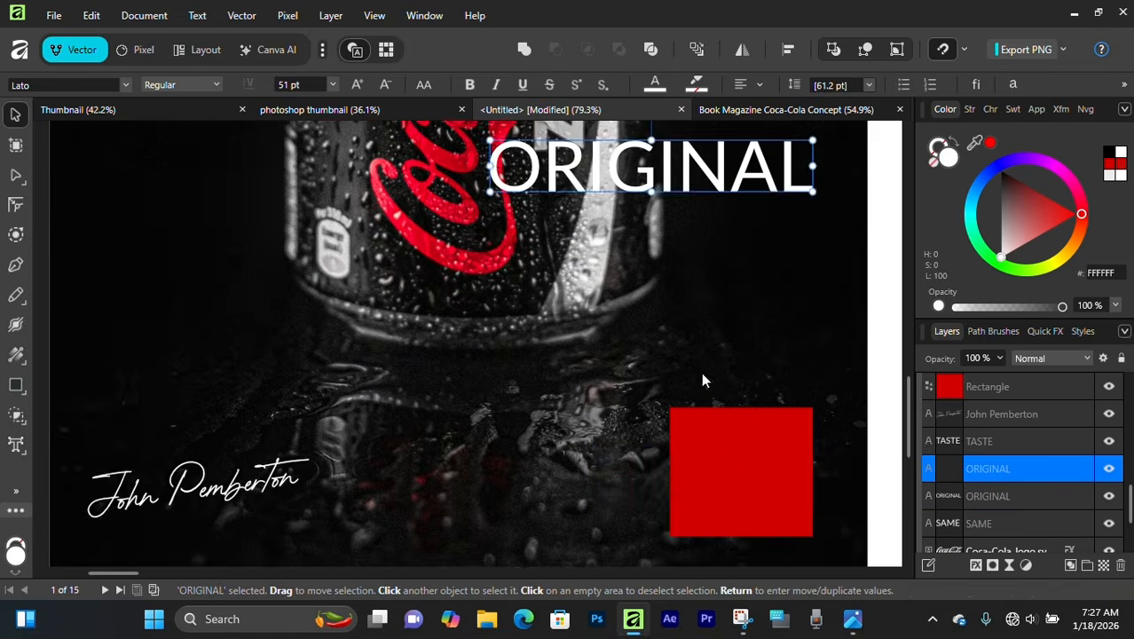
{"action": "scroll", "coordinate": [701, 371], "scroll_direction": "right", "scroll_amount": 1}
{"action": "left_click_drag", "start_coordinate": [626, 158], "coordinate": [769, 464]}
{"action": "double_click", "coordinate": [770, 463]}
{"action": "type", "text": "1"}
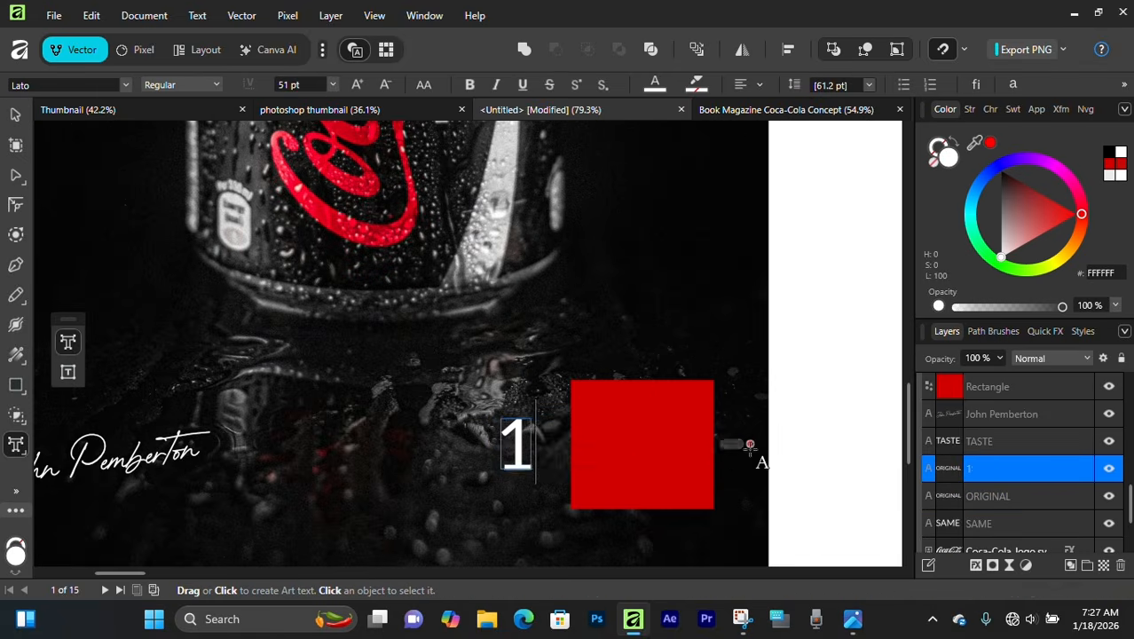
{"action": "left_click", "coordinate": [15, 116]}
Place the 1886 text over the red rectangle, bring it to the front and scale it to 33.9 pt to fit inside
{"action": "left_click_drag", "start_coordinate": [565, 446], "coordinate": [642, 457]}
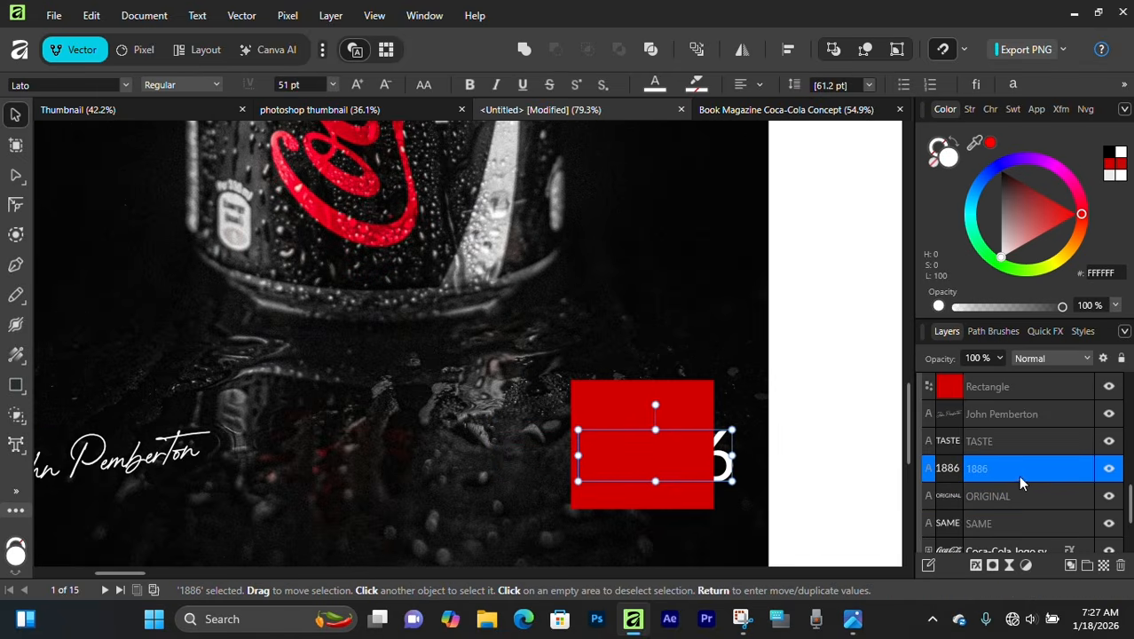
{"action": "mouse_move", "coordinate": [1018, 475]}
{"action": "left_mouse_down"}
{"action": "mouse_move", "coordinate": [996, 446]}
{"action": "mouse_move", "coordinate": [1000, 475]}
{"action": "mouse_move", "coordinate": [1000, 465]}
{"action": "left_mouse_up"}
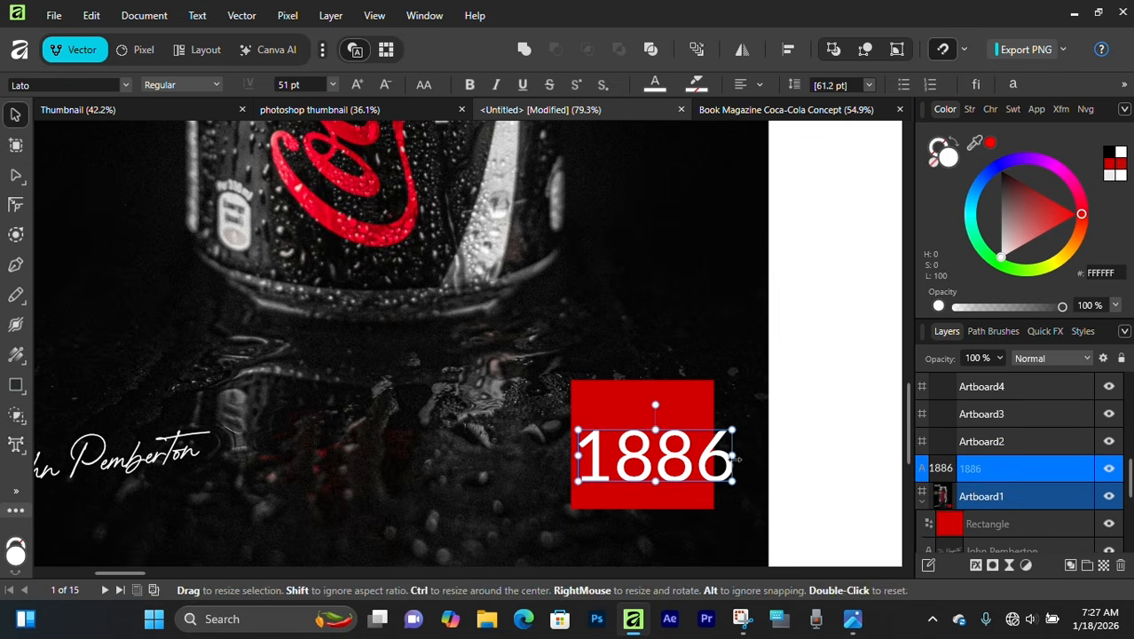
{"action": "mouse_move", "coordinate": [732, 481]}
{"action": "left_mouse_down"}
{"action": "mouse_move", "coordinate": [680, 464]}
{"action": "mouse_move", "coordinate": [691, 443]}
{"action": "mouse_move", "coordinate": [654, 467]}
{"action": "mouse_move", "coordinate": [652, 427]}
{"action": "left_mouse_up"}
Duplicate the 1886 text directly above itself and change the copy to "Since"
{"action": "left_click", "coordinate": [663, 436]}
{"action": "left_click", "coordinate": [663, 436]}
{"action": "scroll", "coordinate": [646, 424], "scroll_direction": "up", "scroll_amount": 6}
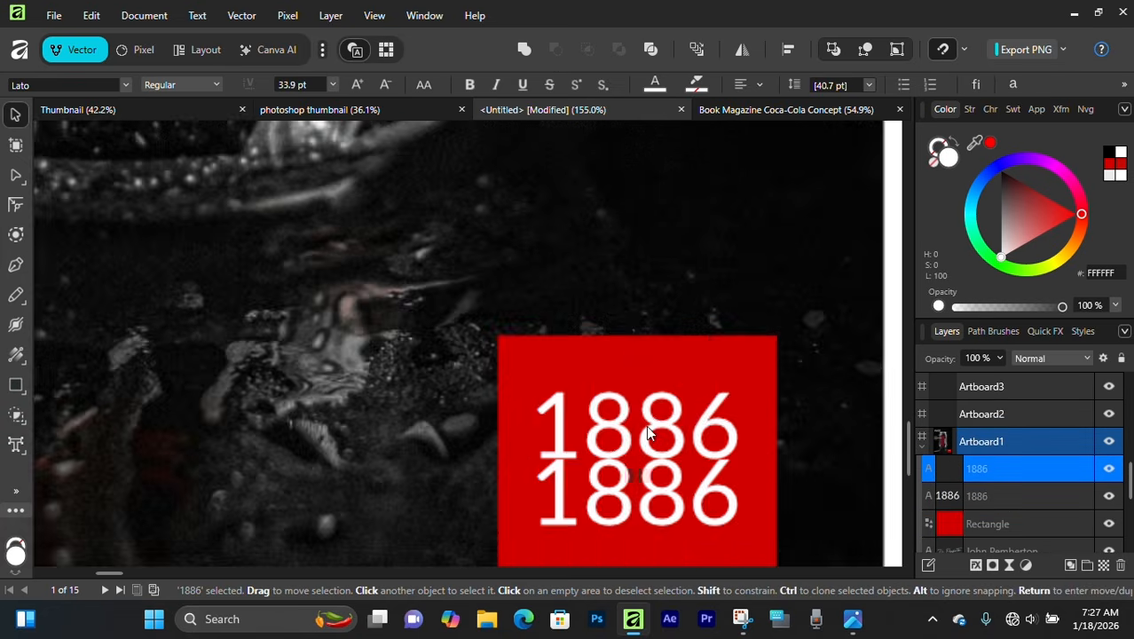
{"action": "double_click", "coordinate": [647, 421]}
{"action": "key", "text": "ctrl+a"}
{"action": "type", "text": "Since"}
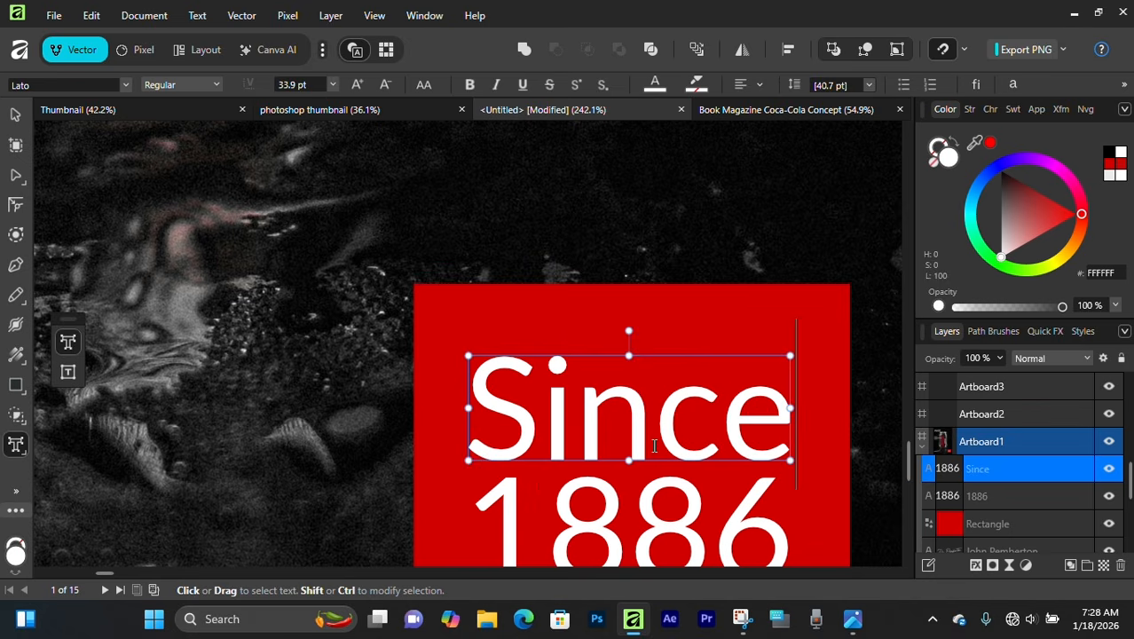
{"action": "key", "text": "Escape"}
Scale the Since text down and nudge it into place just above 1886 inside the red badge
{"action": "scroll", "coordinate": [593, 357], "scroll_direction": "down", "scroll_amount": 6}
{"action": "scroll", "coordinate": [598, 355], "scroll_direction": "up", "scroll_amount": 4}
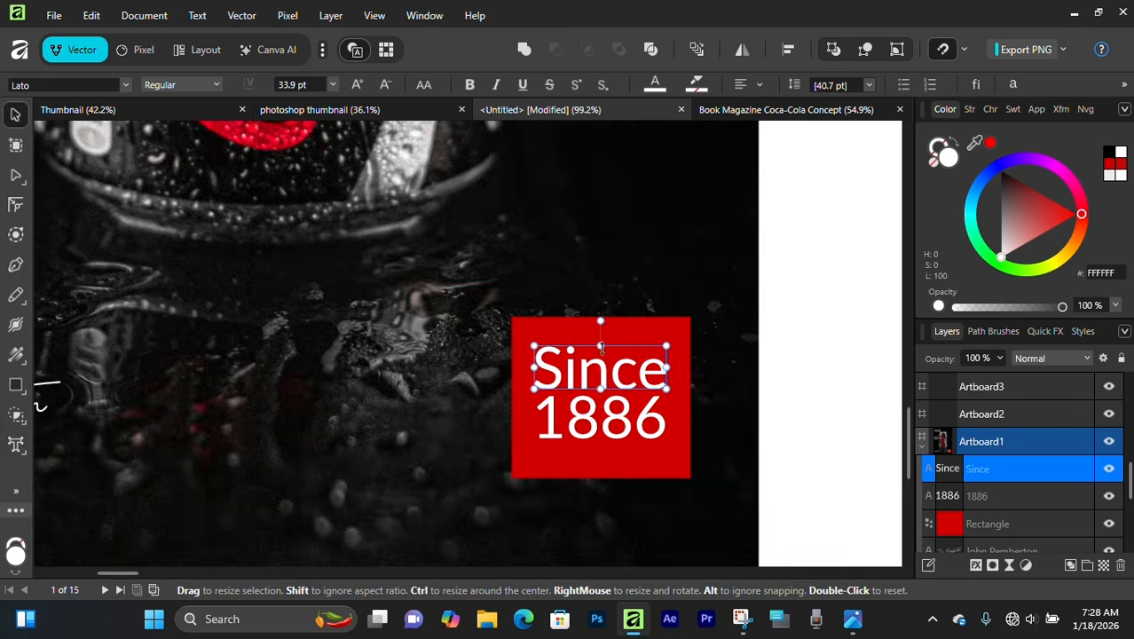
{"action": "scroll", "coordinate": [603, 397], "scroll_direction": "down", "scroll_amount": 1}
{"action": "left_click_drag", "start_coordinate": [601, 410], "coordinate": [541, 390]}
{"action": "key", "text": "shift+Down"}
{"action": "key", "text": "shift+Down"}
{"action": "key", "text": "shift+Up"}
Examine the whole cover layout with the headline, signature and red badge
{"action": "scroll", "coordinate": [603, 396], "scroll_direction": "down", "scroll_amount": 3}
{"action": "left_click", "coordinate": [593, 315]}
{"action": "scroll", "coordinate": [503, 338], "scroll_direction": "down", "scroll_amount": 5}
{"action": "left_click_drag", "start_coordinate": [502, 339], "coordinate": [484, 453]}
{"action": "left_click", "coordinate": [362, 367]}
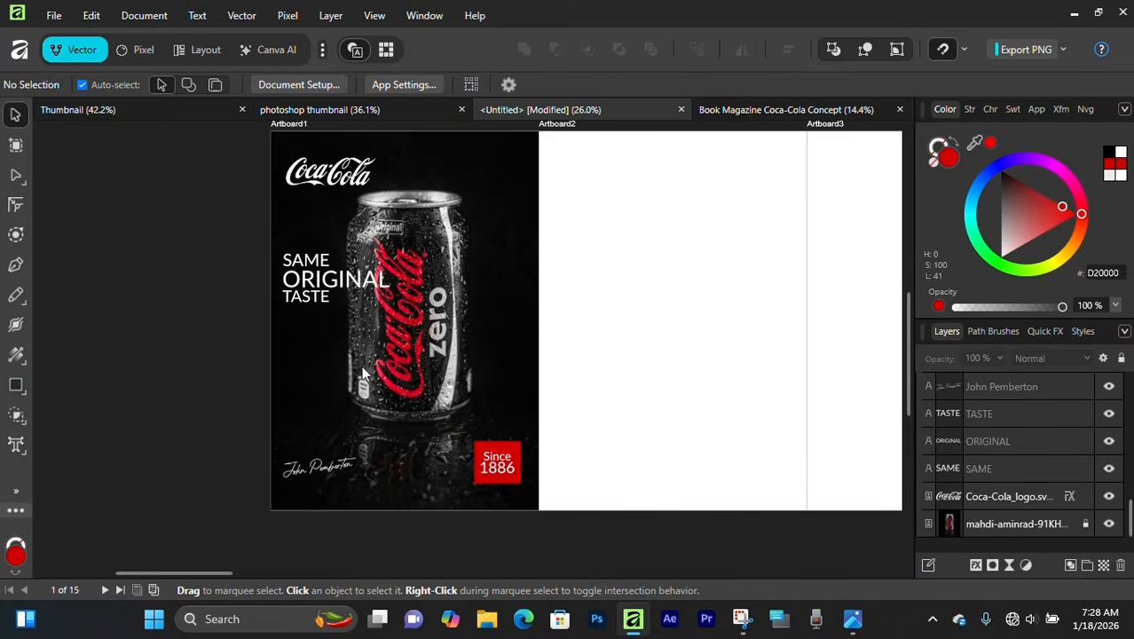
{"action": "scroll", "coordinate": [382, 360], "scroll_direction": "up", "scroll_amount": 1}
{"action": "scroll", "coordinate": [383, 350], "scroll_direction": "up", "scroll_amount": 1}
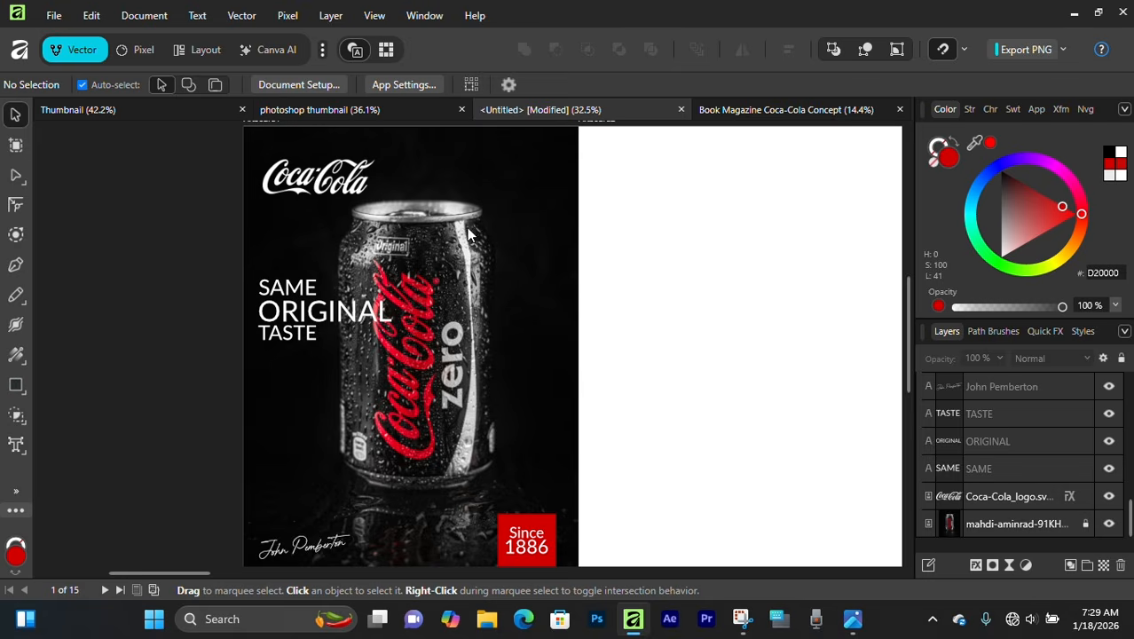
Examine the cover and About Us page in the Book Magazine Coca-Cola Concept document, returning to the untitled magazine document
{"action": "left_click", "coordinate": [750, 111]}
{"action": "left_click", "coordinate": [494, 239]}
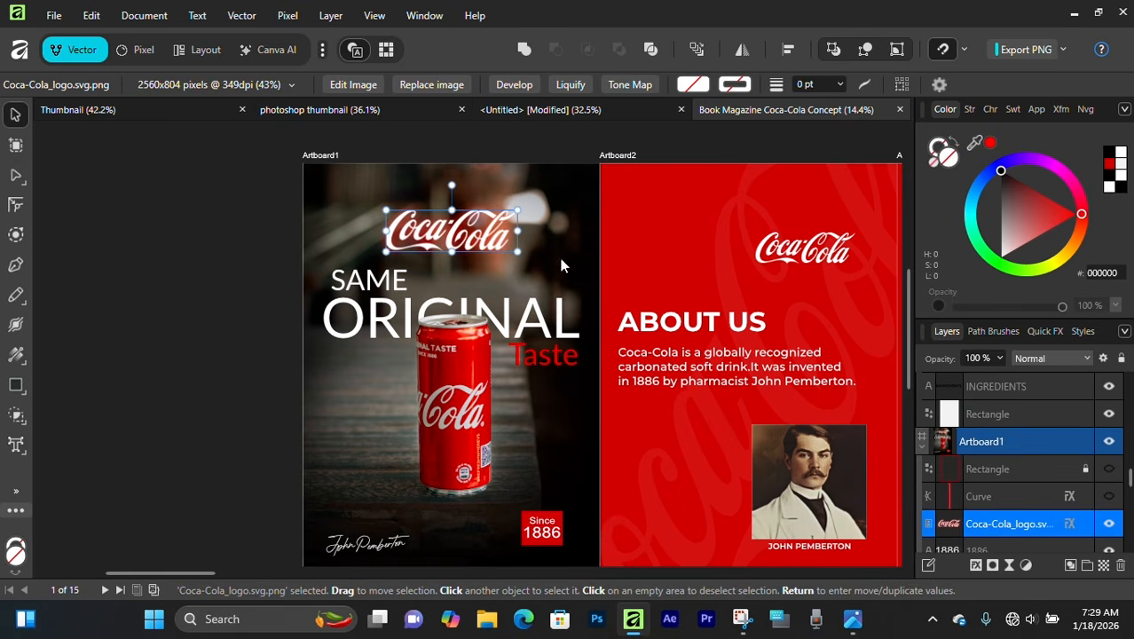
{"action": "left_click", "coordinate": [561, 260]}
{"action": "scroll", "coordinate": [489, 375], "scroll_direction": "down", "scroll_amount": 1}
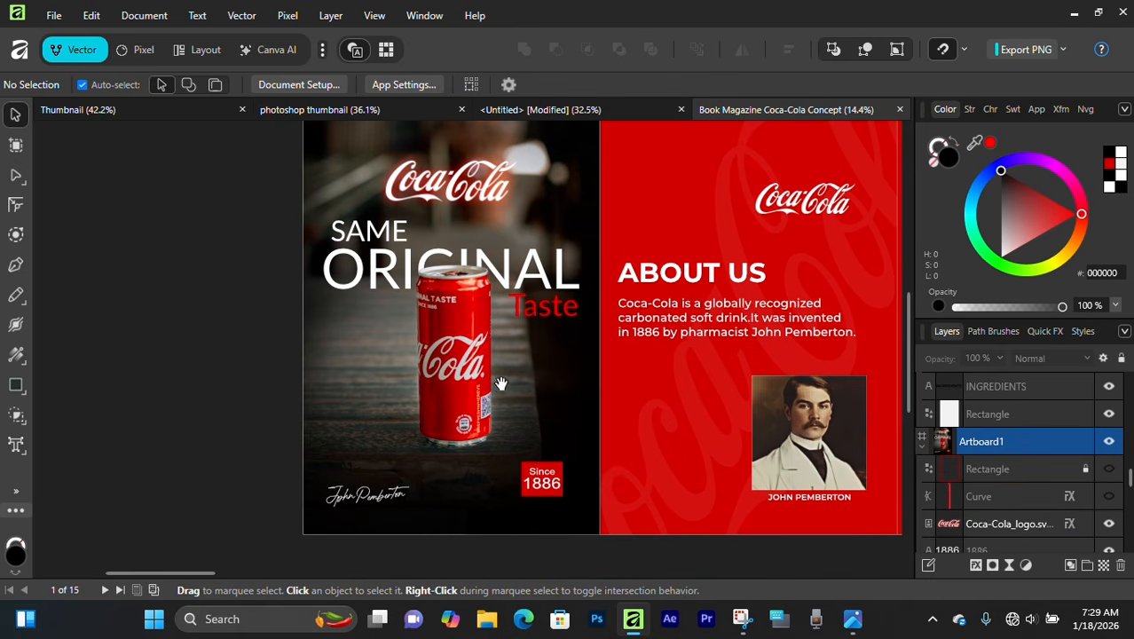
{"action": "left_click_drag", "start_coordinate": [501, 383], "coordinate": [390, 402]}
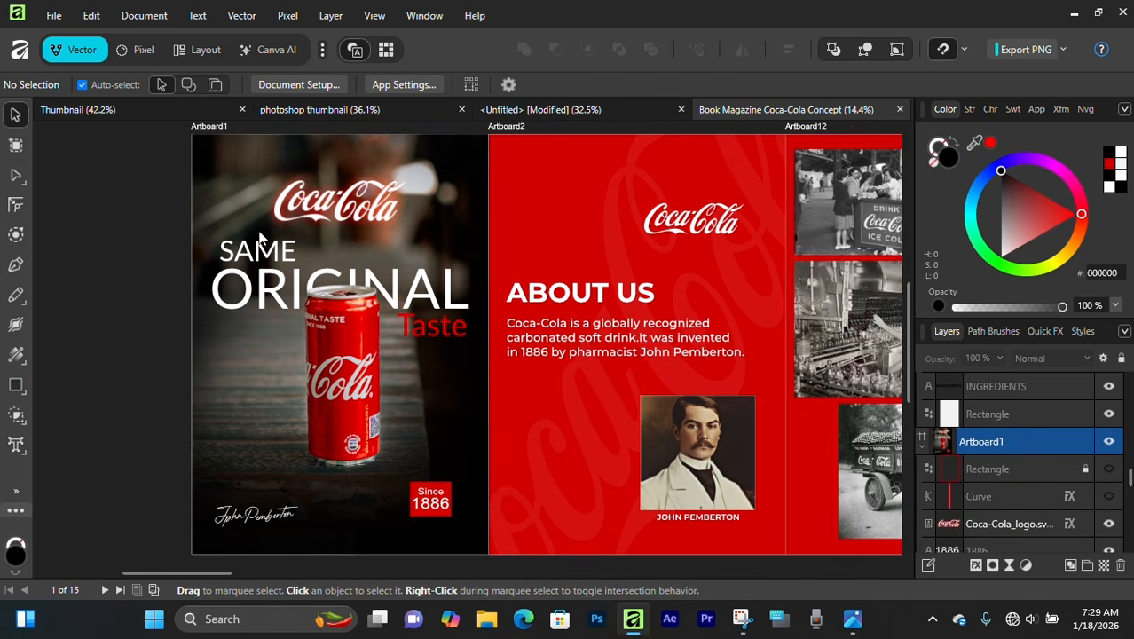
{"action": "left_click", "coordinate": [581, 110]}
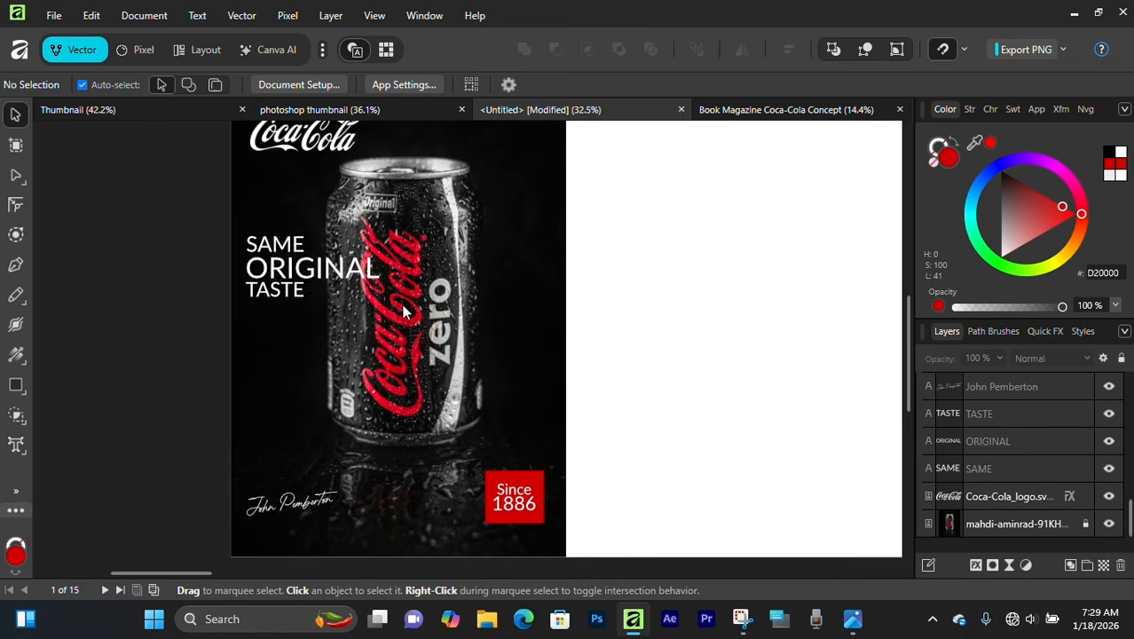
Enlarge the three-line SAME ORIGINAL TASTE headline together and move it down so it crosses the lower half of the can
{"action": "left_click_drag", "start_coordinate": [164, 207], "coordinate": [381, 336]}
{"action": "left_click_drag", "start_coordinate": [380, 298], "coordinate": [453, 330]}
{"action": "key", "text": "ctrl+z"}
{"action": "left_click_drag", "start_coordinate": [413, 301], "coordinate": [499, 410]}
{"action": "key", "text": "ctrl+z"}
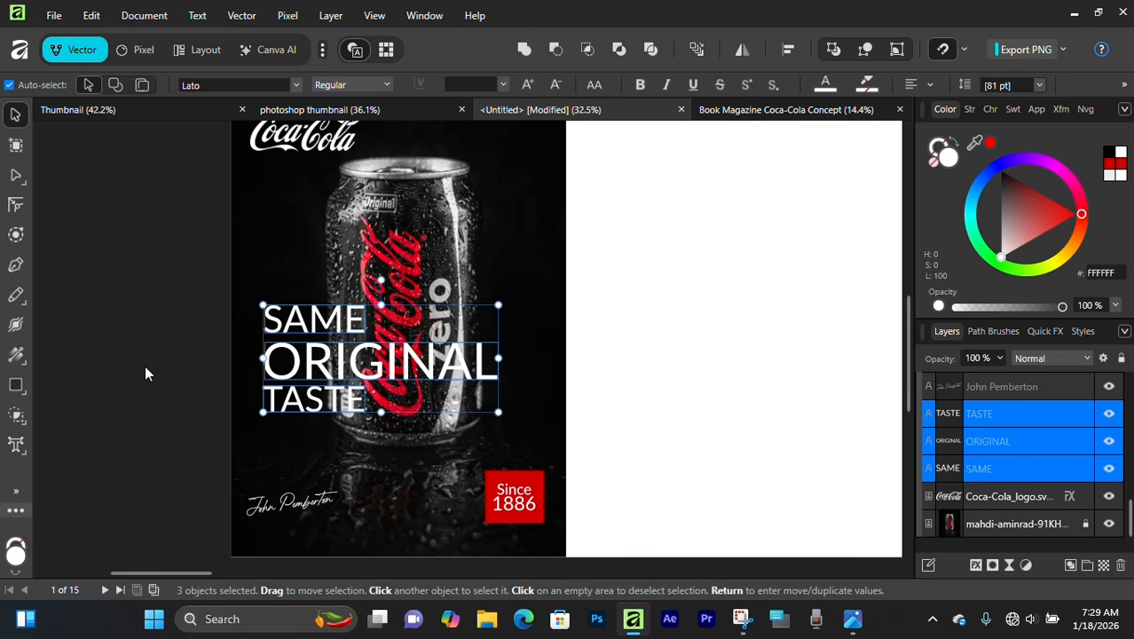
{"action": "left_click", "coordinate": [144, 365]}
{"action": "scroll", "coordinate": [343, 305], "scroll_direction": "down", "scroll_amount": 1}
{"action": "scroll", "coordinate": [343, 305], "scroll_direction": "up", "scroll_amount": 1}
{"action": "scroll", "coordinate": [342, 309], "scroll_direction": "down", "scroll_amount": 2}
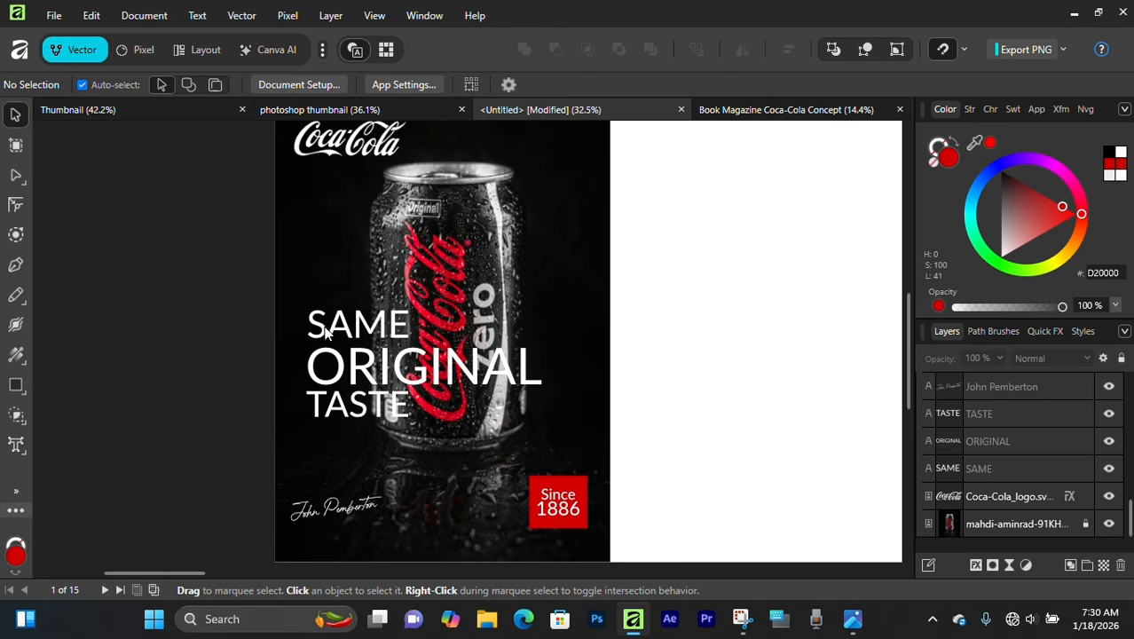
{"action": "scroll", "coordinate": [369, 314], "scroll_direction": "down", "scroll_amount": 1}
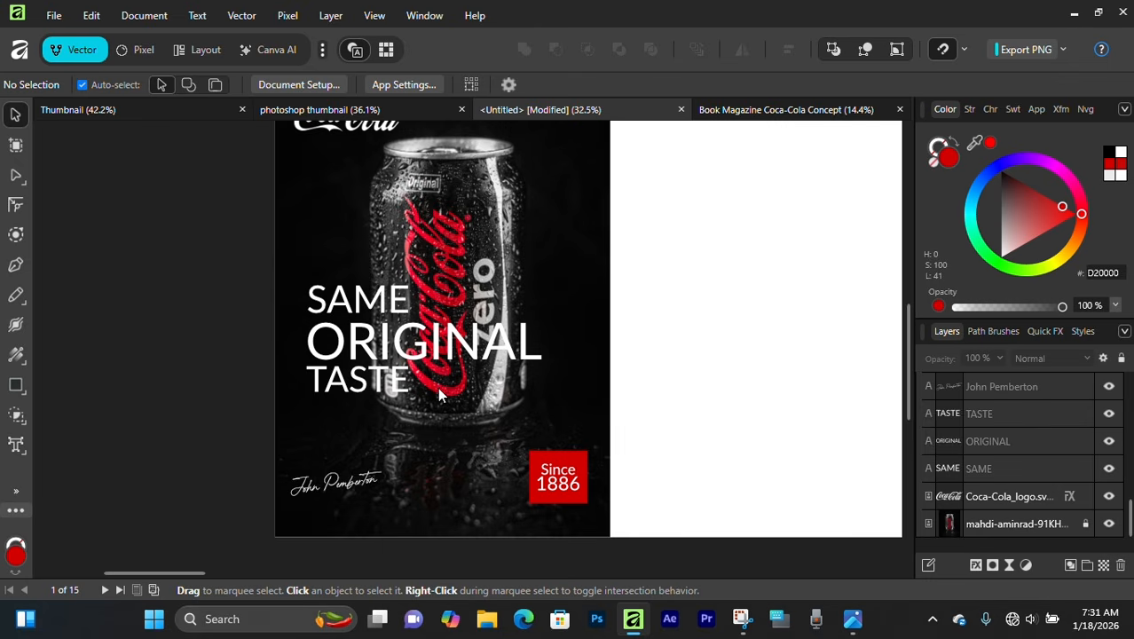
Unlock the cover's can photo and ready a black paint brush about 916 px wide in the pixel workspace
{"action": "left_click", "coordinate": [1020, 523]}
{"action": "left_click", "coordinate": [1084, 523]}
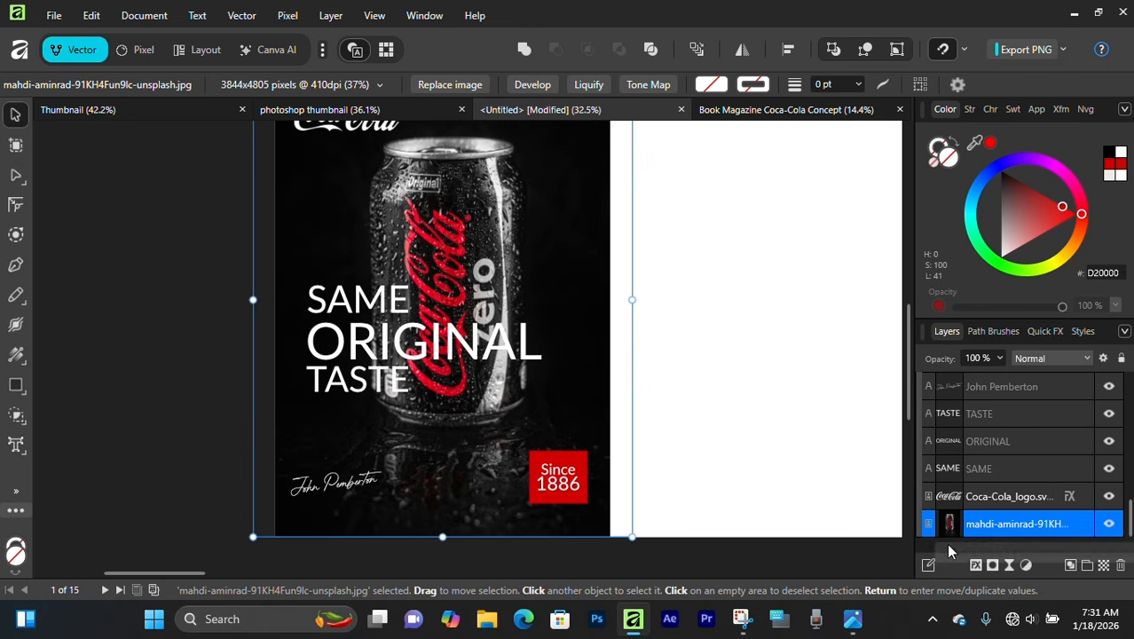
{"action": "left_click", "coordinate": [147, 51]}
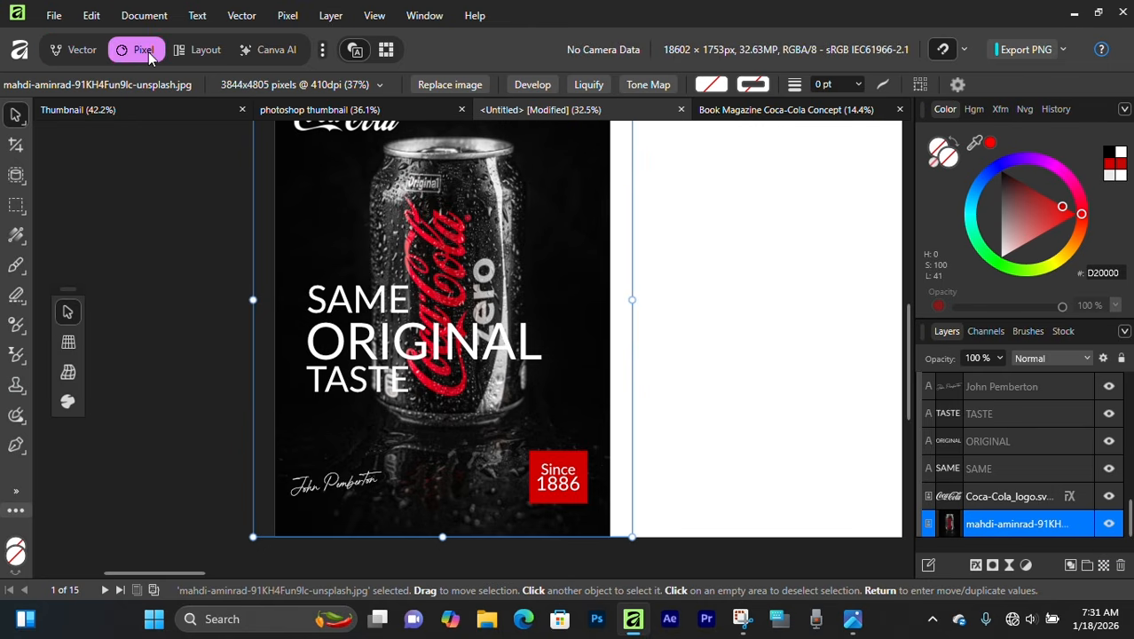
{"action": "left_click", "coordinate": [16, 266]}
{"action": "key", "text": "bracketright"}
{"action": "key", "text": "bracketright"}
{"action": "key", "text": "bracketright"}
{"action": "key", "text": "bracketright"}
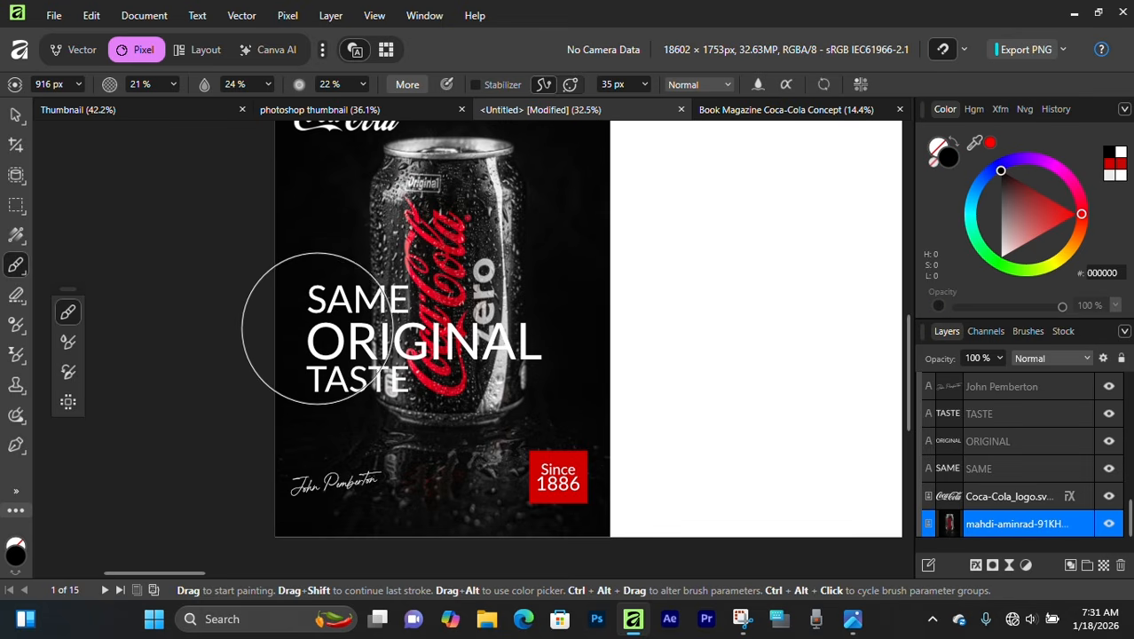
Paint soft black over the can photo around and behind the headline to darken the lower part of the cover
{"action": "scroll", "coordinate": [316, 328], "scroll_direction": "down", "scroll_amount": 1}
{"action": "mouse_move", "coordinate": [316, 308]}
{"action": "left_mouse_down"}
{"action": "mouse_move", "coordinate": [334, 359]}
{"action": "mouse_move", "coordinate": [534, 282]}
{"action": "mouse_move", "coordinate": [357, 382]}
{"action": "mouse_move", "coordinate": [287, 311]}
{"action": "mouse_move", "coordinate": [319, 309]}
{"action": "mouse_move", "coordinate": [447, 389]}
{"action": "mouse_move", "coordinate": [425, 424]}
{"action": "mouse_move", "coordinate": [407, 384]}
{"action": "mouse_move", "coordinate": [525, 354]}
{"action": "mouse_move", "coordinate": [510, 373]}
{"action": "mouse_move", "coordinate": [326, 330]}
{"action": "mouse_move", "coordinate": [414, 391]}
{"action": "mouse_move", "coordinate": [579, 282]}
{"action": "left_mouse_up"}
{"action": "scroll", "coordinate": [581, 267], "scroll_direction": "up", "scroll_amount": 3}
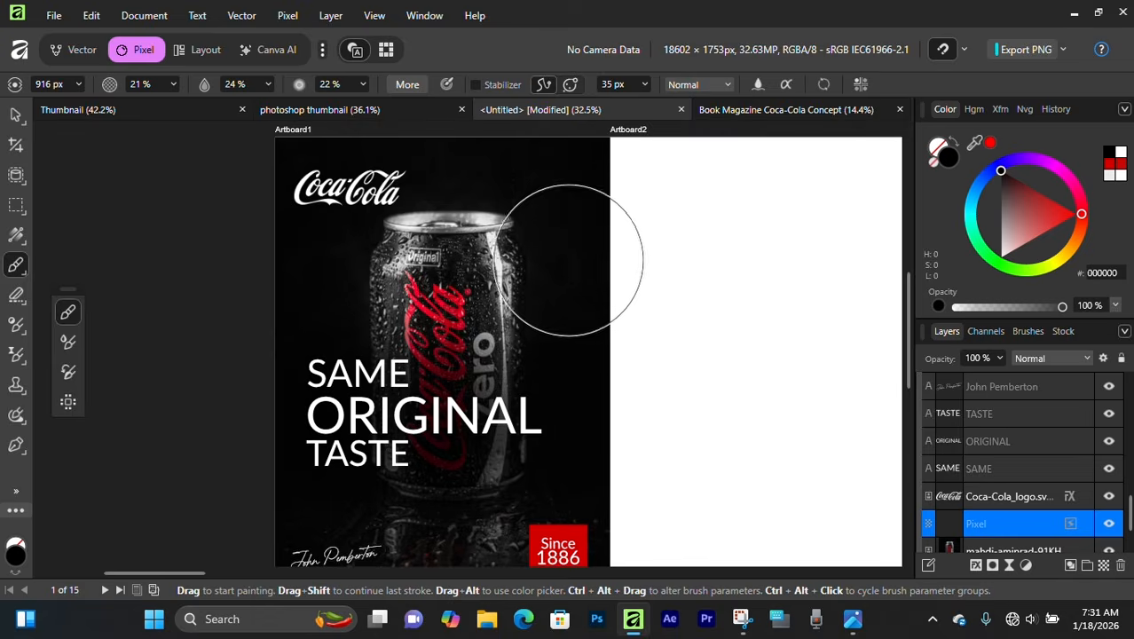
{"action": "scroll", "coordinate": [355, 207], "scroll_direction": "down", "scroll_amount": 2}
{"action": "scroll", "coordinate": [272, 304], "scroll_direction": "up", "scroll_amount": 3}
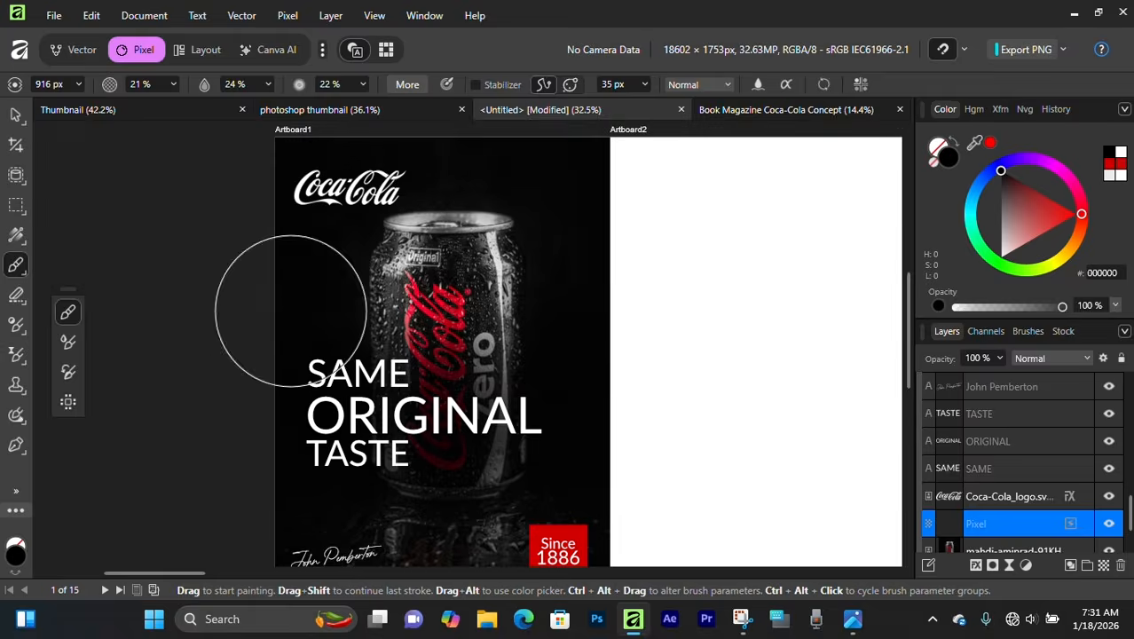
{"action": "scroll", "coordinate": [303, 379], "scroll_direction": "down", "scroll_amount": 8}
{"action": "scroll", "coordinate": [330, 319], "scroll_direction": "up", "scroll_amount": 6}
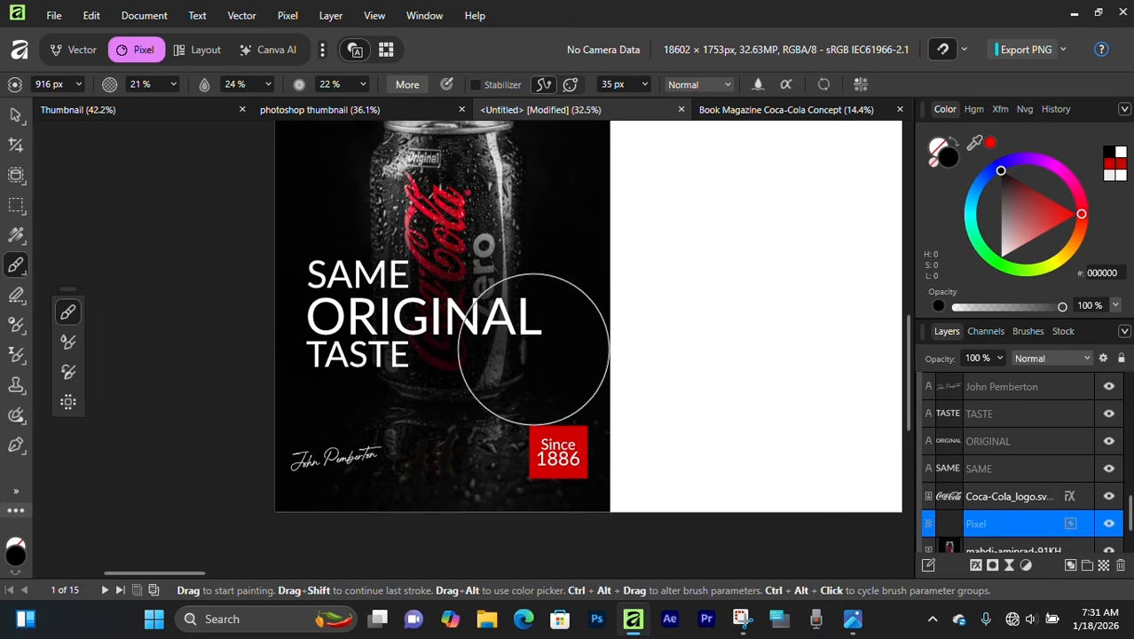
{"action": "scroll", "coordinate": [481, 367], "scroll_direction": "down", "scroll_amount": 3}
{"action": "scroll", "coordinate": [484, 357], "scroll_direction": "up", "scroll_amount": 2}
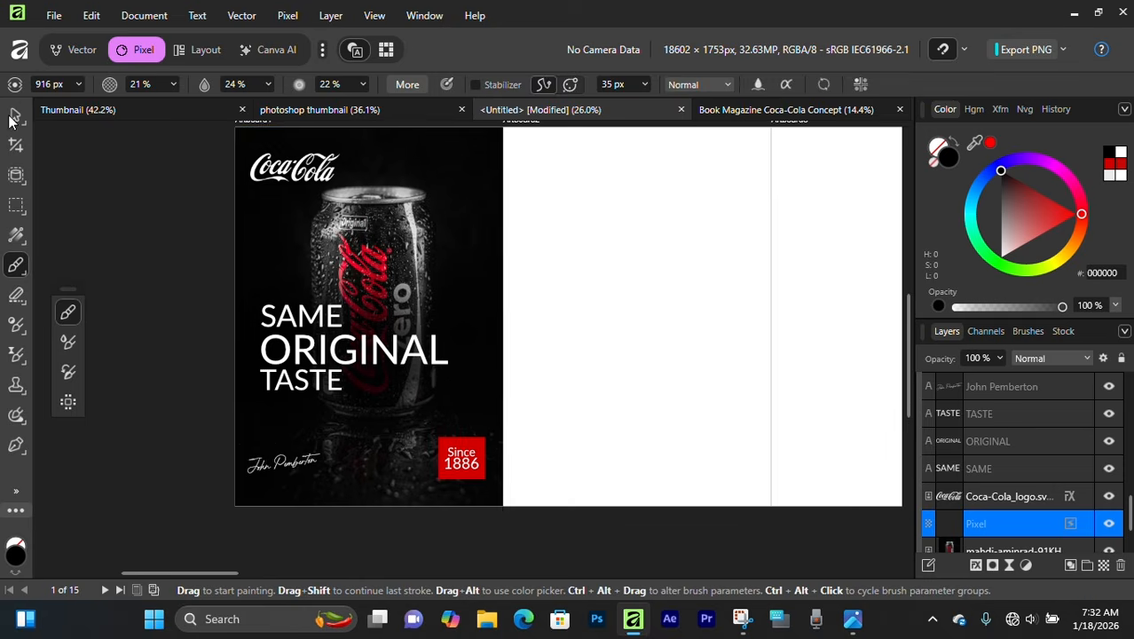
{"action": "left_click", "coordinate": [15, 116]}
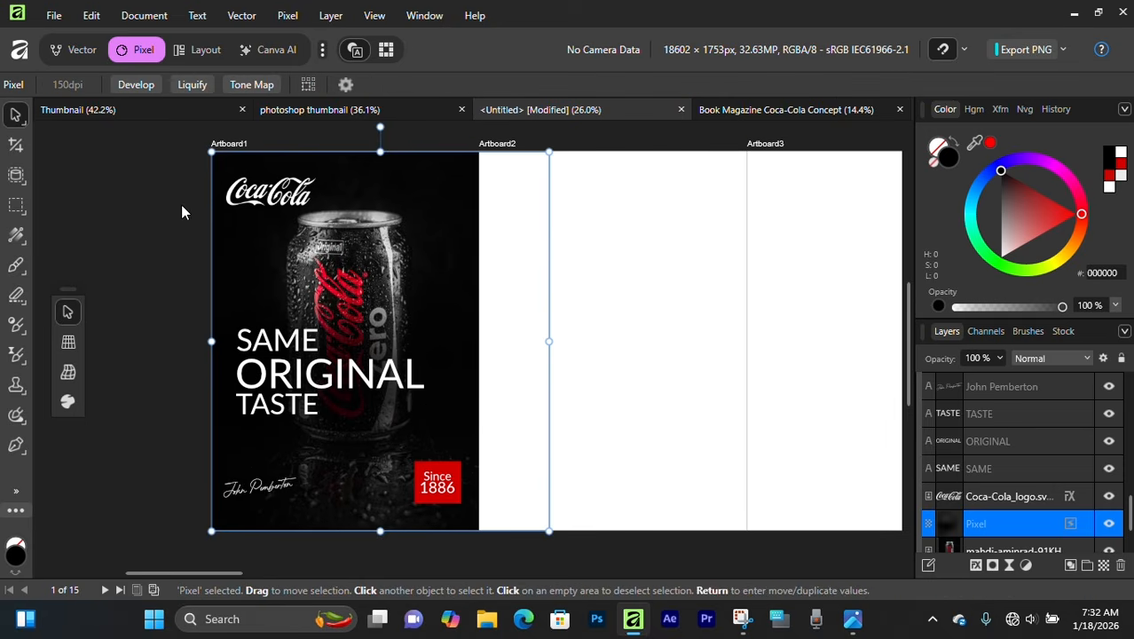
{"action": "left_click", "coordinate": [141, 168]}
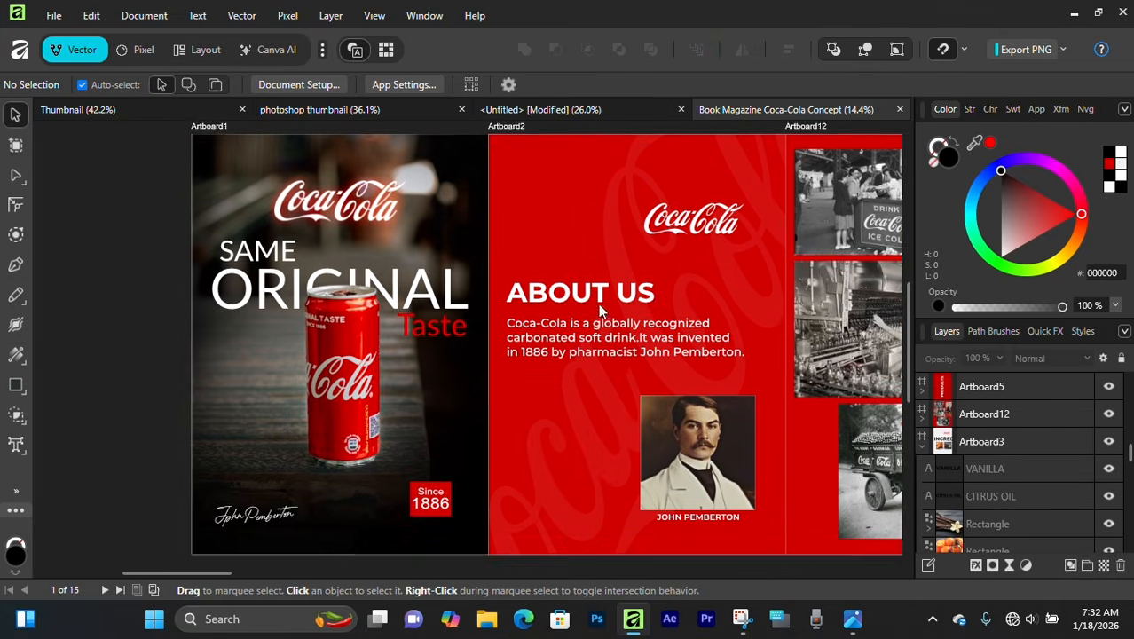
Draw a rectangle covering the whole of Artboard2, with the concept's red About Us page as reference
{"action": "left_click_drag", "start_coordinate": [659, 302], "coordinate": [585, 304]}
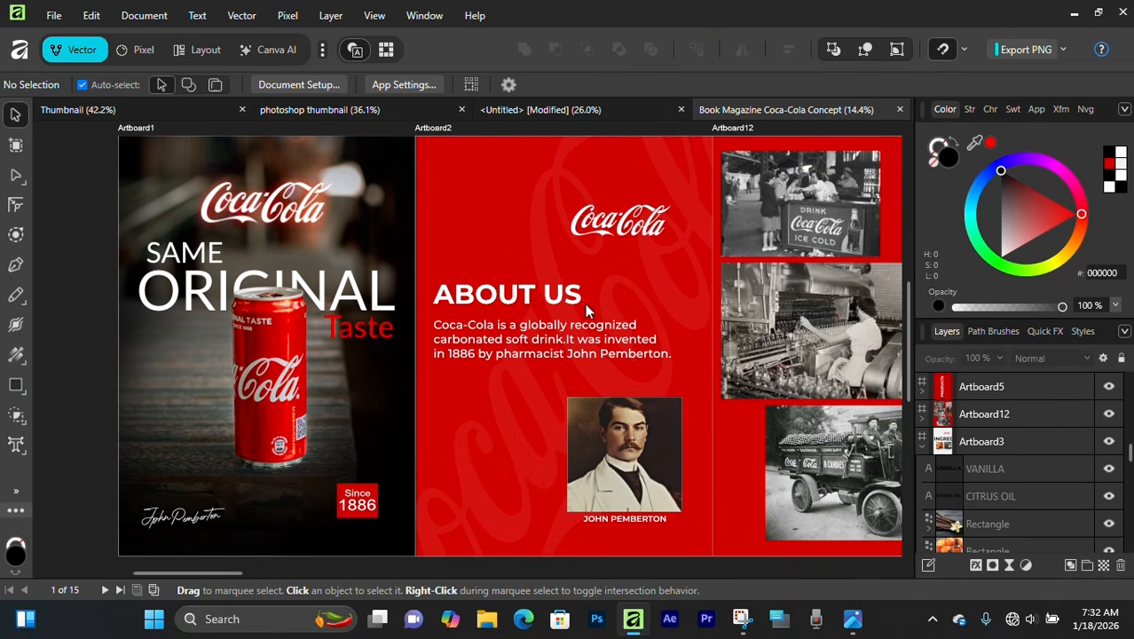
{"action": "left_click", "coordinate": [612, 110]}
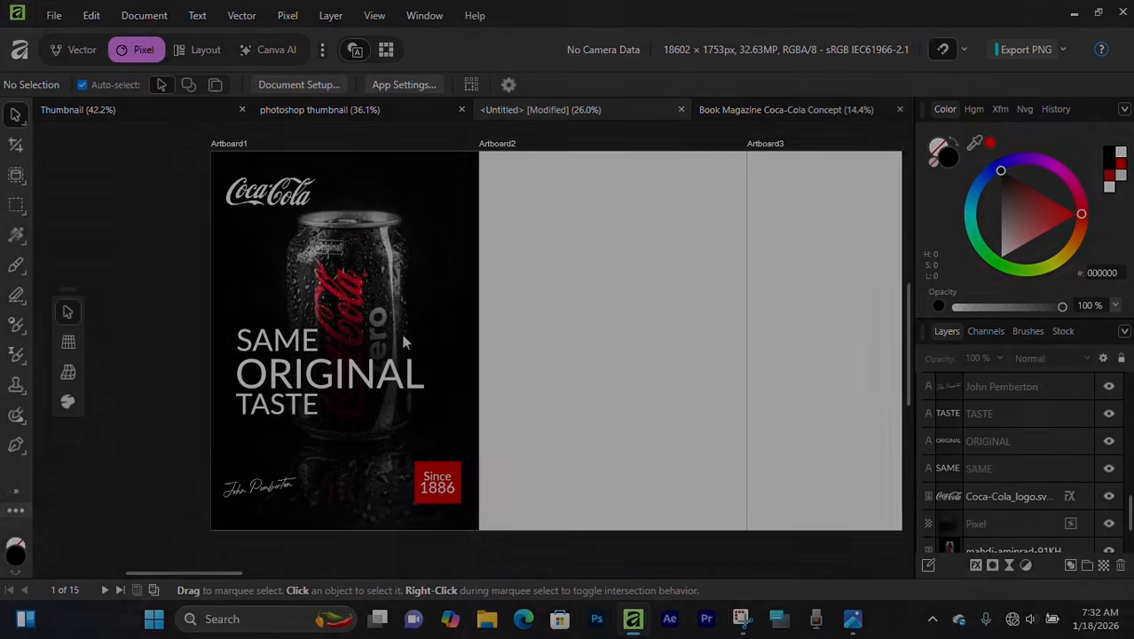
{"action": "left_click", "coordinate": [400, 330]}
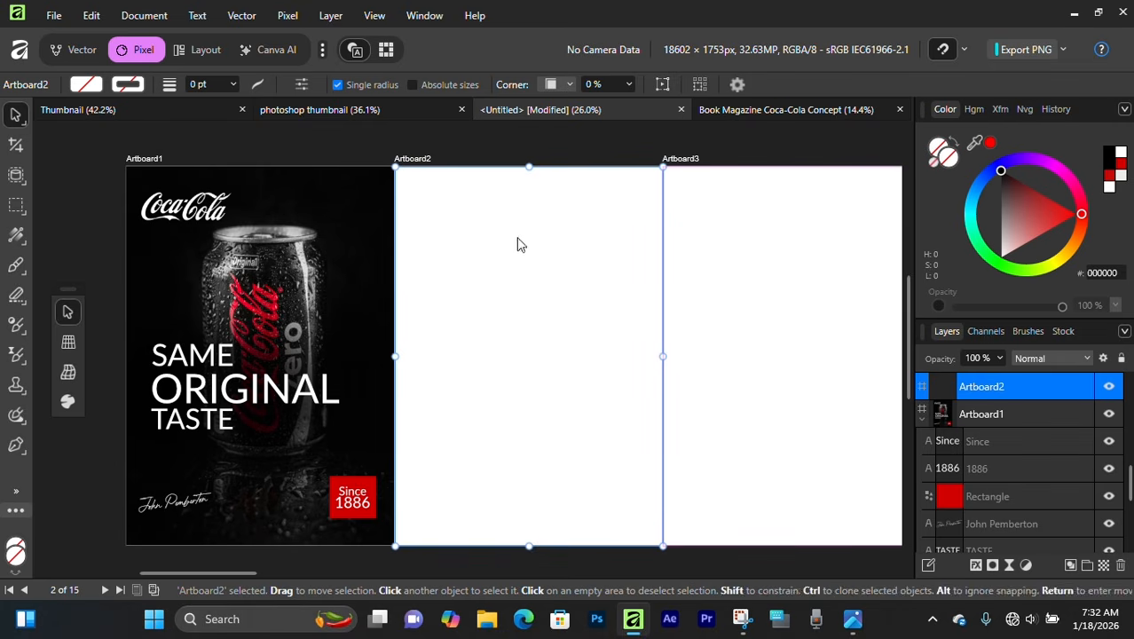
{"action": "left_click", "coordinate": [393, 145]}
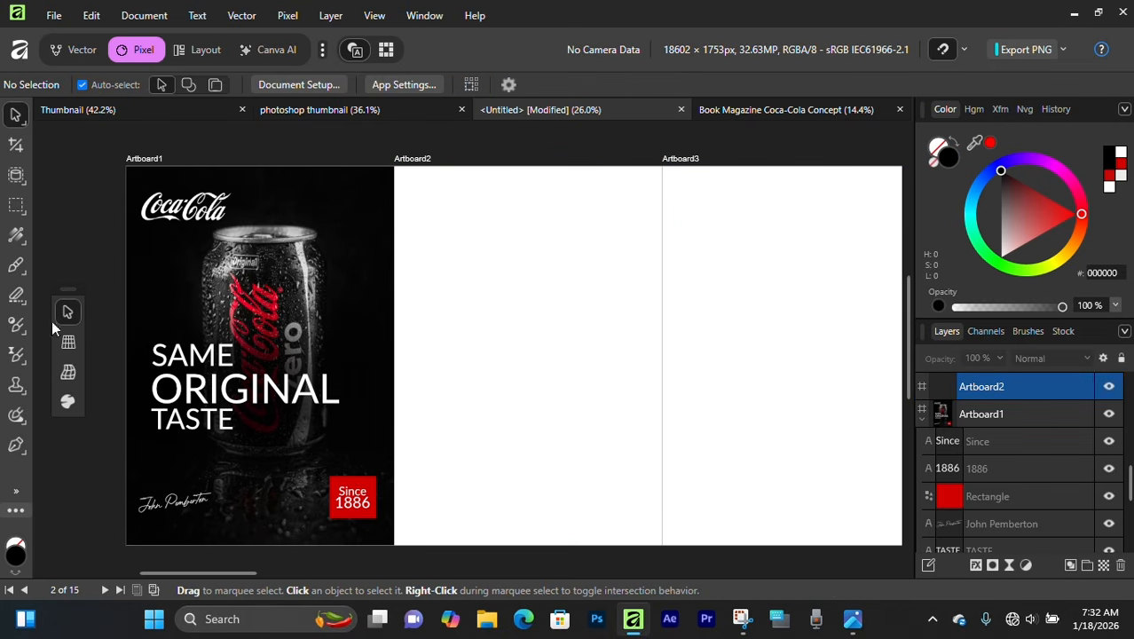
{"action": "left_click", "coordinate": [76, 50]}
{"action": "left_click", "coordinate": [11, 390]}
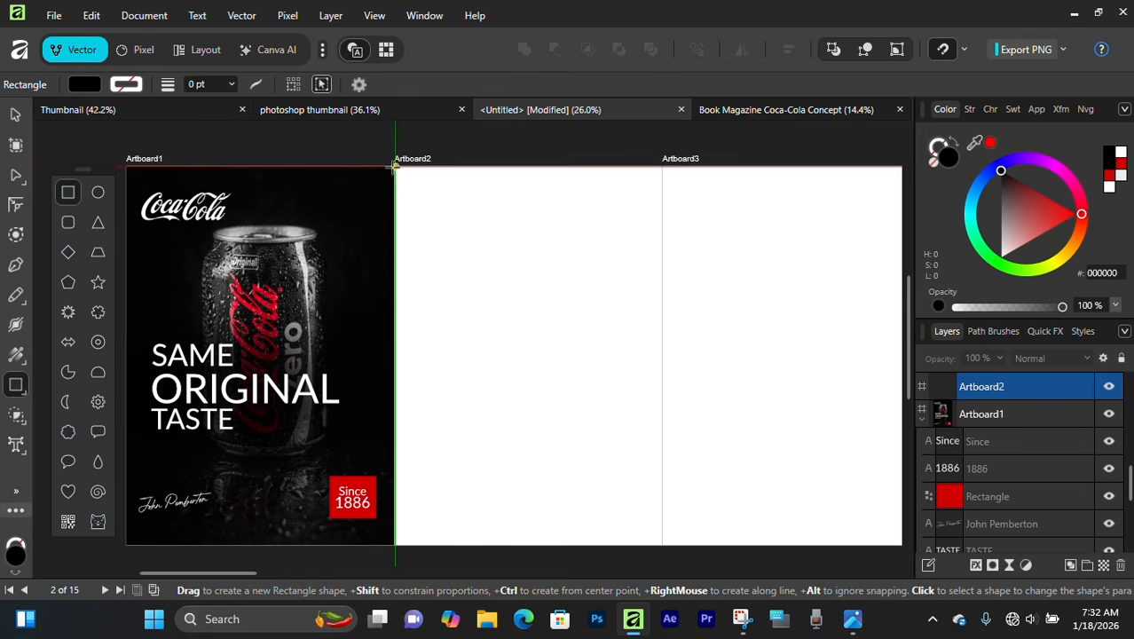
{"action": "left_click_drag", "start_coordinate": [396, 166], "coordinate": [665, 517]}
{"action": "left_click", "coordinate": [16, 114]}
{"action": "scroll", "coordinate": [519, 353], "scroll_direction": "up", "scroll_amount": 1}
{"action": "scroll", "coordinate": [479, 346], "scroll_direction": "right", "scroll_amount": 3}
{"action": "scroll", "coordinate": [479, 335], "scroll_direction": "up", "scroll_amount": 2}
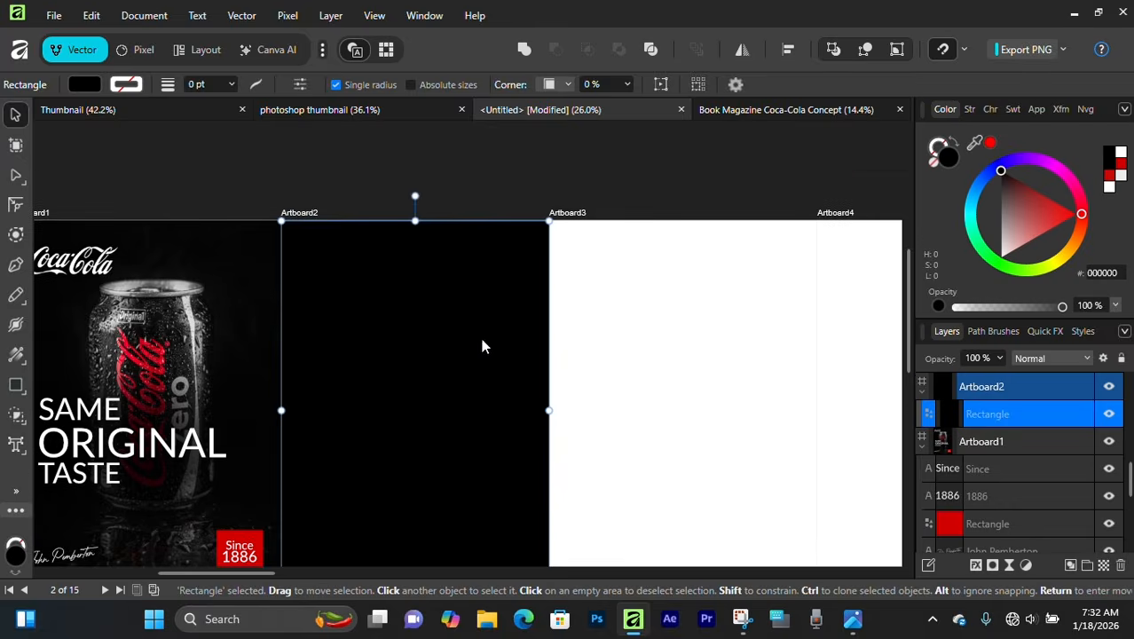
Fill the full-page rectangle on Artboard2 with red D20000 and deselect it
{"action": "scroll", "coordinate": [481, 333], "scroll_direction": "down", "scroll_amount": 4}
{"action": "scroll", "coordinate": [483, 266], "scroll_direction": "up", "scroll_amount": 3}
{"action": "left_click", "coordinate": [484, 160]}
{"action": "left_click_drag", "start_coordinate": [419, 366], "coordinate": [584, 328]}
{"action": "left_click", "coordinate": [551, 310]}
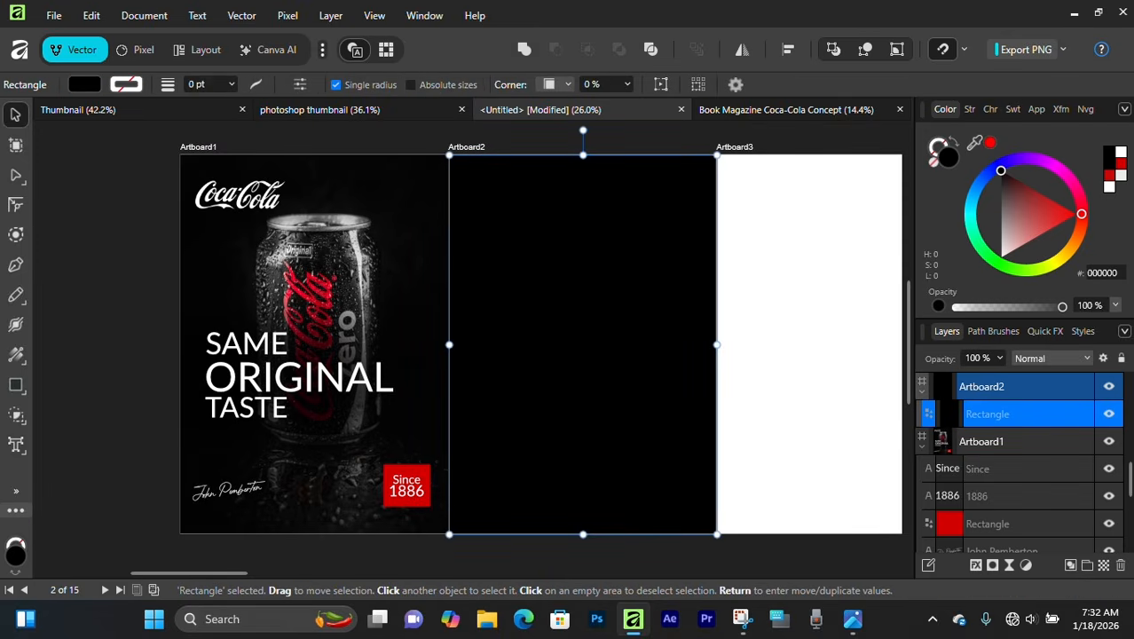
{"action": "left_click", "coordinate": [1120, 170]}
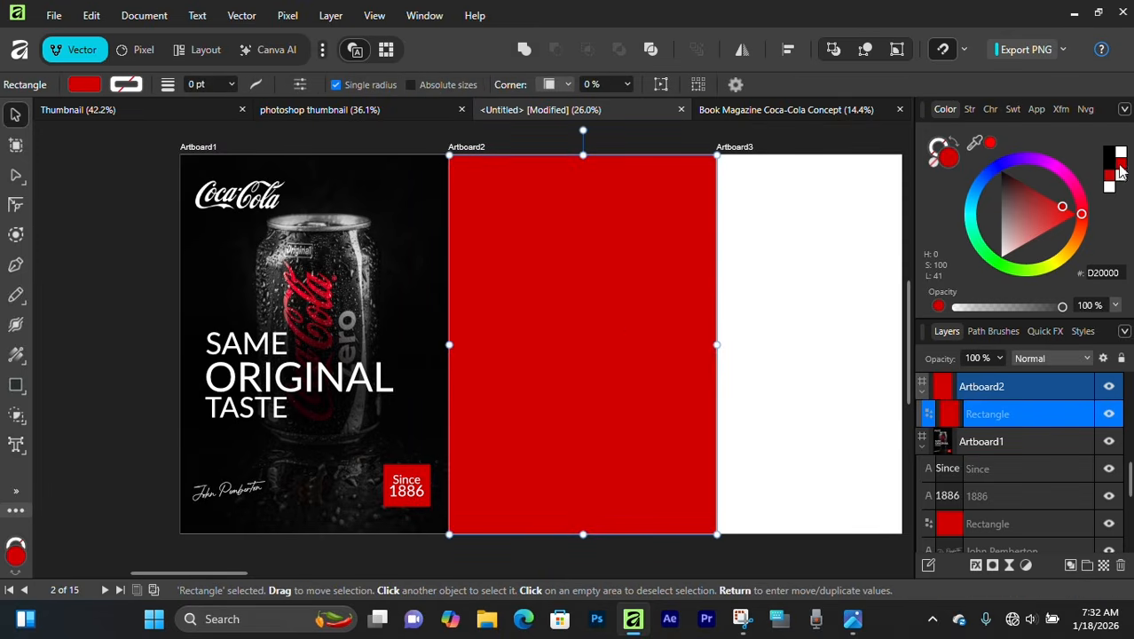
{"action": "left_click_drag", "start_coordinate": [592, 344], "coordinate": [507, 329]}
{"action": "key", "text": "ctrl+d"}
{"action": "left_click", "coordinate": [224, 402]}
{"action": "left_click", "coordinate": [278, 144]}
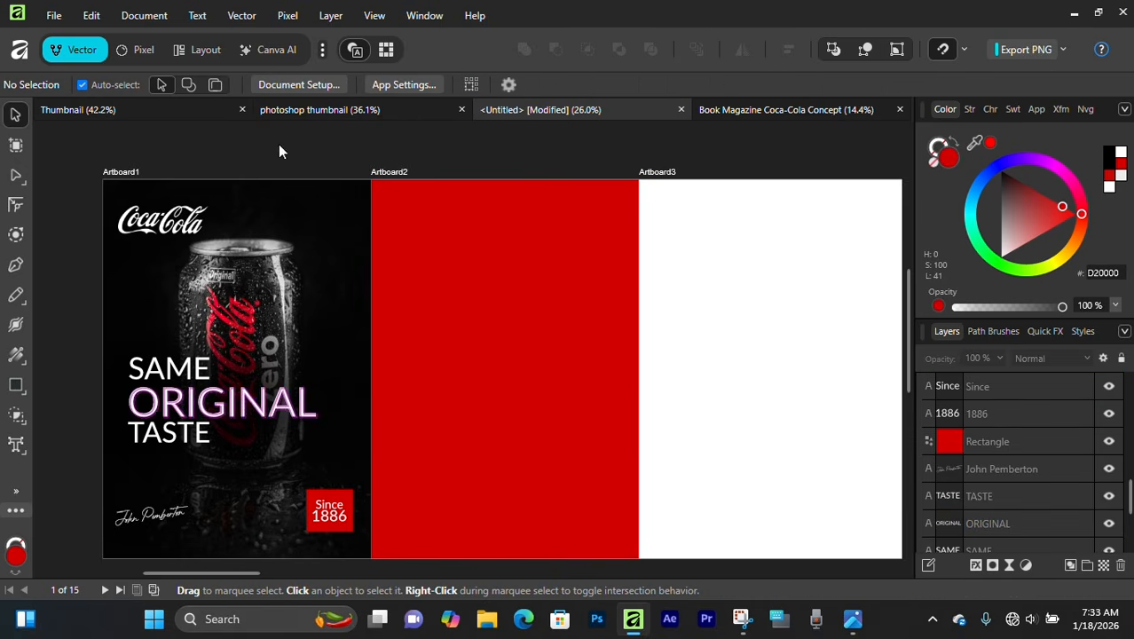
{"action": "scroll", "coordinate": [516, 335], "scroll_direction": "down", "scroll_amount": 1}
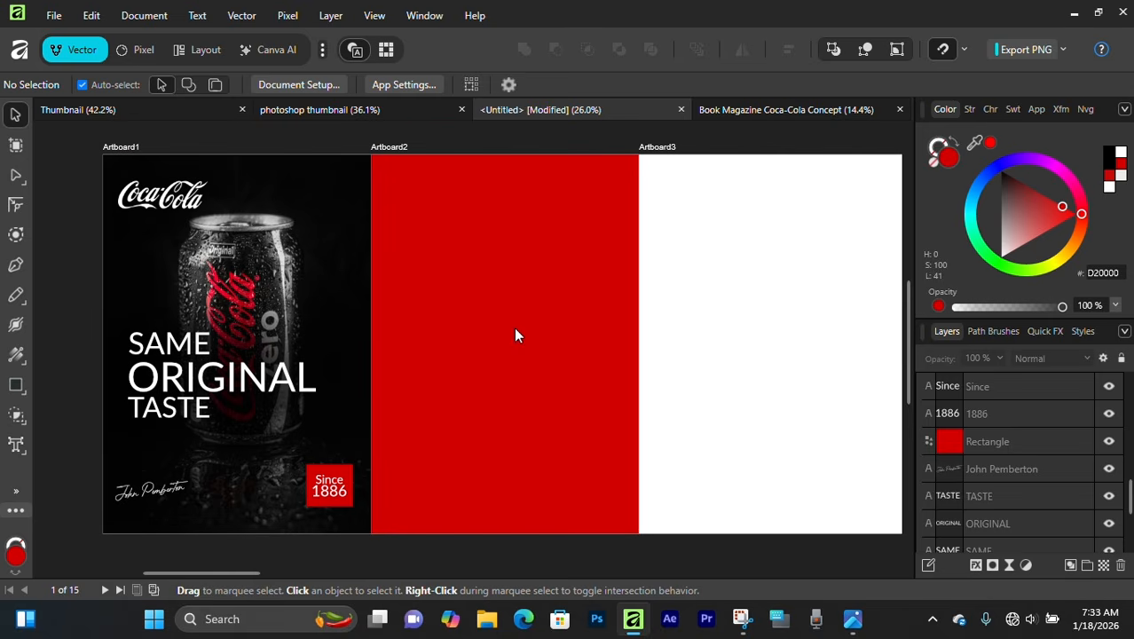
Draw a square in the upper-left area of Artboard2 as a picture frame and fill it with black
{"action": "left_click", "coordinate": [743, 111]}
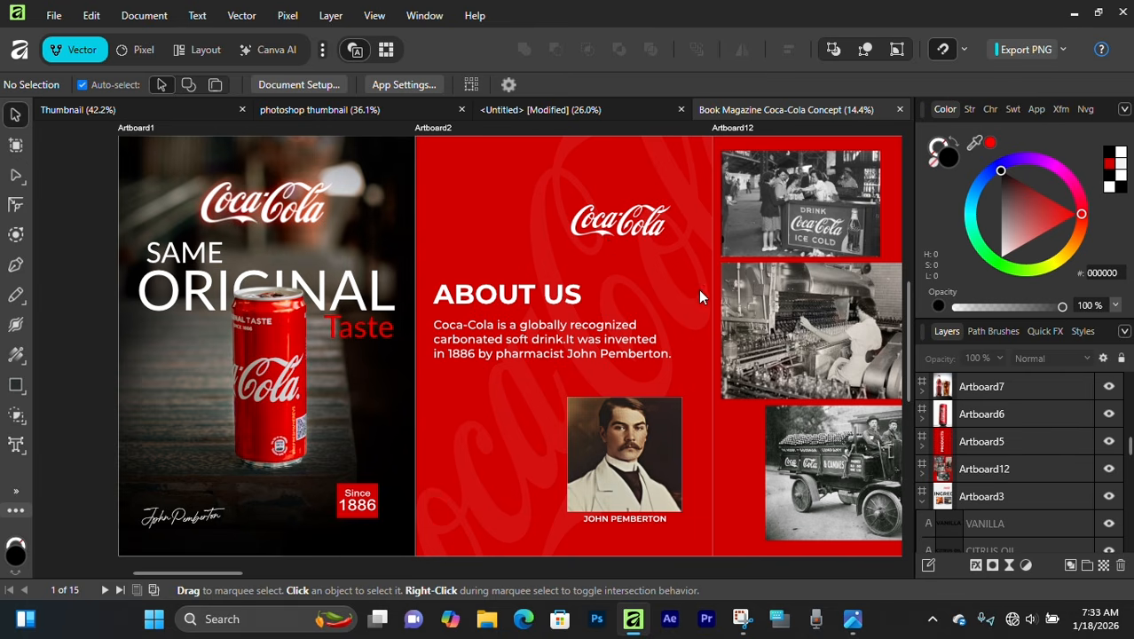
{"action": "left_click_drag", "start_coordinate": [680, 294], "coordinate": [630, 308]}
{"action": "left_click", "coordinate": [549, 110]}
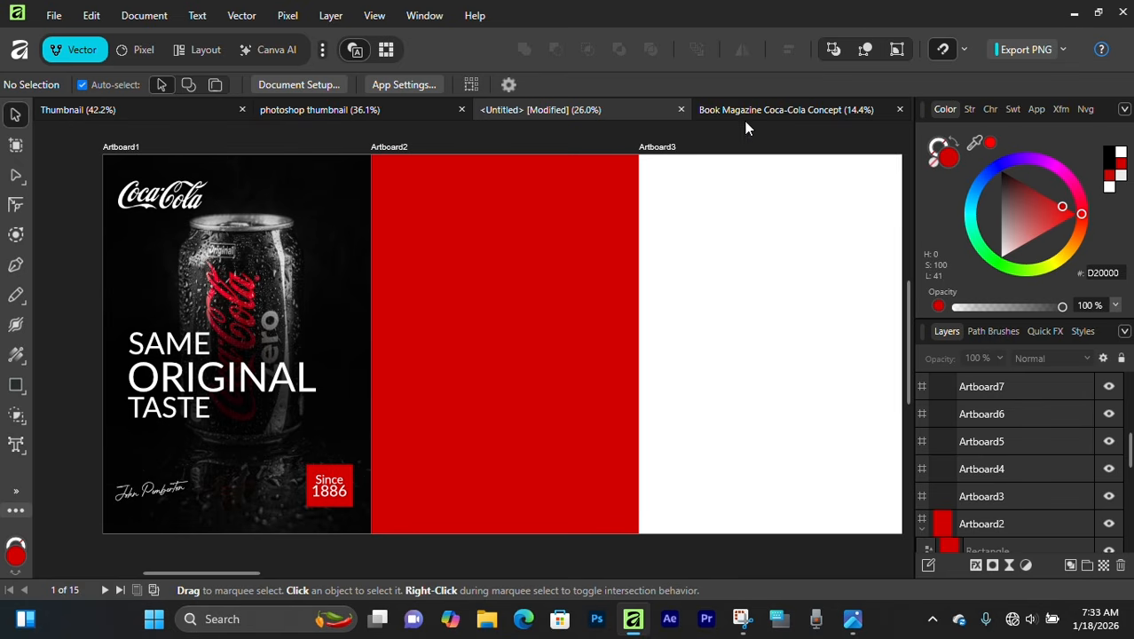
{"action": "scroll", "coordinate": [39, 365], "scroll_direction": "up", "scroll_amount": 1}
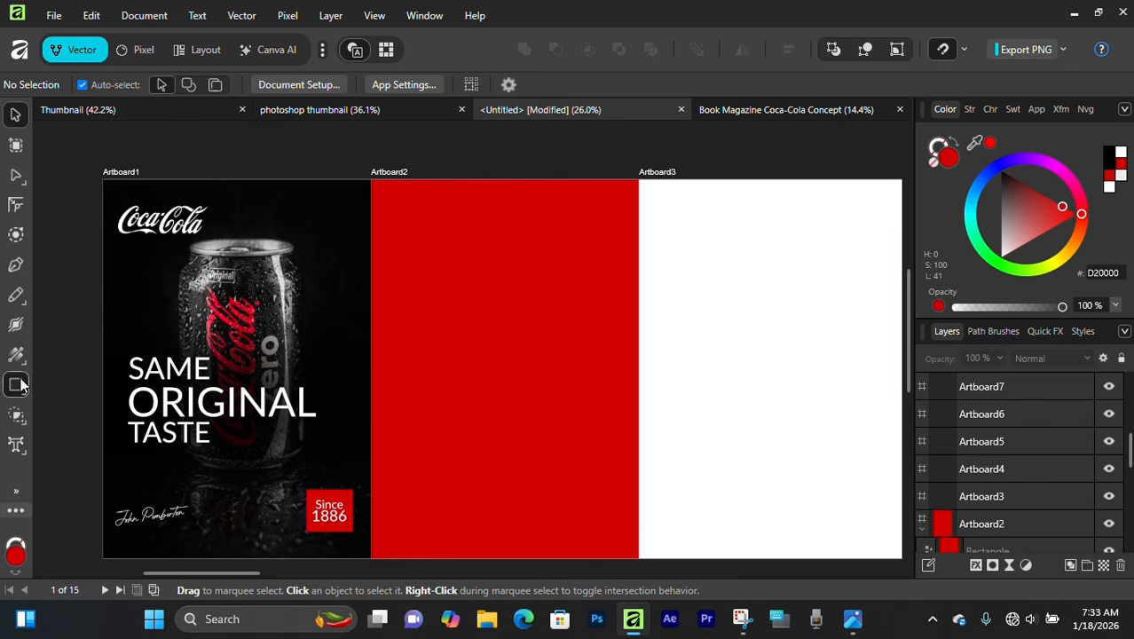
{"action": "left_click", "coordinate": [17, 385]}
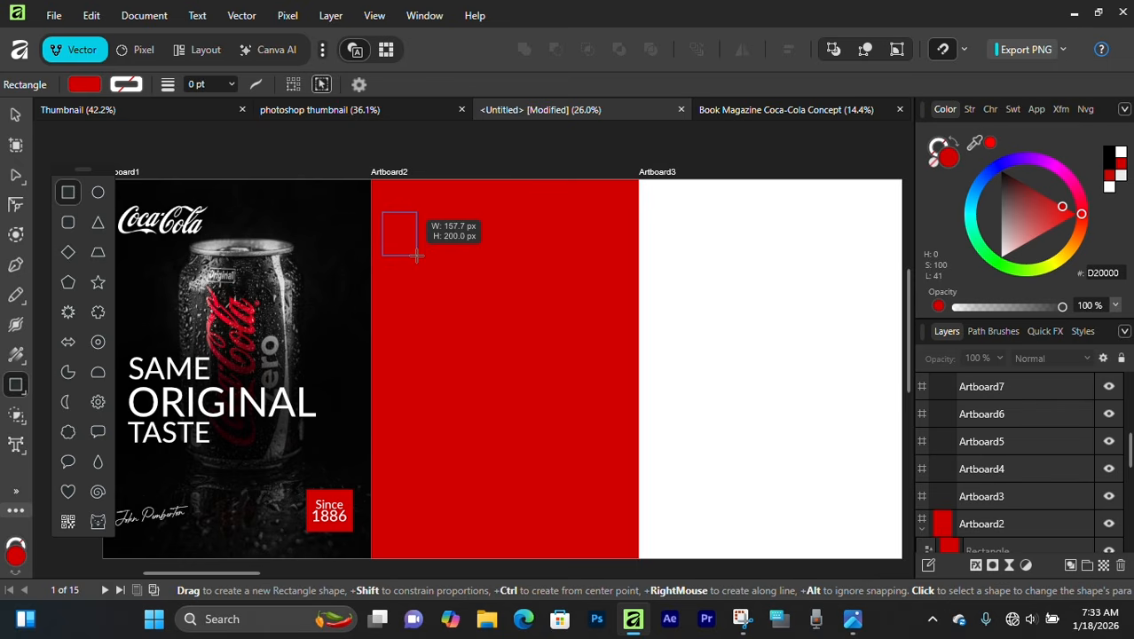
{"action": "left_click_drag", "start_coordinate": [417, 256], "coordinate": [495, 323]}
{"action": "left_click", "coordinate": [17, 117]}
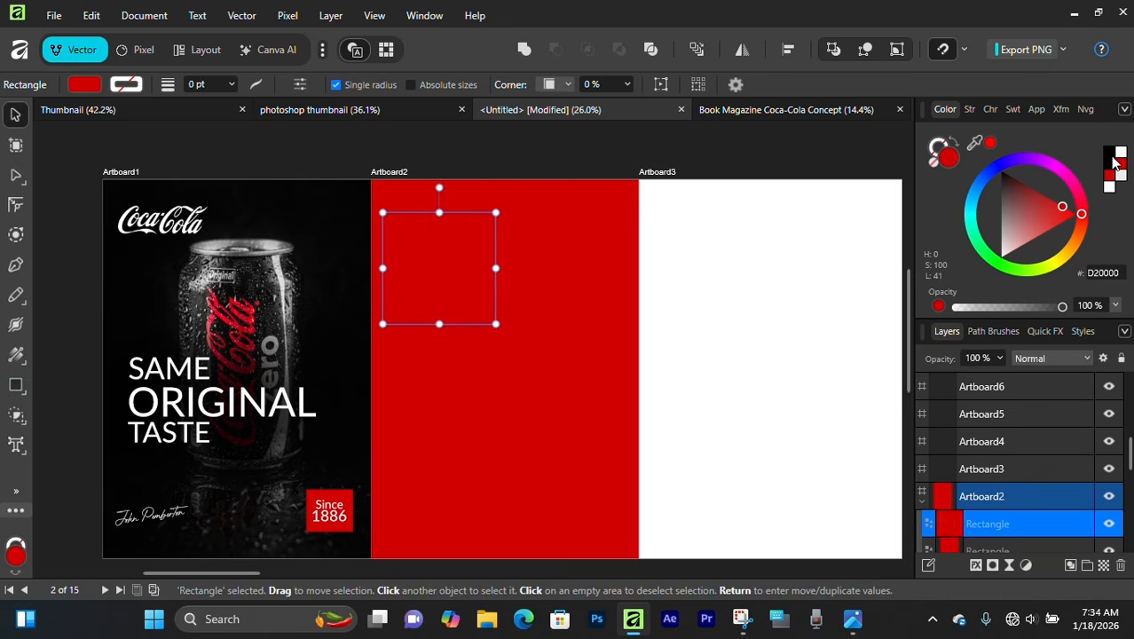
{"action": "left_click", "coordinate": [1113, 158]}
{"action": "left_click", "coordinate": [500, 166]}
{"action": "left_click", "coordinate": [80, 207]}
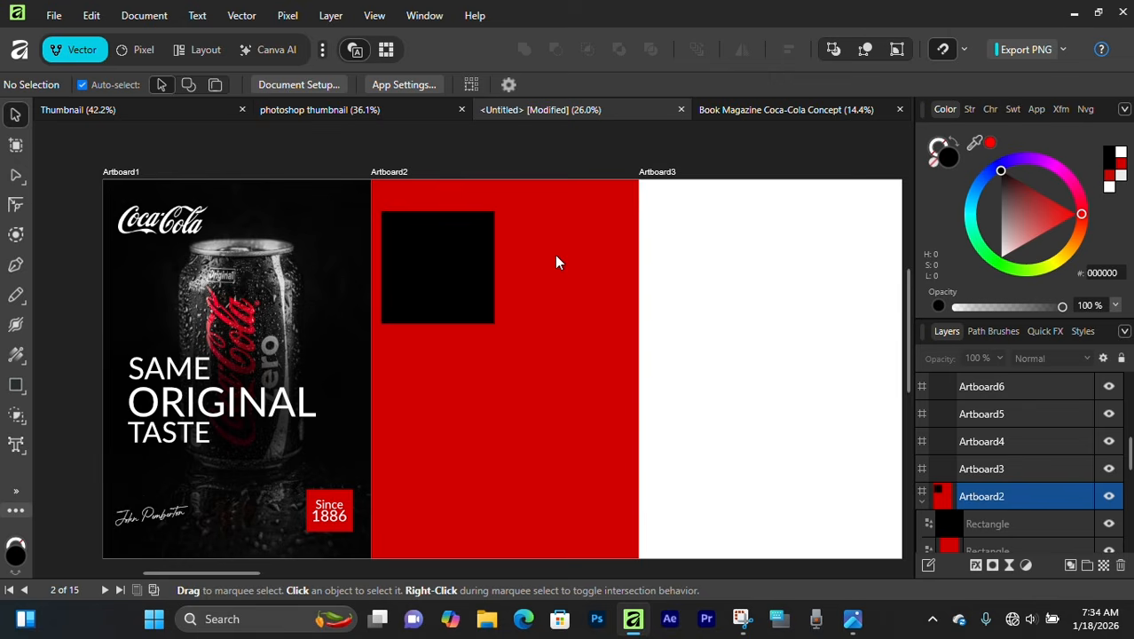
Place the man's portrait photo John.jpg from the IMAGES folder over the black square on Artboard2
{"action": "left_click", "coordinate": [435, 281]}
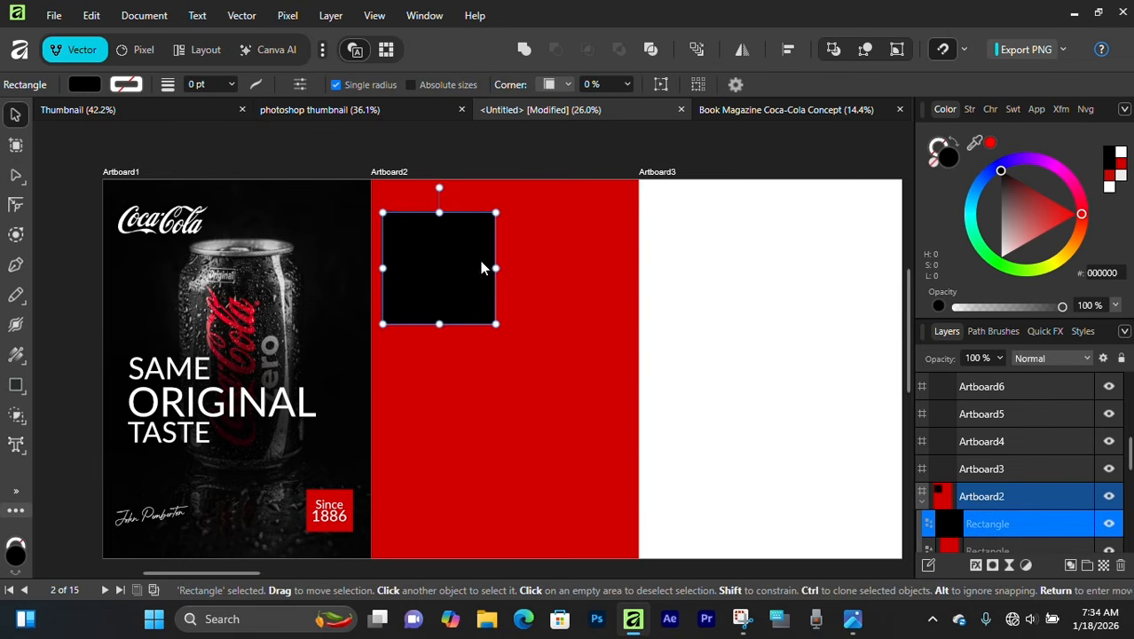
{"action": "left_click", "coordinate": [53, 15]}
{"action": "left_click", "coordinate": [123, 365]}
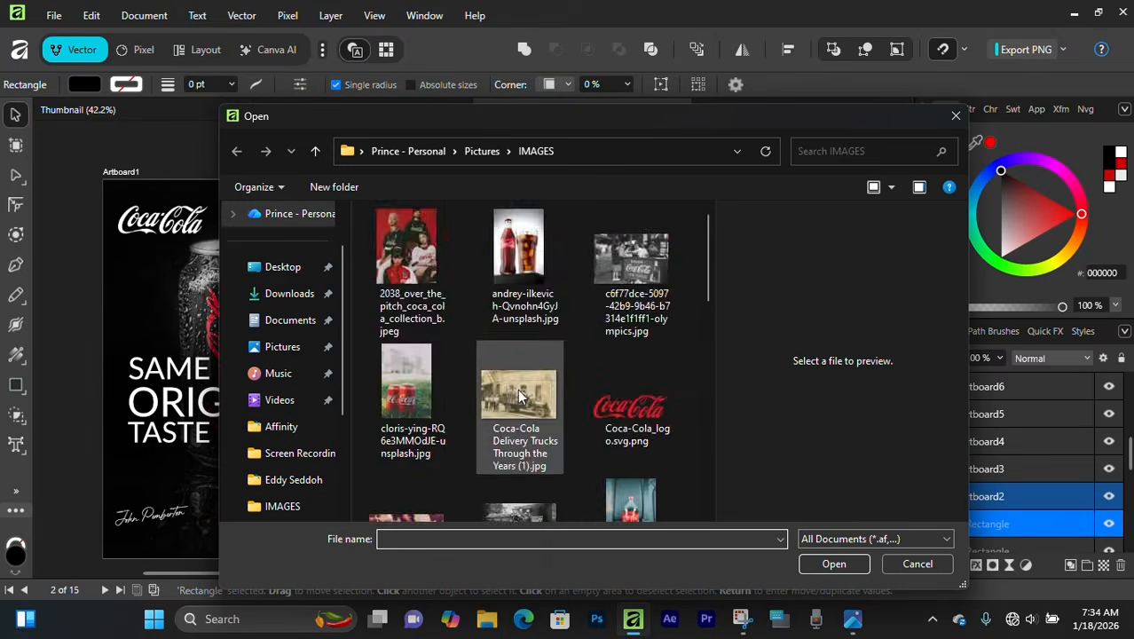
{"action": "scroll", "coordinate": [511, 388], "scroll_direction": "down", "scroll_amount": 3}
{"action": "scroll", "coordinate": [511, 387], "scroll_direction": "up", "scroll_amount": 1}
{"action": "left_click", "coordinate": [630, 249]}
{"action": "left_click", "coordinate": [821, 566]}
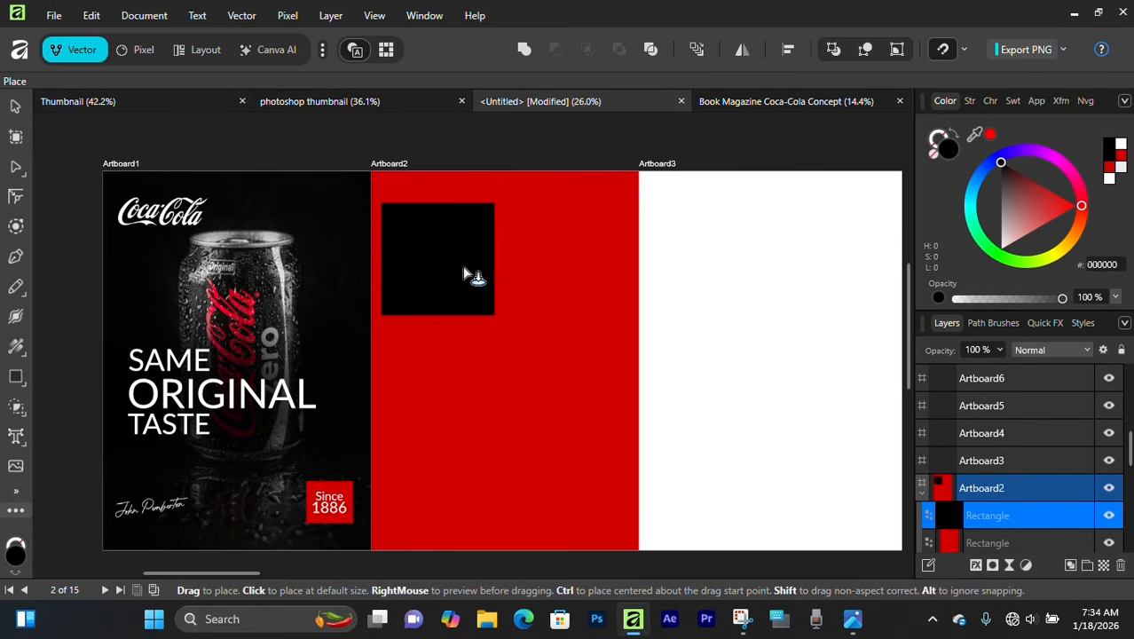
{"action": "left_click", "coordinate": [452, 253]}
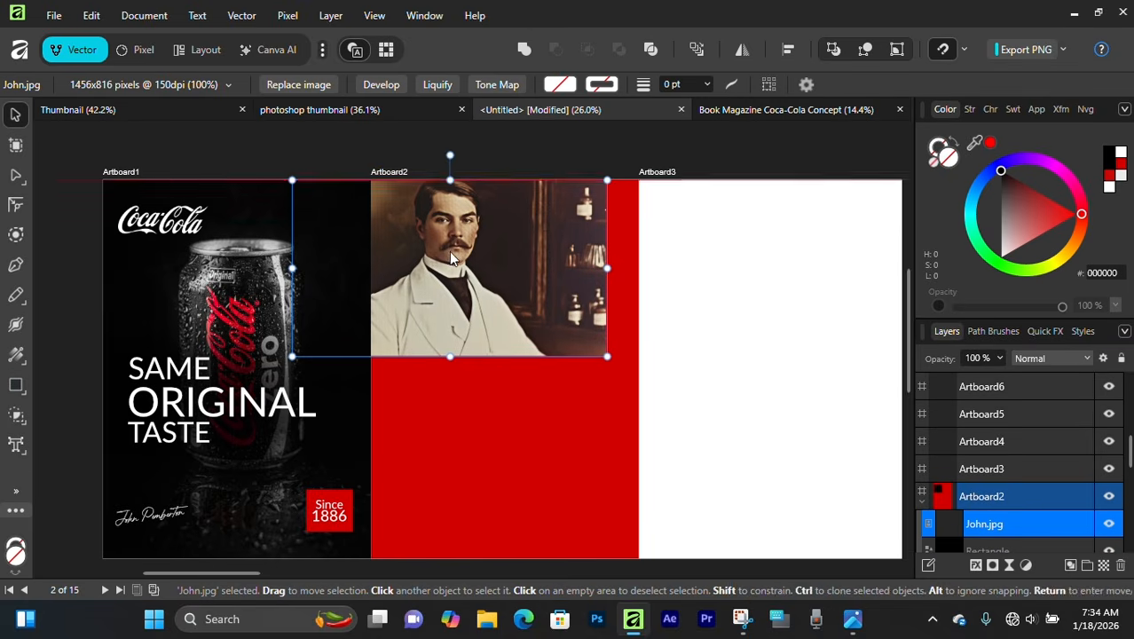
Clip the portrait photo inside the black square, position the man's face within the frame, and deselect it
{"action": "scroll", "coordinate": [985, 475], "scroll_direction": "down", "scroll_amount": 2}
{"action": "left_click_drag", "start_coordinate": [996, 441], "coordinate": [1007, 465]}
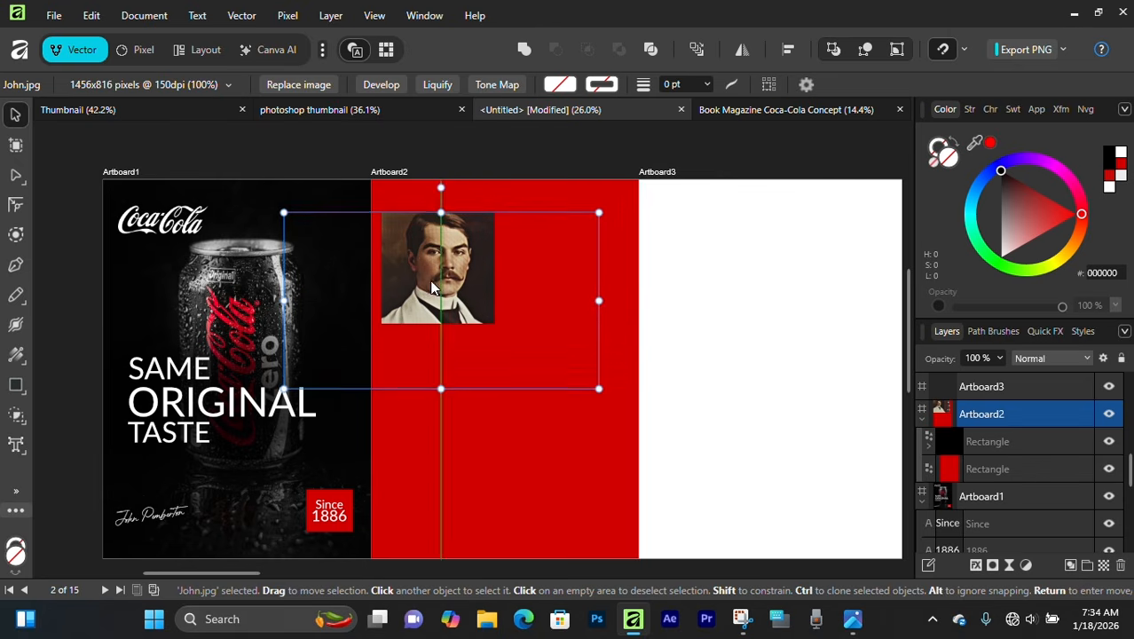
{"action": "mouse_move", "coordinate": [441, 387]}
{"action": "left_mouse_down"}
{"action": "mouse_move", "coordinate": [450, 406]}
{"action": "mouse_move", "coordinate": [447, 393]}
{"action": "left_mouse_up"}
{"action": "left_click", "coordinate": [440, 148]}
{"action": "scroll", "coordinate": [291, 273], "scroll_direction": "down", "scroll_amount": 2}
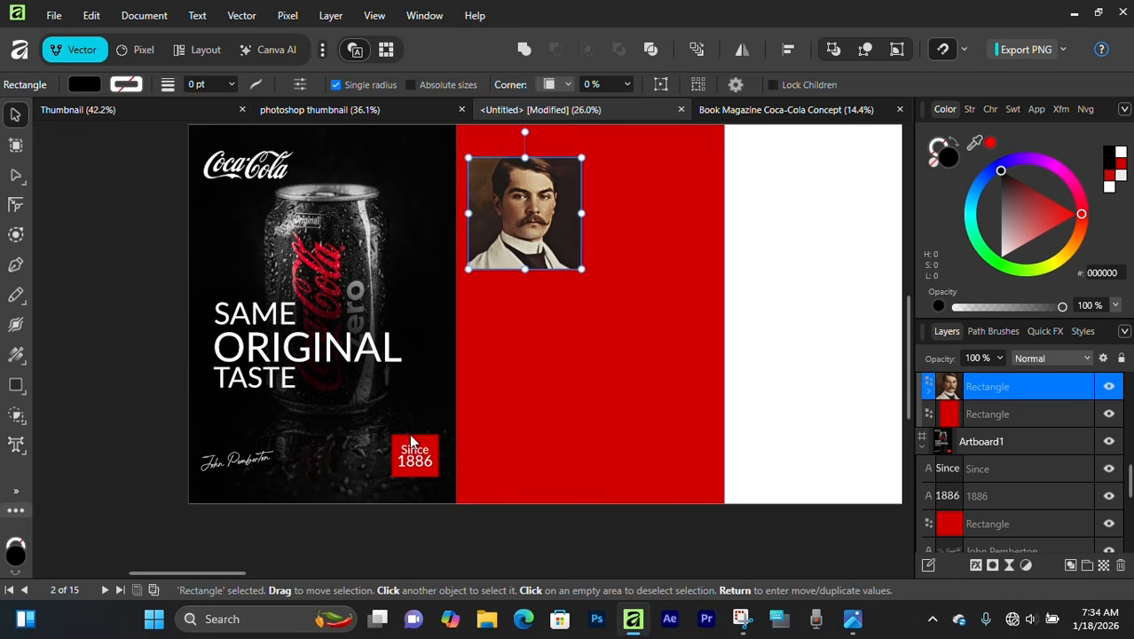
{"action": "left_click", "coordinate": [147, 356]}
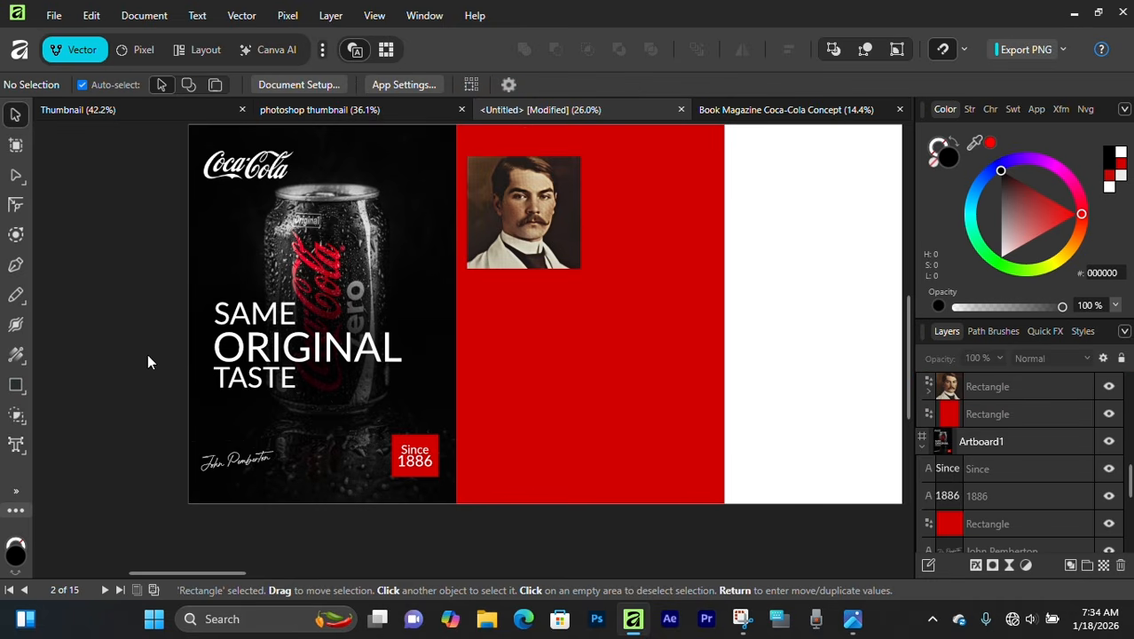
Copy the cover's ORIGINAL text onto the red page below the portrait and deselect it
{"action": "left_click", "coordinate": [355, 355]}
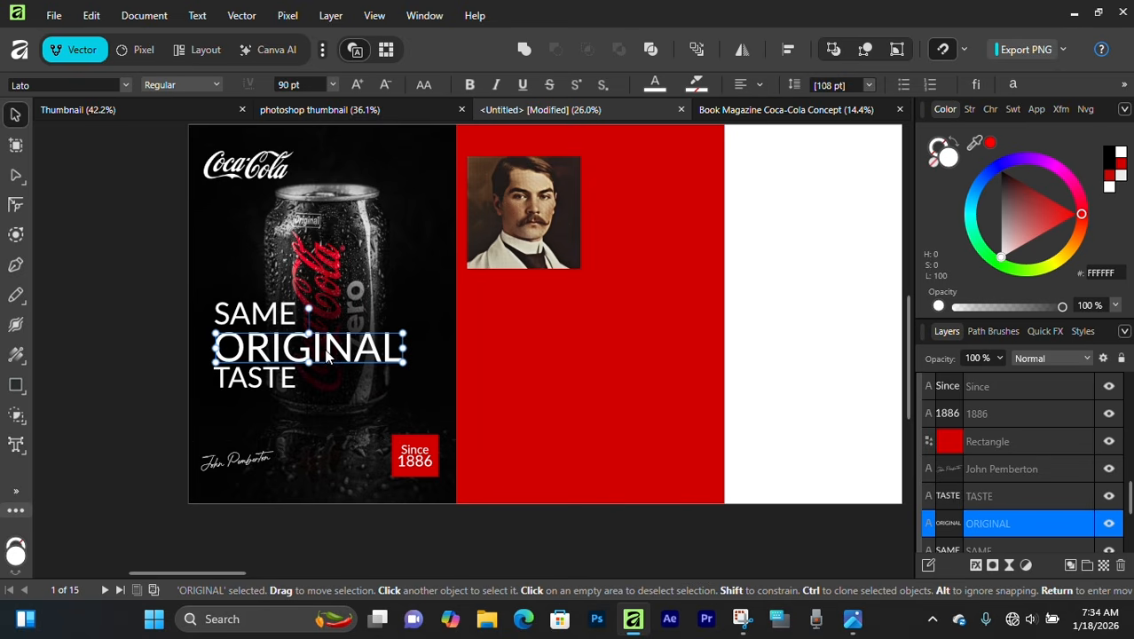
{"action": "left_click_drag", "start_coordinate": [327, 355], "coordinate": [582, 347]}
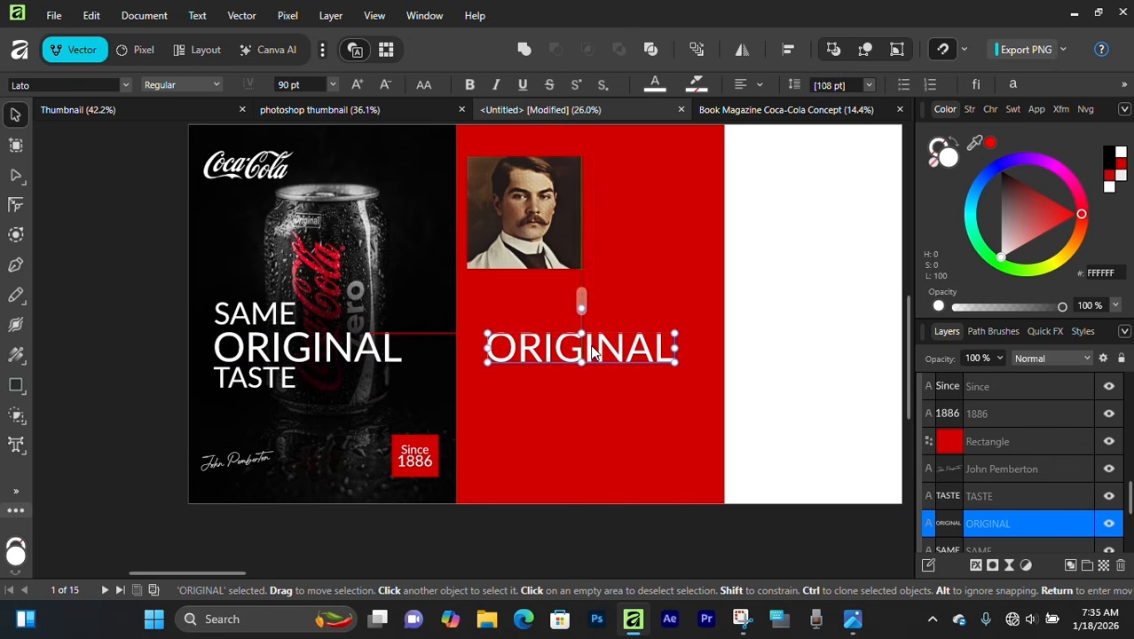
{"action": "left_click", "coordinate": [126, 315]}
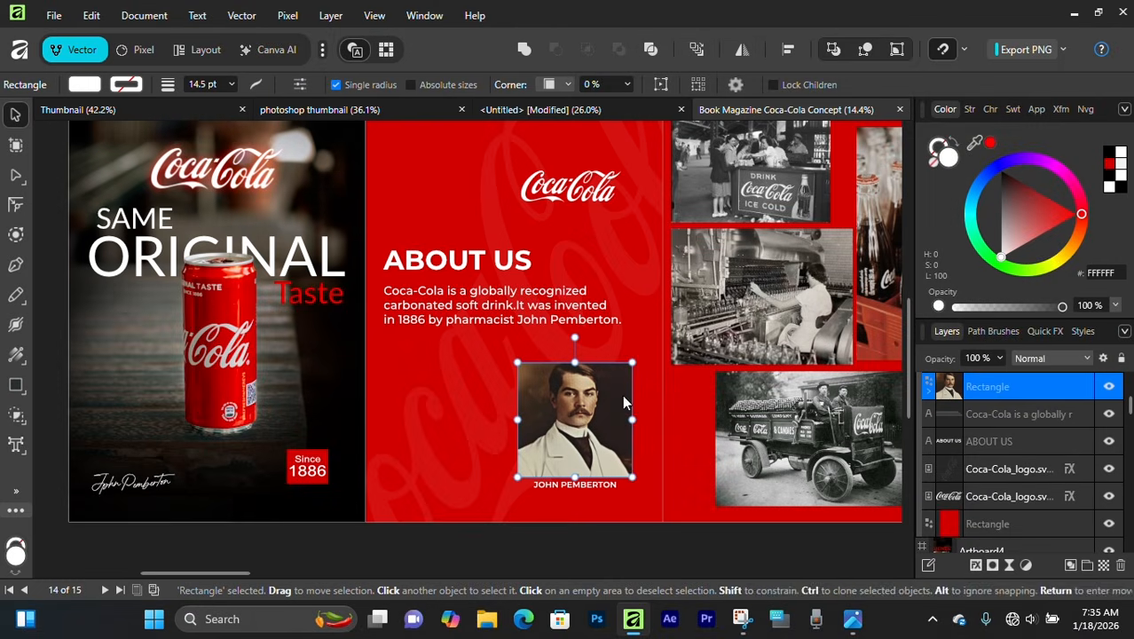
{"action": "left_click_drag", "start_coordinate": [763, 298], "coordinate": [581, 191]}
{"action": "left_click_drag", "start_coordinate": [558, 113], "coordinate": [563, 128]}
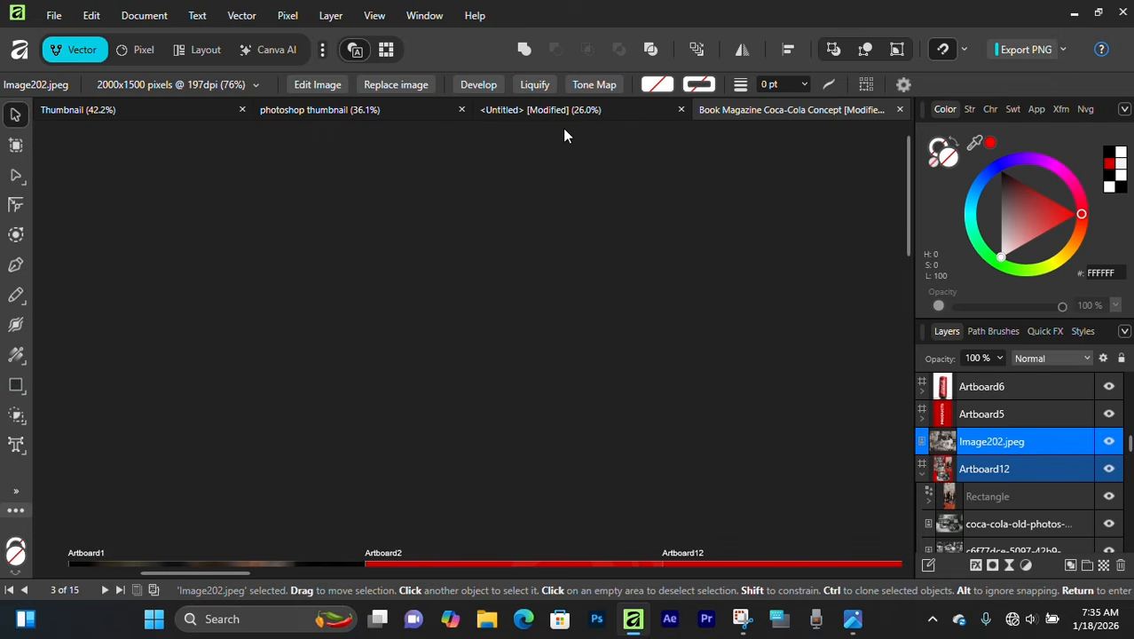
{"action": "key", "text": "ctrl+z"}
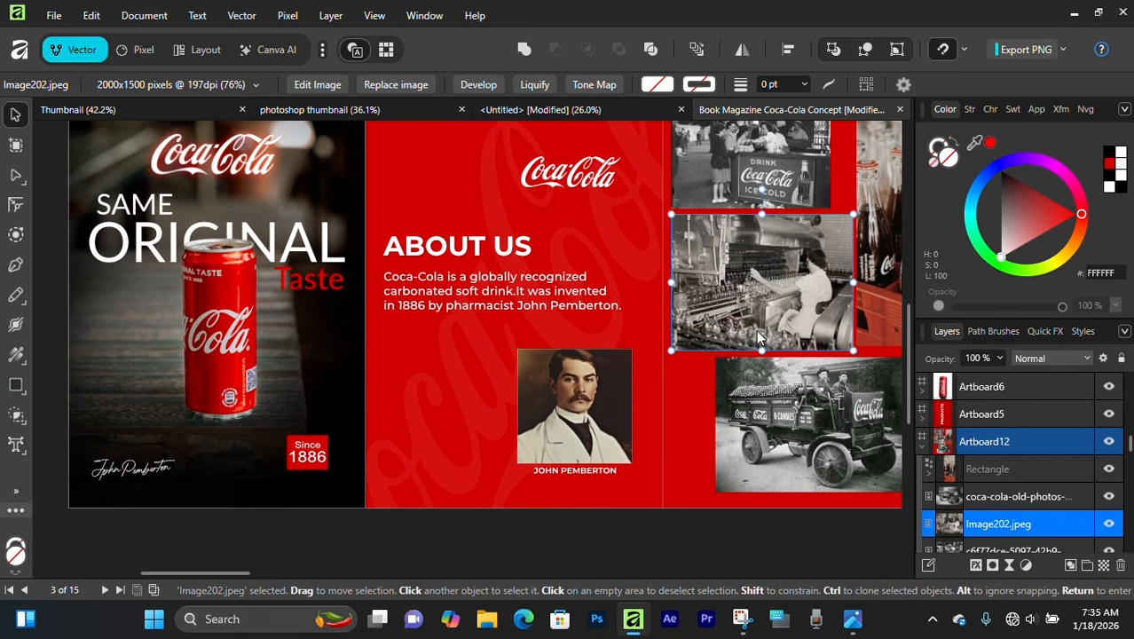
{"action": "left_click_drag", "start_coordinate": [793, 275], "coordinate": [540, 280]}
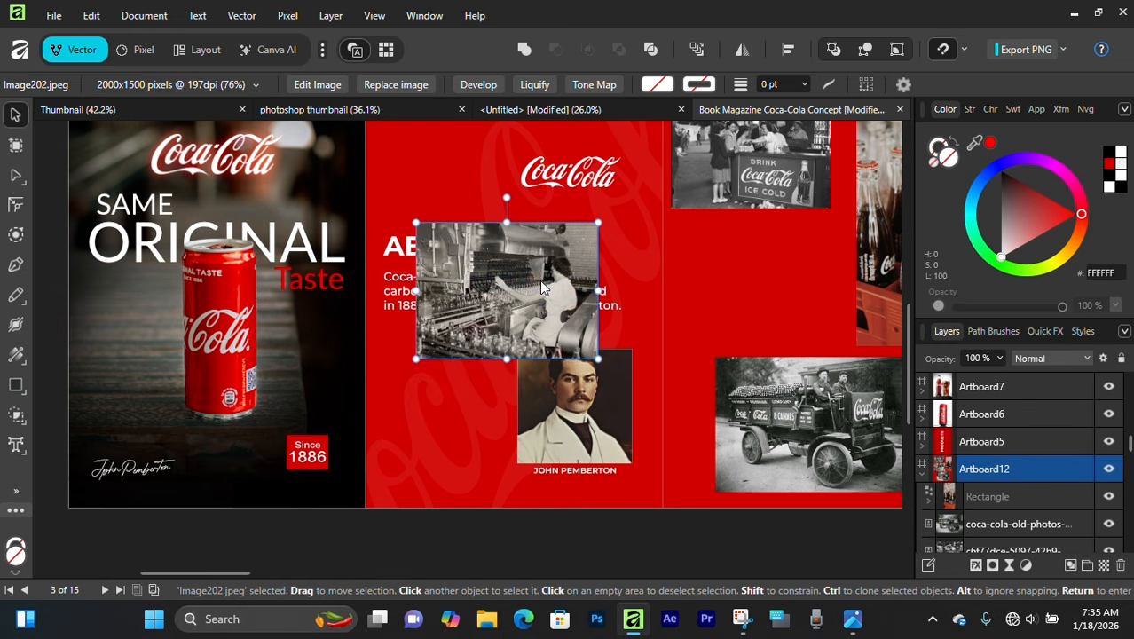
{"action": "key", "text": "ctrl+z"}
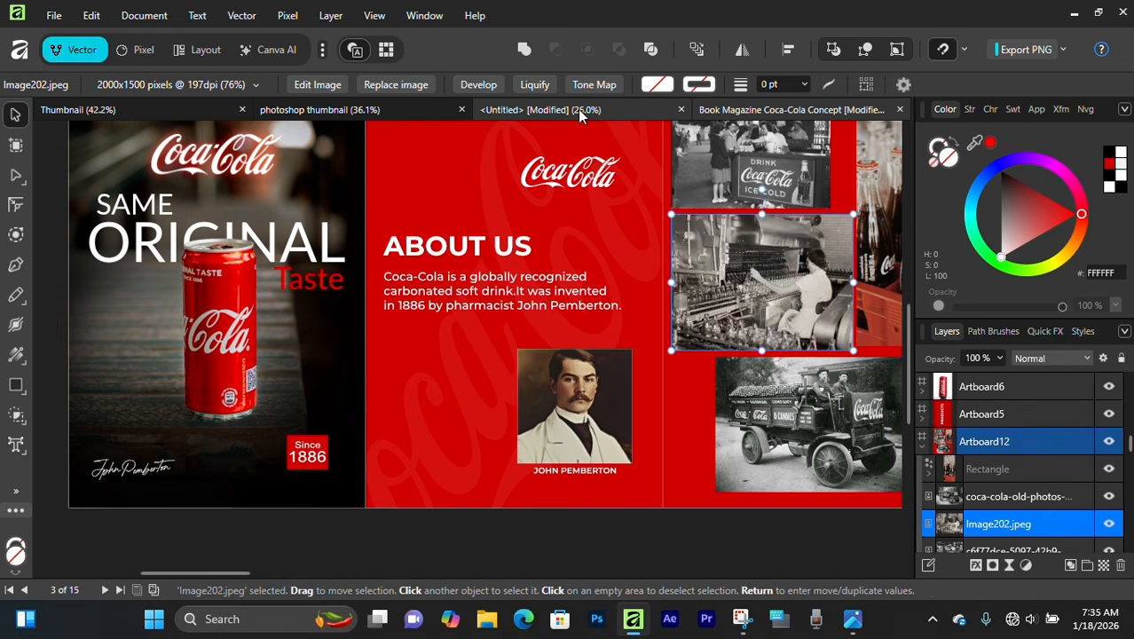
Return to the untitled magazine document and set the copied ORIGINAL text to Montserrat SemiBold
{"action": "left_click", "coordinate": [578, 109]}
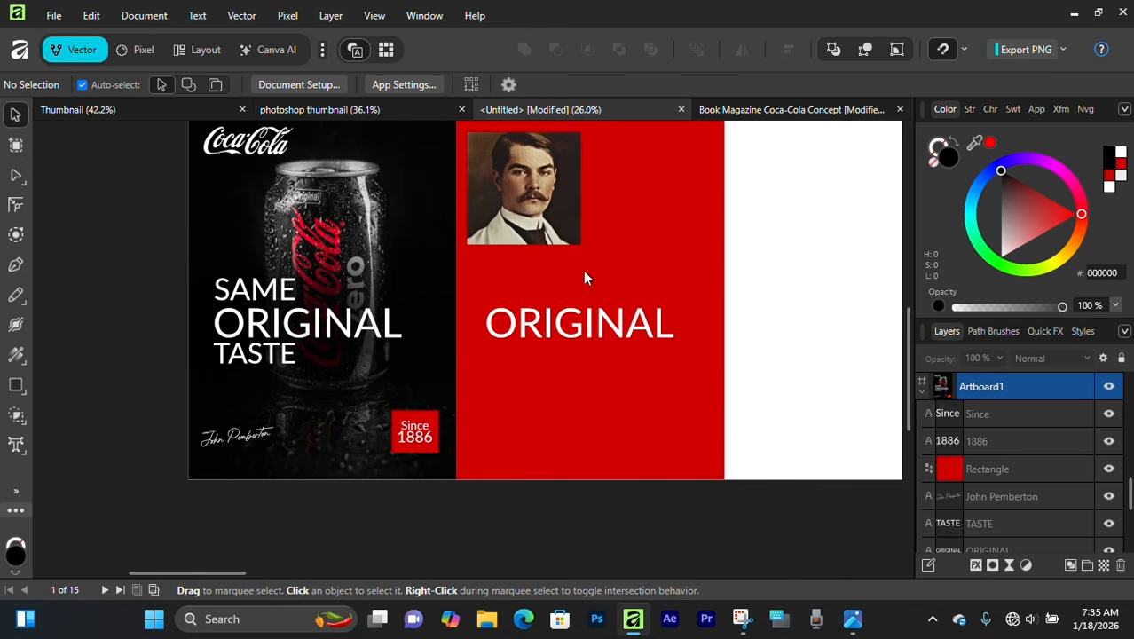
{"action": "left_click", "coordinate": [590, 322]}
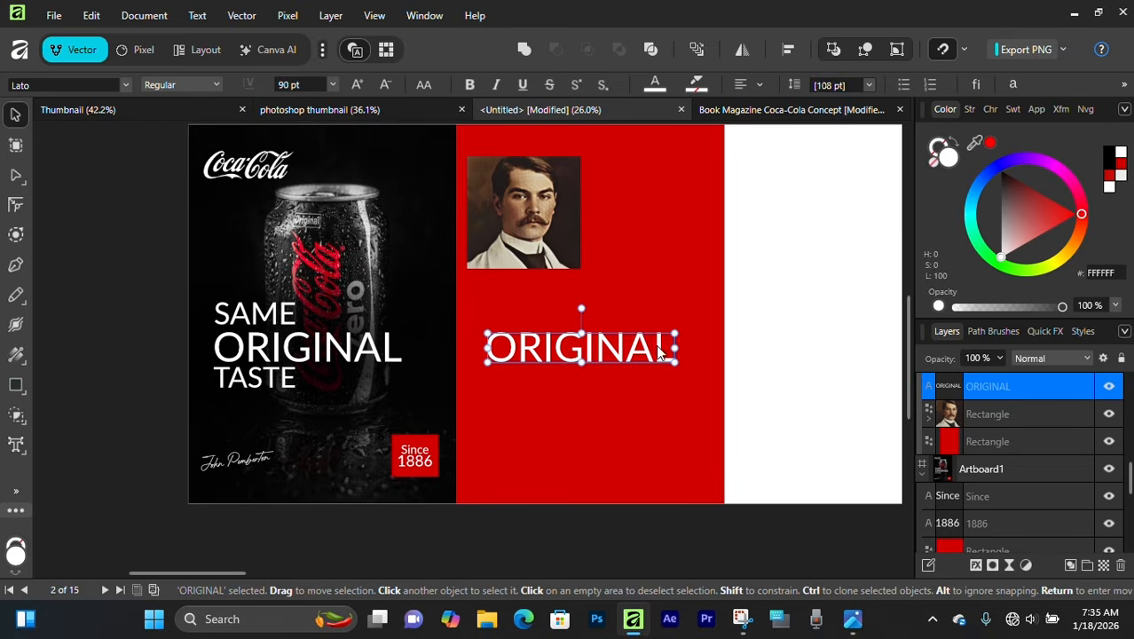
{"action": "scroll", "coordinate": [656, 344], "scroll_direction": "up", "scroll_amount": 2}
{"action": "left_click", "coordinate": [125, 84]}
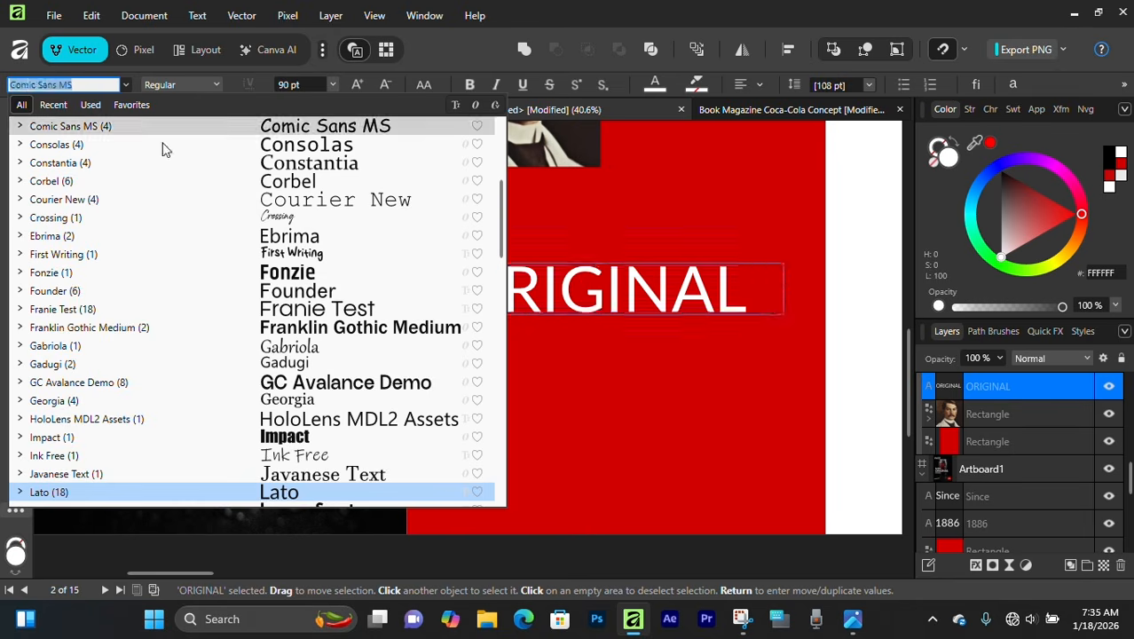
{"action": "scroll", "coordinate": [328, 293], "scroll_direction": "down", "scroll_amount": 10}
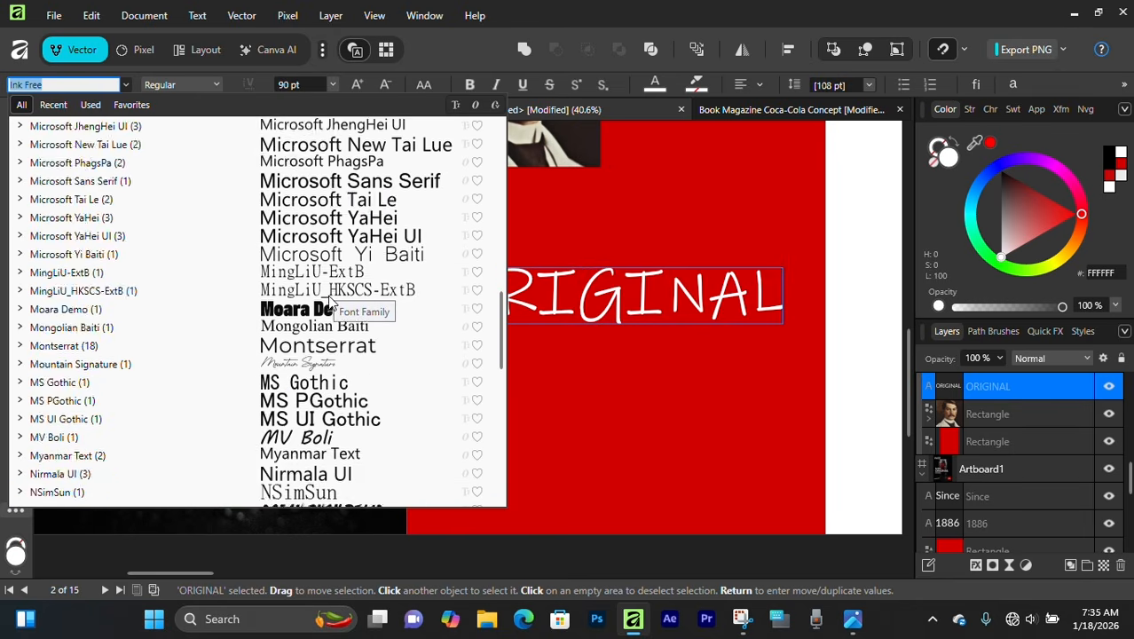
{"action": "scroll", "coordinate": [328, 302], "scroll_direction": "down", "scroll_amount": 3}
{"action": "scroll", "coordinate": [328, 302], "scroll_direction": "up", "scroll_amount": 6}
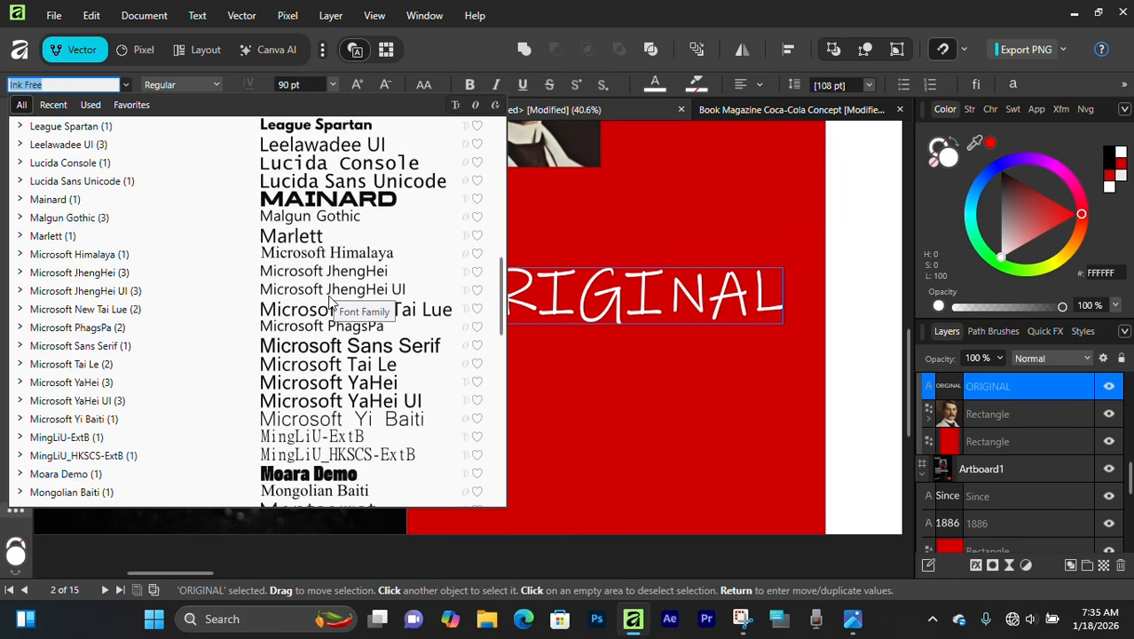
{"action": "scroll", "coordinate": [330, 301], "scroll_direction": "down", "scroll_amount": 5}
{"action": "left_click", "coordinate": [329, 291]}
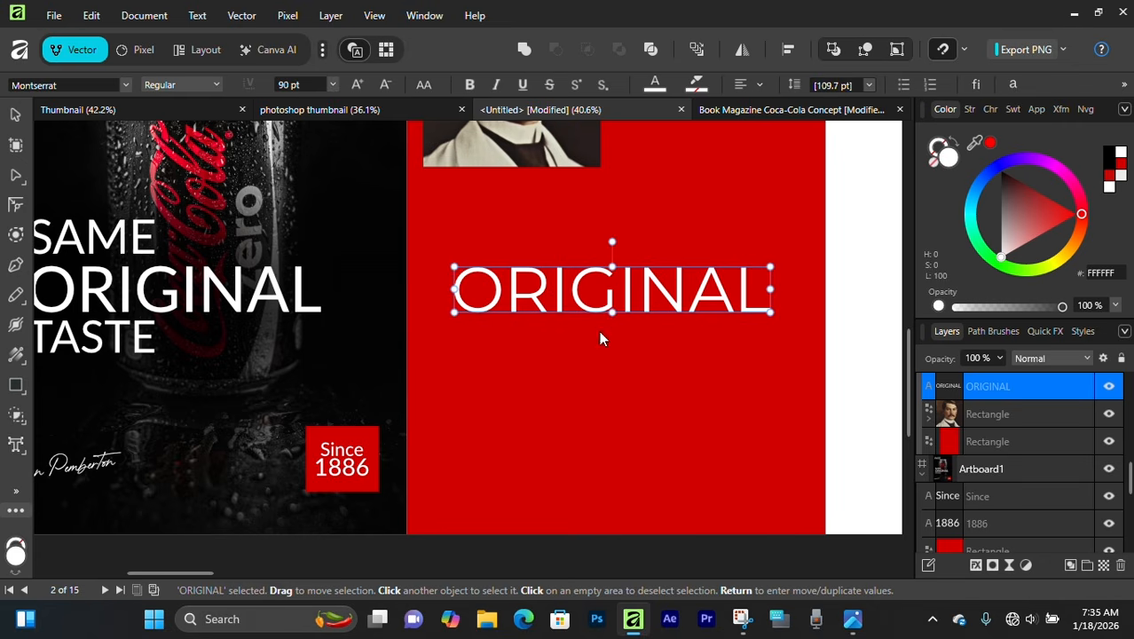
{"action": "left_click", "coordinate": [186, 84]}
{"action": "left_click", "coordinate": [169, 251]}
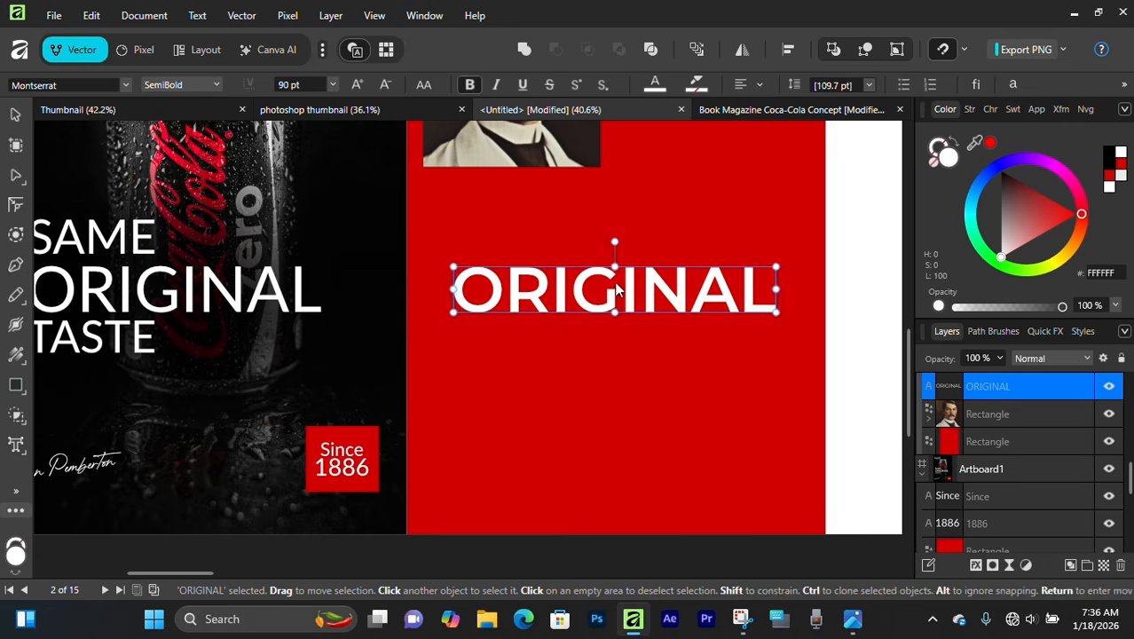
Align the copied text with the portrait's left edge, retype it as ABOUT US and size it to about 53.9 pt
{"action": "left_click_drag", "start_coordinate": [616, 289], "coordinate": [586, 261]}
{"action": "left_click_drag", "start_coordinate": [746, 261], "coordinate": [601, 261]}
{"action": "double_click", "coordinate": [573, 260]}
{"action": "type", "text": "A"}
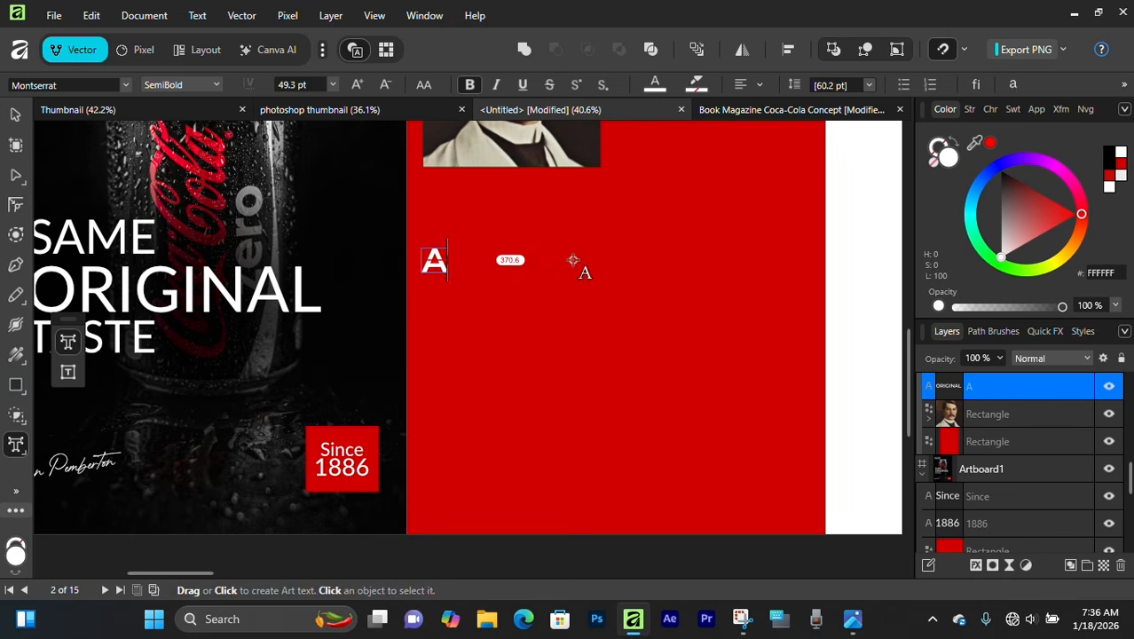
{"action": "type", "text": "BOUT US"}
{"action": "key", "text": "Escape"}
{"action": "key", "text": "v"}
{"action": "scroll", "coordinate": [612, 328], "scroll_direction": "up", "scroll_amount": 1}
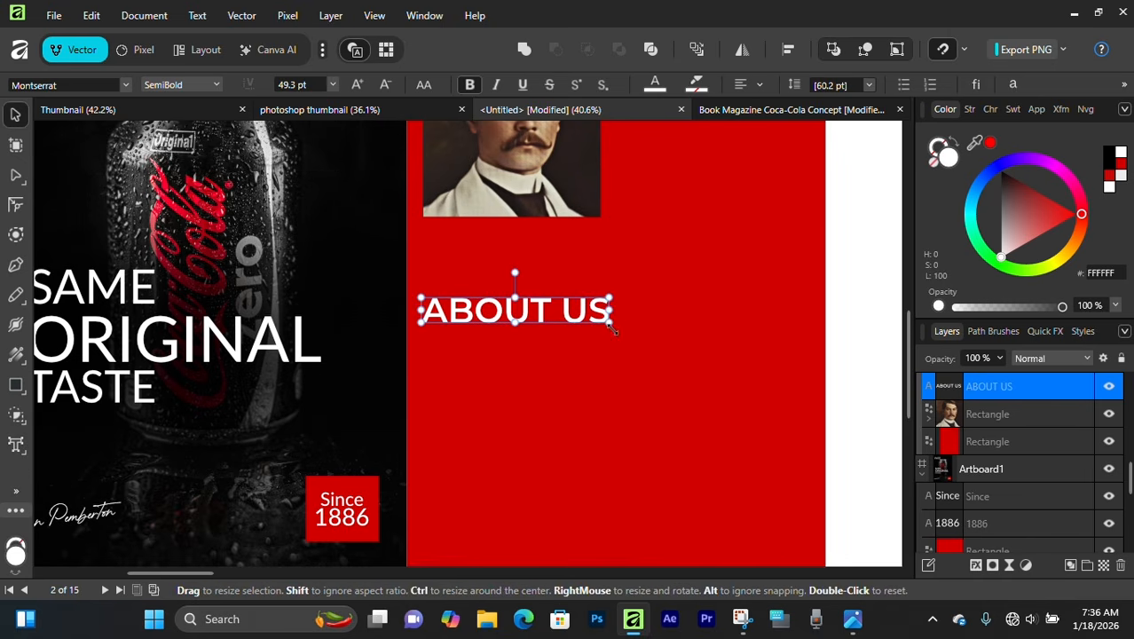
{"action": "mouse_move", "coordinate": [613, 328]}
{"action": "left_mouse_down"}
{"action": "mouse_move", "coordinate": [629, 323]}
{"action": "mouse_move", "coordinate": [575, 337]}
{"action": "mouse_move", "coordinate": [678, 236]}
{"action": "left_mouse_up"}
Duplicate the ABOUT US heading beside the portrait and replace the copy's text with the founder's name, John Pemberton
{"action": "scroll", "coordinate": [559, 293], "scroll_direction": "up", "scroll_amount": 5}
{"action": "left_click", "coordinate": [517, 159]}
{"action": "scroll", "coordinate": [533, 266], "scroll_direction": "down", "scroll_amount": 5}
{"action": "scroll", "coordinate": [672, 328], "scroll_direction": "up", "scroll_amount": 2}
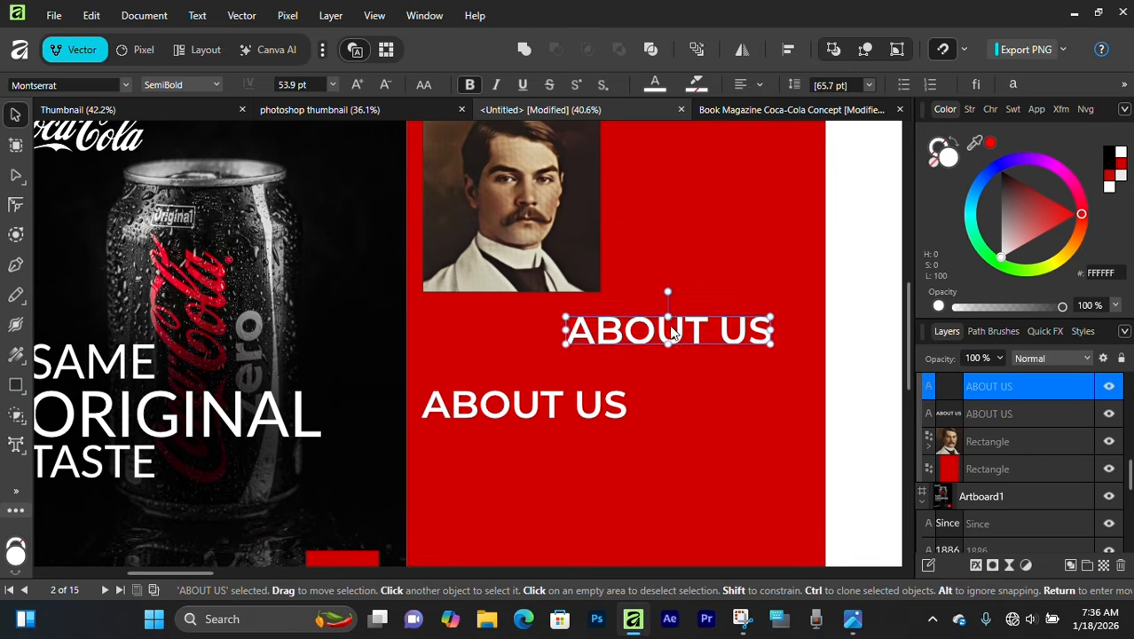
{"action": "left_click_drag", "start_coordinate": [672, 330], "coordinate": [709, 247]}
{"action": "key", "text": "t"}
{"action": "triple_click", "coordinate": [746, 239]}
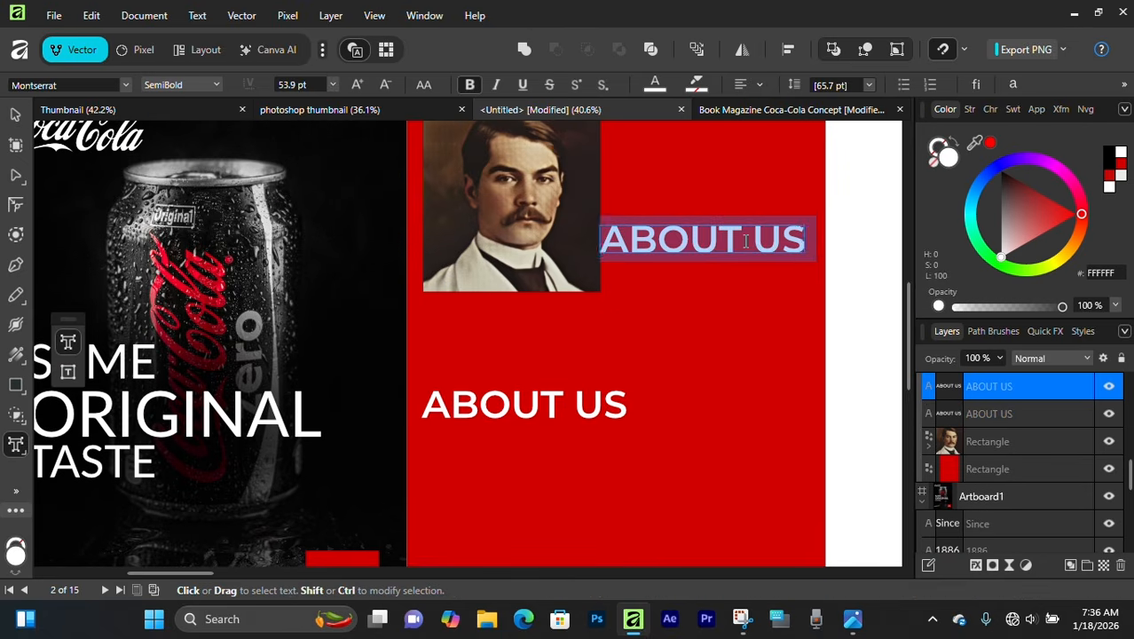
{"action": "type", "text": "John"}
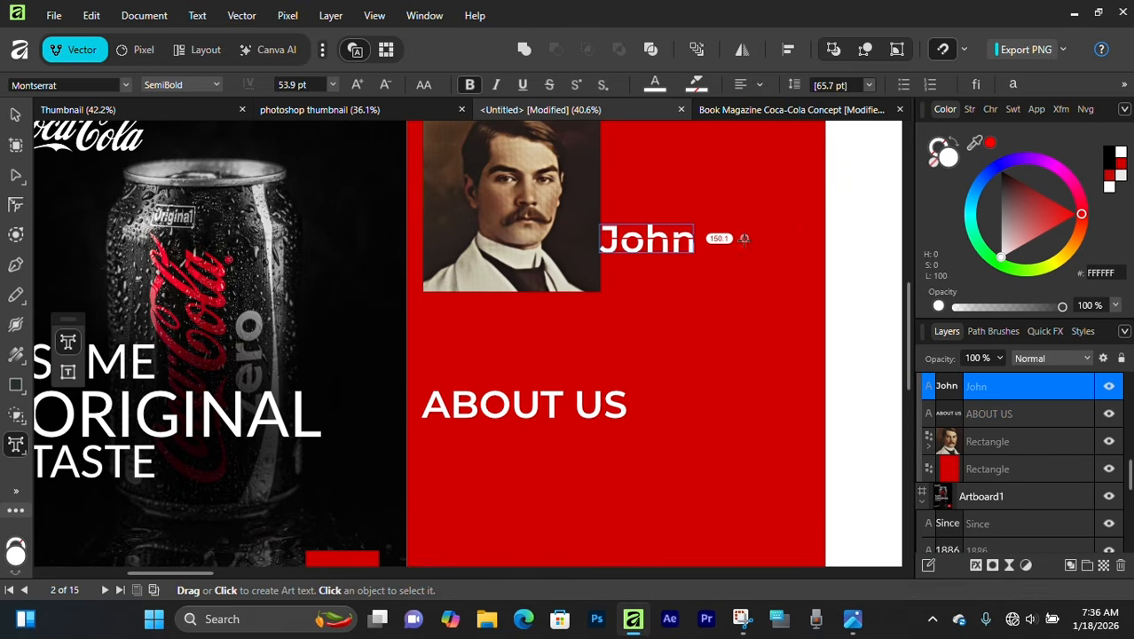
{"action": "type", "text": " Pembert"}
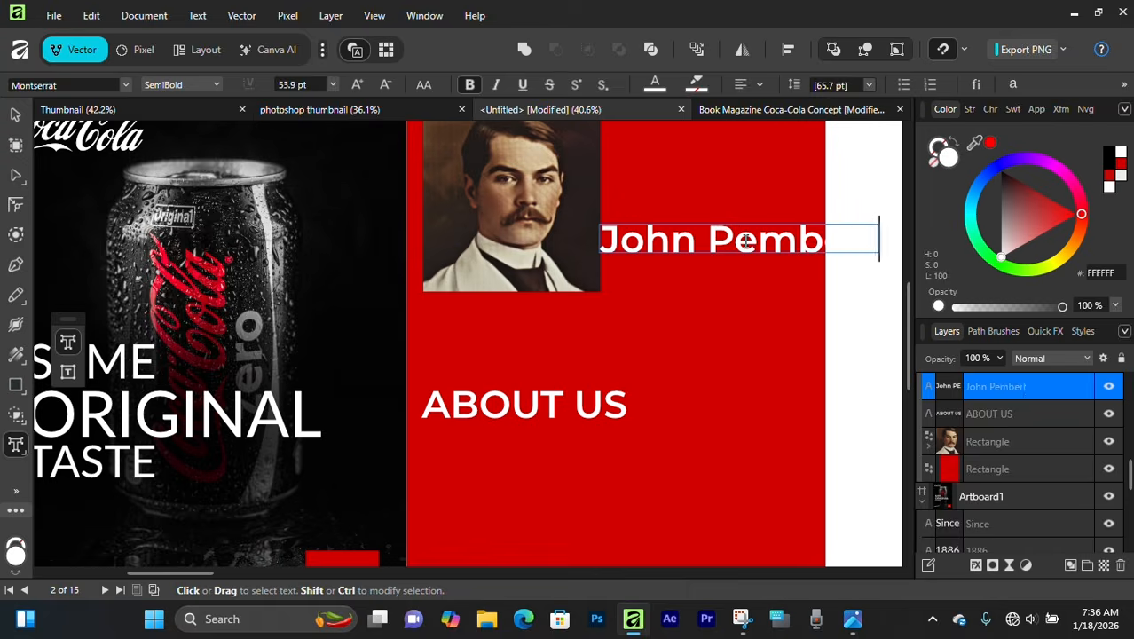
{"action": "type", "text": "om"}
{"action": "key", "text": "Escape"}
{"action": "key", "text": "v"}
Shrink the name text to about 30.3 pt beside the portrait and correct its spelling to John Pemberton
{"action": "left_click_drag", "start_coordinate": [479, 249], "coordinate": [681, 272]}
{"action": "left_click_drag", "start_coordinate": [581, 265], "coordinate": [591, 271]}
{"action": "double_click", "coordinate": [676, 274]}
{"action": "left_click_drag", "start_coordinate": [672, 274], "coordinate": [692, 273]}
{"action": "type", "text": "n"}
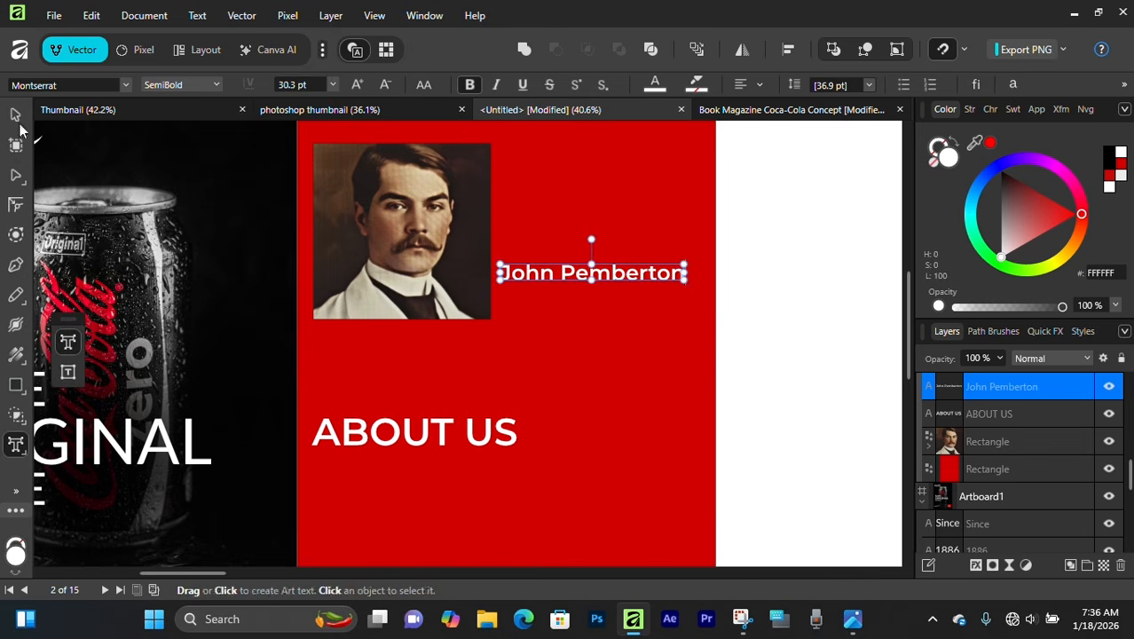
{"action": "left_click", "coordinate": [16, 115]}
{"action": "scroll", "coordinate": [563, 262], "scroll_direction": "down", "scroll_amount": 1}
{"action": "scroll", "coordinate": [586, 259], "scroll_direction": "up", "scroll_amount": 2}
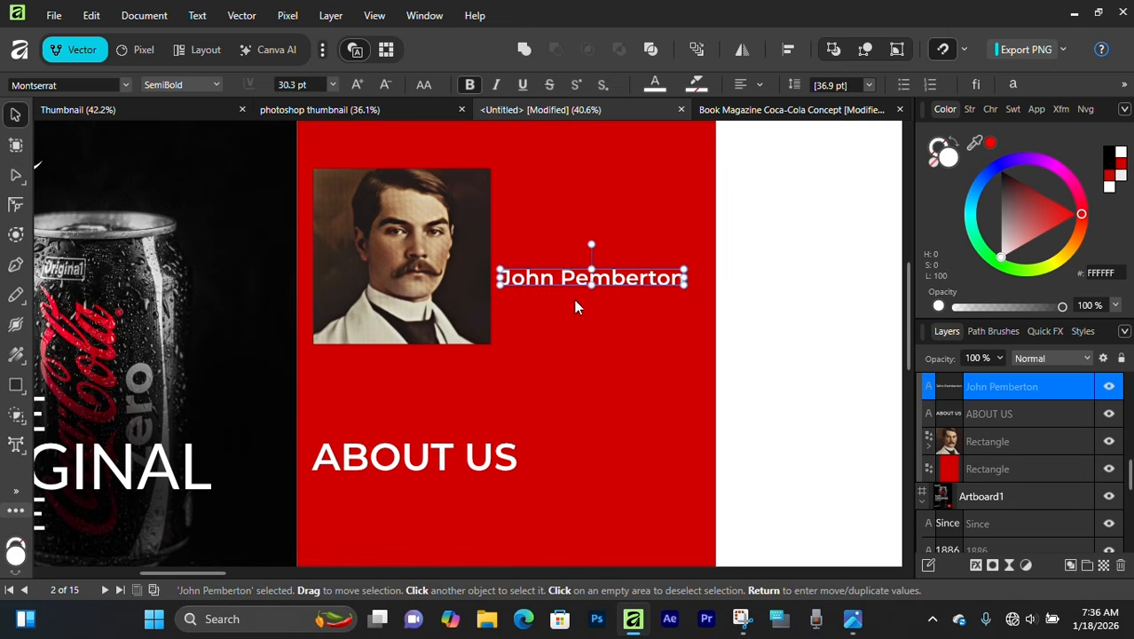
{"action": "scroll", "coordinate": [559, 293], "scroll_direction": "down", "scroll_amount": 1}
Duplicate the name text directly below itself and retype the copy as Founder Of Coca-Cola
{"action": "left_click_drag", "start_coordinate": [557, 230], "coordinate": [556, 250]}
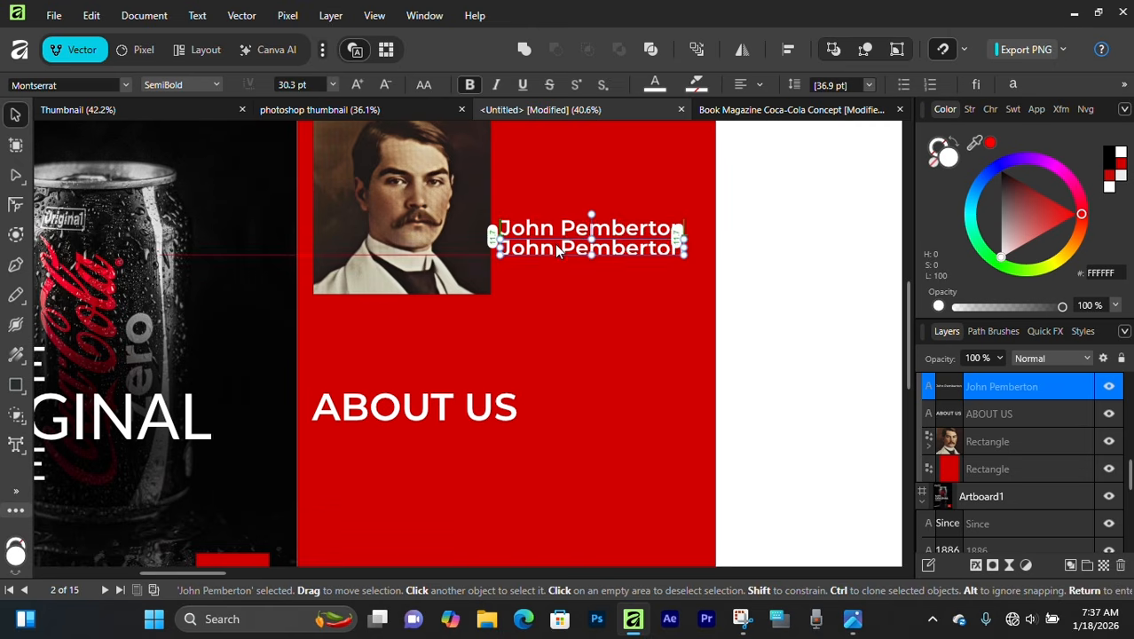
{"action": "scroll", "coordinate": [556, 250], "scroll_direction": "up", "scroll_amount": 3}
{"action": "double_click", "coordinate": [545, 250]}
{"action": "triple_click", "coordinate": [546, 250]}
{"action": "type", "text": "Founder Of"}
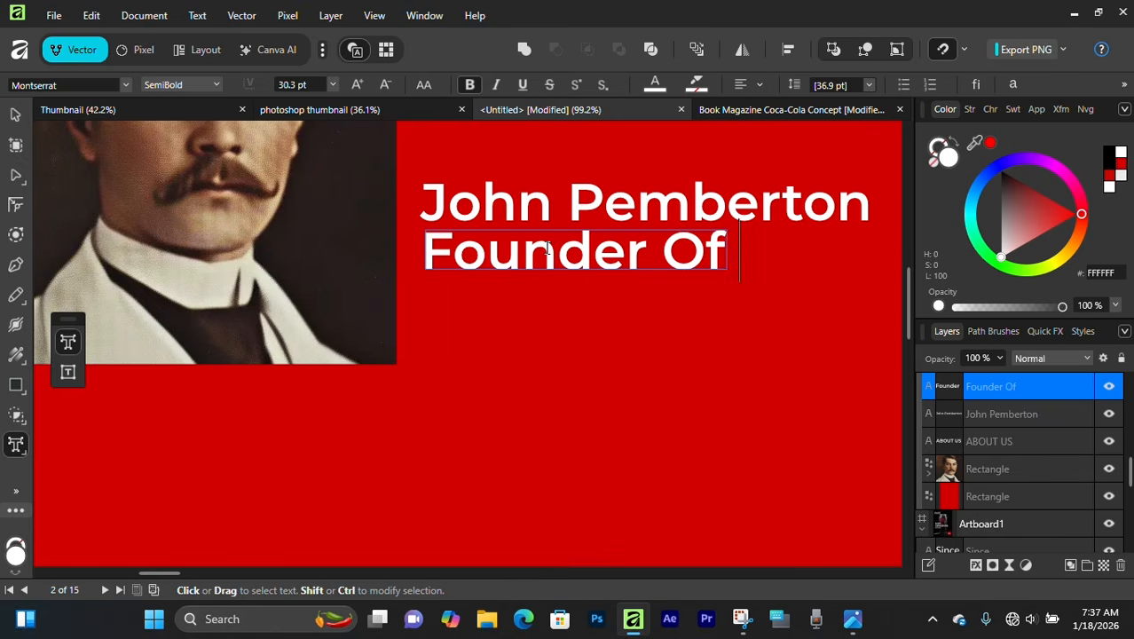
{"action": "type", "text": " Coca-Cola"}
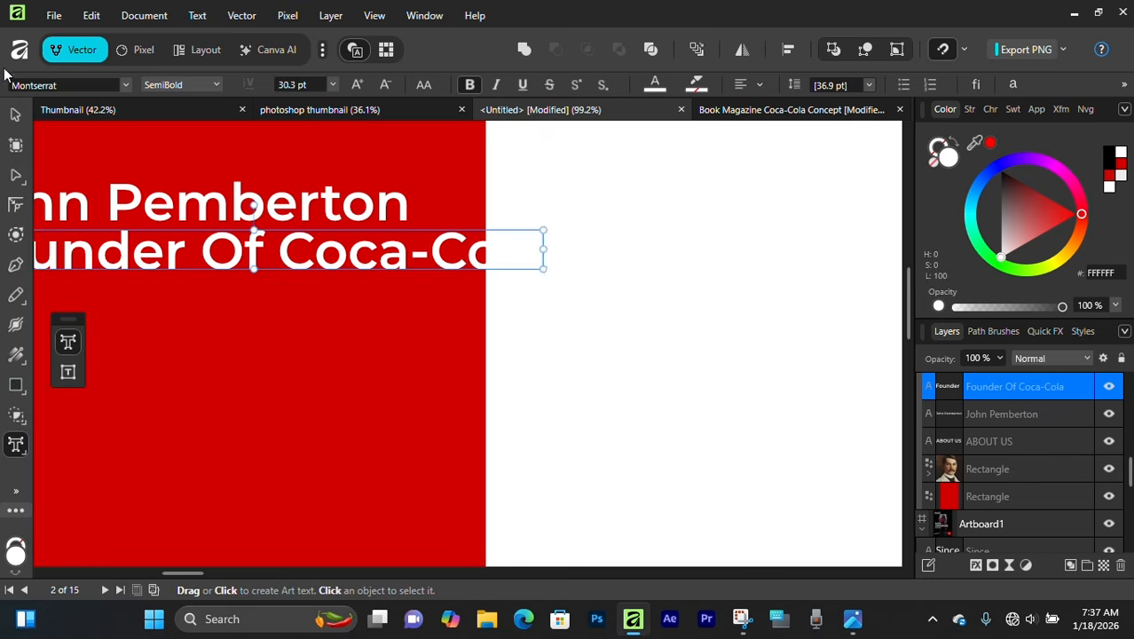
Reduce the Founder Of Coca-Cola line to about 14.5 pt, left-aligned beneath the name, and deselect it
{"action": "left_click", "coordinate": [15, 115]}
{"action": "left_click_drag", "start_coordinate": [275, 229], "coordinate": [534, 261]}
{"action": "left_click_drag", "start_coordinate": [802, 280], "coordinate": [504, 274]}
{"action": "scroll", "coordinate": [385, 287], "scroll_direction": "down", "scroll_amount": 4}
{"action": "left_click_drag", "start_coordinate": [397, 366], "coordinate": [590, 467]}
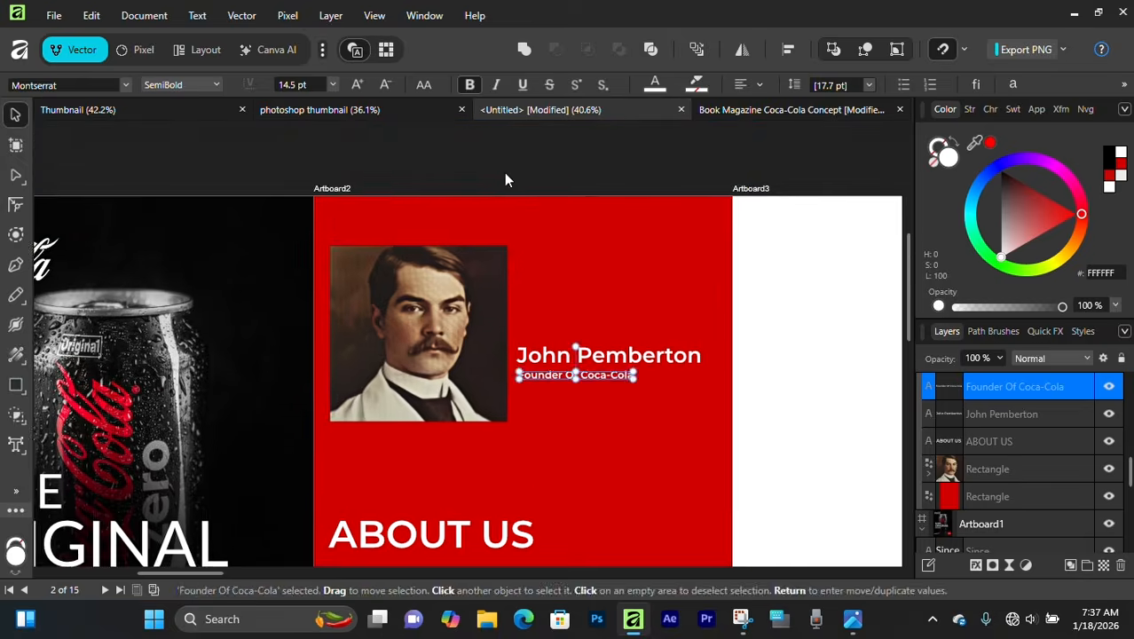
{"action": "left_click", "coordinate": [506, 177]}
Set the ABOUT US heading's font weight to Bold
{"action": "left_click_drag", "start_coordinate": [559, 504], "coordinate": [689, 306]}
{"action": "left_click", "coordinate": [545, 325]}
{"action": "left_click_drag", "start_coordinate": [588, 338], "coordinate": [543, 324]}
{"action": "left_click", "coordinate": [543, 346]}
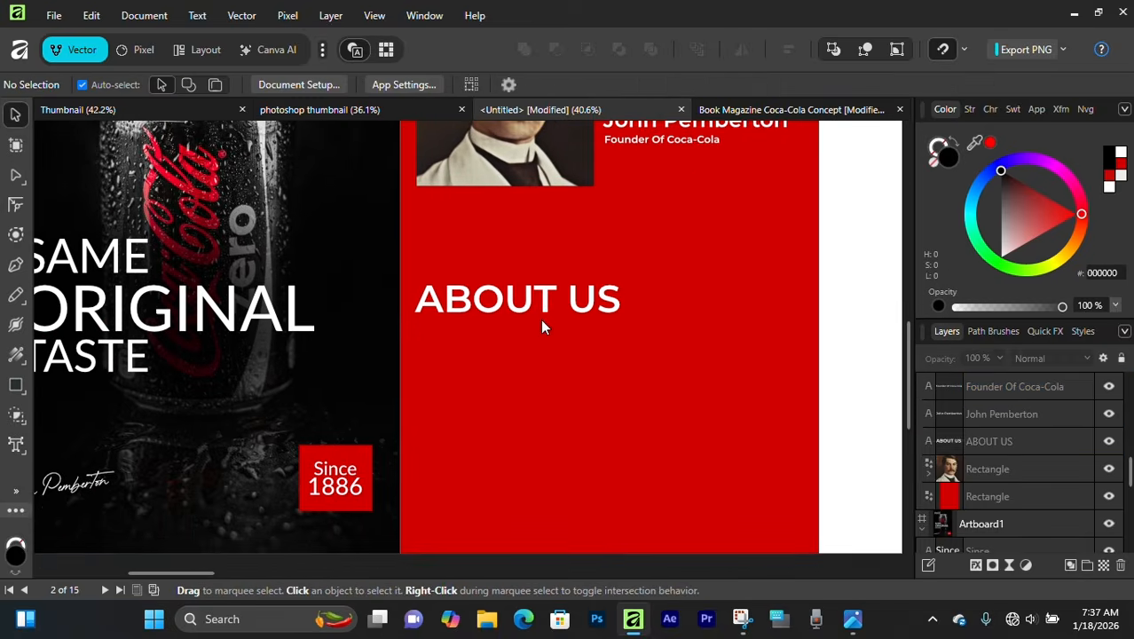
{"action": "left_click", "coordinate": [532, 304]}
{"action": "scroll", "coordinate": [530, 318], "scroll_direction": "up", "scroll_amount": 2}
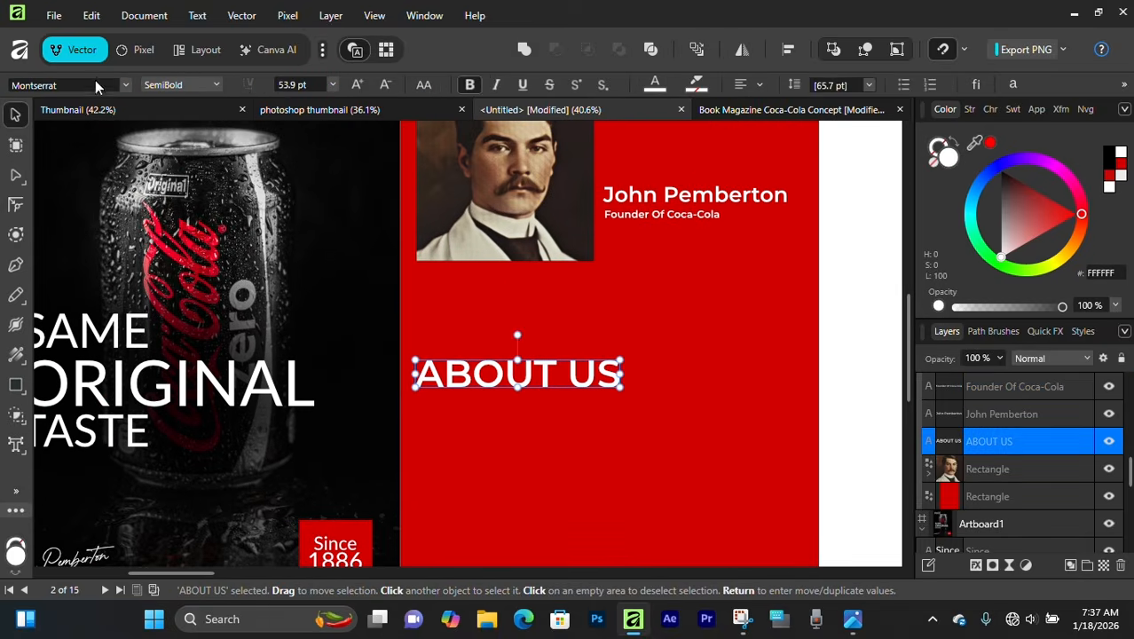
{"action": "left_click", "coordinate": [211, 86]}
{"action": "left_click", "coordinate": [169, 295]}
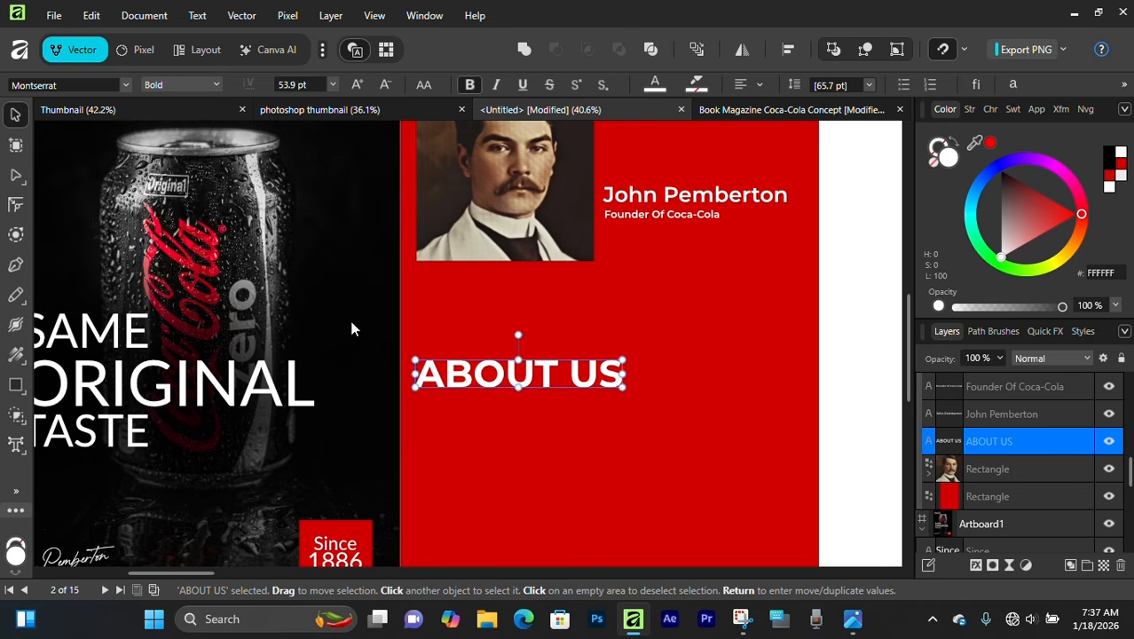
Duplicate the ABOUT US heading directly below itself, set the copy's font weight to Regular, and deselect it
{"action": "scroll", "coordinate": [475, 337], "scroll_direction": "down", "scroll_amount": 2}
{"action": "left_click_drag", "start_coordinate": [528, 303], "coordinate": [469, 371]}
{"action": "scroll", "coordinate": [533, 337], "scroll_direction": "up", "scroll_amount": 2}
{"action": "left_click", "coordinate": [211, 84]}
{"action": "left_click", "coordinate": [175, 178]}
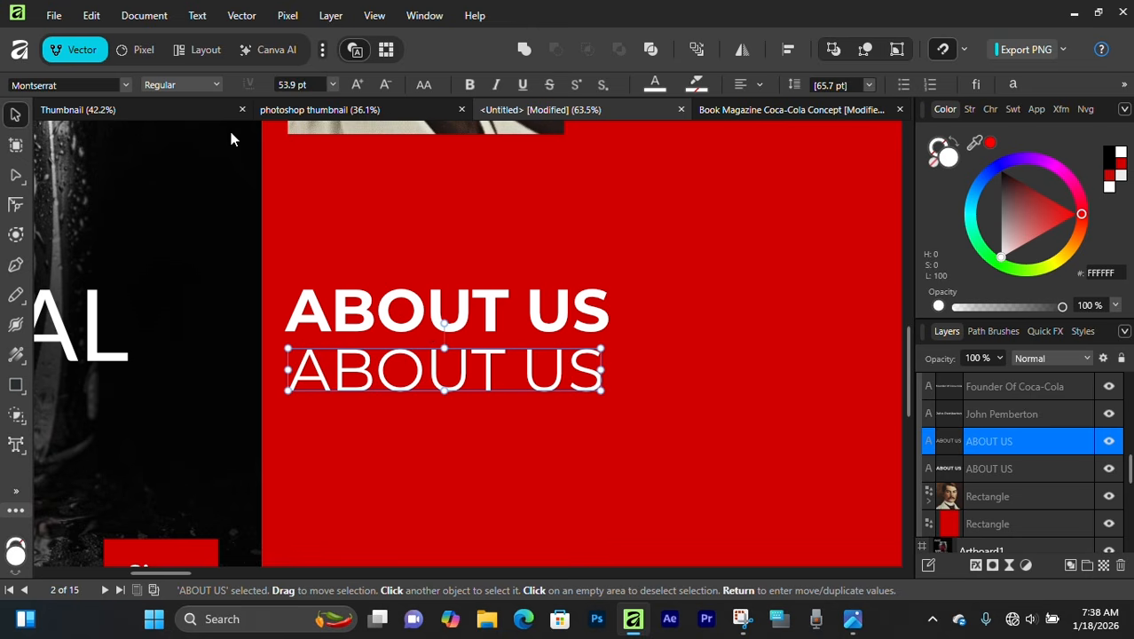
{"action": "scroll", "coordinate": [458, 404], "scroll_direction": "down", "scroll_amount": 4}
{"action": "scroll", "coordinate": [464, 398], "scroll_direction": "down", "scroll_amount": 1}
{"action": "left_click", "coordinate": [413, 508]}
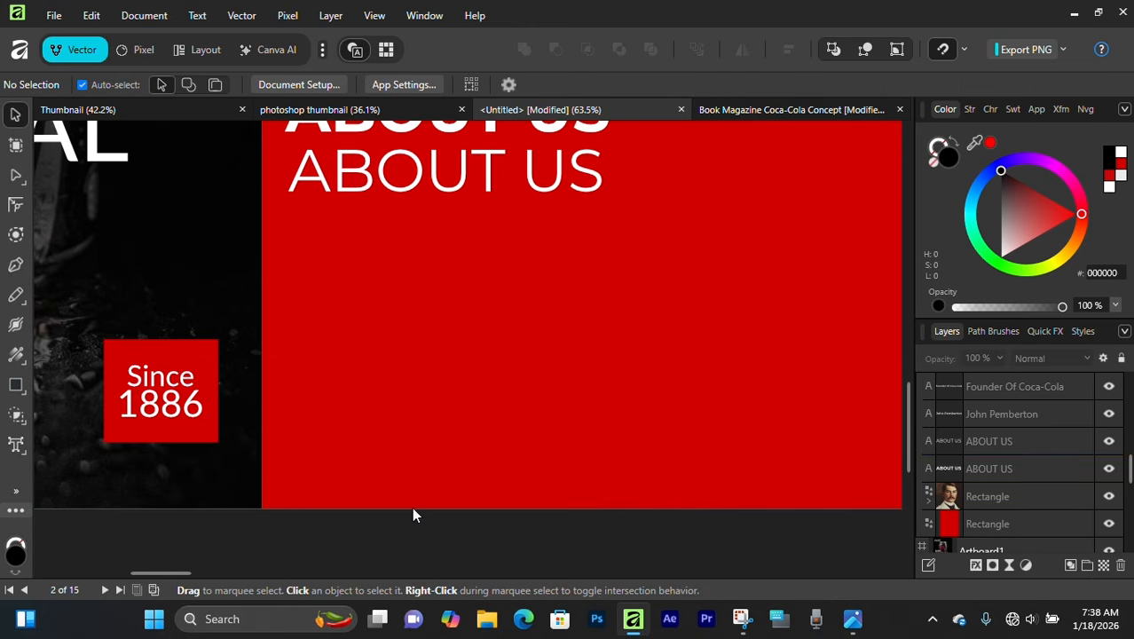
{"action": "scroll", "coordinate": [428, 435], "scroll_direction": "up", "scroll_amount": 3}
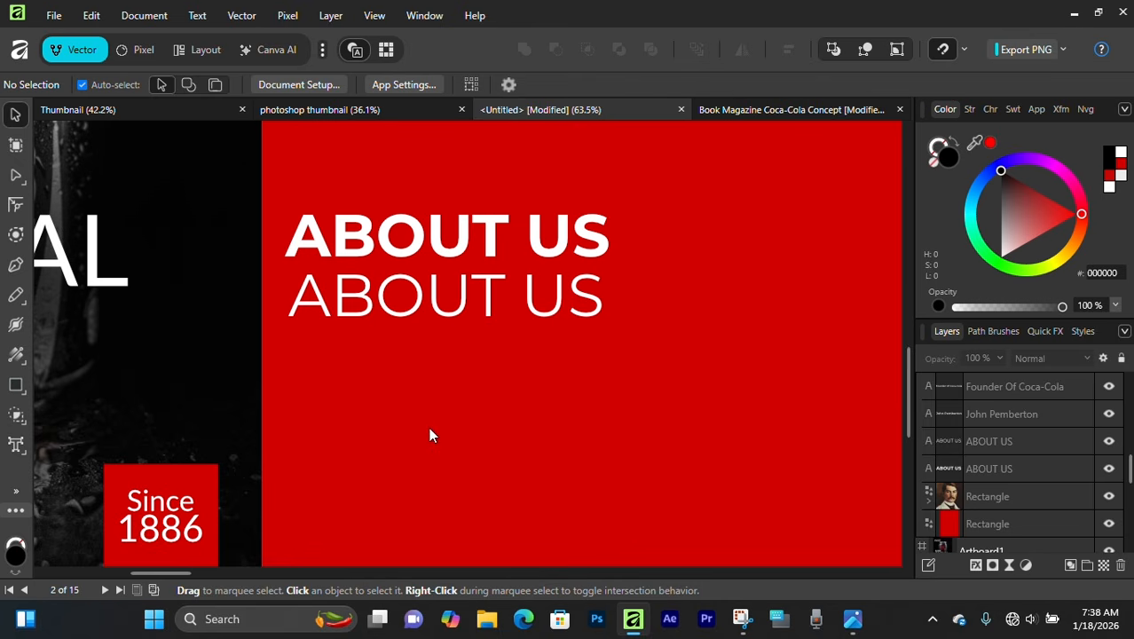
Replace the duplicated heading's text with the Coca-Cola introduction paragraph copied from the Book Magazine Coca-Cola Concept document
{"action": "scroll", "coordinate": [458, 325], "scroll_direction": "up", "scroll_amount": 1}
{"action": "double_click", "coordinate": [461, 350]}
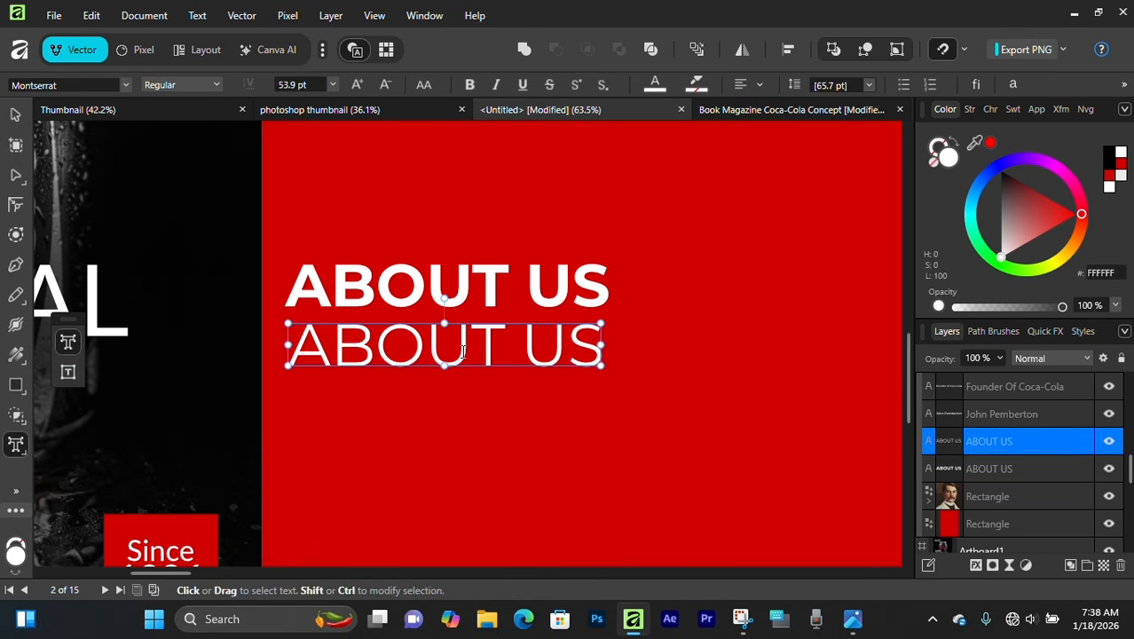
{"action": "left_click", "coordinate": [14, 114]}
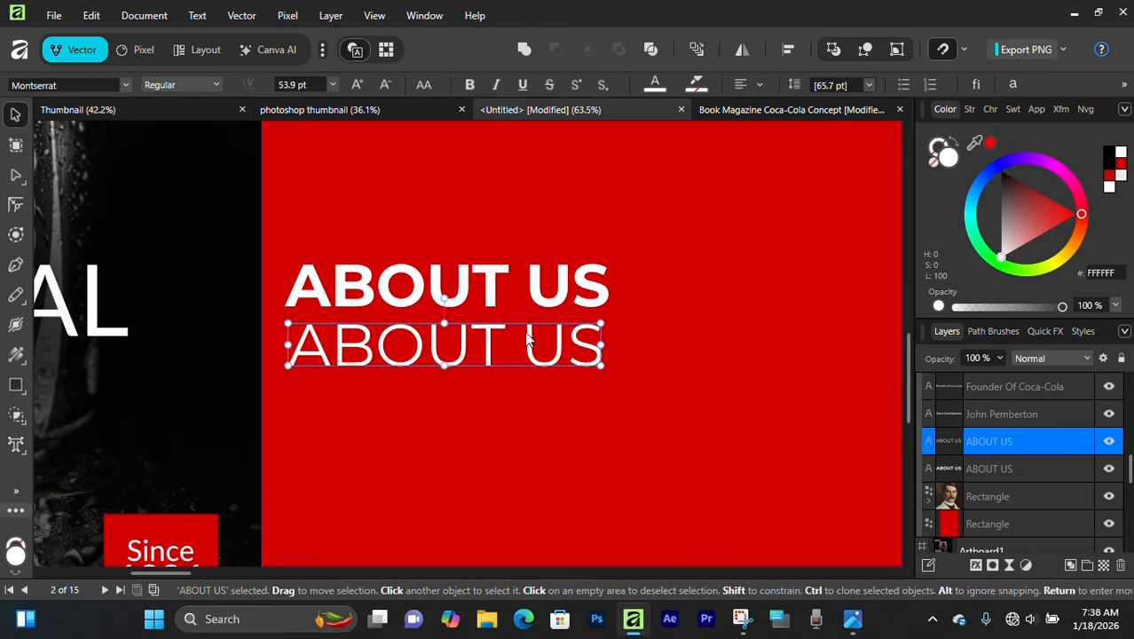
{"action": "left_click", "coordinate": [728, 111]}
{"action": "left_click", "coordinate": [506, 289]}
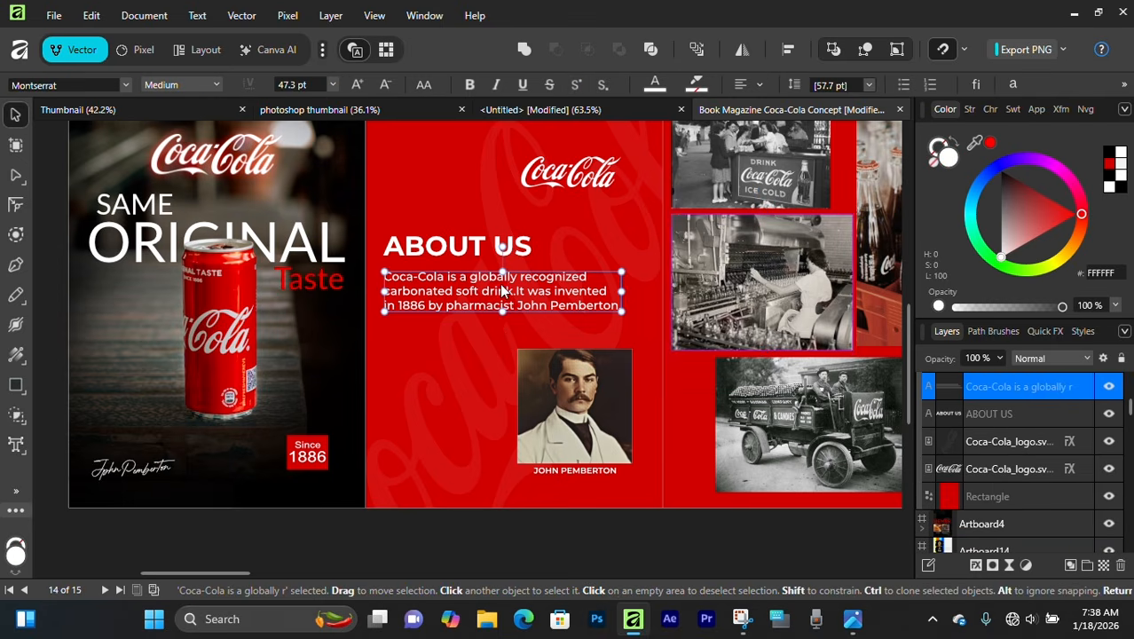
{"action": "double_click", "coordinate": [506, 288]}
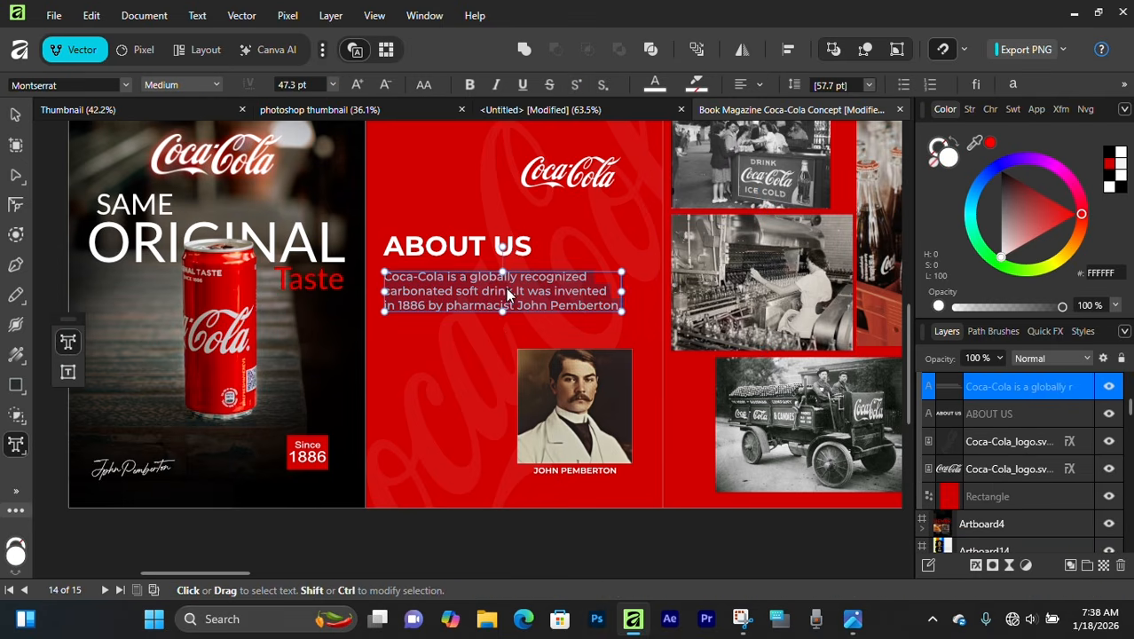
{"action": "right_click", "coordinate": [505, 288]}
{"action": "left_click", "coordinate": [550, 344]}
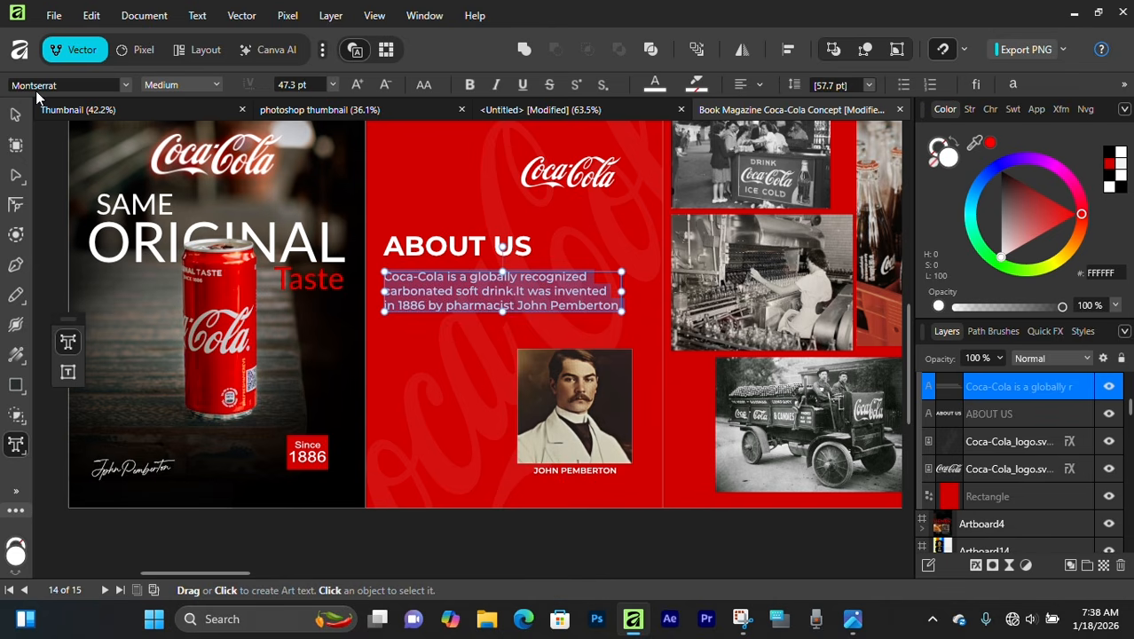
{"action": "left_click", "coordinate": [15, 114]}
{"action": "scroll", "coordinate": [432, 230], "scroll_direction": "up", "scroll_amount": 2}
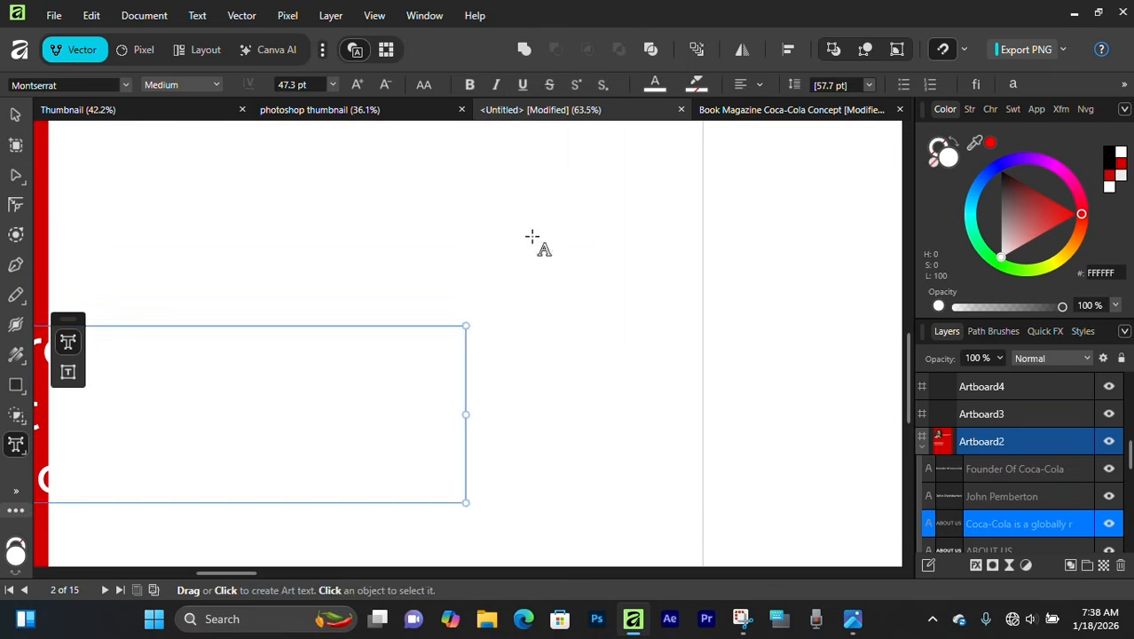
{"action": "left_click", "coordinate": [16, 114]}
Shrink the introduction paragraph to about 26.3 pt, left-aligned beneath the ABOUT US heading within the red page, and deselect it
{"action": "left_click_drag", "start_coordinate": [180, 401], "coordinate": [973, 341]}
{"action": "scroll", "coordinate": [541, 372], "scroll_direction": "down", "scroll_amount": 2}
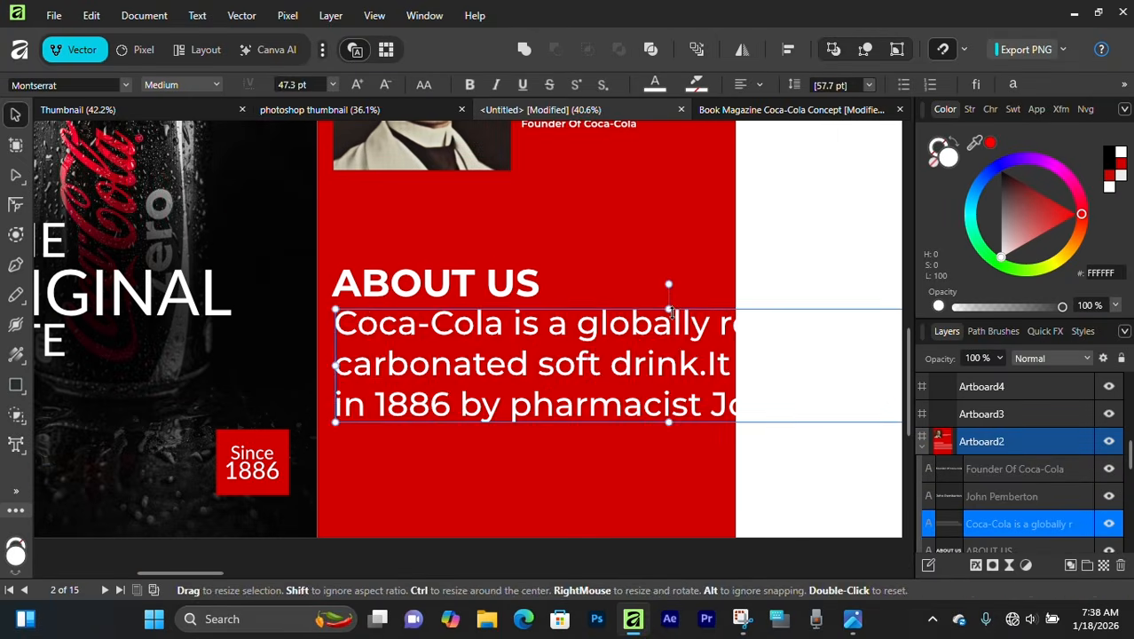
{"action": "left_click_drag", "start_coordinate": [671, 313], "coordinate": [672, 375]}
{"action": "left_click_drag", "start_coordinate": [692, 403], "coordinate": [507, 344]}
{"action": "left_click_drag", "start_coordinate": [630, 364], "coordinate": [672, 382]}
{"action": "scroll", "coordinate": [542, 370], "scroll_direction": "down", "scroll_amount": 2}
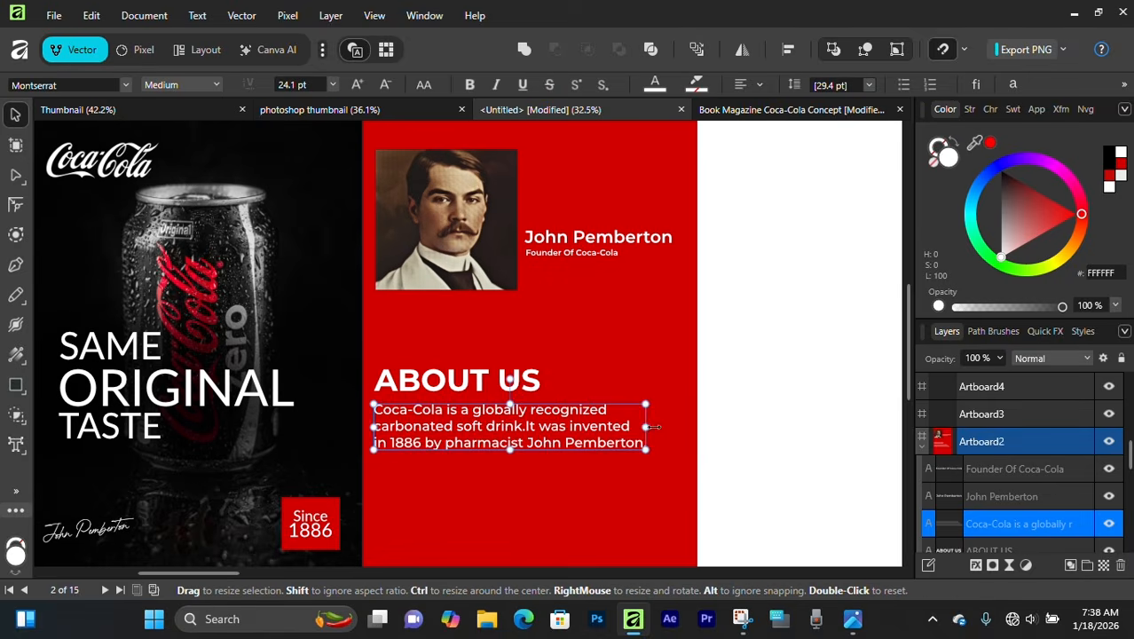
{"action": "left_click_drag", "start_coordinate": [652, 427], "coordinate": [671, 429]}
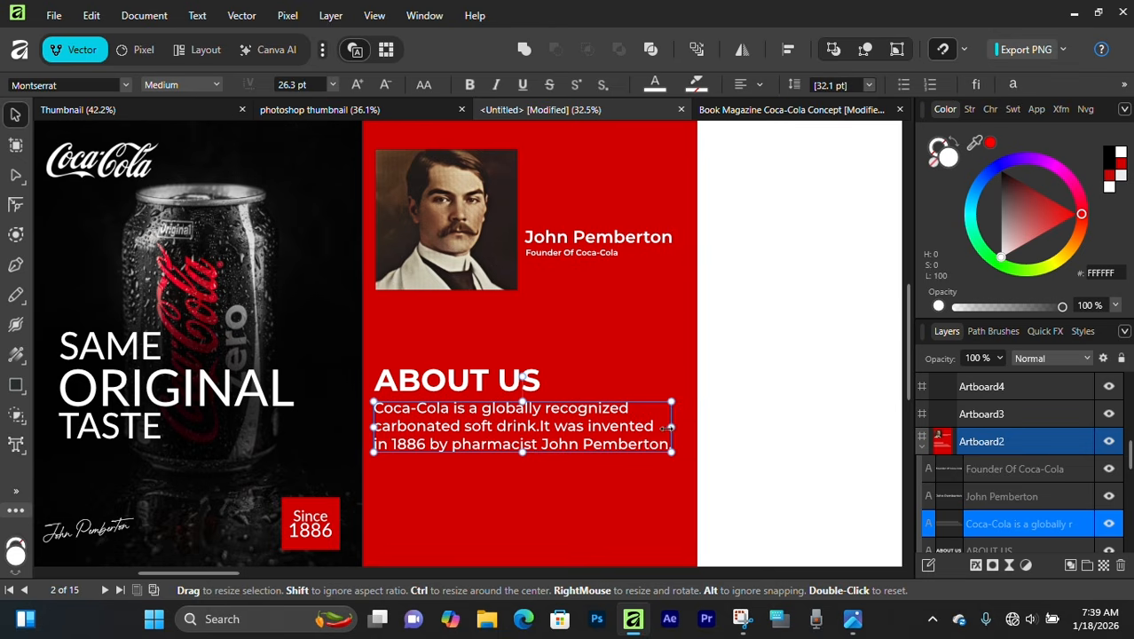
{"action": "scroll", "coordinate": [518, 426], "scroll_direction": "down", "scroll_amount": 2}
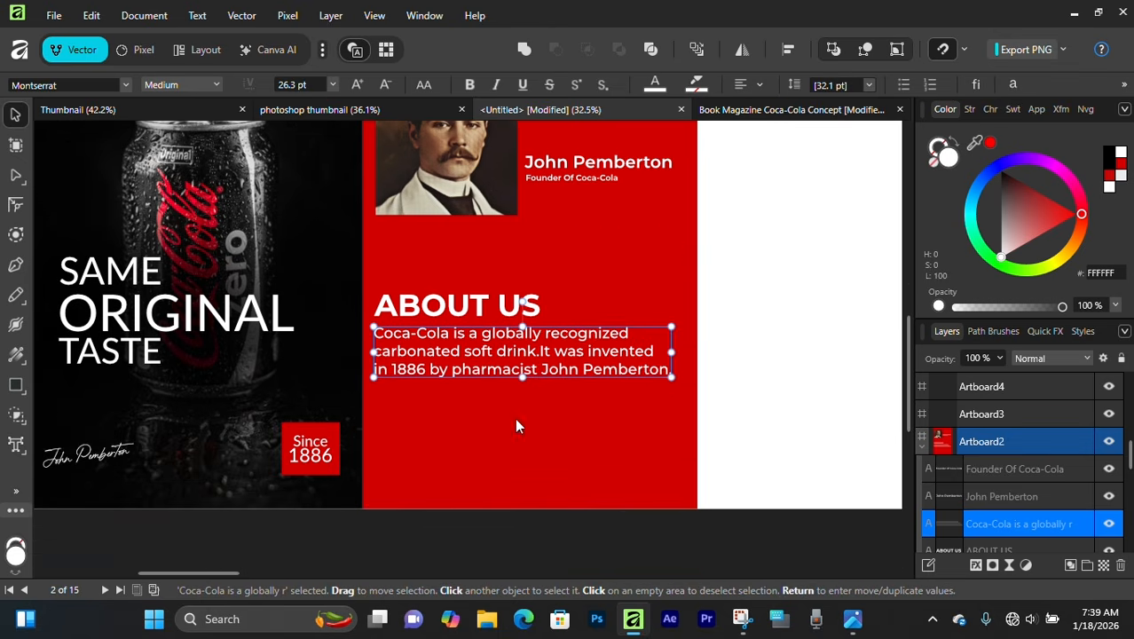
{"action": "left_click", "coordinate": [488, 539]}
Duplicate the white Coca-Cola logo from the cover onto the red page, centered below the introduction paragraph
{"action": "scroll", "coordinate": [471, 338], "scroll_direction": "down", "scroll_amount": 4}
{"action": "scroll", "coordinate": [471, 337], "scroll_direction": "up", "scroll_amount": 4}
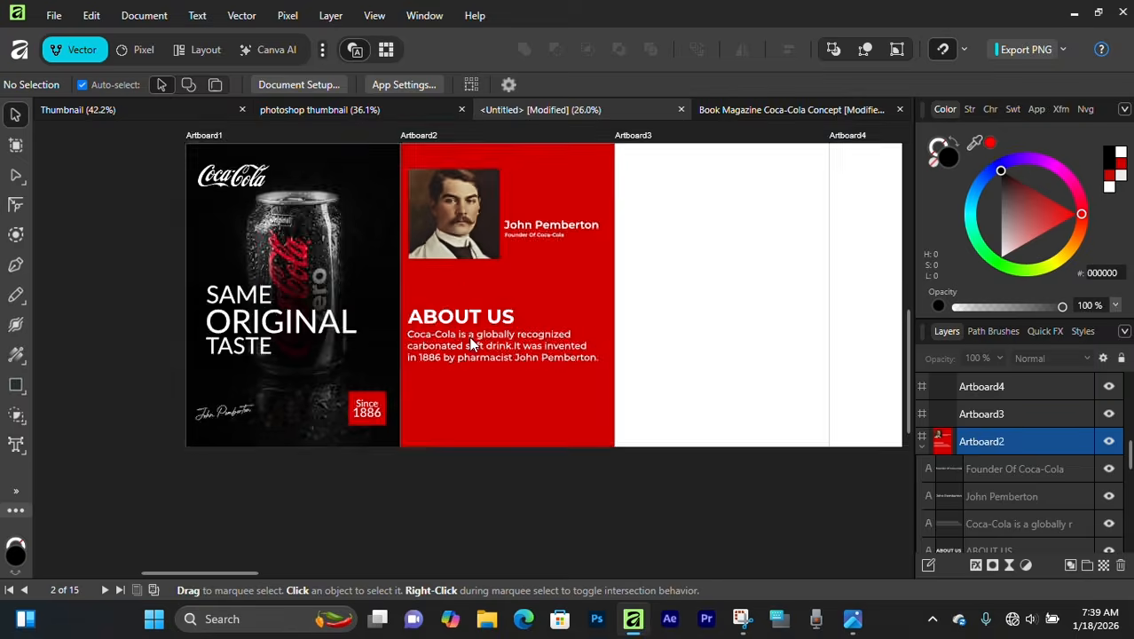
{"action": "scroll", "coordinate": [471, 342], "scroll_direction": "down", "scroll_amount": 2}
{"action": "scroll", "coordinate": [471, 343], "scroll_direction": "up", "scroll_amount": 2}
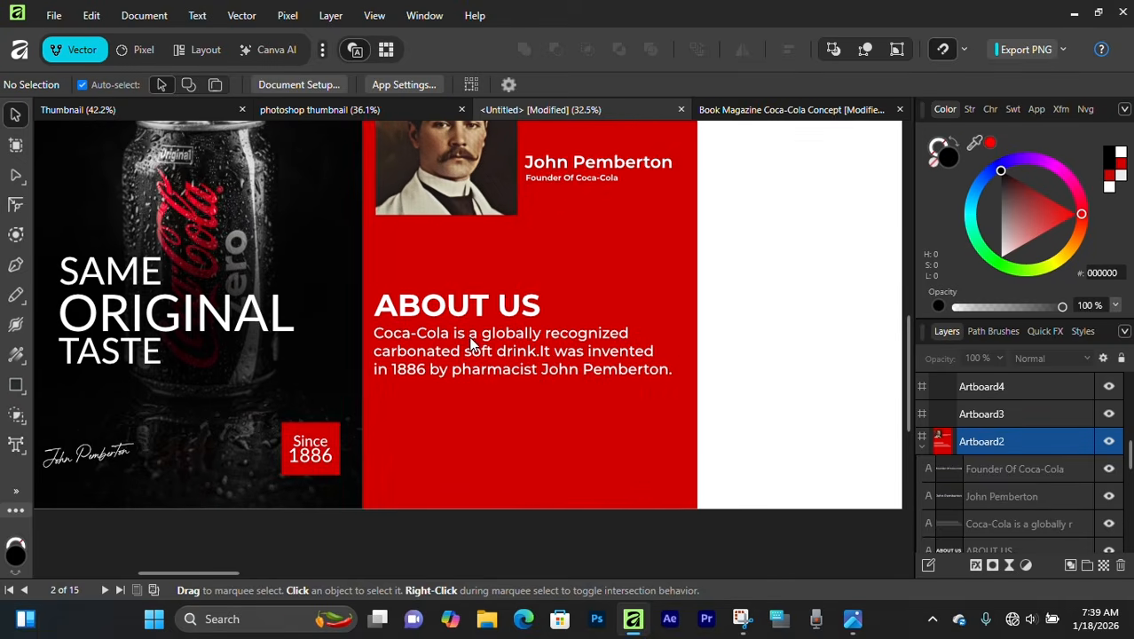
{"action": "left_click_drag", "start_coordinate": [451, 414], "coordinate": [512, 362]}
{"action": "scroll", "coordinate": [458, 362], "scroll_direction": "up", "scroll_amount": 1}
{"action": "left_click", "coordinate": [191, 195]}
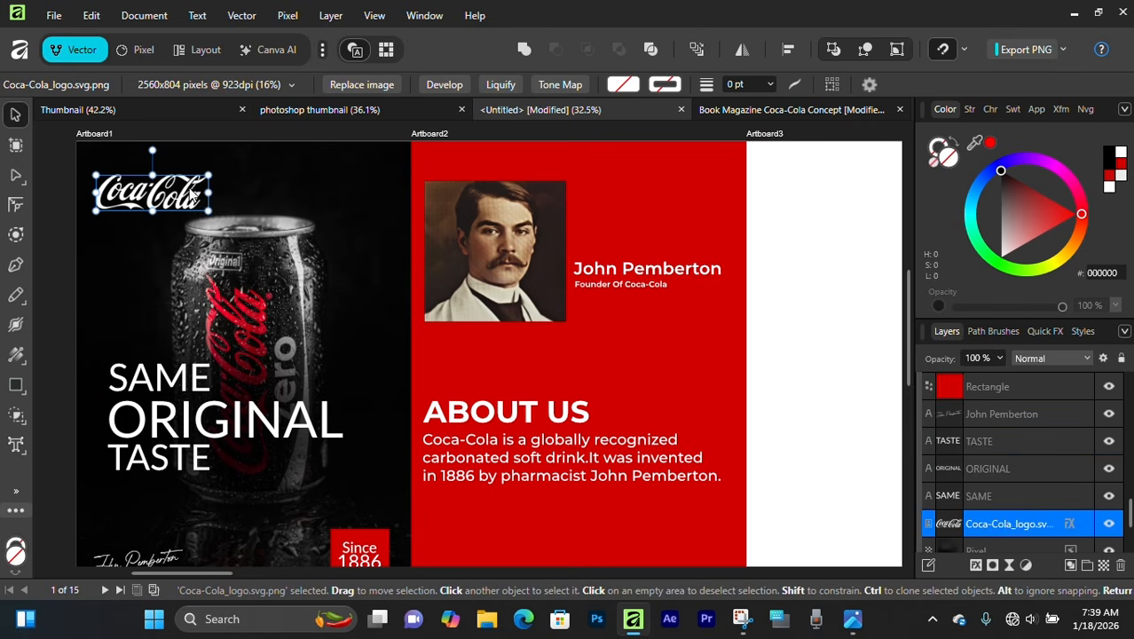
{"action": "left_click_drag", "start_coordinate": [169, 197], "coordinate": [599, 513]}
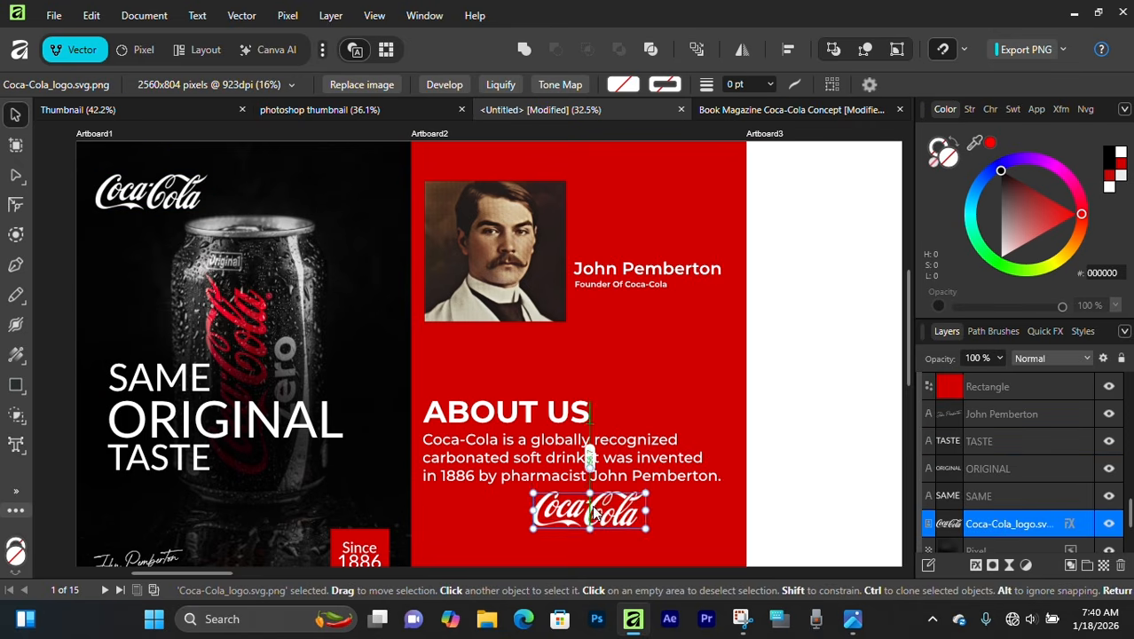
{"action": "scroll", "coordinate": [581, 465], "scroll_direction": "down", "scroll_amount": 2}
{"action": "scroll", "coordinate": [581, 466], "scroll_direction": "down", "scroll_amount": 1}
{"action": "left_click_drag", "start_coordinate": [597, 402], "coordinate": [599, 439]}
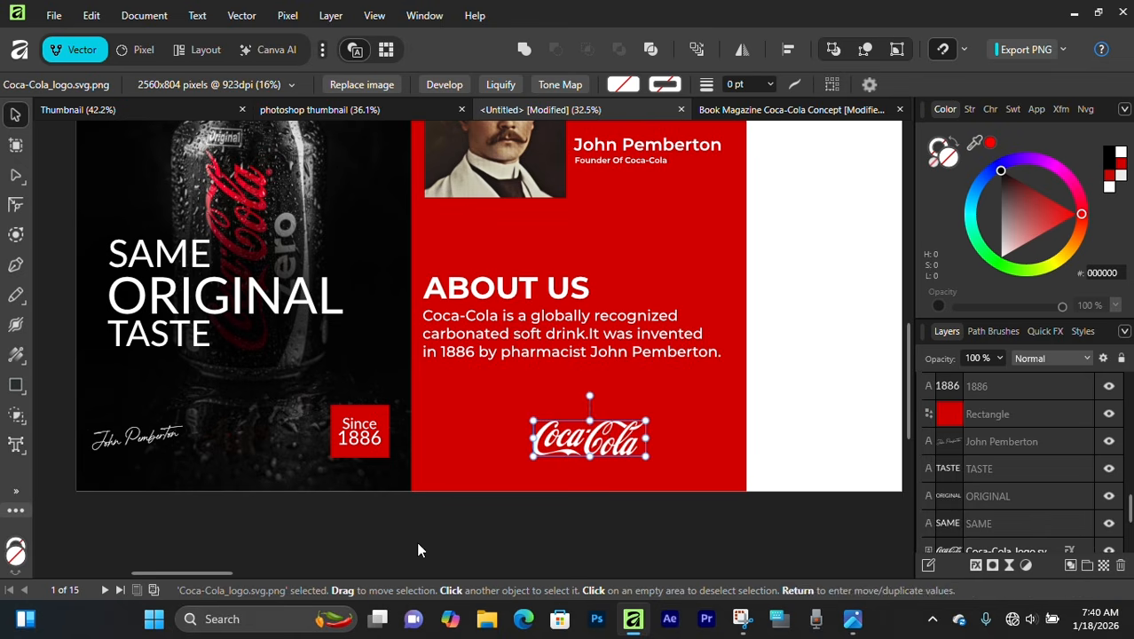
{"action": "key", "text": "space"}
{"action": "left_click_drag", "start_coordinate": [753, 414], "coordinate": [437, 475]}
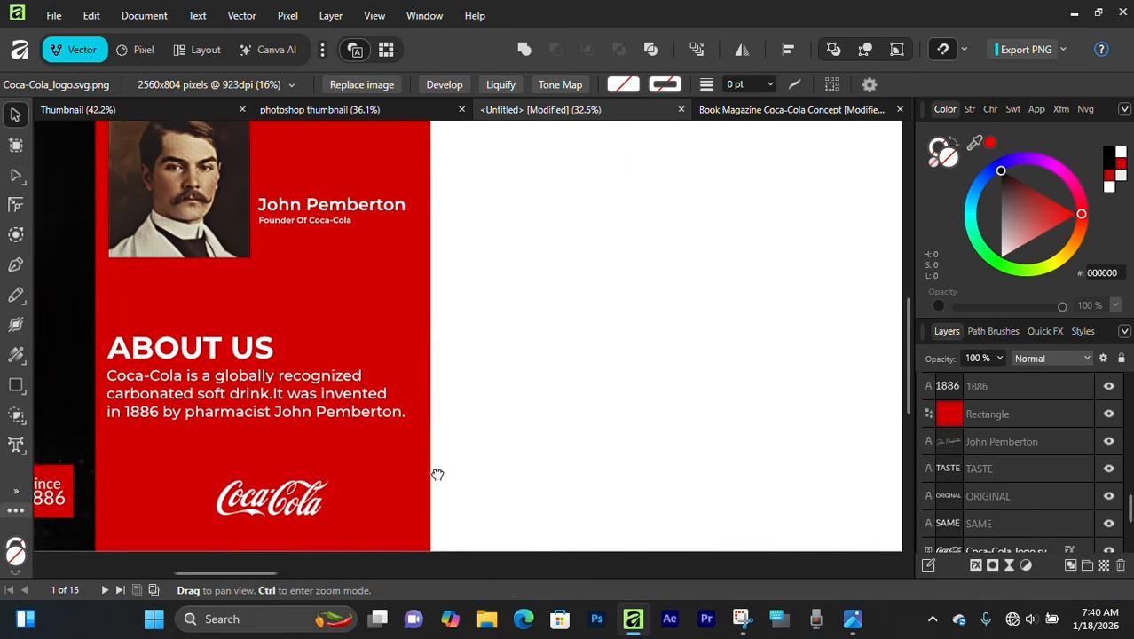
{"action": "left_click_drag", "start_coordinate": [298, 458], "coordinate": [341, 441]}
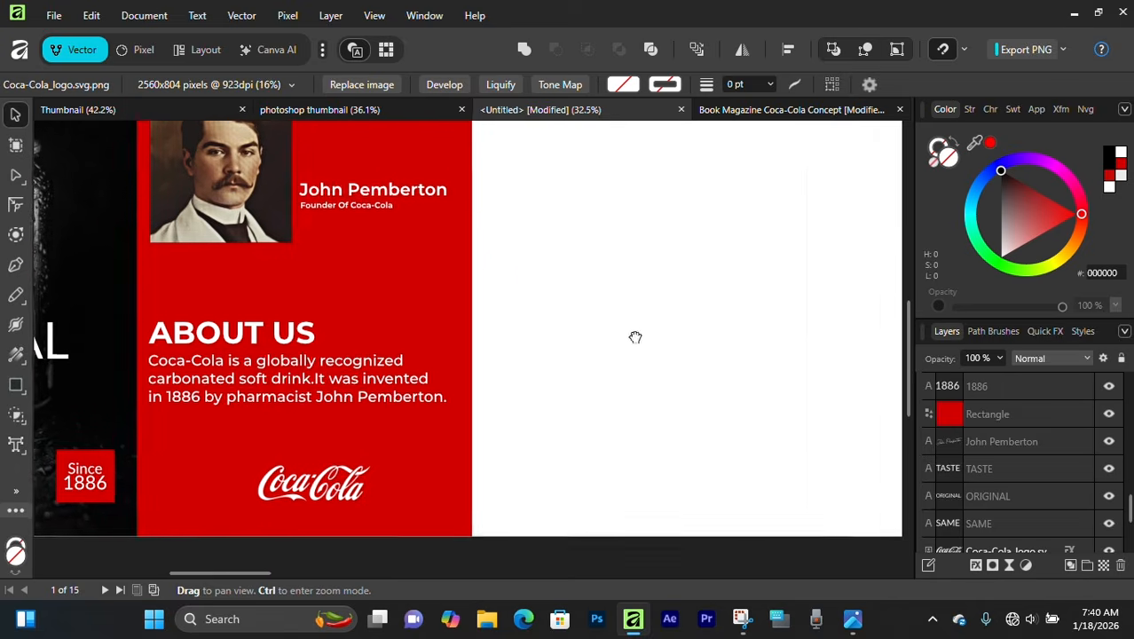
{"action": "scroll", "coordinate": [526, 395], "scroll_direction": "down", "scroll_amount": 2}
{"action": "left_click_drag", "start_coordinate": [636, 337], "coordinate": [609, 355]}
{"action": "key", "text": "space"}
{"action": "scroll", "coordinate": [526, 477], "scroll_direction": "up", "scroll_amount": 1}
{"action": "left_click", "coordinate": [526, 479]}
{"action": "scroll", "coordinate": [628, 293], "scroll_direction": "up", "scroll_amount": 1}
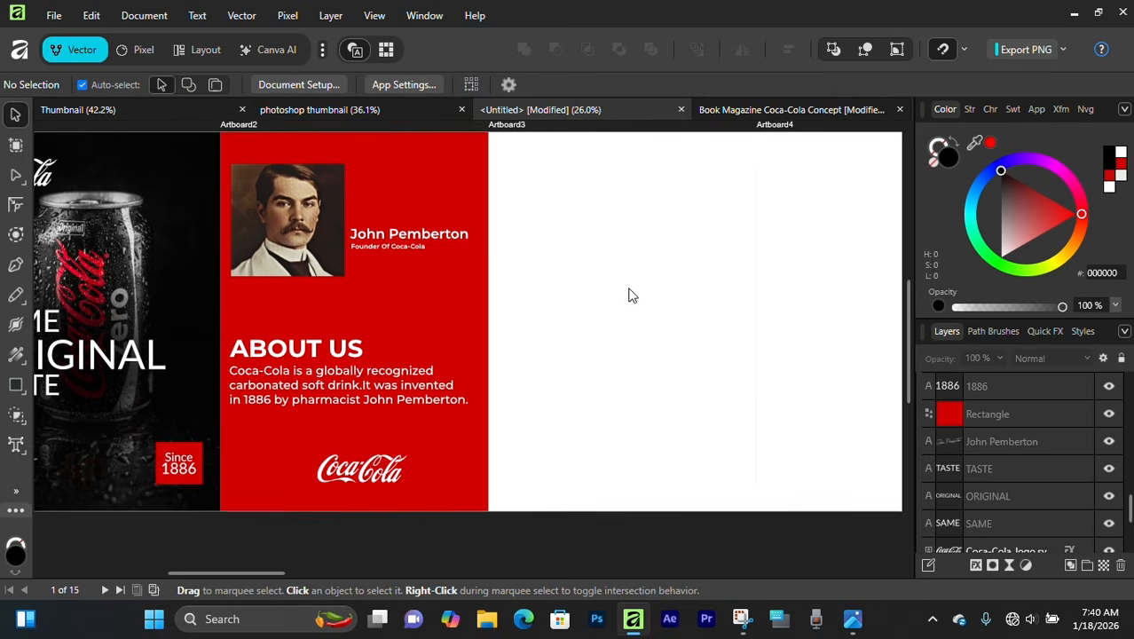
{"action": "scroll", "coordinate": [629, 291], "scroll_direction": "up", "scroll_amount": 1}
{"action": "key", "text": "space"}
{"action": "left_click_drag", "start_coordinate": [645, 281], "coordinate": [588, 286]}
{"action": "left_click", "coordinate": [249, 211]}
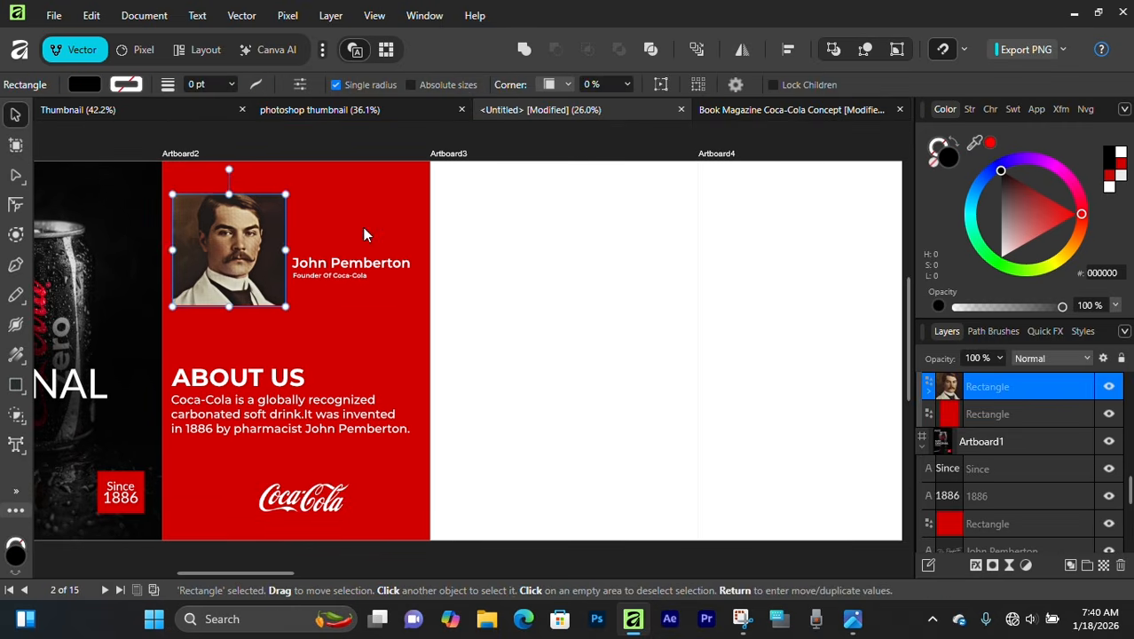
{"action": "left_click", "coordinate": [365, 230]}
{"action": "scroll", "coordinate": [515, 177], "scroll_direction": "up", "scroll_amount": 2}
{"action": "left_click", "coordinate": [547, 350]}
{"action": "scroll", "coordinate": [547, 352], "scroll_direction": "down", "scroll_amount": 1}
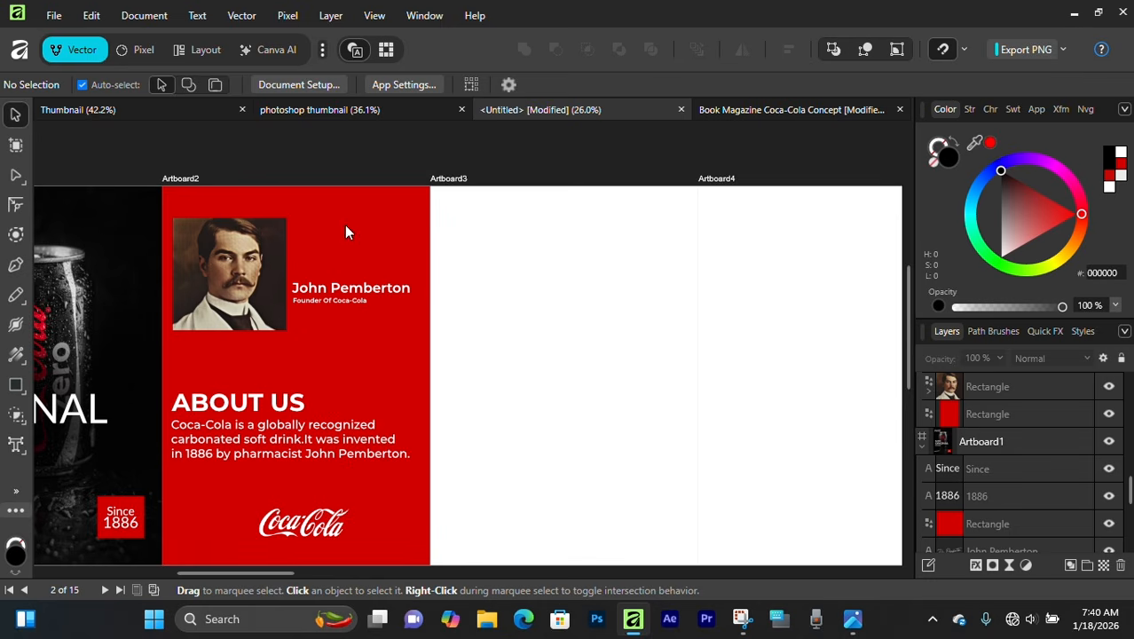
{"action": "scroll", "coordinate": [346, 232], "scroll_direction": "down", "scroll_amount": 1}
Duplicate the red background rectangle from Artboard2 so that the copy fills Artboard3, and deselect it
{"action": "left_click", "coordinate": [367, 208]}
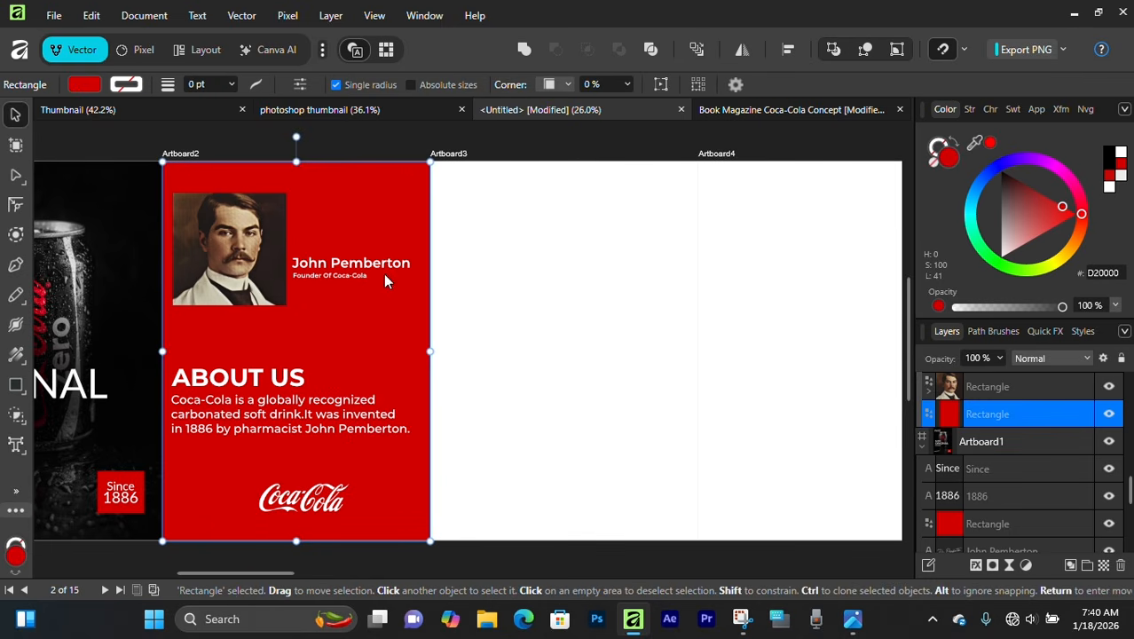
{"action": "scroll", "coordinate": [382, 202], "scroll_direction": "up", "scroll_amount": 3}
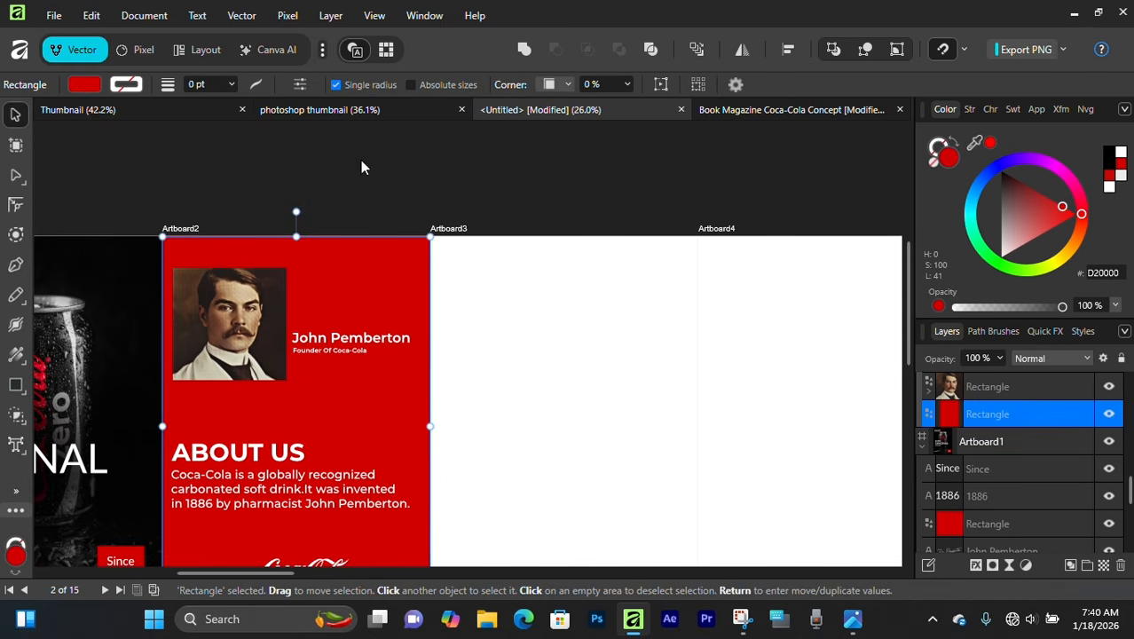
{"action": "left_click", "coordinate": [507, 365]}
{"action": "left_click", "coordinate": [272, 255]}
{"action": "scroll", "coordinate": [273, 256], "scroll_direction": "down", "scroll_amount": 4}
{"action": "scroll", "coordinate": [293, 248], "scroll_direction": "up", "scroll_amount": 2}
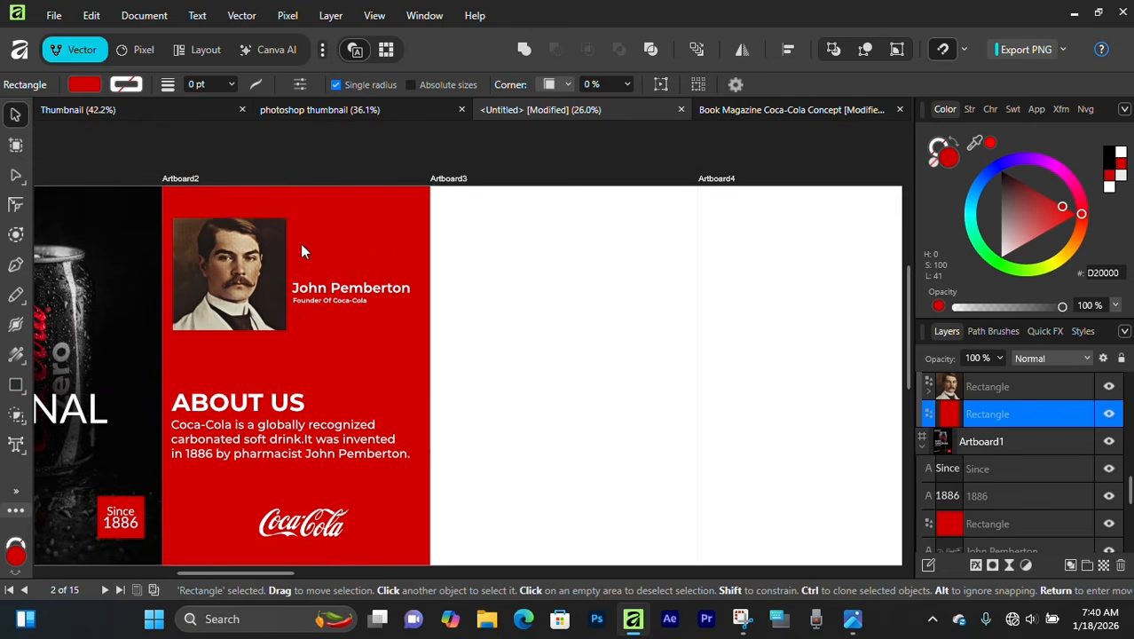
{"action": "left_click_drag", "start_coordinate": [357, 236], "coordinate": [614, 261]}
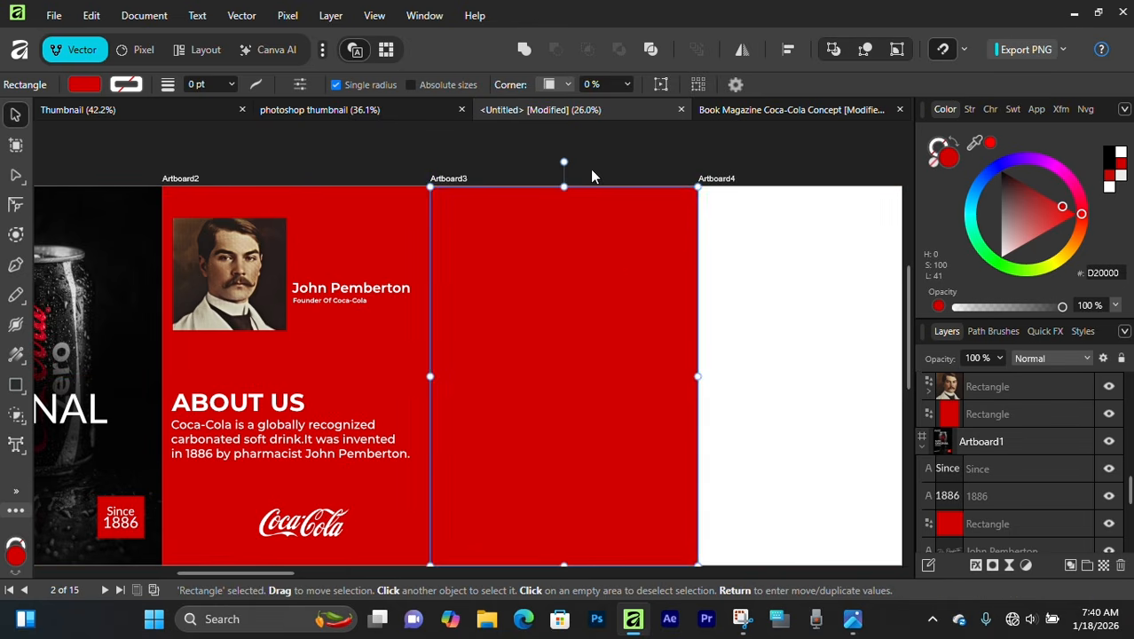
{"action": "left_click", "coordinate": [564, 135]}
Place the picture coca-cola-old-photos-small.jpg on the red Artboard3
{"action": "key", "text": "space"}
{"action": "left_click_drag", "start_coordinate": [478, 364], "coordinate": [545, 333]}
{"action": "left_click", "coordinate": [54, 15]}
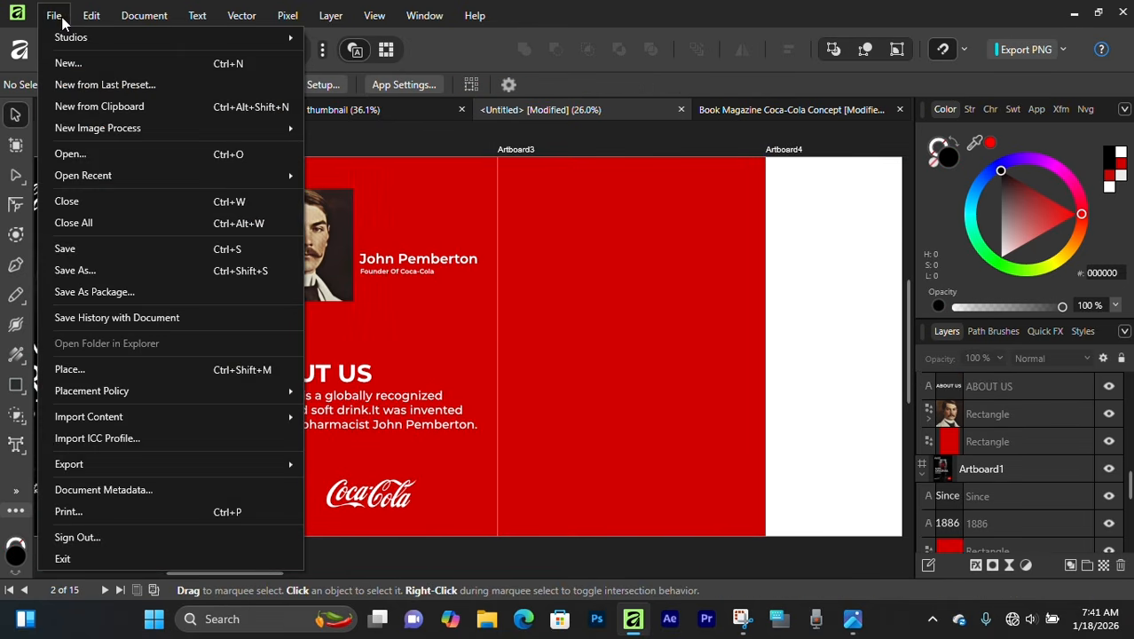
{"action": "left_click", "coordinate": [449, 157]}
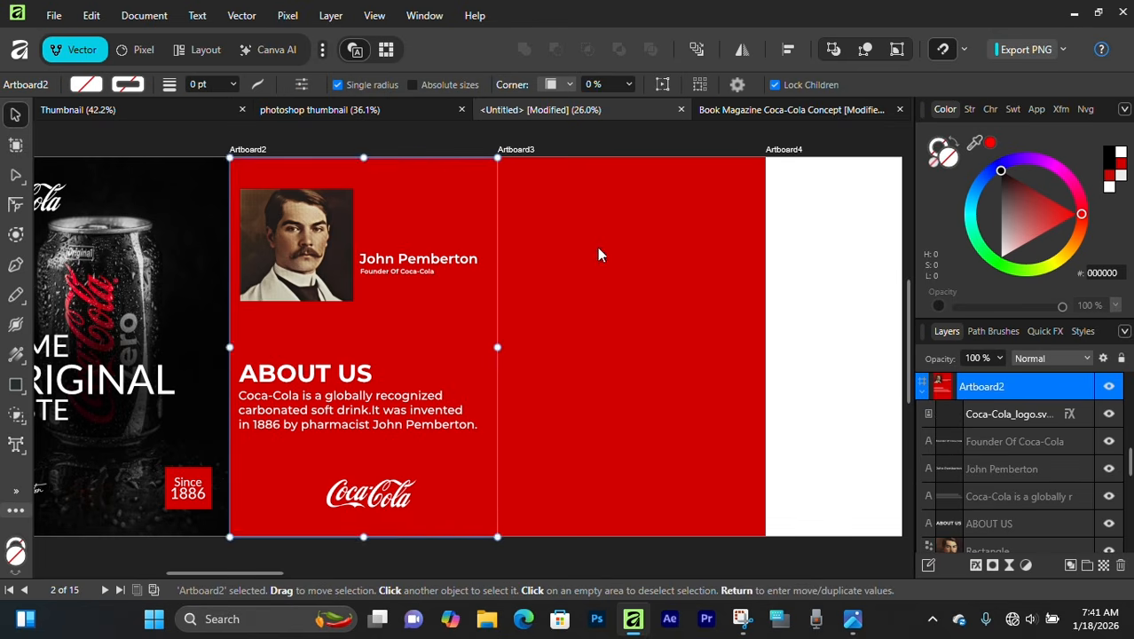
{"action": "left_click", "coordinate": [593, 147]}
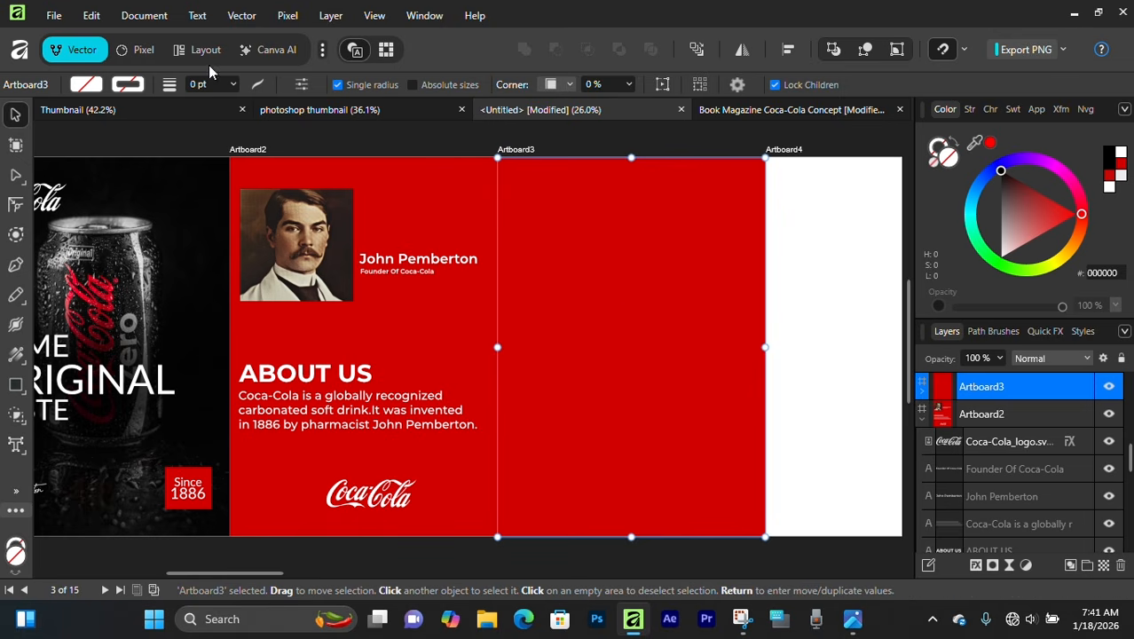
{"action": "left_click", "coordinate": [41, 17]}
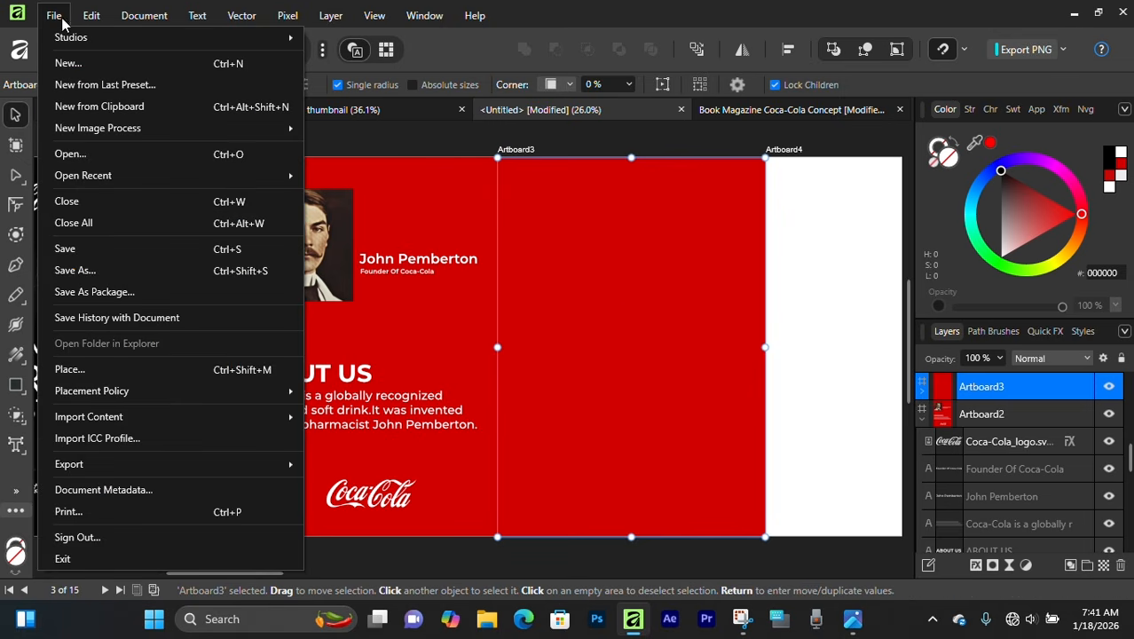
{"action": "left_click", "coordinate": [170, 374]}
{"action": "scroll", "coordinate": [444, 373], "scroll_direction": "down", "scroll_amount": 3}
{"action": "scroll", "coordinate": [444, 372], "scroll_direction": "up", "scroll_amount": 1}
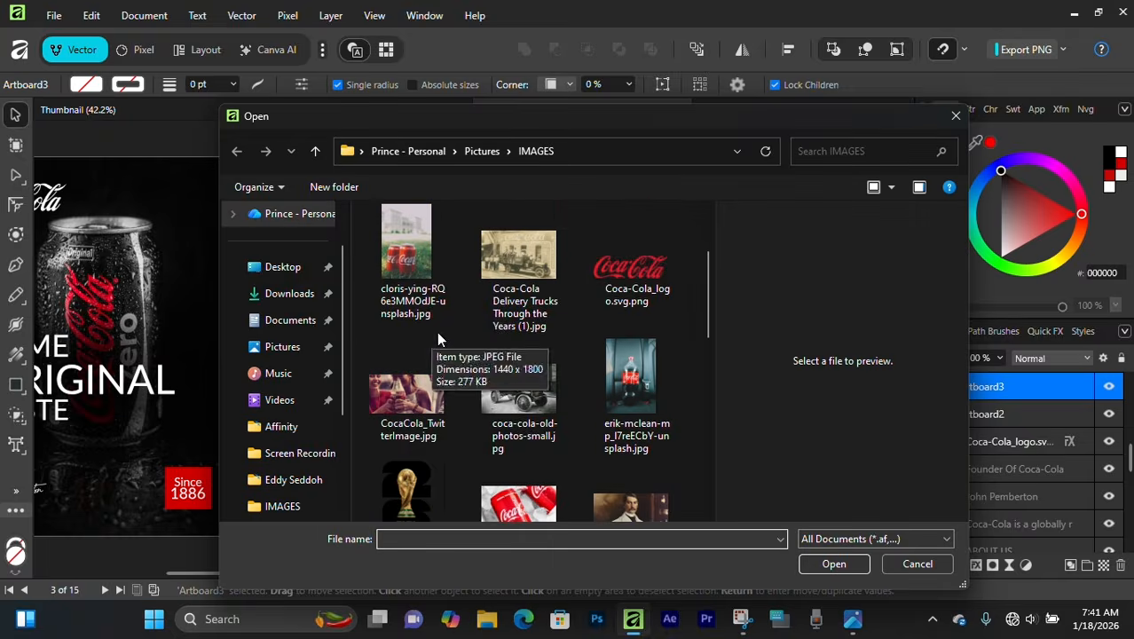
{"action": "left_click", "coordinate": [530, 377]}
{"action": "double_click", "coordinate": [529, 377]}
{"action": "left_click", "coordinate": [594, 268]}
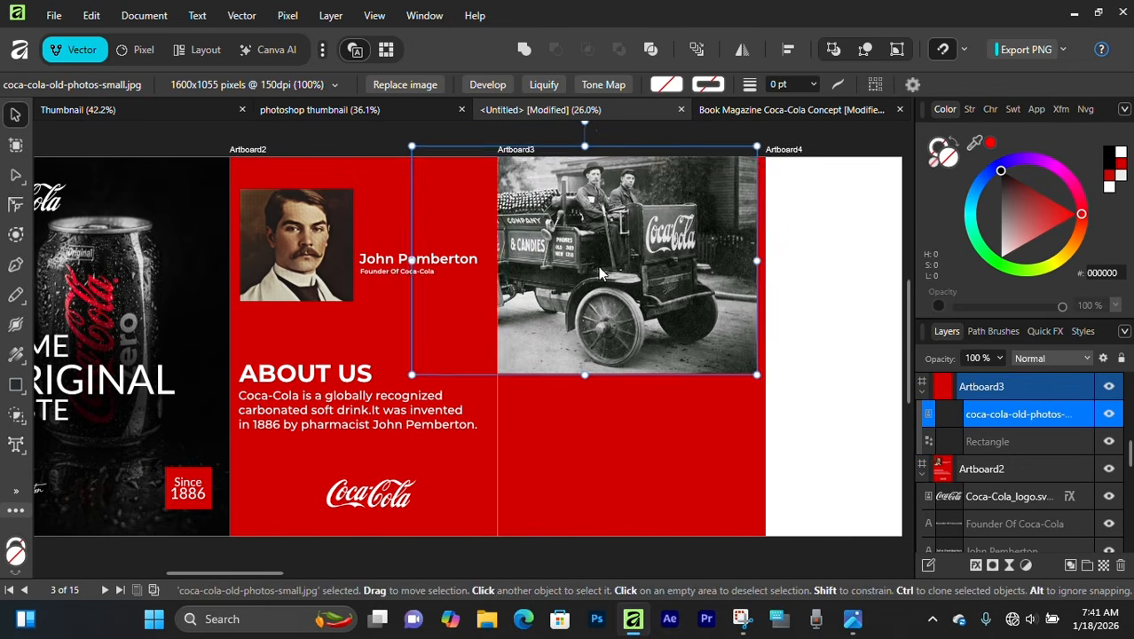
Shrink the old truck photo to about 1135 px wide, fit it within Artboard3's upper part with a narrow red margin, and deselect it
{"action": "left_click_drag", "start_coordinate": [592, 156], "coordinate": [642, 197]}
{"action": "left_click_drag", "start_coordinate": [677, 247], "coordinate": [714, 222]}
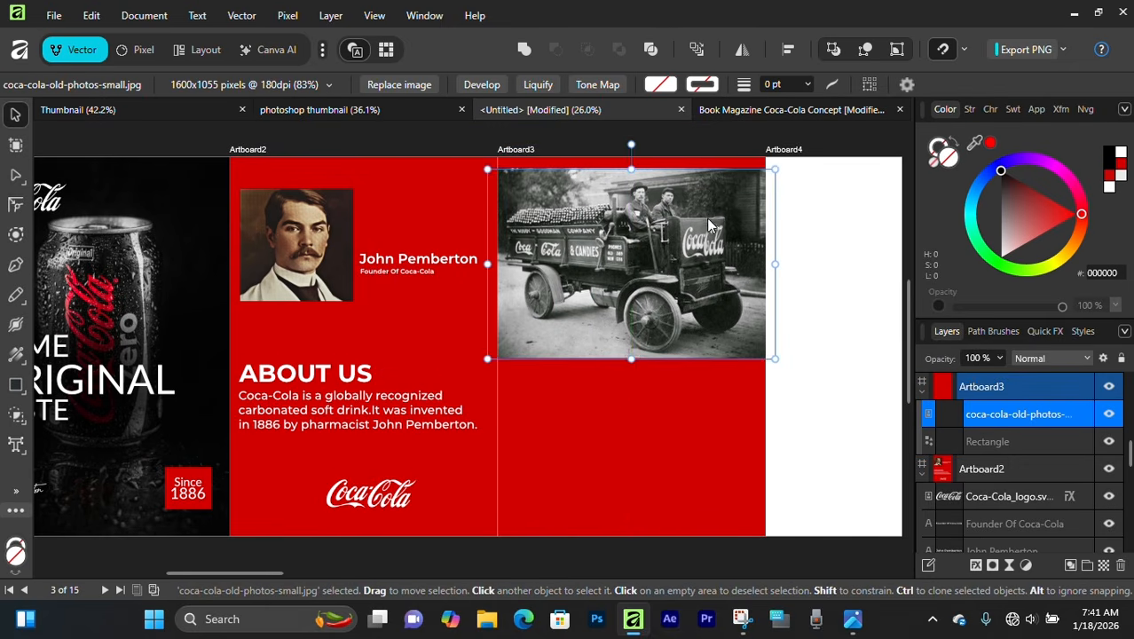
{"action": "left_click_drag", "start_coordinate": [632, 359], "coordinate": [613, 312]}
{"action": "scroll", "coordinate": [633, 298], "scroll_direction": "up", "scroll_amount": 1}
{"action": "left_click_drag", "start_coordinate": [463, 354], "coordinate": [454, 358]}
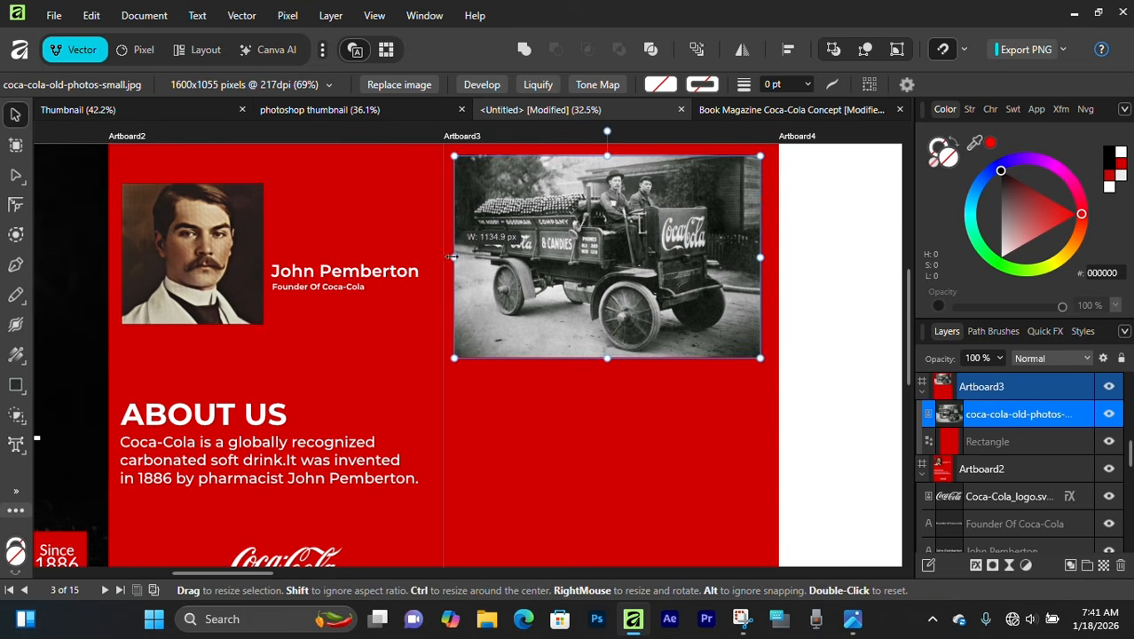
{"action": "left_click_drag", "start_coordinate": [621, 262], "coordinate": [588, 274]}
{"action": "scroll", "coordinate": [589, 274], "scroll_direction": "up", "scroll_amount": 1}
{"action": "left_click_drag", "start_coordinate": [560, 373], "coordinate": [549, 452]}
{"action": "left_click", "coordinate": [484, 170]}
{"action": "scroll", "coordinate": [455, 283], "scroll_direction": "down", "scroll_amount": 2}
Place c6f77dce-5097-42b9-9b46-b7314e1f1ff1-olympics.jpg on Artboard3, position it centered directly beneath the truck photo, and deselect it
{"action": "left_click", "coordinate": [54, 16]}
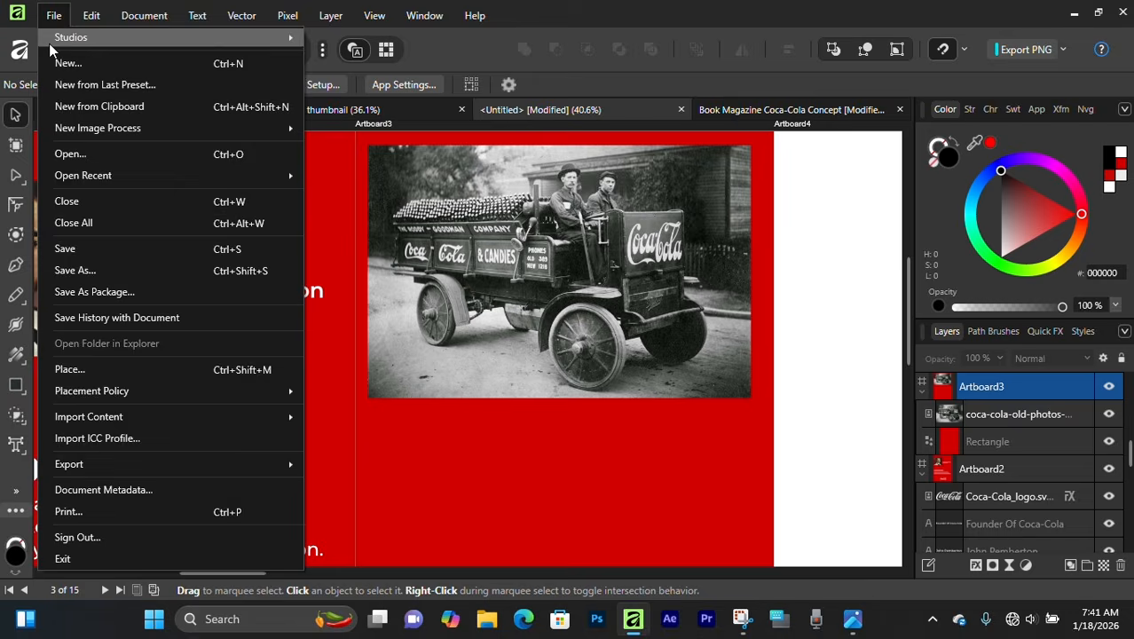
{"action": "left_click", "coordinate": [132, 373]}
{"action": "scroll", "coordinate": [601, 332], "scroll_direction": "down", "scroll_amount": 5}
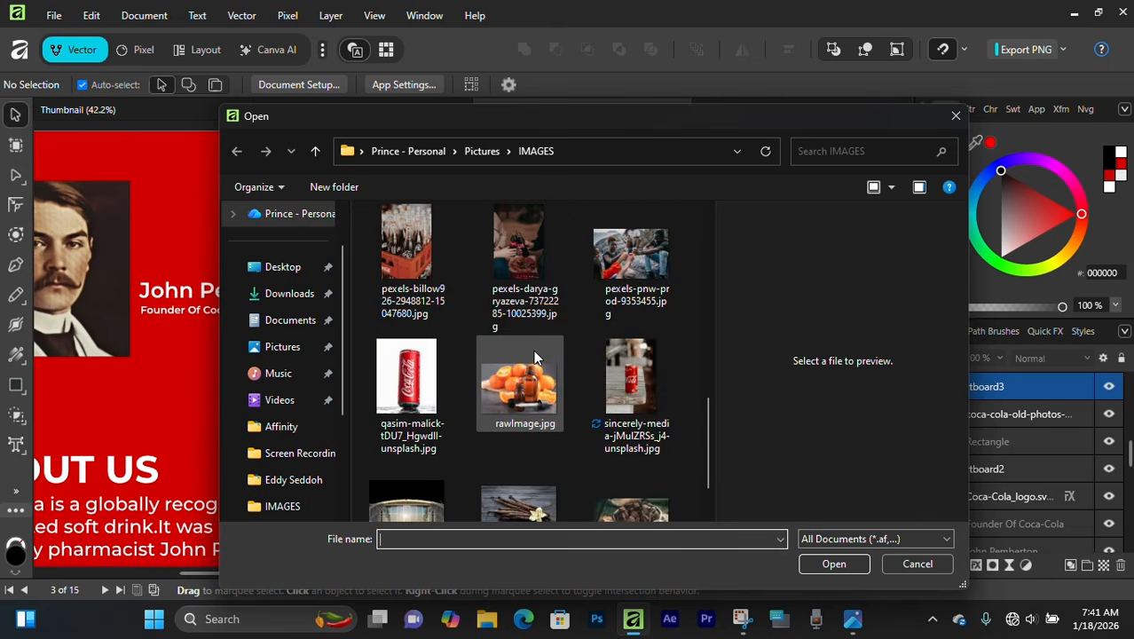
{"action": "scroll", "coordinate": [533, 350], "scroll_direction": "up", "scroll_amount": 7}
{"action": "left_click", "coordinate": [626, 302]}
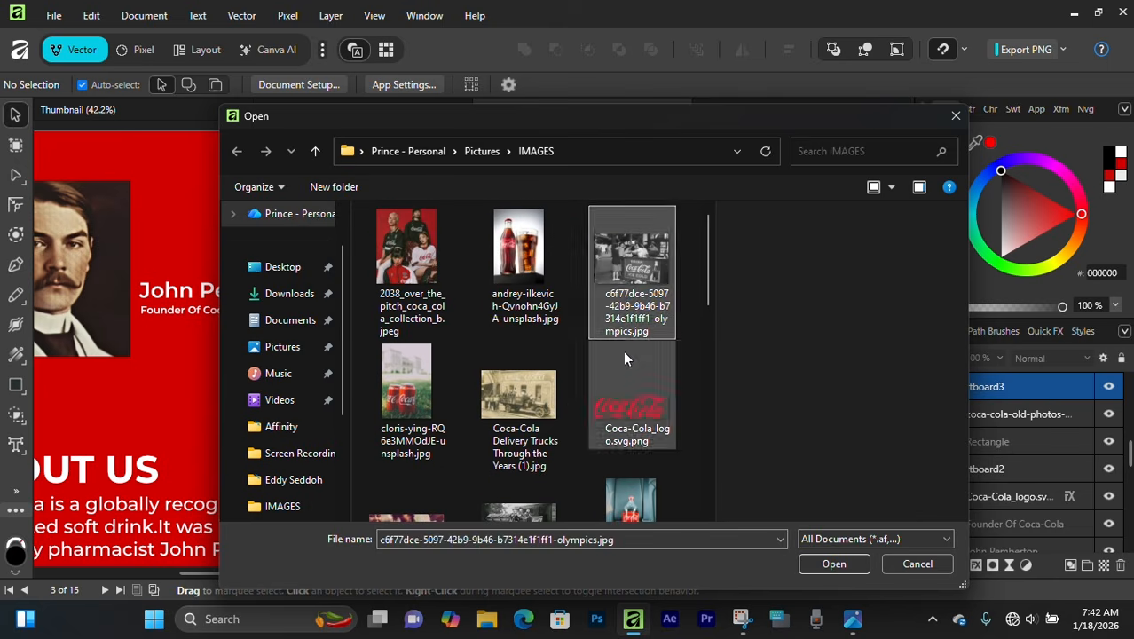
{"action": "left_click", "coordinate": [825, 562]}
{"action": "left_click", "coordinate": [500, 383]}
{"action": "scroll", "coordinate": [515, 364], "scroll_direction": "down", "scroll_amount": 1}
{"action": "left_click_drag", "start_coordinate": [559, 285], "coordinate": [618, 327]}
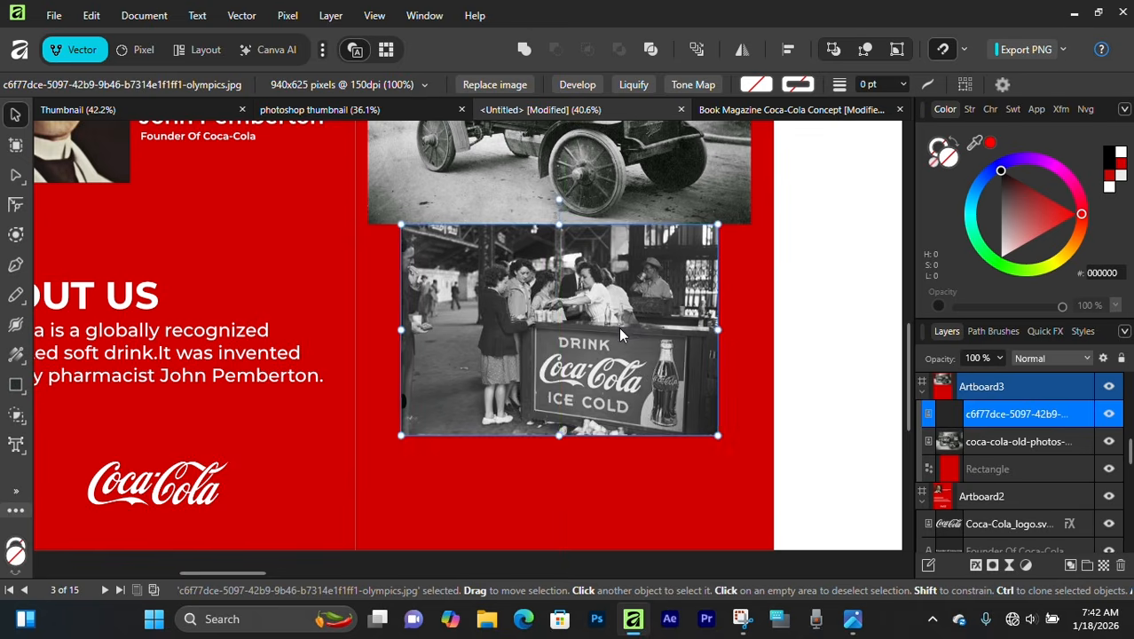
{"action": "scroll", "coordinate": [619, 326], "scroll_direction": "up", "scroll_amount": 3}
{"action": "left_click", "coordinate": [530, 176]}
{"action": "scroll", "coordinate": [525, 251], "scroll_direction": "down", "scroll_amount": 12}
{"action": "scroll", "coordinate": [525, 251], "scroll_direction": "up", "scroll_amount": 3}
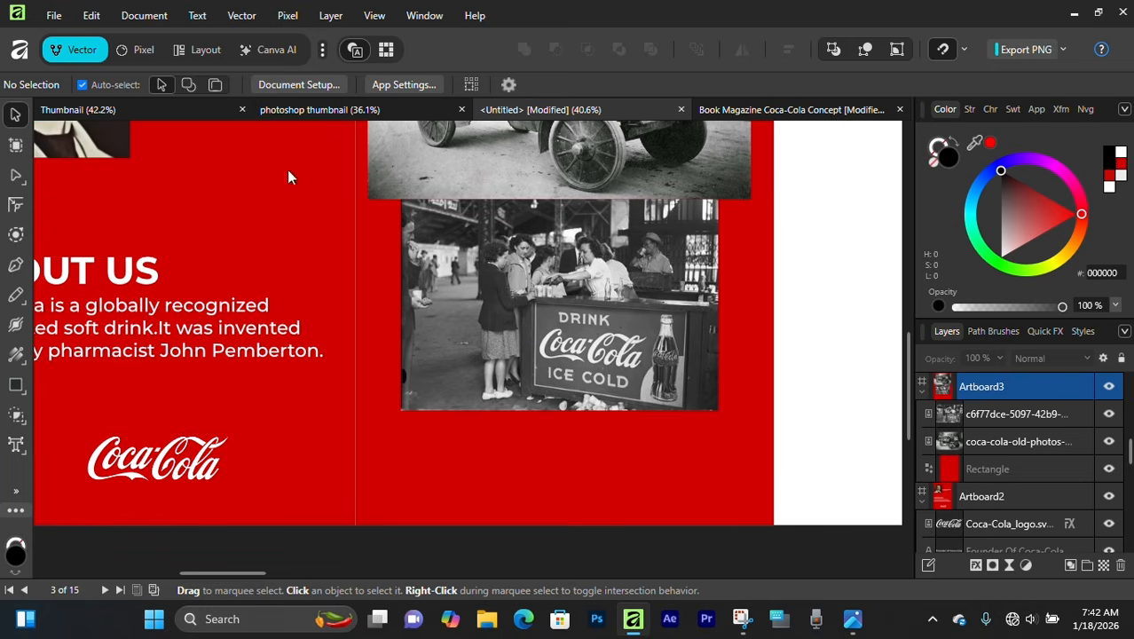
Place the picture Coca-Cola Delivery Trucks Through the Years (1).jpg on Artboard3
{"action": "left_click", "coordinate": [53, 15]}
{"action": "left_click", "coordinate": [199, 369]}
{"action": "scroll", "coordinate": [576, 401], "scroll_direction": "down", "scroll_amount": 5}
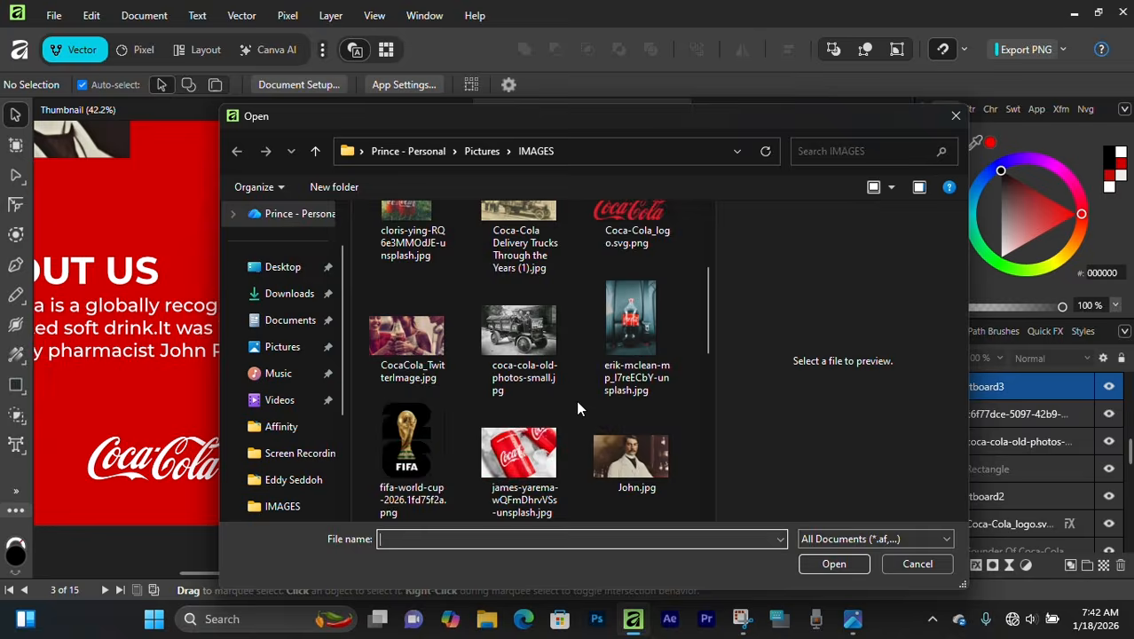
{"action": "scroll", "coordinate": [577, 408], "scroll_direction": "down", "scroll_amount": 1}
{"action": "scroll", "coordinate": [576, 408], "scroll_direction": "up", "scroll_amount": 5}
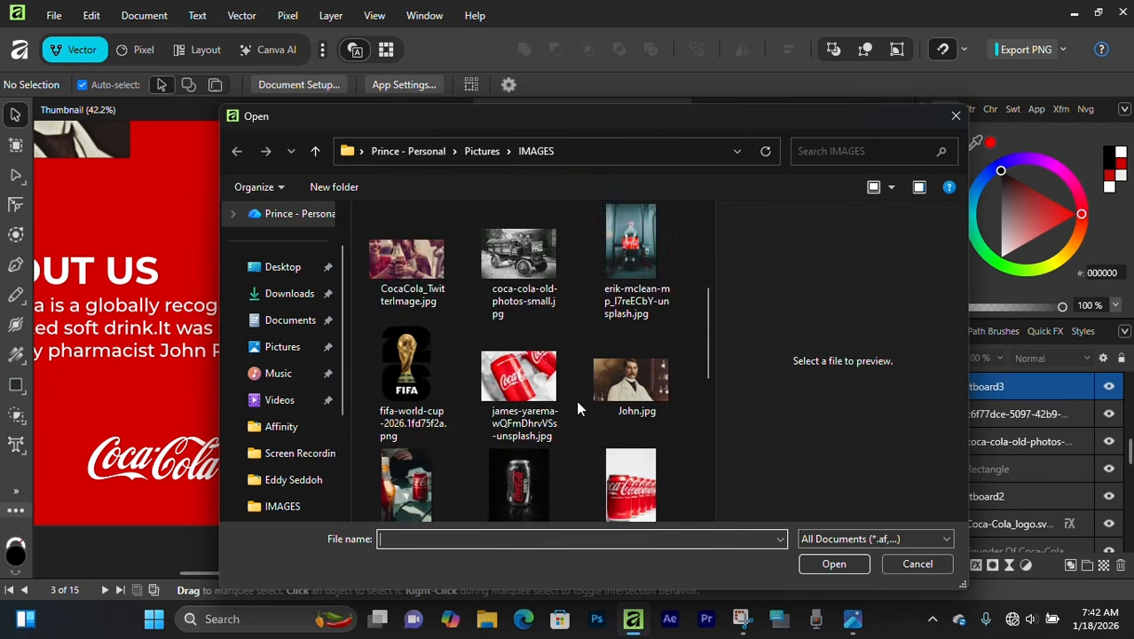
{"action": "scroll", "coordinate": [576, 400], "scroll_direction": "down", "scroll_amount": 1}
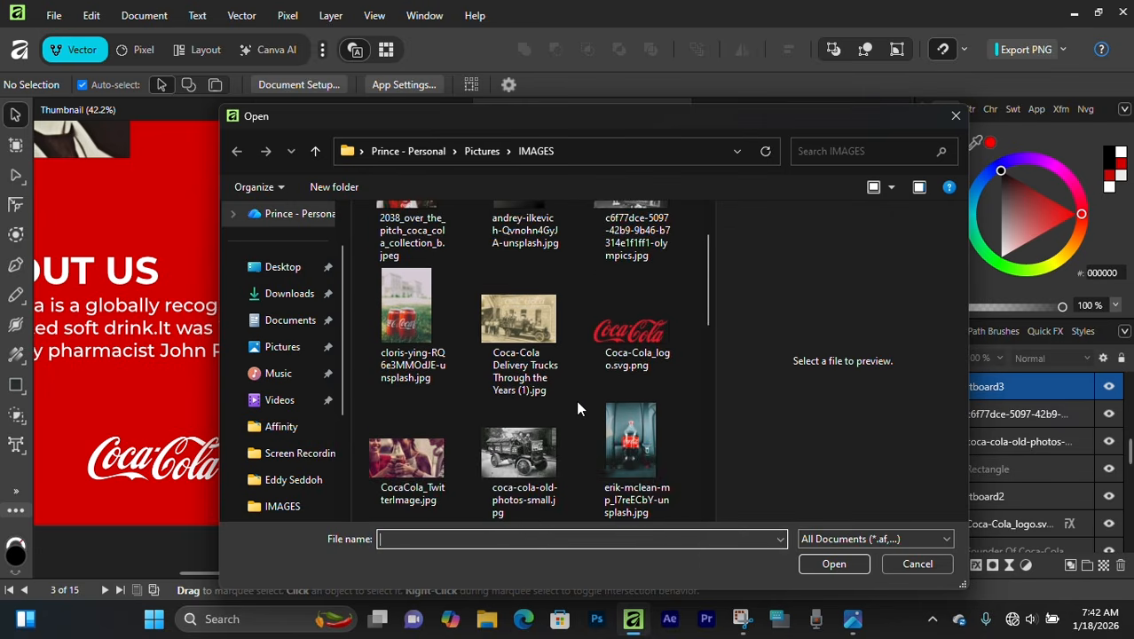
{"action": "left_click", "coordinate": [516, 326]}
{"action": "left_click", "coordinate": [834, 564]}
{"action": "scroll", "coordinate": [516, 351], "scroll_direction": "down", "scroll_amount": 1}
{"action": "left_click", "coordinate": [494, 363]}
Move the sepia delivery trucks photo to the lower part of Artboard3, overlapping the bottom of the drink-stand photo
{"action": "left_click_drag", "start_coordinate": [497, 359], "coordinate": [569, 454]}
{"action": "left_click", "coordinate": [320, 488]}
{"action": "scroll", "coordinate": [562, 401], "scroll_direction": "up", "scroll_amount": 2}
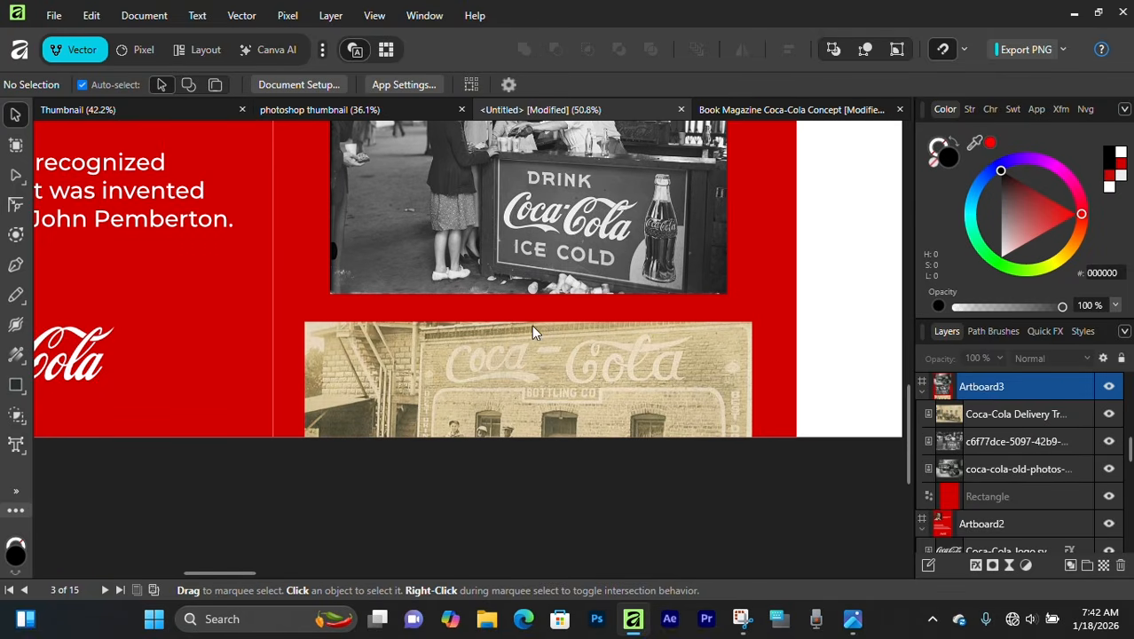
{"action": "left_click_drag", "start_coordinate": [606, 383], "coordinate": [611, 304]}
{"action": "left_click", "coordinate": [156, 499]}
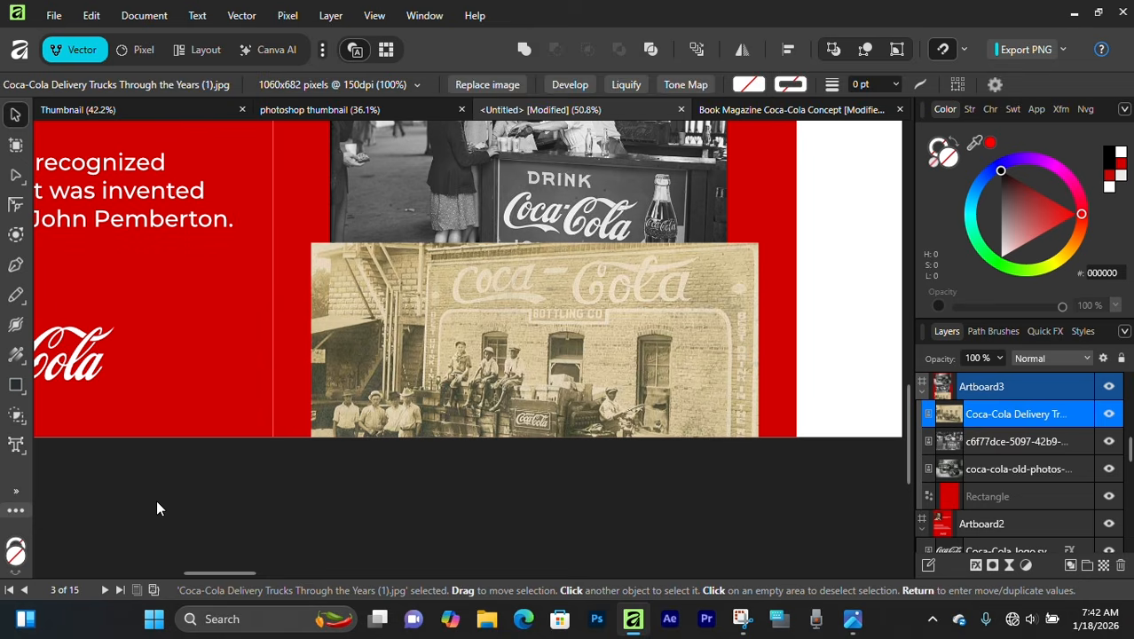
Draw a wide black rectangle over the sepia photo near Artboard3's bottom edge and center it between the page's side edges
{"action": "left_click", "coordinate": [15, 385]}
{"action": "left_click", "coordinate": [12, 389]}
{"action": "left_click_drag", "start_coordinate": [310, 274], "coordinate": [786, 415]}
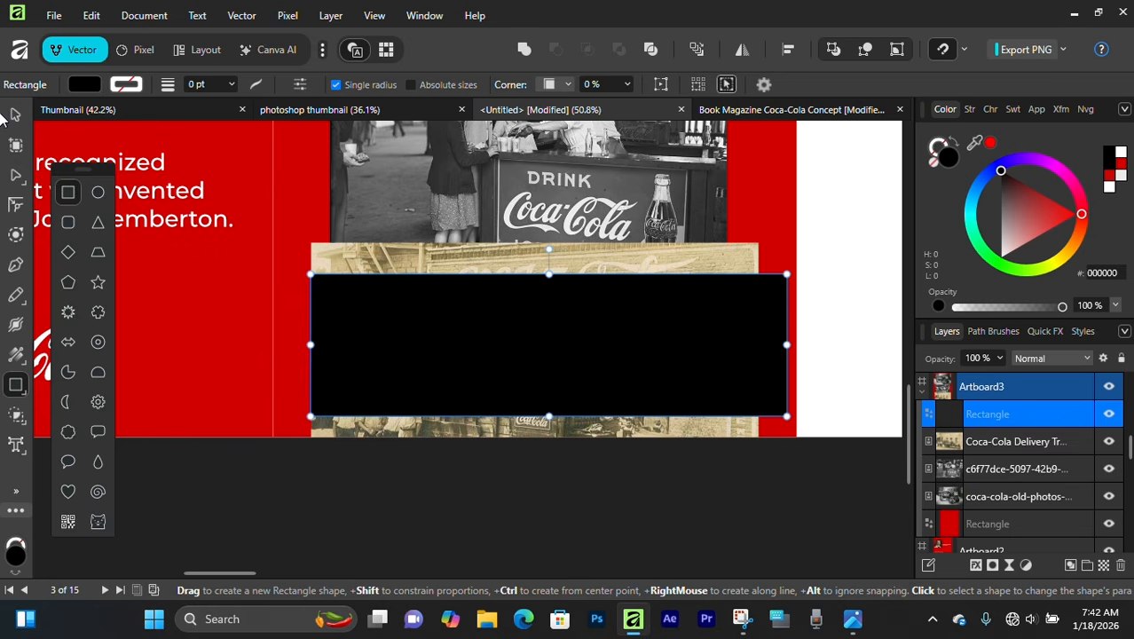
{"action": "left_click", "coordinate": [15, 115]}
{"action": "mouse_move", "coordinate": [662, 314]}
{"action": "left_mouse_down"}
{"action": "mouse_move", "coordinate": [648, 317]}
{"action": "mouse_move", "coordinate": [657, 310]}
{"action": "left_mouse_up"}
Clip the sepia delivery trucks photo inside the black rectangle and enlarge it to about 120% so that it fills the frame
{"action": "left_click", "coordinate": [670, 267]}
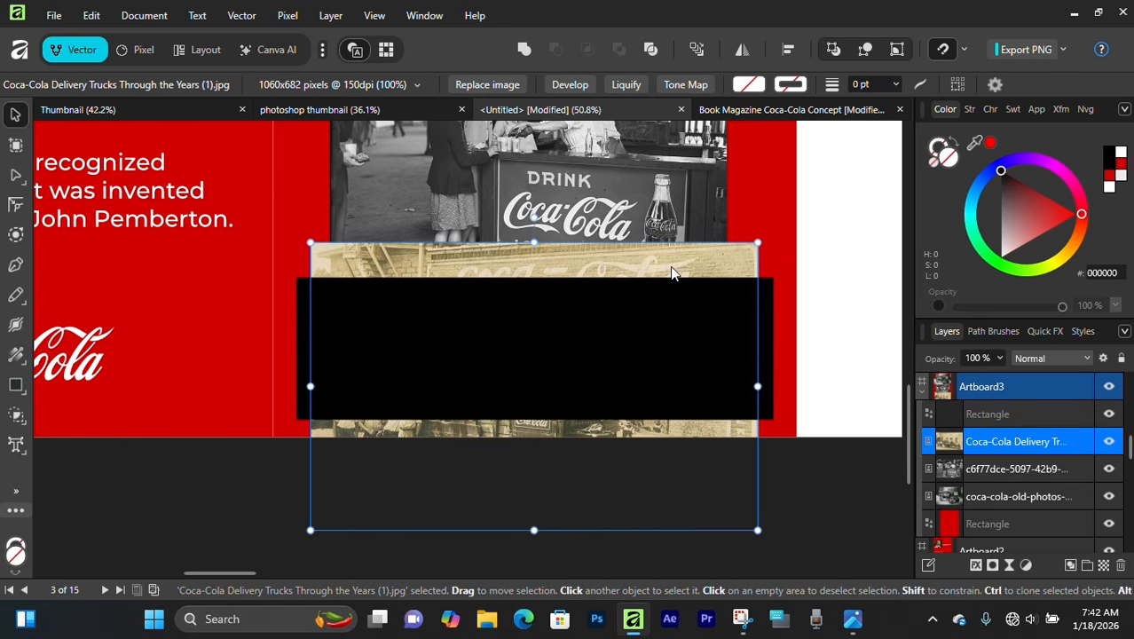
{"action": "left_click_drag", "start_coordinate": [969, 440], "coordinate": [982, 409]}
{"action": "left_click_drag", "start_coordinate": [621, 353], "coordinate": [622, 291]}
{"action": "left_click_drag", "start_coordinate": [755, 323], "coordinate": [835, 323]}
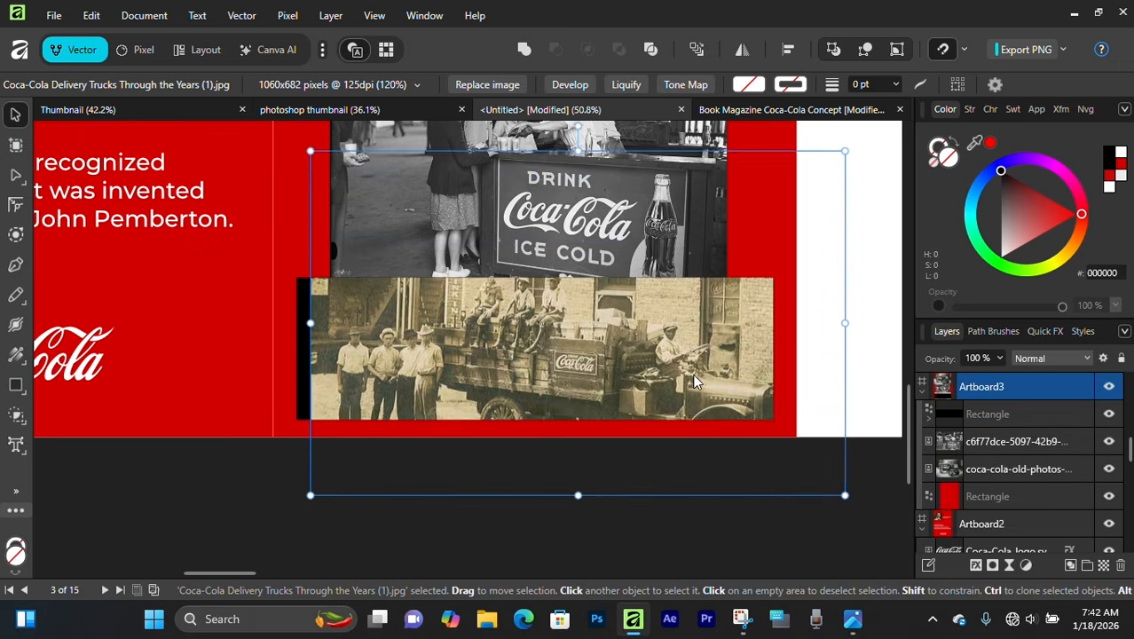
{"action": "left_click_drag", "start_coordinate": [690, 379], "coordinate": [677, 390]}
Move the clipped sepia photo frame down, closer to Artboard3's bottom edge
{"action": "scroll", "coordinate": [612, 399], "scroll_direction": "down", "scroll_amount": 2}
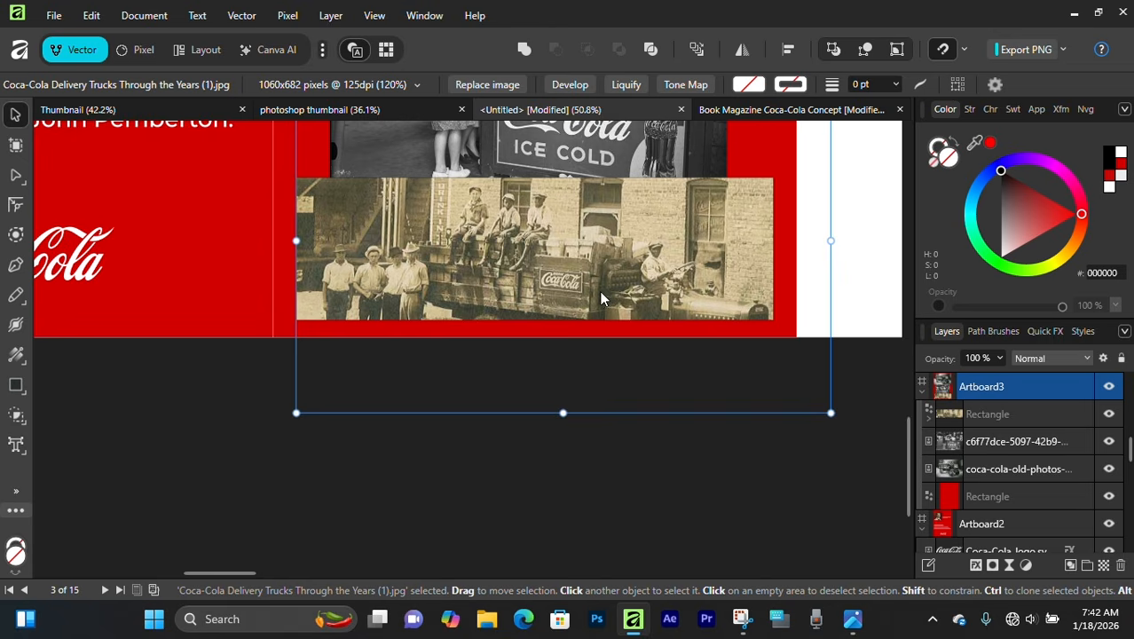
{"action": "scroll", "coordinate": [602, 297], "scroll_direction": "up", "scroll_amount": 2}
{"action": "scroll", "coordinate": [600, 308], "scroll_direction": "up", "scroll_amount": 1}
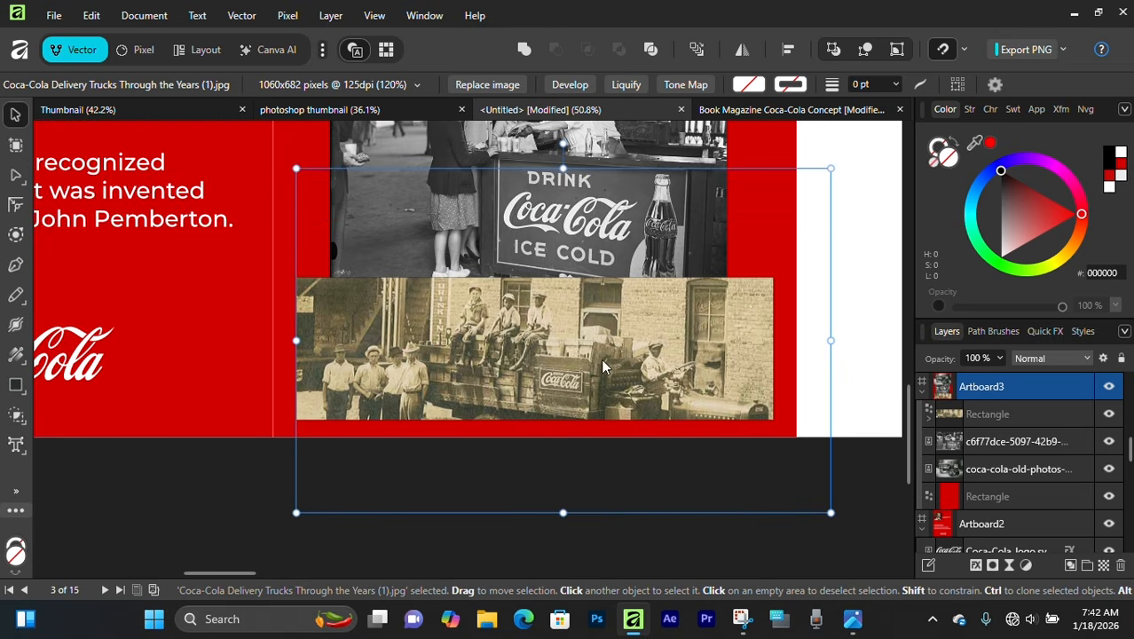
{"action": "left_click", "coordinate": [516, 536]}
{"action": "scroll", "coordinate": [544, 377], "scroll_direction": "up", "scroll_amount": 2}
{"action": "left_click", "coordinate": [544, 376]}
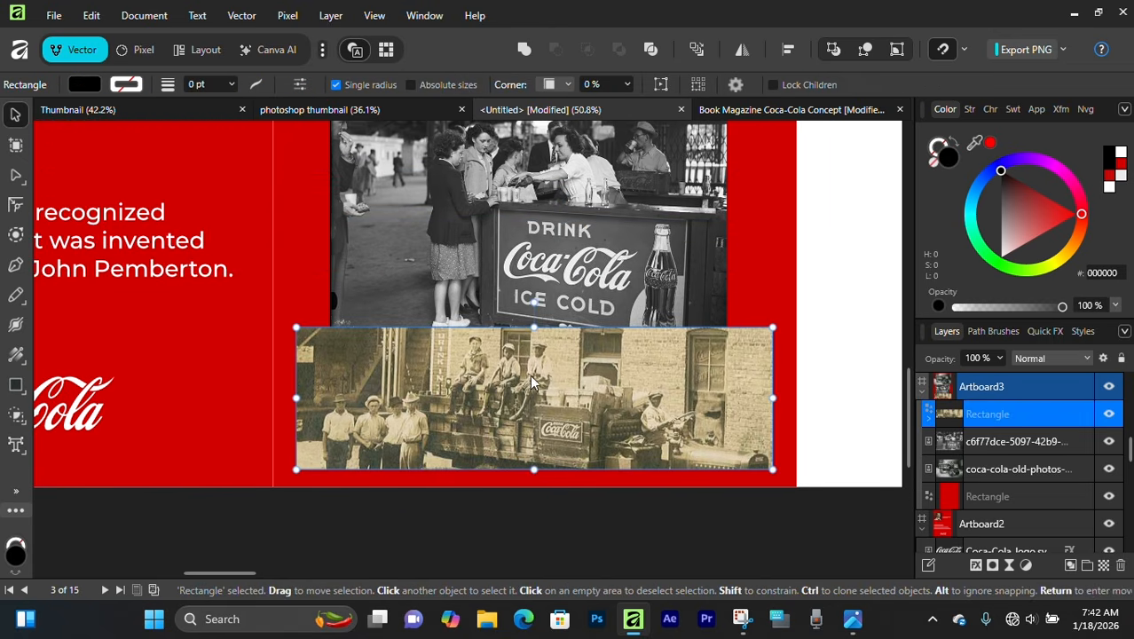
{"action": "left_click_drag", "start_coordinate": [529, 374], "coordinate": [529, 398]}
Shrink the drink-stand photo to about 88% and center it beneath the truck photo with red gaps above and below
{"action": "left_click", "coordinate": [531, 301]}
{"action": "scroll", "coordinate": [530, 306], "scroll_direction": "up", "scroll_amount": 2}
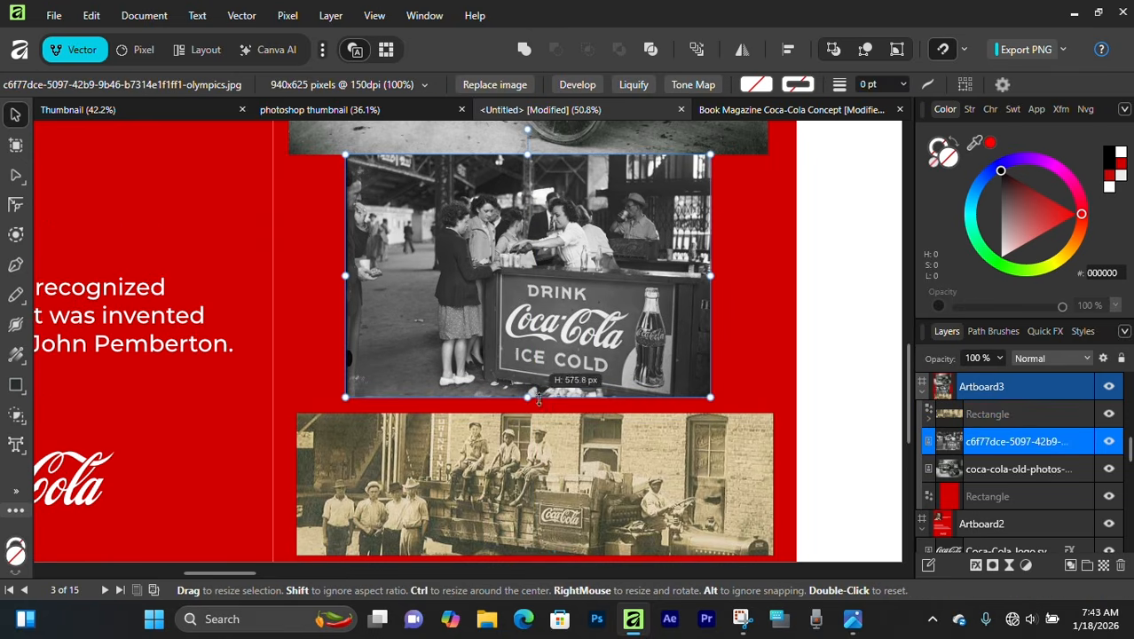
{"action": "left_click_drag", "start_coordinate": [524, 157], "coordinate": [524, 170]}
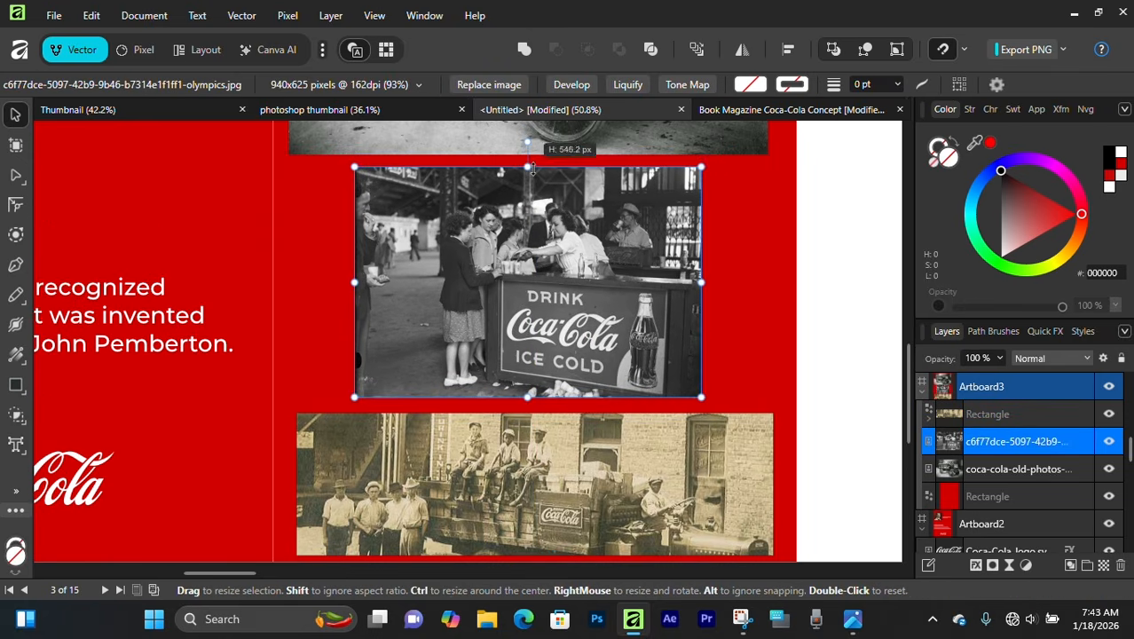
{"action": "scroll", "coordinate": [527, 190], "scroll_direction": "down", "scroll_amount": 3}
{"action": "scroll", "coordinate": [523, 266], "scroll_direction": "up", "scroll_amount": 1}
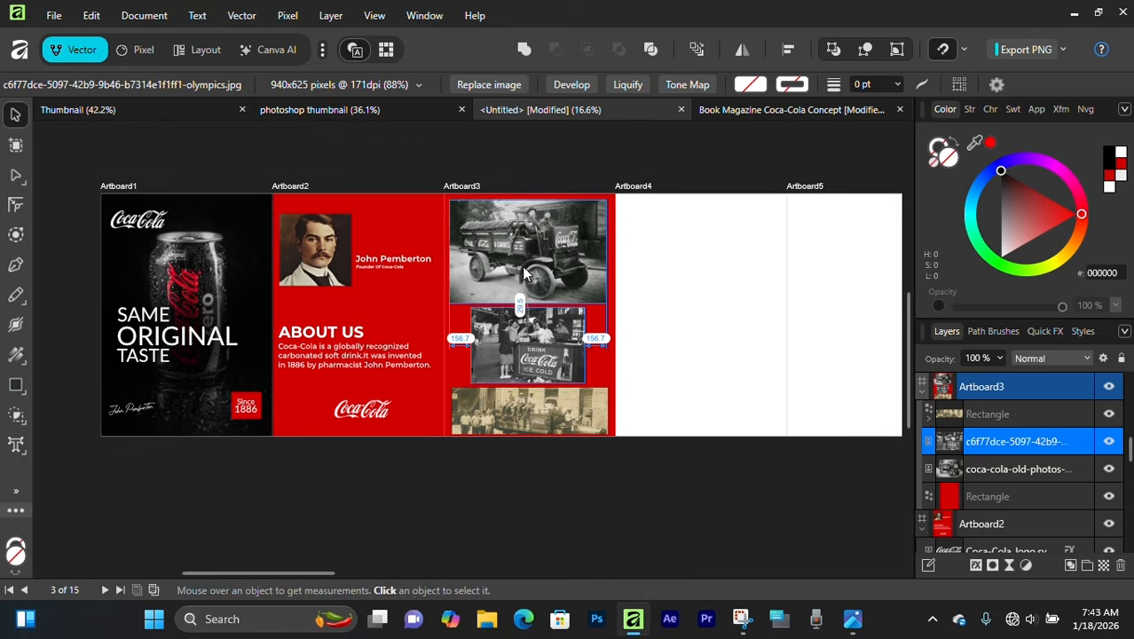
{"action": "scroll", "coordinate": [532, 284], "scroll_direction": "up", "scroll_amount": 3}
{"action": "mouse_move", "coordinate": [543, 281]}
{"action": "left_mouse_down"}
{"action": "mouse_move", "coordinate": [543, 269]}
{"action": "mouse_move", "coordinate": [548, 291]}
{"action": "left_mouse_up"}
Align the clipped sepia photo frame with the left edge of the top truck photo, just below the drink-stand photo
{"action": "scroll", "coordinate": [539, 382], "scroll_direction": "down", "scroll_amount": 2}
{"action": "left_click", "coordinate": [541, 384]}
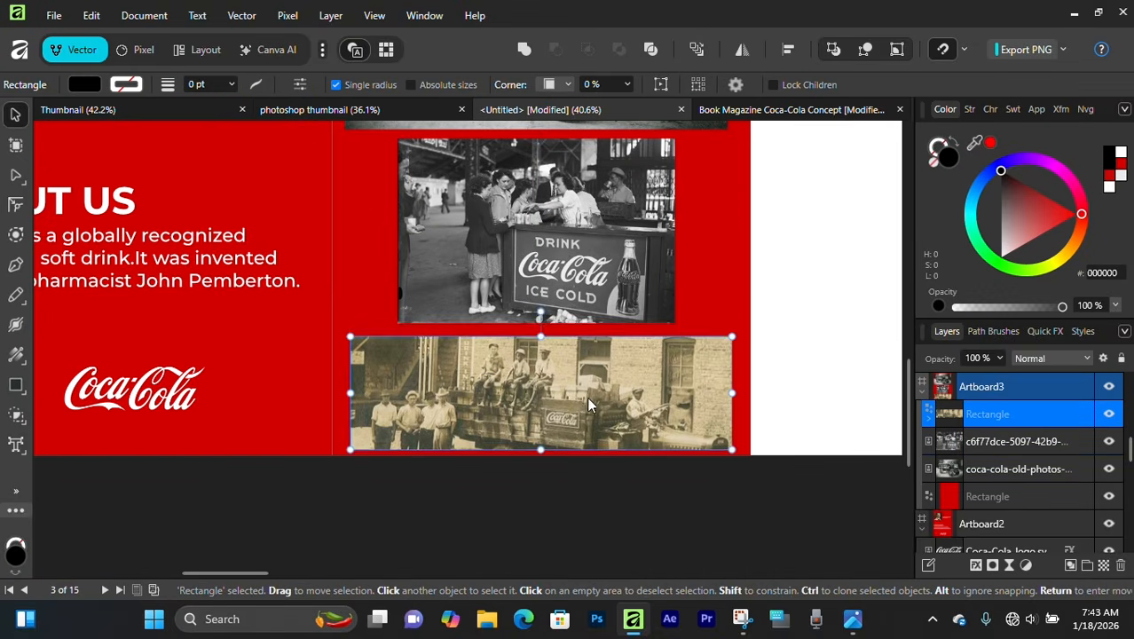
{"action": "left_click_drag", "start_coordinate": [588, 399], "coordinate": [579, 402]}
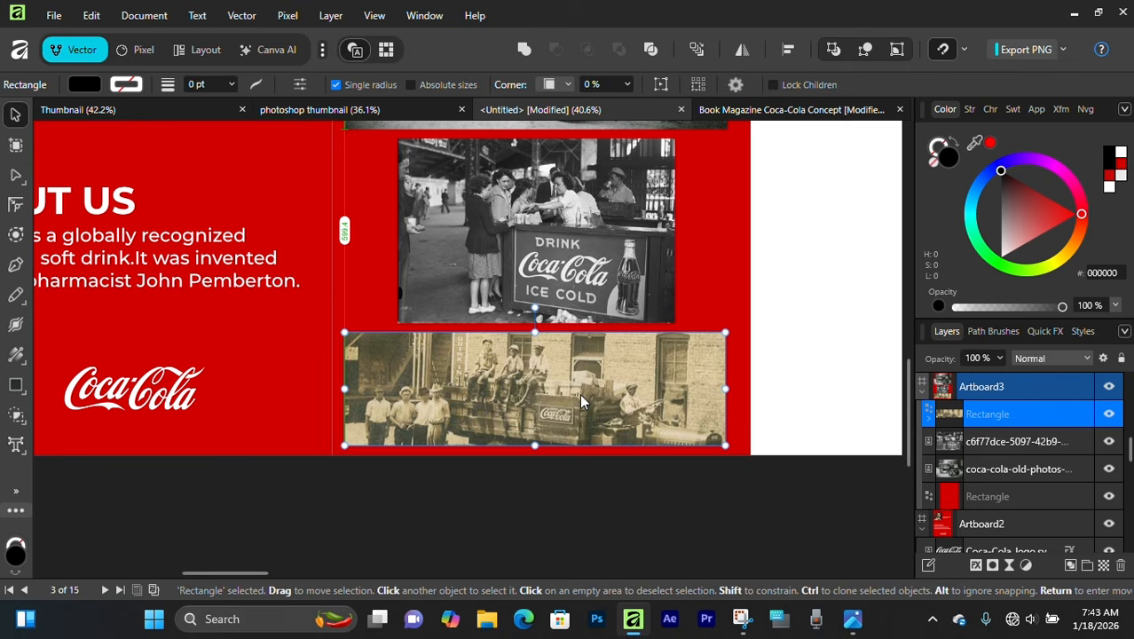
{"action": "left_click", "coordinate": [550, 477]}
{"action": "left_click", "coordinate": [667, 422]}
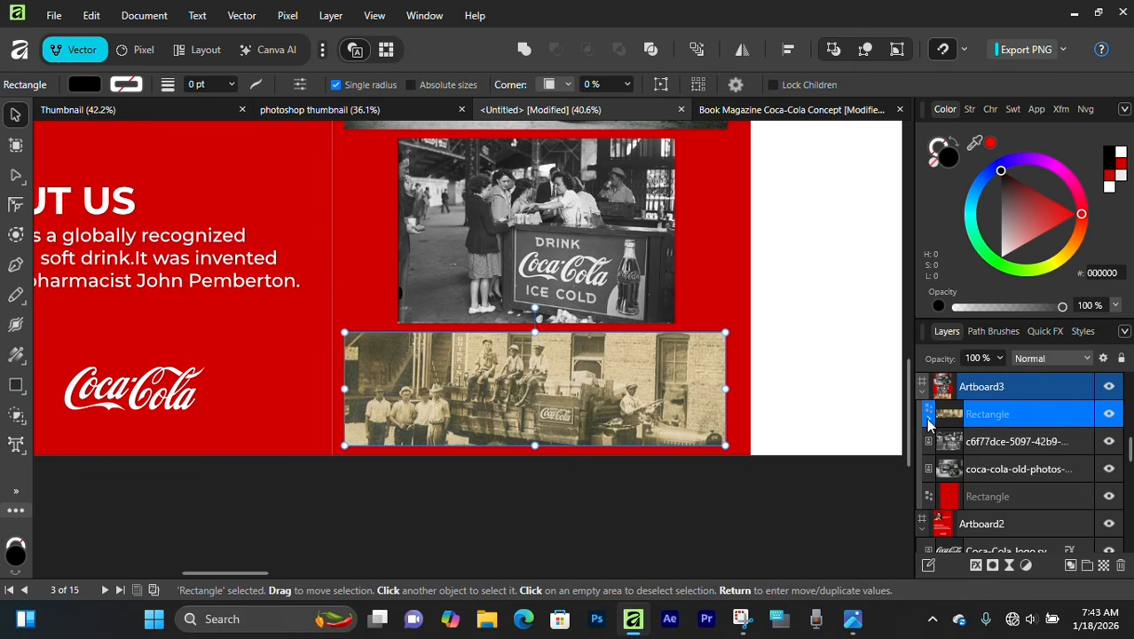
Reposition the sepia photo inside its frame to reveal the truck's wheels, scale it to about 119%, and deselect it
{"action": "left_click", "coordinate": [928, 417]}
{"action": "left_click", "coordinate": [1020, 441]}
{"action": "left_click_drag", "start_coordinate": [597, 390], "coordinate": [596, 375]}
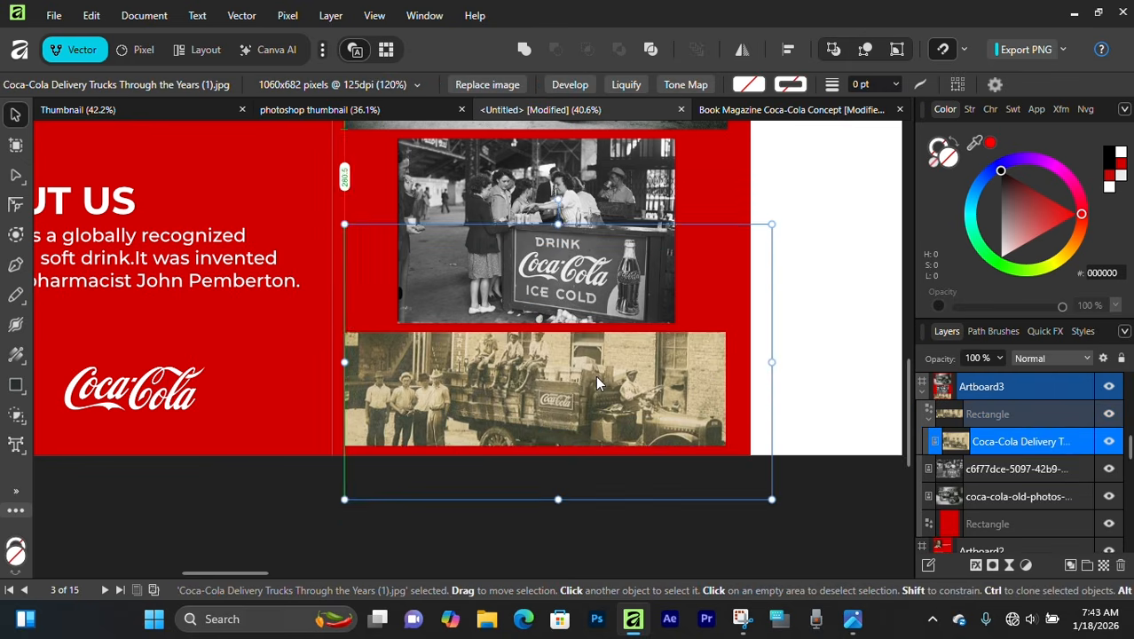
{"action": "left_click_drag", "start_coordinate": [558, 494], "coordinate": [556, 504]}
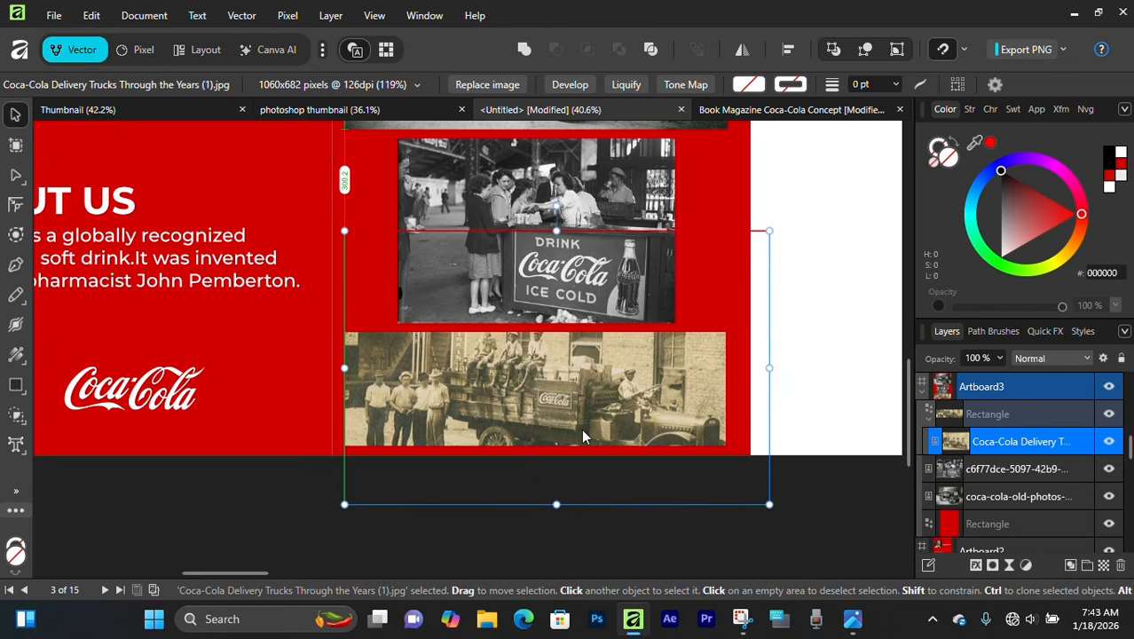
{"action": "left_click_drag", "start_coordinate": [582, 432], "coordinate": [579, 428]}
{"action": "left_click", "coordinate": [286, 477]}
{"action": "scroll", "coordinate": [286, 479], "scroll_direction": "up", "scroll_amount": 4}
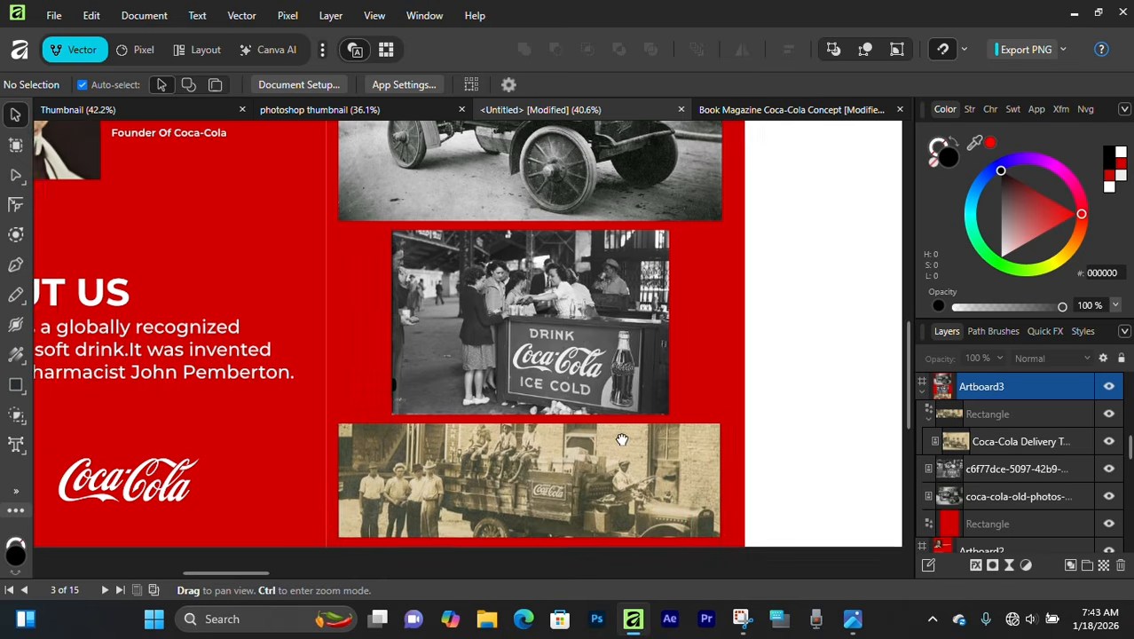
{"action": "scroll", "coordinate": [568, 312], "scroll_direction": "down", "scroll_amount": 3}
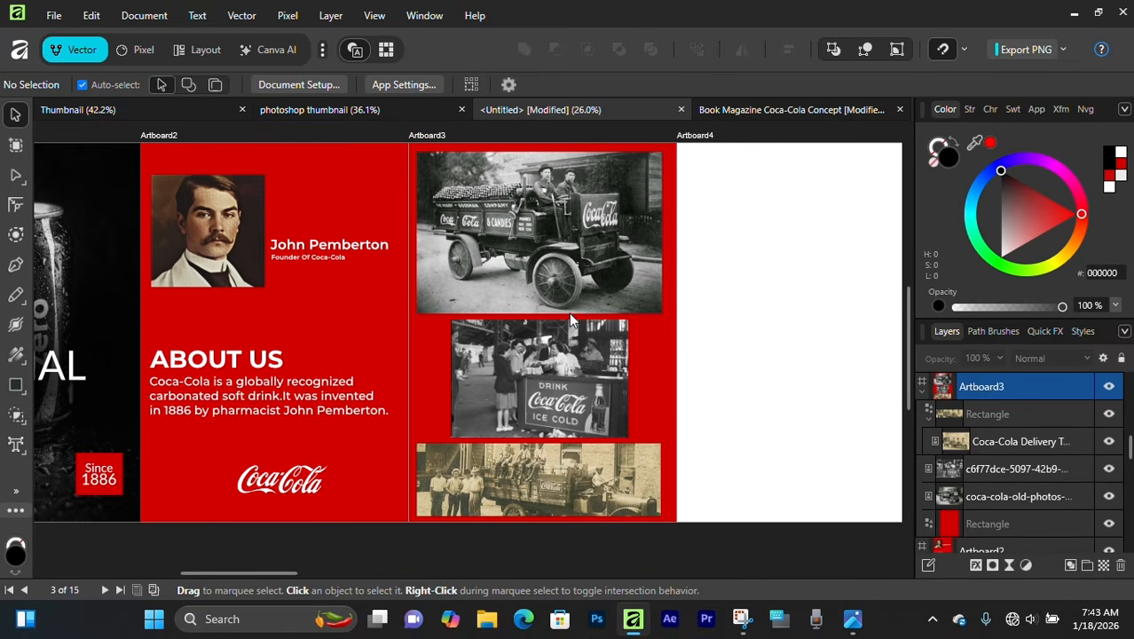
{"action": "key", "text": "space"}
{"action": "left_click_drag", "start_coordinate": [530, 325], "coordinate": [560, 340]}
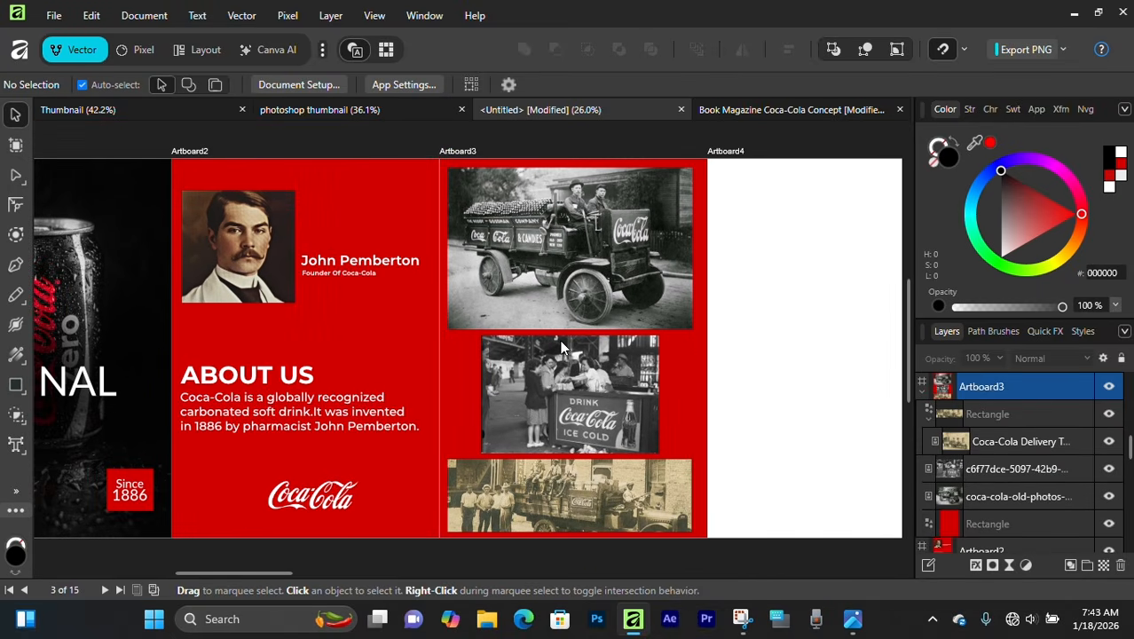
Compare the red photo page with the matching pages in the Book Magazine Coca-Cola Concept document
{"action": "key", "text": "space"}
{"action": "left_click_drag", "start_coordinate": [457, 315], "coordinate": [379, 298]}
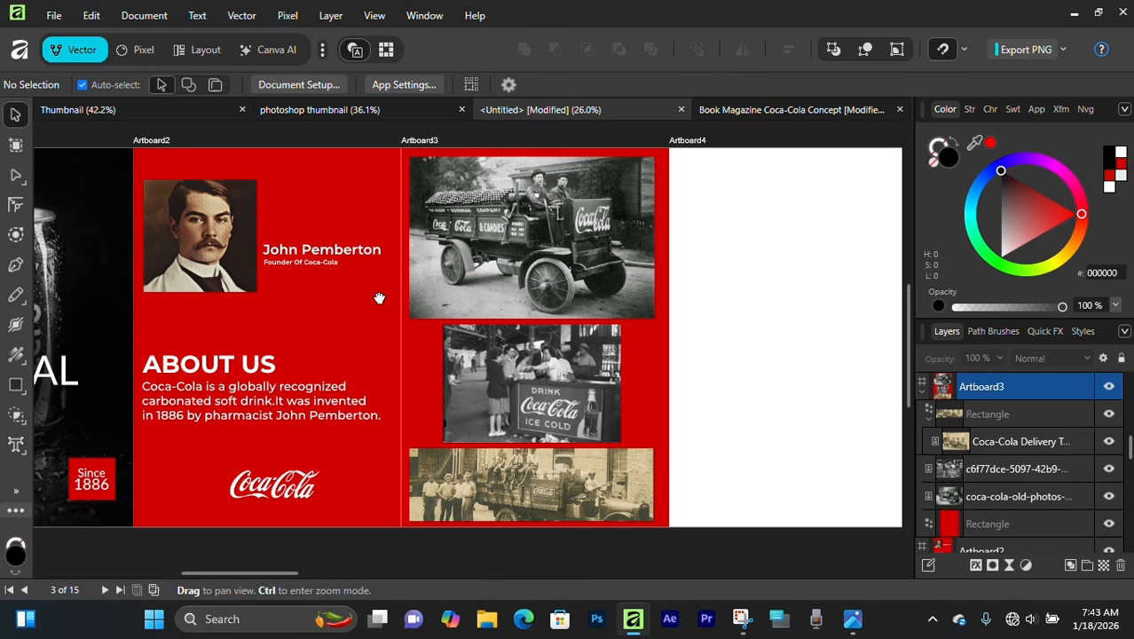
{"action": "left_click", "coordinate": [486, 328]}
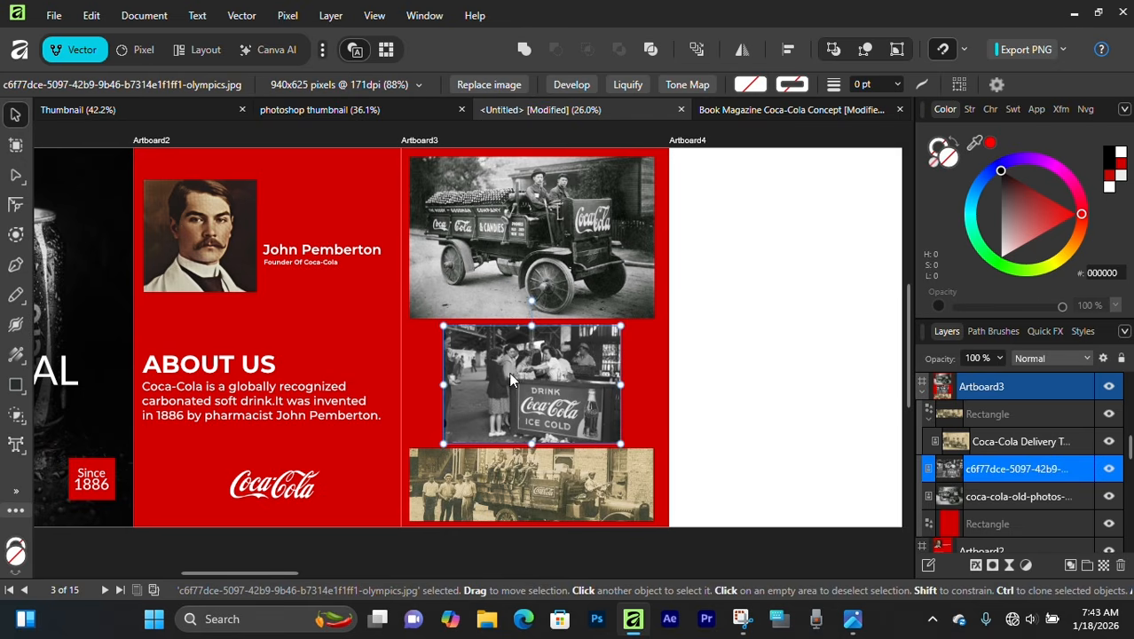
{"action": "left_click_drag", "start_coordinate": [508, 372], "coordinate": [510, 374]}
{"action": "left_click", "coordinate": [444, 552]}
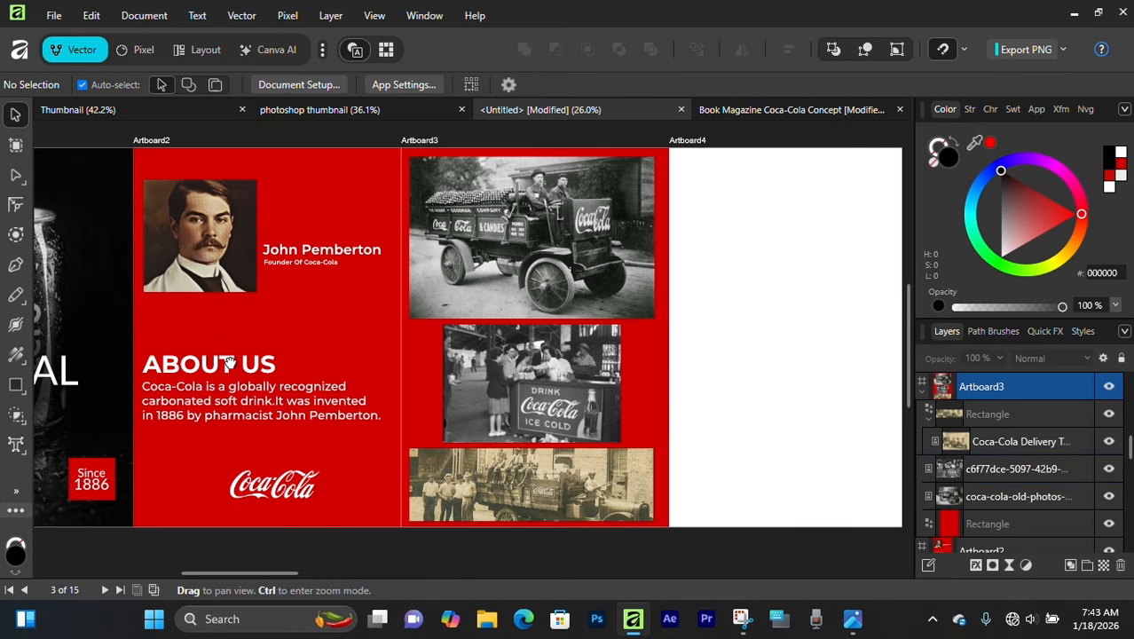
{"action": "left_click_drag", "start_coordinate": [237, 365], "coordinate": [502, 355]}
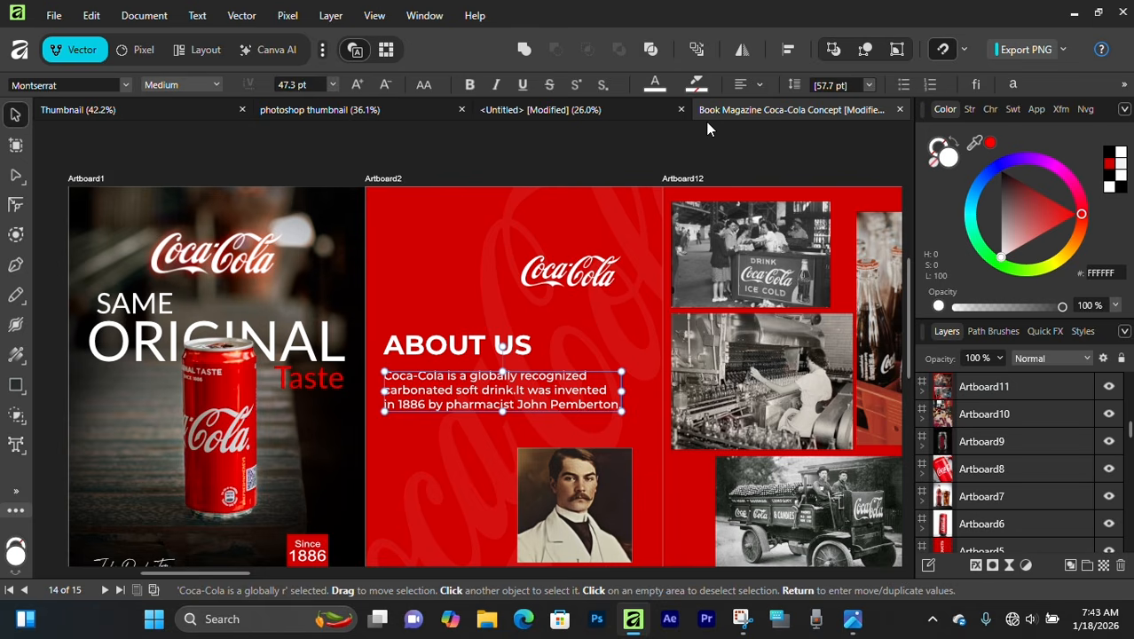
{"action": "left_click", "coordinate": [534, 190]}
{"action": "scroll", "coordinate": [635, 276], "scroll_direction": "down", "scroll_amount": 1}
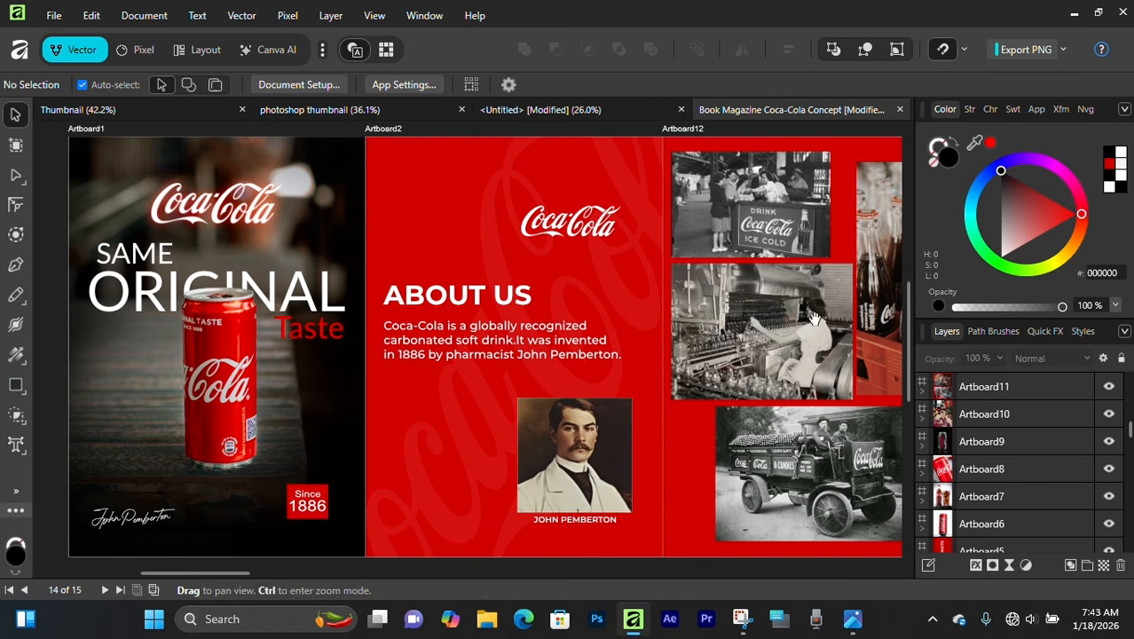
{"action": "left_click_drag", "start_coordinate": [811, 322], "coordinate": [674, 312]}
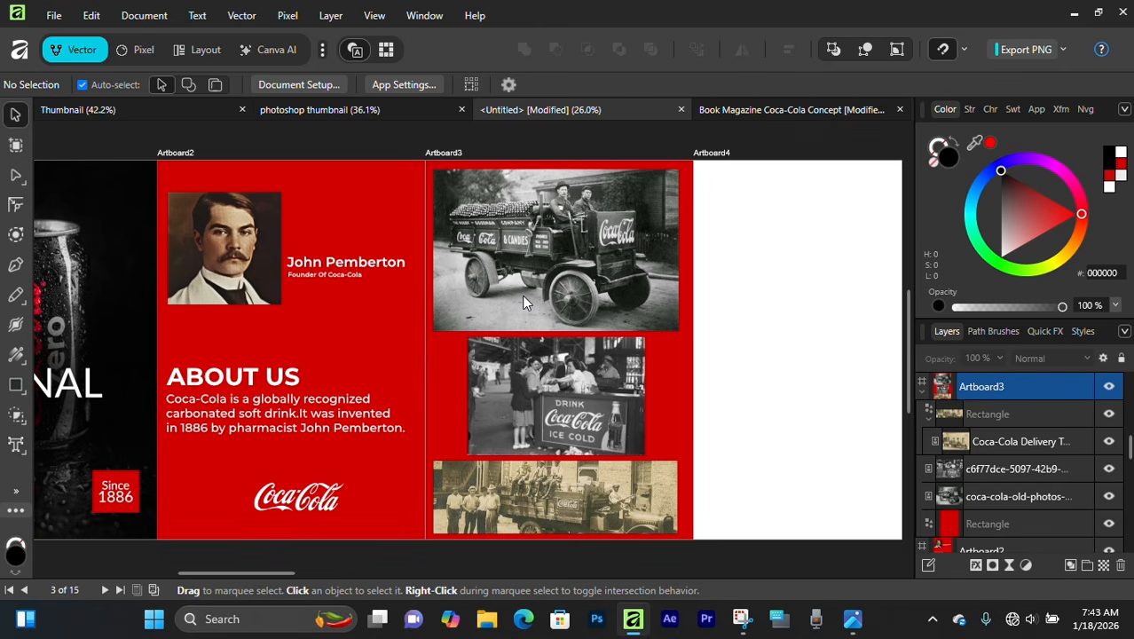
Duplicate Artboard3's red background rectangle onto Artboard4 so that it covers the whole page
{"action": "scroll", "coordinate": [522, 294], "scroll_direction": "down", "scroll_amount": 1}
{"action": "scroll", "coordinate": [572, 320], "scroll_direction": "up", "scroll_amount": 1}
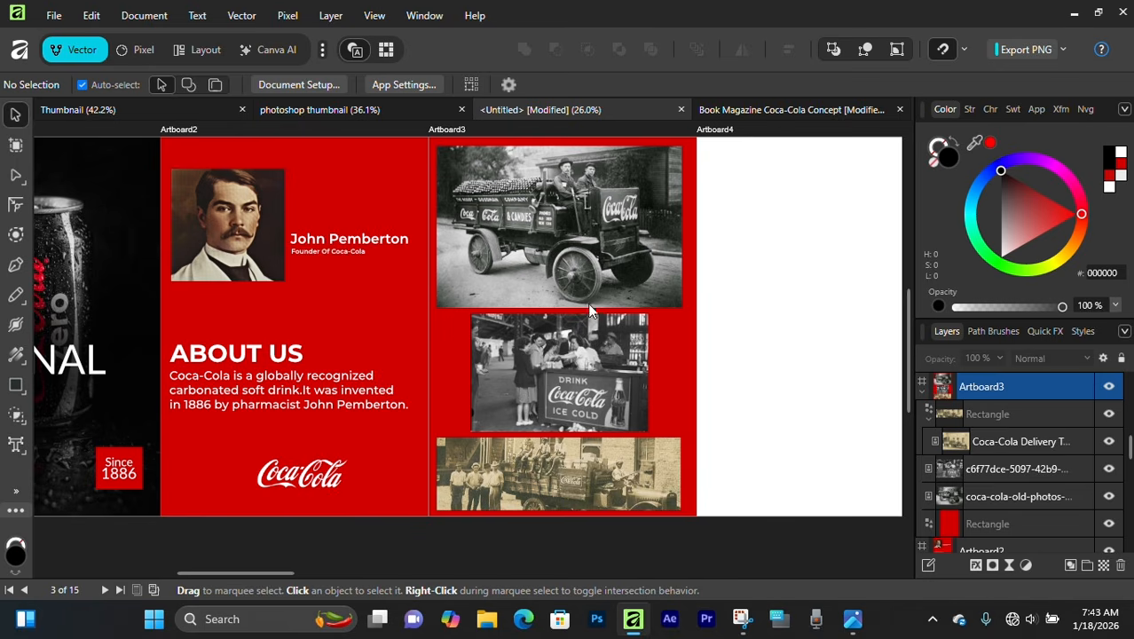
{"action": "left_click_drag", "start_coordinate": [634, 289], "coordinate": [503, 305]}
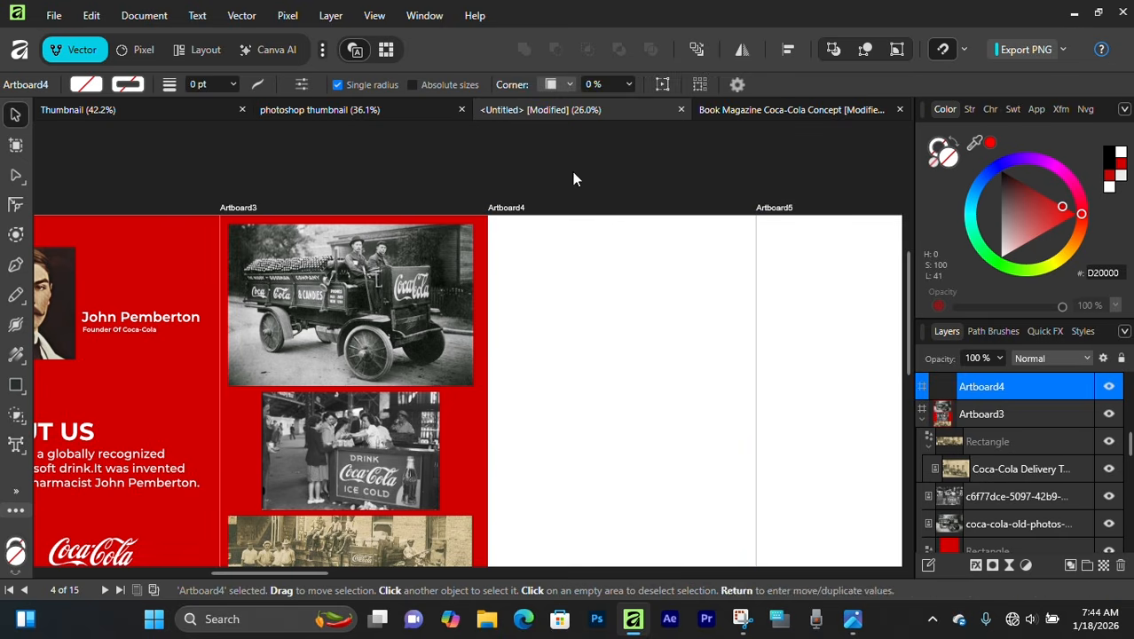
{"action": "left_click", "coordinate": [574, 180]}
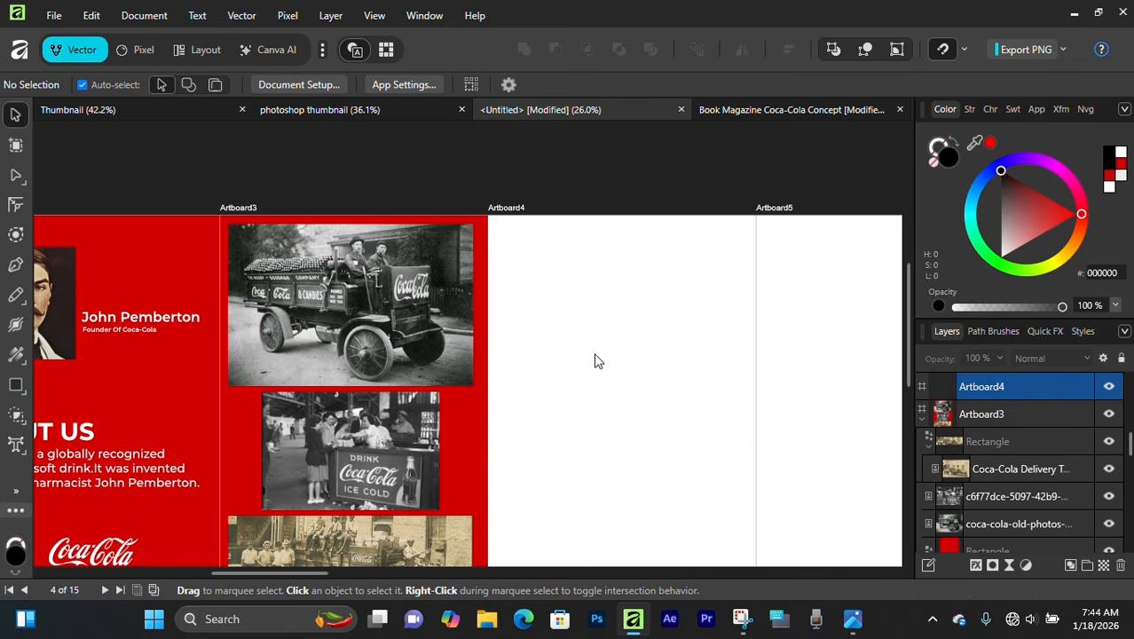
{"action": "scroll", "coordinate": [594, 359], "scroll_direction": "down", "scroll_amount": 1}
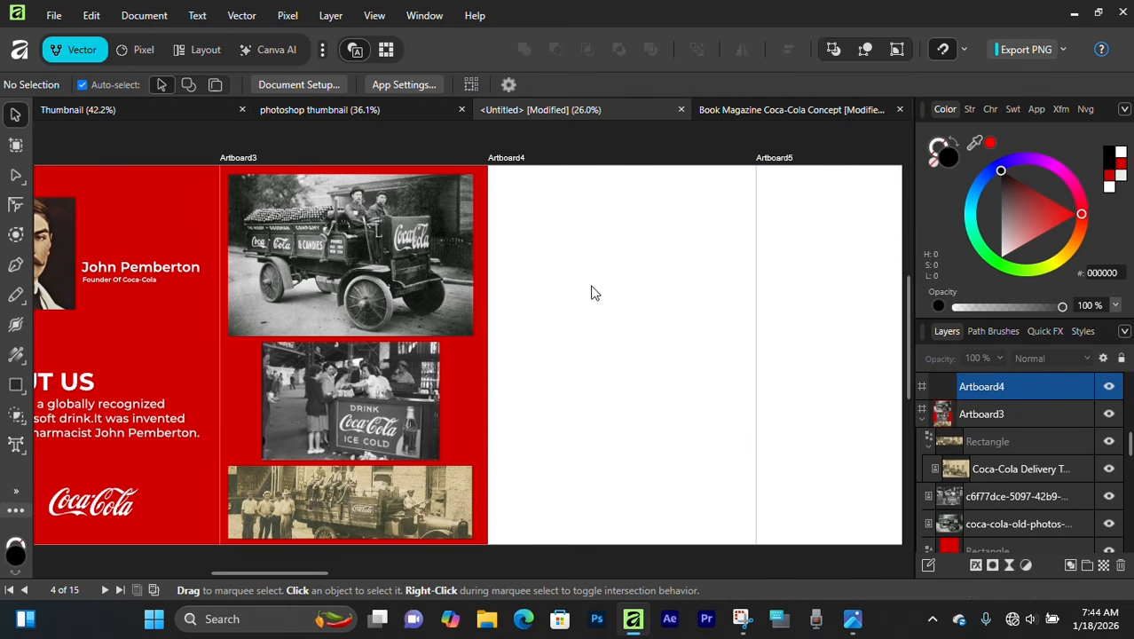
{"action": "left_click", "coordinate": [246, 373]}
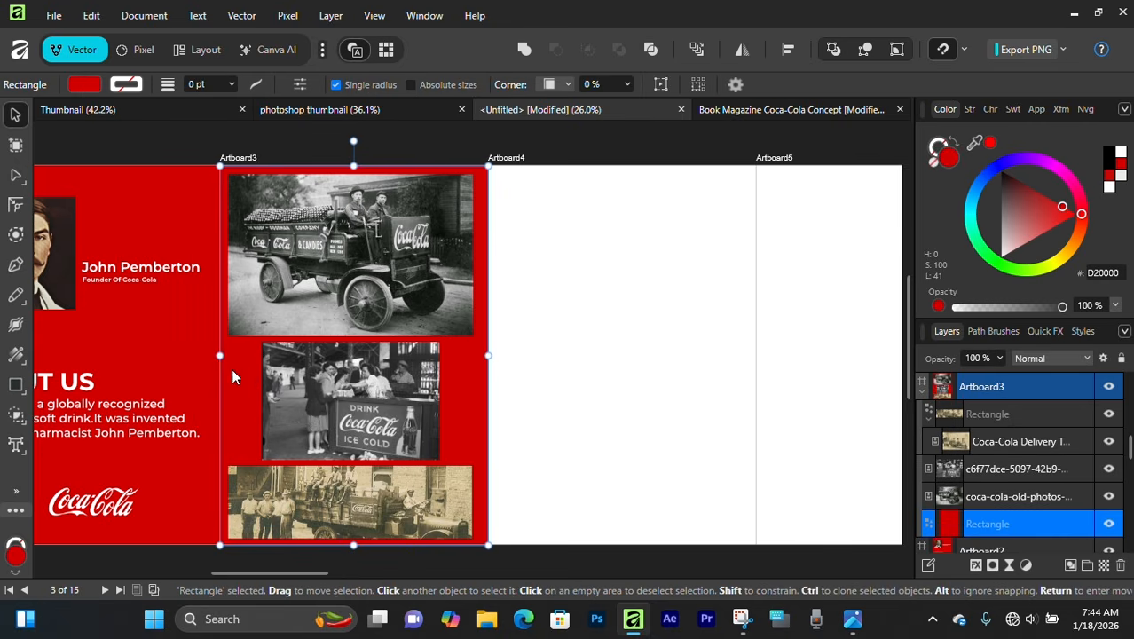
{"action": "mouse_move", "coordinate": [232, 368]}
{"action": "left_mouse_down"}
{"action": "mouse_move", "coordinate": [535, 376]}
{"action": "mouse_move", "coordinate": [503, 372]}
{"action": "left_mouse_up"}
{"action": "scroll", "coordinate": [515, 355], "scroll_direction": "up", "scroll_amount": 1}
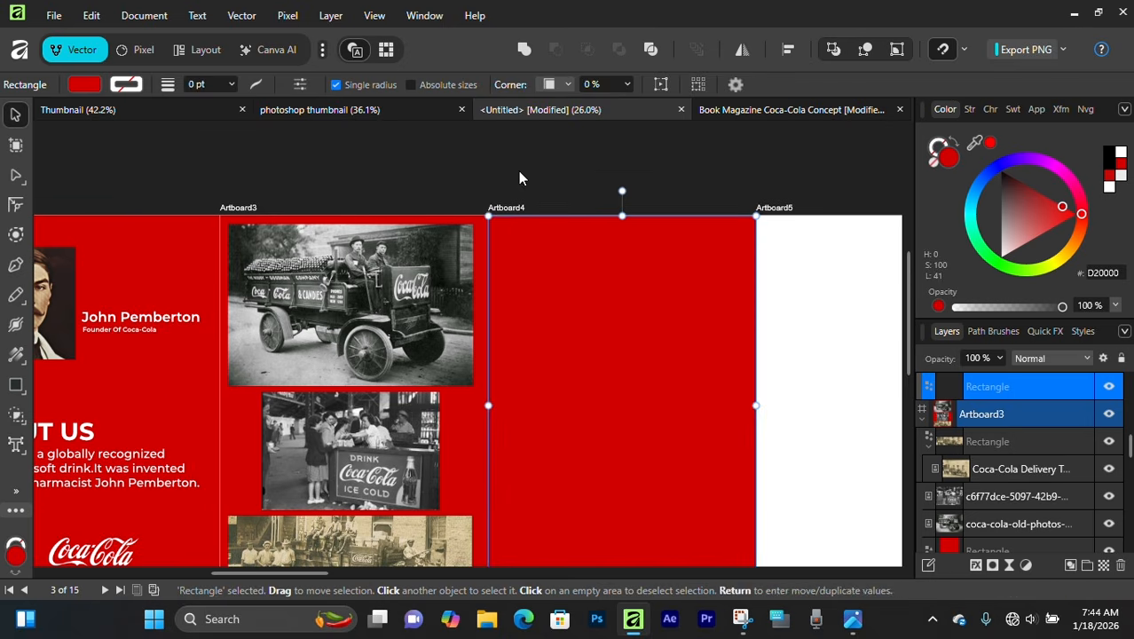
{"action": "left_click", "coordinate": [518, 171]}
Fill Artboard4's background rectangle with black (000000) and deselect it
{"action": "left_click_drag", "start_coordinate": [551, 419], "coordinate": [576, 362]}
{"action": "left_click", "coordinate": [594, 359]}
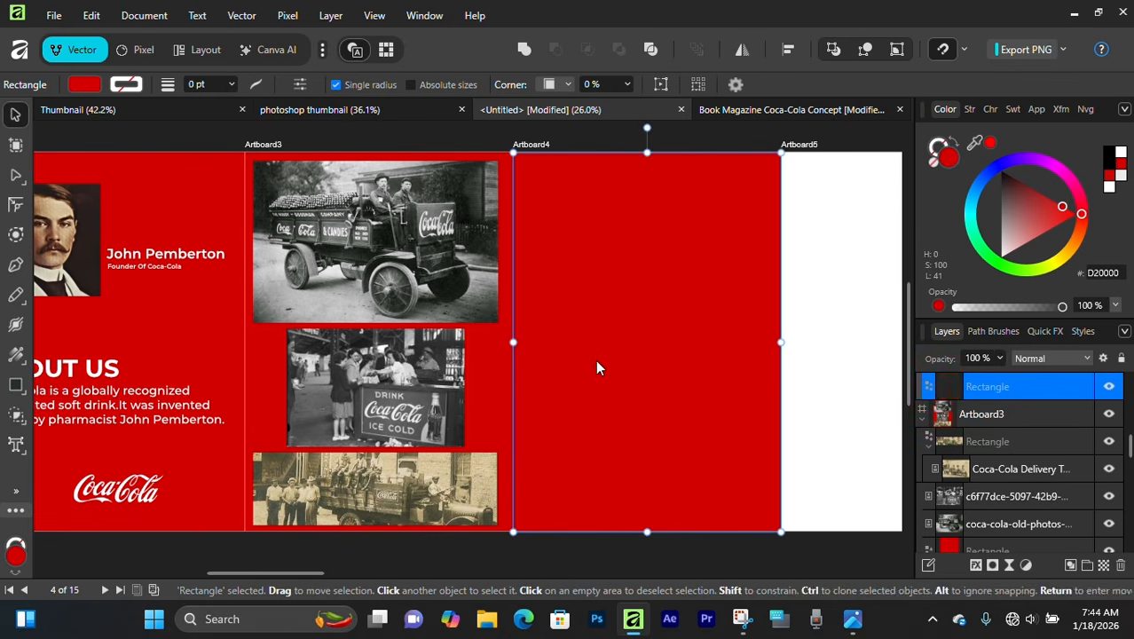
{"action": "left_click", "coordinate": [1108, 161]}
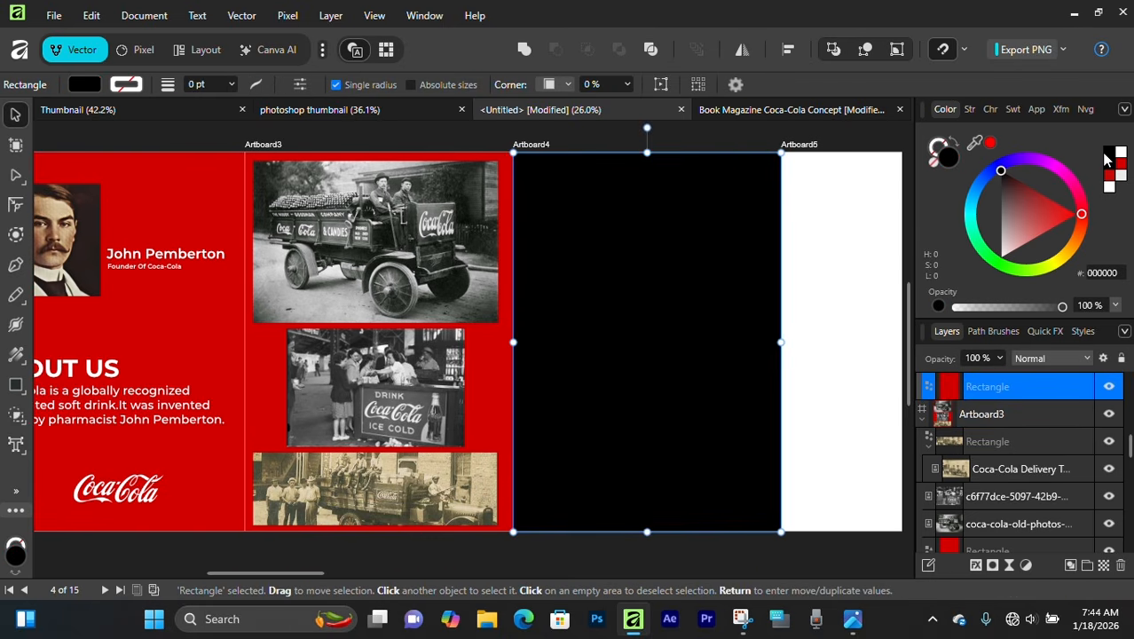
{"action": "left_click", "coordinate": [704, 136]}
{"action": "left_click_drag", "start_coordinate": [677, 270], "coordinate": [595, 293]}
{"action": "left_click", "coordinate": [536, 142]}
{"action": "scroll", "coordinate": [481, 284], "scroll_direction": "down", "scroll_amount": 2}
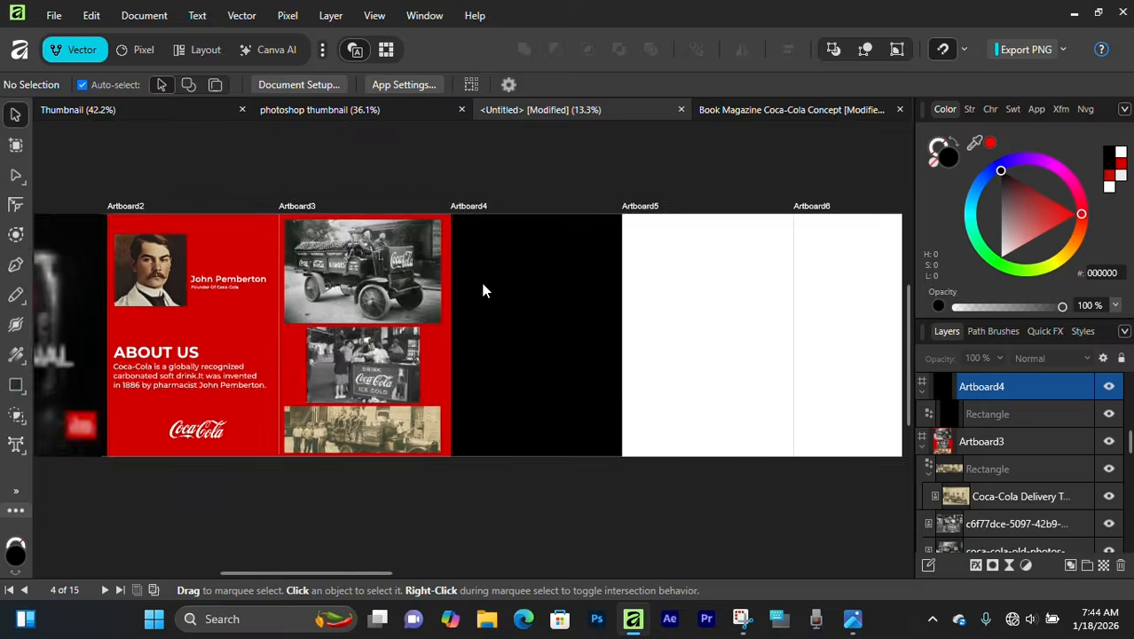
Copy the white ABOUT US heading from Artboard2 to the middle of the black Artboard4
{"action": "scroll", "coordinate": [481, 284], "scroll_direction": "up", "scroll_amount": 2}
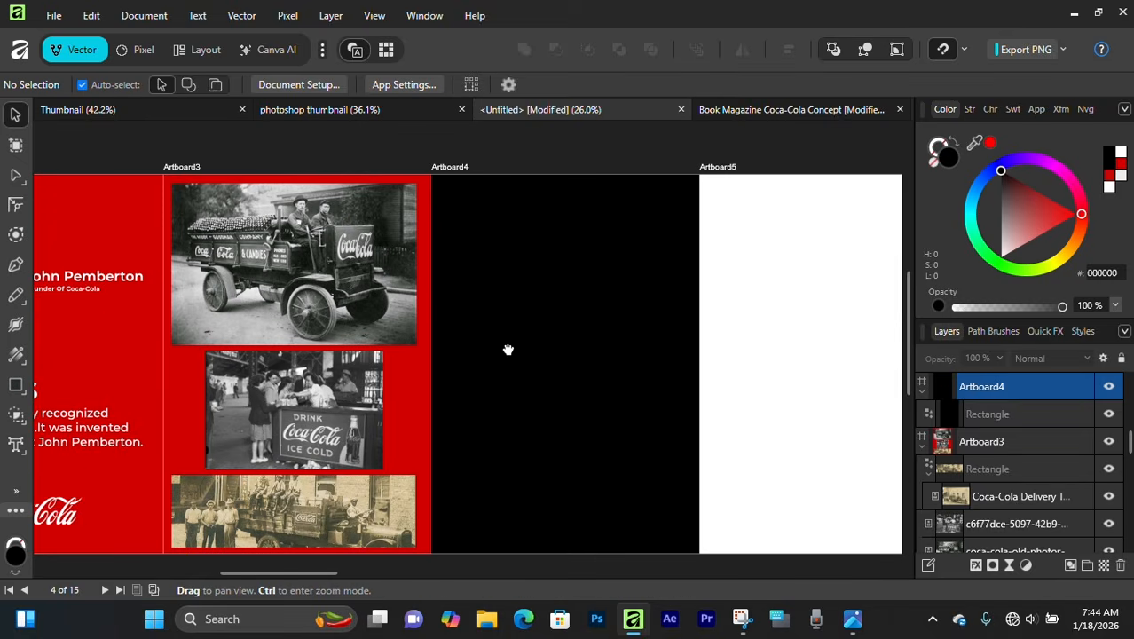
{"action": "left_click_drag", "start_coordinate": [509, 347], "coordinate": [561, 347]}
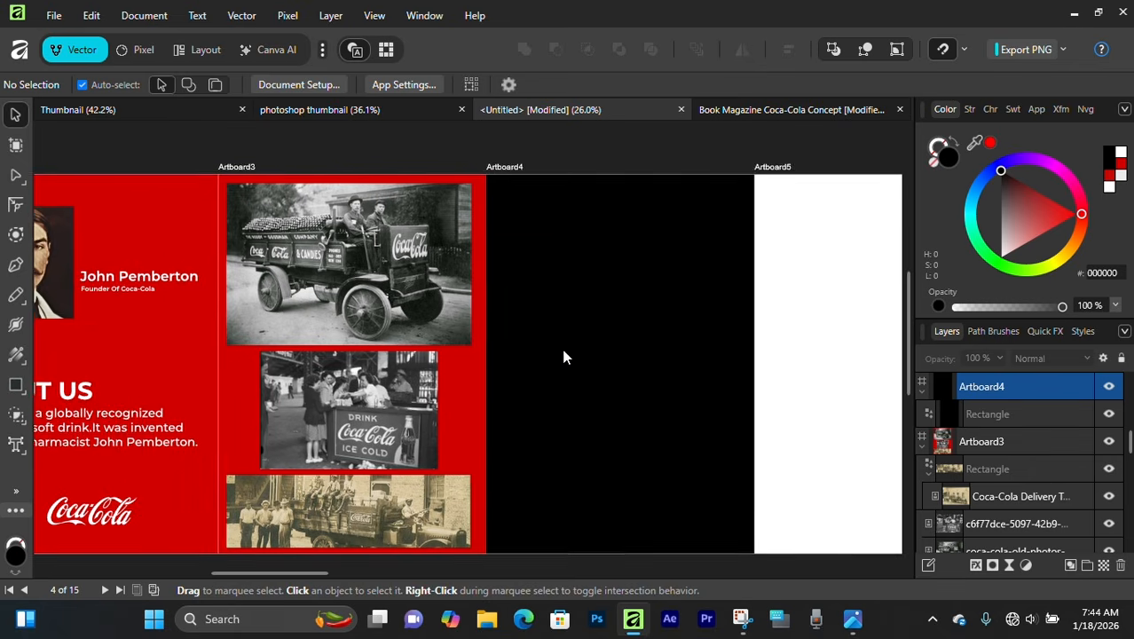
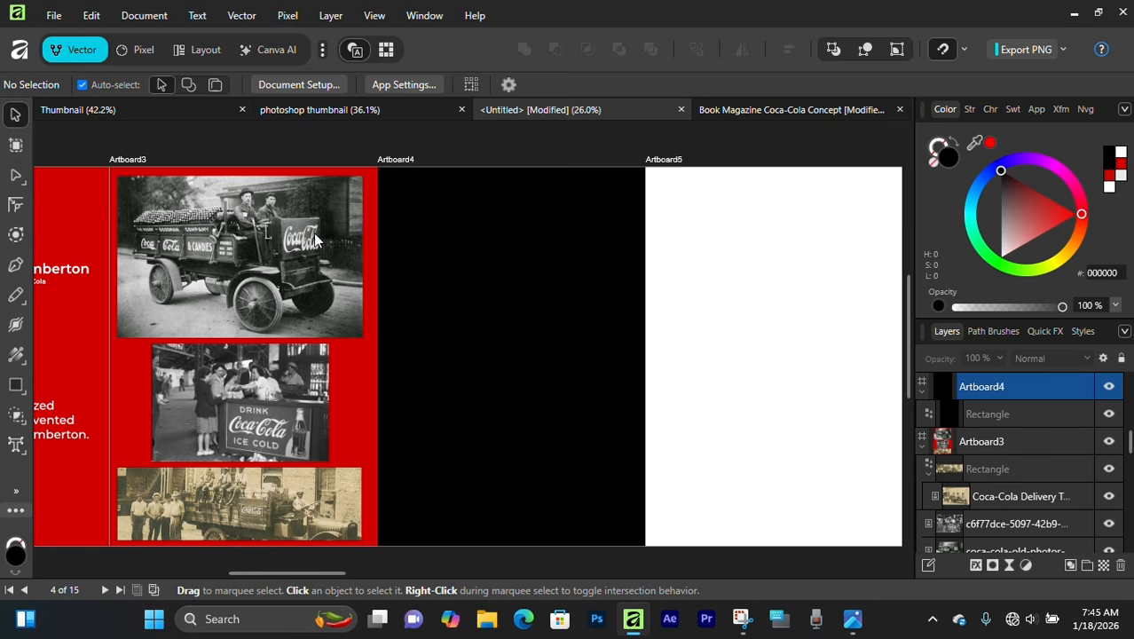
{"action": "scroll", "coordinate": [281, 380], "scroll_direction": "left", "scroll_amount": 5}
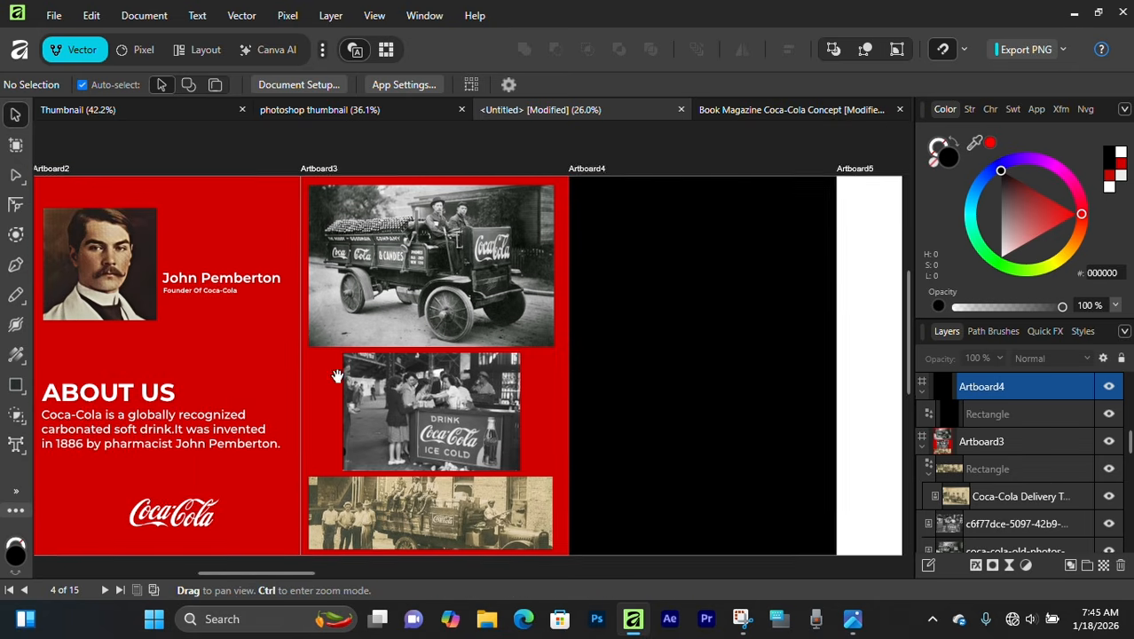
{"action": "left_click", "coordinate": [252, 379]}
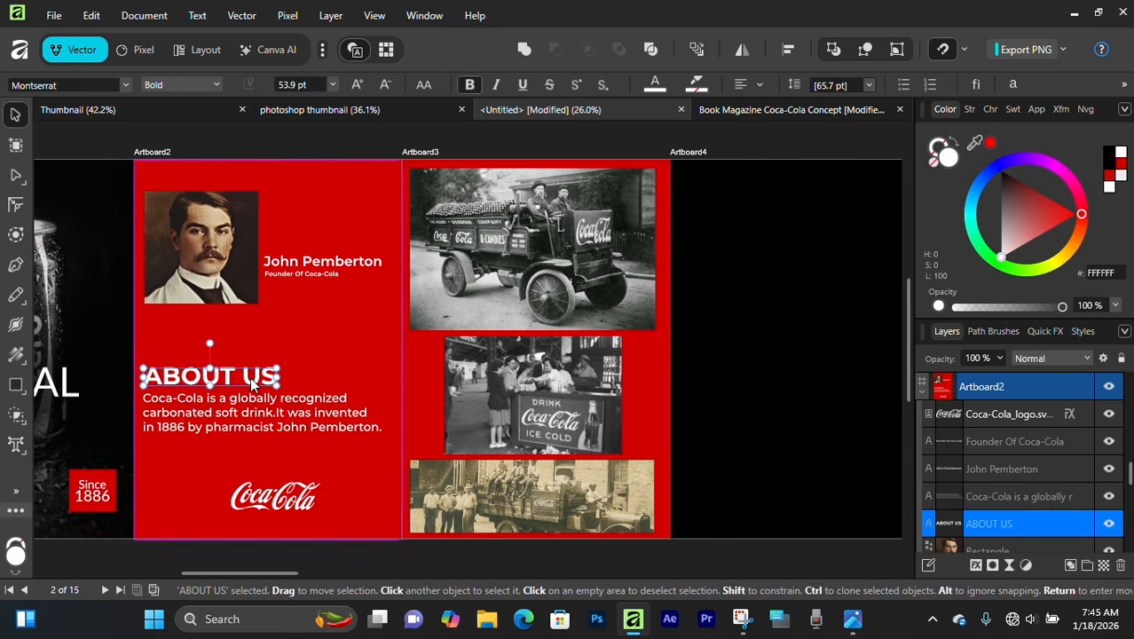
{"action": "left_click_drag", "start_coordinate": [250, 377], "coordinate": [827, 366]}
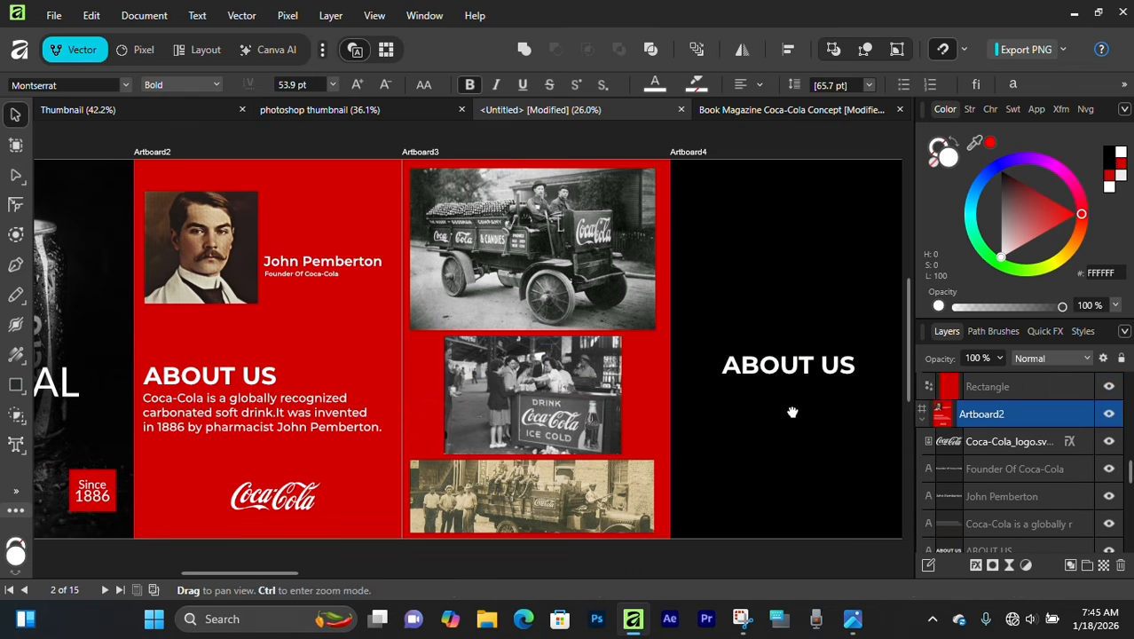
{"action": "left_click_drag", "start_coordinate": [792, 410], "coordinate": [608, 375]}
{"action": "scroll", "coordinate": [619, 407], "scroll_direction": "up", "scroll_amount": 3}
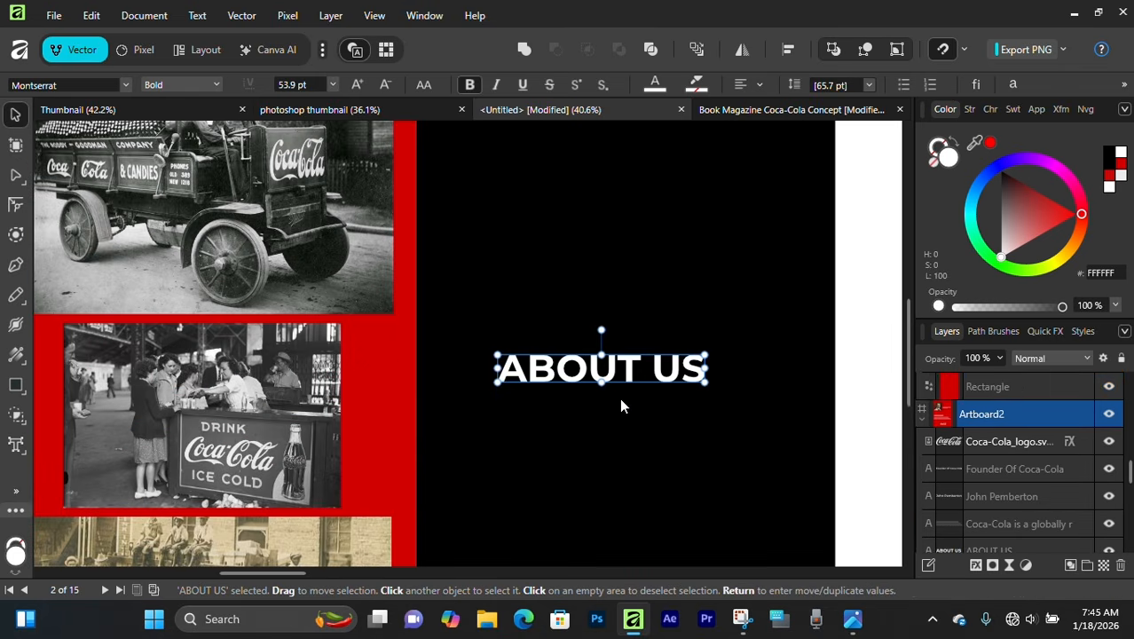
Replace the copied heading's text on Artboard4 with INGREDIENTS and finish text editing
{"action": "scroll", "coordinate": [620, 398], "scroll_direction": "down", "scroll_amount": 2}
{"action": "scroll", "coordinate": [610, 308], "scroll_direction": "up", "scroll_amount": 1}
{"action": "double_click", "coordinate": [669, 284]}
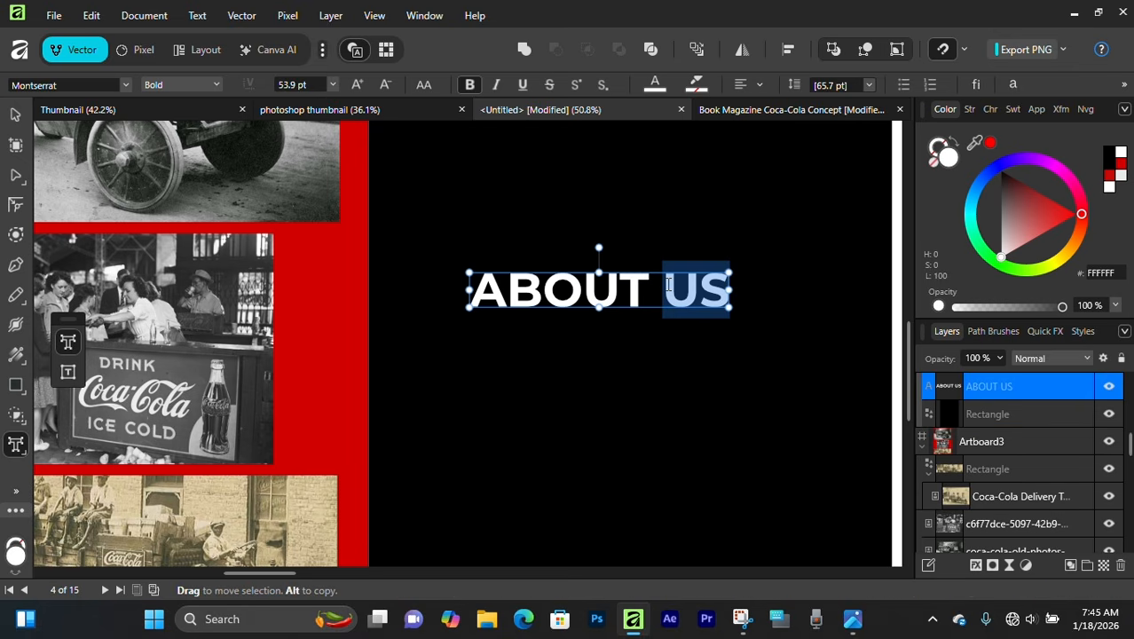
{"action": "triple_click", "coordinate": [666, 285]}
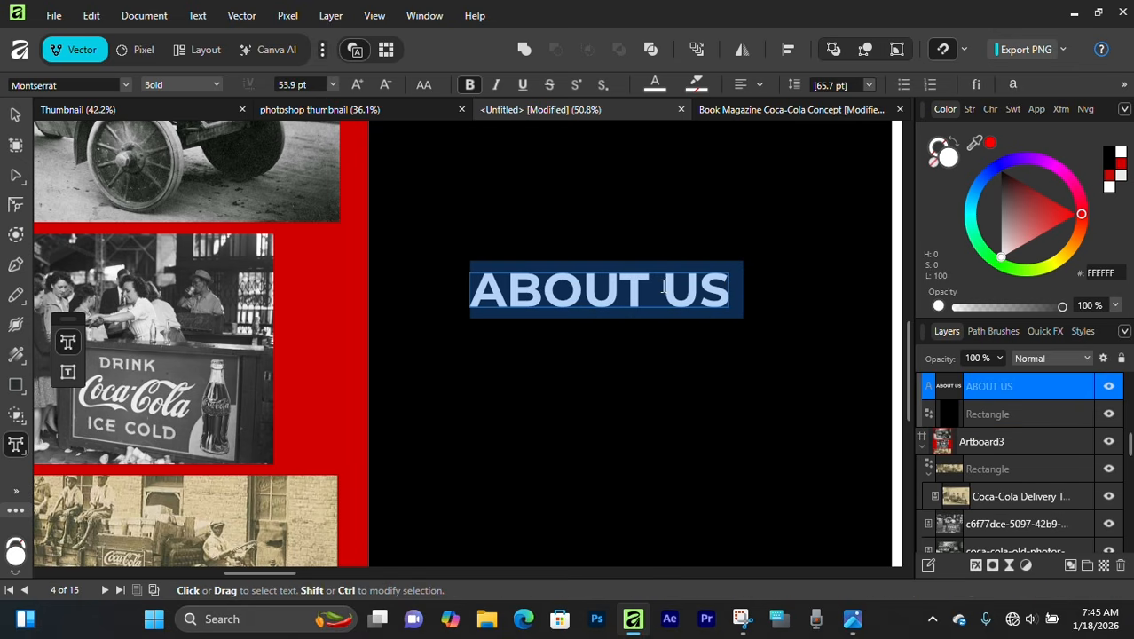
{"action": "key", "text": "BackSpace"}
{"action": "type", "text": "INGR"}
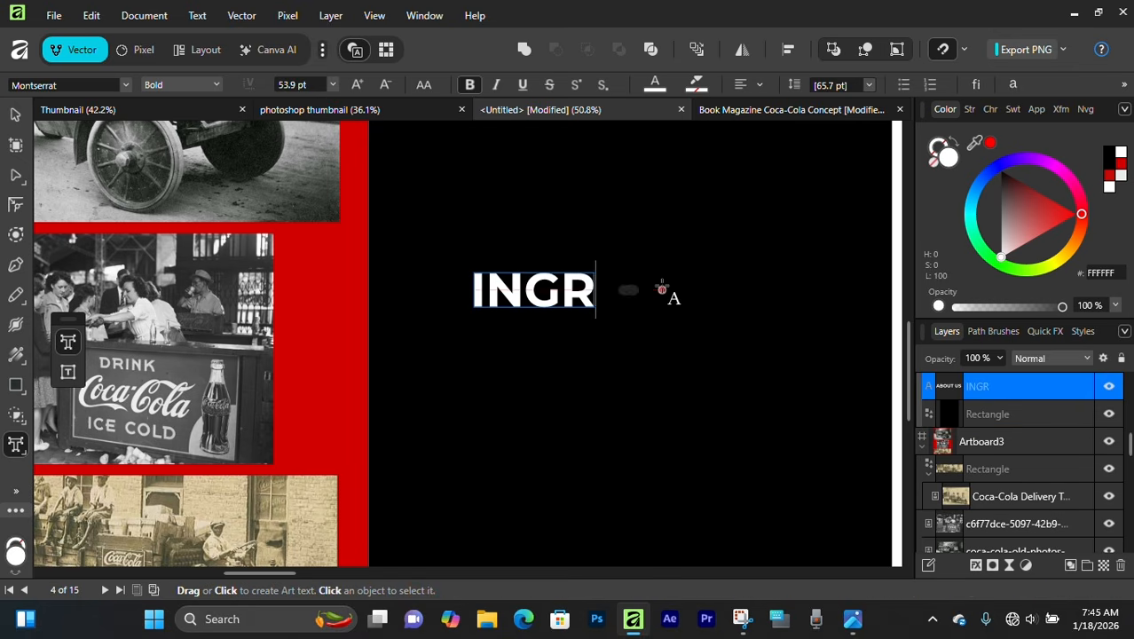
{"action": "type", "text": "EDIENTS"}
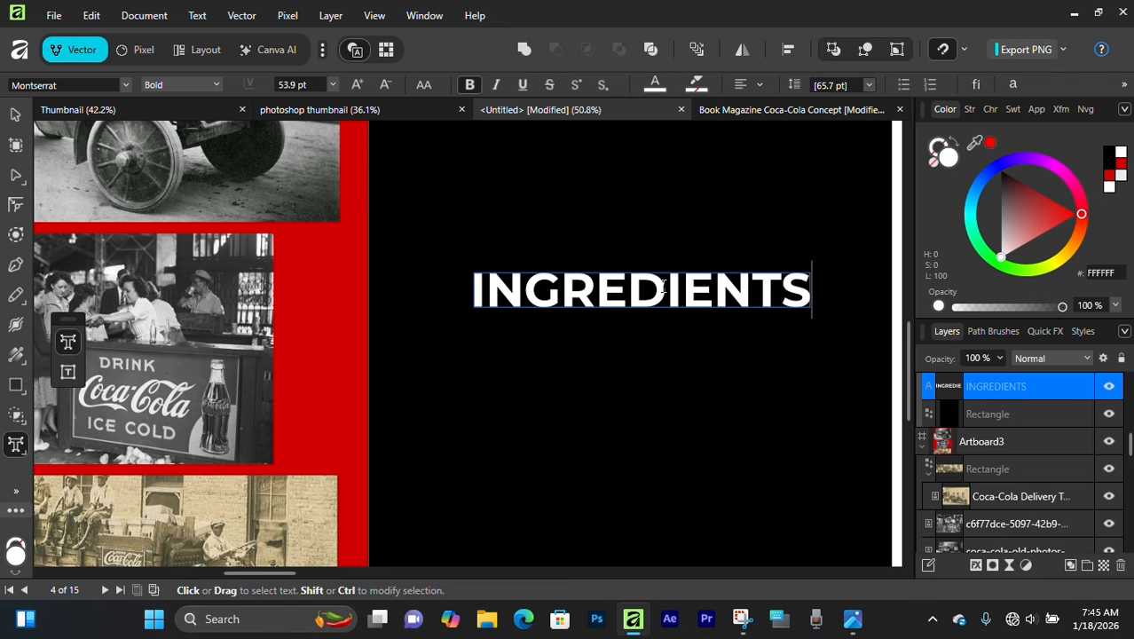
{"action": "key", "text": "Escape"}
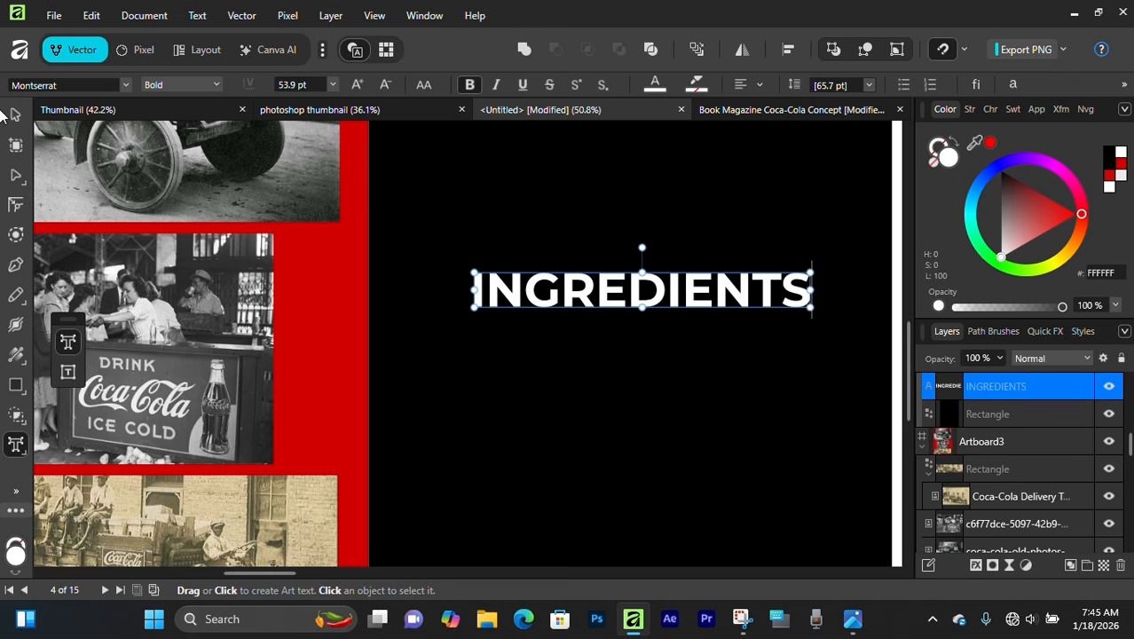
{"action": "left_click", "coordinate": [15, 115]}
Enlarge the INGREDIENTS heading to about 132 pt so it extends past Artboard4's right edge over Artboard5
{"action": "scroll", "coordinate": [543, 315], "scroll_direction": "down", "scroll_amount": 3}
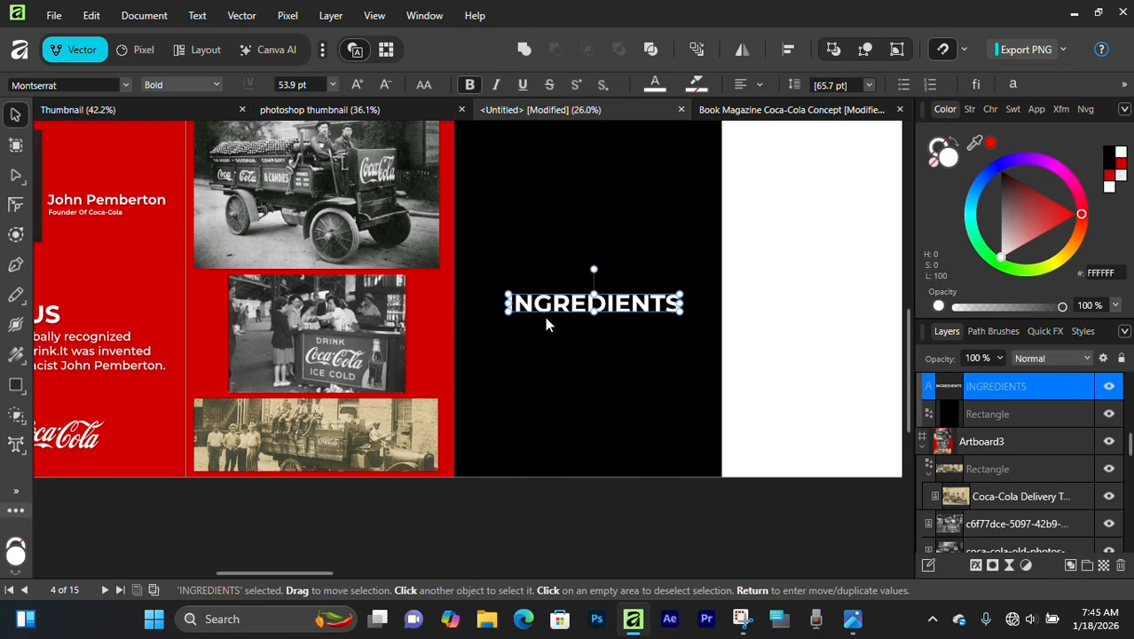
{"action": "scroll", "coordinate": [545, 324], "scroll_direction": "up", "scroll_amount": 2}
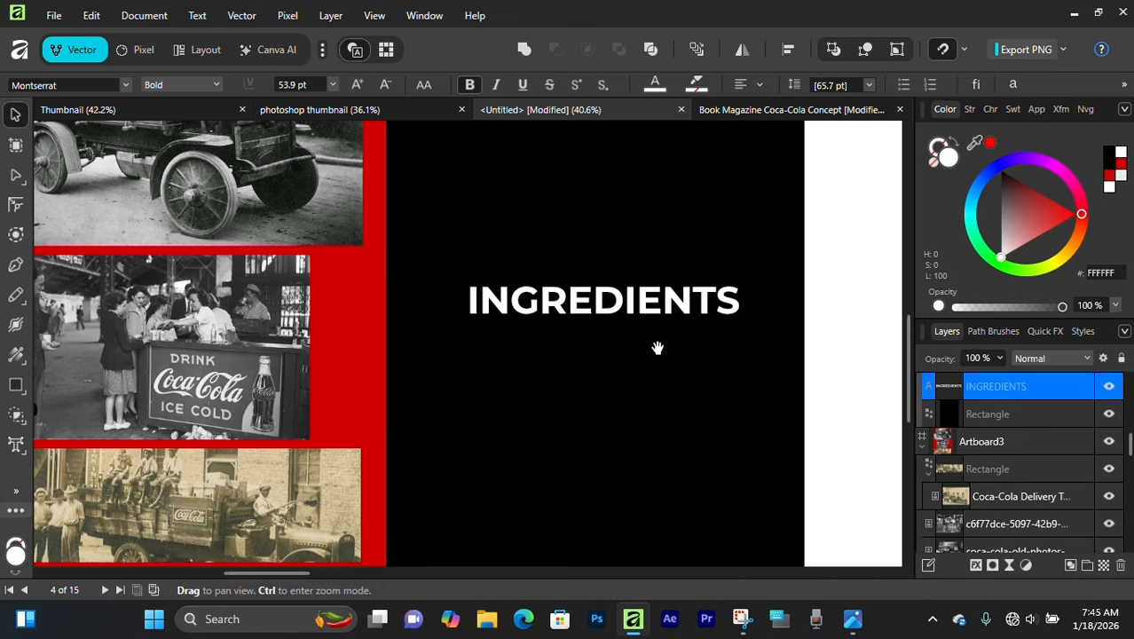
{"action": "left_click_drag", "start_coordinate": [653, 347], "coordinate": [568, 374]}
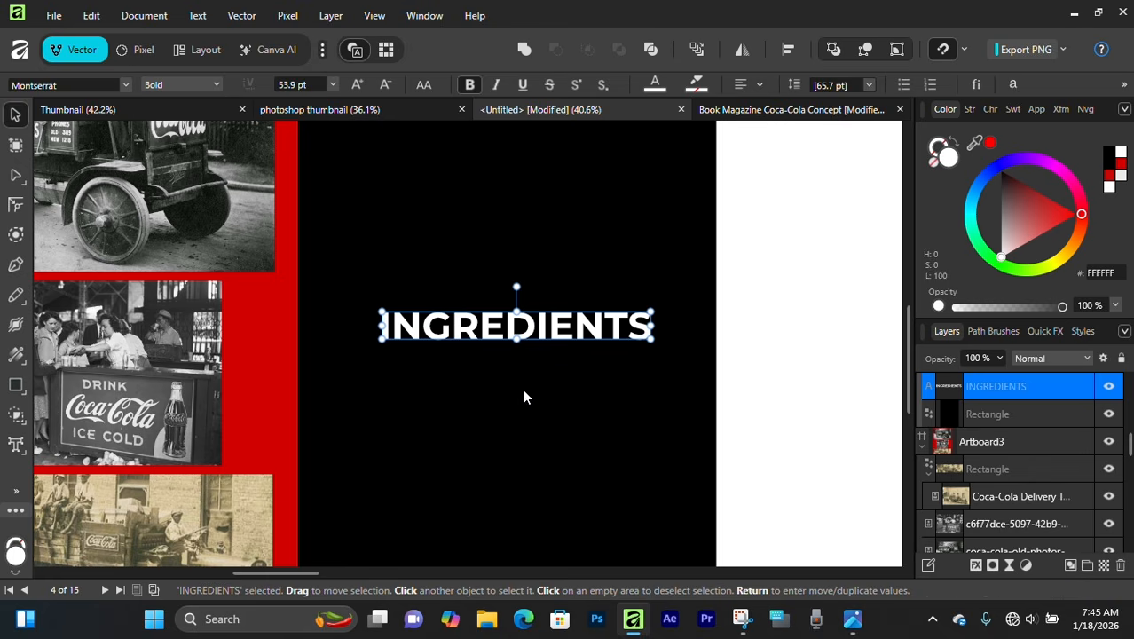
{"action": "left_click_drag", "start_coordinate": [552, 436], "coordinate": [491, 450]}
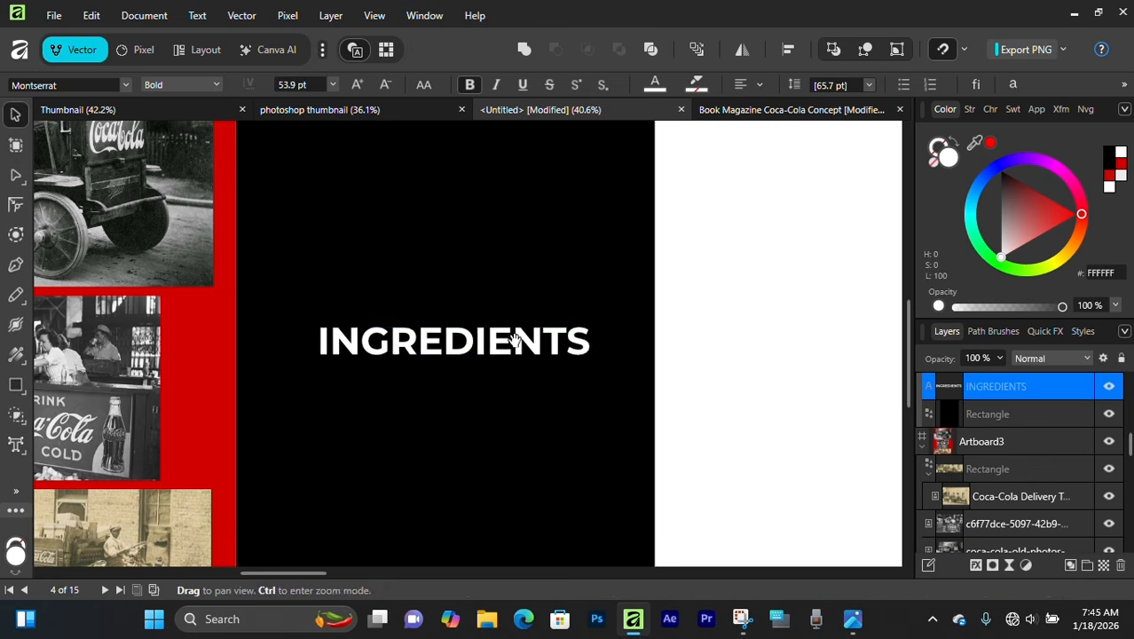
{"action": "left_click_drag", "start_coordinate": [514, 337], "coordinate": [846, 292]}
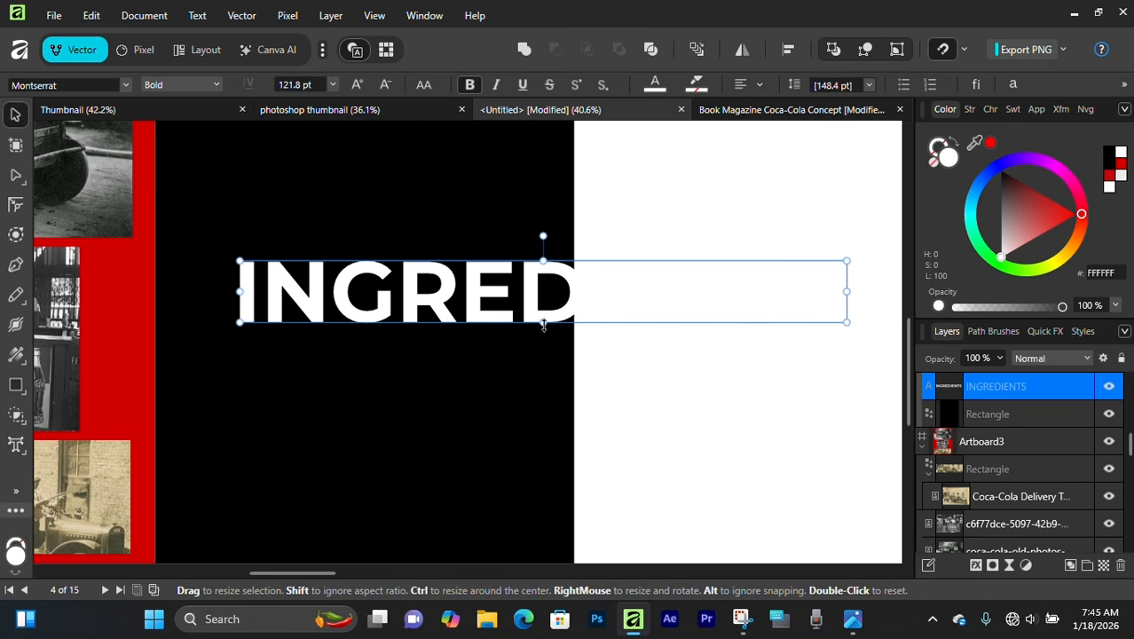
{"action": "left_click_drag", "start_coordinate": [543, 324], "coordinate": [545, 330]}
{"action": "mouse_move", "coordinate": [536, 299]}
{"action": "left_mouse_down"}
{"action": "mouse_move", "coordinate": [569, 303]}
{"action": "mouse_move", "coordinate": [537, 305]}
{"action": "mouse_move", "coordinate": [551, 306]}
{"action": "left_mouse_up"}
{"action": "left_click_drag", "start_coordinate": [575, 346], "coordinate": [484, 360]}
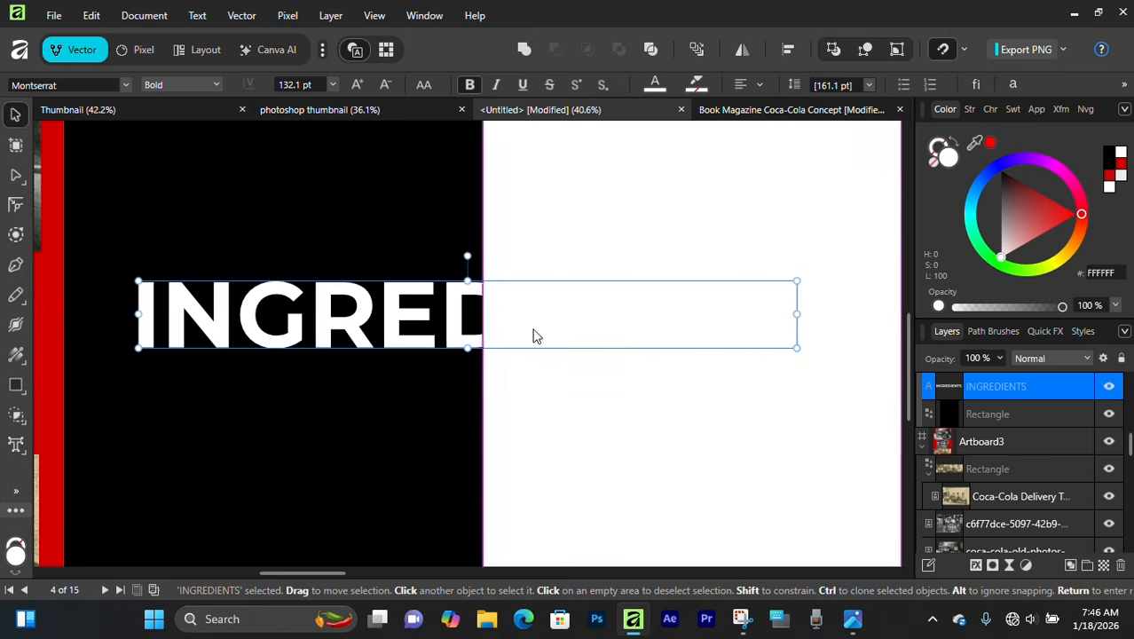
Reposition the INGREDIENTS heading so it is centered horizontally on the boundary between Artboard4 and Artboard5
{"action": "left_click_drag", "start_coordinate": [391, 480], "coordinate": [391, 382]}
{"action": "left_click", "coordinate": [403, 508]}
{"action": "left_click_drag", "start_coordinate": [456, 254], "coordinate": [464, 336]}
{"action": "left_click_drag", "start_coordinate": [388, 303], "coordinate": [414, 333]}
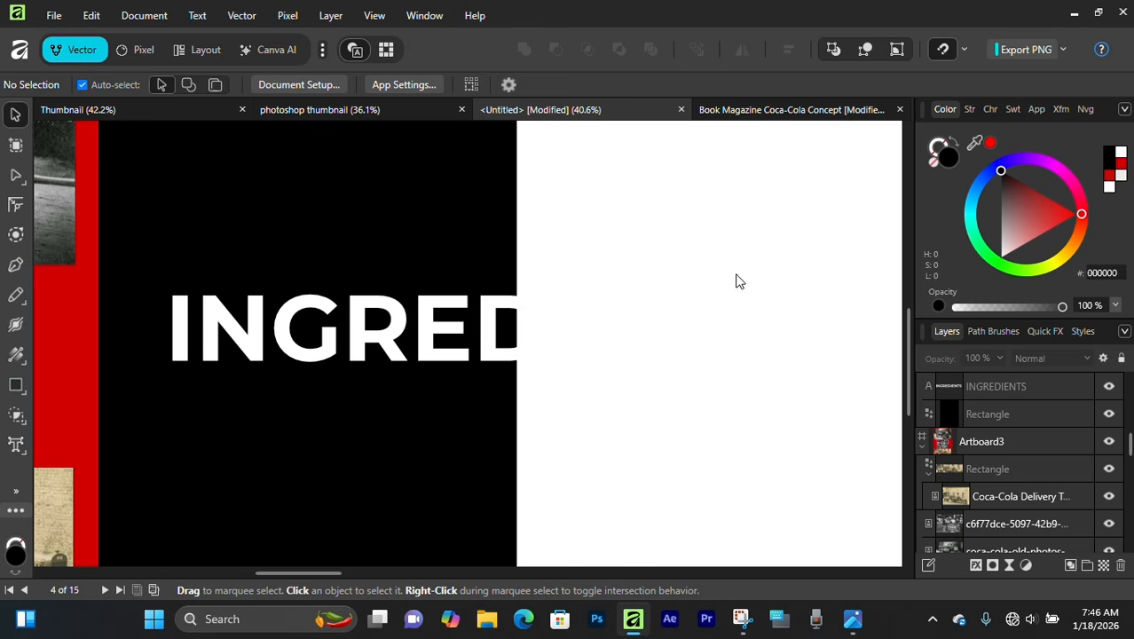
{"action": "left_click", "coordinate": [444, 324]}
{"action": "left_click_drag", "start_coordinate": [422, 335], "coordinate": [215, 322]}
{"action": "left_click_drag", "start_coordinate": [328, 328], "coordinate": [606, 368]}
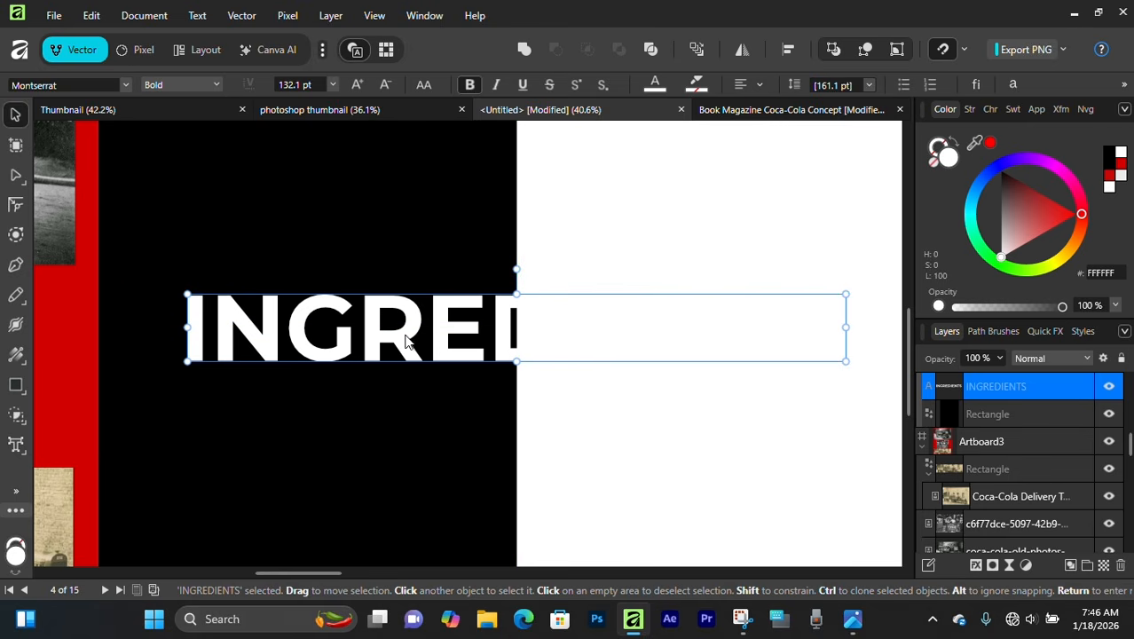
Duplicate the white INGREDIENTS heading over Artboard5 and recolor the copy red (D20000)
{"action": "left_click_drag", "start_coordinate": [405, 337], "coordinate": [672, 335]}
{"action": "left_click_drag", "start_coordinate": [776, 343], "coordinate": [777, 342]}
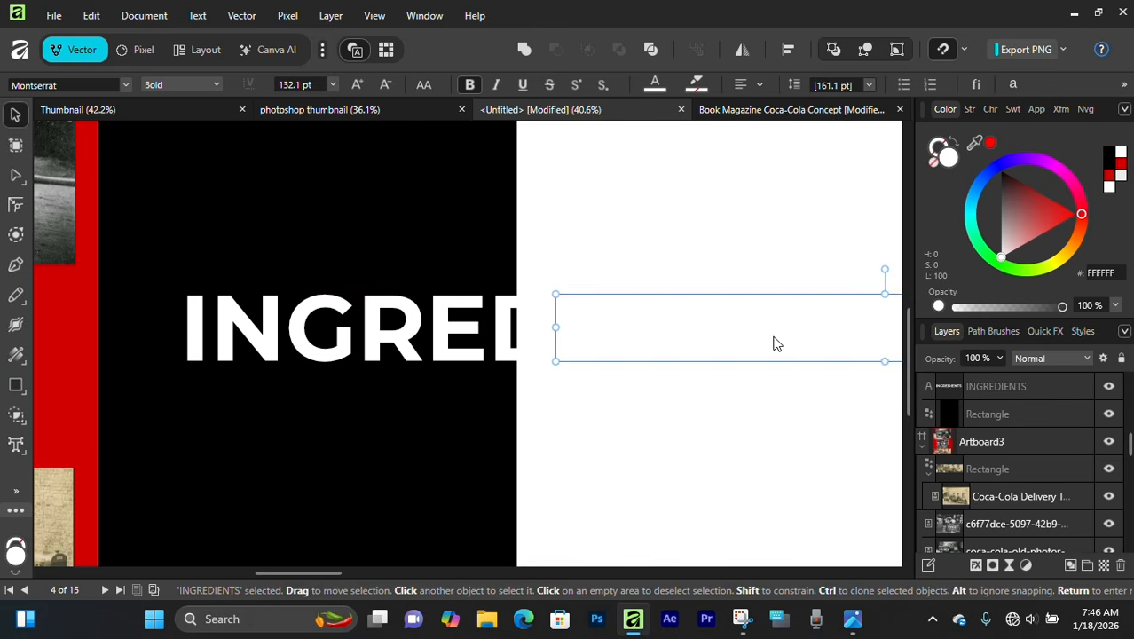
{"action": "left_click_drag", "start_coordinate": [679, 355], "coordinate": [471, 391]}
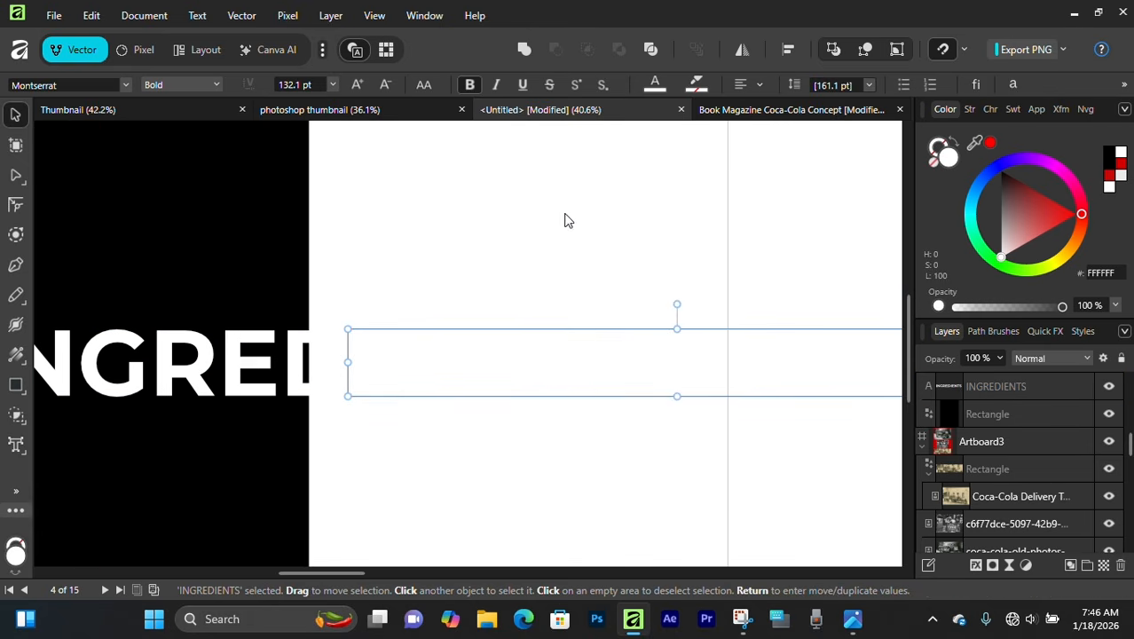
{"action": "left_click_drag", "start_coordinate": [453, 212], "coordinate": [489, 295]}
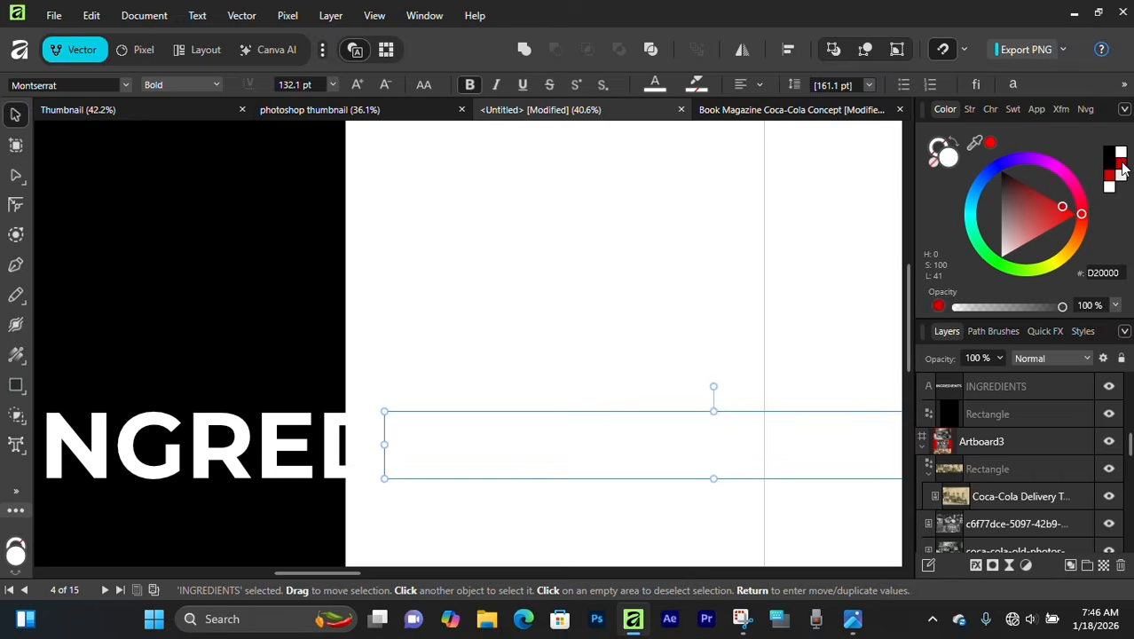
{"action": "left_click", "coordinate": [1123, 169]}
Put the red INGREDIENTS copy inside Artboard5 and align it over the white heading so the word continues across both artboards
{"action": "left_click_drag", "start_coordinate": [480, 480], "coordinate": [578, 381]}
{"action": "scroll", "coordinate": [980, 435], "scroll_direction": "up", "scroll_amount": 2}
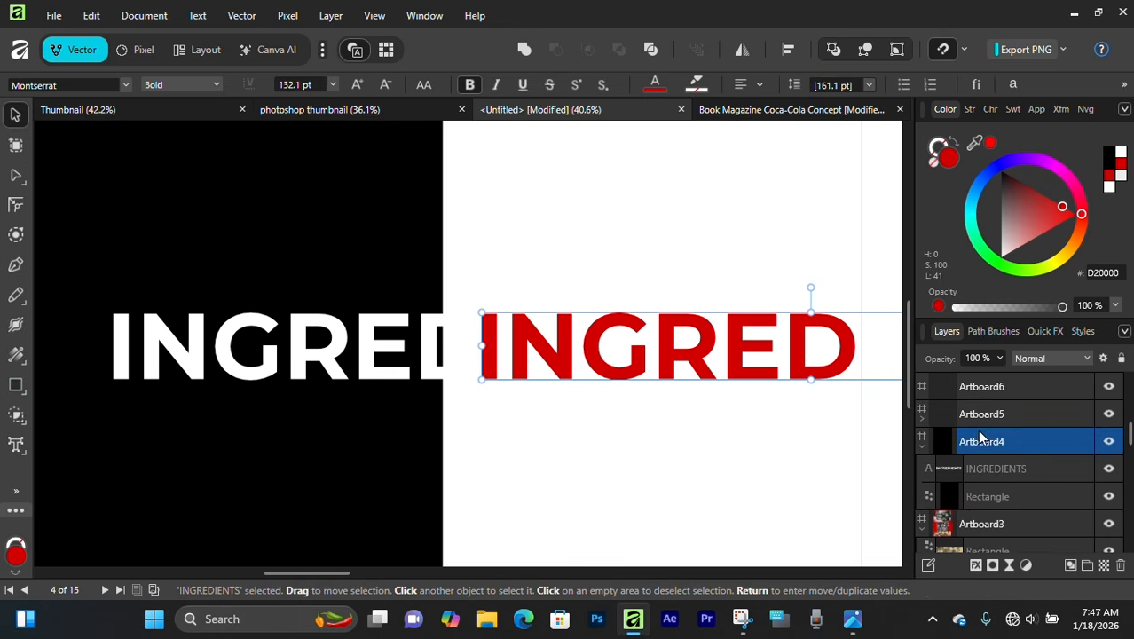
{"action": "left_click", "coordinate": [673, 421]}
{"action": "left_click", "coordinate": [683, 345]}
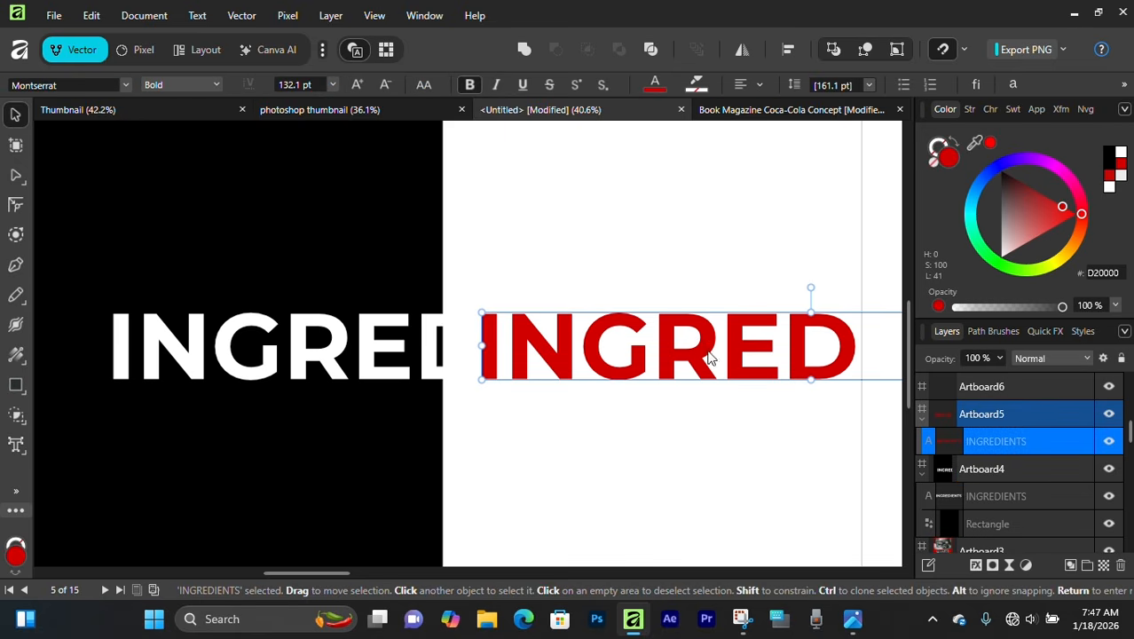
{"action": "left_click_drag", "start_coordinate": [709, 358], "coordinate": [411, 342]}
{"action": "left_click", "coordinate": [351, 257]}
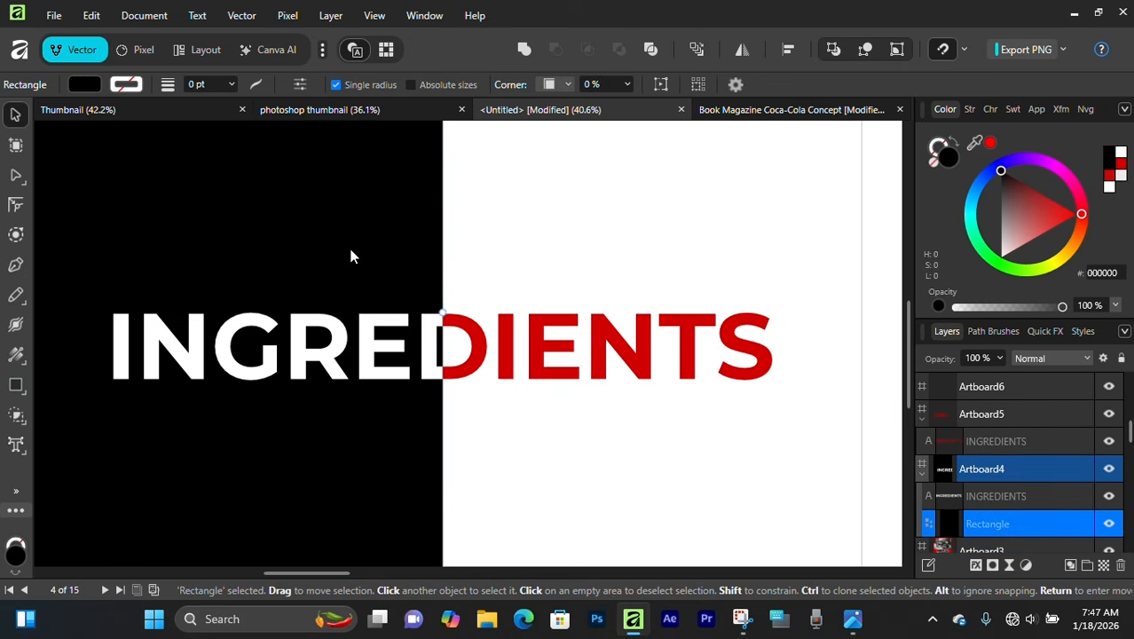
Shrink the white INGREDIENTS heading to 42 pt and place it entirely within the upper part of the black Artboard4
{"action": "scroll", "coordinate": [303, 456], "scroll_direction": "down", "scroll_amount": 4}
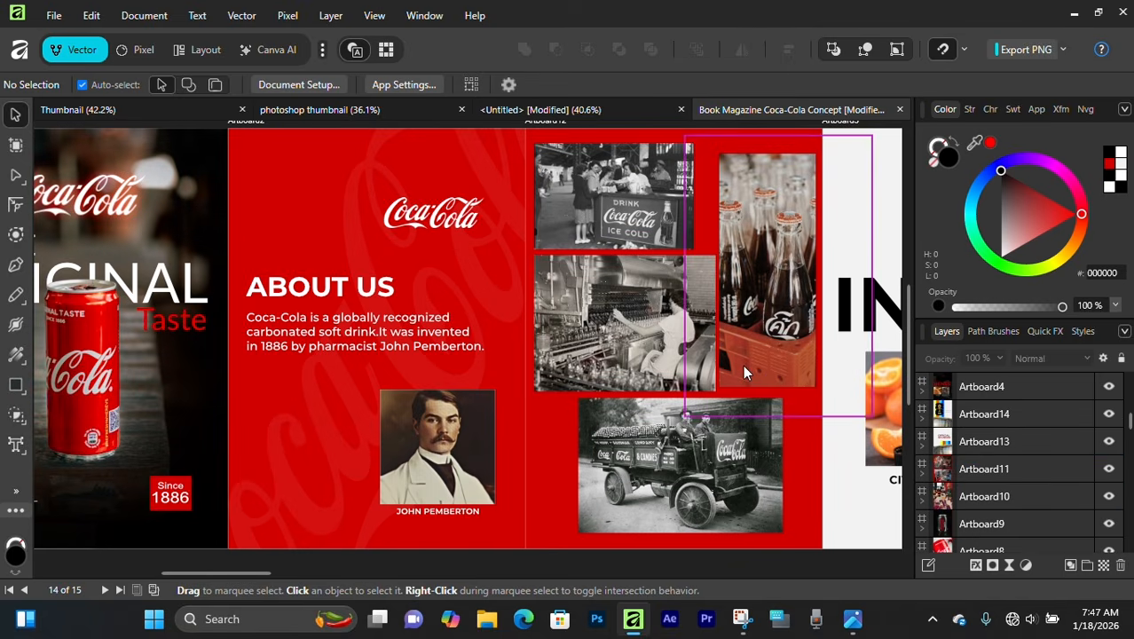
{"action": "left_click_drag", "start_coordinate": [743, 363], "coordinate": [524, 347]}
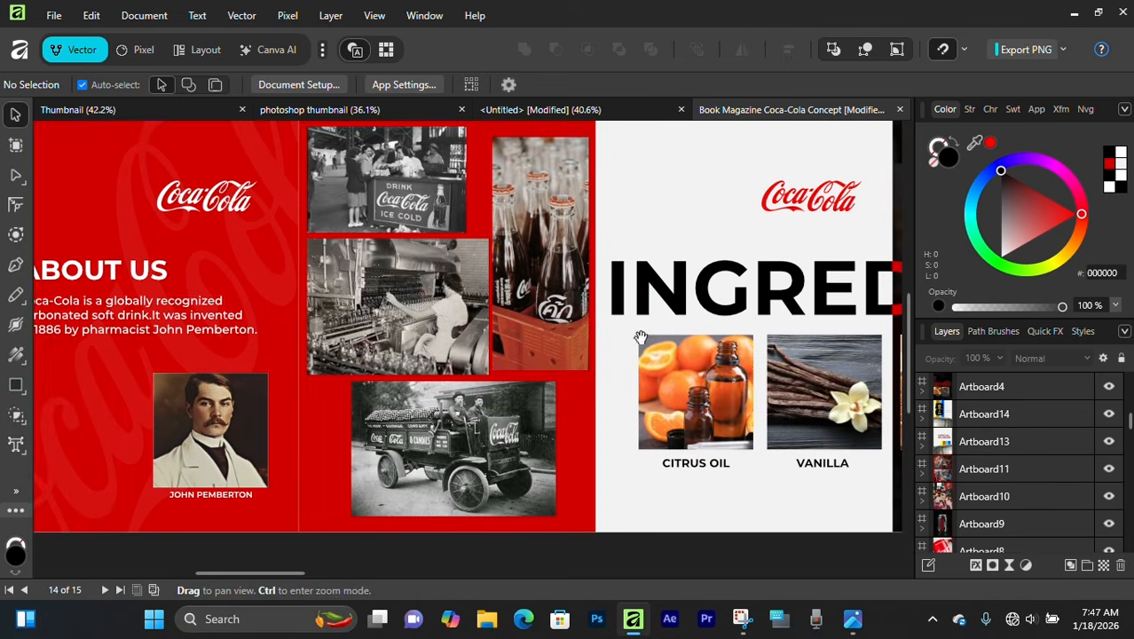
{"action": "left_click_drag", "start_coordinate": [724, 323], "coordinate": [382, 341]}
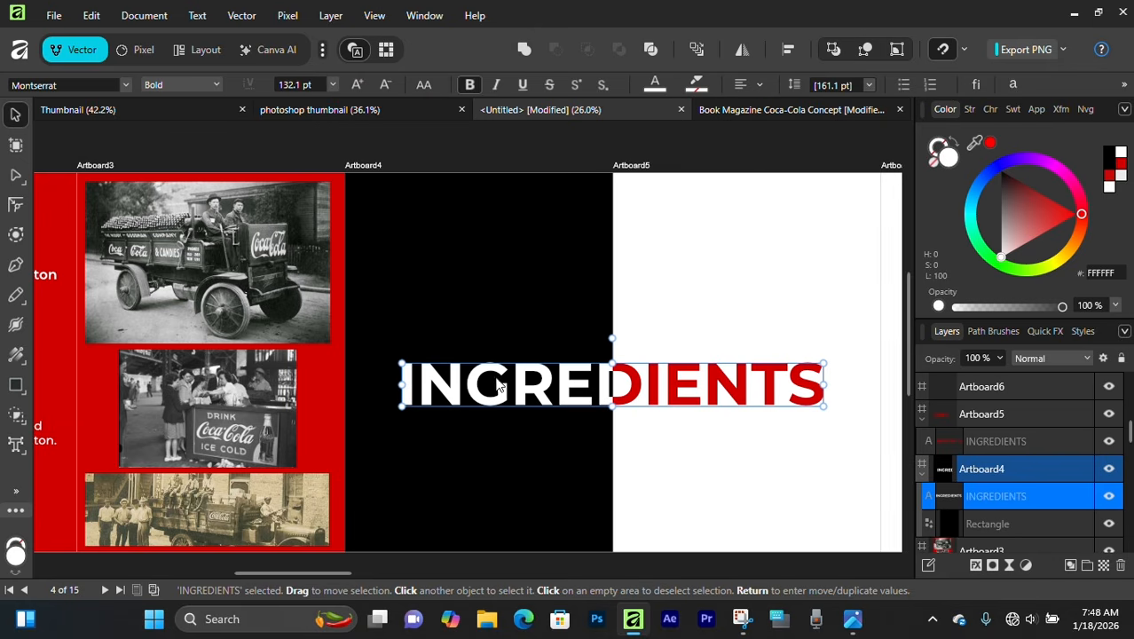
{"action": "left_click_drag", "start_coordinate": [524, 372], "coordinate": [469, 292]}
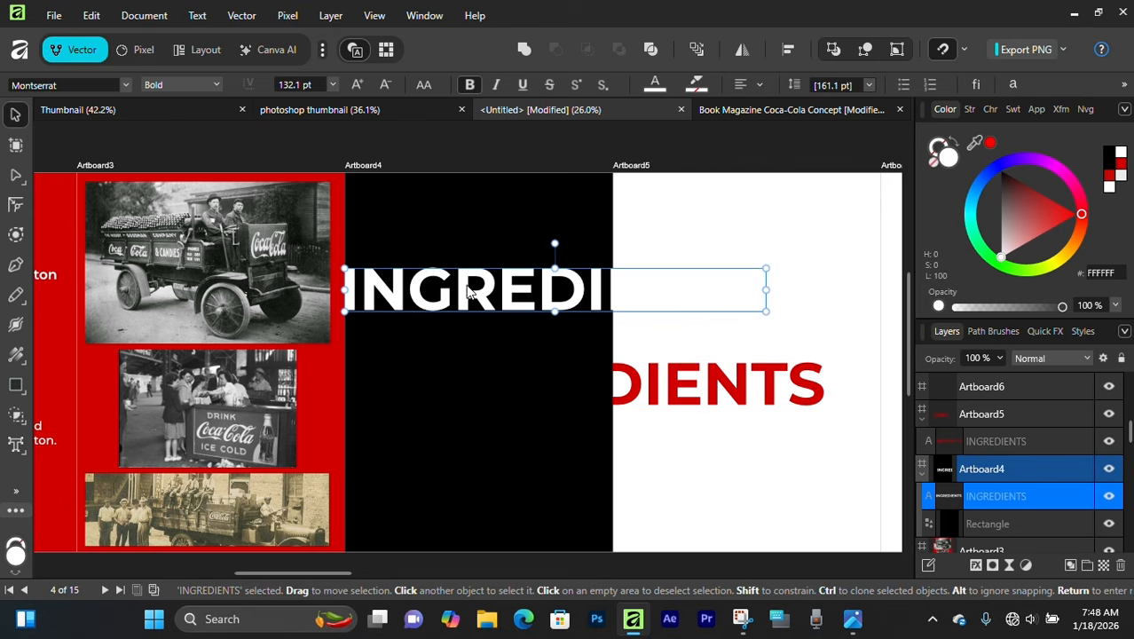
{"action": "left_click_drag", "start_coordinate": [767, 310], "coordinate": [480, 296]}
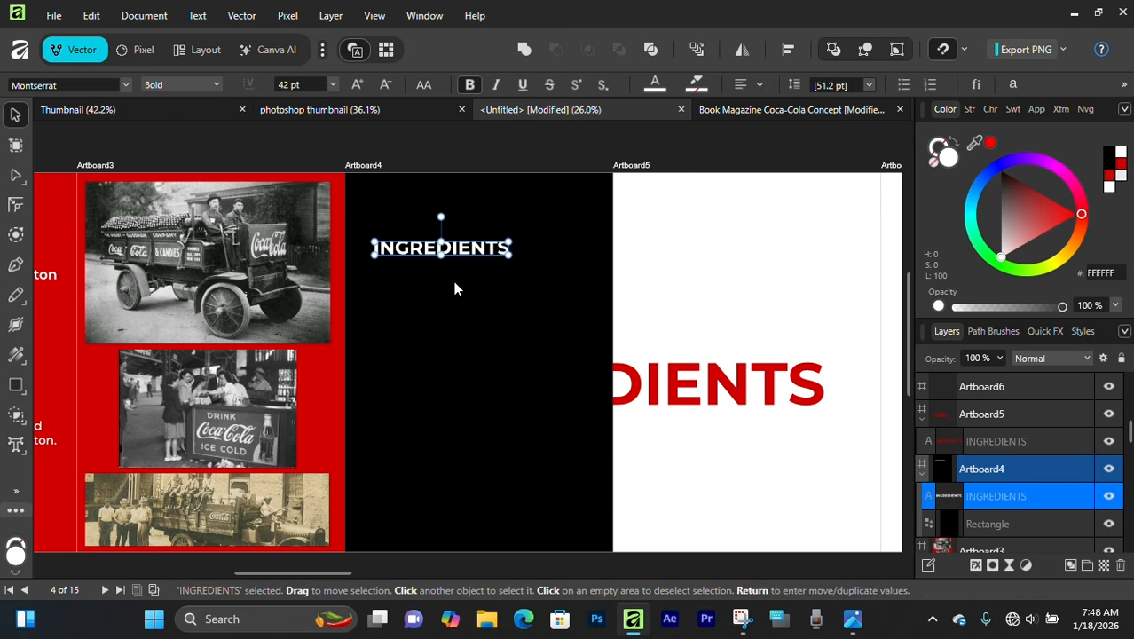
Rotate the white INGREDIENTS heading to read vertically upward and enlarge it along Artboard4's left edge
{"action": "left_click_drag", "start_coordinate": [441, 216], "coordinate": [409, 250]}
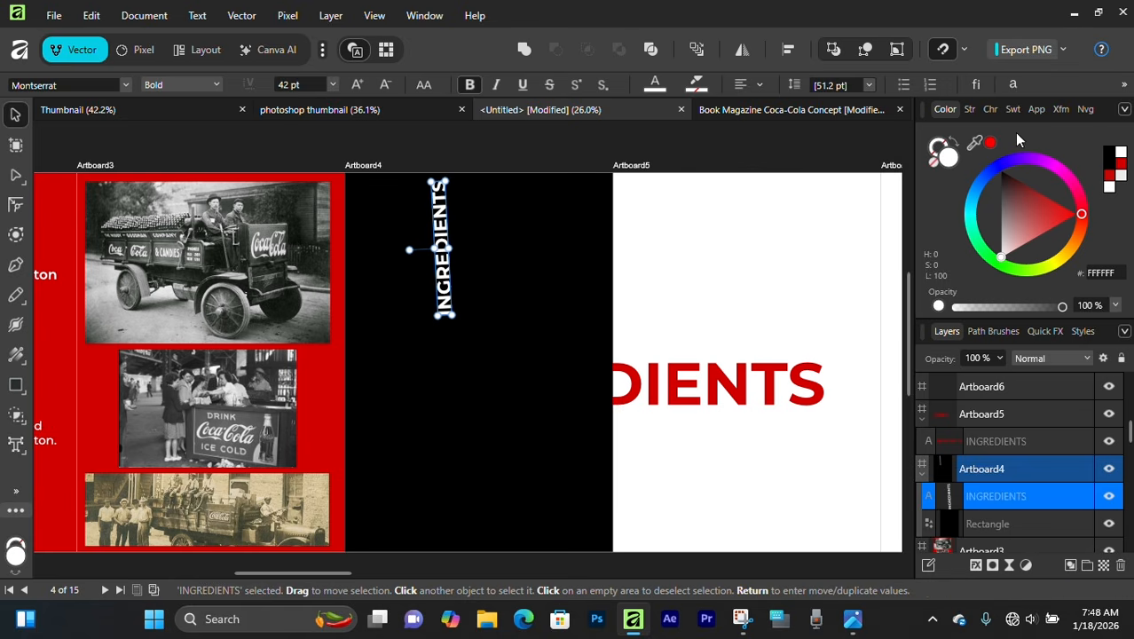
{"action": "left_click", "coordinate": [1060, 109]}
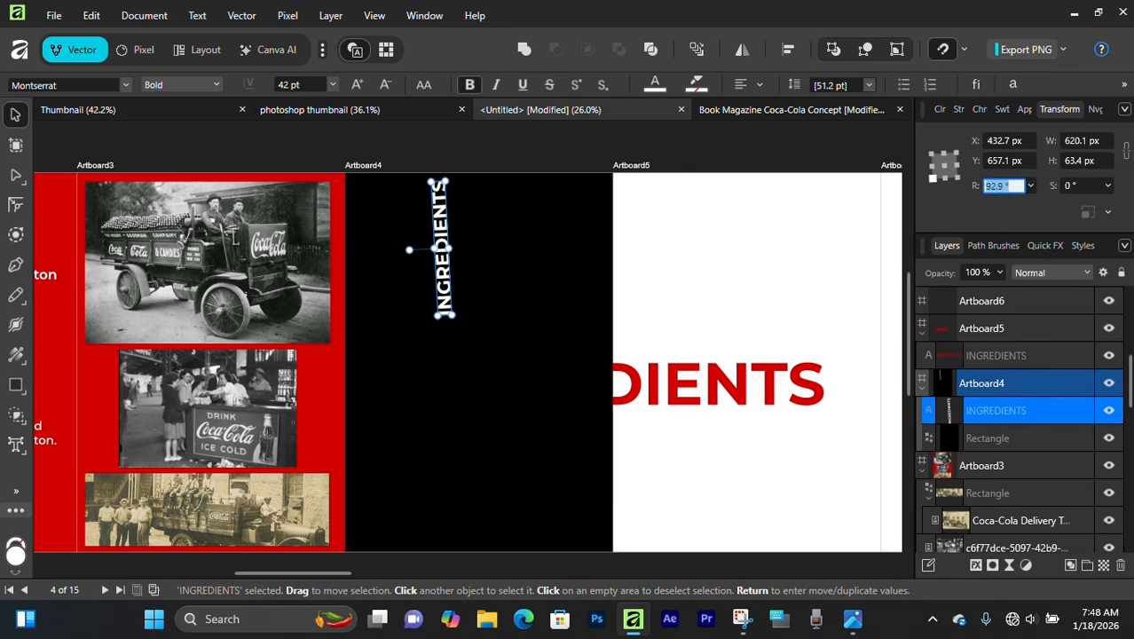
{"action": "key", "text": "Return"}
{"action": "left_click_drag", "start_coordinate": [446, 316], "coordinate": [454, 354]}
Delete the red INGREDIENTS heading from Artboard5
{"action": "left_click", "coordinate": [701, 385]}
{"action": "key", "text": "Delete"}
{"action": "left_click", "coordinate": [701, 385]}
Draw a small, nearly square rectangle beside the upper end of the vertical heading on Artboard4 and fill it white
{"action": "scroll", "coordinate": [443, 335], "scroll_direction": "up", "scroll_amount": 1}
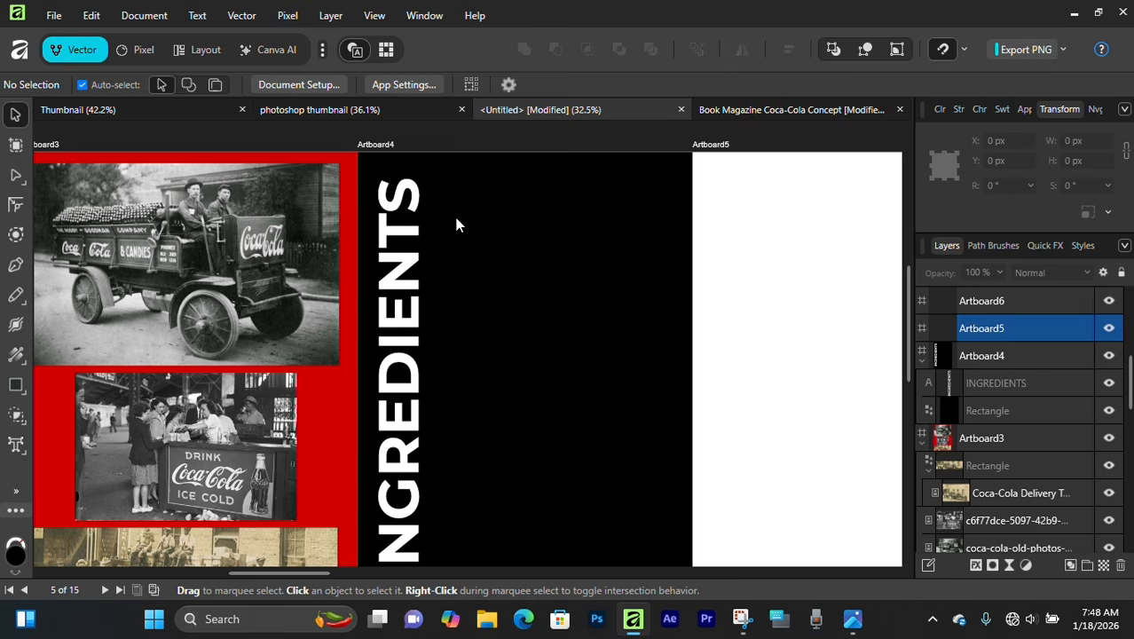
{"action": "left_click", "coordinate": [15, 385]}
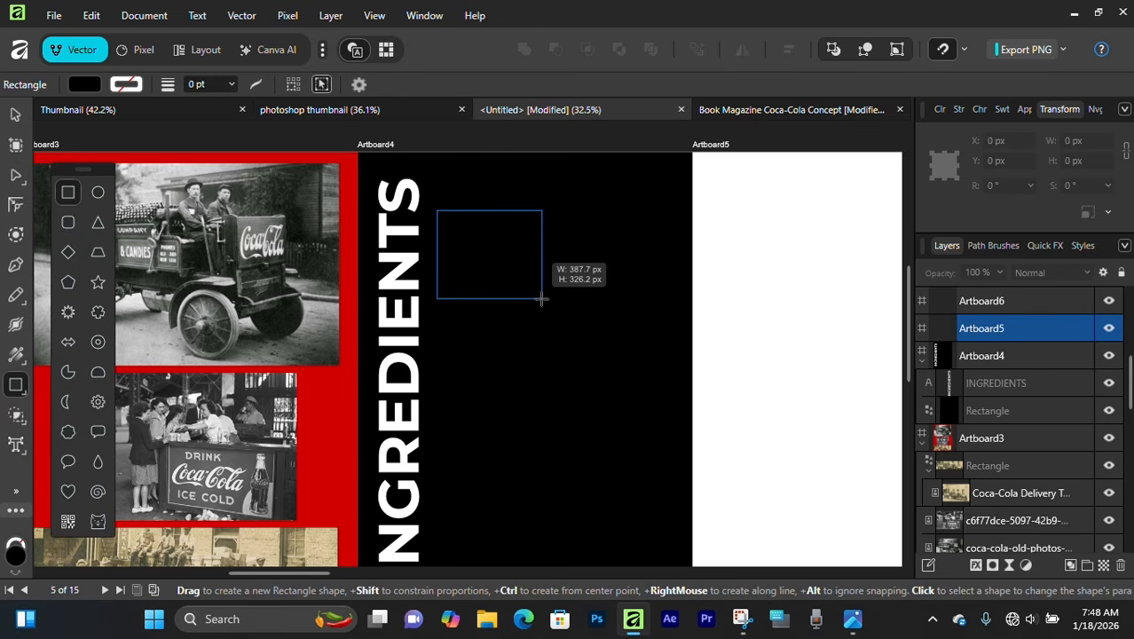
{"action": "left_click_drag", "start_coordinate": [525, 293], "coordinate": [525, 295]}
{"action": "left_click", "coordinate": [15, 115]}
{"action": "scroll", "coordinate": [452, 263], "scroll_direction": "up", "scroll_amount": 2}
{"action": "left_click_drag", "start_coordinate": [452, 264], "coordinate": [475, 274]}
{"action": "left_click", "coordinate": [940, 110]}
{"action": "left_click", "coordinate": [1121, 152]}
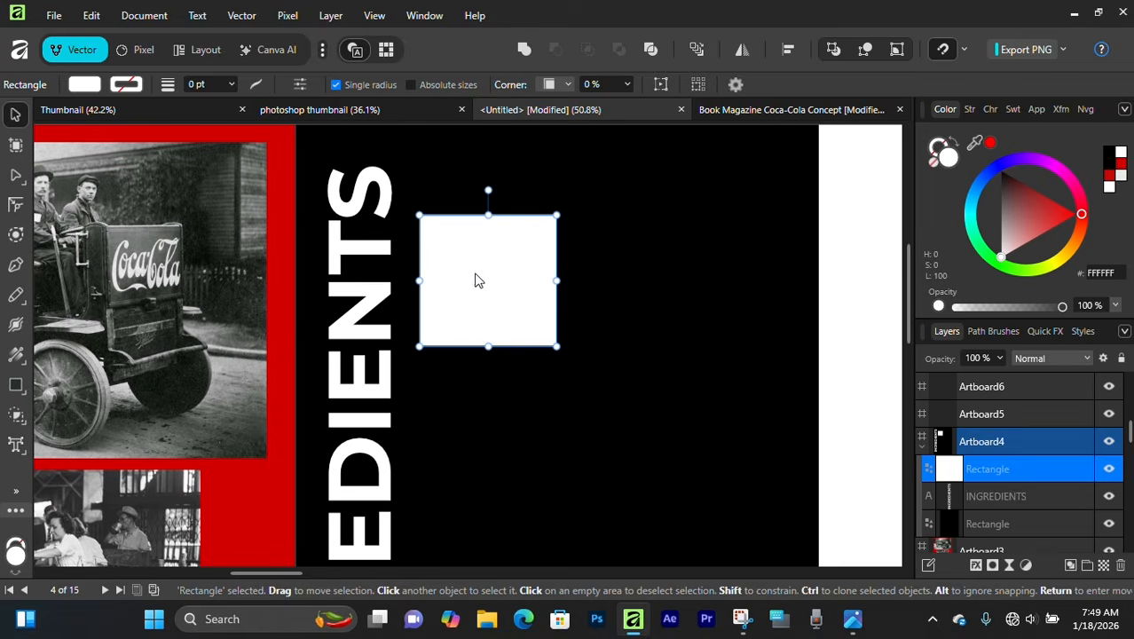
Place rawImage.jpg on Artboard4 and clip it inside the white rectangle
{"action": "left_click", "coordinate": [52, 16]}
{"action": "left_click", "coordinate": [109, 372]}
{"action": "scroll", "coordinate": [484, 375], "scroll_direction": "down", "scroll_amount": 6}
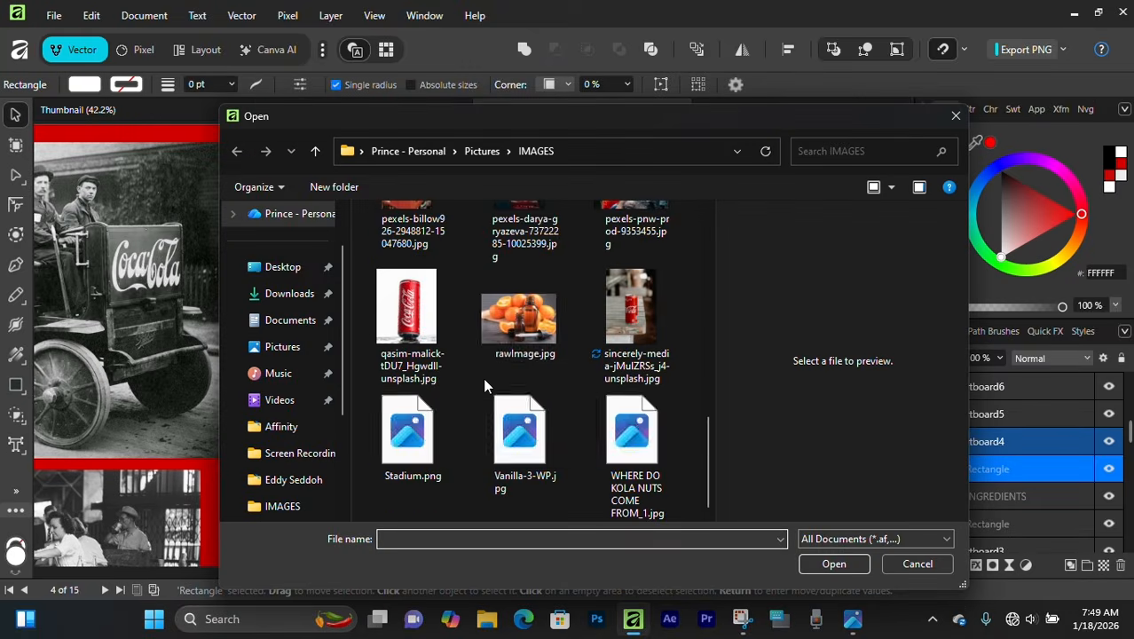
{"action": "left_click", "coordinate": [539, 317]}
{"action": "left_click", "coordinate": [818, 566]}
{"action": "left_click", "coordinate": [487, 300]}
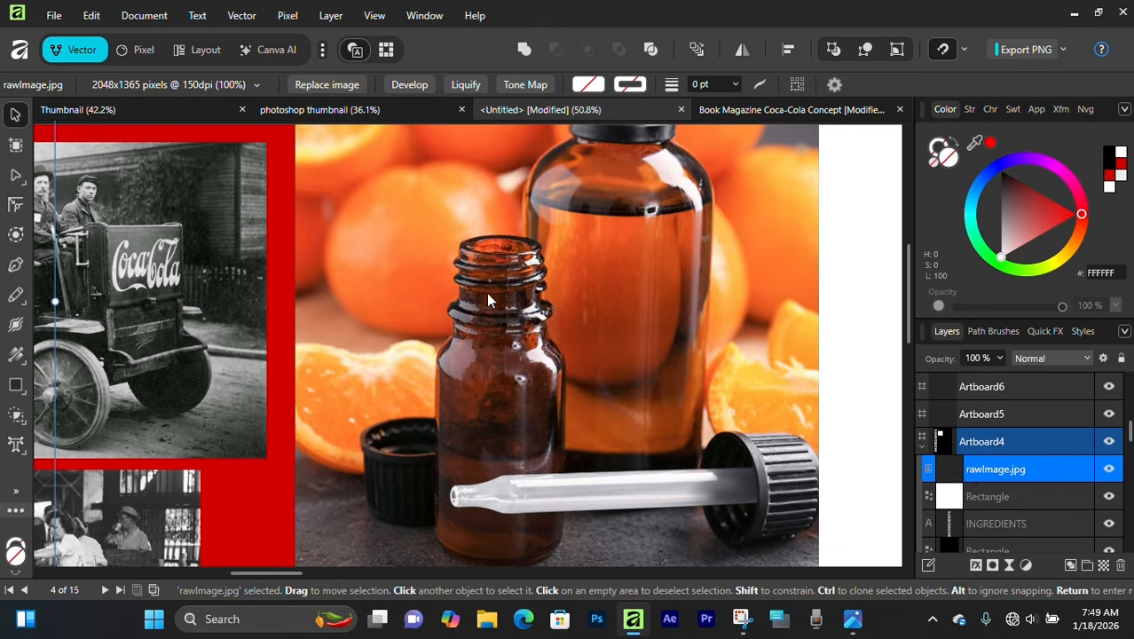
{"action": "left_click_drag", "start_coordinate": [984, 469], "coordinate": [982, 495]}
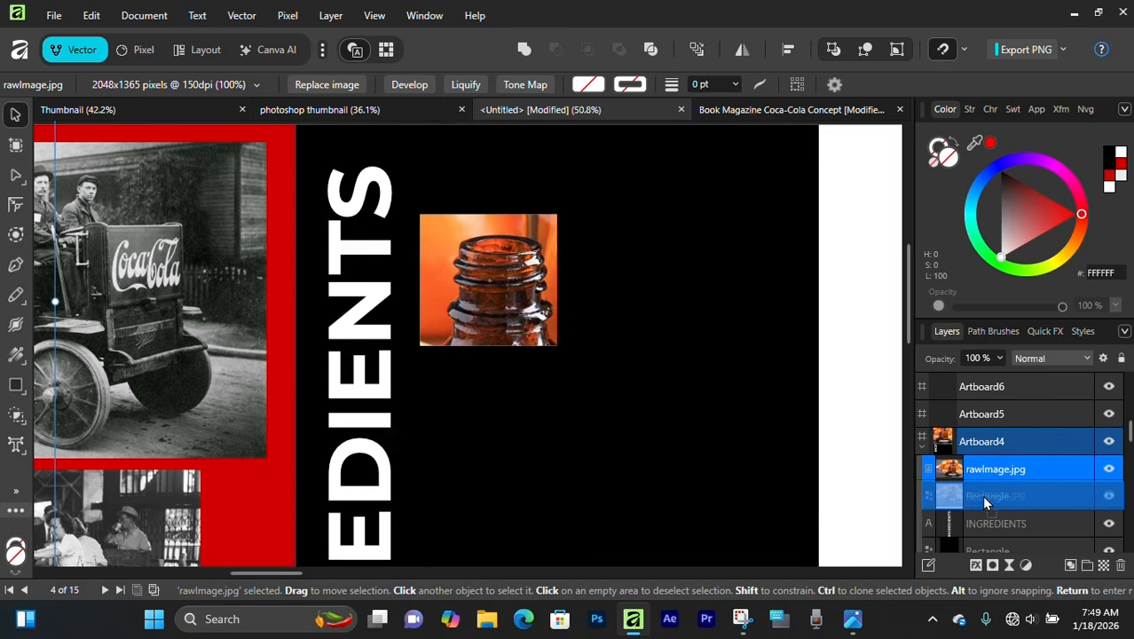
Scale the clipped orange-and-bottles image down to 23% and position it so it fills the rectangle
{"action": "scroll", "coordinate": [500, 250], "scroll_direction": "down", "scroll_amount": 3}
{"action": "left_click_drag", "start_coordinate": [493, 423], "coordinate": [524, 272]}
{"action": "left_click_drag", "start_coordinate": [548, 244], "coordinate": [548, 288]}
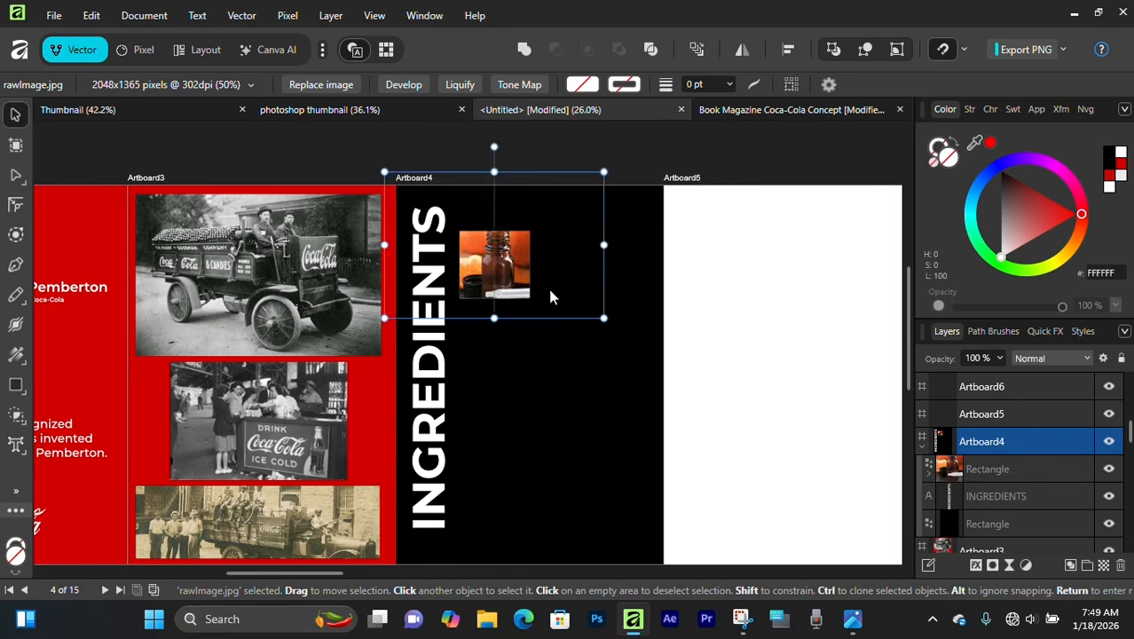
{"action": "left_click_drag", "start_coordinate": [494, 173], "coordinate": [524, 231]}
{"action": "left_click_drag", "start_coordinate": [527, 263], "coordinate": [527, 254]}
{"action": "scroll", "coordinate": [477, 281], "scroll_direction": "up", "scroll_amount": 3}
{"action": "left_click_drag", "start_coordinate": [513, 167], "coordinate": [526, 185]}
{"action": "left_click_drag", "start_coordinate": [518, 336], "coordinate": [535, 317]}
{"action": "scroll", "coordinate": [498, 242], "scroll_direction": "down", "scroll_amount": 6}
{"action": "scroll", "coordinate": [498, 243], "scroll_direction": "up", "scroll_amount": 6}
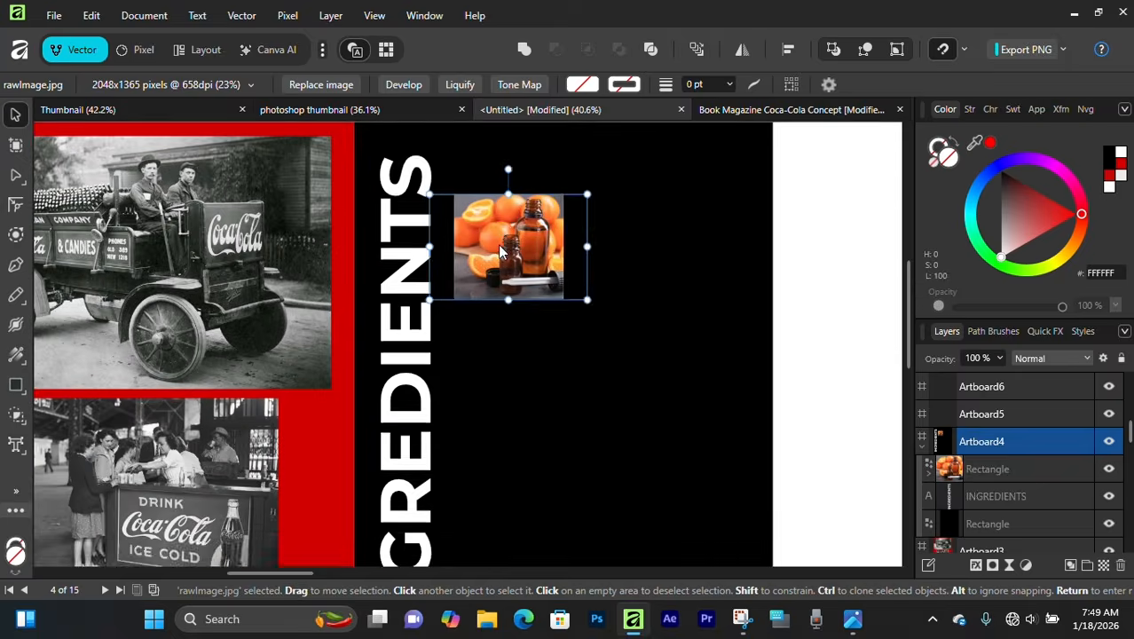
{"action": "scroll", "coordinate": [497, 244], "scroll_direction": "up", "scroll_amount": 3}
{"action": "scroll", "coordinate": [510, 328], "scroll_direction": "up", "scroll_amount": 2}
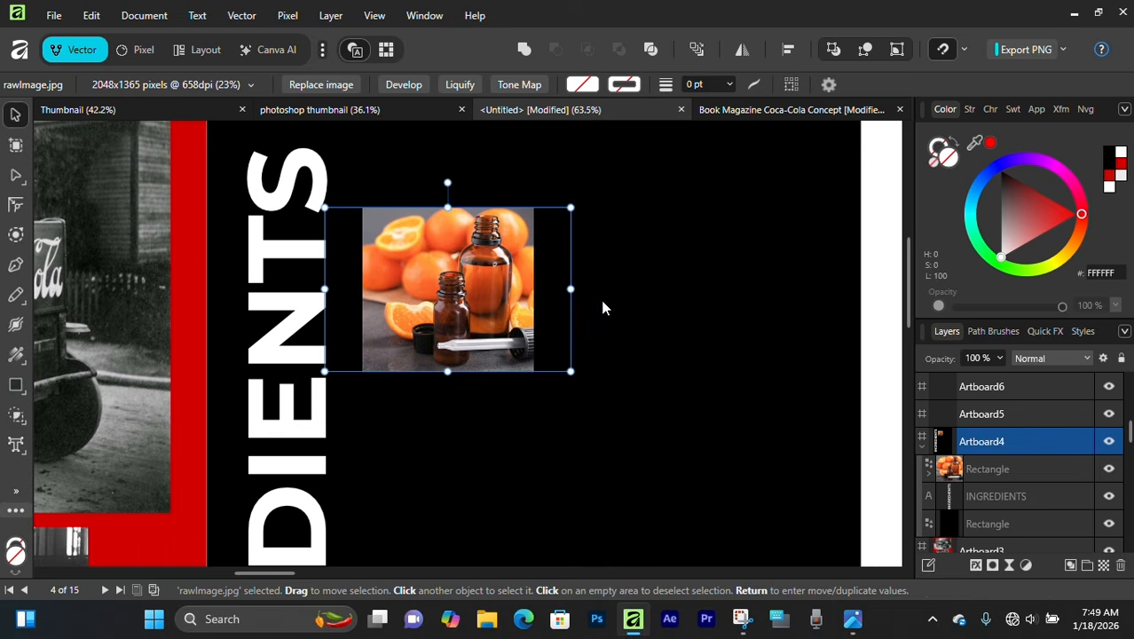
Lock the black background rectangle of Artboard4 and clear the selection
{"action": "left_click", "coordinate": [600, 306]}
{"action": "left_click", "coordinate": [1084, 523]}
{"action": "scroll", "coordinate": [645, 338], "scroll_direction": "up", "scroll_amount": 2}
{"action": "left_click", "coordinate": [646, 338]}
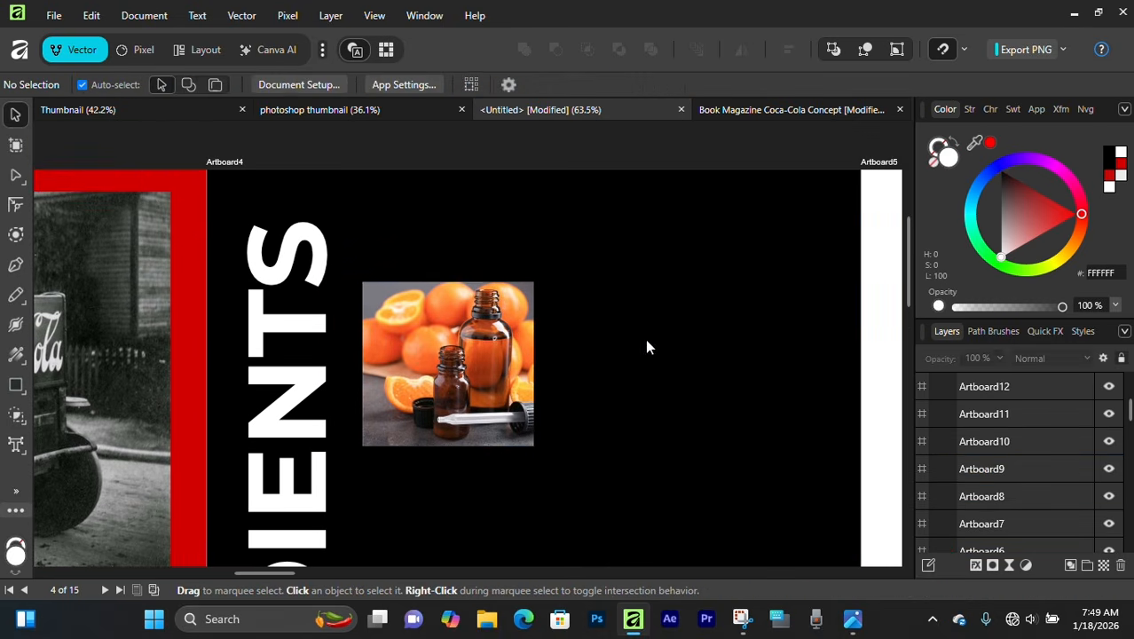
Duplicate the framed orange-and-bottles image directly to the right of the original, level with it
{"action": "left_click_drag", "start_coordinate": [671, 282], "coordinate": [579, 299]}
{"action": "left_click", "coordinate": [536, 269]}
{"action": "left_click", "coordinate": [633, 320]}
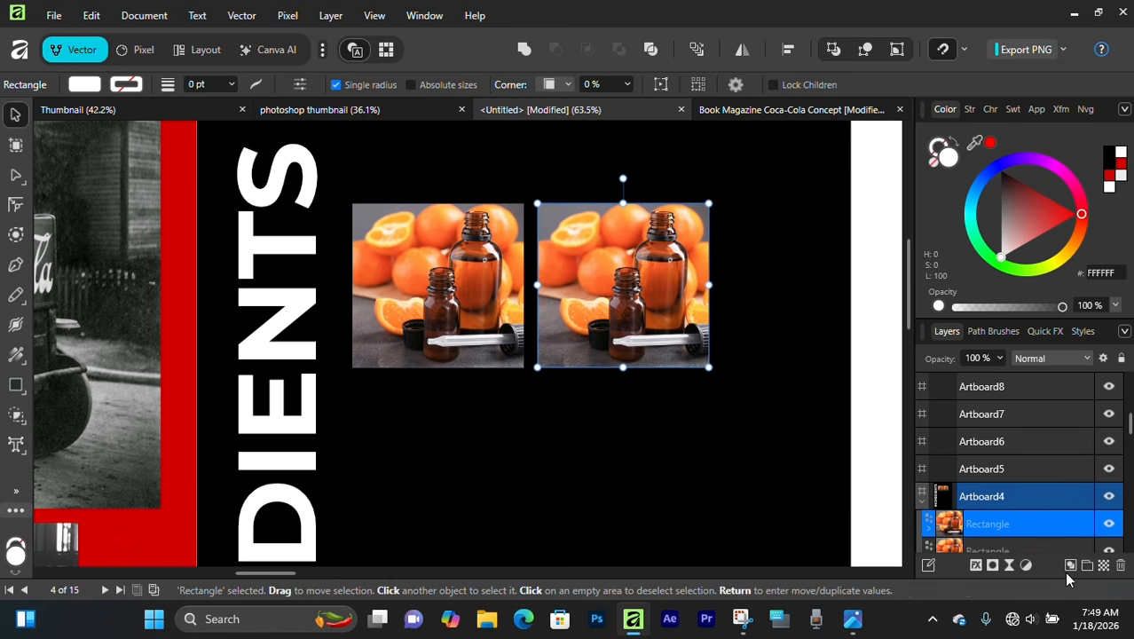
{"action": "left_click", "coordinate": [745, 271]}
{"action": "left_click", "coordinate": [649, 291]}
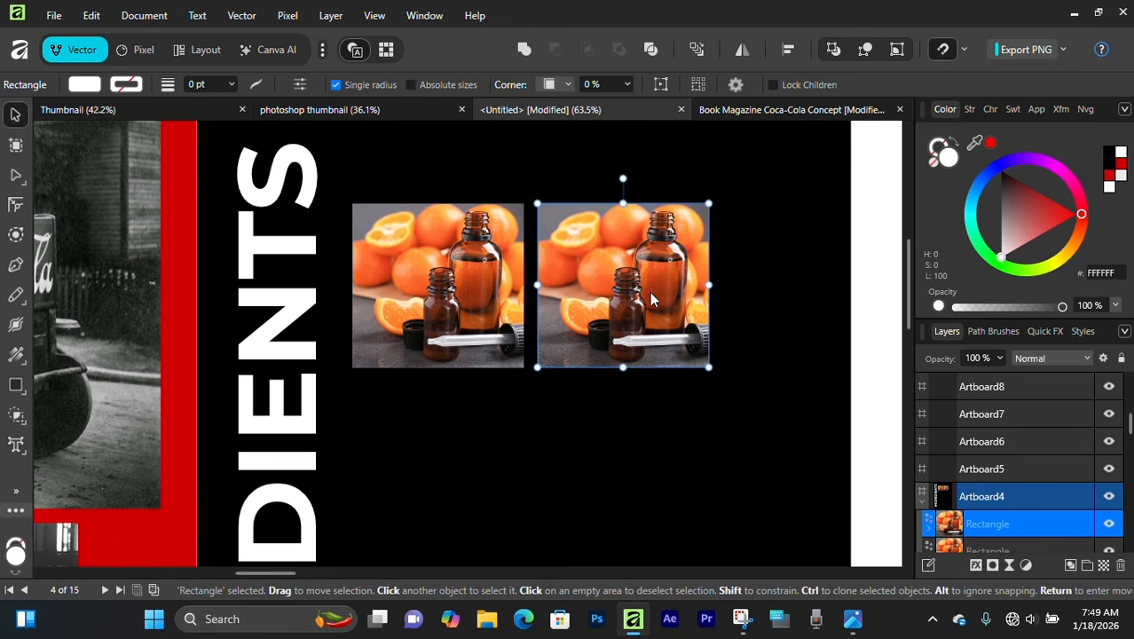
{"action": "left_click", "coordinate": [740, 282]}
{"action": "left_click", "coordinate": [593, 303]}
Replace the image inside the duplicated frame with Vanilla-3-WP.jpg
{"action": "scroll", "coordinate": [946, 490], "scroll_direction": "down", "scroll_amount": 1}
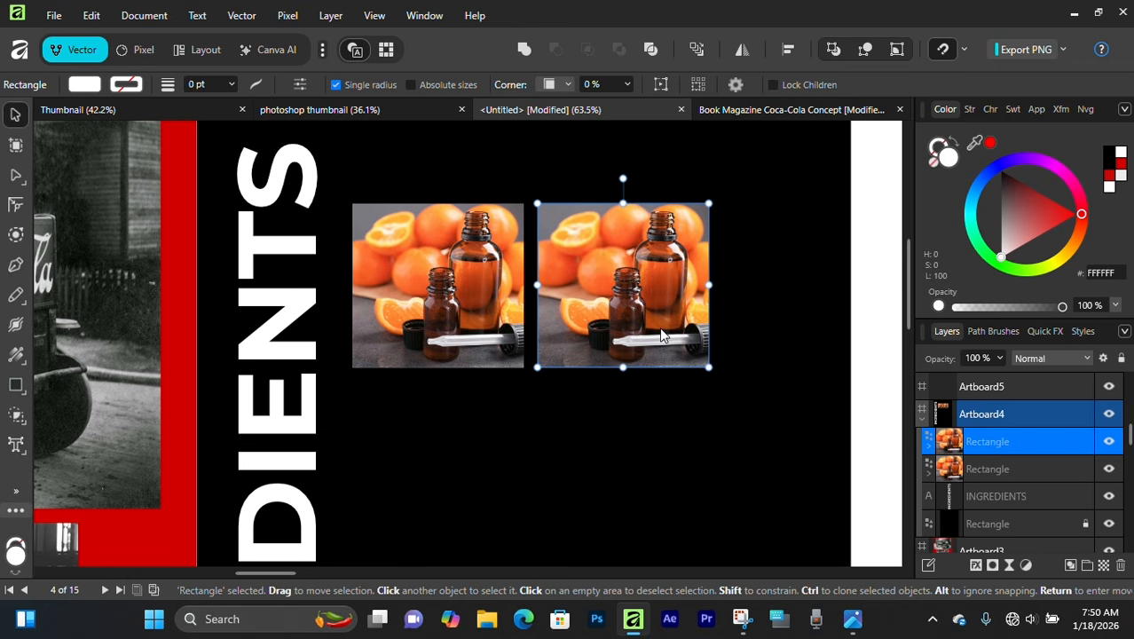
{"action": "left_click", "coordinate": [930, 451]}
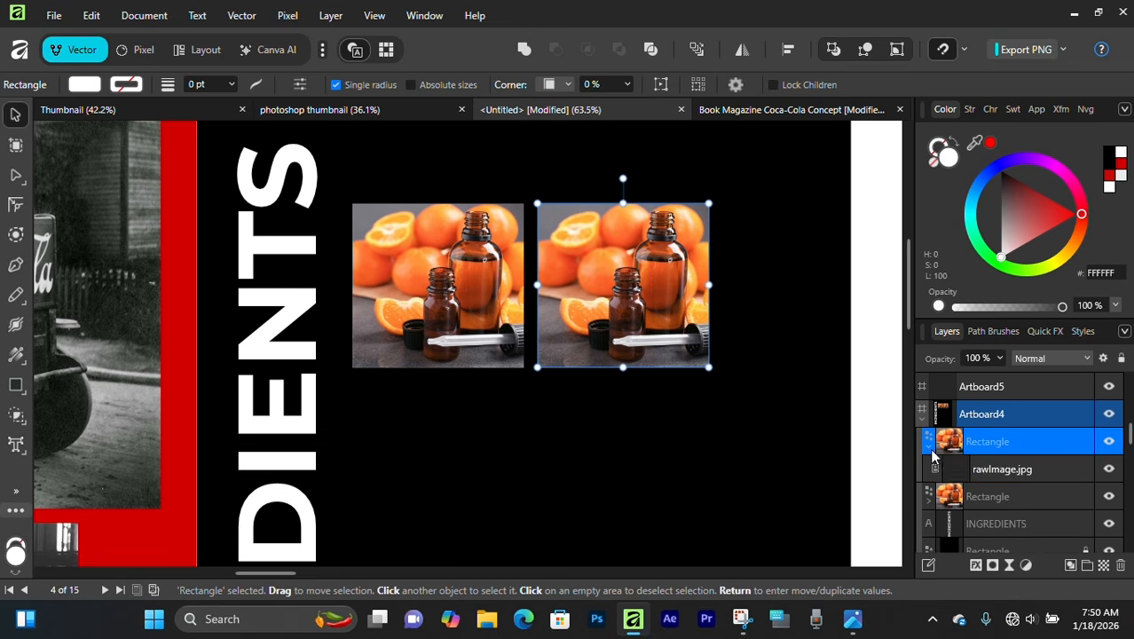
{"action": "left_click", "coordinate": [965, 478]}
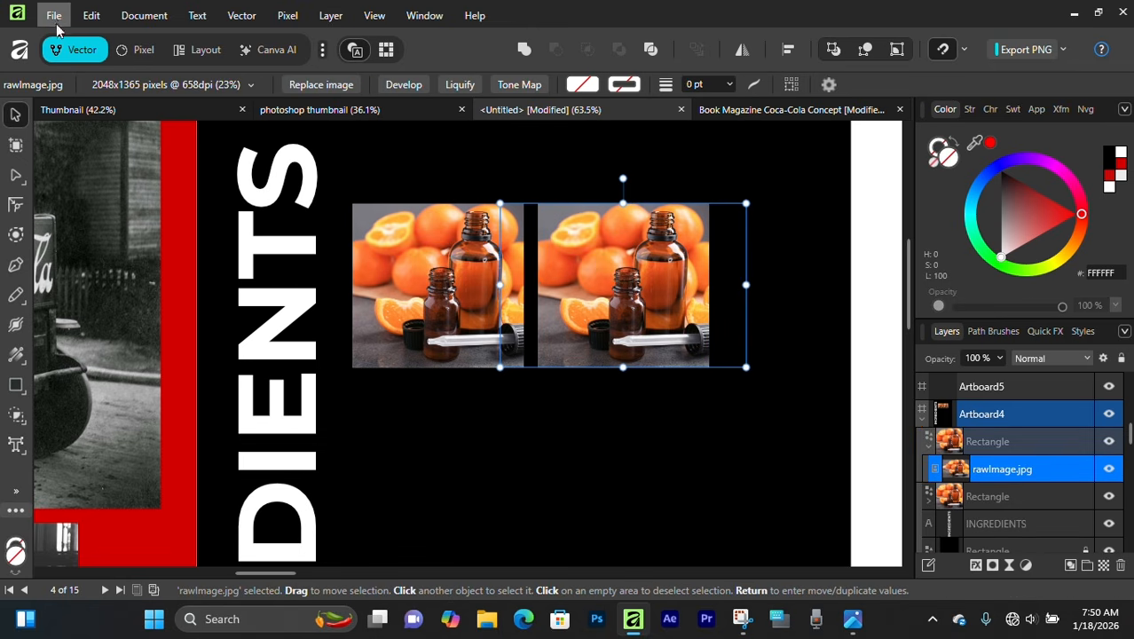
{"action": "left_click", "coordinate": [303, 86]}
{"action": "scroll", "coordinate": [563, 367], "scroll_direction": "down", "scroll_amount": 3}
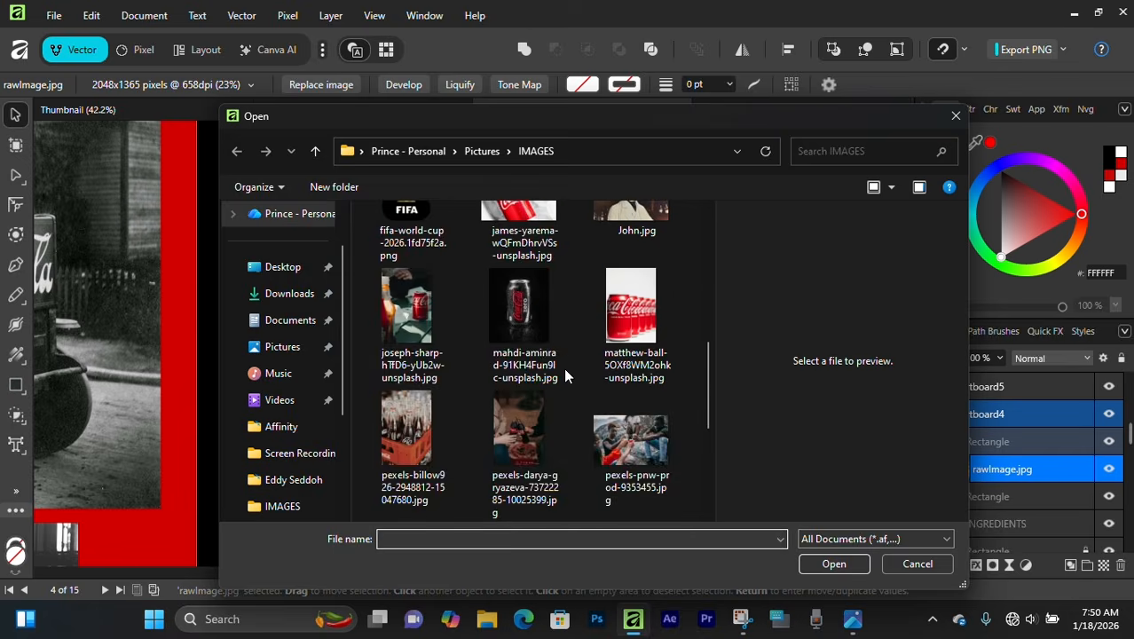
{"action": "scroll", "coordinate": [563, 367], "scroll_direction": "down", "scroll_amount": 2}
{"action": "left_click", "coordinate": [524, 441]}
{"action": "left_click", "coordinate": [834, 563]}
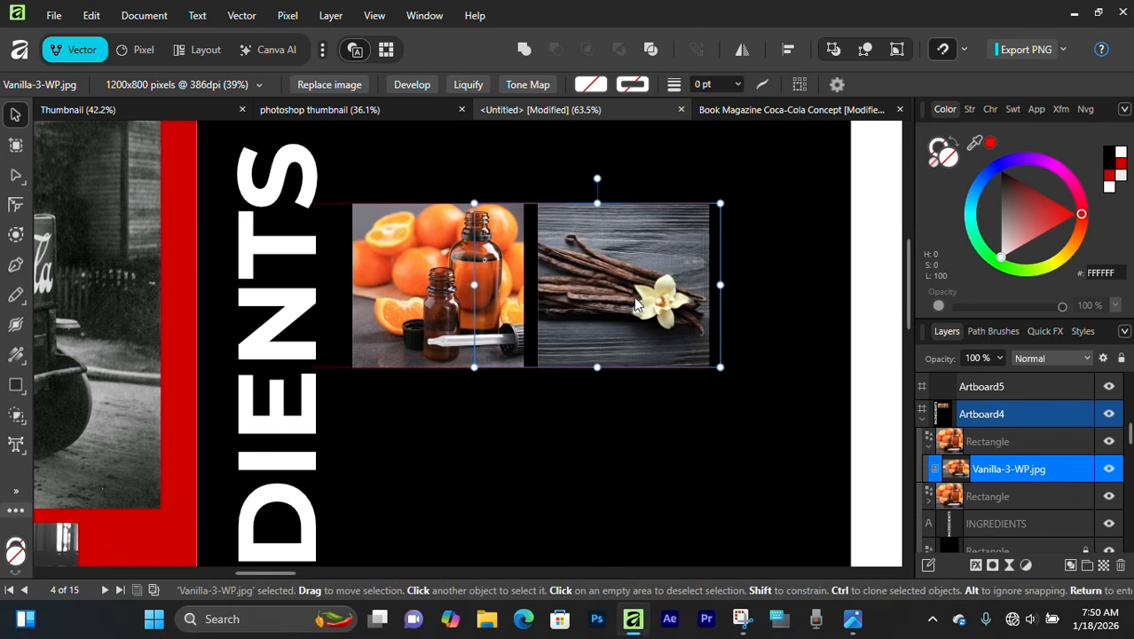
Enlarge the vanilla image to 46% inside its frame and shift it so the flower sits near the right edge
{"action": "left_click_drag", "start_coordinate": [748, 212], "coordinate": [771, 197]}
{"action": "left_click_drag", "start_coordinate": [711, 270], "coordinate": [689, 261]}
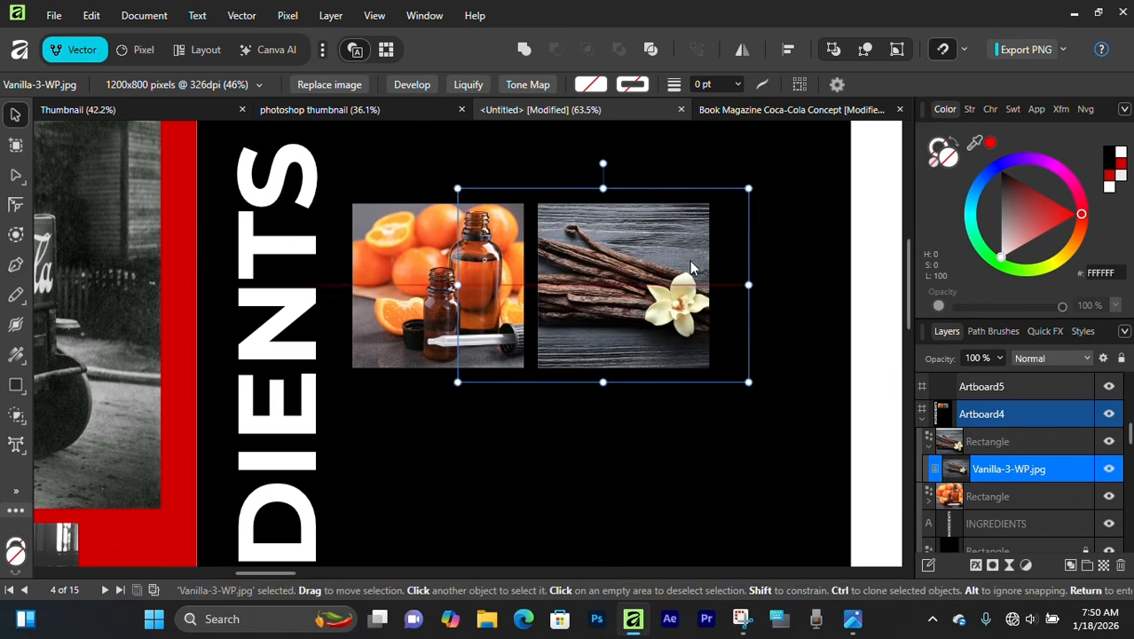
{"action": "left_click_drag", "start_coordinate": [772, 150], "coordinate": [636, 357]}
Widen the gap between the orange and vanilla frames and shift both further right of the vertical heading
{"action": "left_click_drag", "start_coordinate": [628, 285], "coordinate": [651, 285]}
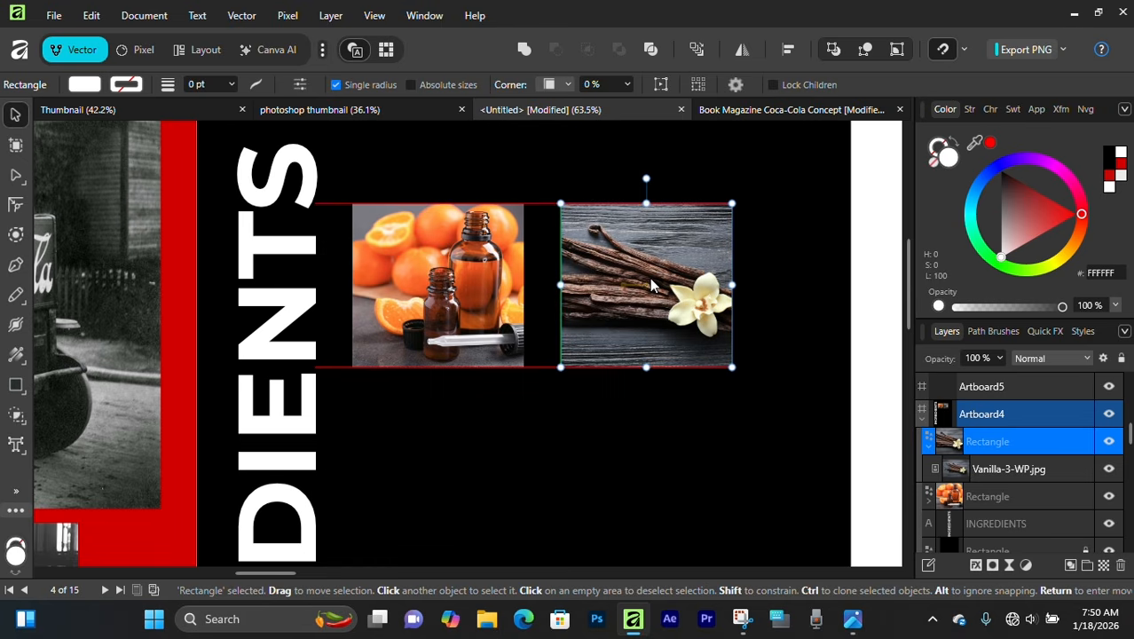
{"action": "left_click", "coordinate": [491, 280], "text": "shift"}
{"action": "left_click_drag", "start_coordinate": [491, 279], "coordinate": [518, 281]}
{"action": "scroll", "coordinate": [602, 271], "scroll_direction": "down", "scroll_amount": 2}
{"action": "scroll", "coordinate": [603, 270], "scroll_direction": "up", "scroll_amount": 1}
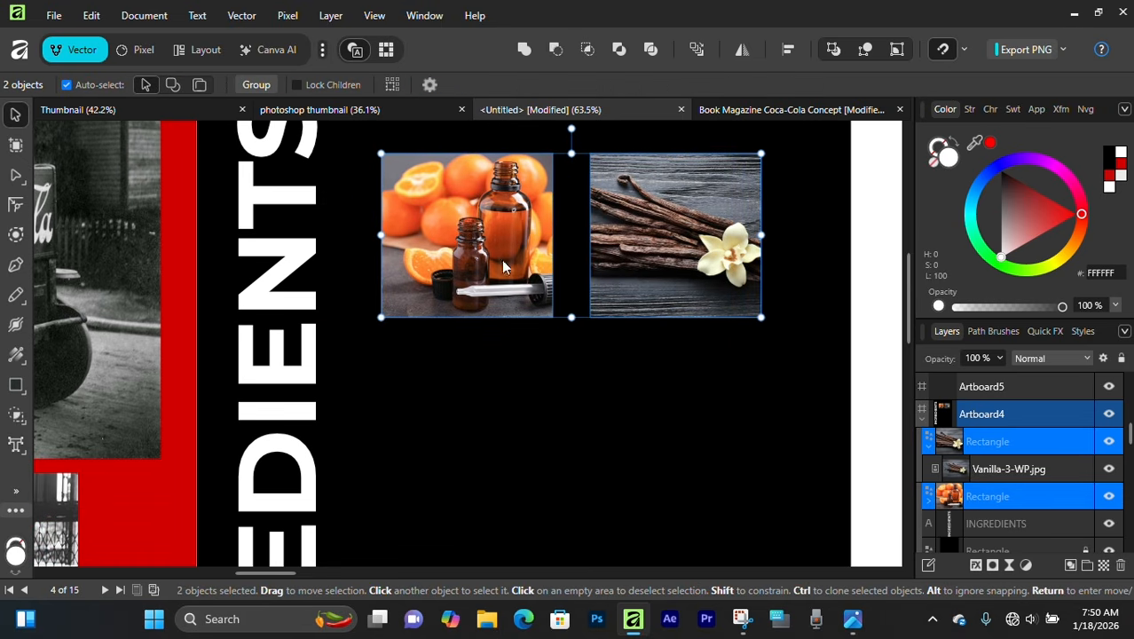
{"action": "scroll", "coordinate": [745, 251], "scroll_direction": "up", "scroll_amount": 1}
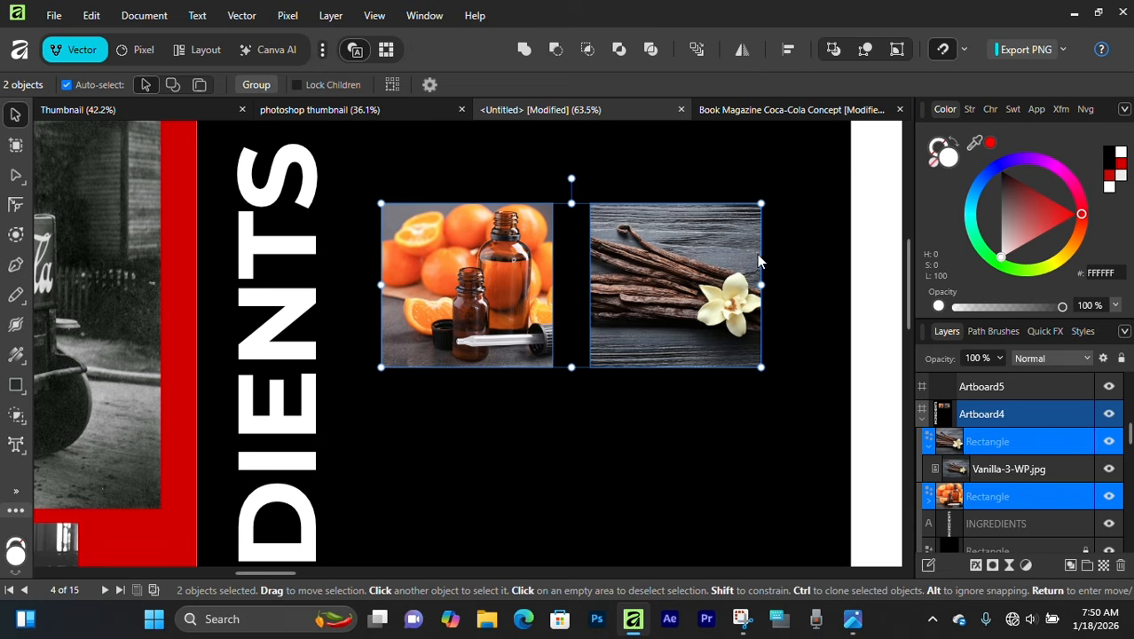
{"action": "left_click_drag", "start_coordinate": [657, 258], "coordinate": [654, 314]}
{"action": "key", "text": "ctrl+z"}
{"action": "left_click", "coordinate": [794, 177]}
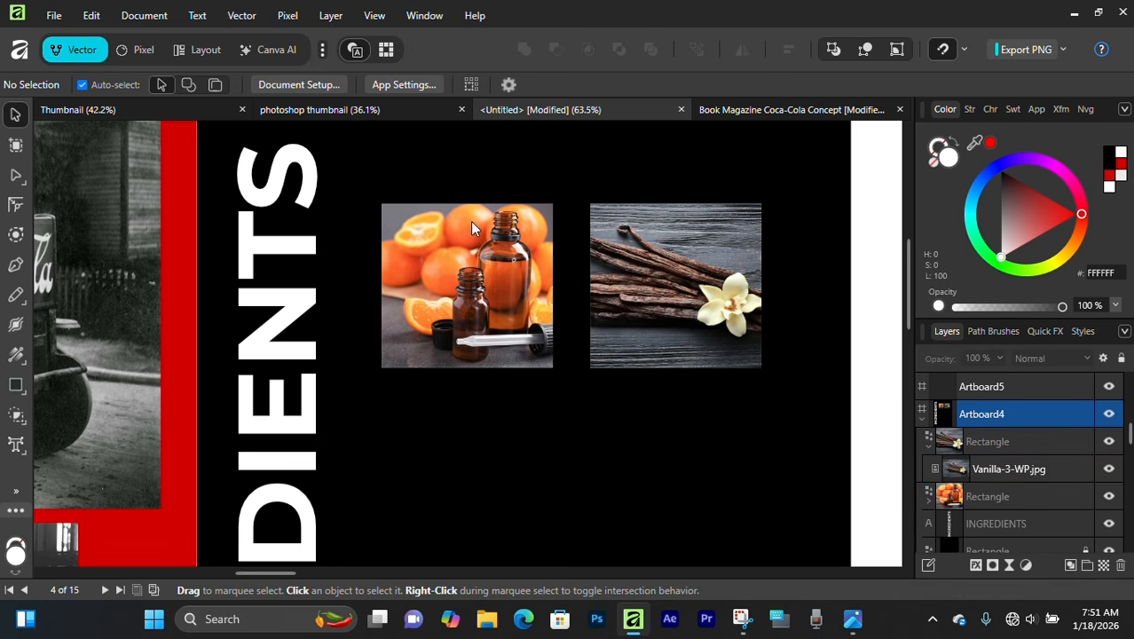
Duplicate the orange and vanilla frames together directly below the originals, forming a two-by-two grid on Artboard4
{"action": "left_click_drag", "start_coordinate": [794, 208], "coordinate": [447, 335]}
{"action": "scroll", "coordinate": [633, 206], "scroll_direction": "down", "scroll_amount": 1}
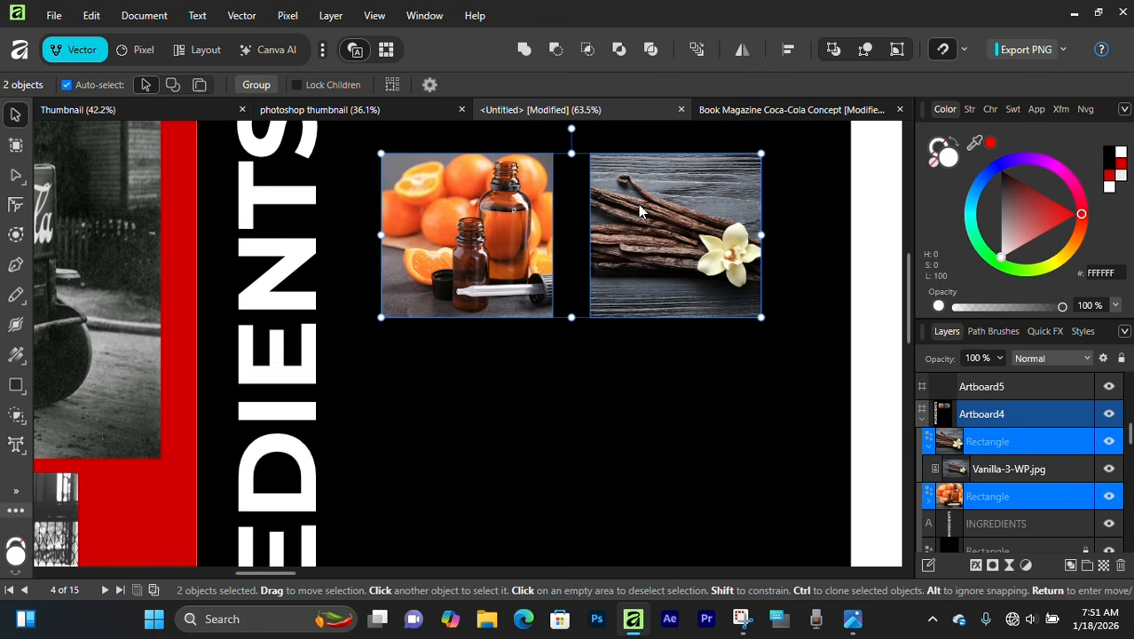
{"action": "left_click_drag", "start_coordinate": [649, 189], "coordinate": [653, 423]}
{"action": "scroll", "coordinate": [631, 371], "scroll_direction": "down", "scroll_amount": 2}
{"action": "scroll", "coordinate": [624, 348], "scroll_direction": "down", "scroll_amount": 3}
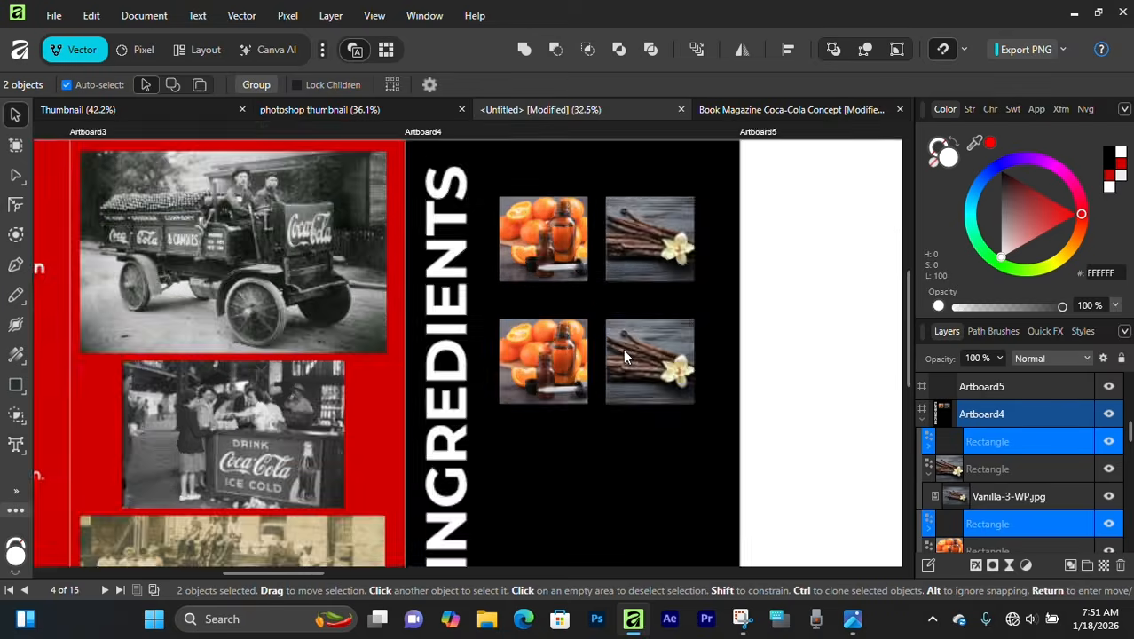
{"action": "scroll", "coordinate": [622, 346], "scroll_direction": "up", "scroll_amount": 1}
{"action": "left_click_drag", "start_coordinate": [626, 331], "coordinate": [593, 393]}
{"action": "scroll", "coordinate": [590, 372], "scroll_direction": "up", "scroll_amount": 6}
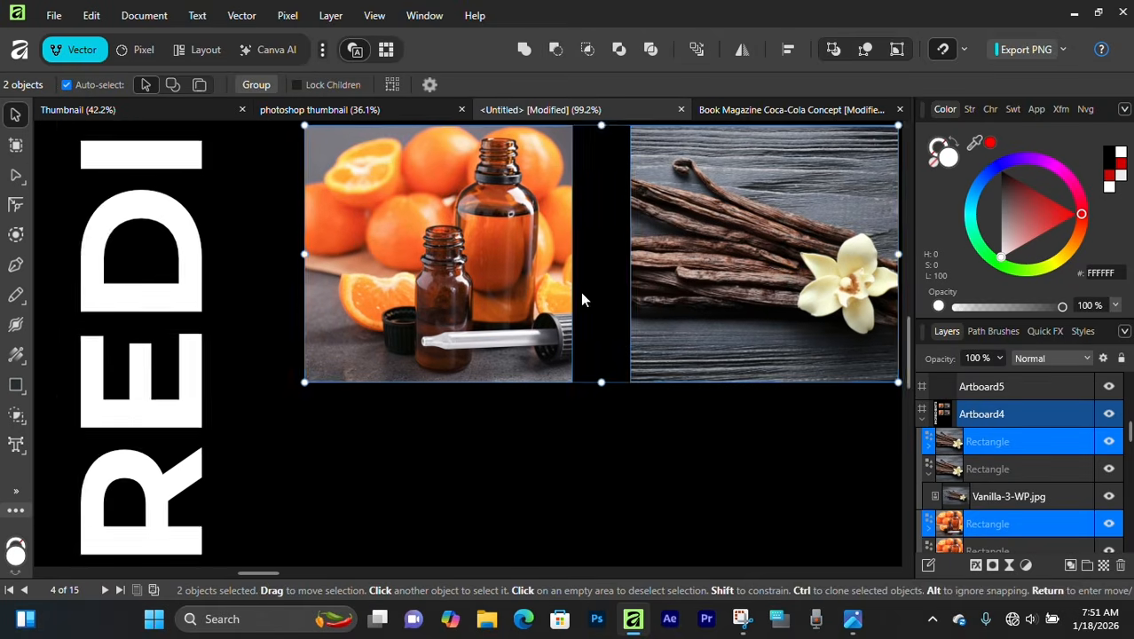
{"action": "left_click_drag", "start_coordinate": [702, 266], "coordinate": [630, 317]}
{"action": "left_click", "coordinate": [530, 307]}
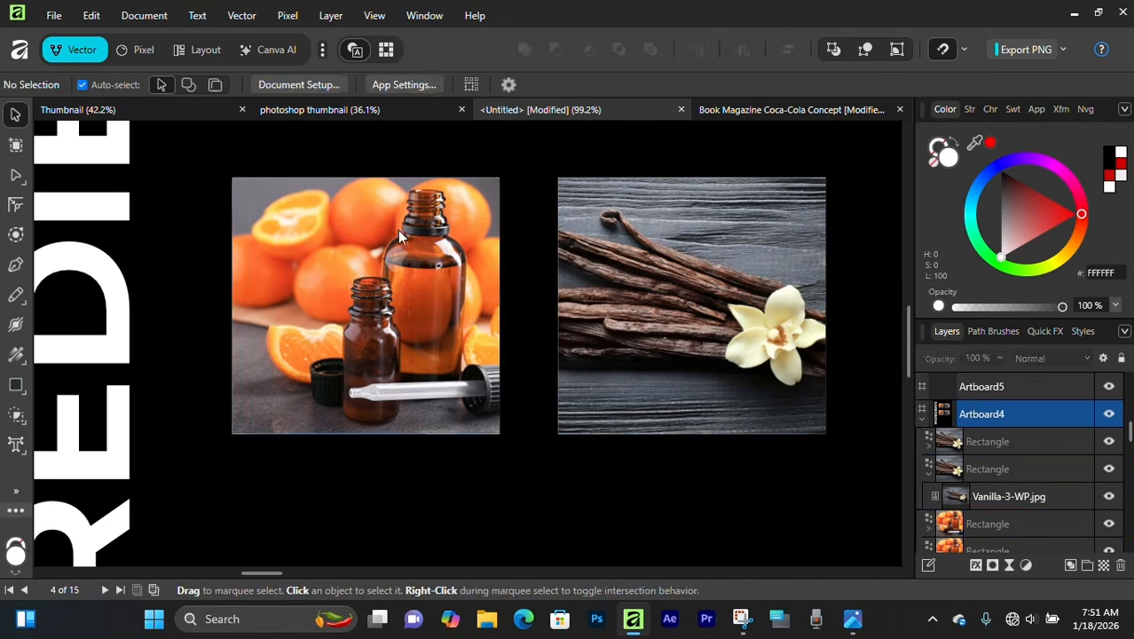
Replace the image inside the duplicated orange-and-bottles frame in the lower row with WHERE DO KOLA NUTS COME FROM_1.jpg
{"action": "left_click", "coordinate": [440, 293]}
{"action": "left_click", "coordinate": [930, 530]}
{"action": "scroll", "coordinate": [940, 505], "scroll_direction": "down", "scroll_amount": 3}
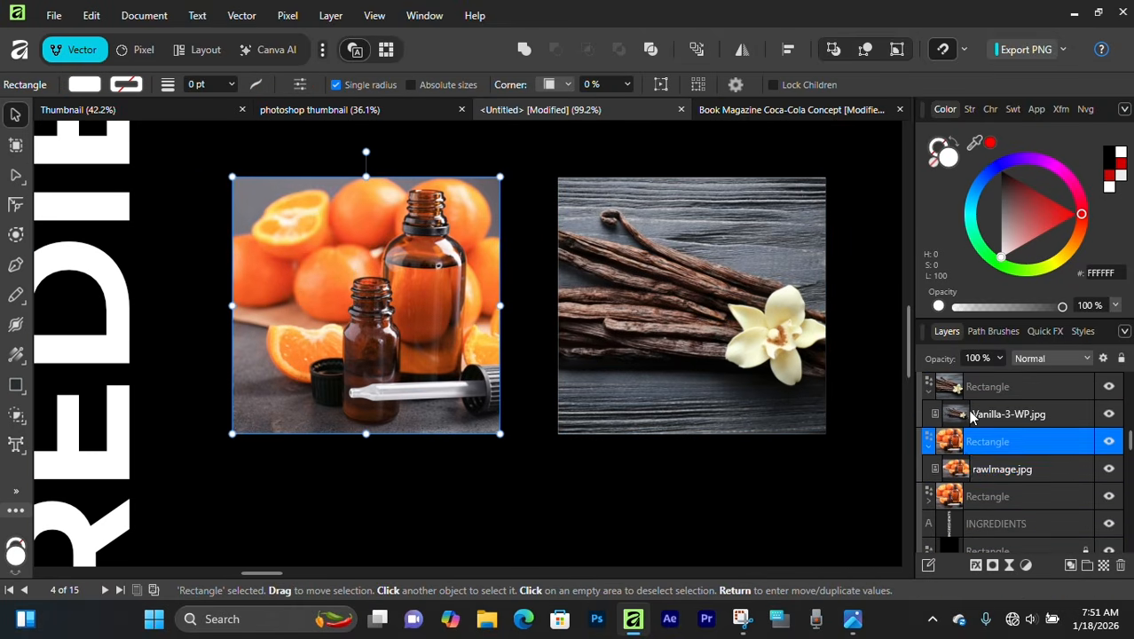
{"action": "left_click", "coordinate": [969, 473]}
{"action": "left_click", "coordinate": [299, 87]}
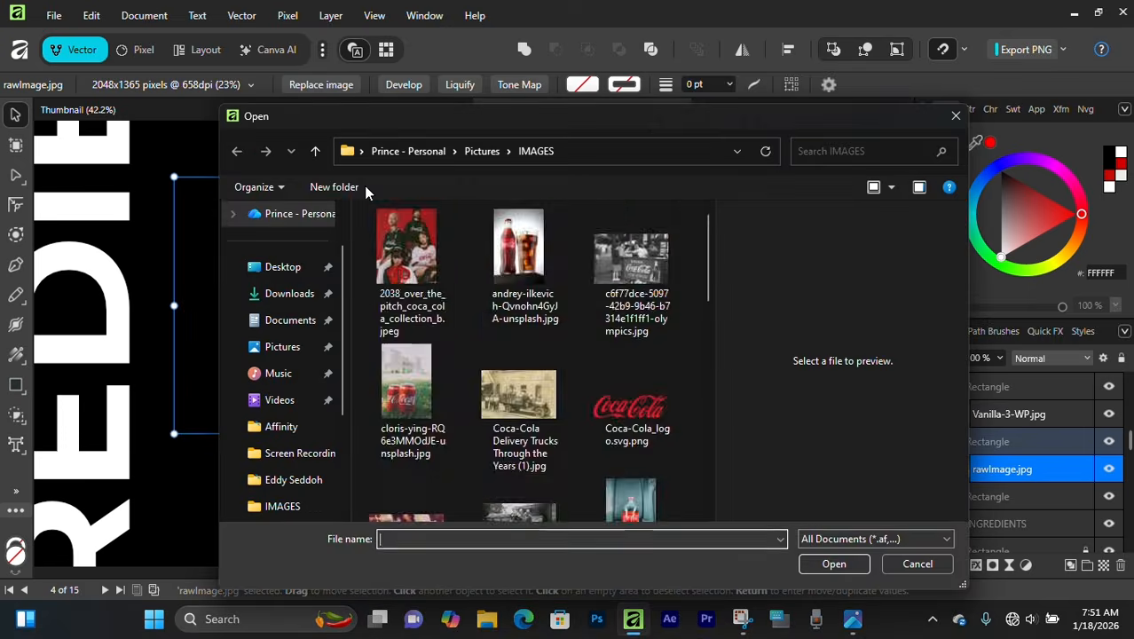
{"action": "scroll", "coordinate": [621, 400], "scroll_direction": "down", "scroll_amount": 5}
{"action": "left_click", "coordinate": [650, 423]}
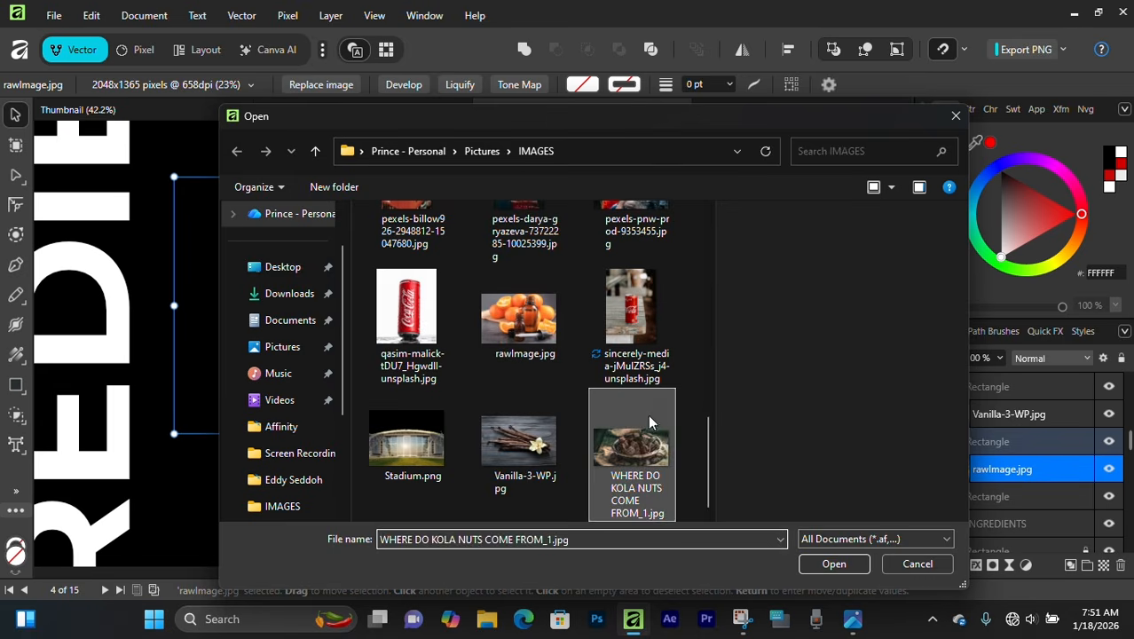
Replace the orange image in the duplicate frame with WHERE DO KOLA NUTS COME FROM_1.jpg, then enlarge and reposition it to fill the frame
{"action": "left_click", "coordinate": [834, 564]}
{"action": "left_click_drag", "start_coordinate": [366, 207], "coordinate": [361, 175]}
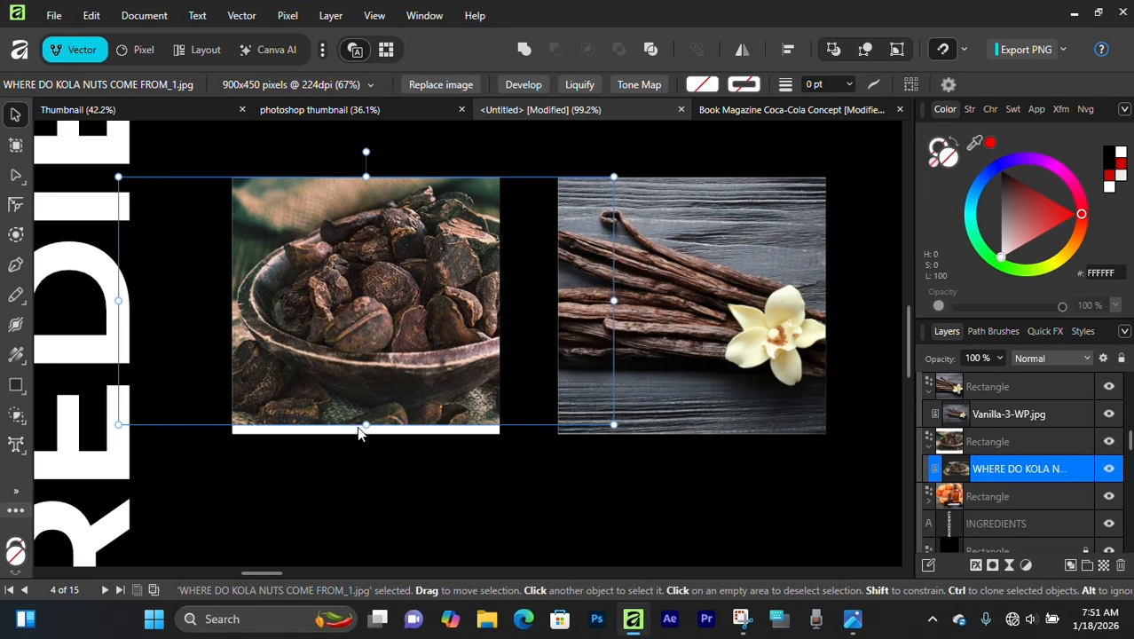
{"action": "left_click_drag", "start_coordinate": [362, 428], "coordinate": [365, 436]}
{"action": "left_click_drag", "start_coordinate": [404, 350], "coordinate": [373, 352]}
{"action": "left_click_drag", "start_coordinate": [335, 434], "coordinate": [335, 450]}
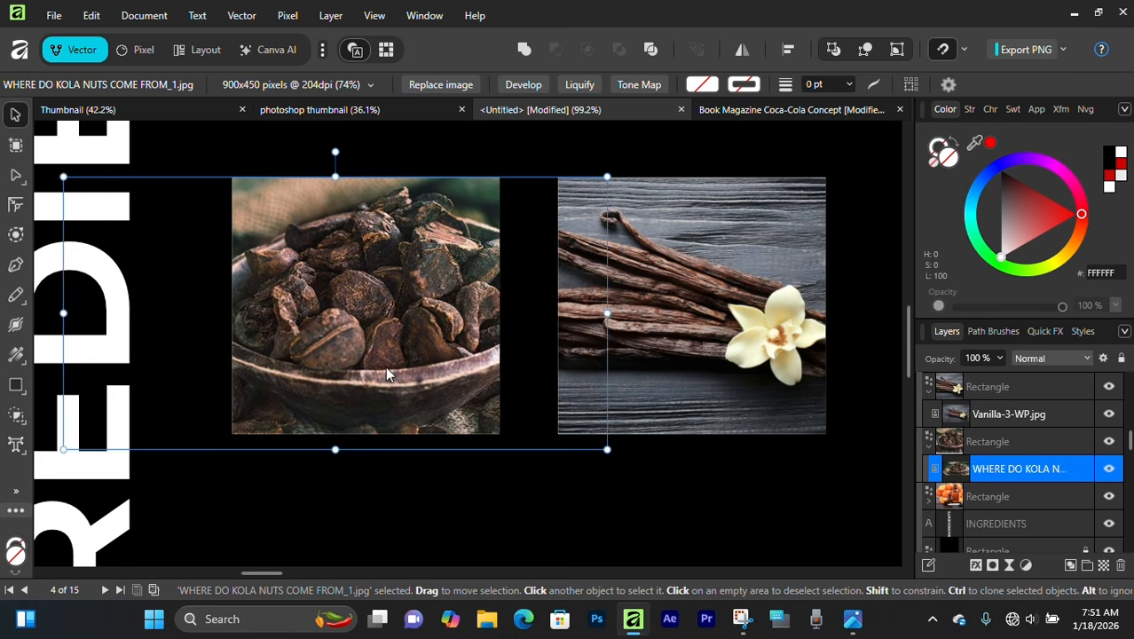
{"action": "left_click_drag", "start_coordinate": [385, 367], "coordinate": [372, 367]}
Duplicate the vanilla picture frame and select the image nested inside the copy
{"action": "left_click", "coordinate": [626, 339]}
{"action": "key", "text": "ctrl+j"}
{"action": "left_click", "coordinate": [928, 391]}
{"action": "left_click", "coordinate": [951, 420]}
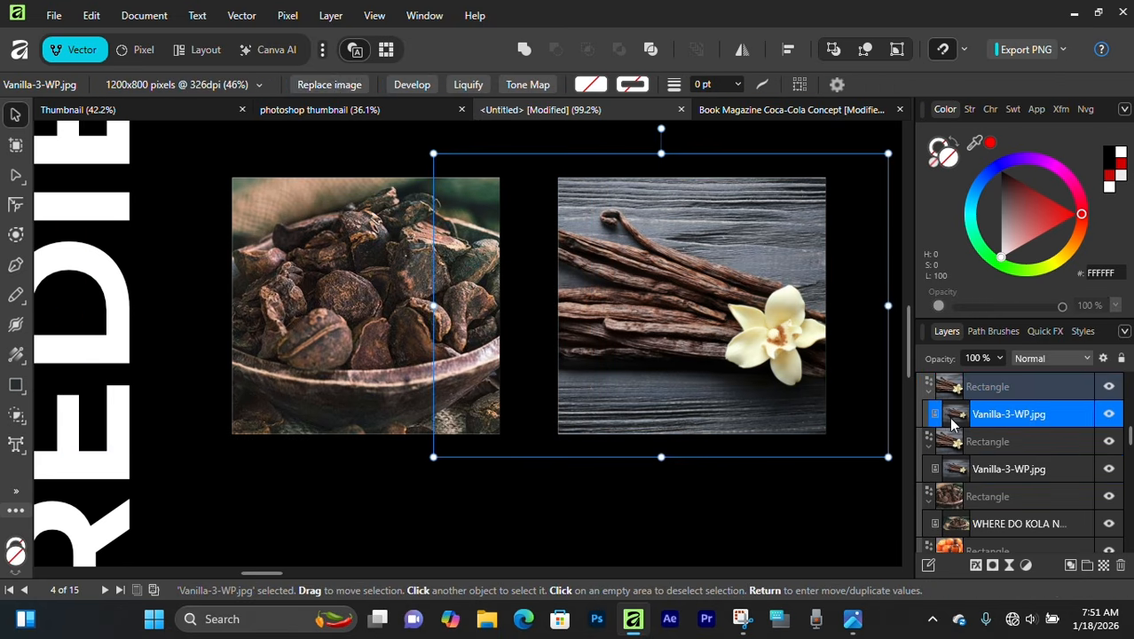
{"action": "left_click", "coordinate": [340, 86]}
{"action": "scroll", "coordinate": [568, 404], "scroll_direction": "down", "scroll_amount": 8}
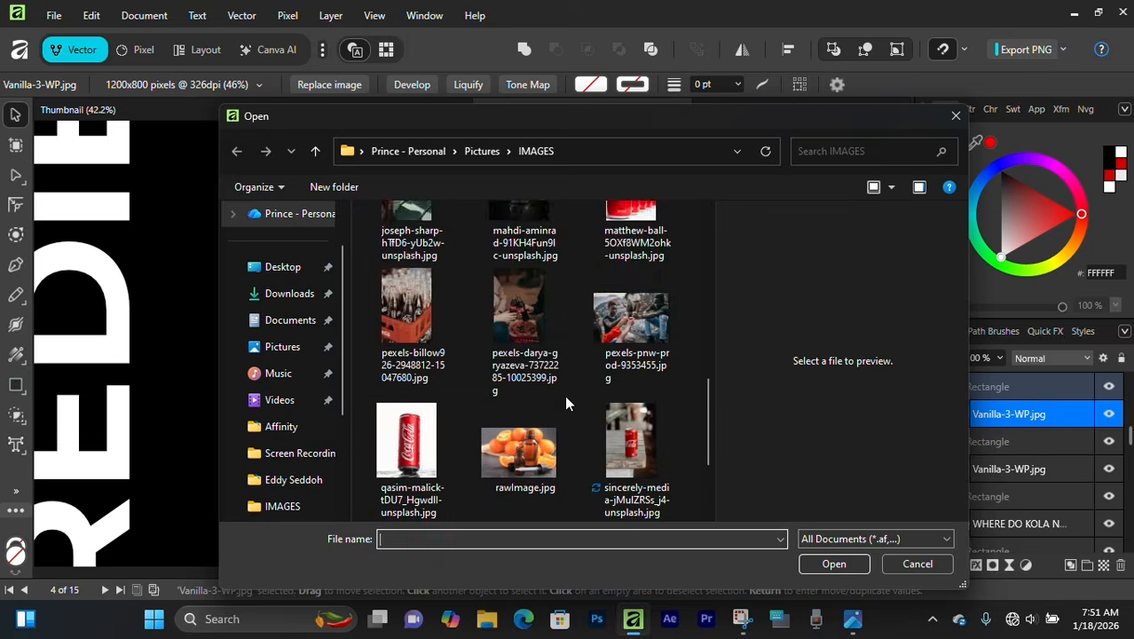
{"action": "scroll", "coordinate": [566, 404], "scroll_direction": "up", "scroll_amount": 8}
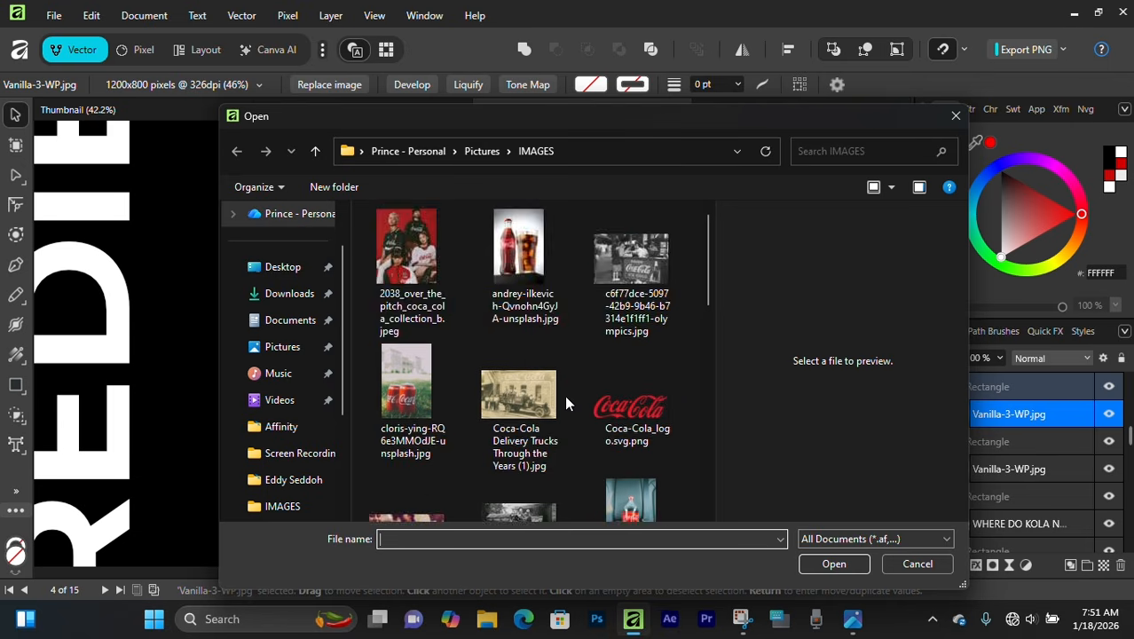
{"action": "scroll", "coordinate": [566, 404], "scroll_direction": "down", "scroll_amount": 5}
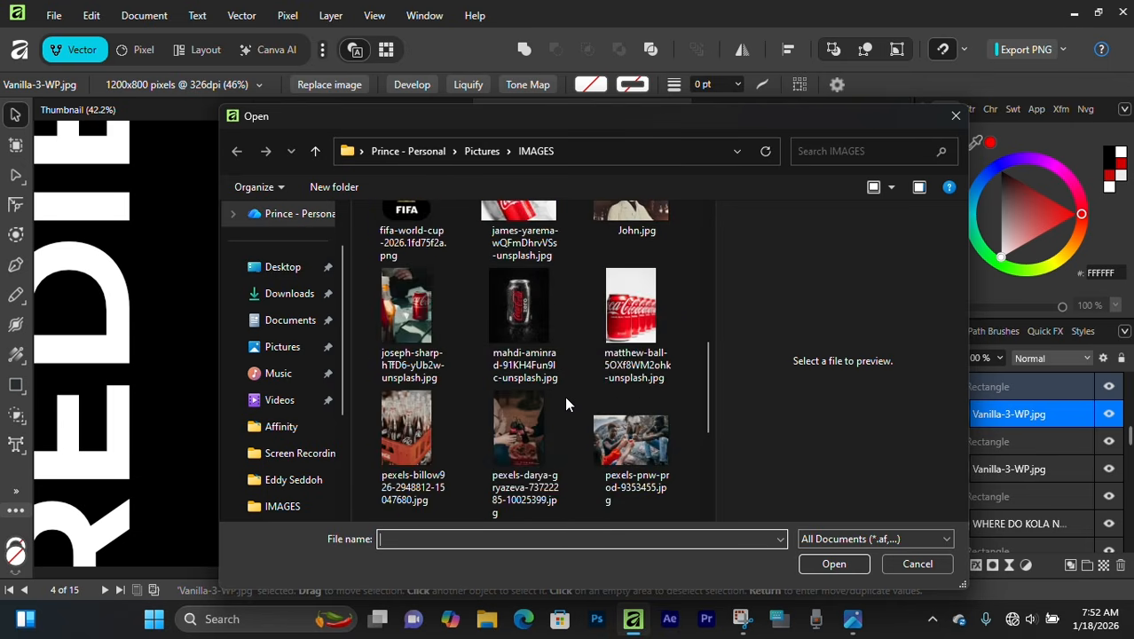
{"action": "scroll", "coordinate": [566, 404], "scroll_direction": "down", "scroll_amount": 2}
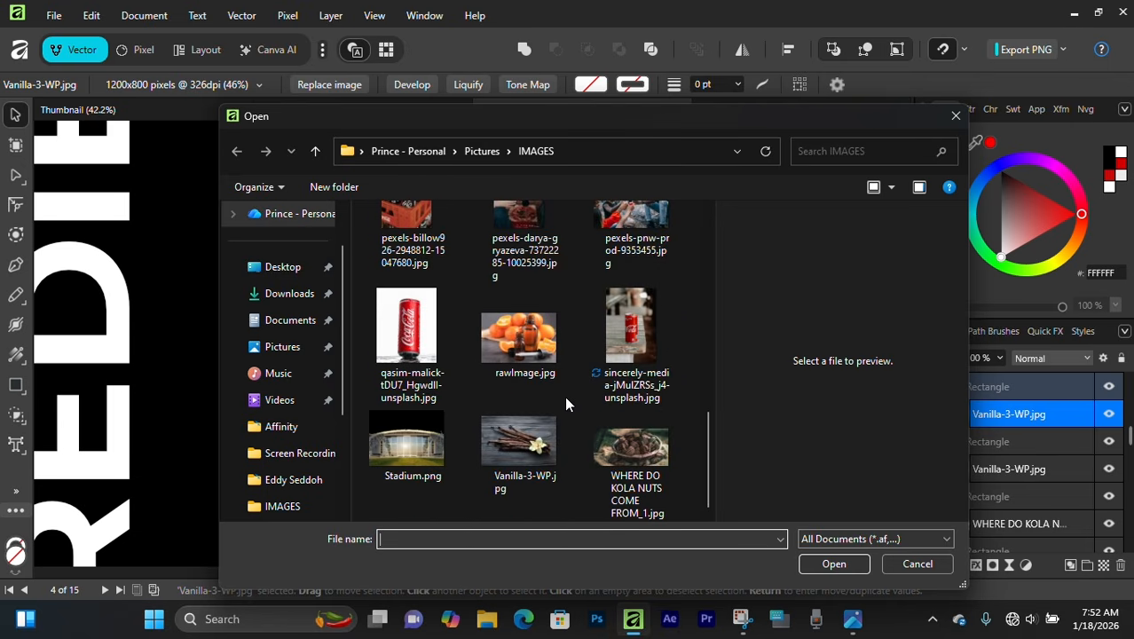
{"action": "left_click", "coordinate": [956, 116]}
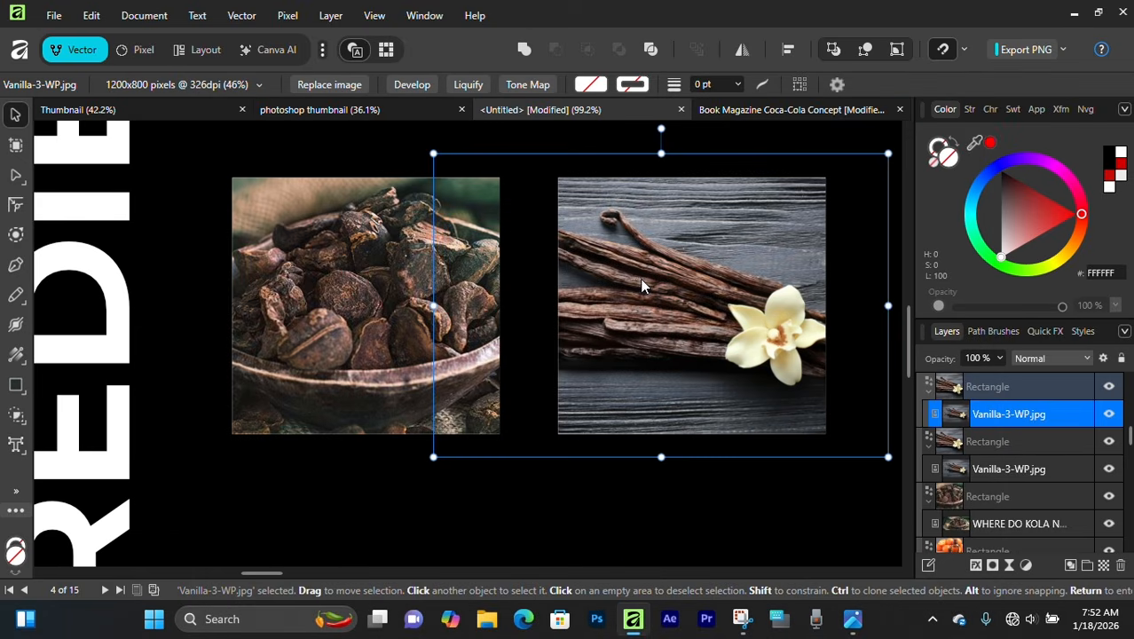
{"action": "scroll", "coordinate": [720, 356], "scroll_direction": "up", "scroll_amount": 1}
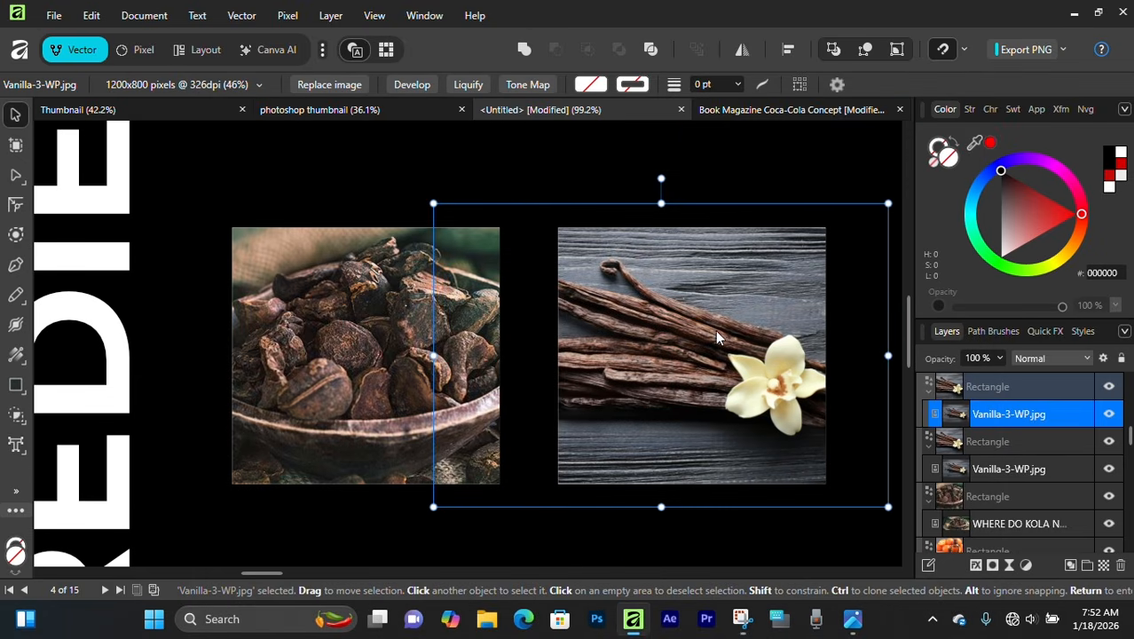
Replace the duplicated vanilla image with the istockphoto cinnamon sticks and powder picture and reposition it inside its frame
{"action": "left_click", "coordinate": [316, 84]}
{"action": "scroll", "coordinate": [499, 333], "scroll_direction": "down", "scroll_amount": 3}
{"action": "scroll", "coordinate": [506, 293], "scroll_direction": "up", "scroll_amount": 1}
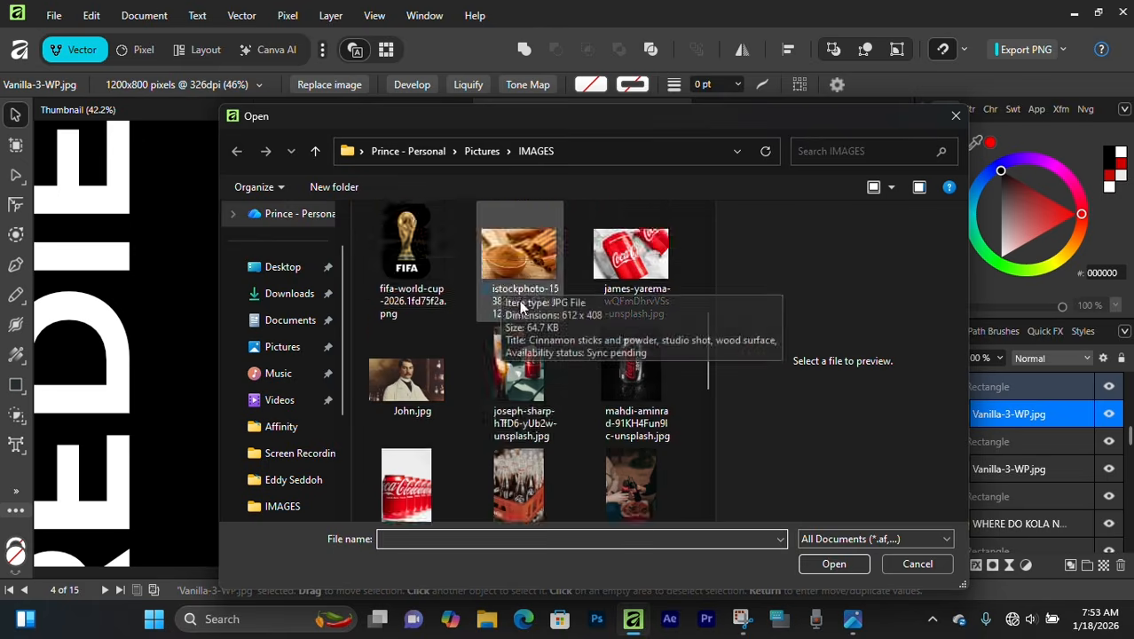
{"action": "left_click", "coordinate": [514, 267]}
{"action": "left_click", "coordinate": [836, 561]}
{"action": "left_click_drag", "start_coordinate": [619, 356], "coordinate": [691, 358]}
{"action": "scroll", "coordinate": [514, 312], "scroll_direction": "up", "scroll_amount": 4}
{"action": "left_click", "coordinate": [477, 346]}
{"action": "scroll", "coordinate": [417, 338], "scroll_direction": "up", "scroll_amount": 4}
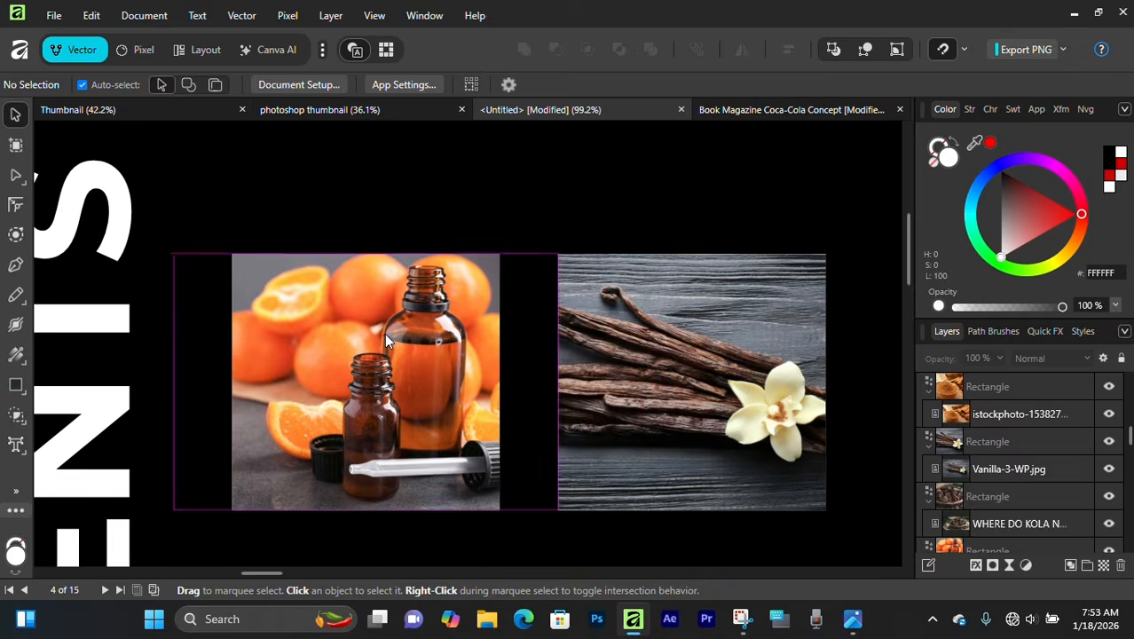
Duplicate the vertical INGREDIENTS text beside the original and set the copy's rotation to 0°
{"action": "scroll", "coordinate": [385, 335], "scroll_direction": "down", "scroll_amount": 2}
{"action": "scroll", "coordinate": [384, 333], "scroll_direction": "down", "scroll_amount": 6}
{"action": "scroll", "coordinate": [384, 333], "scroll_direction": "up", "scroll_amount": 2}
{"action": "left_click_drag", "start_coordinate": [384, 334], "coordinate": [412, 331]}
{"action": "left_click", "coordinate": [299, 347]}
{"action": "left_click_drag", "start_coordinate": [299, 352], "coordinate": [362, 377]}
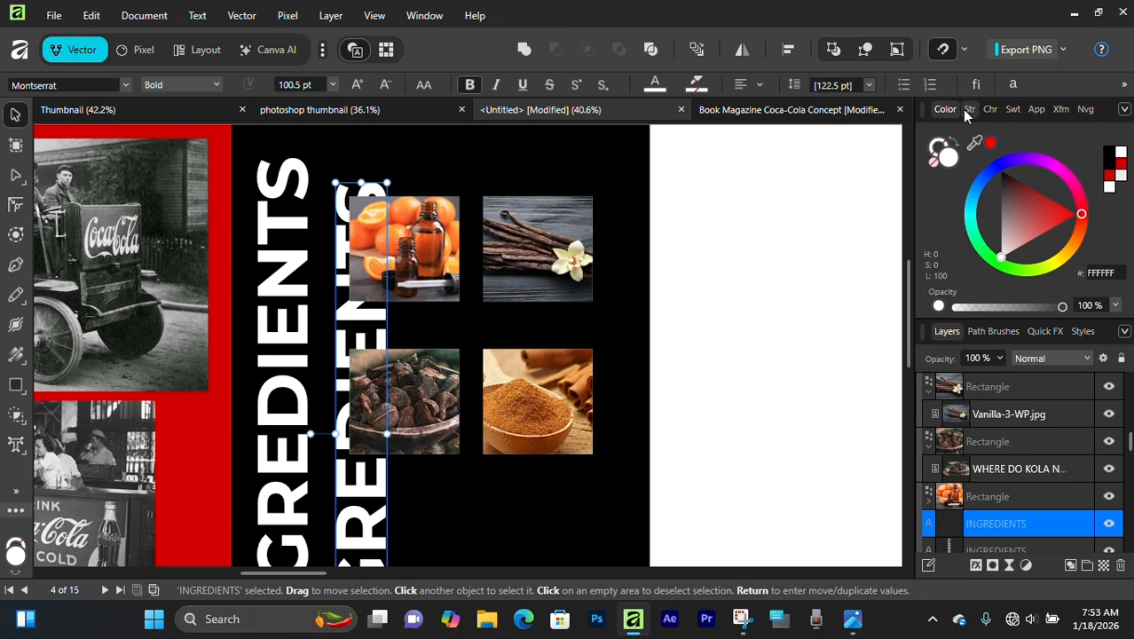
{"action": "left_click", "coordinate": [1060, 109]}
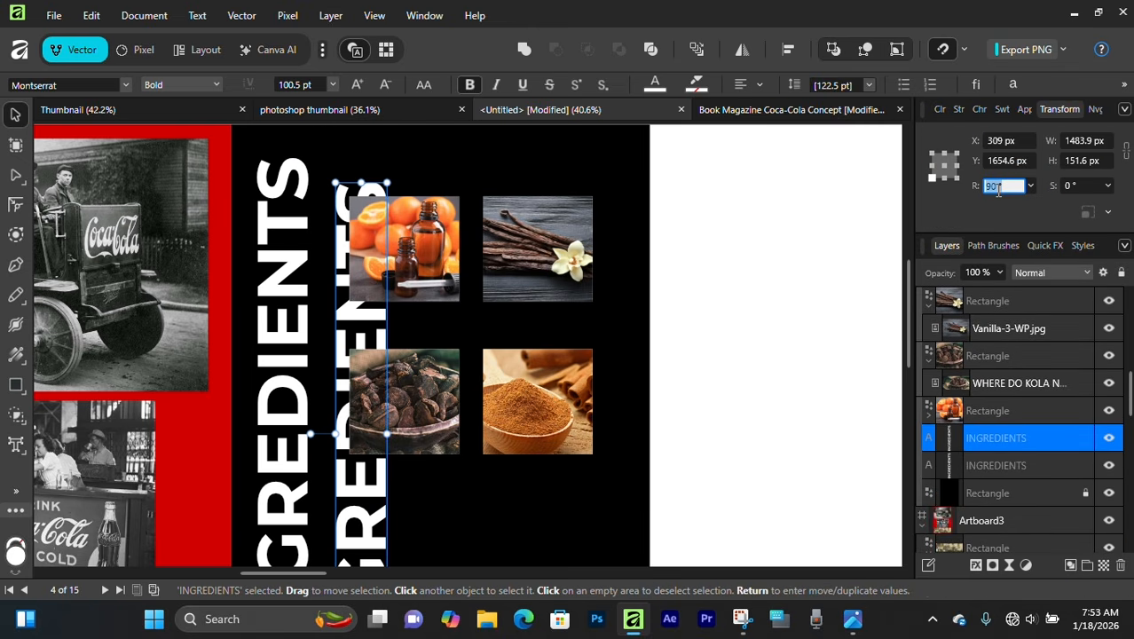
{"action": "type", "text": "0"}
{"action": "key", "text": "Return"}
Scale the horizontal INGREDIENTS text down to about 35 pt and place it above the upper pair of pictures
{"action": "scroll", "coordinate": [404, 314], "scroll_direction": "down", "scroll_amount": 2}
{"action": "left_click", "coordinate": [389, 431]}
{"action": "key", "text": "ctrl+z"}
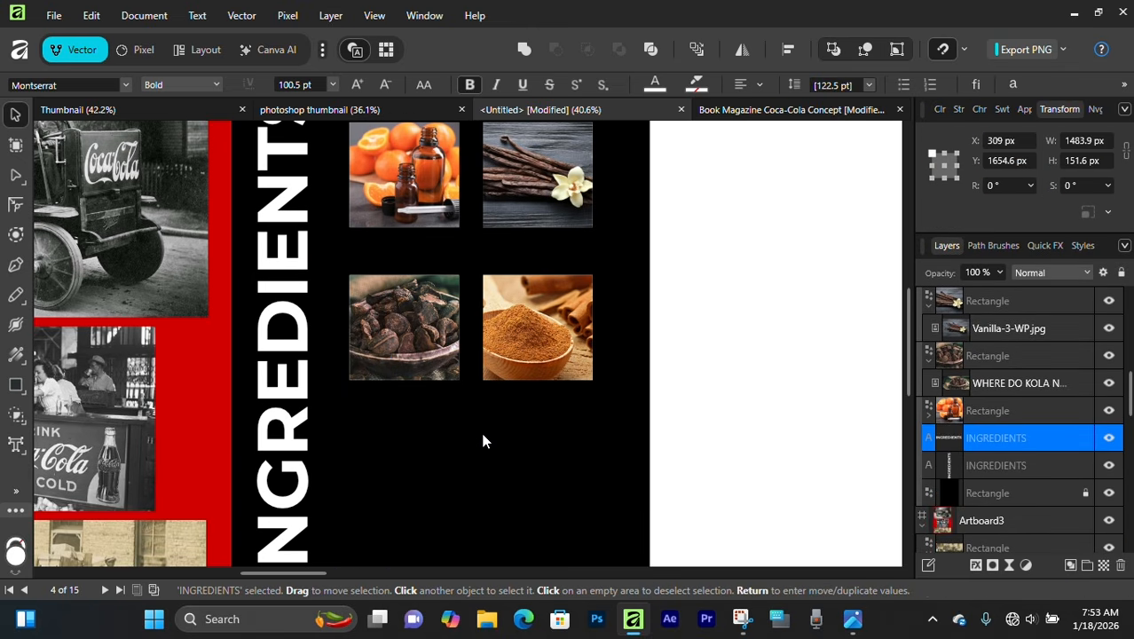
{"action": "scroll", "coordinate": [426, 471], "scroll_direction": "up", "scroll_amount": 4}
{"action": "scroll", "coordinate": [368, 499], "scroll_direction": "down", "scroll_amount": 3}
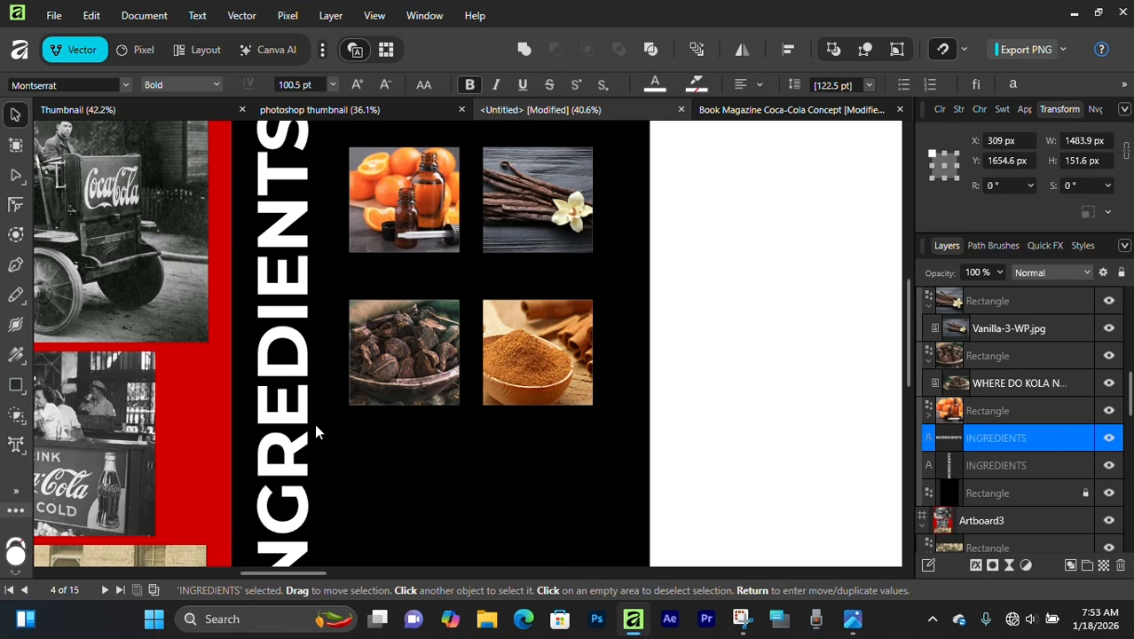
{"action": "scroll", "coordinate": [300, 404], "scroll_direction": "down", "scroll_amount": 5}
{"action": "scroll", "coordinate": [355, 399], "scroll_direction": "up", "scroll_amount": 5}
{"action": "mouse_move", "coordinate": [379, 500]}
{"action": "left_mouse_down"}
{"action": "mouse_move", "coordinate": [355, 400]}
{"action": "mouse_move", "coordinate": [391, 486]}
{"action": "left_mouse_up"}
{"action": "left_click_drag", "start_coordinate": [455, 446], "coordinate": [455, 483]}
{"action": "scroll", "coordinate": [476, 537], "scroll_direction": "up", "scroll_amount": 2}
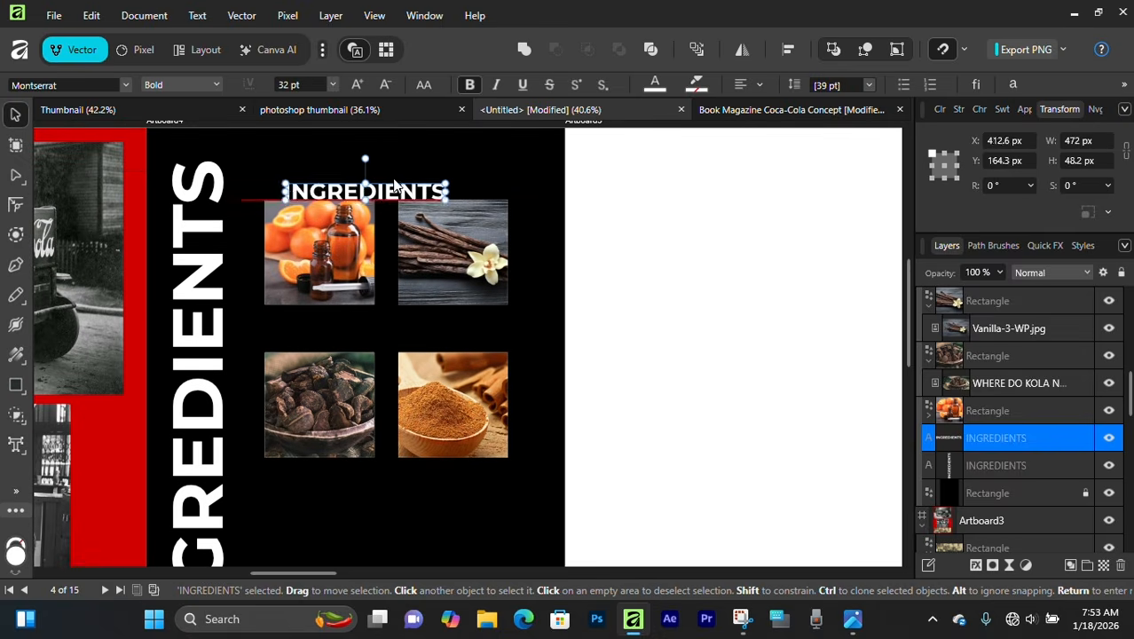
{"action": "left_click_drag", "start_coordinate": [395, 187], "coordinate": [404, 172]}
{"action": "left_click", "coordinate": [394, 455]}
Move the four ingredient pictures down together to leave a gap beneath the horizontal heading
{"action": "scroll", "coordinate": [352, 453], "scroll_direction": "down", "scroll_amount": 2}
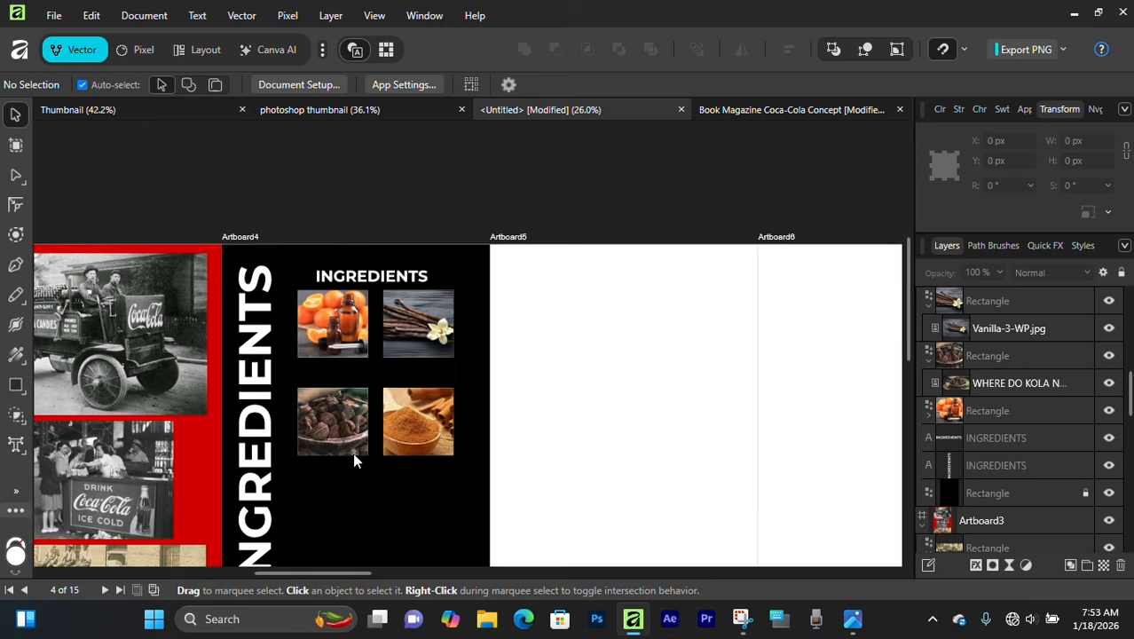
{"action": "left_click_drag", "start_coordinate": [352, 453], "coordinate": [430, 270]}
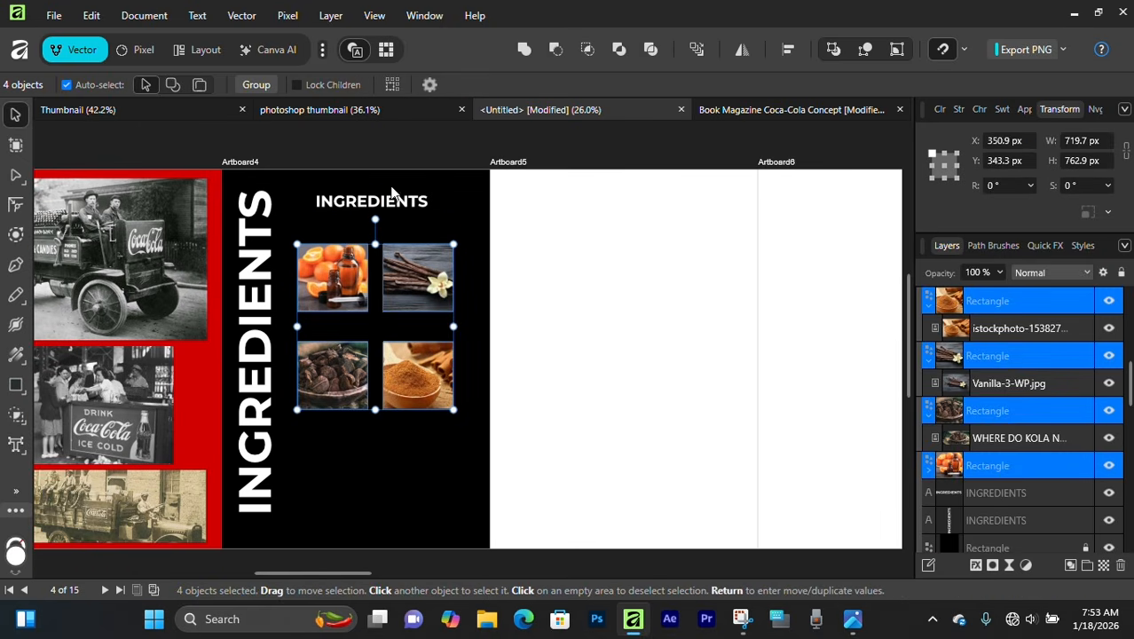
{"action": "left_click_drag", "start_coordinate": [349, 156], "coordinate": [397, 202]}
{"action": "key", "text": "ctrl+z"}
Enlarge the horizontal INGREDIENTS heading to about 41 pt and place it just above the pictures
{"action": "left_click", "coordinate": [377, 157]}
{"action": "left_click", "coordinate": [375, 204]}
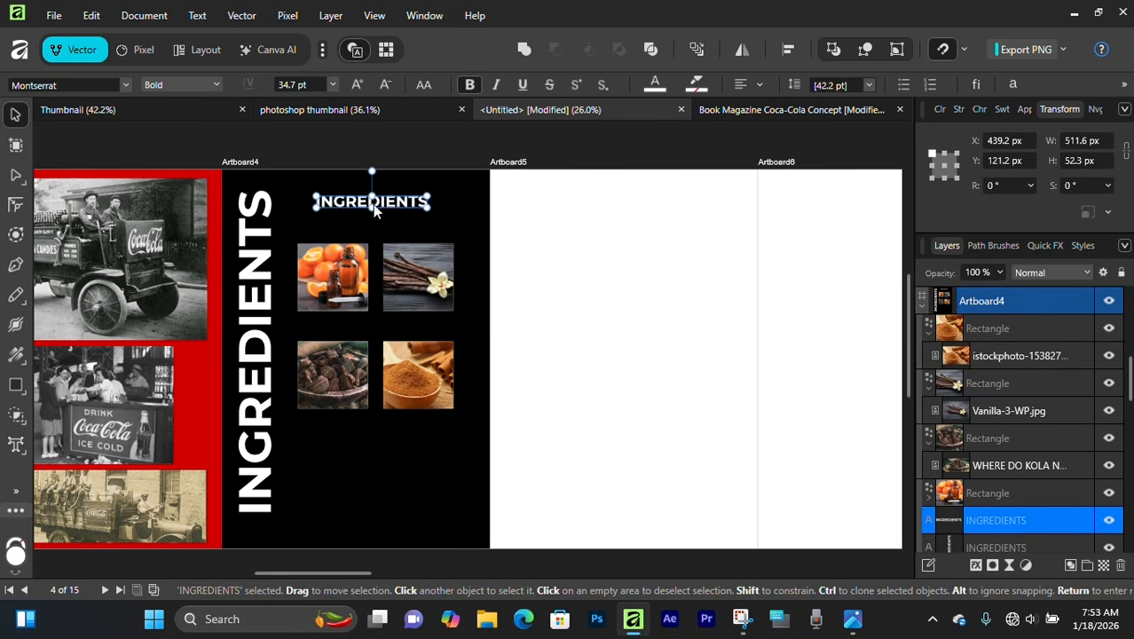
{"action": "scroll", "coordinate": [385, 219], "scroll_direction": "up", "scroll_amount": 1}
{"action": "left_click", "coordinate": [415, 275]}
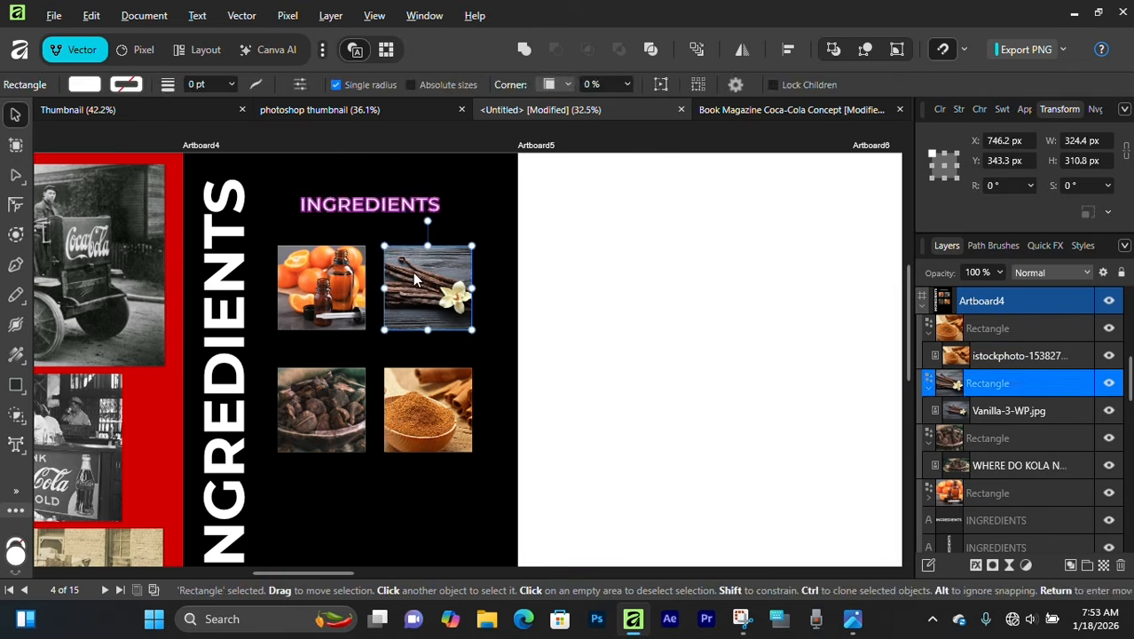
{"action": "left_click", "coordinate": [386, 232]}
{"action": "left_click_drag", "start_coordinate": [361, 196], "coordinate": [410, 235]}
{"action": "left_click", "coordinate": [391, 206]}
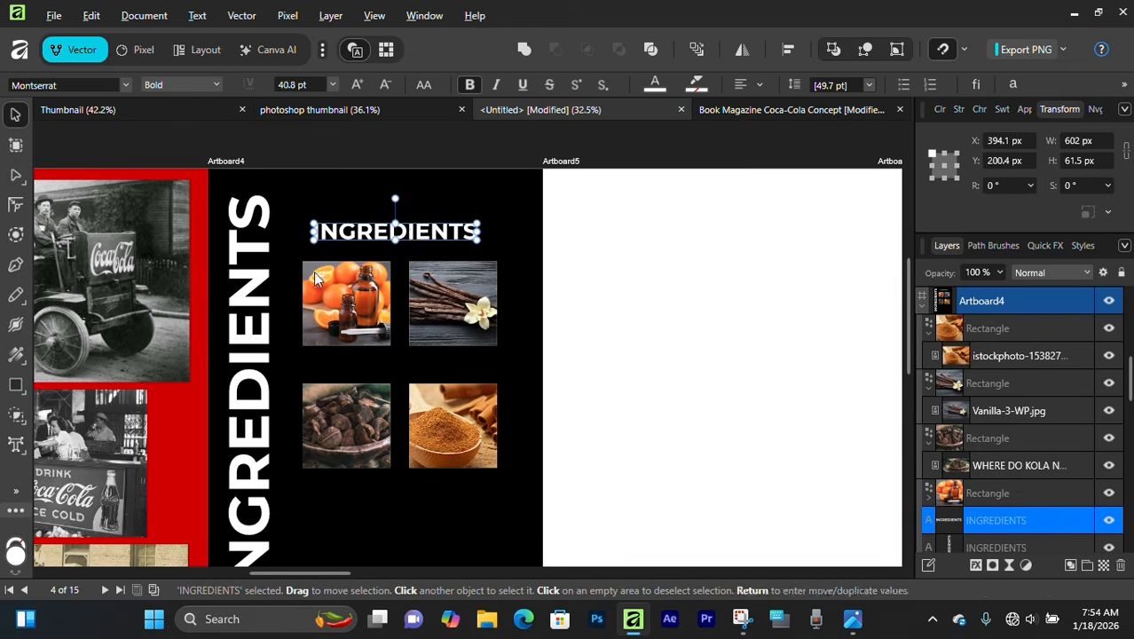
{"action": "scroll", "coordinate": [307, 275], "scroll_direction": "down", "scroll_amount": 1}
Enlarge the vertical INGREDIENTS text to about 192 pt and position it along the left edge of Artboard4
{"action": "left_click", "coordinate": [254, 302]}
{"action": "left_click_drag", "start_coordinate": [270, 323], "coordinate": [457, 374]}
{"action": "left_click_drag", "start_coordinate": [369, 281], "coordinate": [403, 318]}
{"action": "scroll", "coordinate": [403, 318], "scroll_direction": "down", "scroll_amount": 2}
{"action": "left_click_drag", "start_coordinate": [409, 228], "coordinate": [421, 292]}
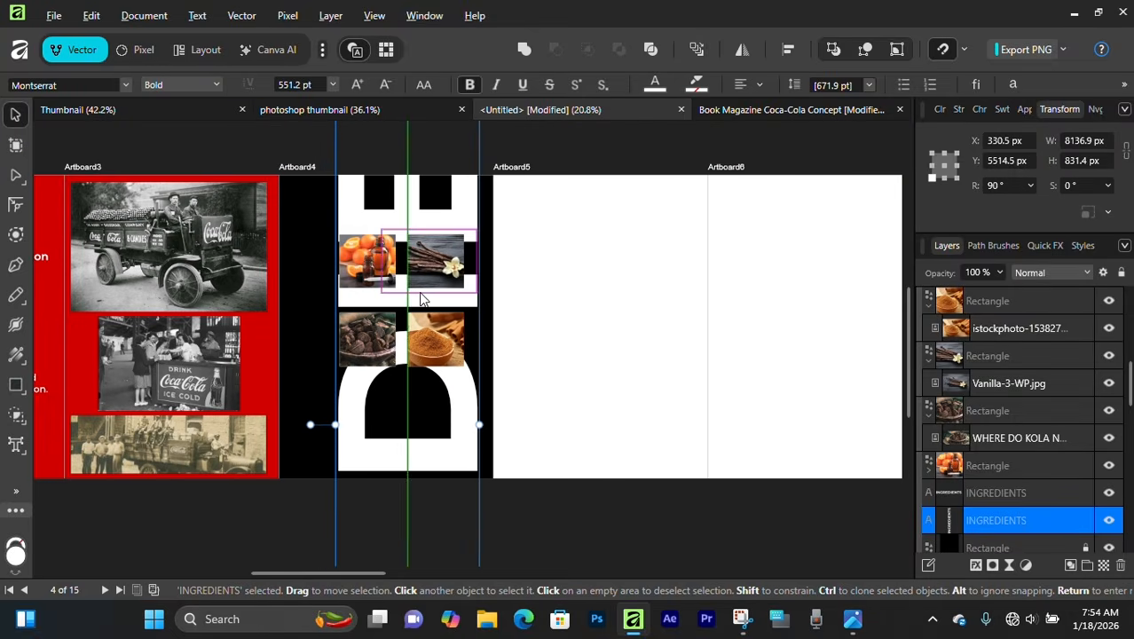
{"action": "left_click_drag", "start_coordinate": [479, 424], "coordinate": [387, 412]}
{"action": "left_click_drag", "start_coordinate": [366, 401], "coordinate": [316, 309]}
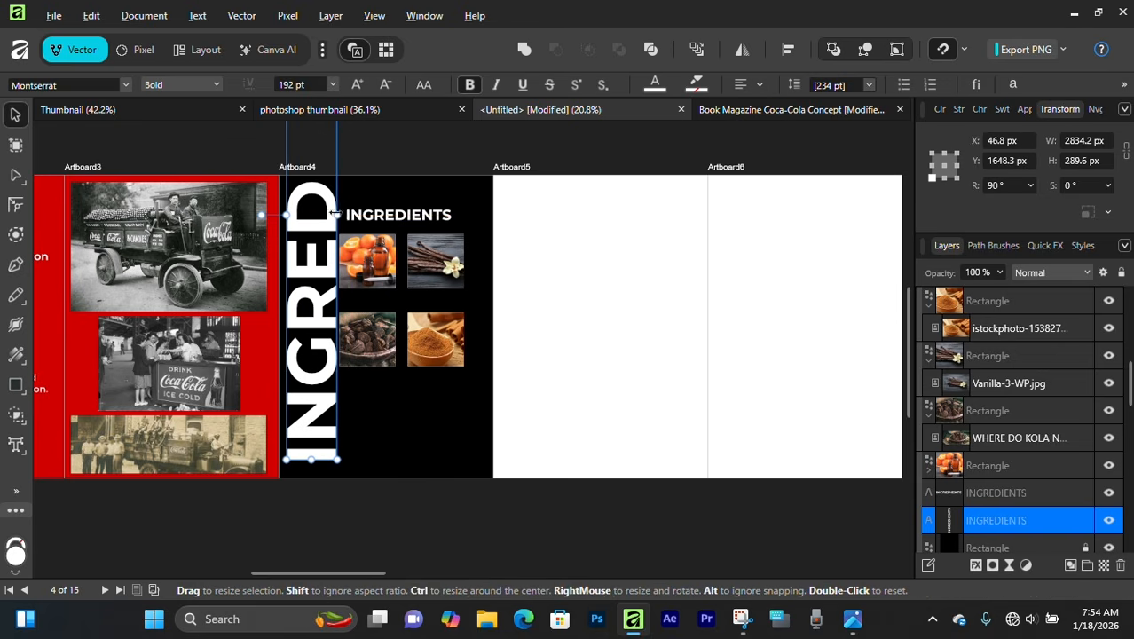
{"action": "left_click_drag", "start_coordinate": [329, 214], "coordinate": [347, 214]}
{"action": "left_click_drag", "start_coordinate": [325, 268], "coordinate": [325, 225]}
{"action": "left_click_drag", "start_coordinate": [347, 184], "coordinate": [336, 184]}
Duplicate the oversized vertical text to the right edge of Artboard4, shifted down so its DIENTS part shows
{"action": "mouse_move", "coordinate": [304, 227]}
{"action": "left_mouse_down"}
{"action": "mouse_move", "coordinate": [301, 262]}
{"action": "mouse_move", "coordinate": [469, 351]}
{"action": "mouse_move", "coordinate": [436, 382]}
{"action": "mouse_move", "coordinate": [477, 417]}
{"action": "mouse_move", "coordinate": [463, 456]}
{"action": "left_mouse_up"}
{"action": "mouse_move", "coordinate": [465, 455]}
{"action": "left_mouse_down"}
{"action": "mouse_move", "coordinate": [481, 441]}
{"action": "mouse_move", "coordinate": [474, 404]}
{"action": "mouse_move", "coordinate": [458, 451]}
{"action": "left_mouse_up"}
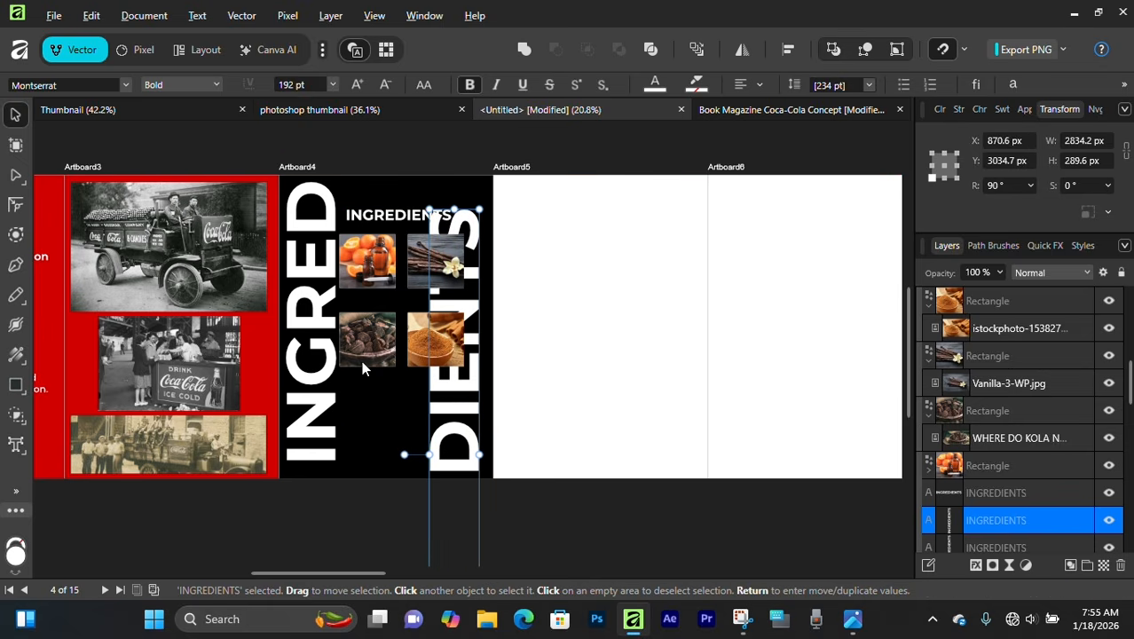
Try to fade the right-hand vertical text by setting its layer opacity to 8%
{"action": "left_click", "coordinate": [942, 109]}
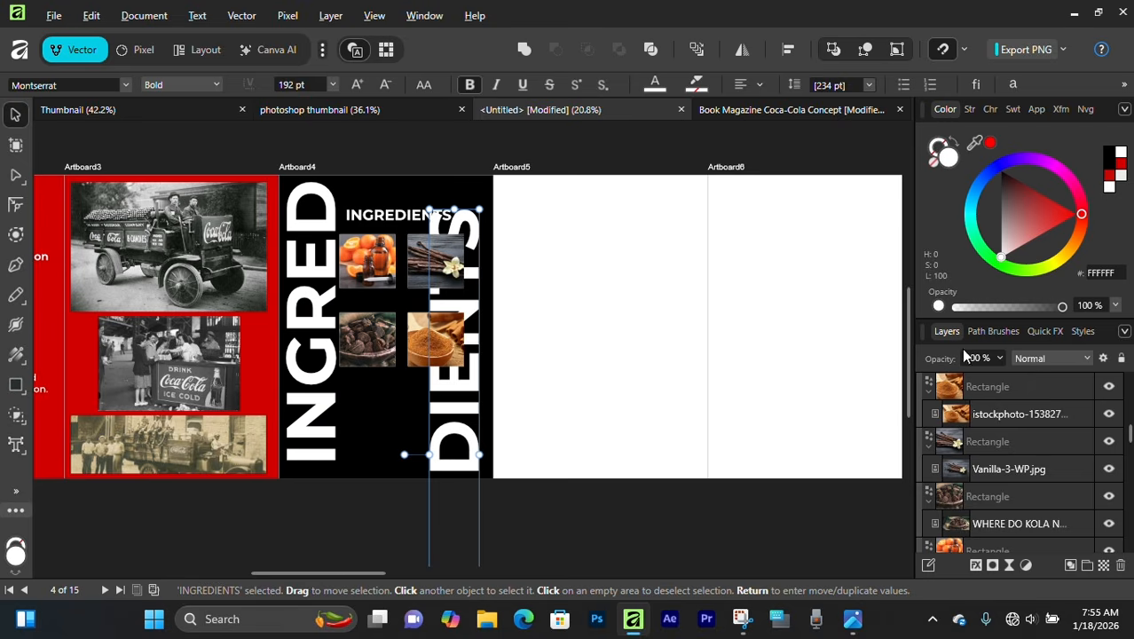
{"action": "scroll", "coordinate": [392, 362], "scroll_direction": "up", "scroll_amount": 4}
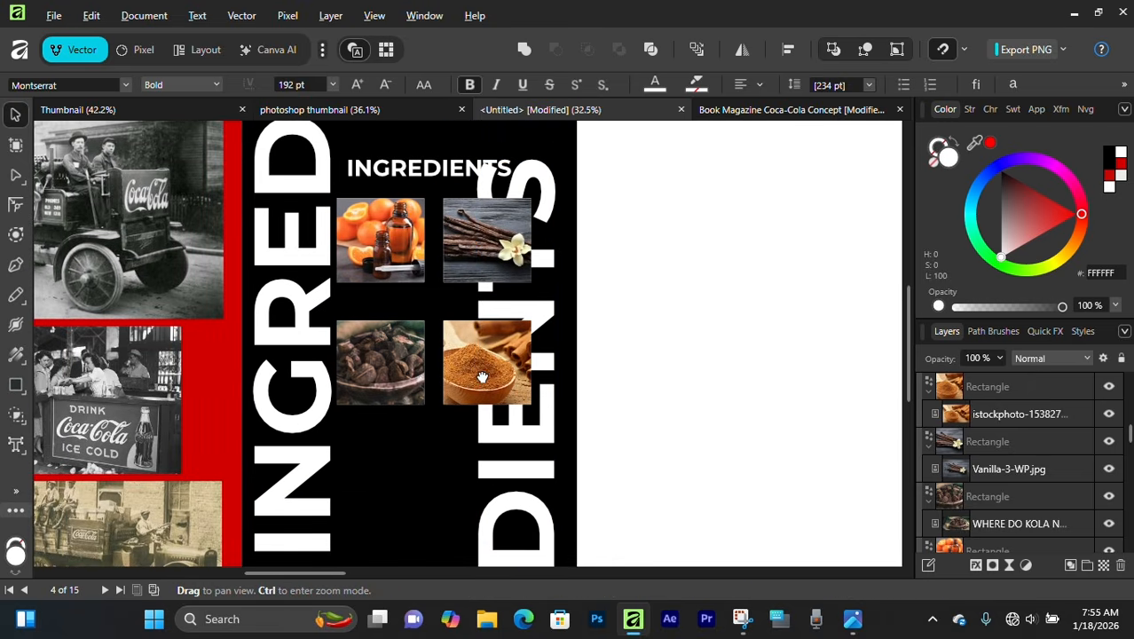
{"action": "left_click", "coordinate": [480, 377]}
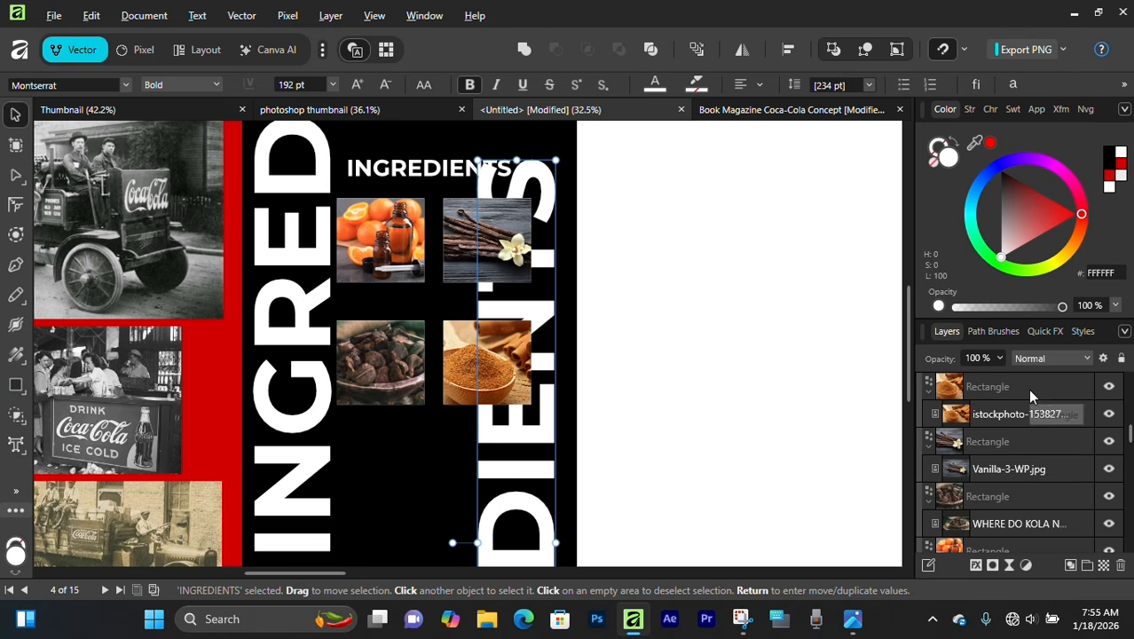
{"action": "scroll", "coordinate": [1012, 461], "scroll_direction": "down", "scroll_amount": 5}
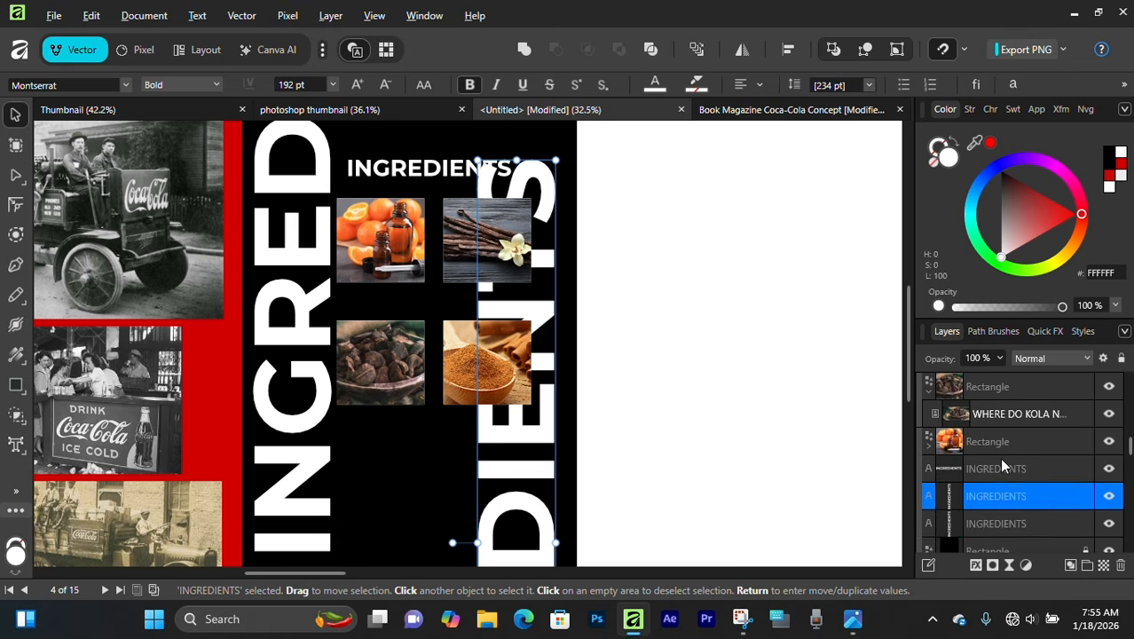
{"action": "left_click", "coordinate": [1000, 358]}
{"action": "left_click_drag", "start_coordinate": [998, 378], "coordinate": [894, 383]}
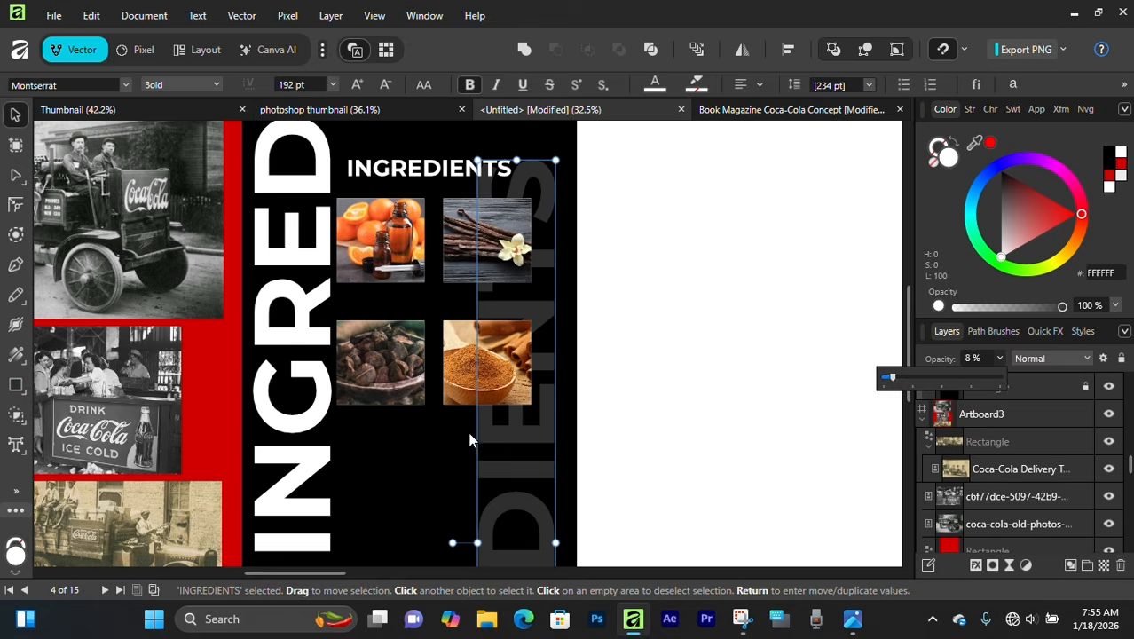
{"action": "left_click", "coordinate": [424, 442]}
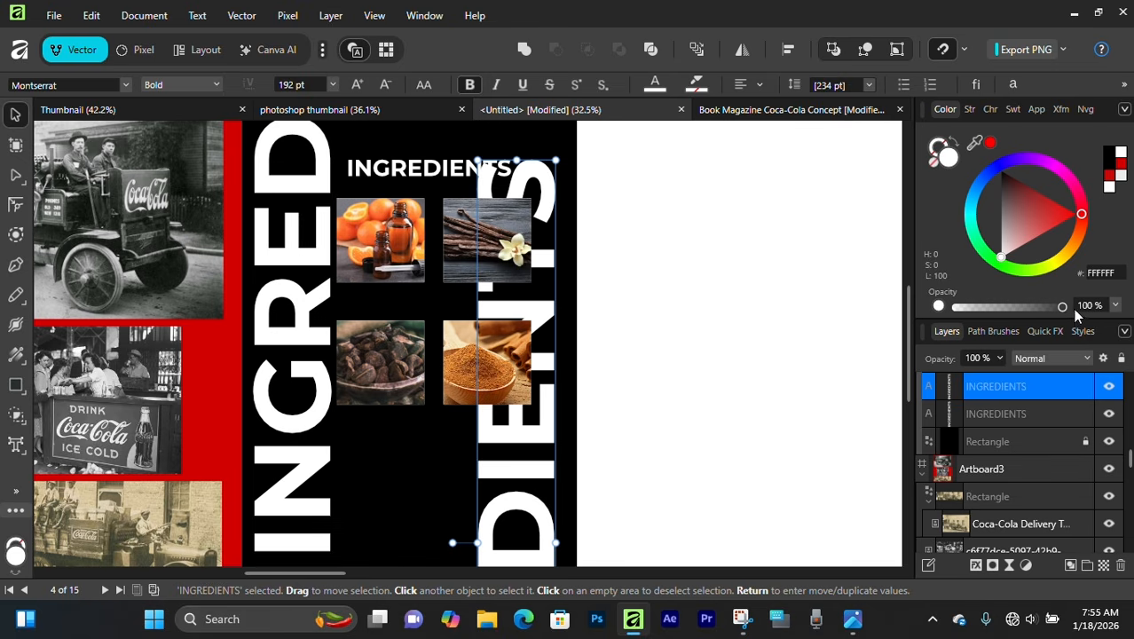
Set the fill colour opacity of both oversized vertical INGREDIENTS texts to 2%
{"action": "left_click_drag", "start_coordinate": [1062, 306], "coordinate": [958, 304]}
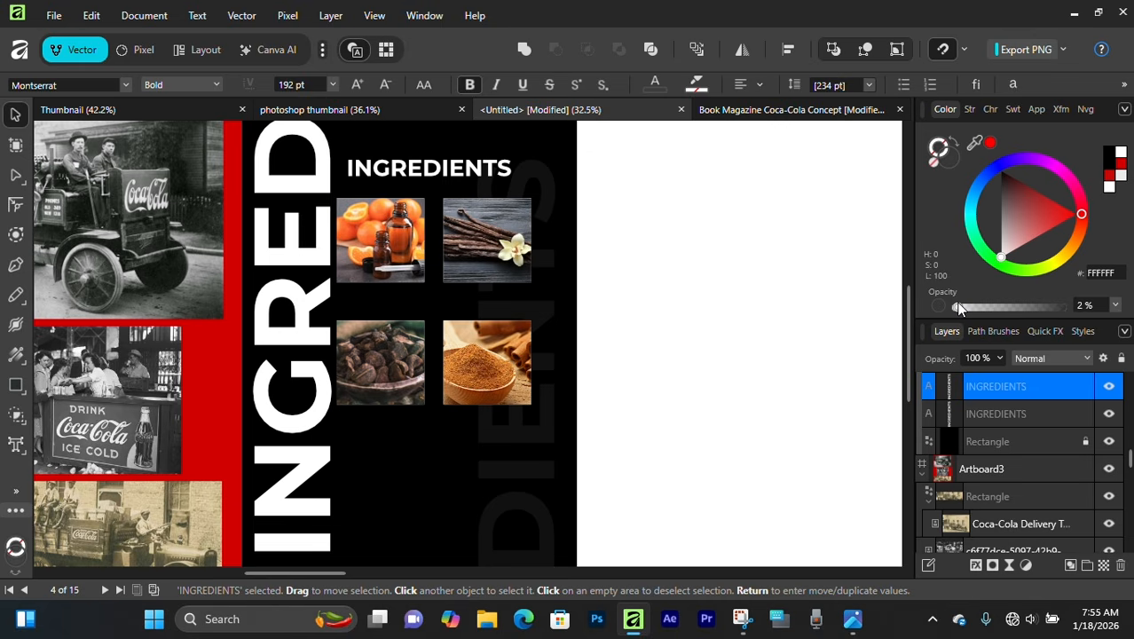
{"action": "left_click", "coordinate": [284, 330]}
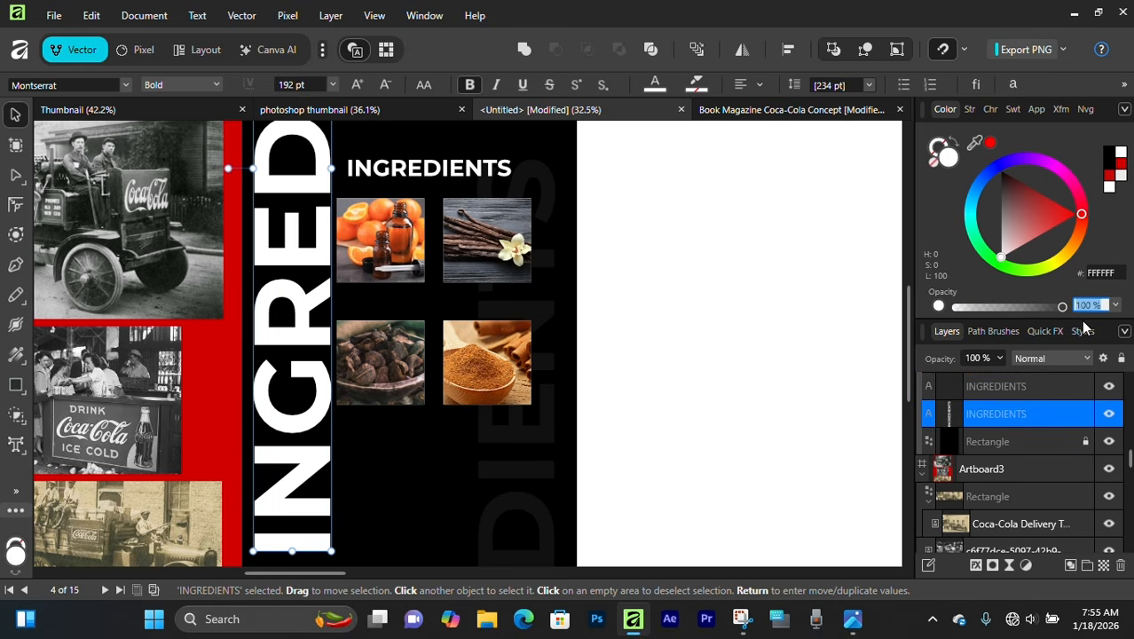
{"action": "type", "text": "2"}
{"action": "key", "text": "Return"}
{"action": "scroll", "coordinate": [436, 452], "scroll_direction": "down", "scroll_amount": 2}
{"action": "scroll", "coordinate": [436, 452], "scroll_direction": "down", "scroll_amount": 1}
{"action": "scroll", "coordinate": [436, 452], "scroll_direction": "up", "scroll_amount": 2}
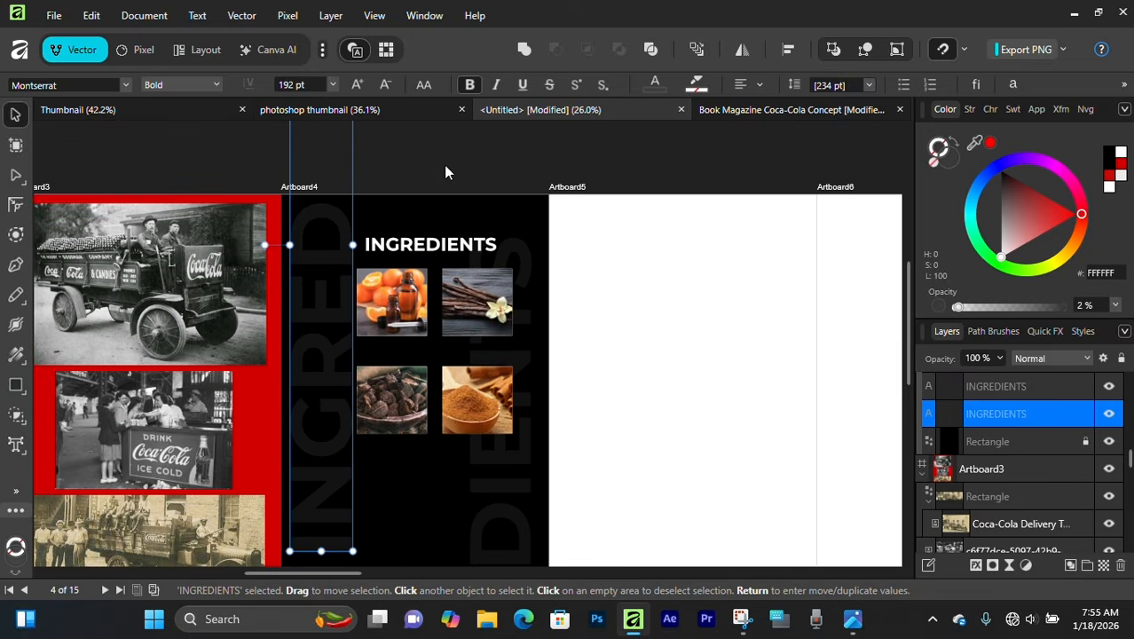
Lock both faded vertical INGREDIENTS text layers and clear the selection
{"action": "left_click", "coordinate": [1086, 420]}
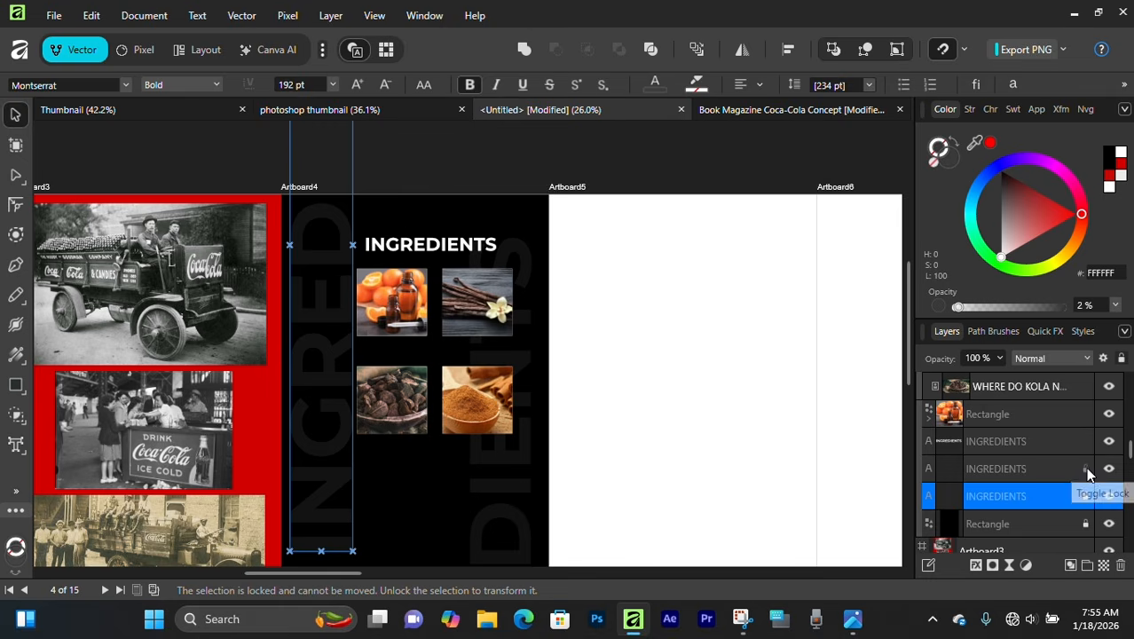
{"action": "left_click", "coordinate": [439, 146]}
{"action": "scroll", "coordinate": [427, 283], "scroll_direction": "down", "scroll_amount": 1}
{"action": "scroll", "coordinate": [426, 297], "scroll_direction": "up", "scroll_amount": 2}
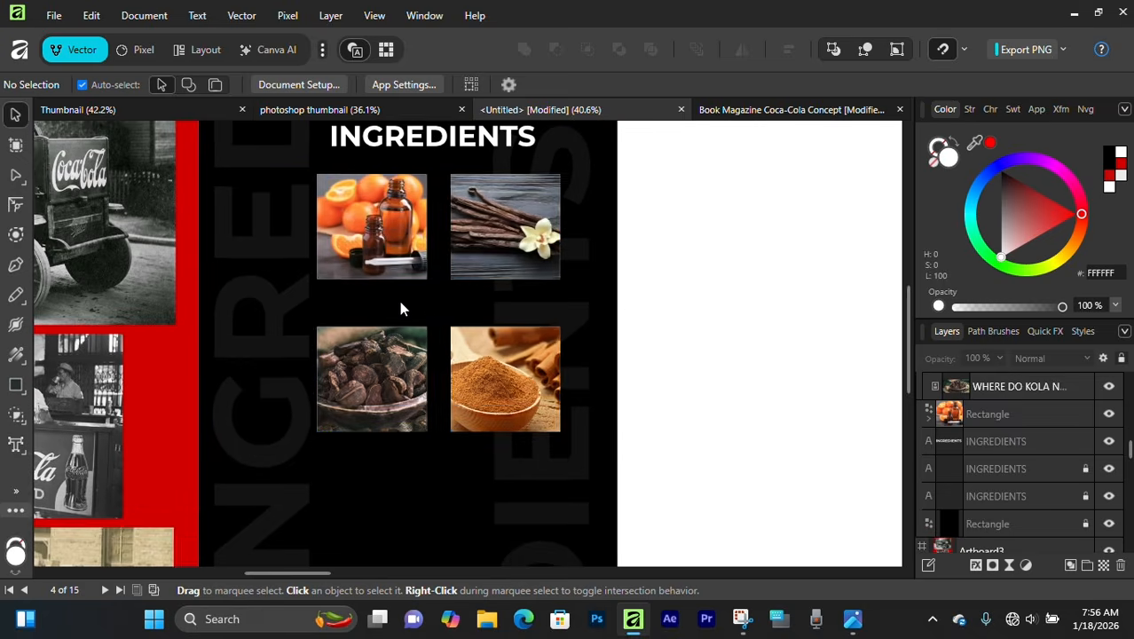
Select the four ingredient pictures, centre them horizontally on Artboard4 and enlarge them together as one block
{"action": "scroll", "coordinate": [397, 298], "scroll_direction": "up", "scroll_amount": 1}
{"action": "left_click_drag", "start_coordinate": [270, 227], "coordinate": [571, 460]}
{"action": "scroll", "coordinate": [461, 362], "scroll_direction": "down", "scroll_amount": 2}
{"action": "left_click_drag", "start_coordinate": [460, 362], "coordinate": [449, 381]}
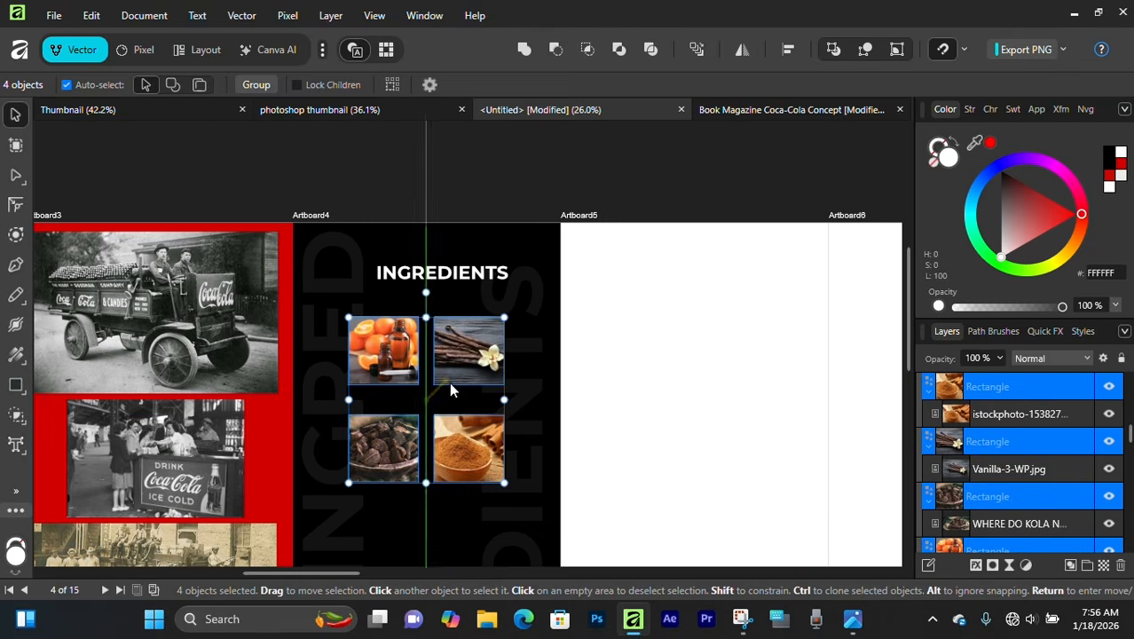
{"action": "left_click_drag", "start_coordinate": [427, 482], "coordinate": [455, 522]}
{"action": "scroll", "coordinate": [476, 363], "scroll_direction": "up", "scroll_amount": 2}
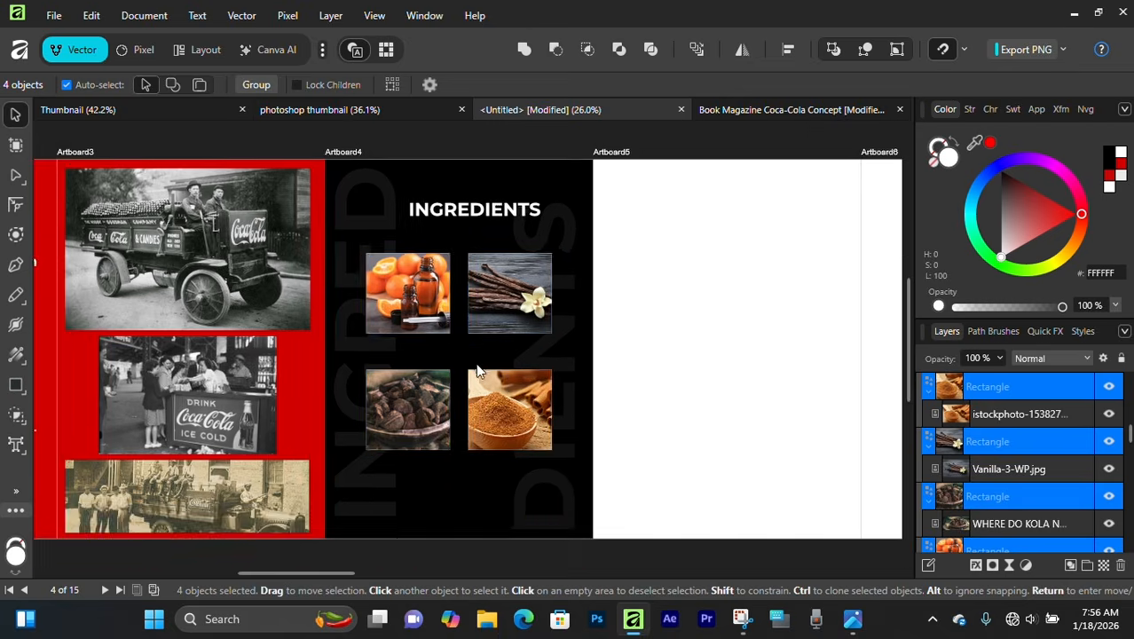
Align the white INGREDIENTS heading to the horizontal centre of the artboard
{"action": "left_click", "coordinate": [484, 232]}
{"action": "scroll", "coordinate": [482, 248], "scroll_direction": "up", "scroll_amount": 1}
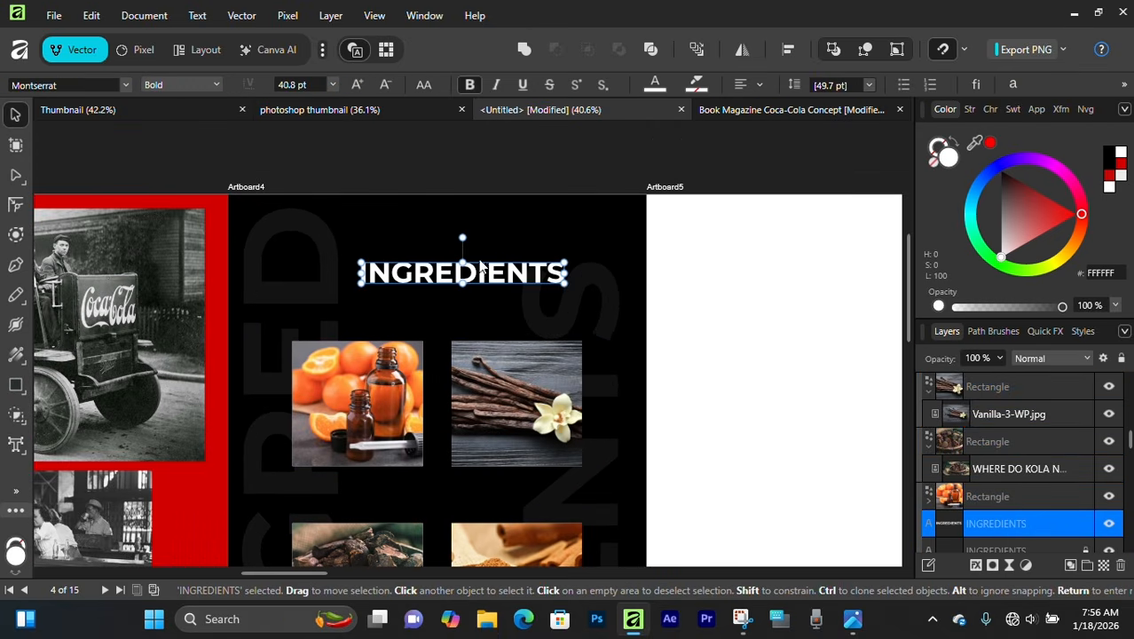
{"action": "left_click", "coordinate": [790, 49]}
{"action": "left_click", "coordinate": [841, 106]}
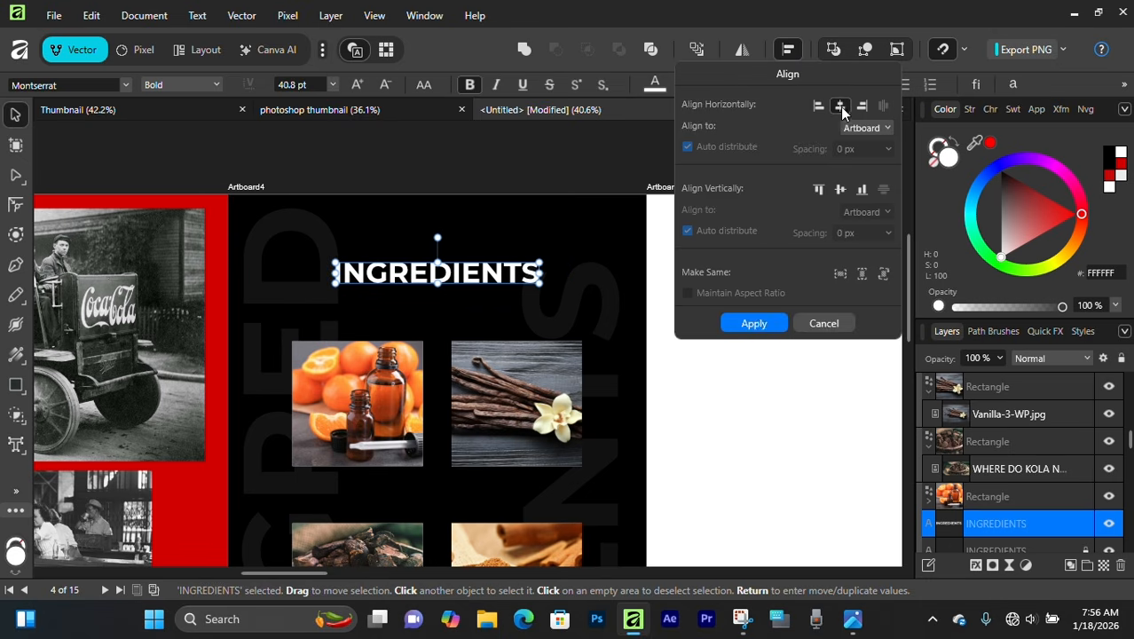
{"action": "left_click", "coordinate": [755, 323]}
Move the INGREDIENTS heading slightly down so it sits closer to the upper row of pictures
{"action": "left_click", "coordinate": [412, 318]}
{"action": "scroll", "coordinate": [413, 318], "scroll_direction": "down", "scroll_amount": 1}
{"action": "left_click", "coordinate": [439, 222]}
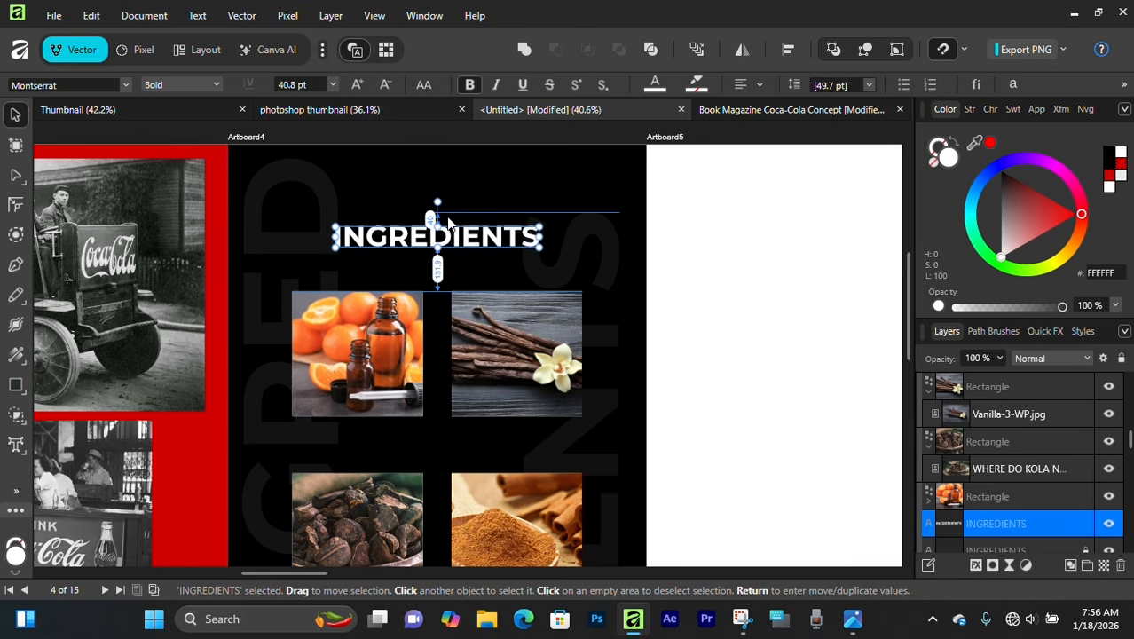
{"action": "scroll", "coordinate": [447, 217], "scroll_direction": "down", "scroll_amount": 1}
{"action": "left_click", "coordinate": [447, 218]}
{"action": "scroll", "coordinate": [438, 133], "scroll_direction": "up", "scroll_amount": 2}
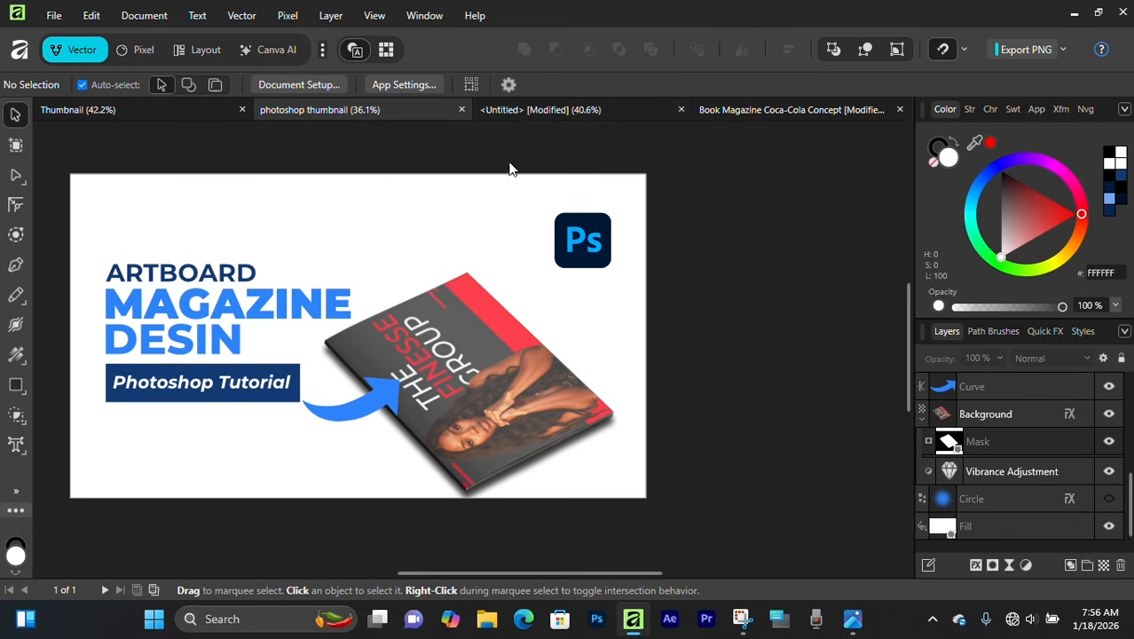
{"action": "left_click", "coordinate": [562, 110]}
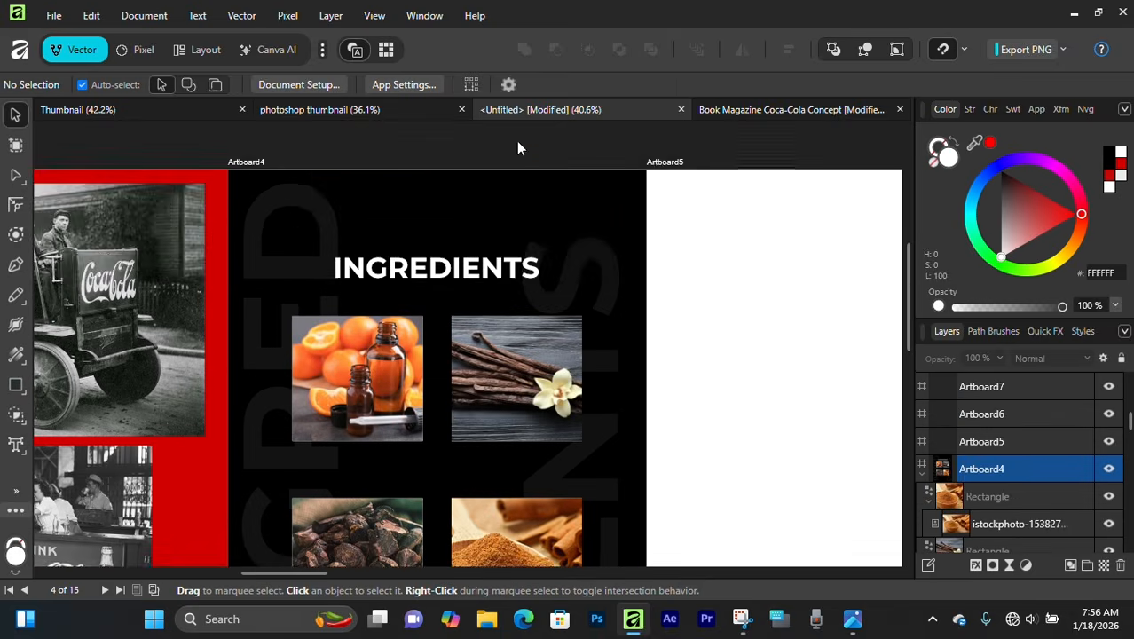
{"action": "scroll", "coordinate": [438, 261], "scroll_direction": "down", "scroll_amount": 3}
{"action": "scroll", "coordinate": [439, 262], "scroll_direction": "down", "scroll_amount": 2}
{"action": "scroll", "coordinate": [402, 282], "scroll_direction": "up", "scroll_amount": 1}
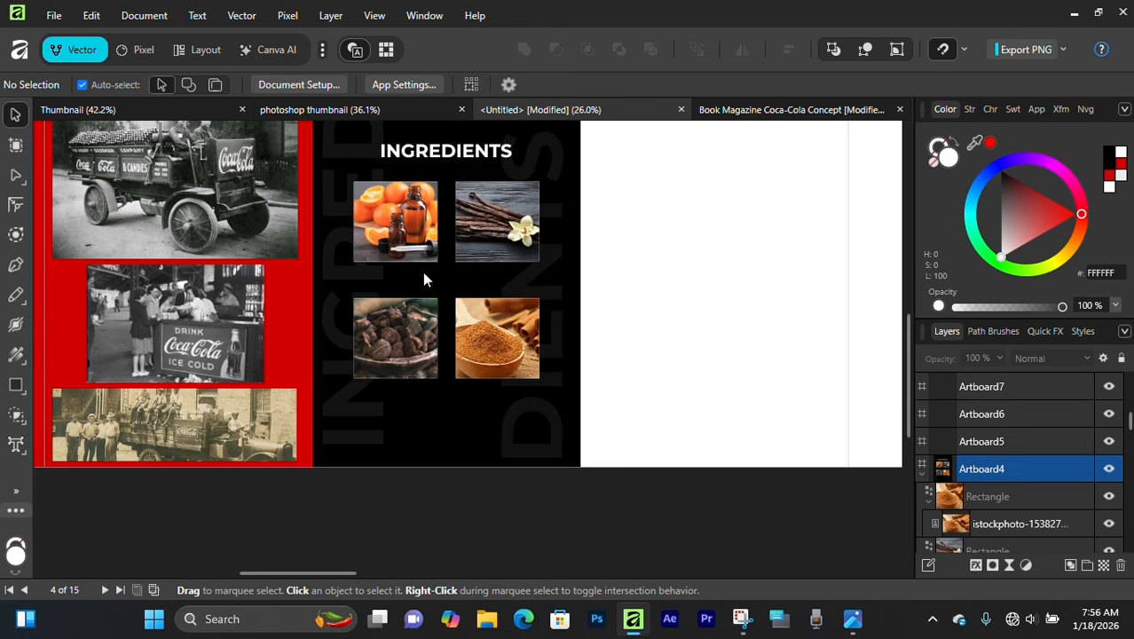
Duplicate the INGREDIENTS heading and place the copy just below the orange oil picture
{"action": "scroll", "coordinate": [435, 248], "scroll_direction": "up", "scroll_amount": 1}
{"action": "left_click", "coordinate": [450, 200]}
{"action": "left_click_drag", "start_coordinate": [461, 203], "coordinate": [456, 224], "text": "ctrl"}
{"action": "key", "text": "ctrl+z"}
{"action": "left_click", "coordinate": [456, 201]}
{"action": "scroll", "coordinate": [454, 219], "scroll_direction": "up", "scroll_amount": 5}
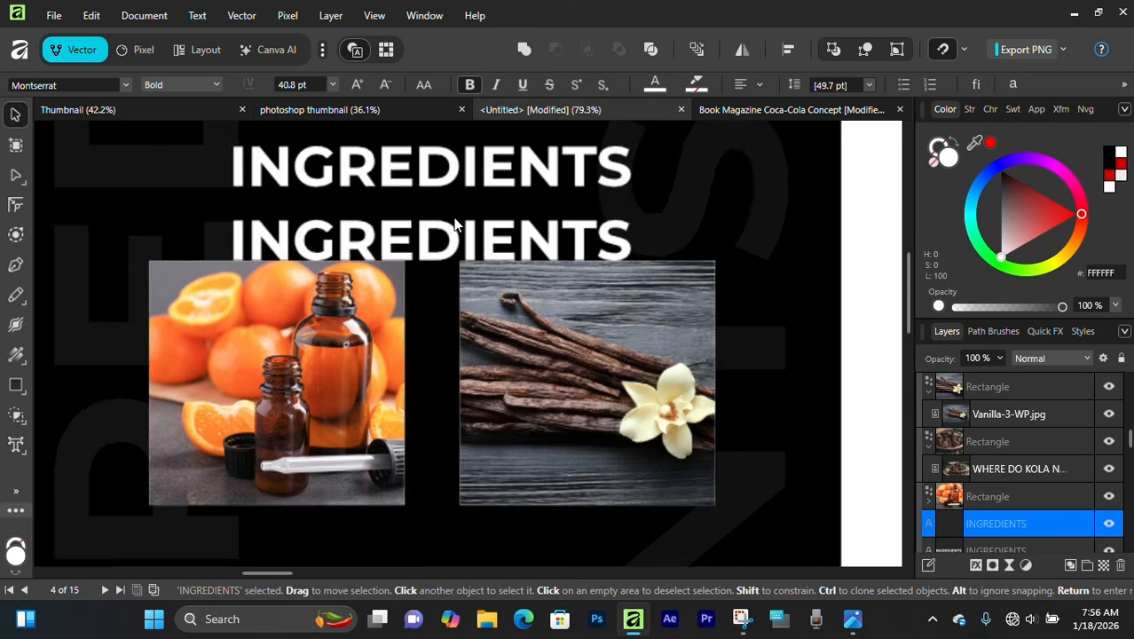
{"action": "scroll", "coordinate": [455, 224], "scroll_direction": "down", "scroll_amount": 2}
{"action": "left_click_drag", "start_coordinate": [454, 169], "coordinate": [375, 451]}
Shrink the copied heading to 21.1 pt and set its font weight to Medium
{"action": "left_click_drag", "start_coordinate": [554, 450], "coordinate": [428, 414]}
{"action": "scroll", "coordinate": [316, 459], "scroll_direction": "up", "scroll_amount": 2}
{"action": "left_click", "coordinate": [217, 85]}
{"action": "left_click", "coordinate": [177, 218]}
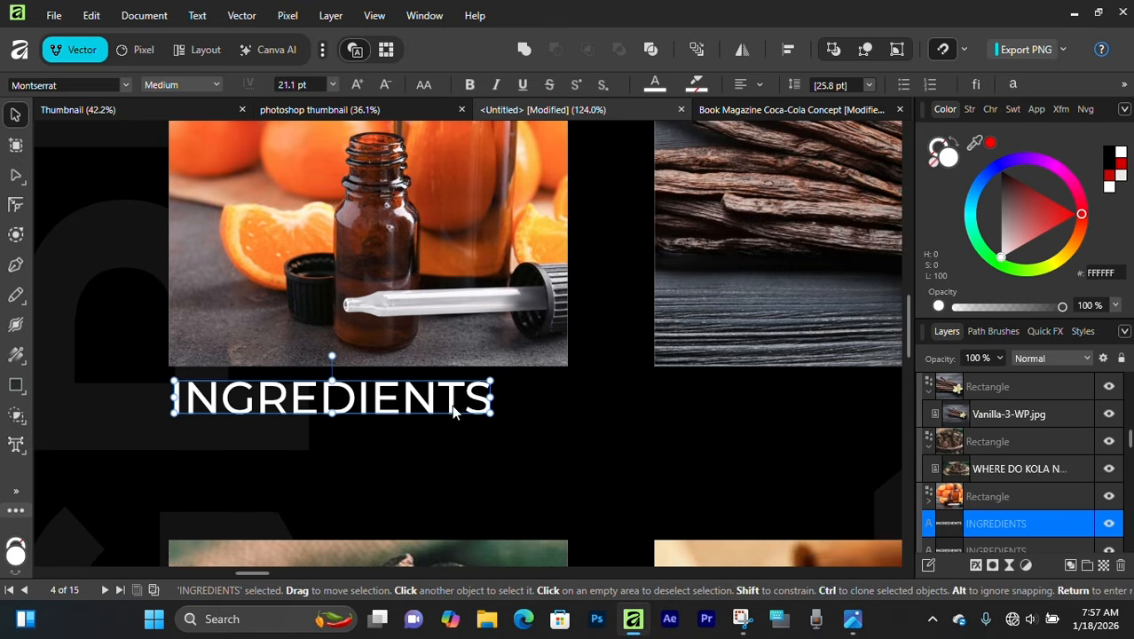
Replace the text of the small caption under the orange oil picture with CITRUS OIL
{"action": "scroll", "coordinate": [452, 411], "scroll_direction": "down", "scroll_amount": 1}
{"action": "double_click", "coordinate": [399, 353]}
{"action": "type", "text": "CITU"}
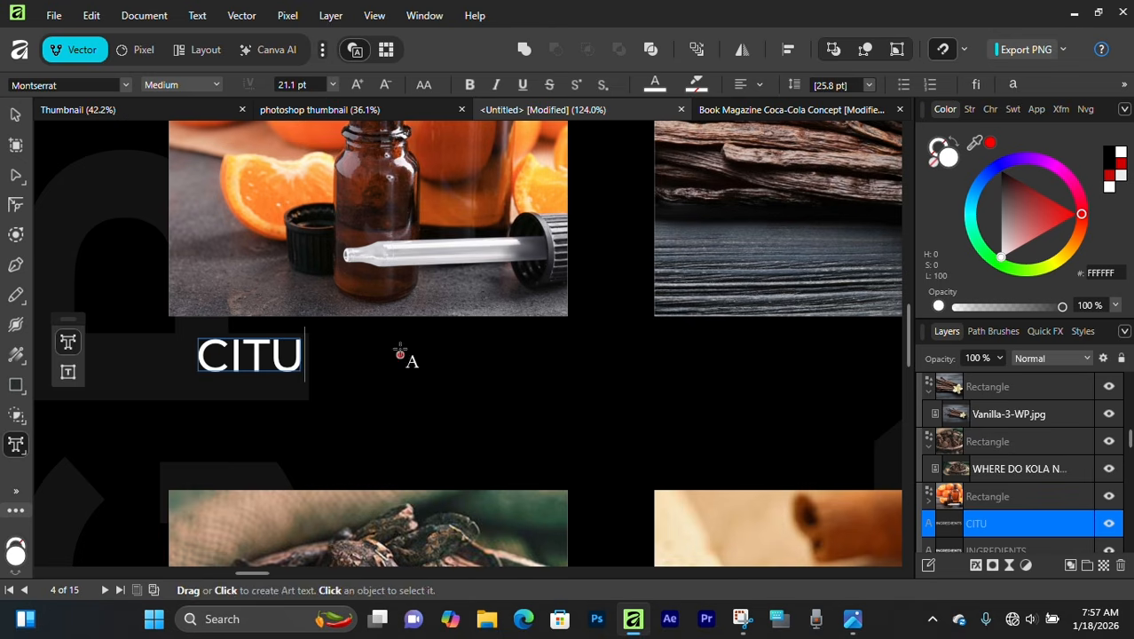
{"action": "type", "text": "S OIL"}
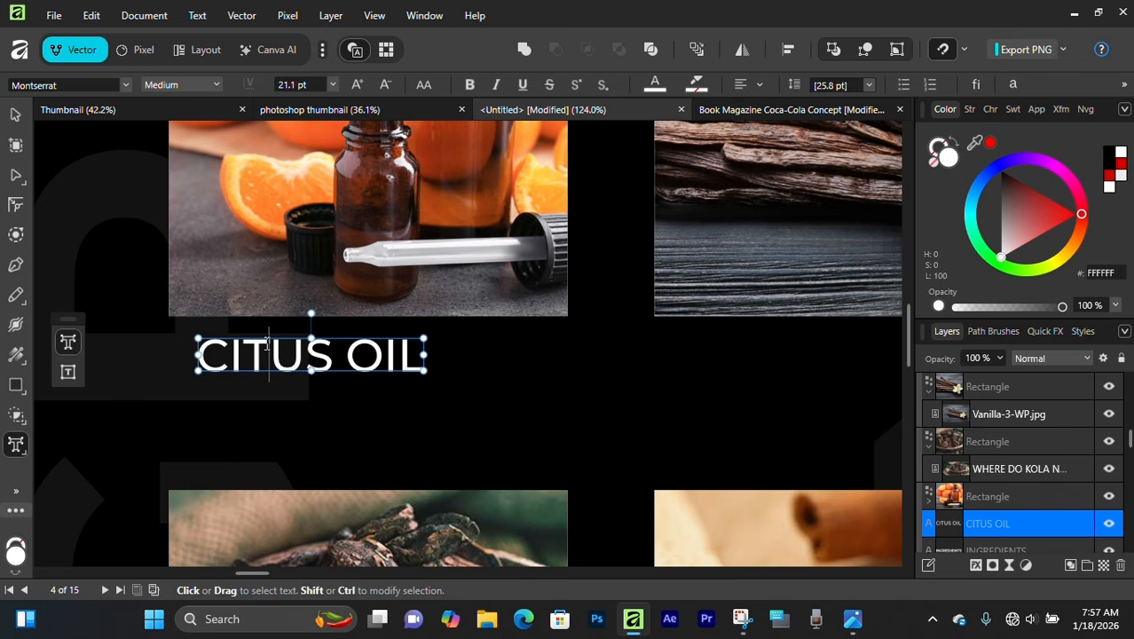
{"action": "type", "text": "R"}
{"action": "key", "text": "Escape"}
{"action": "key", "text": "v"}
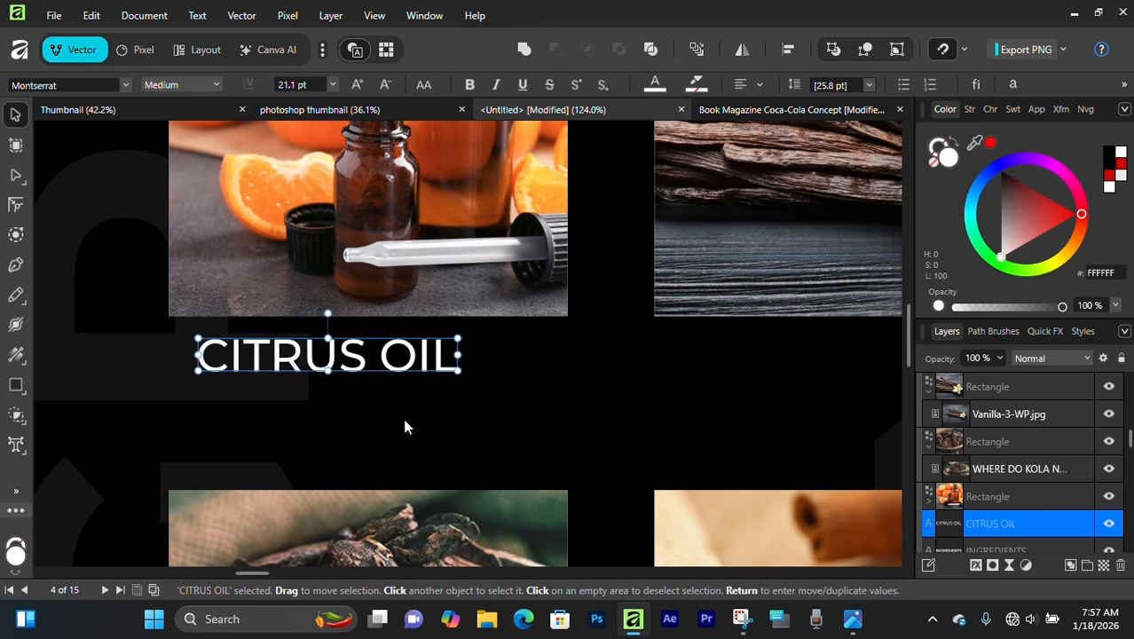
Duplicate the CITRUS OIL caption at the same height to below the vanilla picture
{"action": "scroll", "coordinate": [405, 420], "scroll_direction": "down", "scroll_amount": 1}
{"action": "left_click_drag", "start_coordinate": [384, 353], "coordinate": [642, 310]}
{"action": "key", "text": "space"}
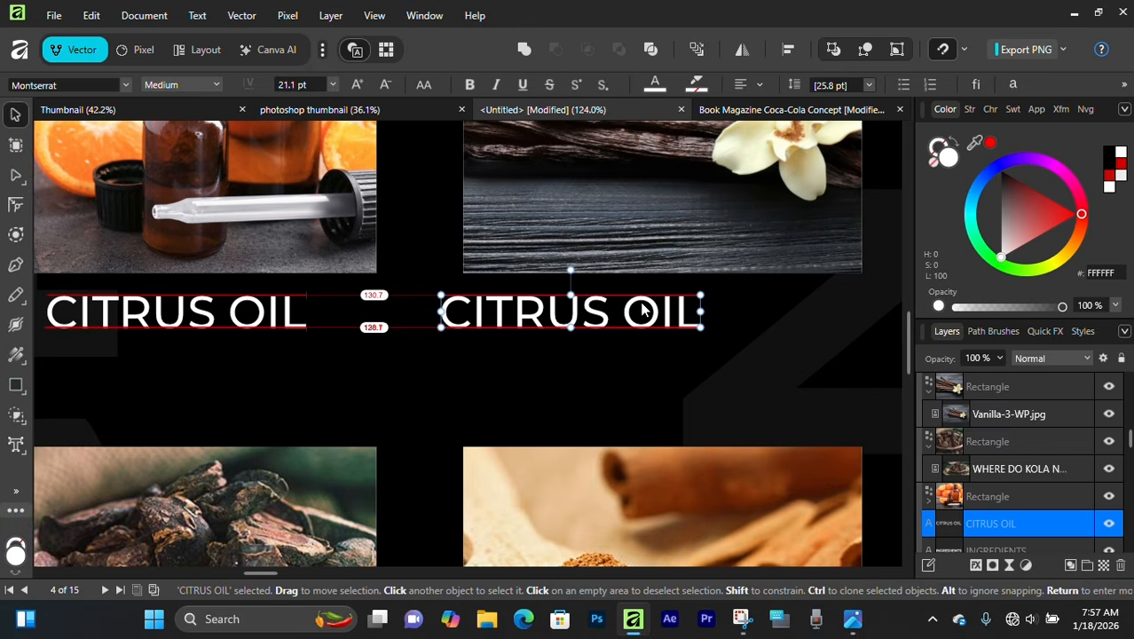
{"action": "left_click_drag", "start_coordinate": [508, 313], "coordinate": [600, 317]}
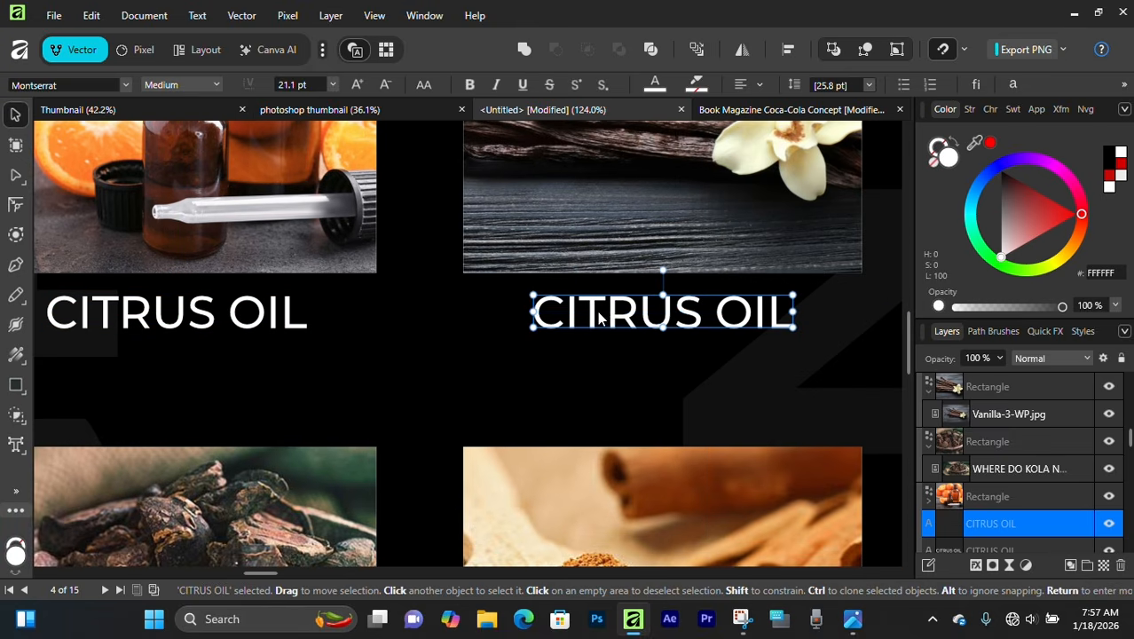
Change the copied caption's text to VANILLA and centre it under the vanilla picture
{"action": "double_click", "coordinate": [600, 314]}
{"action": "triple_click", "coordinate": [600, 312]}
{"action": "type", "text": "VANILLA"}
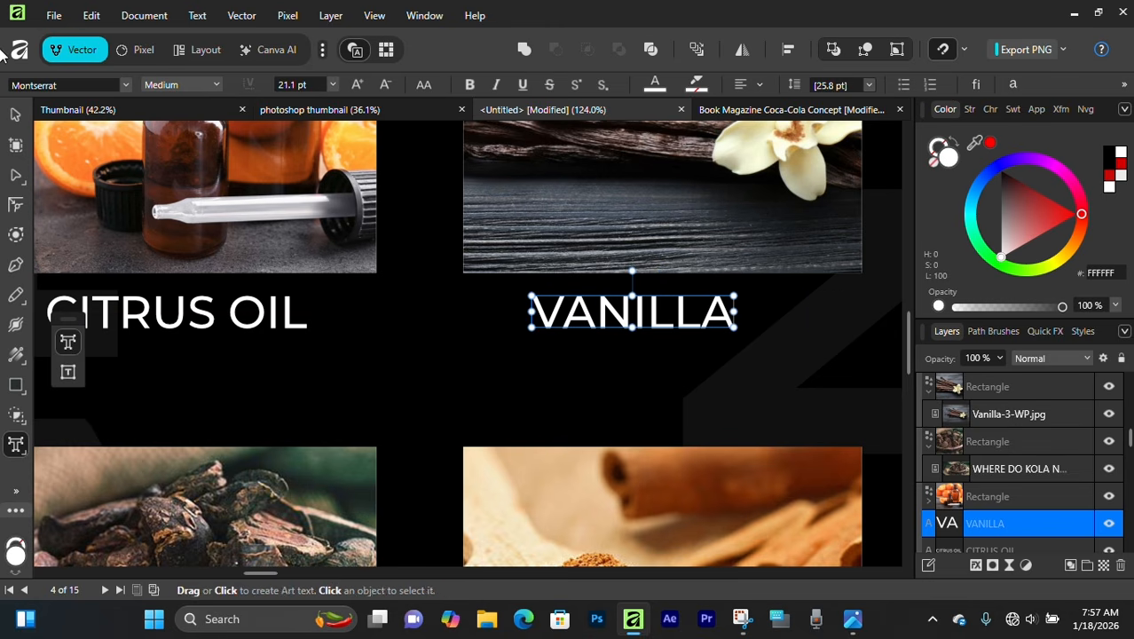
{"action": "left_click", "coordinate": [15, 117]}
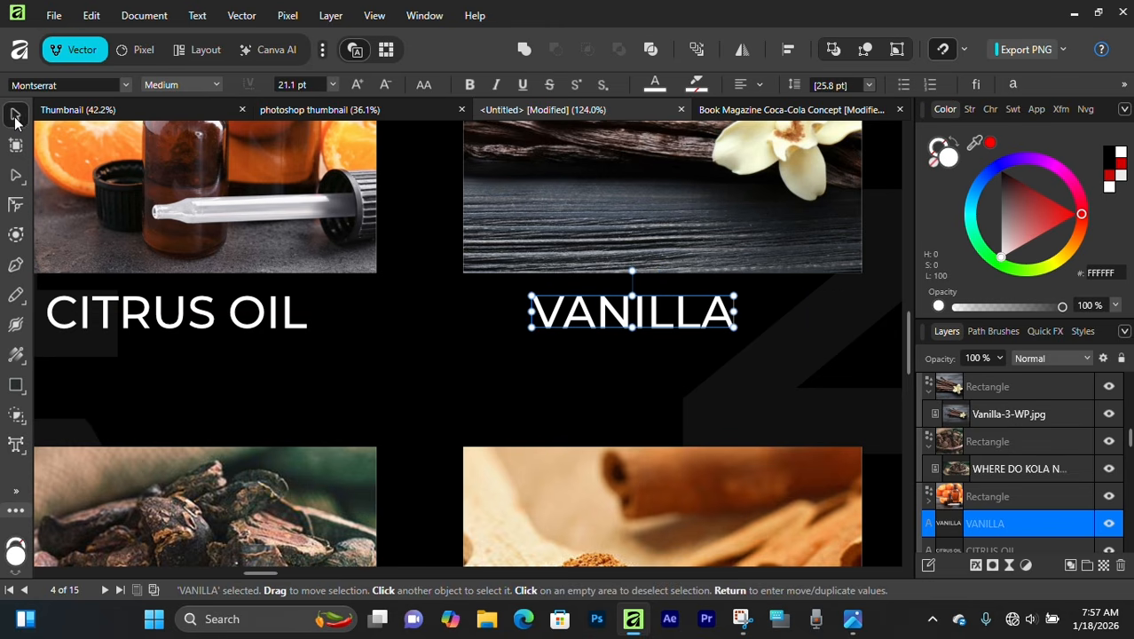
{"action": "left_click", "coordinate": [523, 327]}
{"action": "left_click_drag", "start_coordinate": [597, 312], "coordinate": [618, 312]}
Duplicate the CITRUS OIL caption in place, undoing the misplaced attempts
{"action": "scroll", "coordinate": [512, 338], "scroll_direction": "down", "scroll_amount": 2}
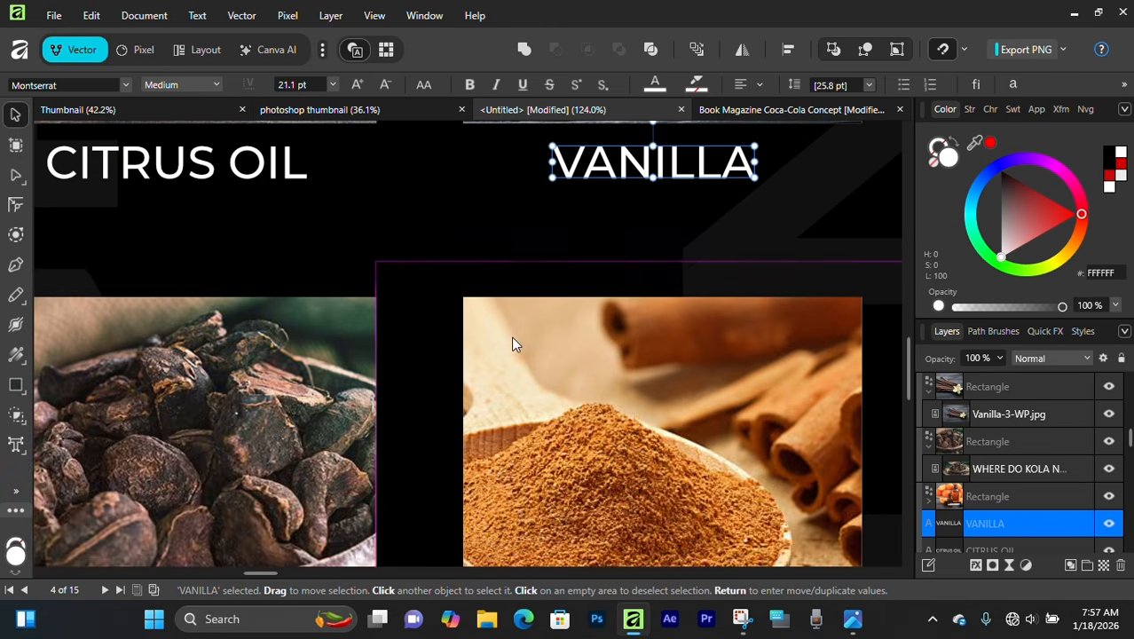
{"action": "scroll", "coordinate": [512, 344], "scroll_direction": "down", "scroll_amount": 3}
{"action": "scroll", "coordinate": [468, 352], "scroll_direction": "down", "scroll_amount": 1}
{"action": "left_click", "coordinate": [373, 180]}
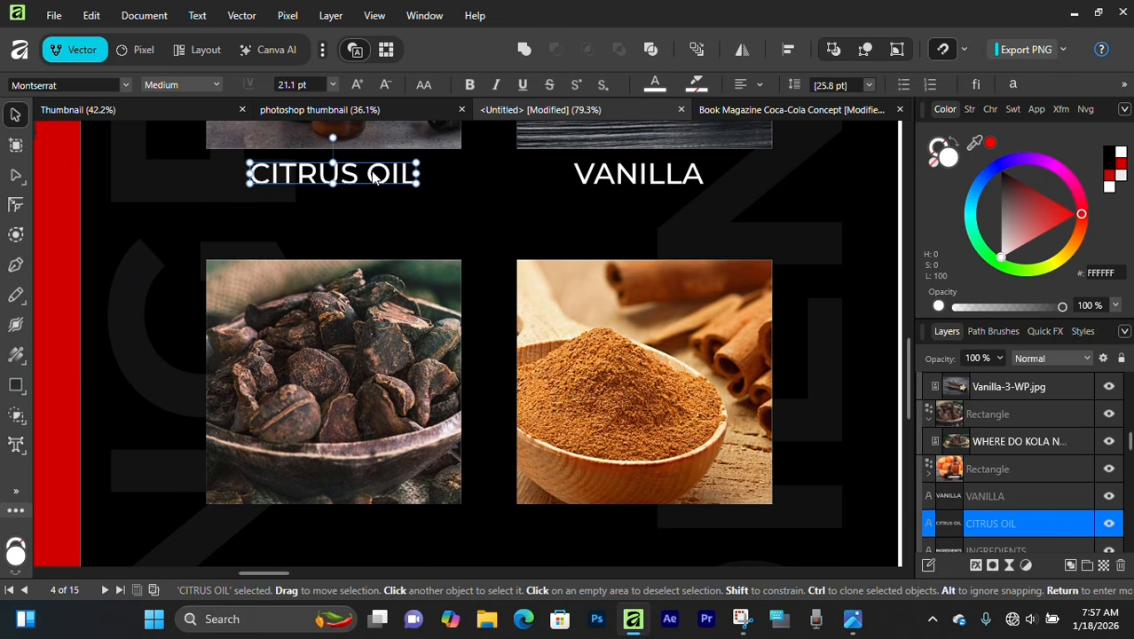
{"action": "left_click_drag", "start_coordinate": [373, 177], "coordinate": [370, 231]}
{"action": "key", "text": "ctrl+z"}
{"action": "left_click_drag", "start_coordinate": [369, 178], "coordinate": [362, 209]}
{"action": "scroll", "coordinate": [362, 209], "scroll_direction": "up", "scroll_amount": 1}
{"action": "scroll", "coordinate": [362, 211], "scroll_direction": "up", "scroll_amount": 1}
{"action": "key", "text": "ctrl+z"}
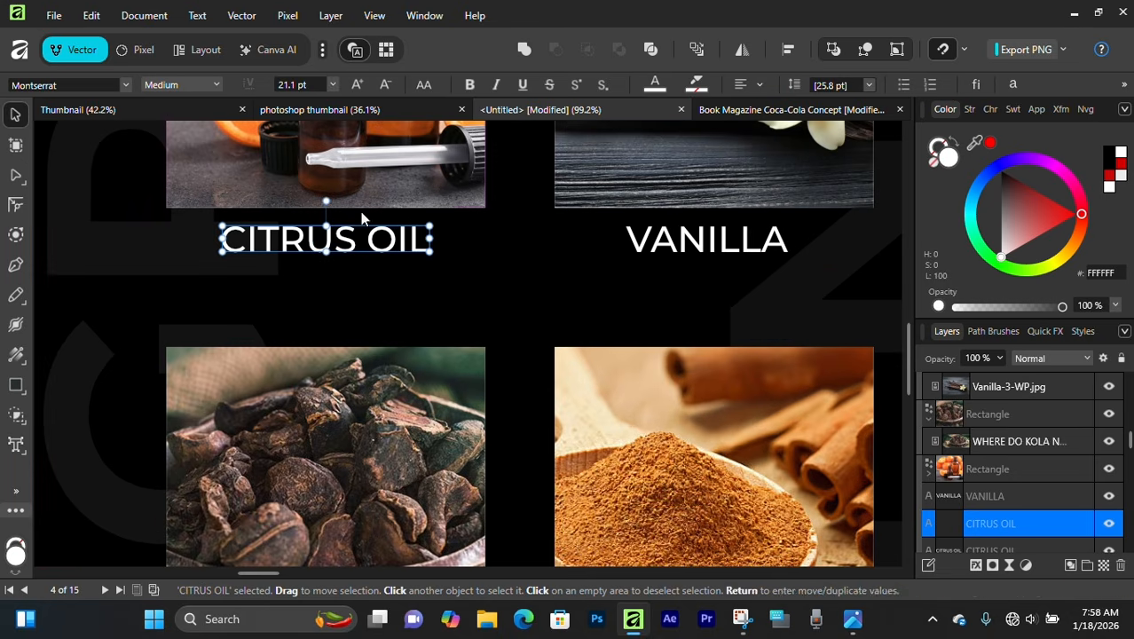
{"action": "scroll", "coordinate": [357, 249], "scroll_direction": "down", "scroll_amount": 3}
{"action": "left_click_drag", "start_coordinate": [356, 250], "coordinate": [357, 249]}
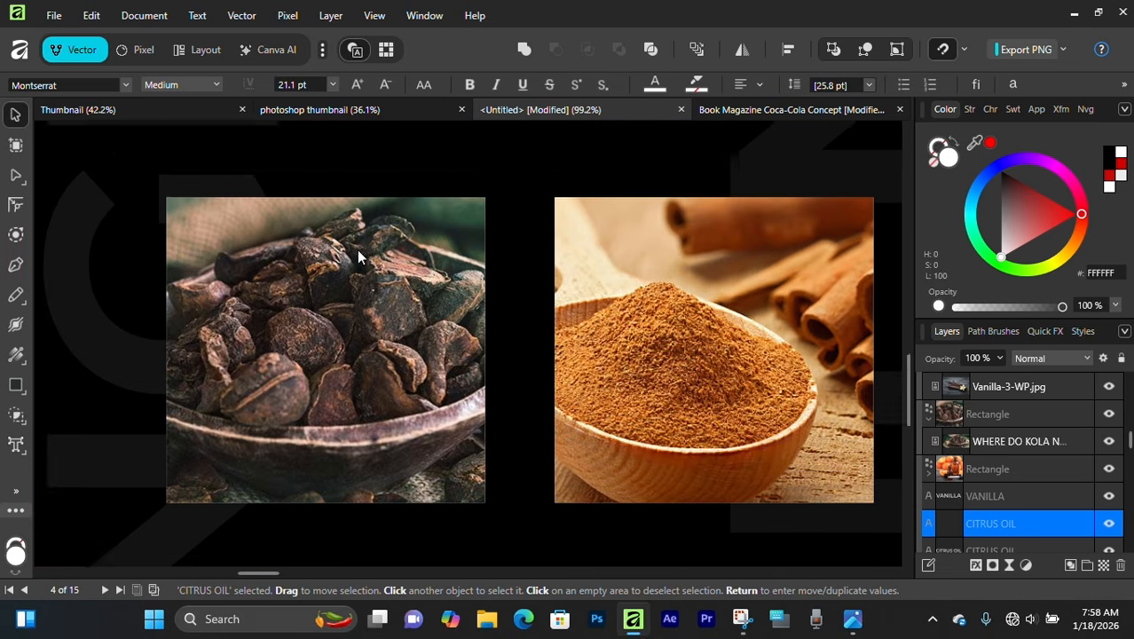
Move the CITRUS OIL copy straight down to just below the kola nut picture
{"action": "scroll", "coordinate": [357, 251], "scroll_direction": "down", "scroll_amount": 1}
{"action": "key", "text": "shift+Down"}
{"action": "key", "text": "shift+Down"}
{"action": "key", "text": "shift+Down"}
{"action": "key", "text": "shift+Down"}
{"action": "key", "text": "shift+Down"}
{"action": "key", "text": "shift+Down"}
{"action": "key", "text": "shift+Down"}
{"action": "key", "text": "shift+Down"}
{"action": "key", "text": "shift+Down"}
{"action": "key", "text": "shift+Down"}
{"action": "key", "text": "shift+Down"}
{"action": "key", "text": "shift+Down"}
{"action": "key", "text": "shift+Down"}
{"action": "key", "text": "shift+Down"}
{"action": "key", "text": "shift+Down"}
{"action": "scroll", "coordinate": [358, 250], "scroll_direction": "down", "scroll_amount": 2}
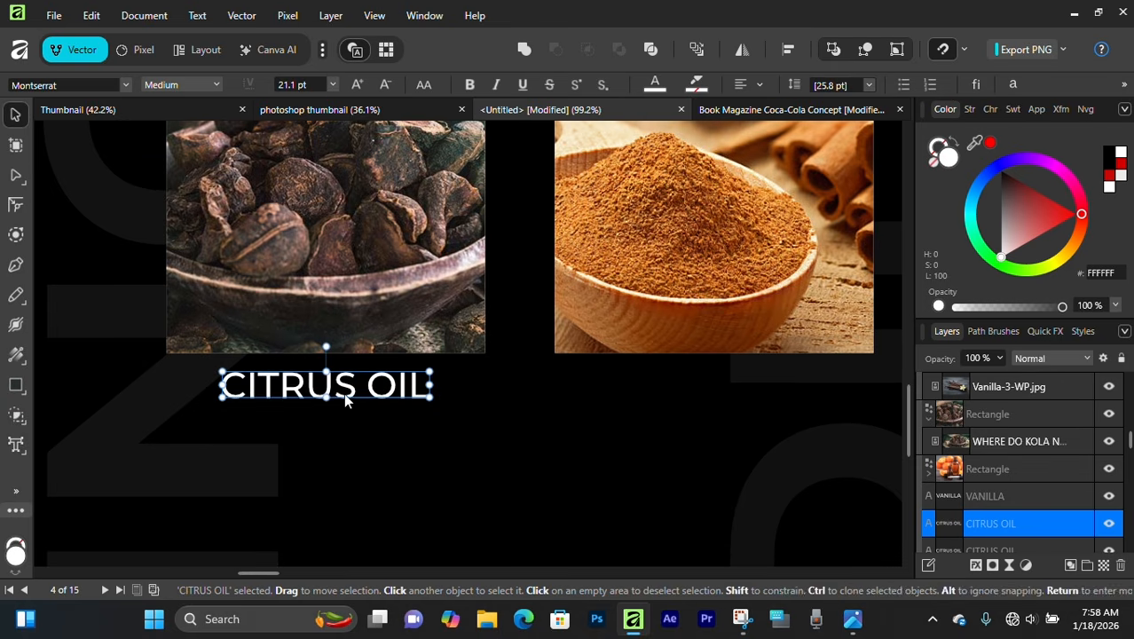
Replace the text of the caption under the kola nut picture with CAFFEINE KOLA NUT
{"action": "double_click", "coordinate": [346, 400]}
{"action": "key", "text": "ctrl+a"}
{"action": "type", "text": "CAF"}
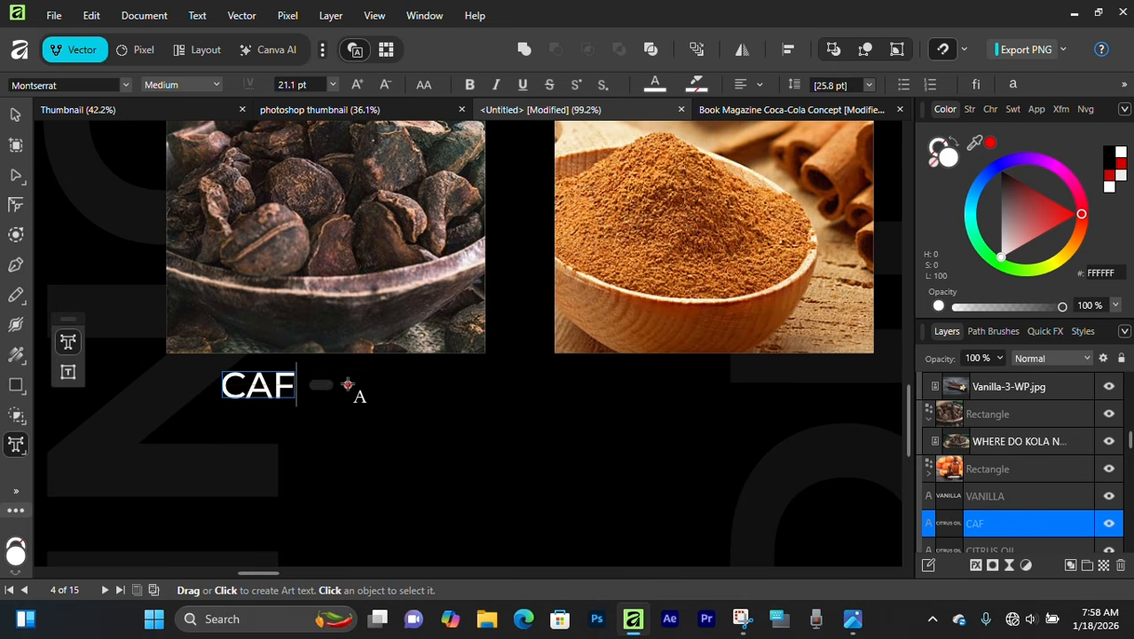
{"action": "type", "text": "FEINE KOLA NUT"}
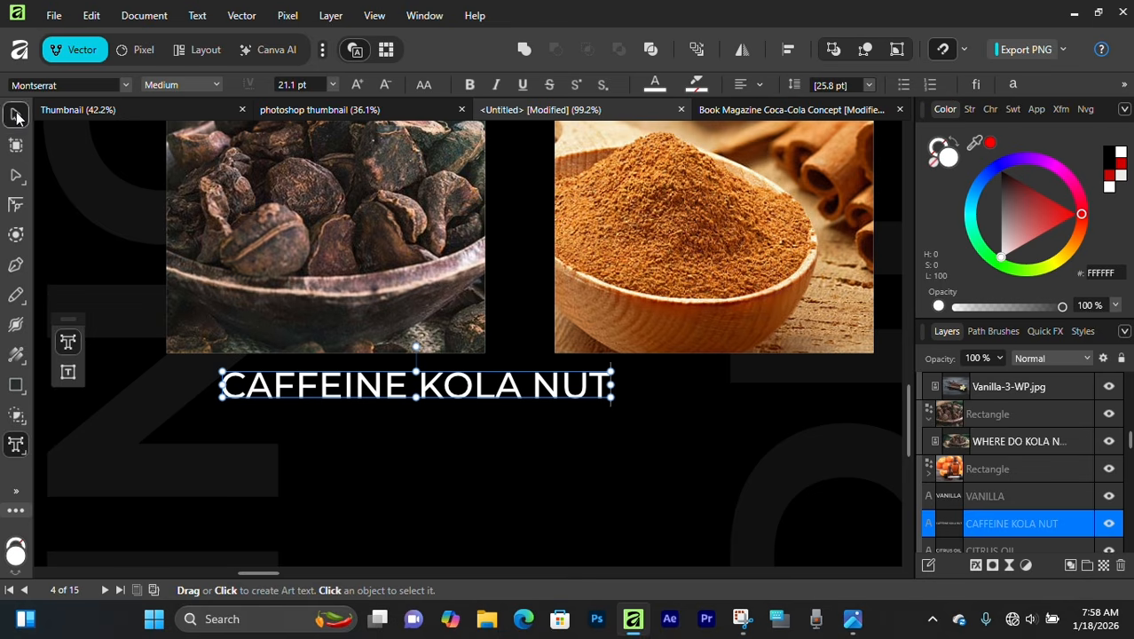
{"action": "left_click", "coordinate": [16, 116]}
Shift the CAFFEINE KOLA NUT caption sideways until it is centred under its picture
{"action": "key", "text": "shift+Left"}
{"action": "key", "text": "shift+Left"}
{"action": "key", "text": "shift+Left"}
{"action": "key", "text": "shift+Left"}
{"action": "key", "text": "shift+Left"}
{"action": "key", "text": "shift+Left"}
{"action": "key", "text": "shift+Left"}
{"action": "key", "text": "shift+Left"}
{"action": "key", "text": "shift+Left"}
{"action": "key", "text": "shift+Left"}
{"action": "key", "text": "shift+Left"}
{"action": "key", "text": "shift+Left"}
{"action": "key", "text": "shift+Left"}
{"action": "key", "text": "shift+Left"}
{"action": "key", "text": "shift+Left"}
{"action": "key", "text": "shift+Right"}
{"action": "key", "text": "shift+Right"}
{"action": "key", "text": "shift+Right"}
{"action": "key", "text": "shift+Right"}
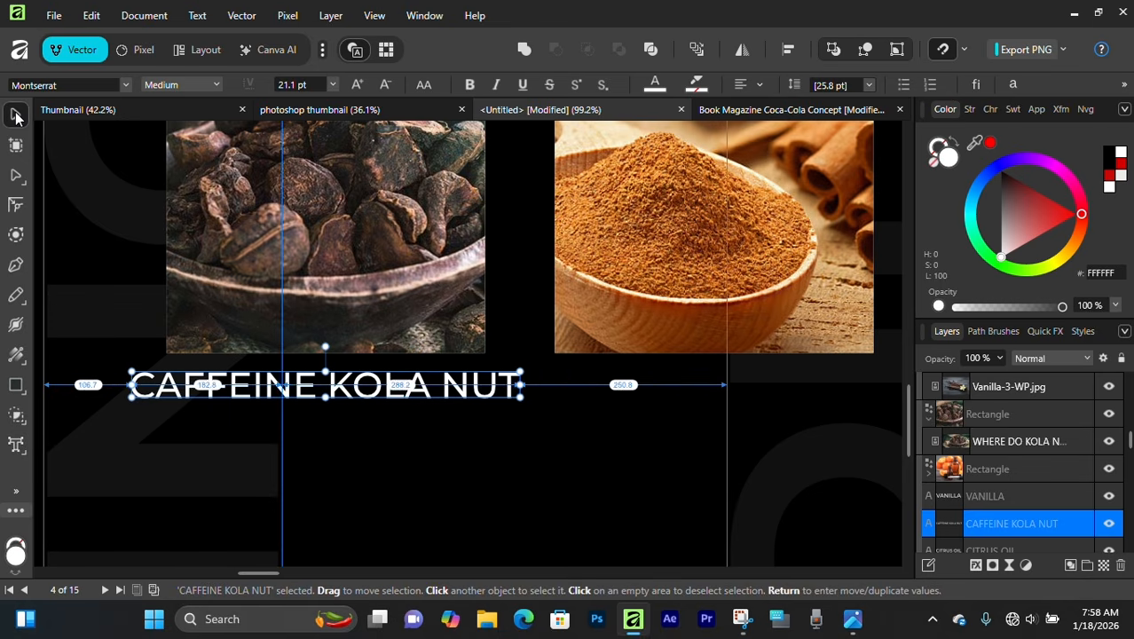
Try to duplicate the CAFFEINE KOLA NUT caption and shift the copy horizontally to below the cinnamon picture
{"action": "key", "text": "ctrl+j"}
{"action": "key", "text": "shift+Right"}
{"action": "key", "text": "shift+Right"}
{"action": "key", "text": "shift+Right"}
{"action": "key", "text": "shift+Right"}
{"action": "key", "text": "shift+Right"}
{"action": "key", "text": "shift+Right"}
{"action": "key", "text": "shift+Right"}
{"action": "key", "text": "shift+Right"}
{"action": "key", "text": "shift+Right"}
{"action": "key", "text": "shift+Right"}
{"action": "key", "text": "shift+Right"}
{"action": "key", "text": "shift+Right"}
{"action": "key", "text": "shift+Right"}
{"action": "key", "text": "shift+Right"}
{"action": "key", "text": "shift+Right"}
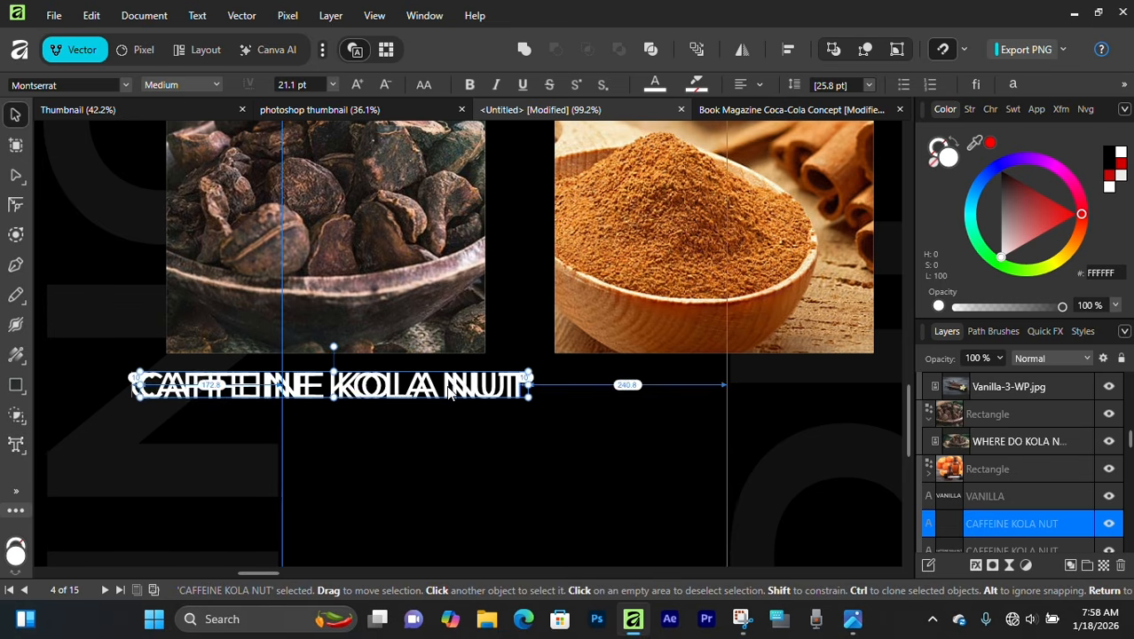
{"action": "key", "text": "shift+Right"}
{"action": "key", "text": "shift+Right"}
{"action": "key", "text": "shift+Right"}
{"action": "key", "text": "shift+Right"}
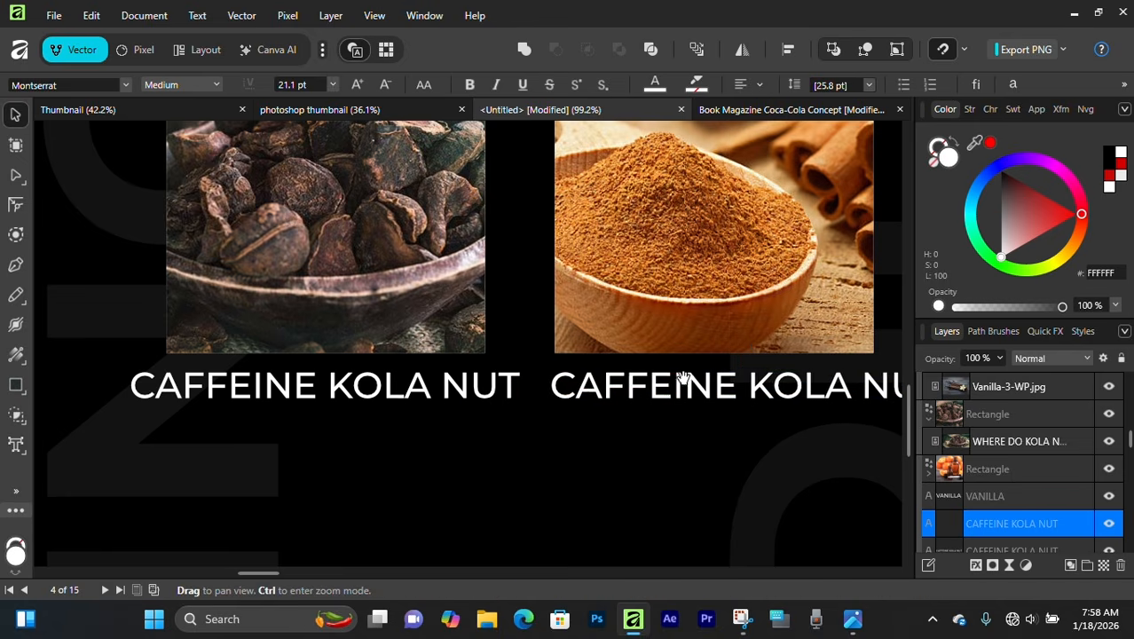
{"action": "left_click_drag", "start_coordinate": [685, 384], "coordinate": [512, 419]}
Try to change the copied caption's text to CENAMON and centre it under the cinnamon picture
{"action": "type", "text": "tCENA"}
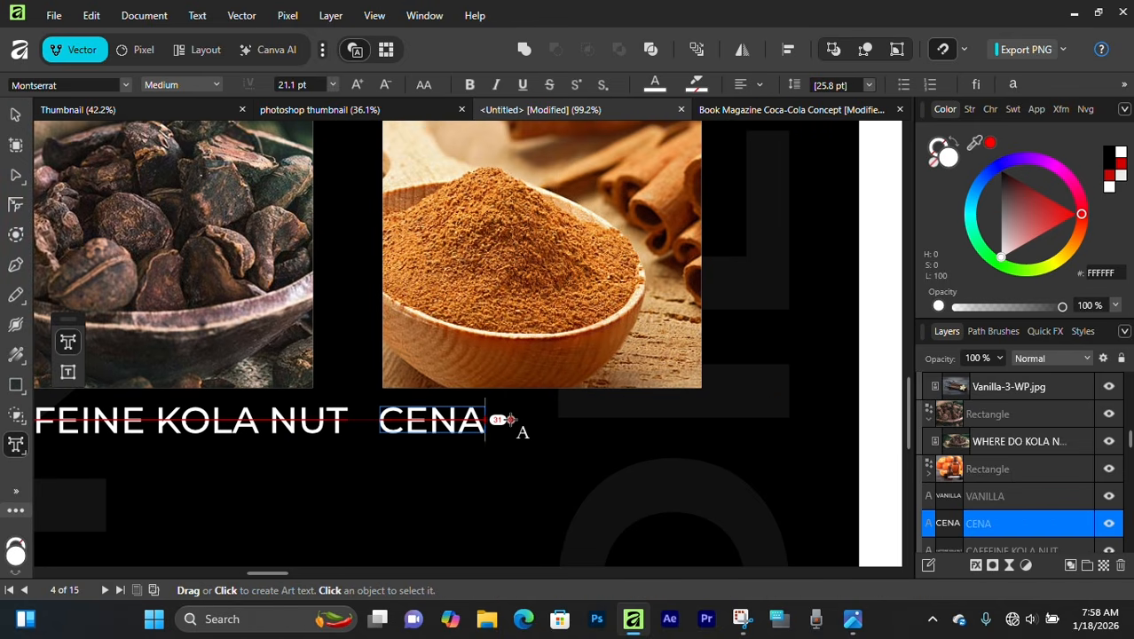
{"action": "type", "text": "MON"}
{"action": "left_click", "coordinate": [15, 117]}
{"action": "left_click_drag", "start_coordinate": [479, 419], "coordinate": [546, 419]}
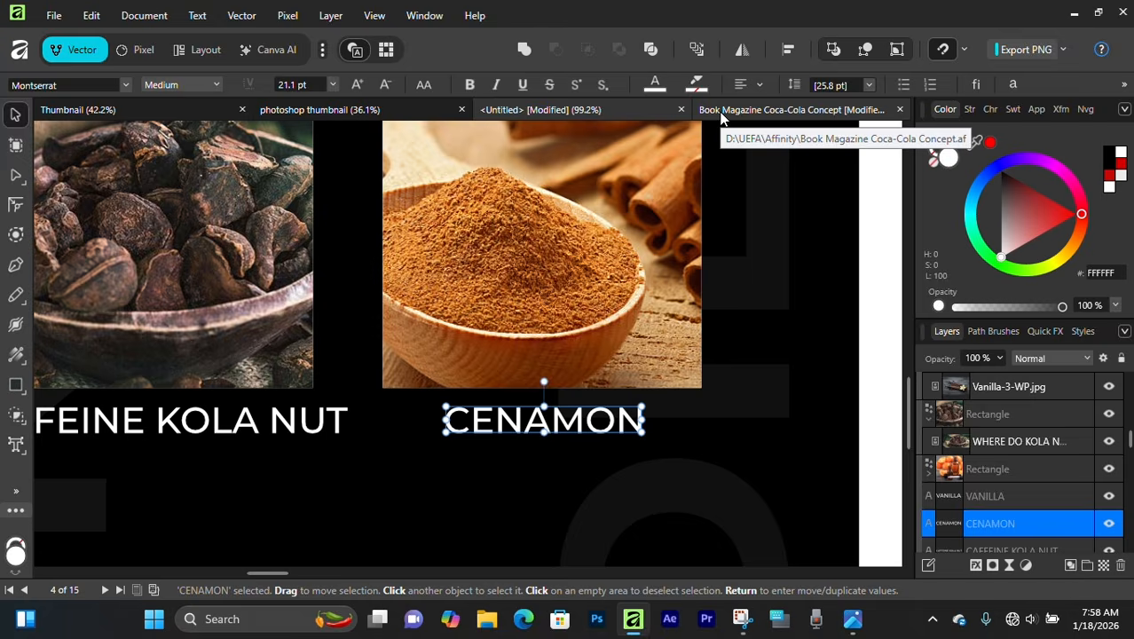
Check the cinnamon caption's spelling in the Book Magazine Coca-Cola Concept document and undo the misspelled CENAMON caption
{"action": "left_click", "coordinate": [721, 114]}
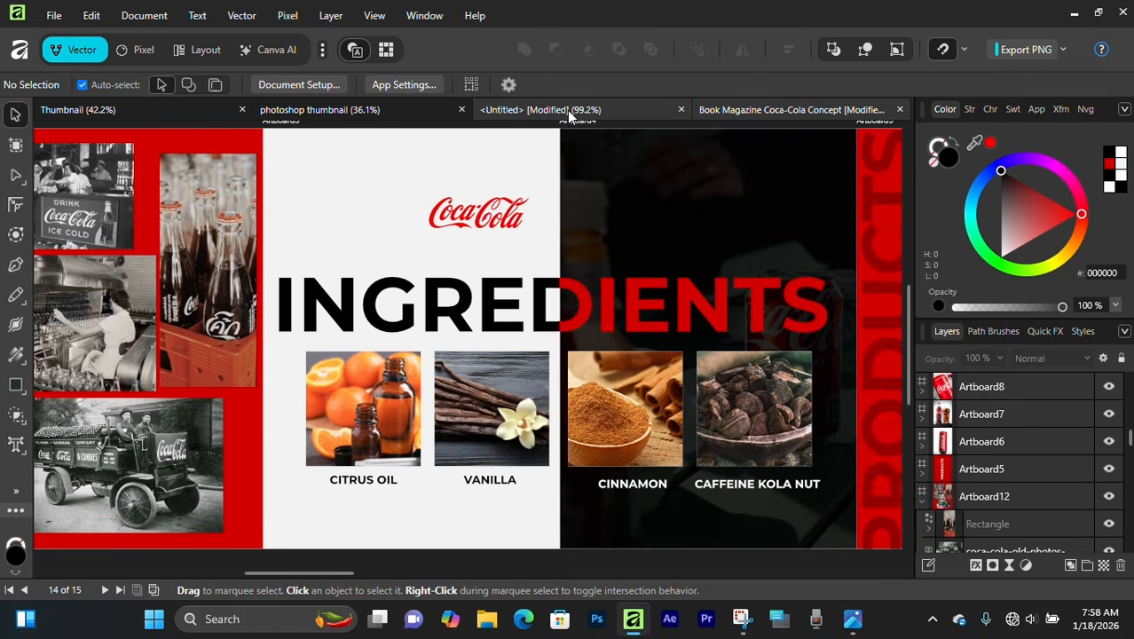
{"action": "left_click", "coordinate": [567, 110]}
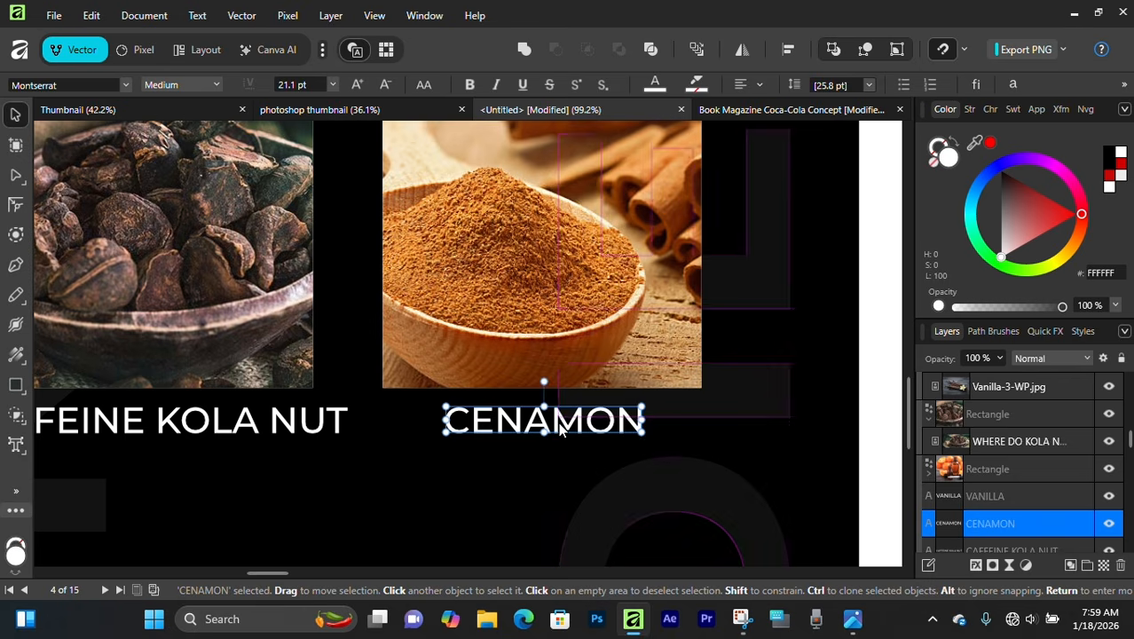
{"action": "key", "text": "ctrl+z"}
{"action": "key", "text": "ctrl+z"}
{"action": "key", "text": "ctrl+z"}
Duplicate the CAFFEINE KOLA NUT caption to below the cinnamon picture and change the copy's text to CINNAMON
{"action": "mouse_move", "coordinate": [334, 441]}
{"action": "left_mouse_down"}
{"action": "mouse_move", "coordinate": [456, 436]}
{"action": "mouse_move", "coordinate": [291, 435]}
{"action": "left_mouse_up"}
{"action": "left_click_drag", "start_coordinate": [217, 433], "coordinate": [627, 432], "text": "ctrl"}
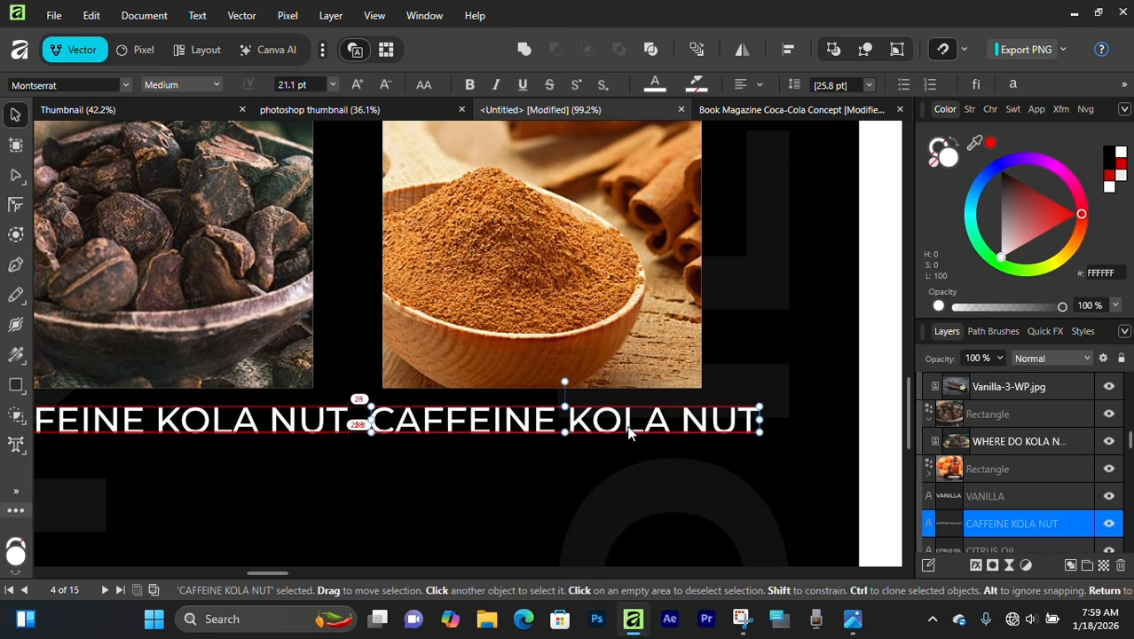
{"action": "double_click", "coordinate": [605, 421]}
{"action": "triple_click", "coordinate": [605, 421]}
{"action": "type", "text": "CINNAMON"}
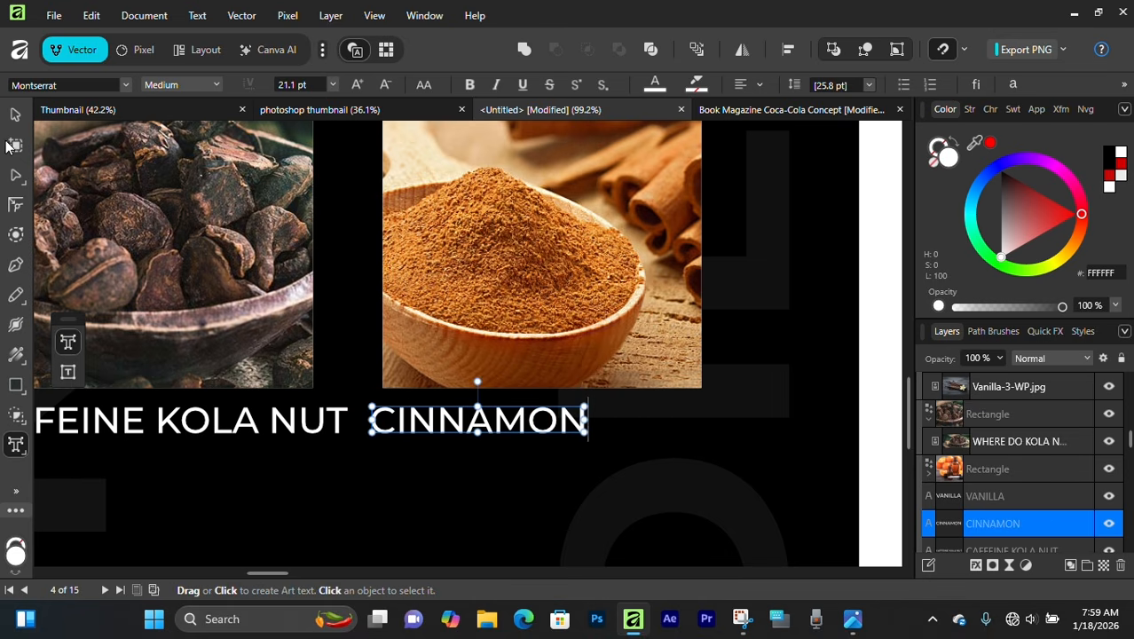
{"action": "left_click", "coordinate": [12, 114]}
Shift the CINNAMON caption sideways until it is centred under the cinnamon picture
{"action": "key", "text": "shift+Right"}
{"action": "key", "text": "shift+Right"}
{"action": "key", "text": "shift+Right"}
{"action": "key", "text": "shift+Right"}
{"action": "key", "text": "shift+Right"}
{"action": "key", "text": "shift+Right"}
{"action": "key", "text": "shift+Right"}
{"action": "key", "text": "shift+Right"}
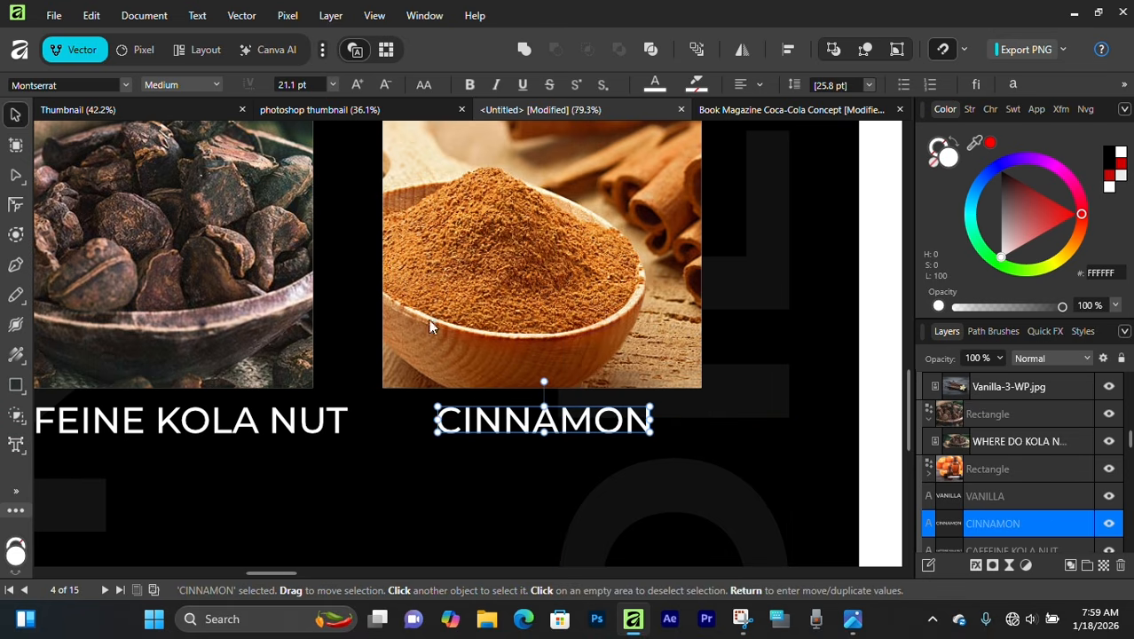
{"action": "scroll", "coordinate": [427, 321], "scroll_direction": "down", "scroll_amount": 10}
{"action": "scroll", "coordinate": [404, 339], "scroll_direction": "up", "scroll_amount": 2}
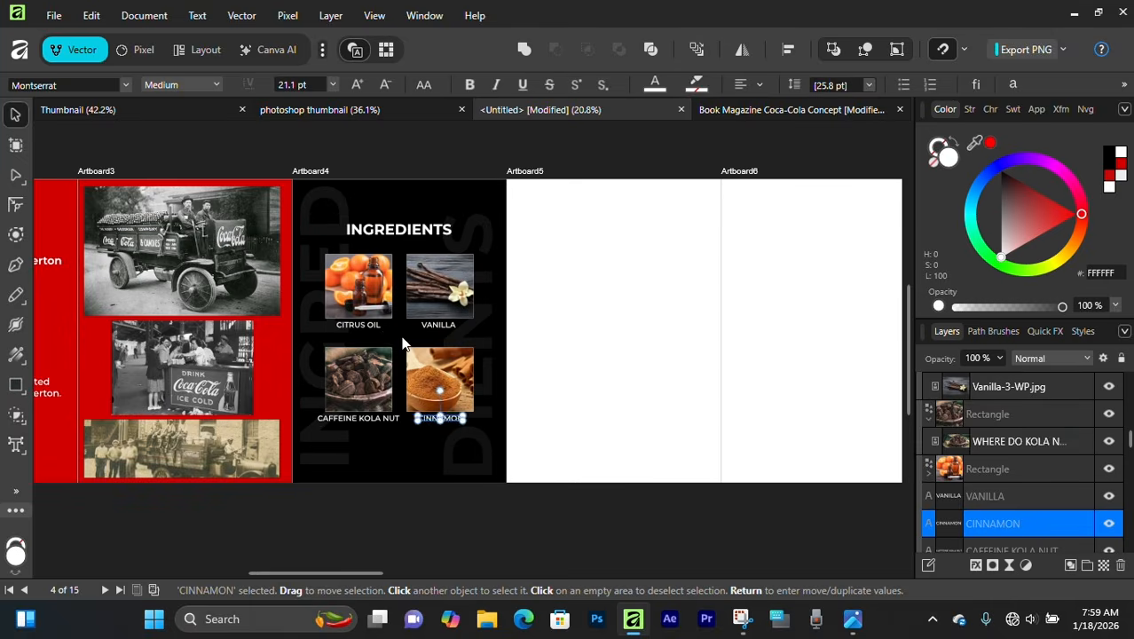
Review the ingredients page beside the earlier pages and compare it with the page layouts in the Book Magazine Coca-Cola Concept document
{"action": "left_click_drag", "start_coordinate": [386, 334], "coordinate": [694, 347]}
{"action": "left_click_drag", "start_coordinate": [418, 385], "coordinate": [429, 371]}
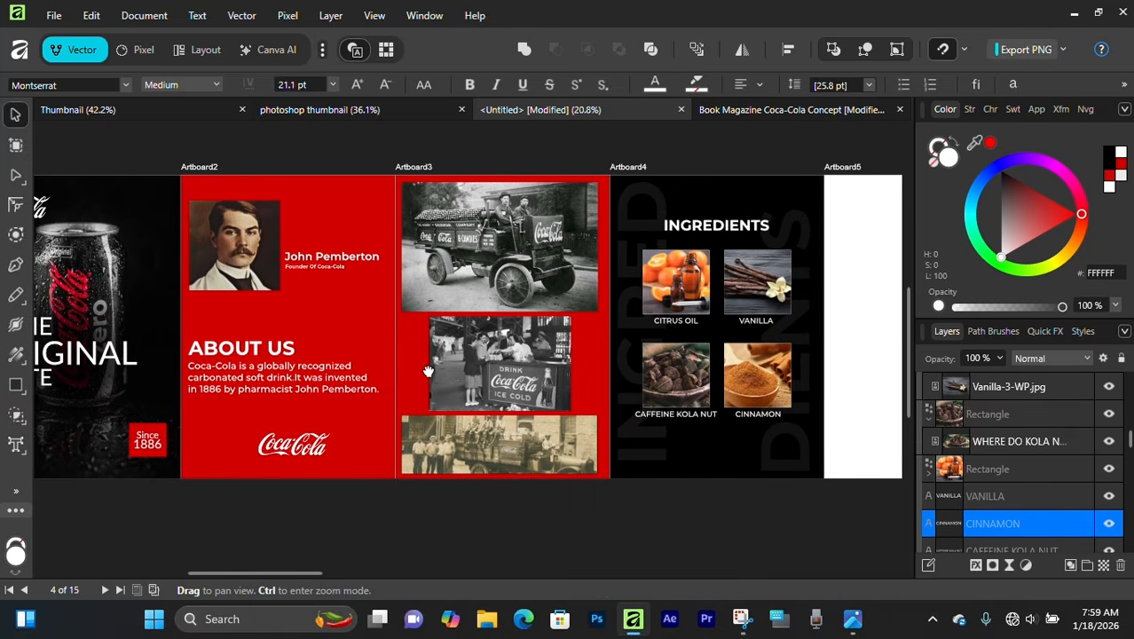
{"action": "left_click", "coordinate": [718, 404]}
{"action": "scroll", "coordinate": [719, 404], "scroll_direction": "up", "scroll_amount": 2}
{"action": "left_click_drag", "start_coordinate": [734, 319], "coordinate": [562, 377]}
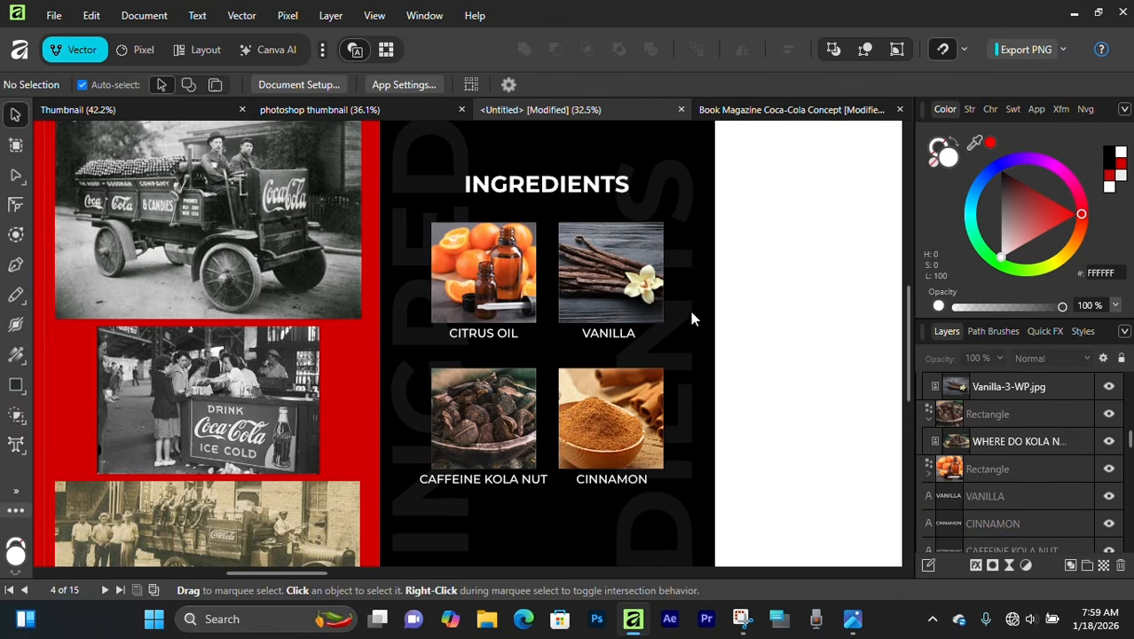
{"action": "scroll", "coordinate": [581, 372], "scroll_direction": "up", "scroll_amount": 1}
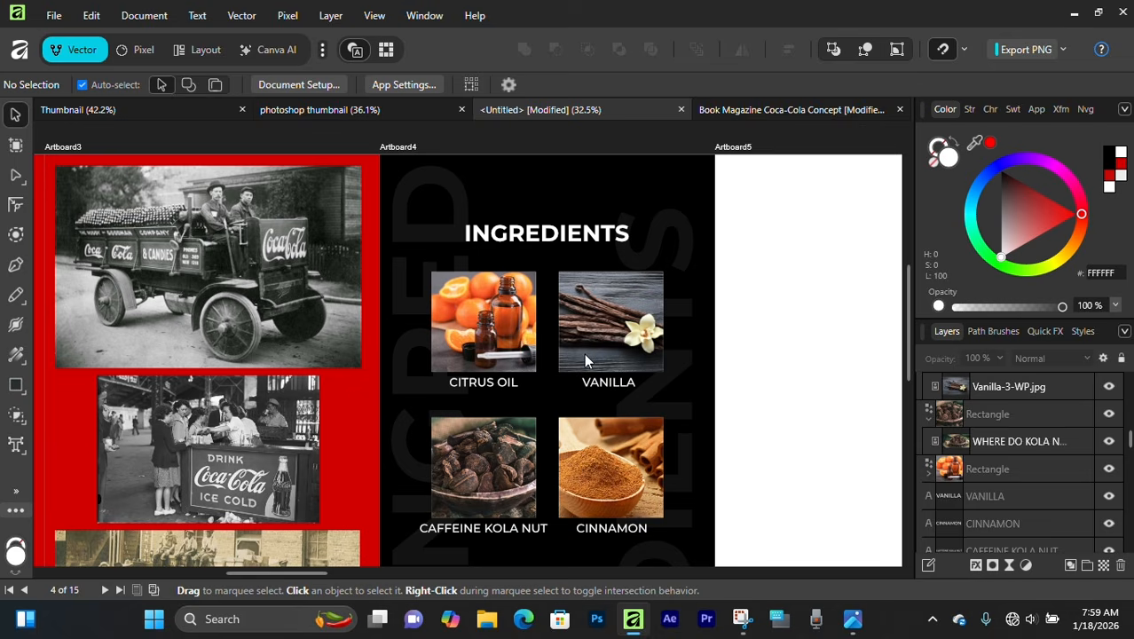
{"action": "left_click", "coordinate": [739, 115]}
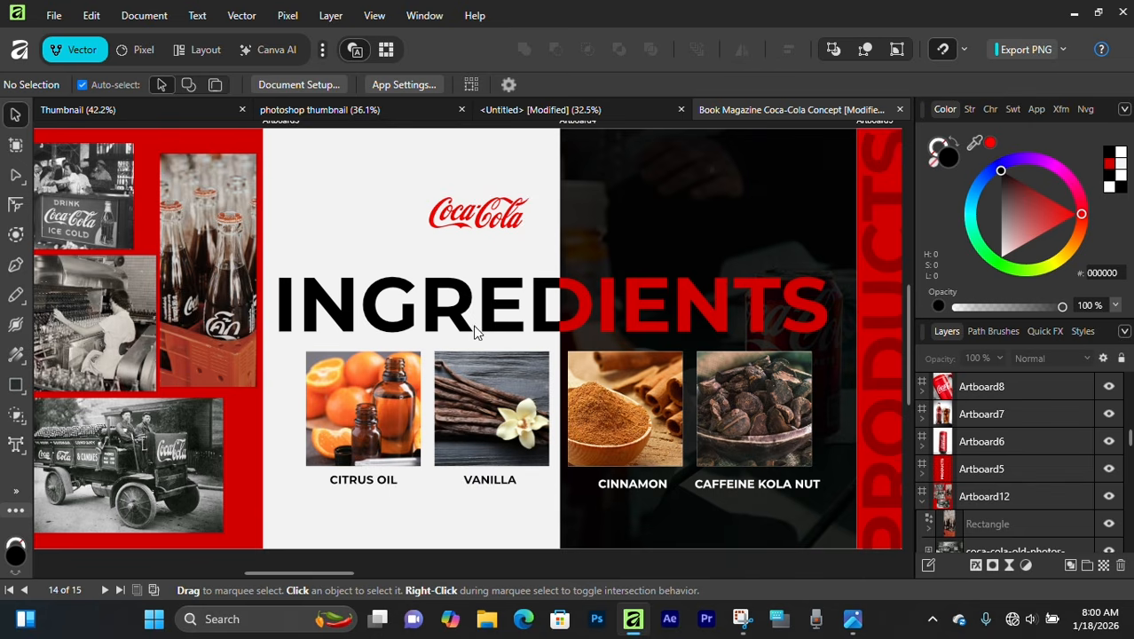
{"action": "scroll", "coordinate": [475, 331], "scroll_direction": "down", "scroll_amount": 3}
{"action": "left_click_drag", "start_coordinate": [456, 330], "coordinate": [878, 327]}
{"action": "scroll", "coordinate": [561, 371], "scroll_direction": "up", "scroll_amount": 2}
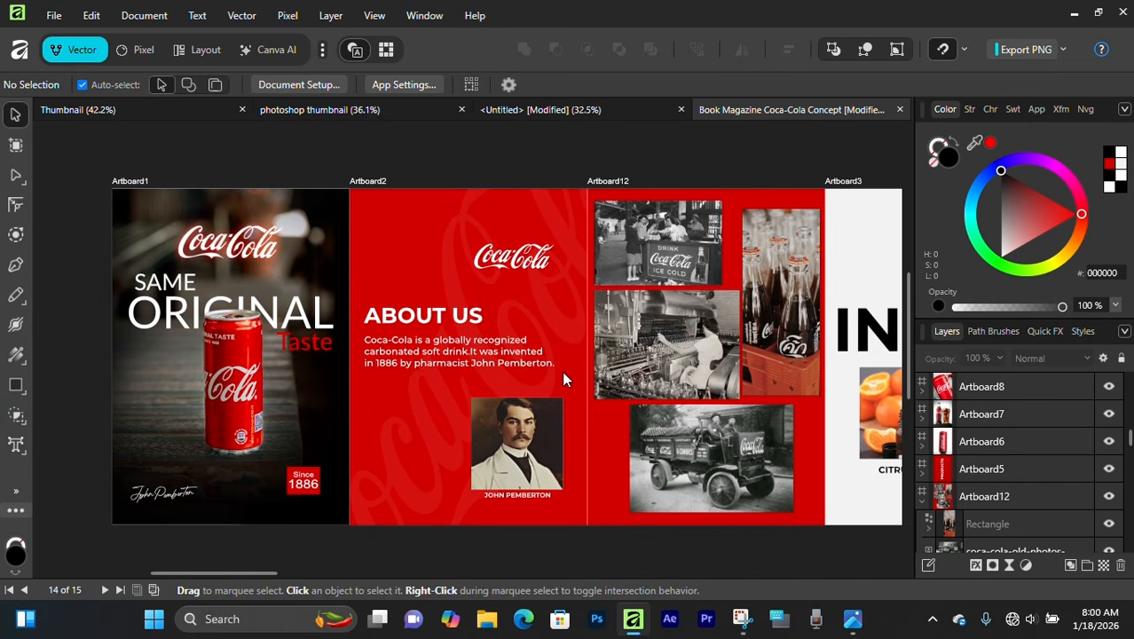
{"action": "scroll", "coordinate": [562, 371], "scroll_direction": "right", "scroll_amount": 5}
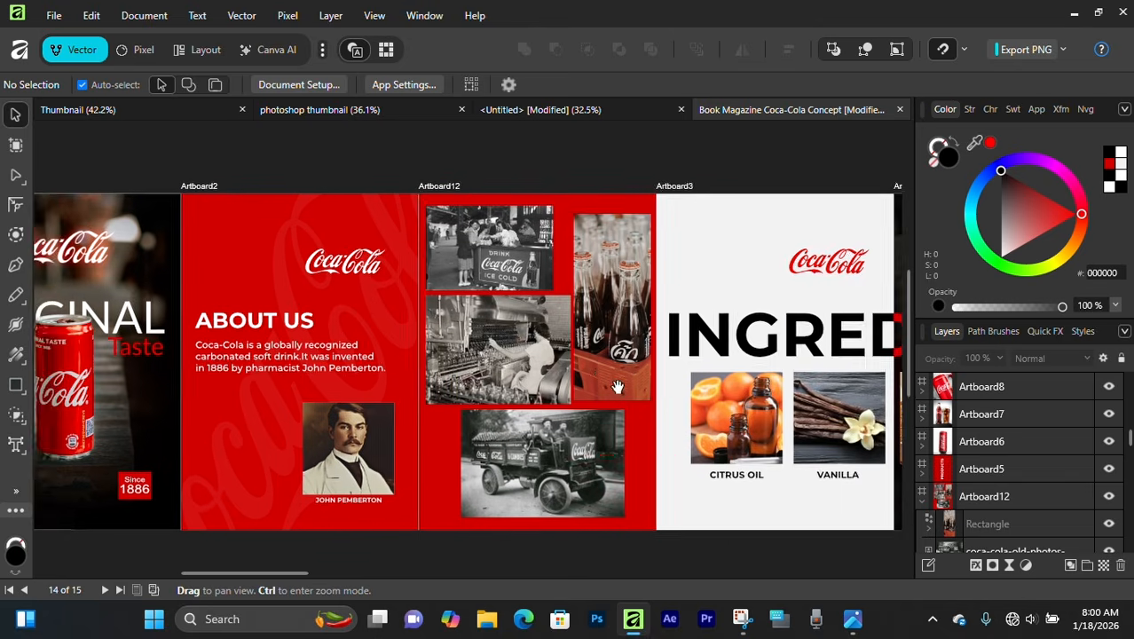
In the untitled document, copy the white Coca-Cola logo from the About Us page to below the ingredient captions on Artboard4
{"action": "scroll", "coordinate": [514, 371], "scroll_direction": "right", "scroll_amount": 8}
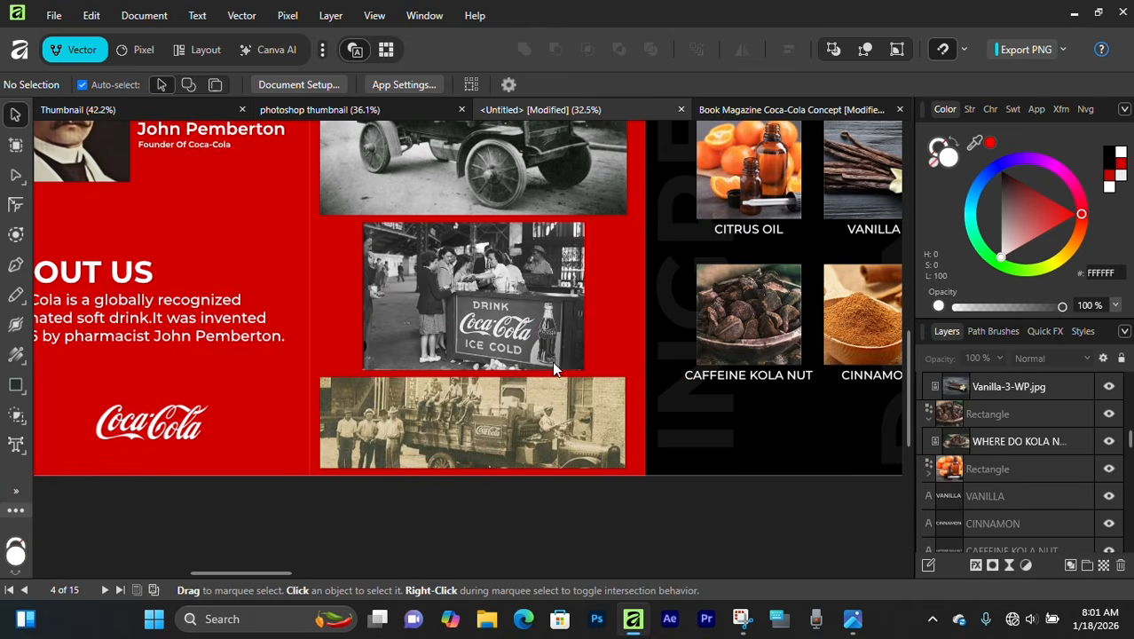
{"action": "left_click", "coordinate": [167, 432]}
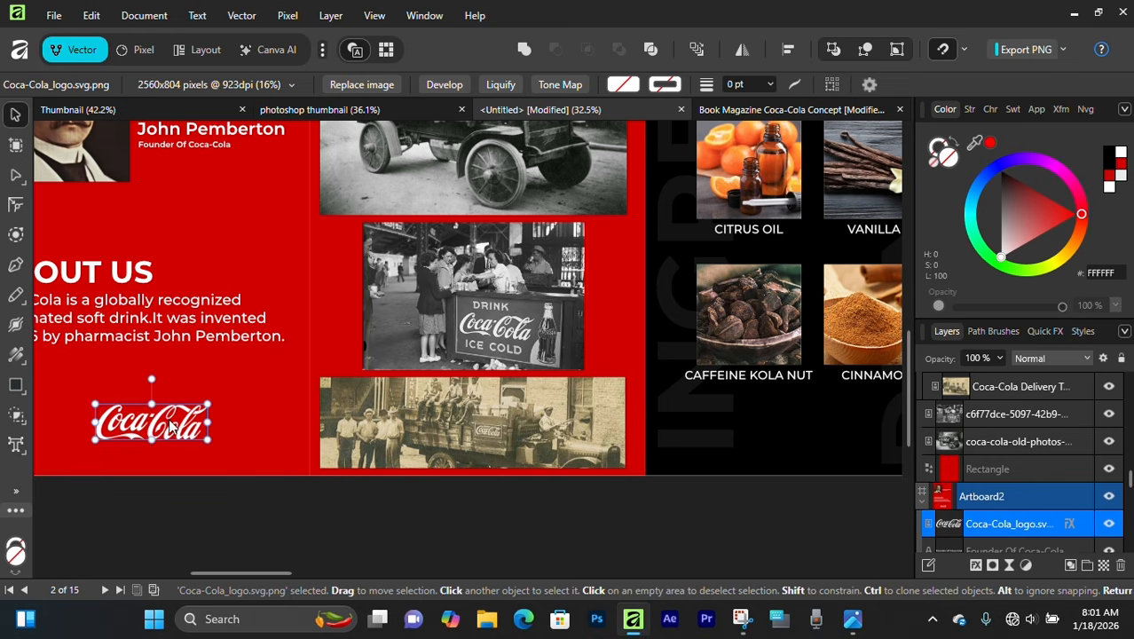
{"action": "left_click_drag", "start_coordinate": [168, 429], "coordinate": [728, 442]}
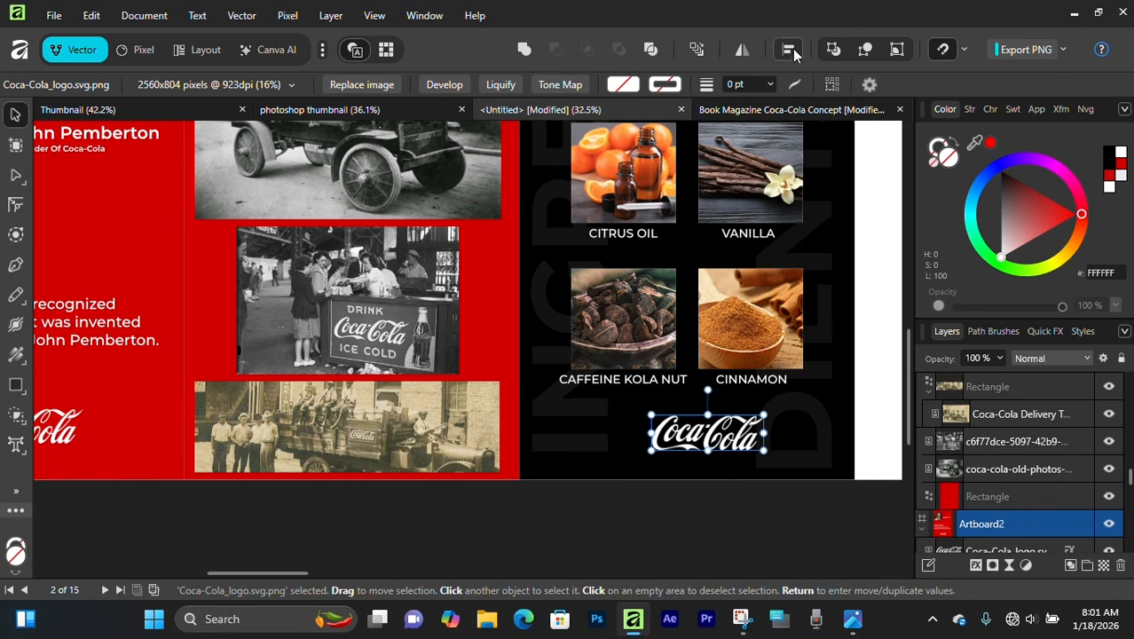
Try to centre the copied logo horizontally on the artboard, and undo the alignment
{"action": "left_click", "coordinate": [790, 50]}
{"action": "left_click", "coordinate": [838, 108]}
{"action": "left_click", "coordinate": [754, 323]}
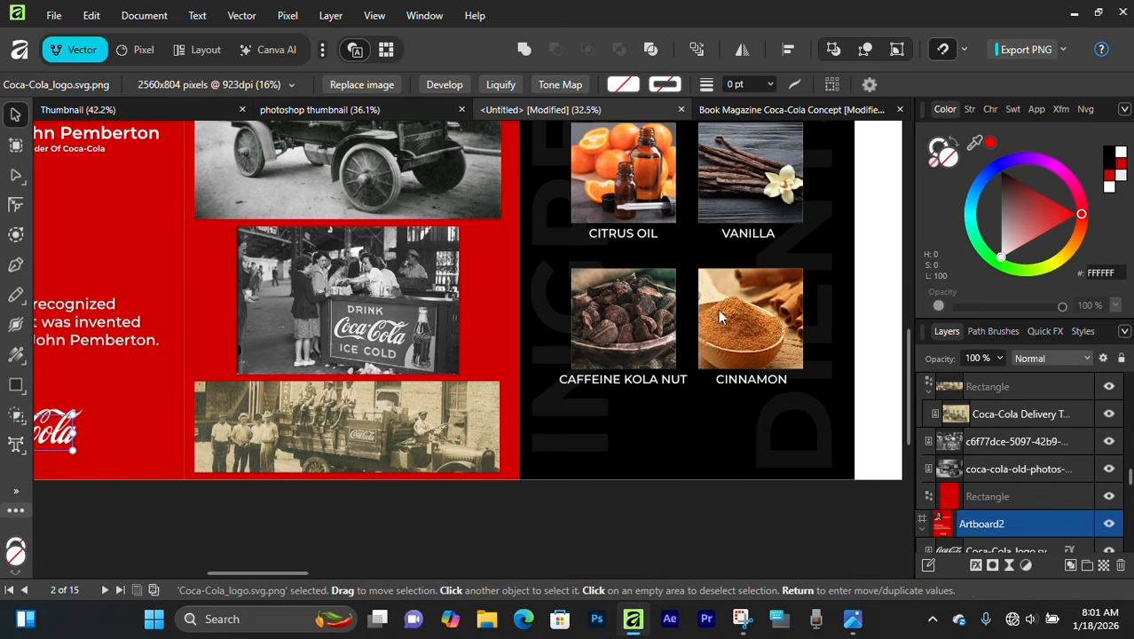
{"action": "scroll", "coordinate": [717, 313], "scroll_direction": "down", "scroll_amount": 4, "text": "ctrl"}
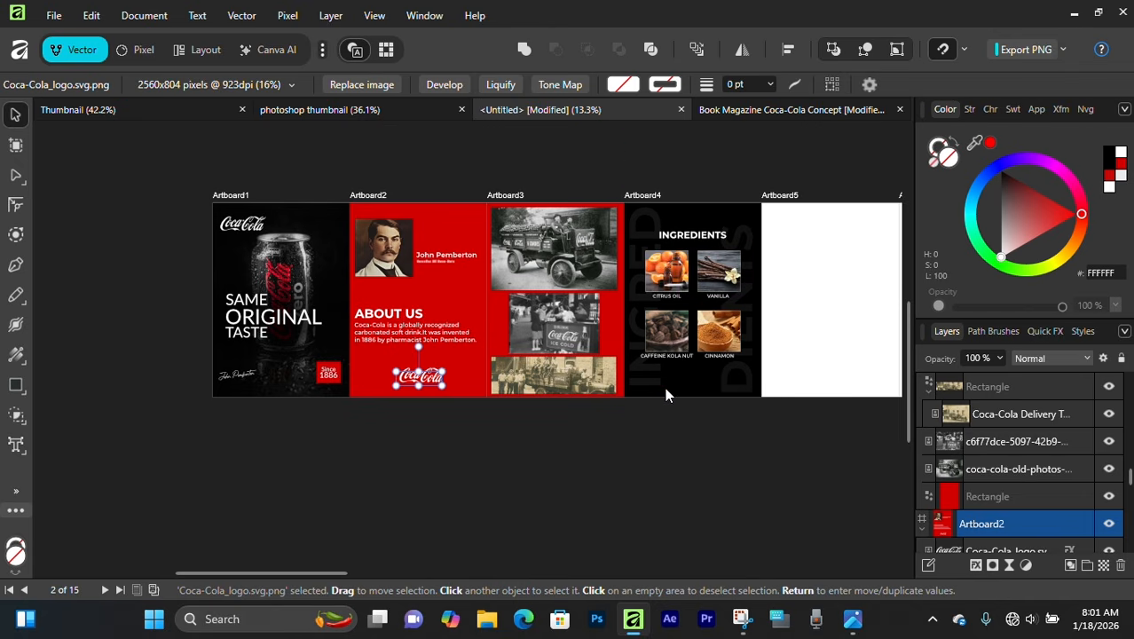
{"action": "left_click", "coordinate": [618, 456]}
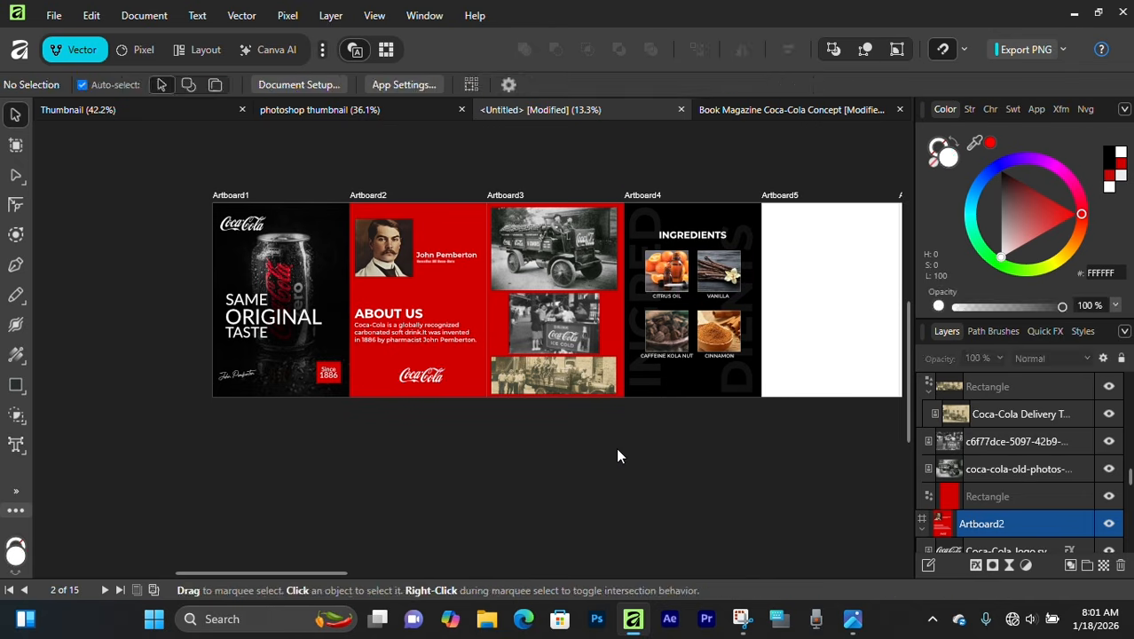
{"action": "key", "text": "ctrl+v"}
{"action": "key", "text": "ctrl+d"}
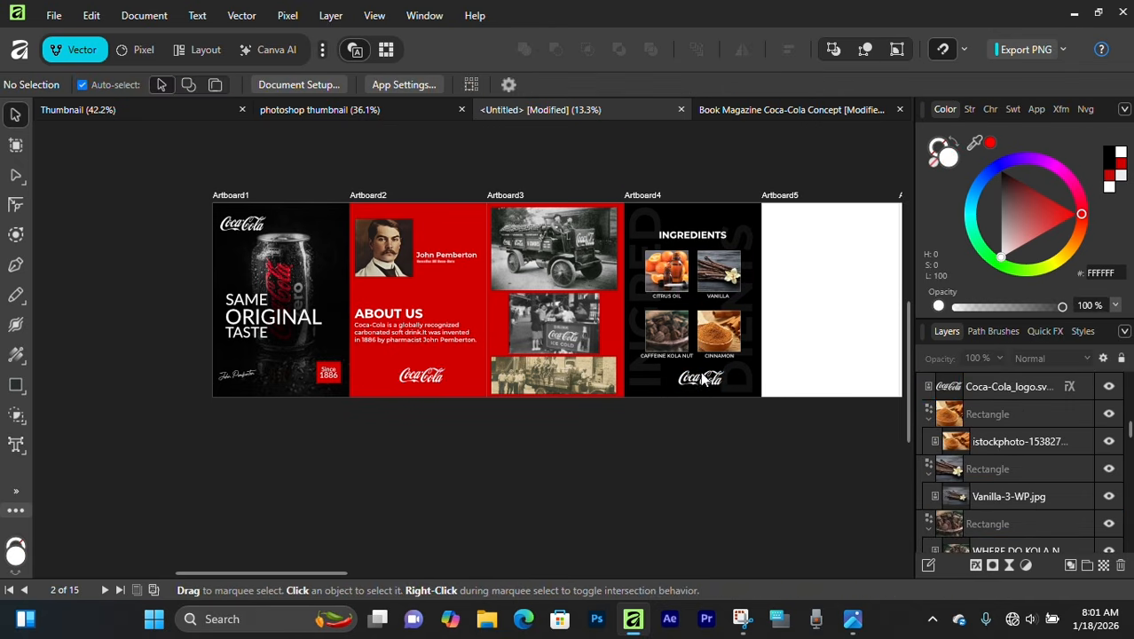
Centre the copied logo horizontally on Artboard4, beneath the ingredient pictures
{"action": "left_click", "coordinate": [703, 379]}
{"action": "left_click", "coordinate": [788, 49]}
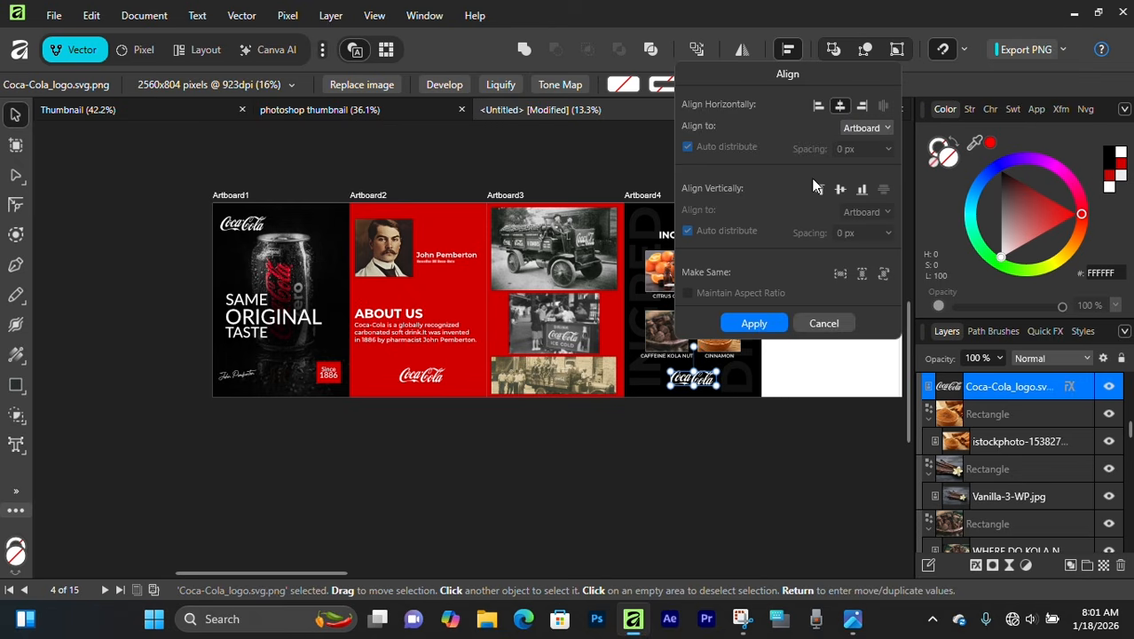
{"action": "left_click", "coordinate": [761, 327]}
{"action": "left_click", "coordinate": [703, 431]}
Centre the Coca-Cola logo below the About Us text horizontally on Artboard2
{"action": "scroll", "coordinate": [676, 331], "scroll_direction": "up", "scroll_amount": 4}
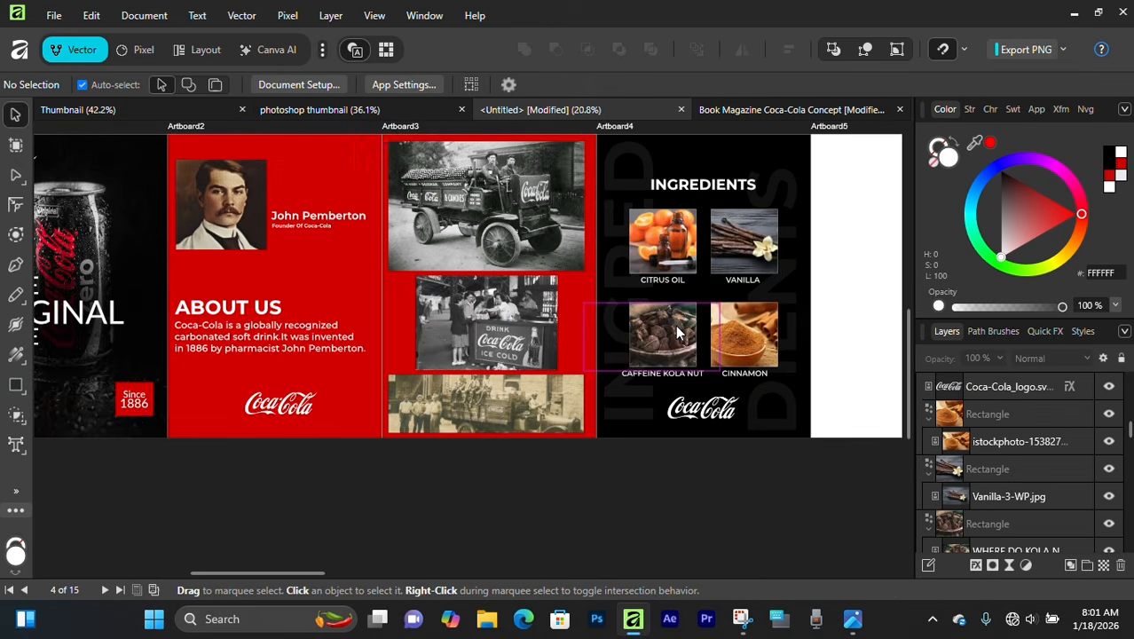
{"action": "left_click_drag", "start_coordinate": [193, 385], "coordinate": [500, 383]}
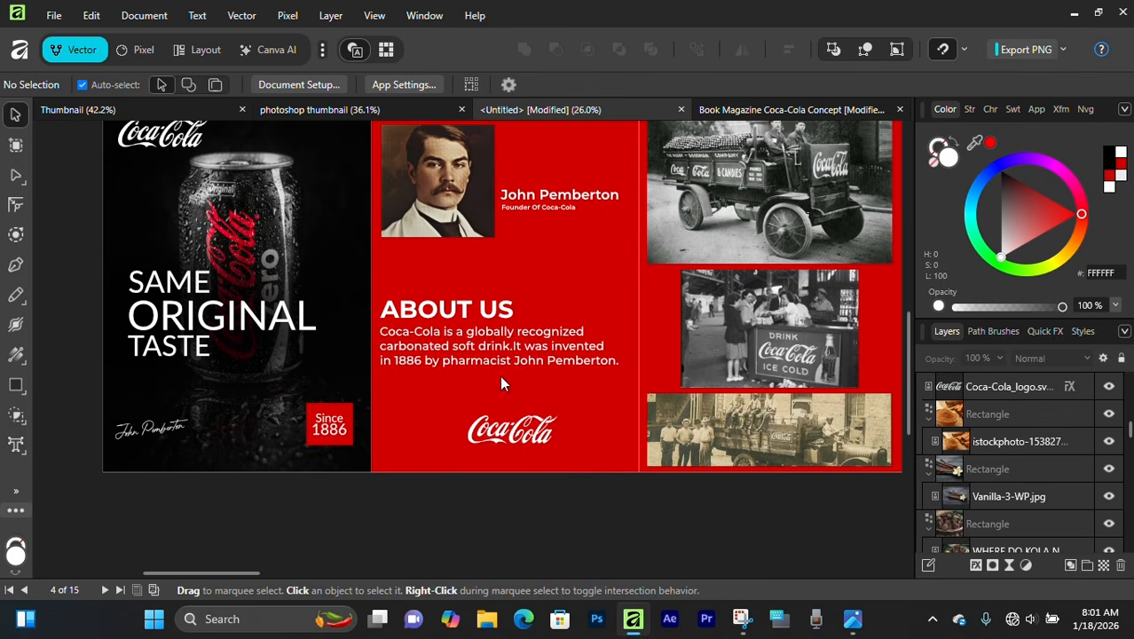
{"action": "left_click", "coordinate": [511, 429]}
{"action": "left_click", "coordinate": [788, 48]}
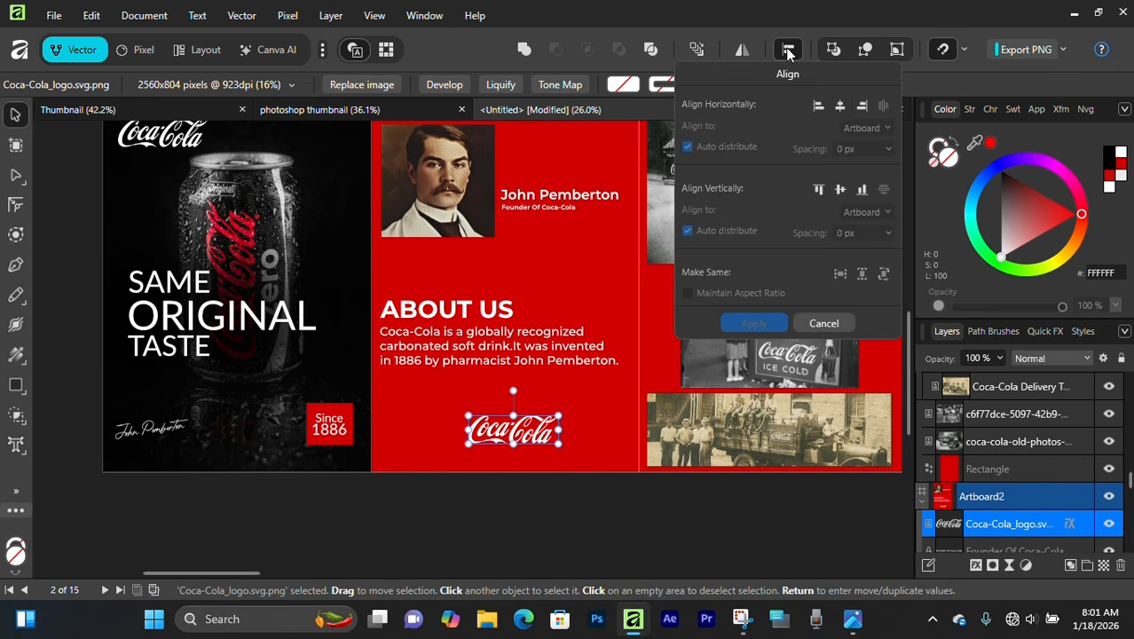
{"action": "left_click", "coordinate": [838, 110]}
{"action": "left_click", "coordinate": [762, 323]}
{"action": "left_click", "coordinate": [674, 507]}
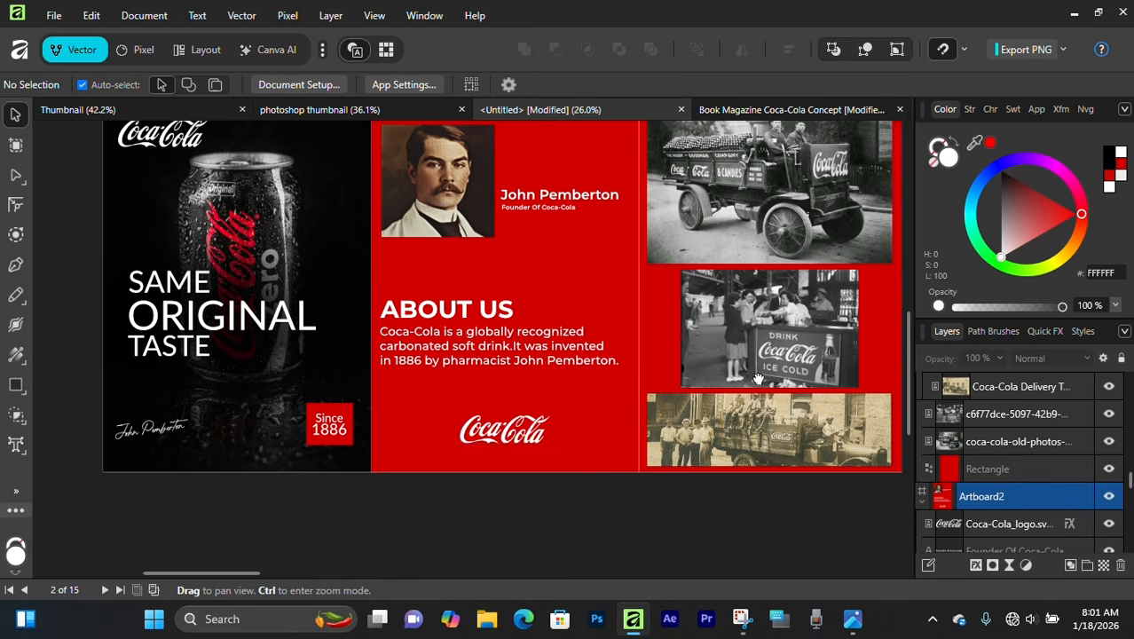
Find the black background rectangle among Artboard4's layers and unlock it
{"action": "left_click_drag", "start_coordinate": [887, 391], "coordinate": [692, 373]}
{"action": "scroll", "coordinate": [675, 336], "scroll_direction": "down", "scroll_amount": 3}
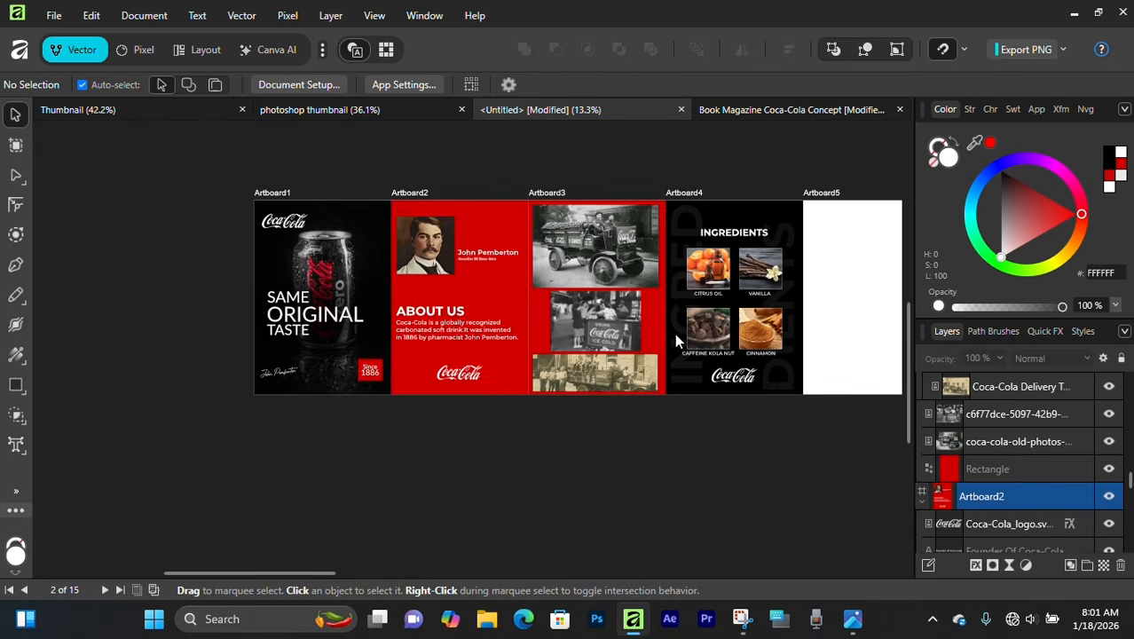
{"action": "scroll", "coordinate": [675, 335], "scroll_direction": "up", "scroll_amount": 3}
{"action": "left_click_drag", "start_coordinate": [833, 307], "coordinate": [483, 344]}
{"action": "scroll", "coordinate": [484, 346], "scroll_direction": "up", "scroll_amount": 2}
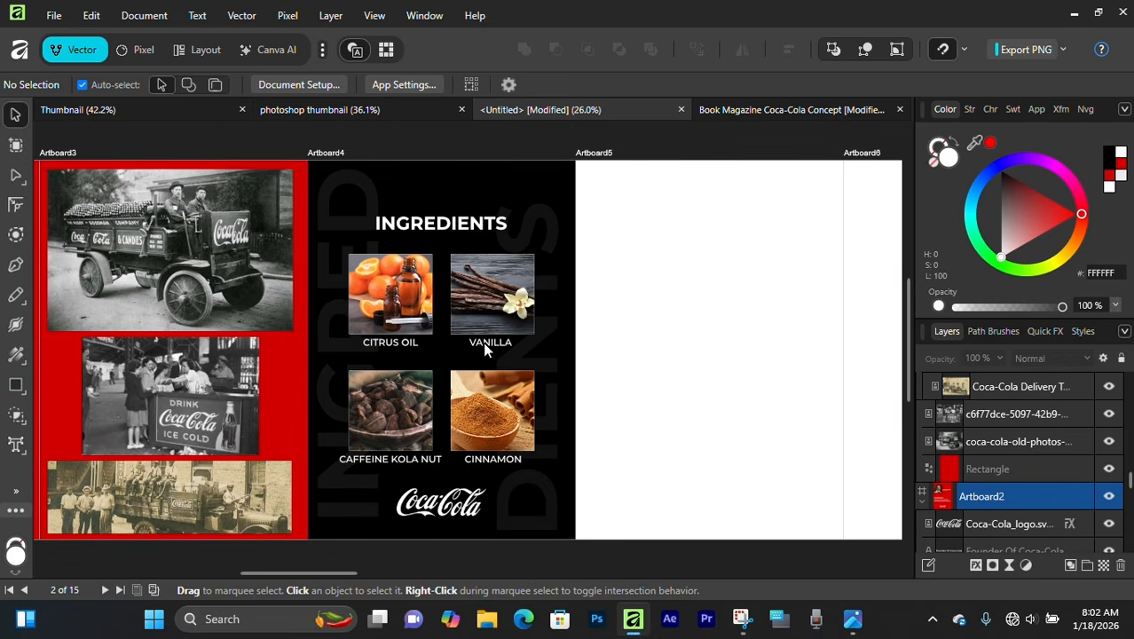
{"action": "scroll", "coordinate": [503, 352], "scroll_direction": "right", "scroll_amount": 3}
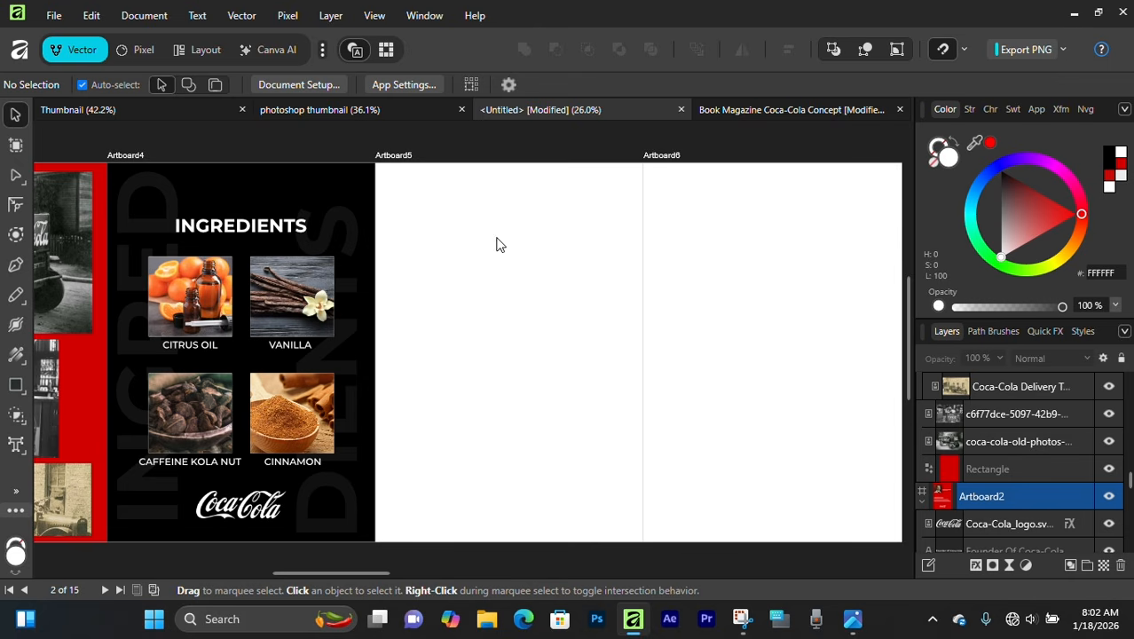
{"action": "scroll", "coordinate": [465, 261], "scroll_direction": "up", "scroll_amount": 1}
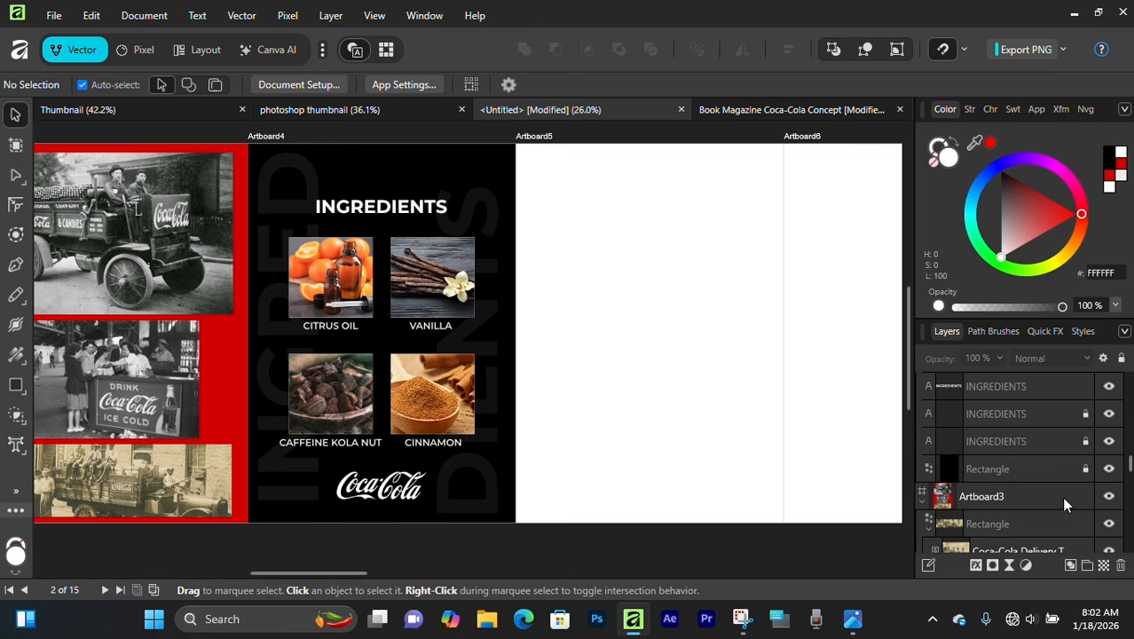
{"action": "scroll", "coordinate": [1085, 477], "scroll_direction": "up", "scroll_amount": 8}
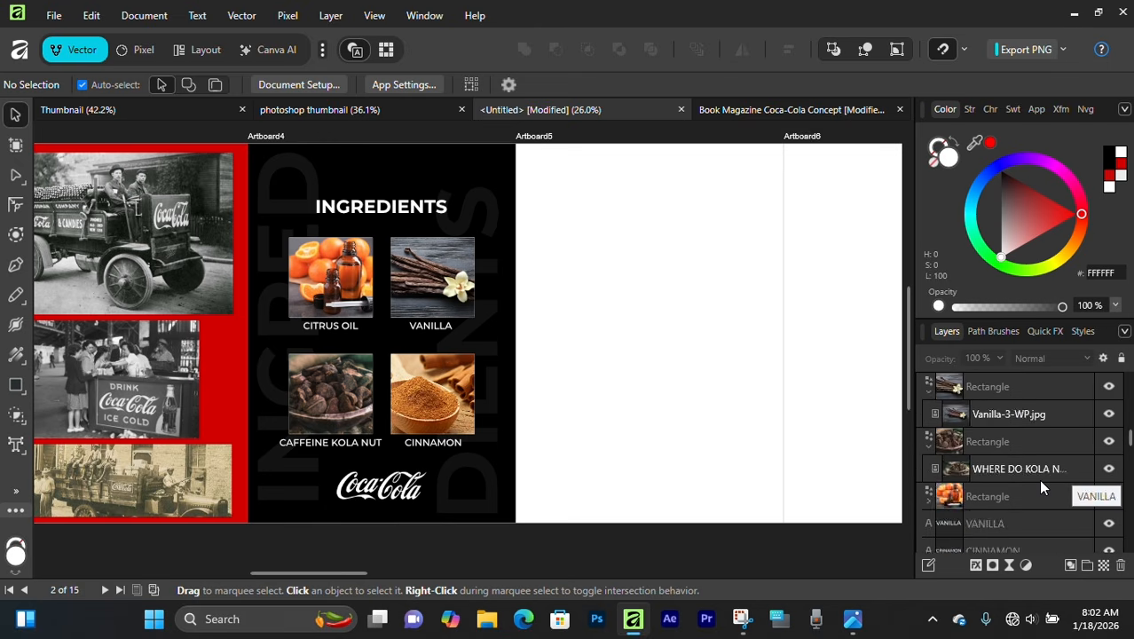
{"action": "left_click", "coordinate": [268, 136]}
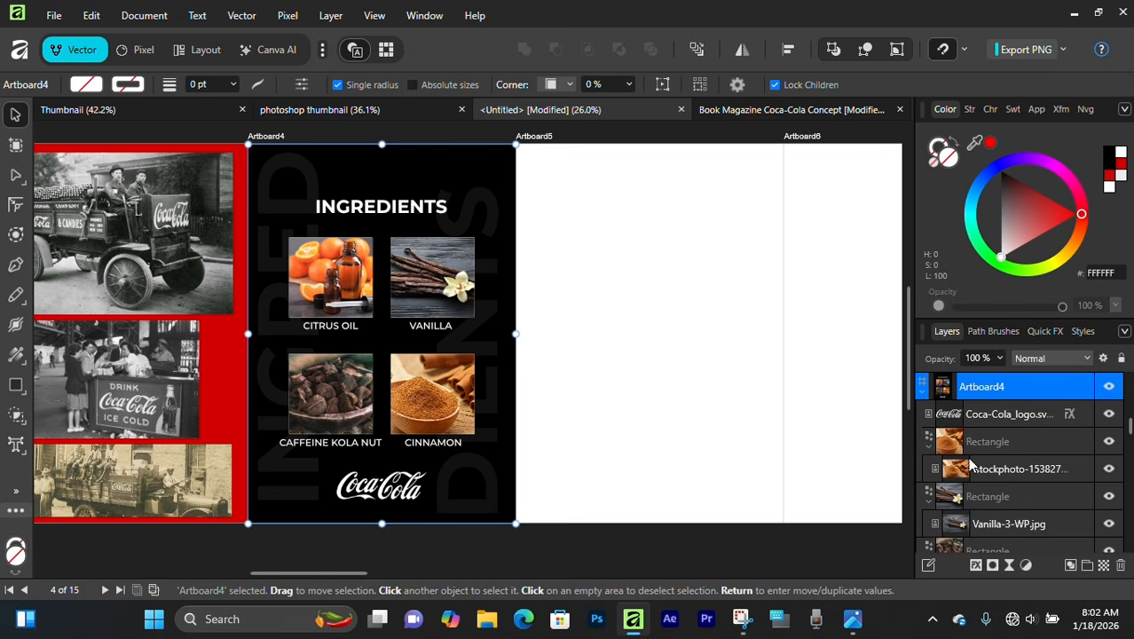
{"action": "scroll", "coordinate": [976, 470], "scroll_direction": "down", "scroll_amount": 5}
{"action": "left_click", "coordinate": [1070, 503]}
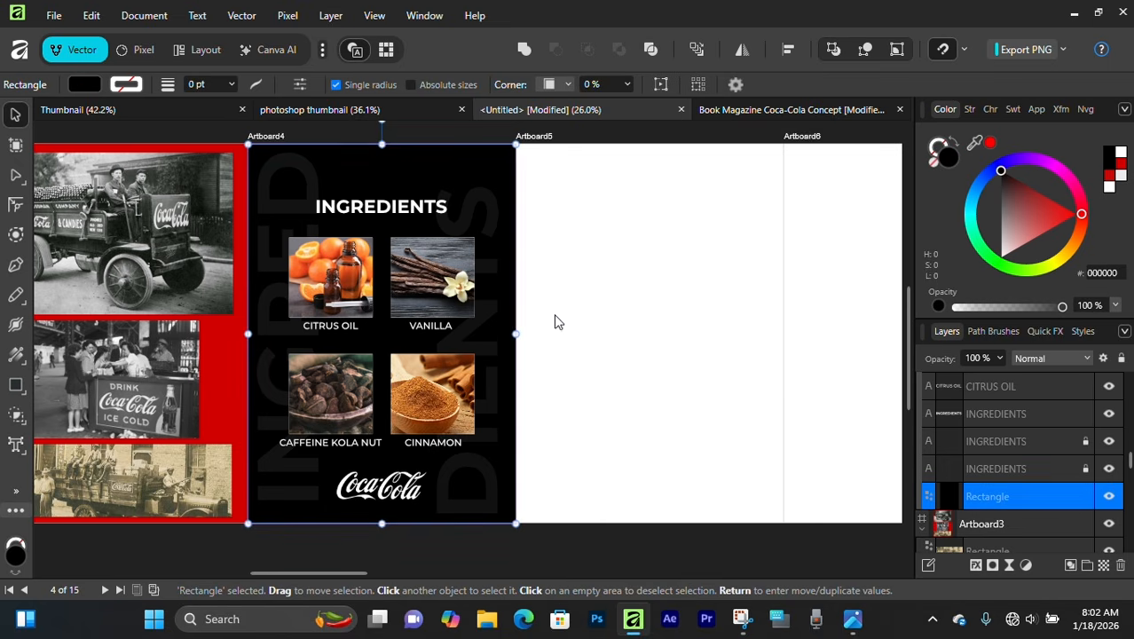
Duplicate the black background rectangle onto Artboard5 and nudge the copy sideways until it covers the artboard exactly
{"action": "mouse_move", "coordinate": [405, 165]}
{"action": "left_mouse_down"}
{"action": "mouse_move", "coordinate": [555, 180]}
{"action": "mouse_move", "coordinate": [653, 166]}
{"action": "left_mouse_up"}
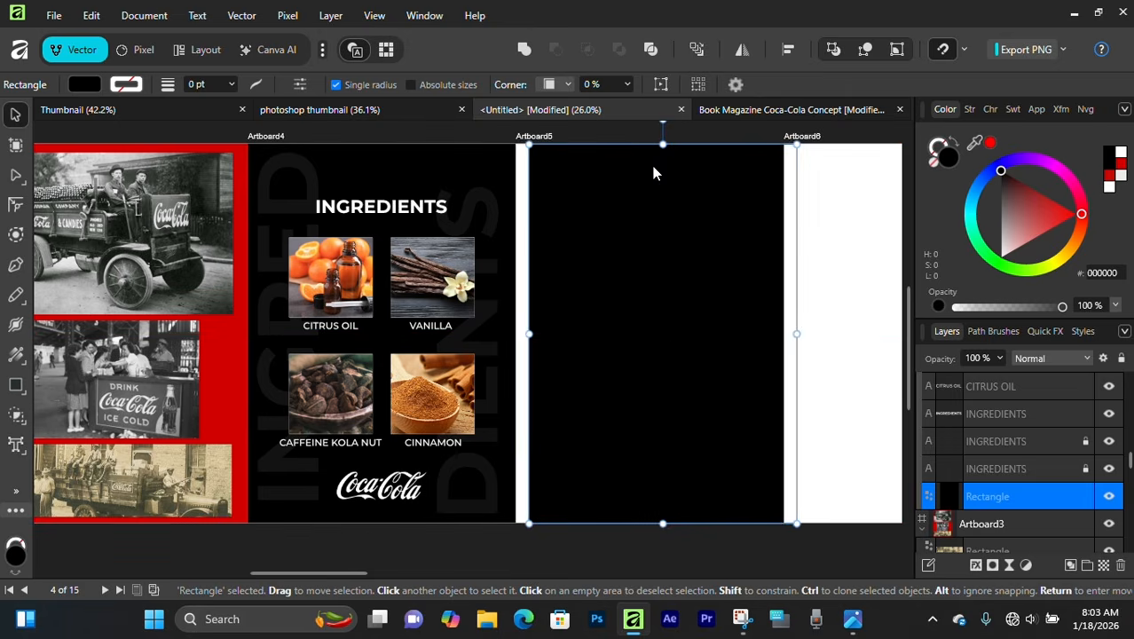
{"action": "key", "text": "shift+Left"}
{"action": "key", "text": "shift+Left"}
{"action": "key", "text": "shift+Left"}
{"action": "key", "text": "shift+Left"}
{"action": "key", "text": "shift+Left"}
{"action": "key", "text": "shift+Left"}
{"action": "key", "text": "shift+Left"}
{"action": "key", "text": "shift+Left"}
{"action": "left_click_drag", "start_coordinate": [638, 320], "coordinate": [587, 342]}
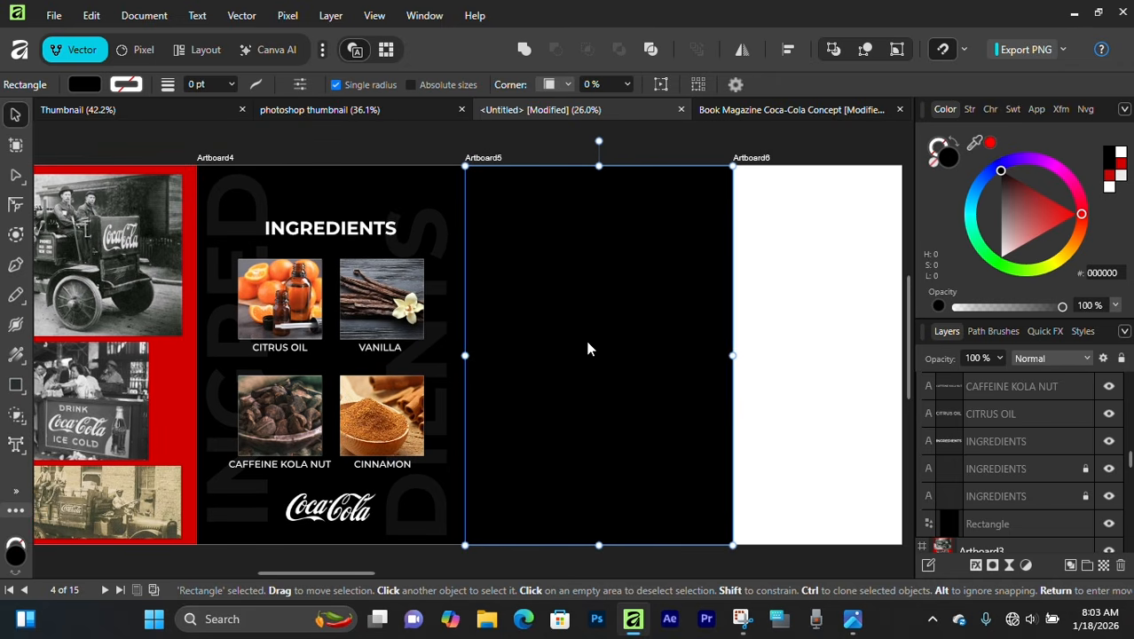
{"action": "left_click_drag", "start_coordinate": [662, 359], "coordinate": [591, 367]}
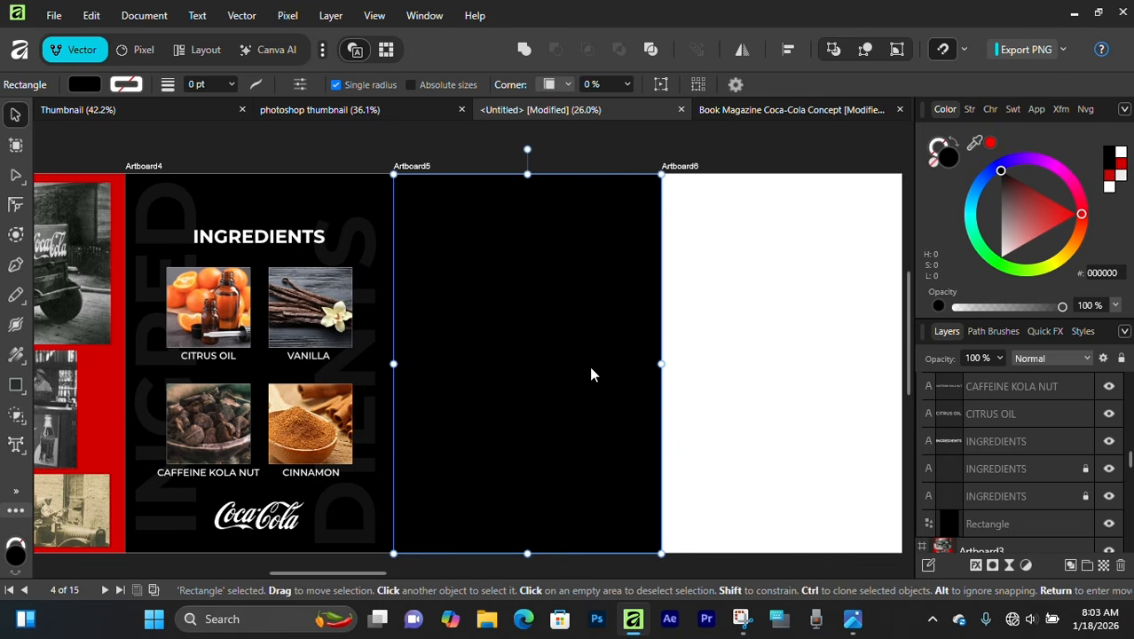
{"action": "left_click_drag", "start_coordinate": [662, 352], "coordinate": [577, 362]}
{"action": "left_click", "coordinate": [536, 145]}
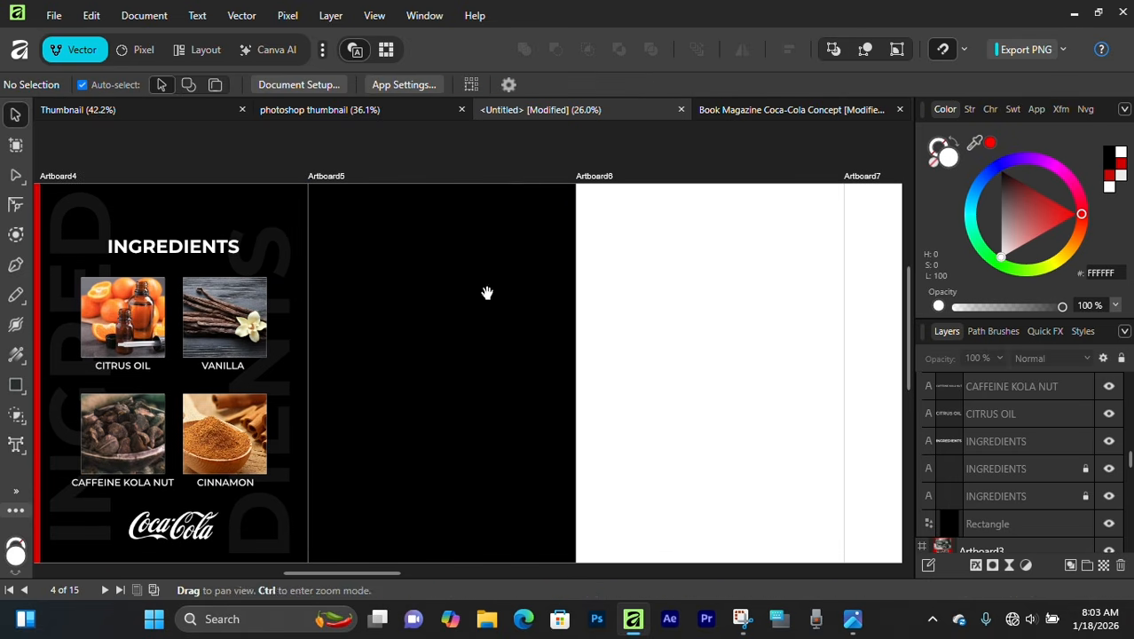
{"action": "left_click_drag", "start_coordinate": [487, 292], "coordinate": [521, 278]}
{"action": "scroll", "coordinate": [517, 289], "scroll_direction": "up", "scroll_amount": 1}
{"action": "scroll", "coordinate": [518, 289], "scroll_direction": "up", "scroll_amount": 2}
{"action": "scroll", "coordinate": [383, 265], "scroll_direction": "down", "scroll_amount": 5}
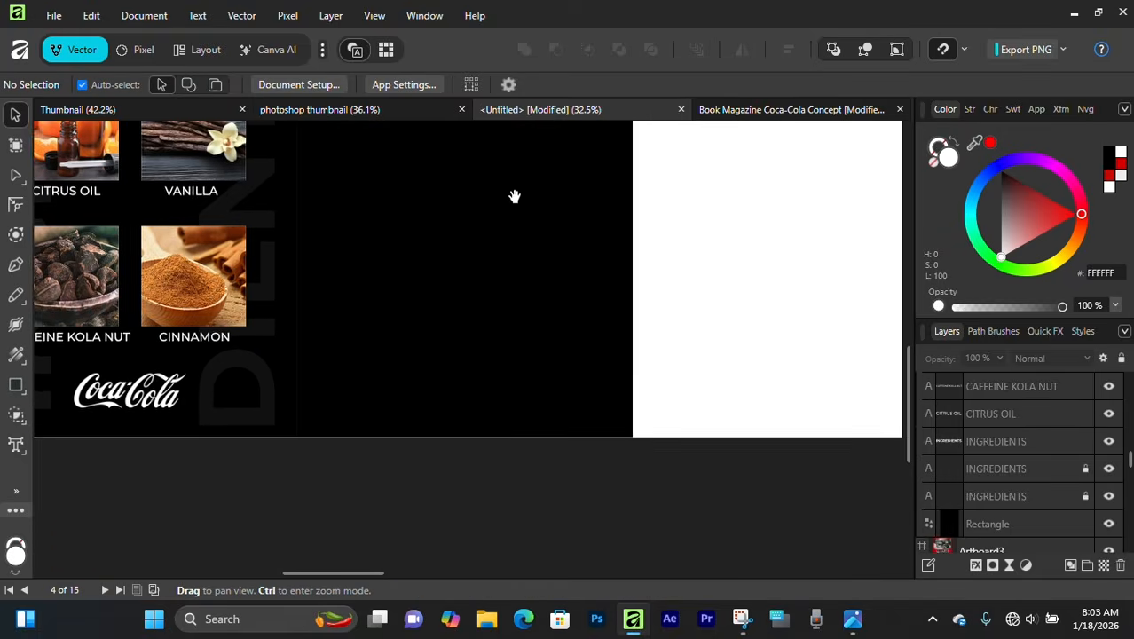
{"action": "left_click_drag", "start_coordinate": [514, 197], "coordinate": [532, 302]}
{"action": "left_click", "coordinate": [570, 228]}
{"action": "scroll", "coordinate": [660, 350], "scroll_direction": "up", "scroll_amount": 1}
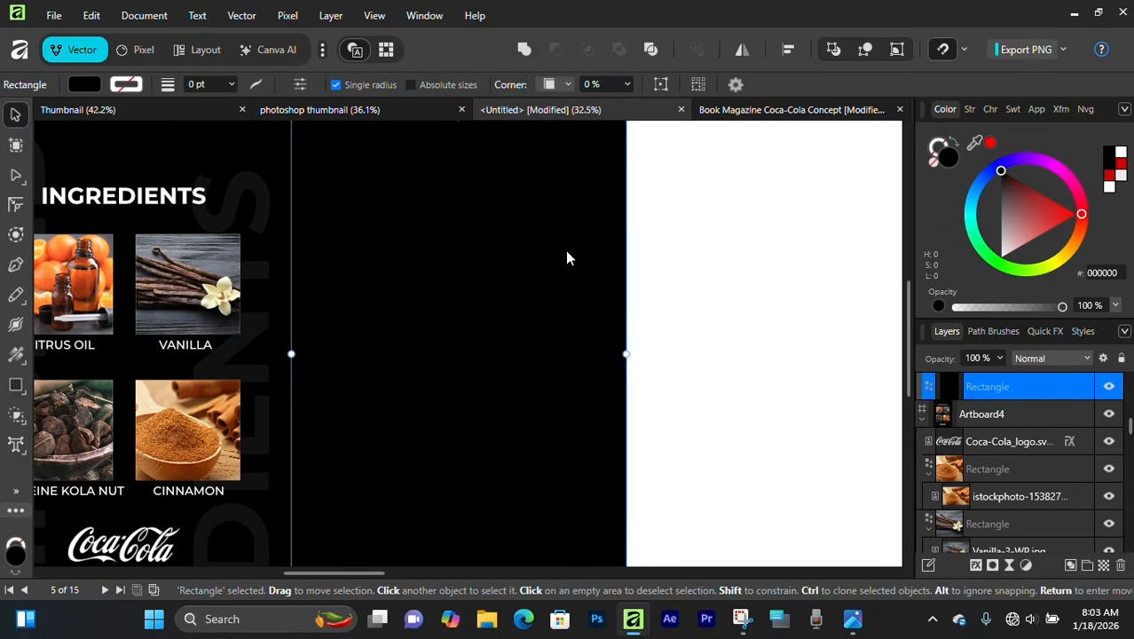
{"action": "scroll", "coordinate": [565, 260], "scroll_direction": "up", "scroll_amount": 1}
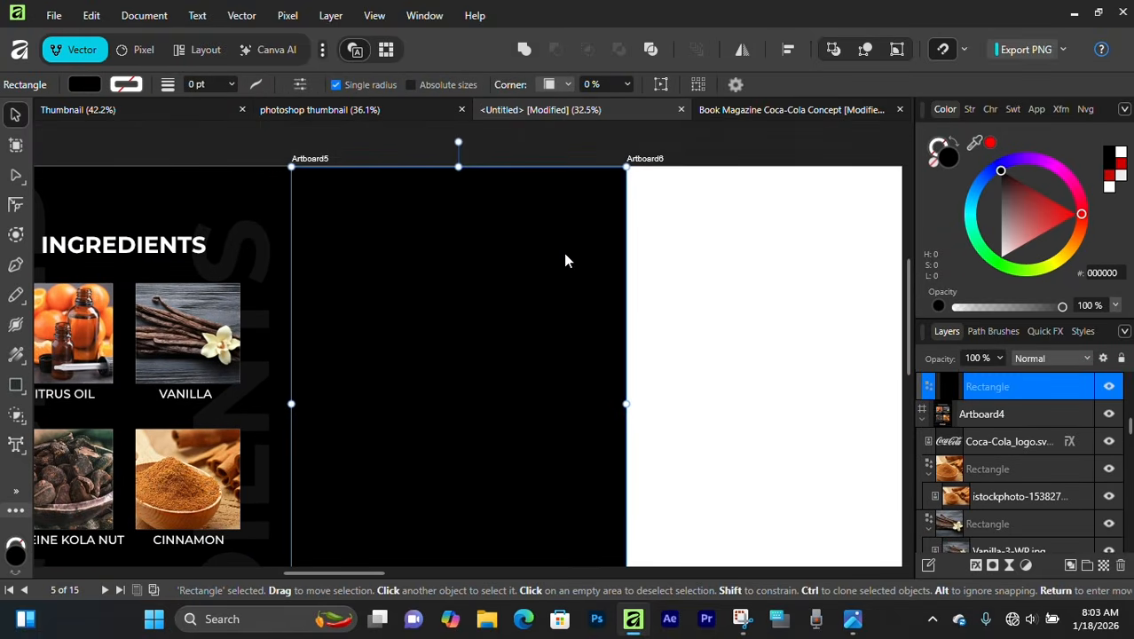
Copy the Coca-Cola logo from the ingredients page to the upper-left area of Artboard5
{"action": "scroll", "coordinate": [160, 444], "scroll_direction": "down", "scroll_amount": 3}
{"action": "left_click", "coordinate": [149, 448]}
{"action": "left_click_drag", "start_coordinate": [149, 448], "coordinate": [513, 303]}
{"action": "scroll", "coordinate": [513, 302], "scroll_direction": "up", "scroll_amount": 3}
{"action": "left_click_drag", "start_coordinate": [502, 433], "coordinate": [386, 233]}
{"action": "scroll", "coordinate": [386, 232], "scroll_direction": "up", "scroll_amount": 3}
{"action": "scroll", "coordinate": [386, 233], "scroll_direction": "up", "scroll_amount": 2}
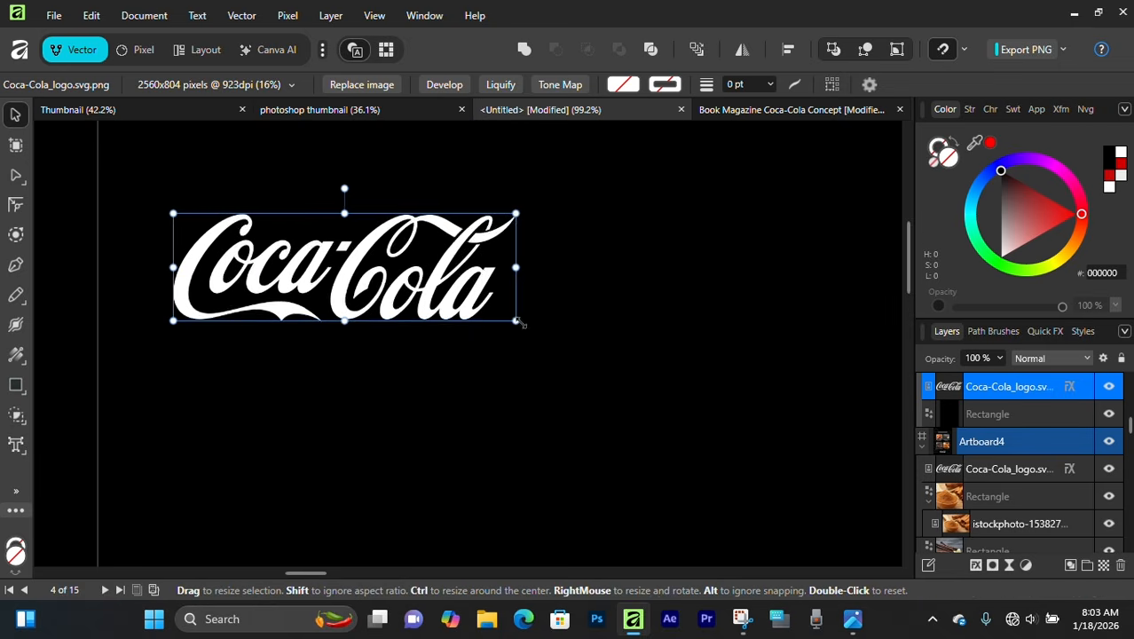
Shrink the copied logo to about 8% scale and position it near Artboard5's upper-left corner
{"action": "left_click_drag", "start_coordinate": [517, 324], "coordinate": [352, 269]}
{"action": "left_click_drag", "start_coordinate": [557, 324], "coordinate": [433, 331]}
{"action": "scroll", "coordinate": [433, 331], "scroll_direction": "down", "scroll_amount": 3}
{"action": "left_click_drag", "start_coordinate": [259, 291], "coordinate": [260, 278]}
{"action": "scroll", "coordinate": [336, 321], "scroll_direction": "down", "scroll_amount": 3}
{"action": "scroll", "coordinate": [337, 322], "scroll_direction": "up", "scroll_amount": 2}
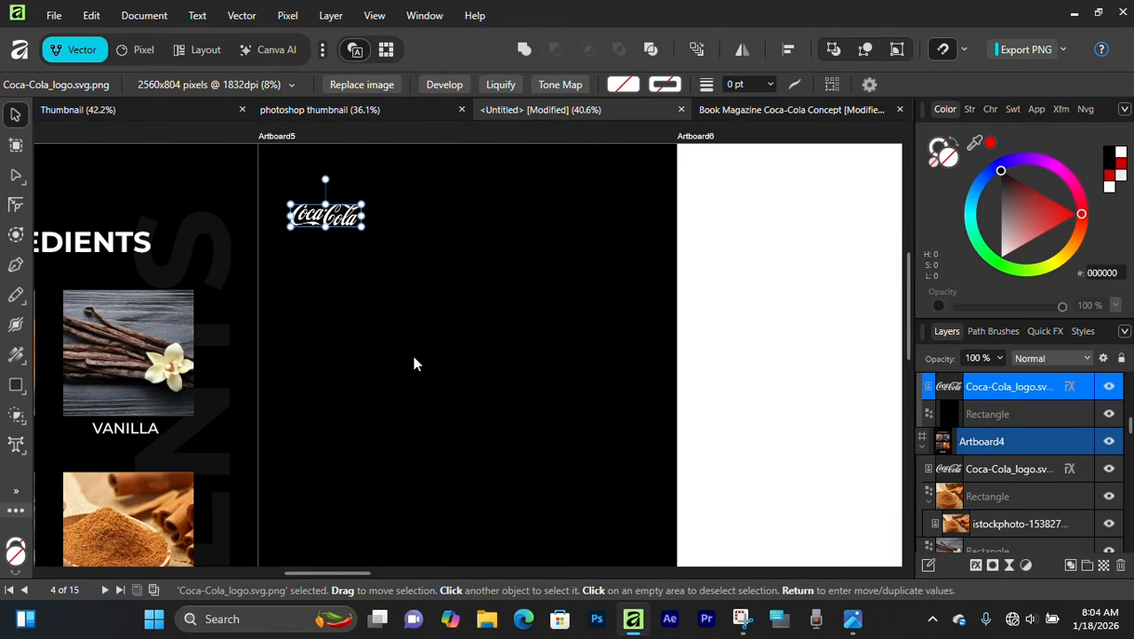
{"action": "left_click_drag", "start_coordinate": [465, 305], "coordinate": [453, 365]}
{"action": "left_click", "coordinate": [391, 330]}
{"action": "left_click_drag", "start_coordinate": [352, 296], "coordinate": [364, 267]}
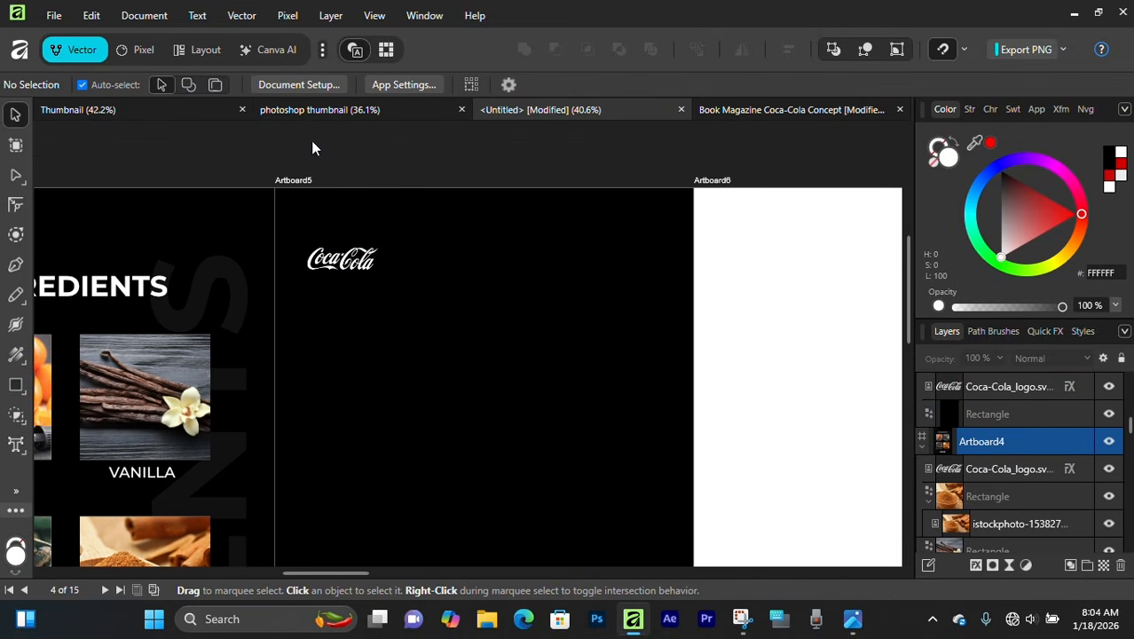
Draw a small white horizontal bar near Artboard5's upper-right corner and shorten its width
{"action": "left_click", "coordinate": [13, 387]}
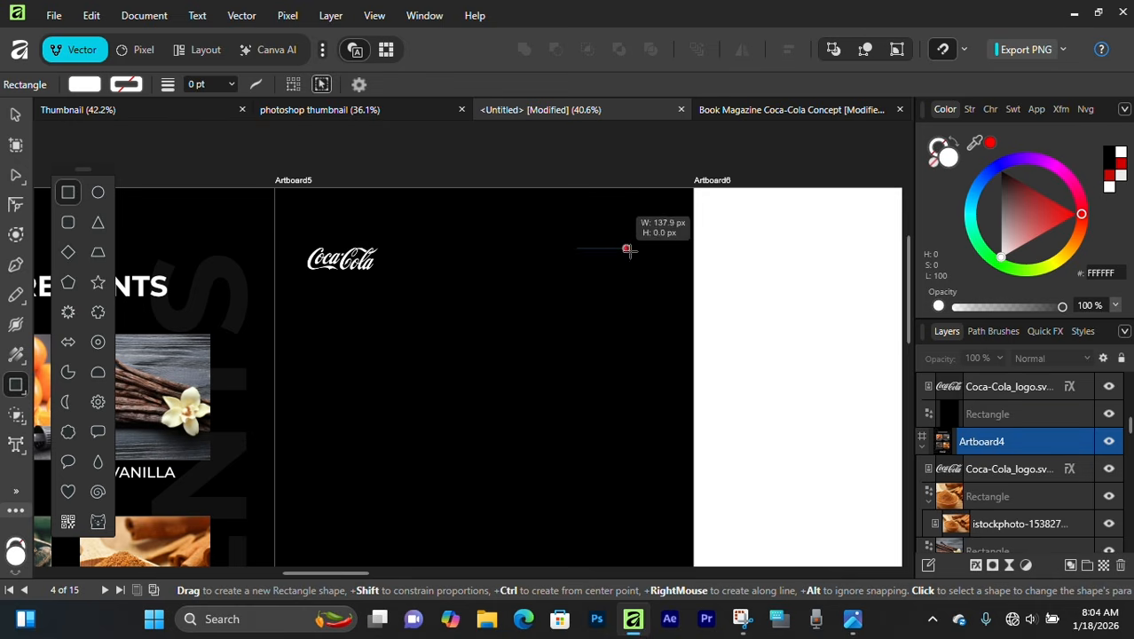
{"action": "mouse_move", "coordinate": [615, 255]}
{"action": "left_mouse_down"}
{"action": "mouse_move", "coordinate": [560, 248]}
{"action": "mouse_move", "coordinate": [560, 296]}
{"action": "mouse_move", "coordinate": [523, 256]}
{"action": "mouse_move", "coordinate": [547, 243]}
{"action": "left_mouse_up"}
{"action": "key", "text": "v"}
{"action": "scroll", "coordinate": [624, 278], "scroll_direction": "up", "scroll_amount": 2}
{"action": "scroll", "coordinate": [517, 264], "scroll_direction": "up", "scroll_amount": 3}
{"action": "scroll", "coordinate": [542, 247], "scroll_direction": "down", "scroll_amount": 2}
{"action": "scroll", "coordinate": [524, 240], "scroll_direction": "up", "scroll_amount": 3}
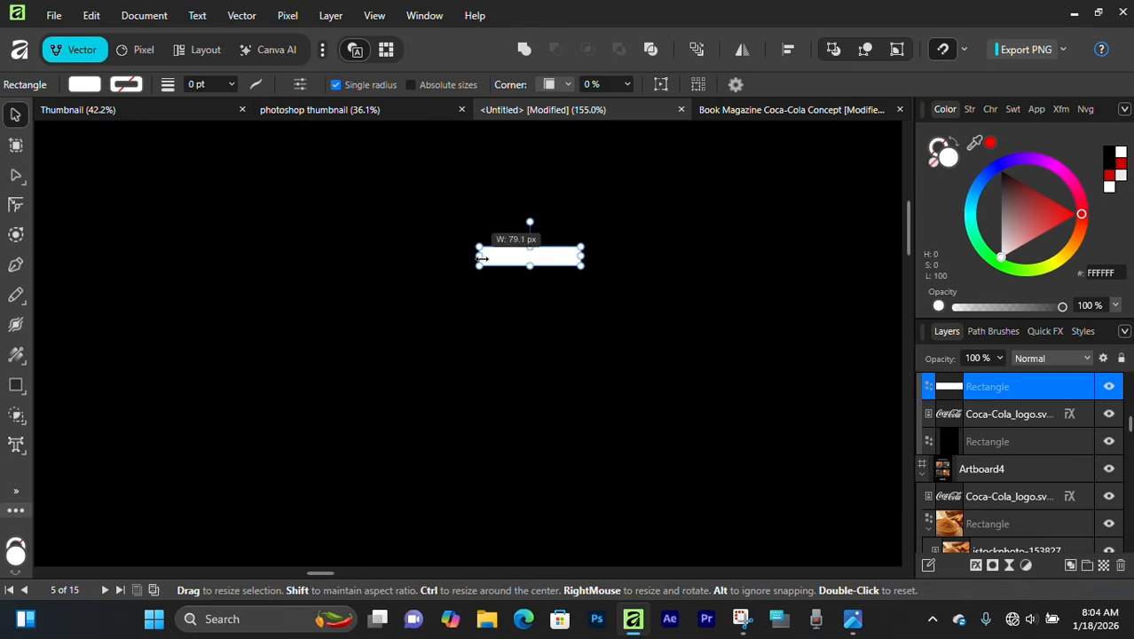
{"action": "scroll", "coordinate": [482, 257], "scroll_direction": "up", "scroll_amount": 2}
{"action": "left_click_drag", "start_coordinate": [636, 254], "coordinate": [607, 254]}
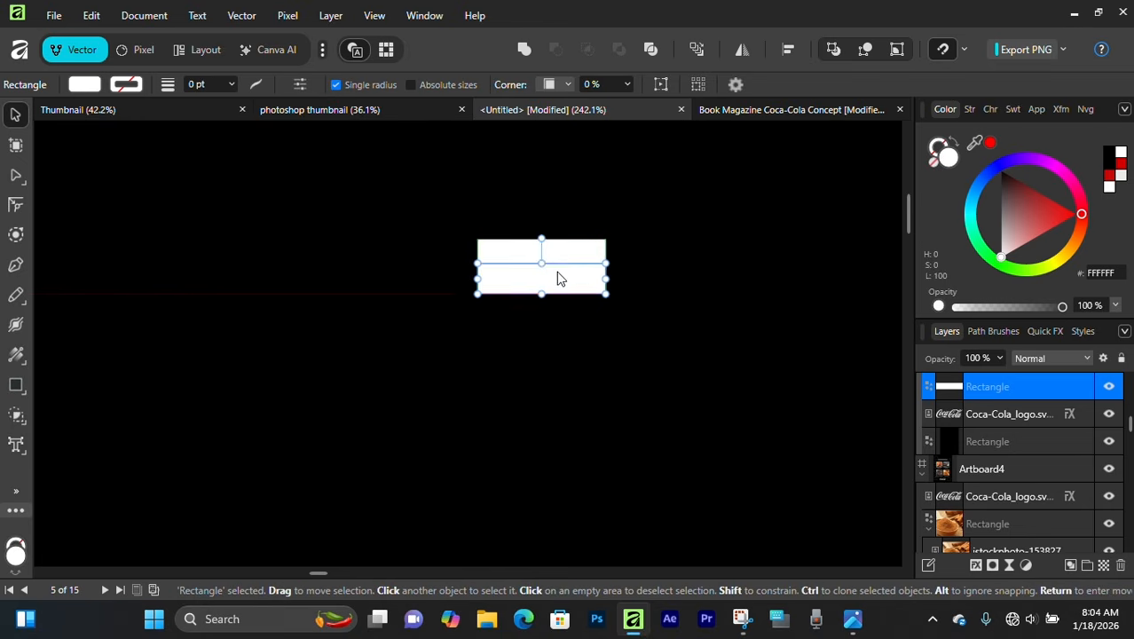
Duplicate the white bar twice downward with even gaps to form a three-bar menu icon
{"action": "left_click_drag", "start_coordinate": [558, 289], "coordinate": [558, 290], "text": "ctrl"}
{"action": "mouse_move", "coordinate": [559, 290]}
{"action": "left_mouse_down"}
{"action": "mouse_move", "coordinate": [557, 238]}
{"action": "mouse_move", "coordinate": [556, 277]}
{"action": "left_mouse_up"}
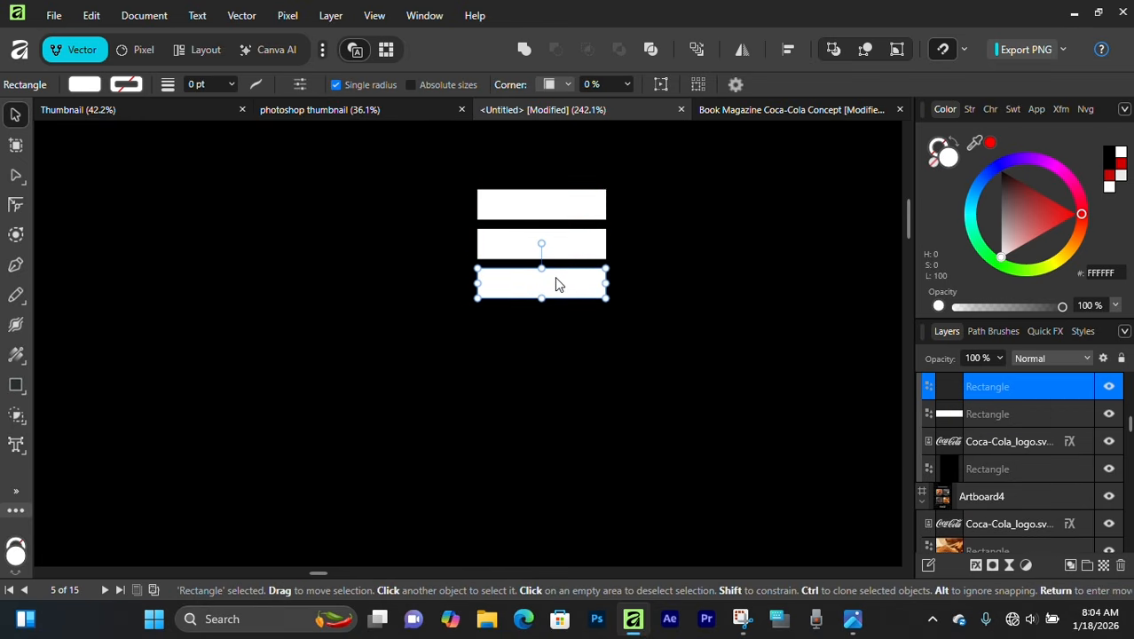
{"action": "scroll", "coordinate": [554, 277], "scroll_direction": "down", "scroll_amount": 7}
{"action": "left_click", "coordinate": [543, 391]}
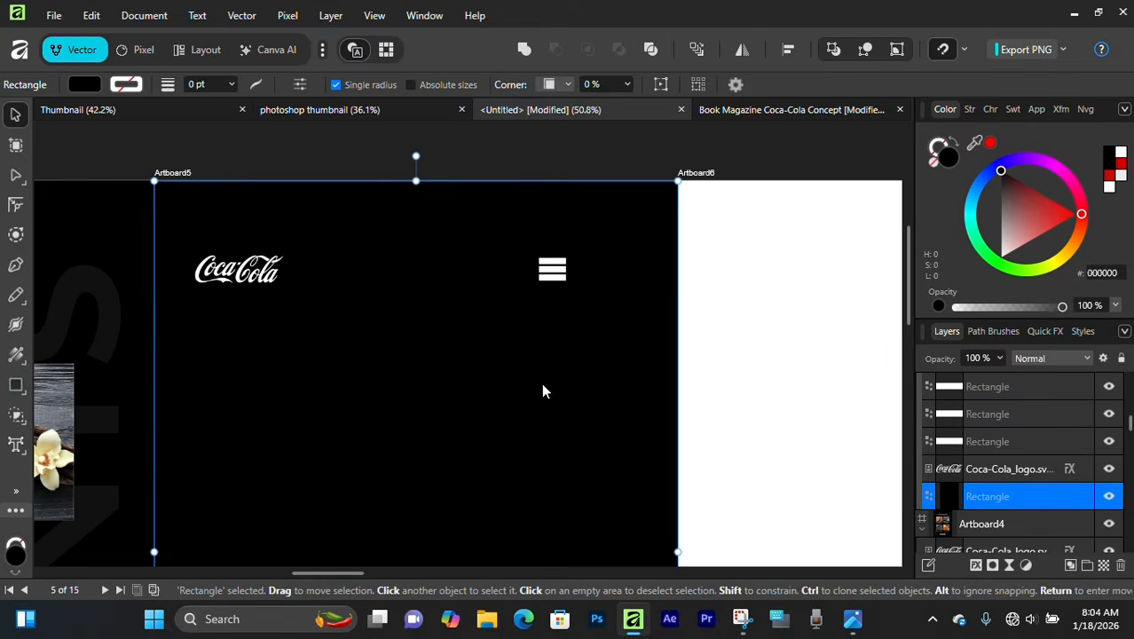
Lock Artboard5's black background, then move the three bars together toward the upper-right corner, level with the logo
{"action": "left_click", "coordinate": [1084, 497]}
{"action": "left_click", "coordinate": [527, 256]}
{"action": "scroll", "coordinate": [519, 258], "scroll_direction": "up", "scroll_amount": 2}
{"action": "left_click_drag", "start_coordinate": [518, 281], "coordinate": [666, 315]}
{"action": "scroll", "coordinate": [564, 331], "scroll_direction": "up", "scroll_amount": 2}
{"action": "scroll", "coordinate": [668, 312], "scroll_direction": "down", "scroll_amount": 2}
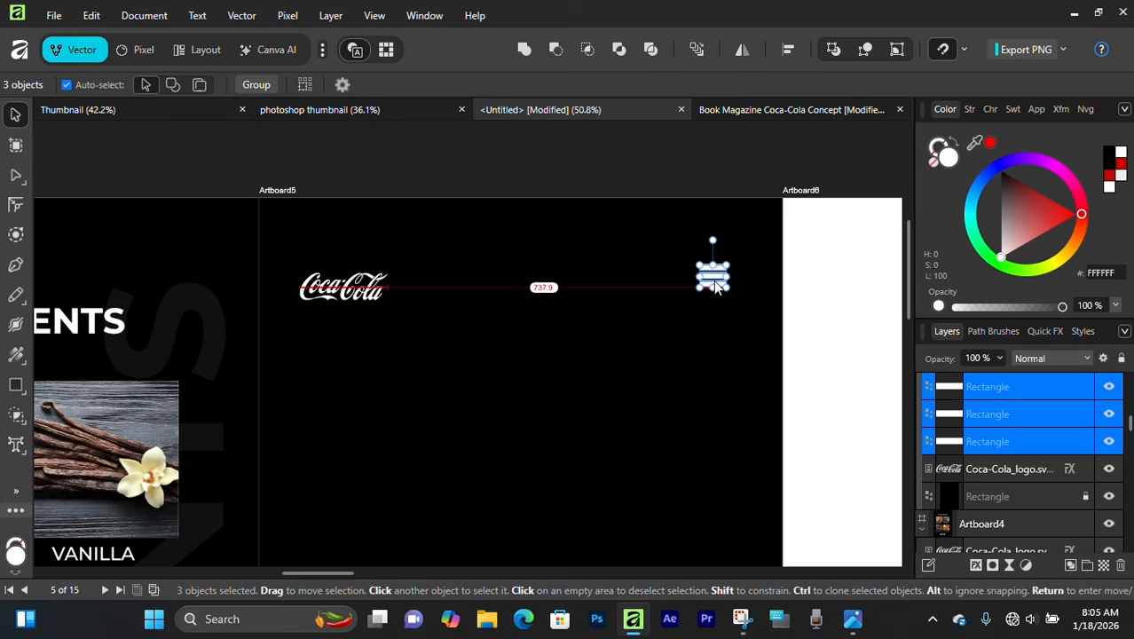
{"action": "left_click_drag", "start_coordinate": [715, 286], "coordinate": [706, 296]}
{"action": "scroll", "coordinate": [707, 289], "scroll_direction": "up", "scroll_amount": 2}
{"action": "left_click", "coordinate": [509, 354]}
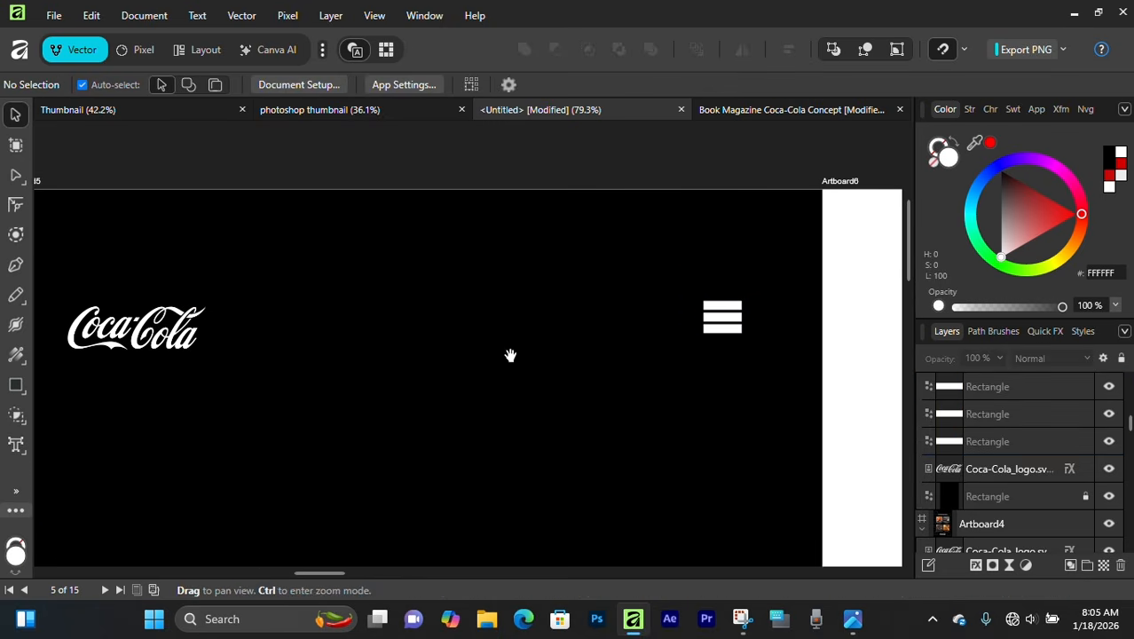
Draw a wide guide rectangle across the logo and menu icon, set its opacity to 46%, and lock it
{"action": "scroll", "coordinate": [531, 282], "scroll_direction": "down", "scroll_amount": 2}
{"action": "scroll", "coordinate": [488, 328], "scroll_direction": "up", "scroll_amount": 1}
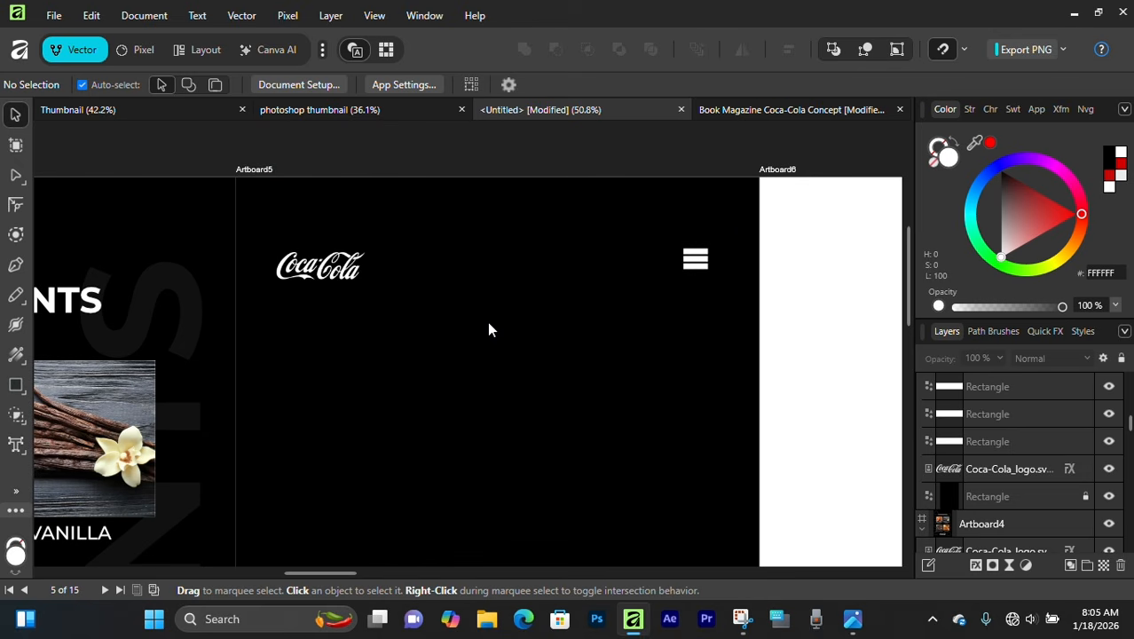
{"action": "key", "text": "m"}
{"action": "left_click_drag", "start_coordinate": [276, 224], "coordinate": [726, 309]}
{"action": "left_click_drag", "start_coordinate": [1062, 306], "coordinate": [1004, 301]}
{"action": "key", "text": "v"}
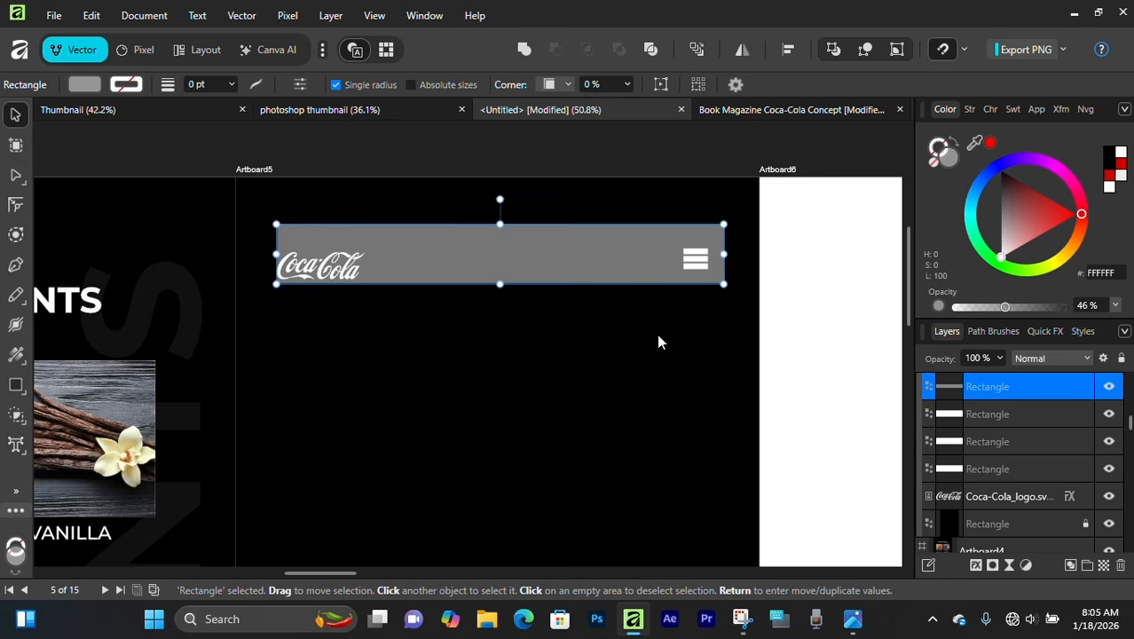
{"action": "left_click", "coordinate": [1085, 386]}
Shift the Coca-Cola logo inside the guide rectangle, level with the menu icon, and hide the guide rectangle
{"action": "left_click", "coordinate": [507, 341]}
{"action": "left_click_drag", "start_coordinate": [304, 269], "coordinate": [319, 260]}
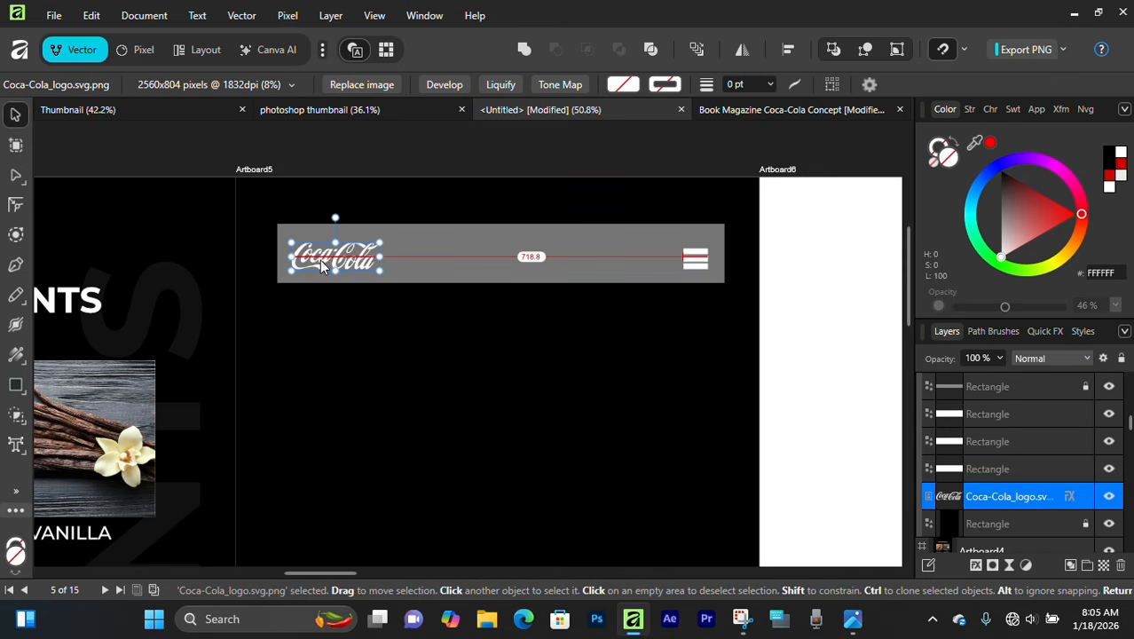
{"action": "left_click", "coordinate": [347, 313]}
{"action": "scroll", "coordinate": [399, 262], "scroll_direction": "down", "scroll_amount": 4}
{"action": "scroll", "coordinate": [398, 263], "scroll_direction": "up", "scroll_amount": 3}
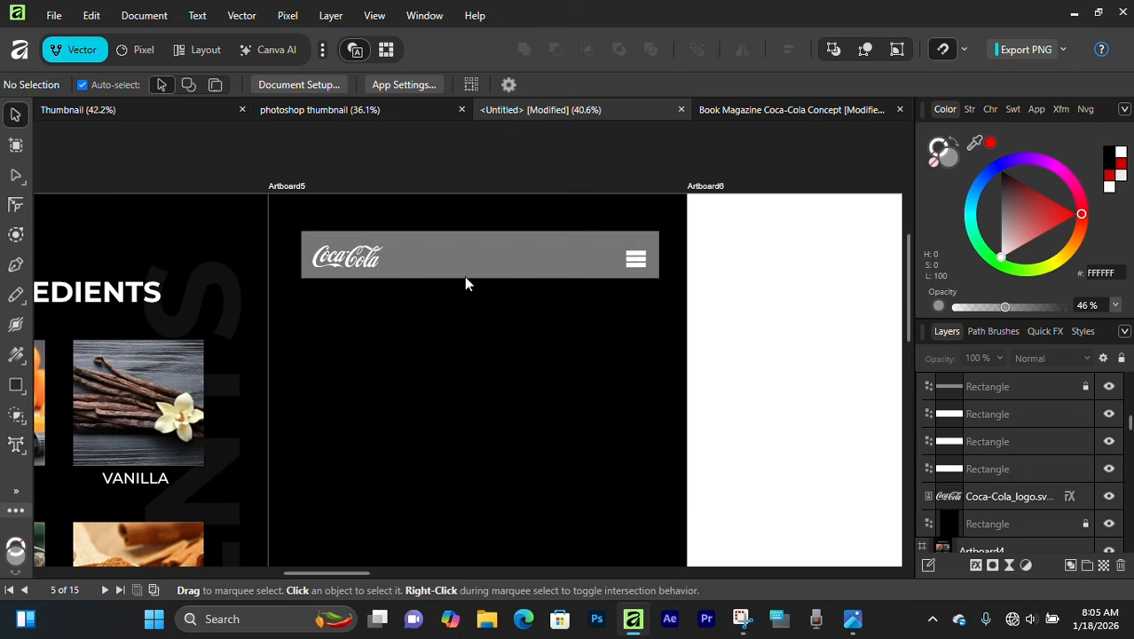
{"action": "left_click", "coordinate": [1109, 386]}
{"action": "scroll", "coordinate": [452, 279], "scroll_direction": "down", "scroll_amount": 1}
{"action": "scroll", "coordinate": [445, 292], "scroll_direction": "up", "scroll_amount": 2}
{"action": "scroll", "coordinate": [445, 292], "scroll_direction": "down", "scroll_amount": 2}
{"action": "left_click_drag", "start_coordinate": [174, 292], "coordinate": [550, 359]}
{"action": "left_click", "coordinate": [243, 284]}
{"action": "key", "text": "ctrl+z"}
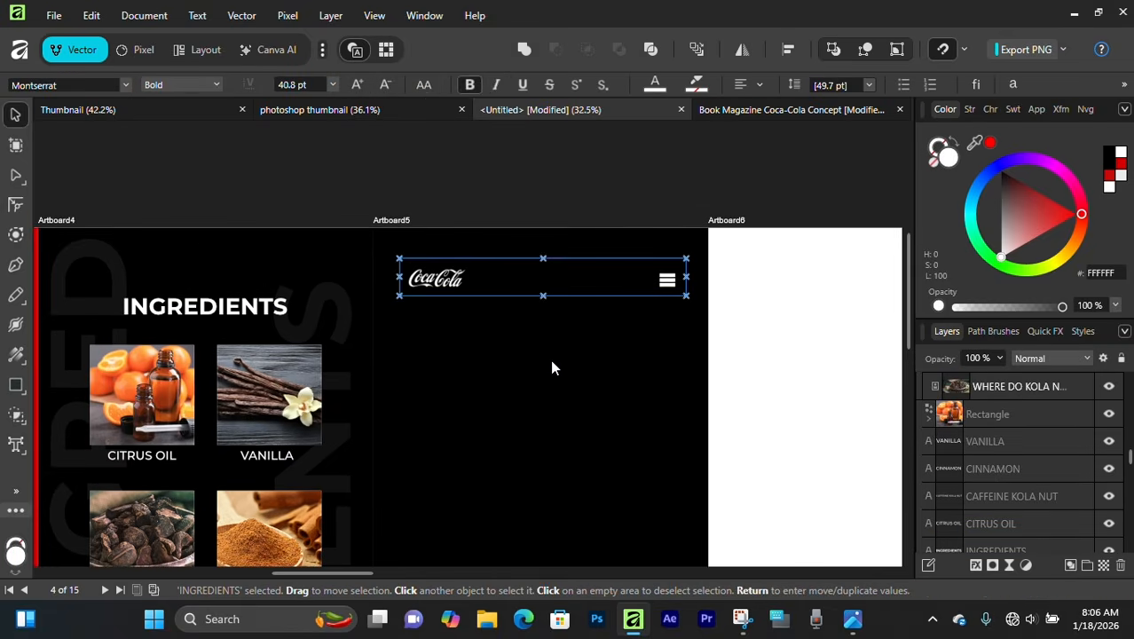
Copy the INGREDIENTS heading onto Artboard5 below the logo and change its text to PRODUCTS
{"action": "left_click", "coordinate": [468, 299]}
{"action": "left_click_drag", "start_coordinate": [208, 310], "coordinate": [548, 356]}
{"action": "scroll", "coordinate": [557, 350], "scroll_direction": "up", "scroll_amount": 1}
{"action": "double_click", "coordinate": [561, 371]}
{"action": "type", "text": "P"}
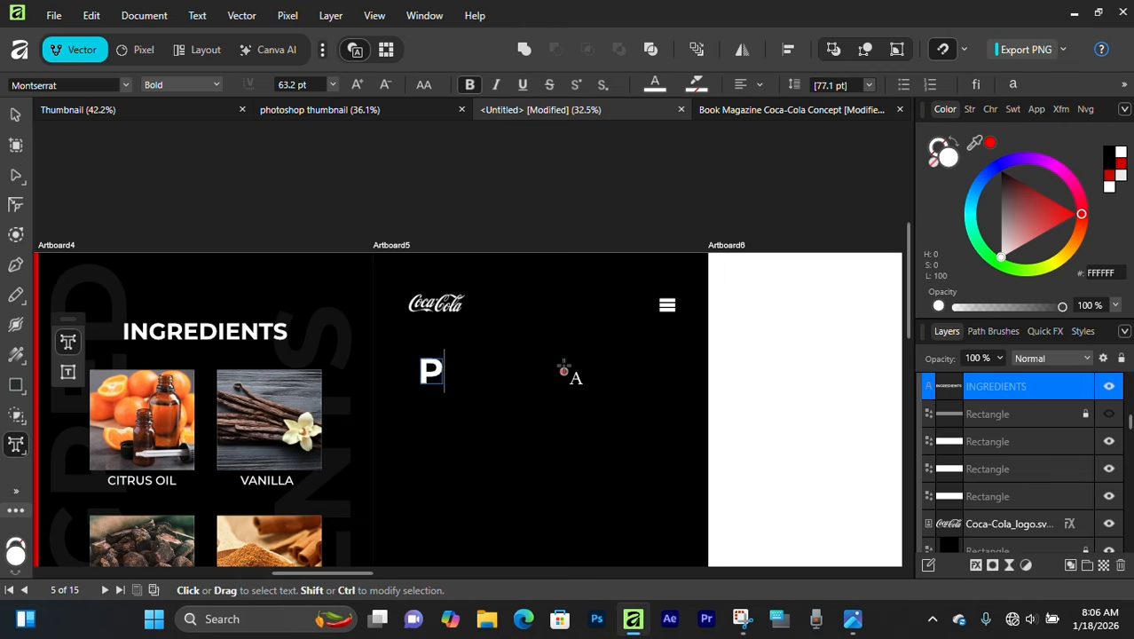
{"action": "type", "text": "RODUCT"}
{"action": "left_click", "coordinate": [17, 116]}
{"action": "scroll", "coordinate": [589, 374], "scroll_direction": "up", "scroll_amount": 2}
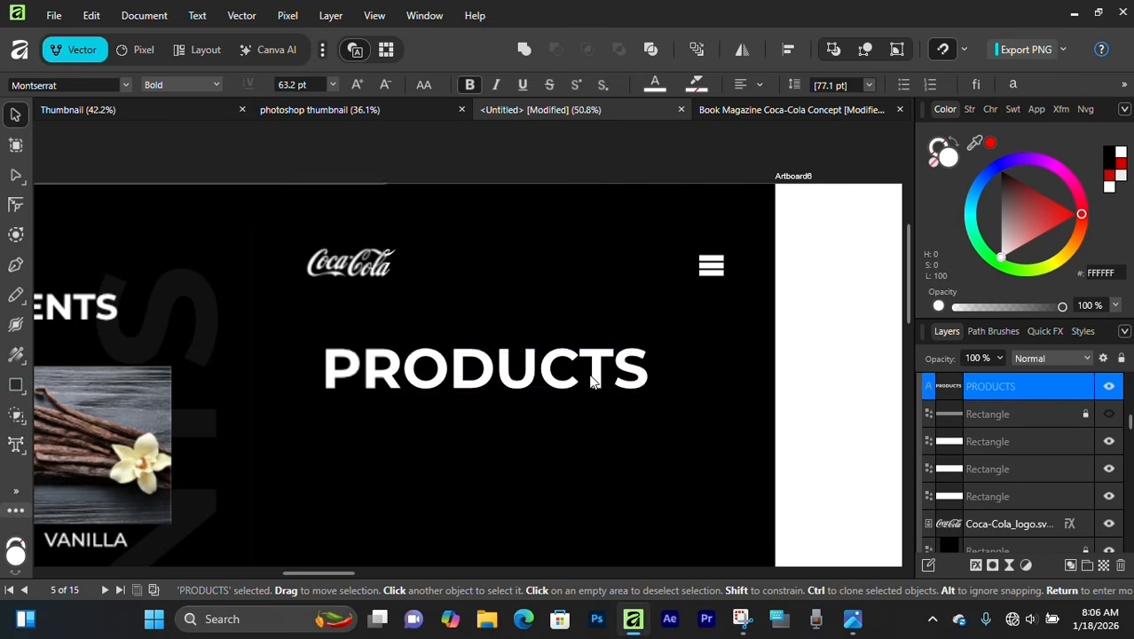
Resize the PRODUCTS heading to 71.5 pt and place it horizontally centred around the middle of Artboard5
{"action": "left_click_drag", "start_coordinate": [487, 388], "coordinate": [487, 407]}
{"action": "left_click_drag", "start_coordinate": [511, 383], "coordinate": [537, 418]}
{"action": "scroll", "coordinate": [515, 426], "scroll_direction": "down", "scroll_amount": 3}
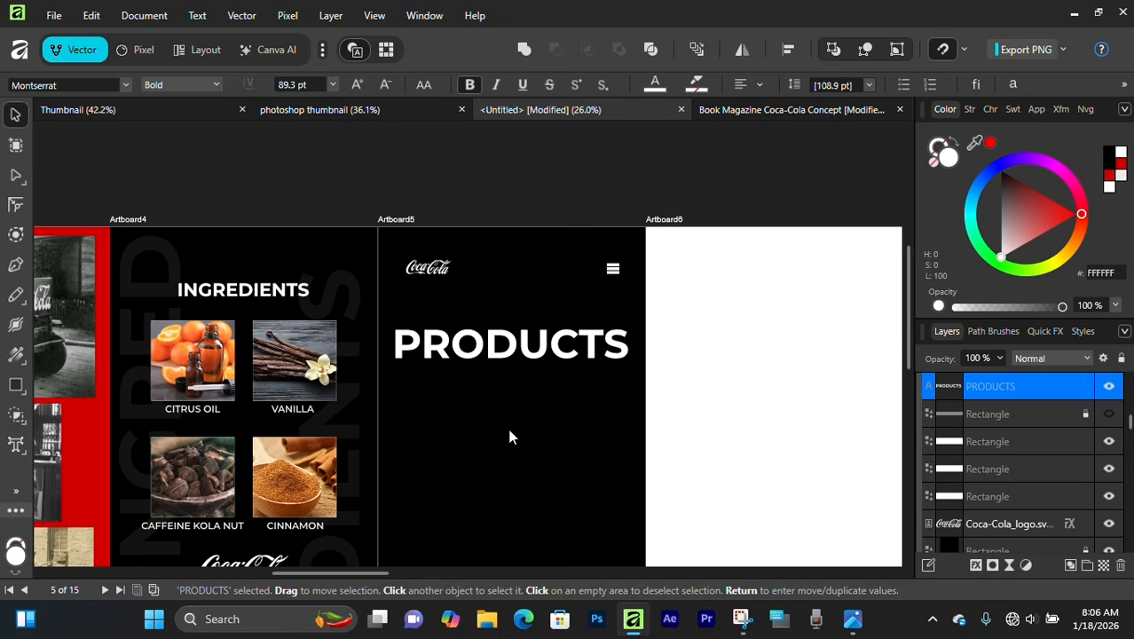
{"action": "scroll", "coordinate": [494, 394], "scroll_direction": "down", "scroll_amount": 1}
{"action": "scroll", "coordinate": [494, 394], "scroll_direction": "up", "scroll_amount": 1}
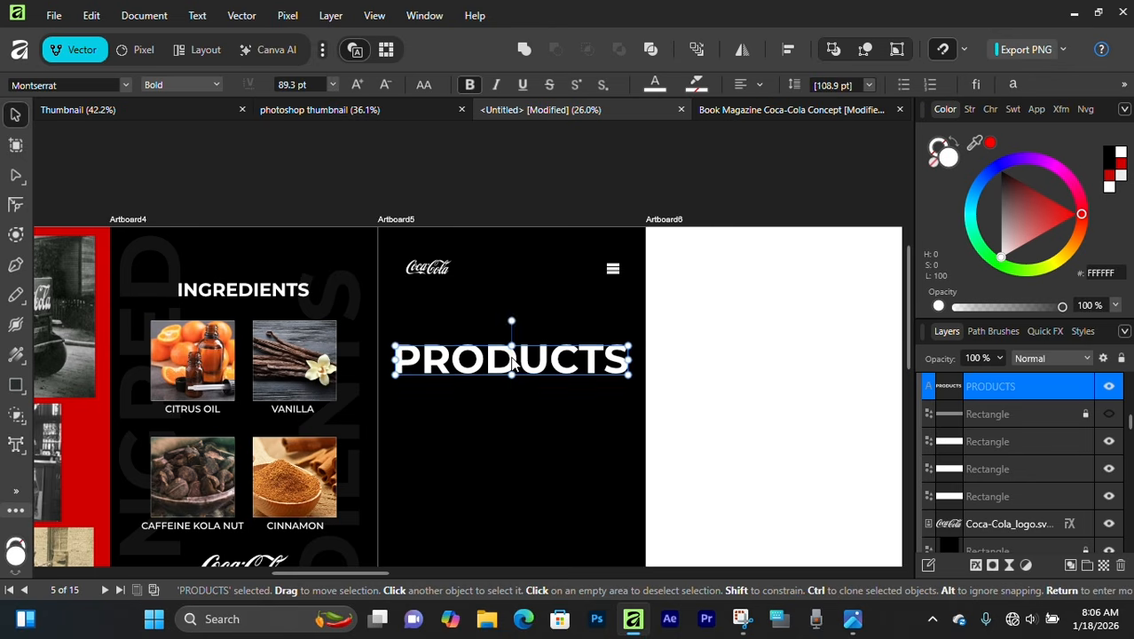
{"action": "left_click_drag", "start_coordinate": [510, 357], "coordinate": [515, 429]}
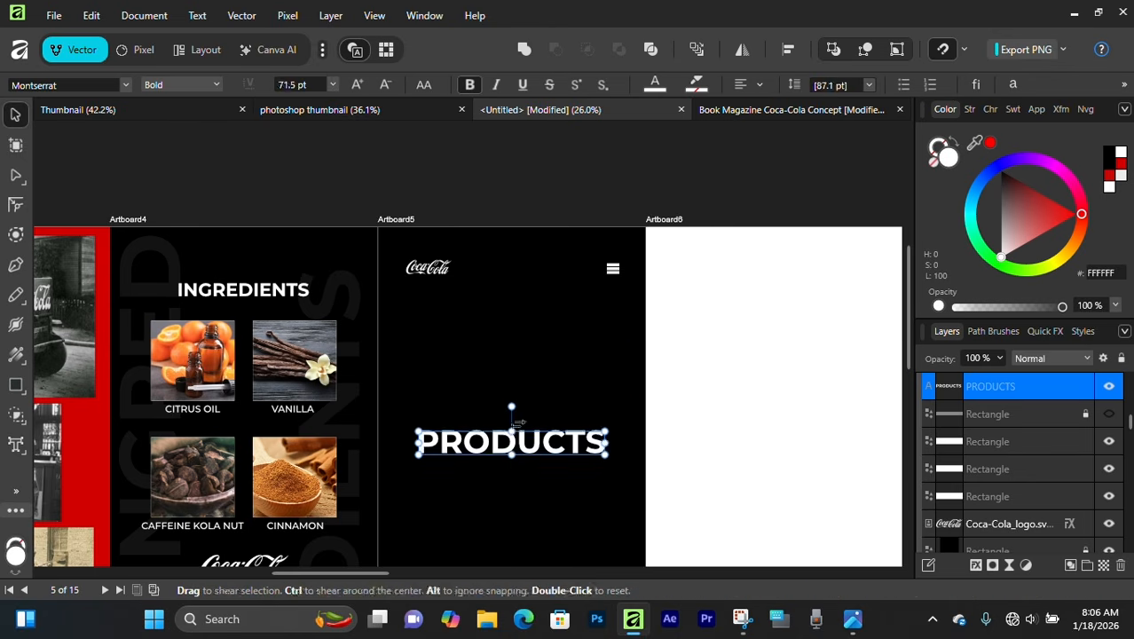
Go back to the cover on Artboard1 and lock its Pixel shading layer
{"action": "left_click", "coordinate": [362, 388]}
{"action": "left_click_drag", "start_coordinate": [357, 386], "coordinate": [887, 321]}
{"action": "left_click_drag", "start_coordinate": [133, 372], "coordinate": [380, 351]}
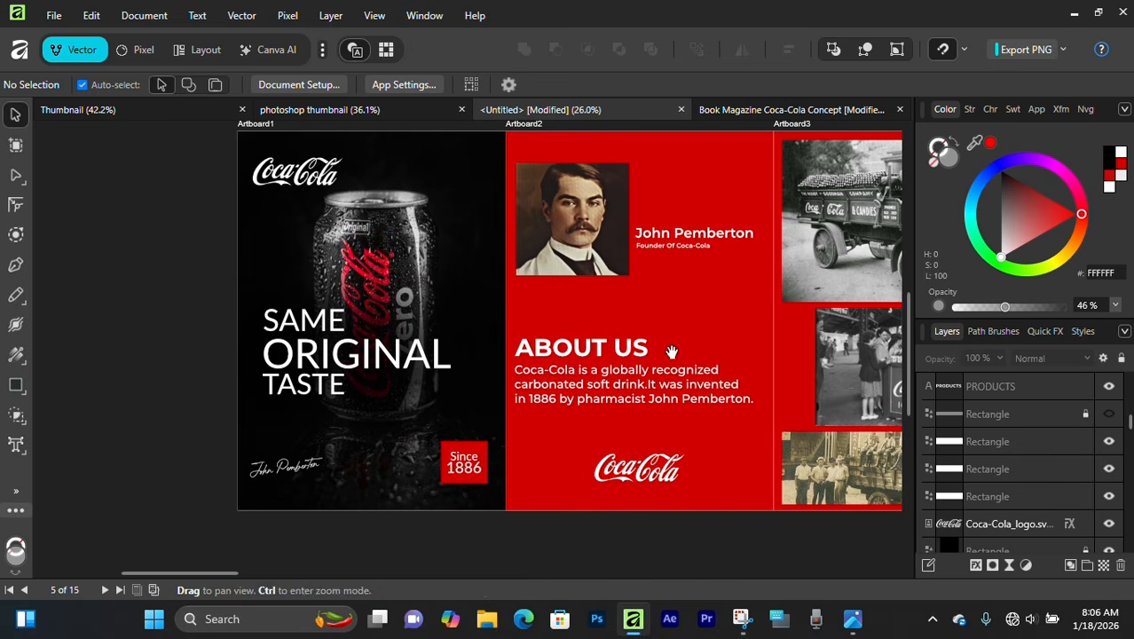
{"action": "left_click_drag", "start_coordinate": [672, 352], "coordinate": [583, 375]}
{"action": "left_click_drag", "start_coordinate": [92, 325], "coordinate": [196, 373]}
{"action": "left_click", "coordinate": [129, 377]}
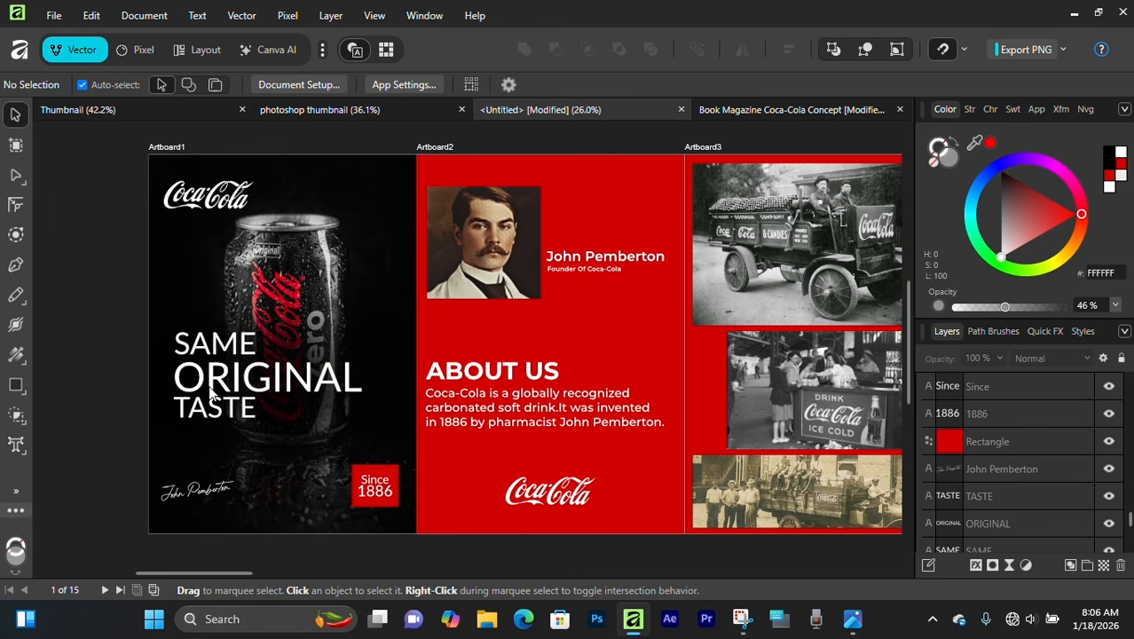
{"action": "left_click", "coordinate": [320, 430]}
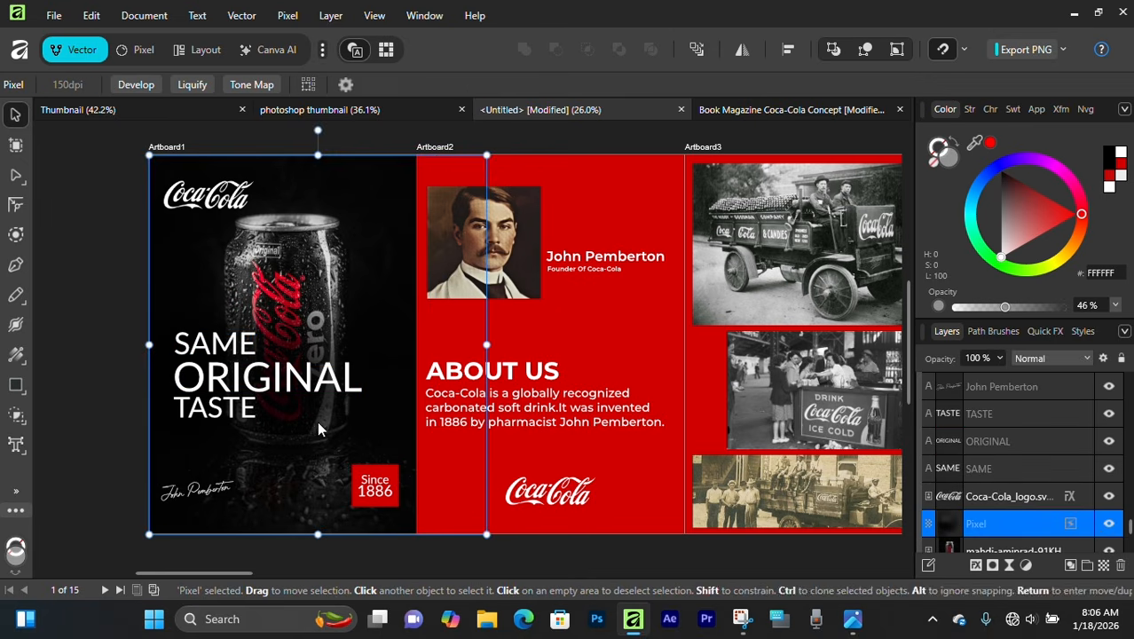
{"action": "left_click", "coordinate": [1086, 524]}
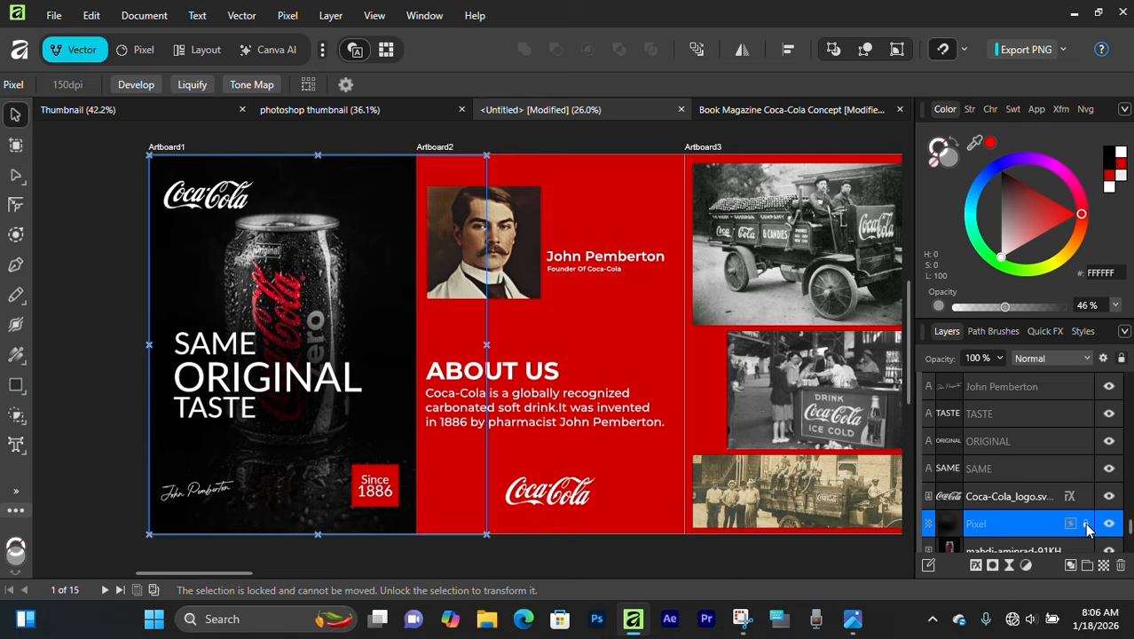
Copy the SAME ORIGINAL TASTE tagline from the cover to the area above PRODUCTS on Artboard5
{"action": "left_click", "coordinate": [365, 293]}
{"action": "mouse_move", "coordinate": [82, 318]}
{"action": "left_mouse_down"}
{"action": "mouse_move", "coordinate": [132, 347]}
{"action": "mouse_move", "coordinate": [364, 428]}
{"action": "mouse_move", "coordinate": [446, 401]}
{"action": "mouse_move", "coordinate": [903, 399]}
{"action": "mouse_move", "coordinate": [639, 409]}
{"action": "mouse_move", "coordinate": [826, 418]}
{"action": "mouse_move", "coordinate": [622, 417]}
{"action": "mouse_move", "coordinate": [665, 286]}
{"action": "mouse_move", "coordinate": [617, 275]}
{"action": "left_mouse_up"}
{"action": "scroll", "coordinate": [674, 278], "scroll_direction": "up", "scroll_amount": 2}
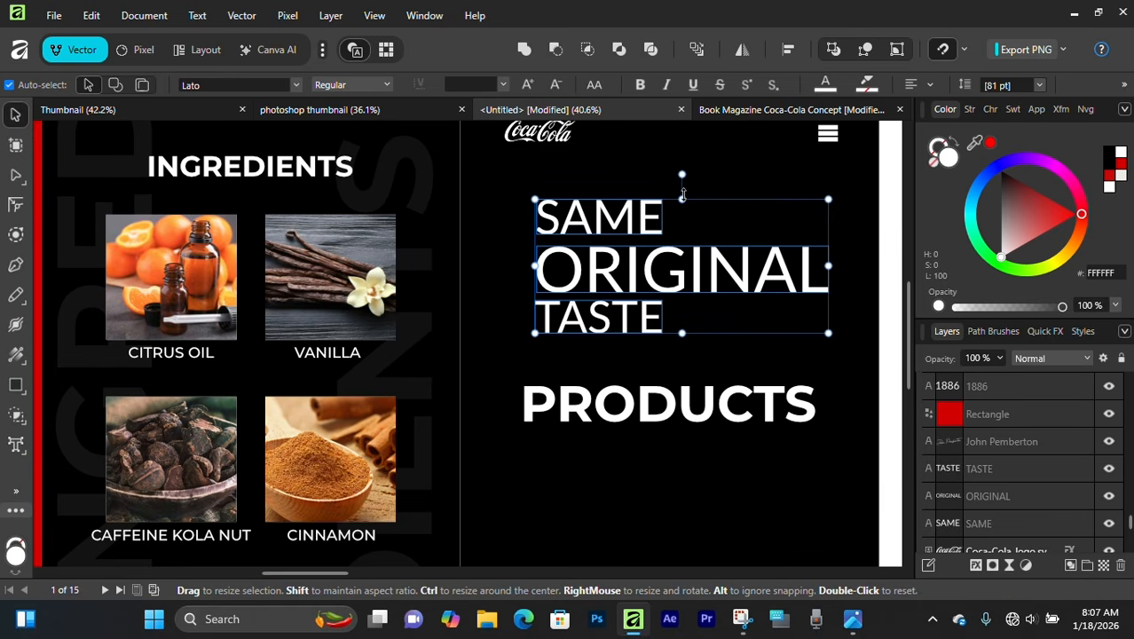
Shrink the copied tagline to about two-thirds of its size and move the PRODUCTS heading slightly down
{"action": "left_click_drag", "start_coordinate": [683, 195], "coordinate": [687, 230]}
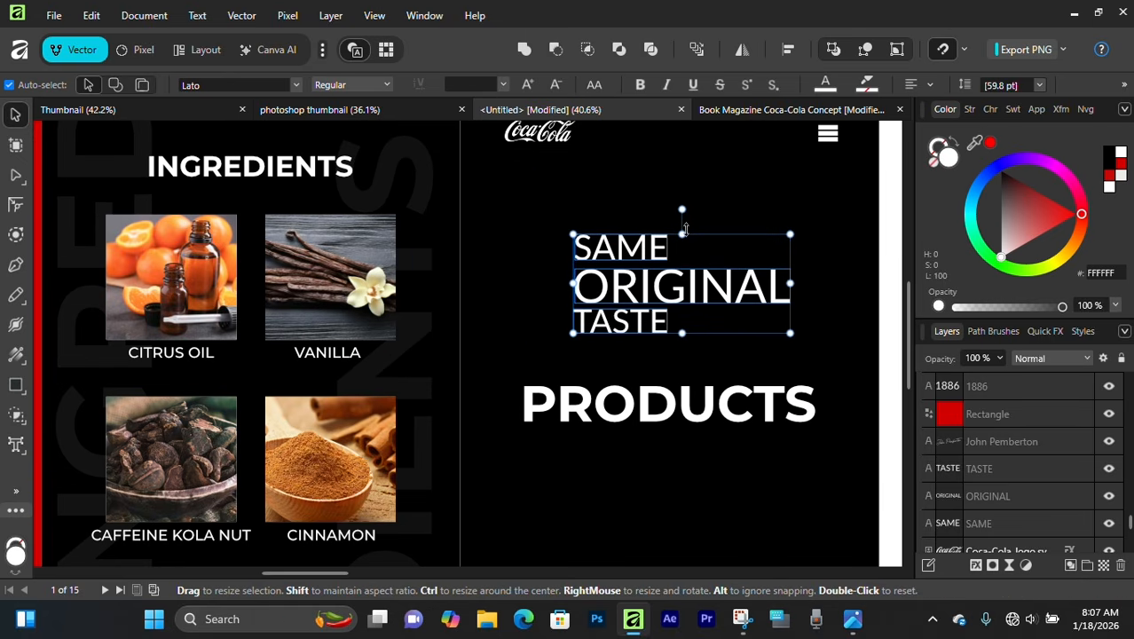
{"action": "key", "text": "ctrl+z"}
{"action": "scroll", "coordinate": [686, 230], "scroll_direction": "up", "scroll_amount": 1}
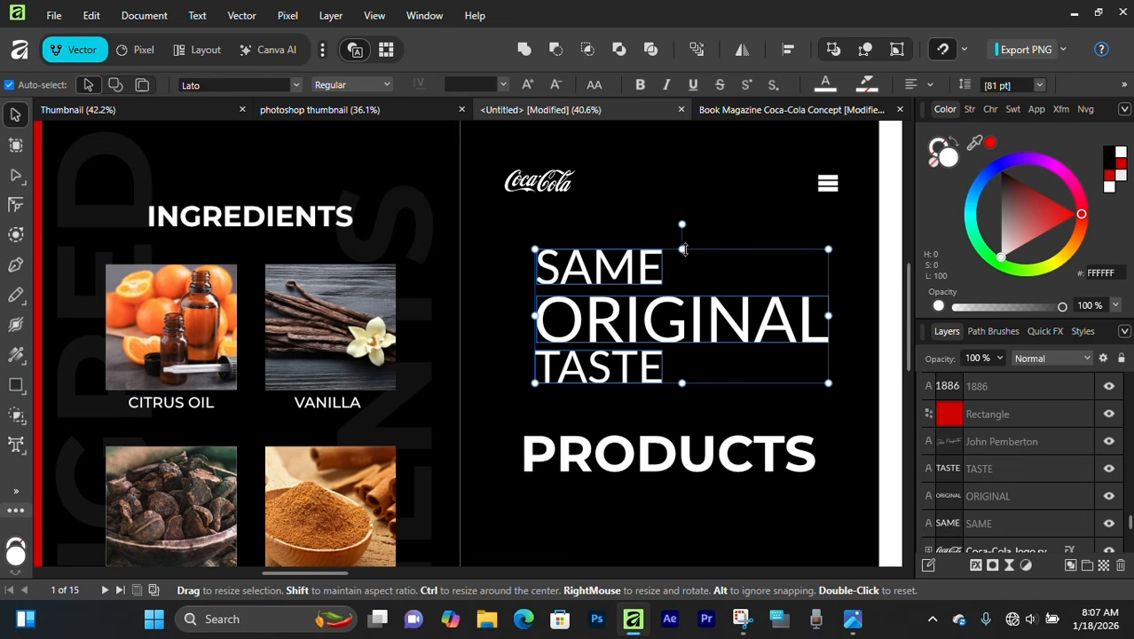
{"action": "left_click_drag", "start_coordinate": [683, 251], "coordinate": [683, 295]}
{"action": "scroll", "coordinate": [661, 381], "scroll_direction": "down", "scroll_amount": 2}
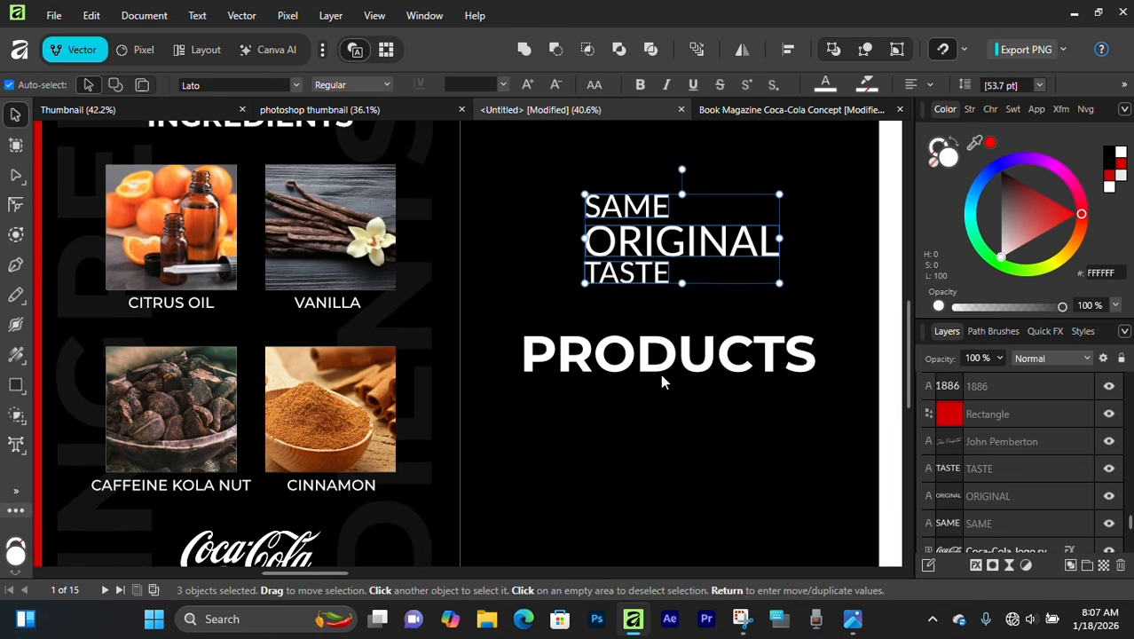
{"action": "left_click", "coordinate": [661, 381]}
{"action": "left_click_drag", "start_coordinate": [661, 381], "coordinate": [661, 401]}
{"action": "scroll", "coordinate": [652, 373], "scroll_direction": "up", "scroll_amount": 2}
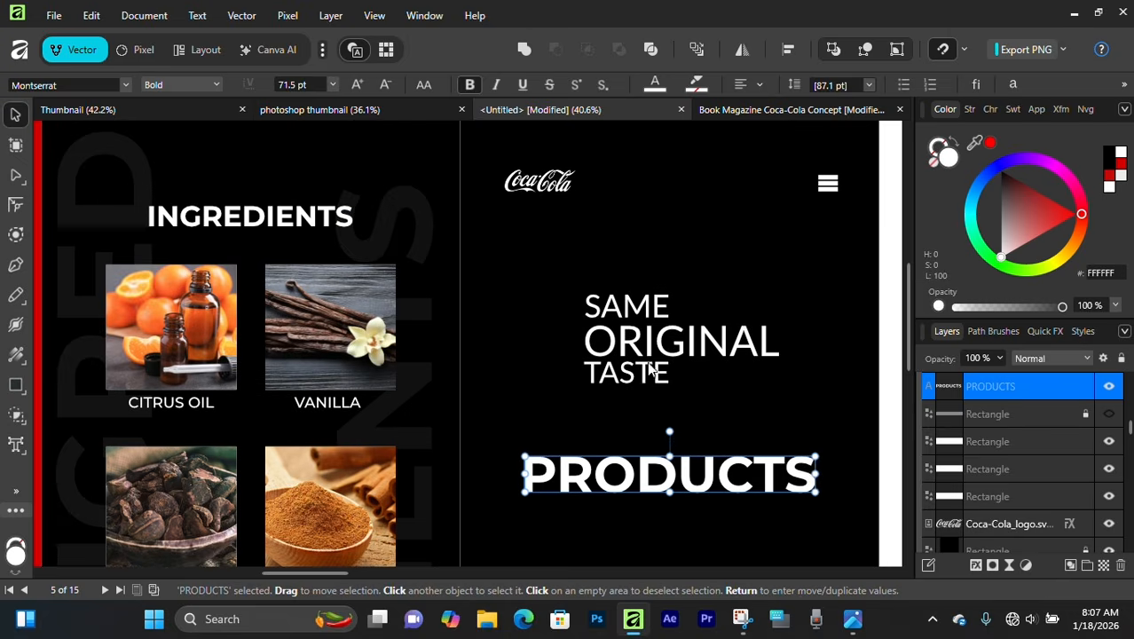
Recolour the word ORIGINAL in Artboard5's tagline to red D20000
{"action": "scroll", "coordinate": [648, 346], "scroll_direction": "up", "scroll_amount": 3}
{"action": "left_click", "coordinate": [742, 355]}
{"action": "scroll", "coordinate": [737, 353], "scroll_direction": "right", "scroll_amount": 3}
{"action": "left_click", "coordinate": [1122, 166]}
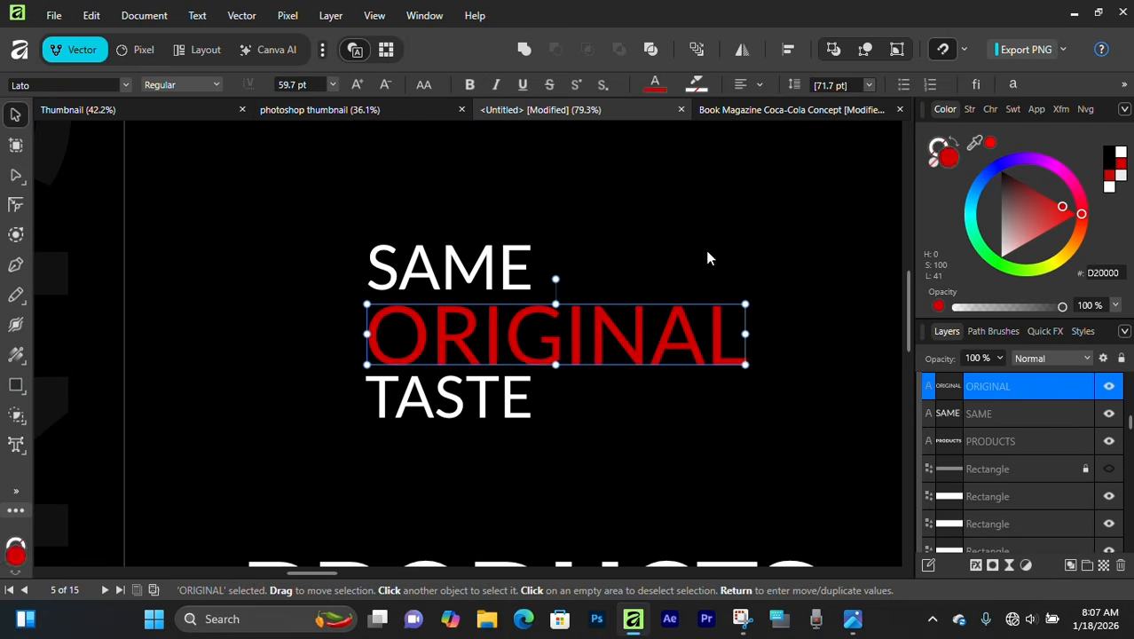
{"action": "left_click", "coordinate": [705, 250]}
{"action": "scroll", "coordinate": [531, 380], "scroll_direction": "down", "scroll_amount": 8}
{"action": "scroll", "coordinate": [531, 380], "scroll_direction": "up", "scroll_amount": 5}
{"action": "scroll", "coordinate": [532, 380], "scroll_direction": "right", "scroll_amount": 1}
{"action": "left_click", "coordinate": [15, 384]}
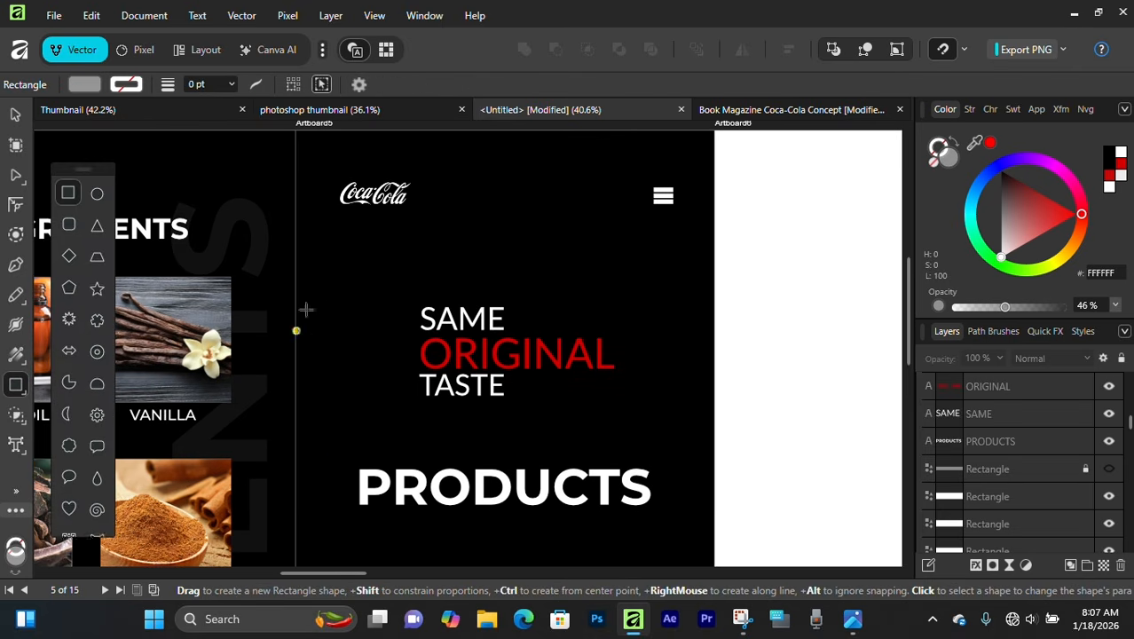
{"action": "left_click_drag", "start_coordinate": [328, 225], "coordinate": [698, 456]}
{"action": "key", "text": "ctrl+z"}
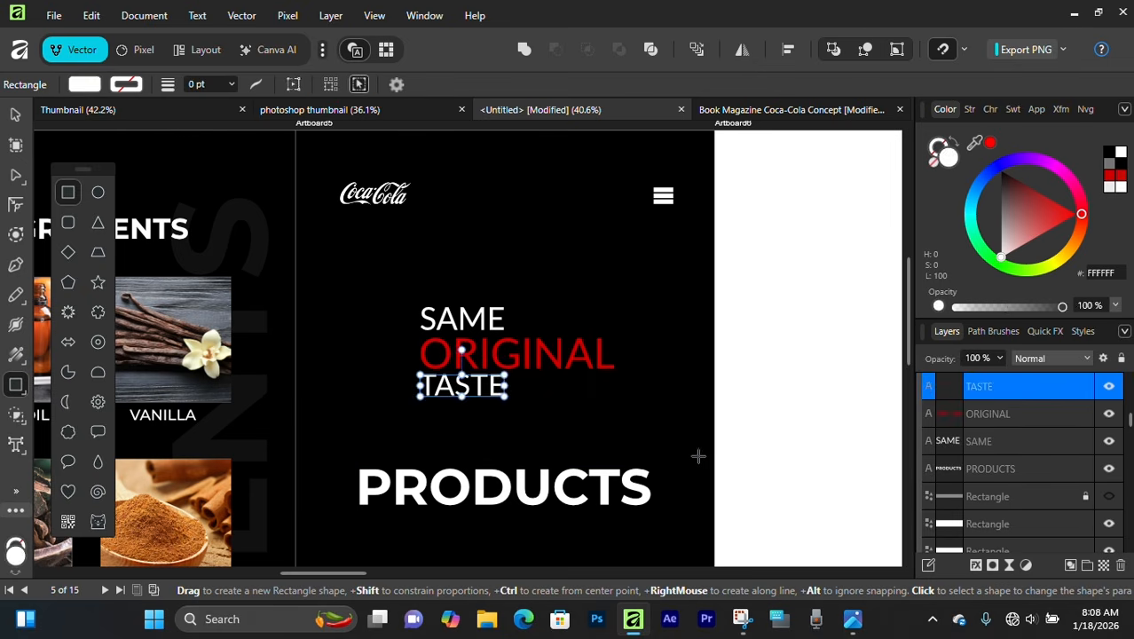
{"action": "left_click", "coordinate": [16, 115]}
{"action": "left_click", "coordinate": [352, 260]}
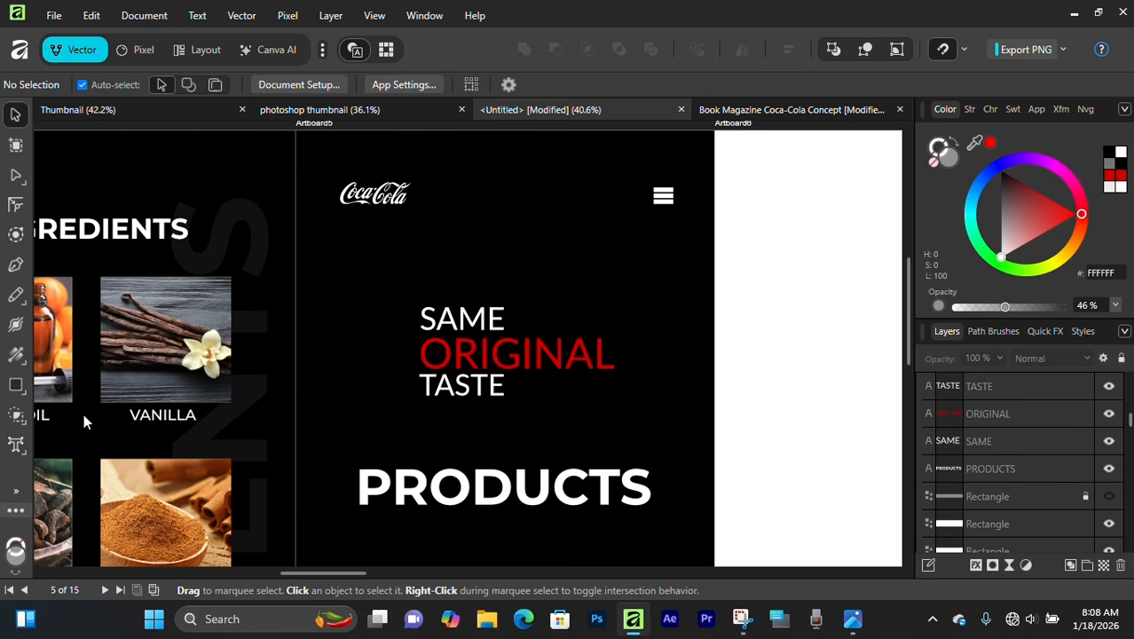
{"action": "left_click", "coordinate": [49, 13]}
{"action": "left_click", "coordinate": [118, 369]}
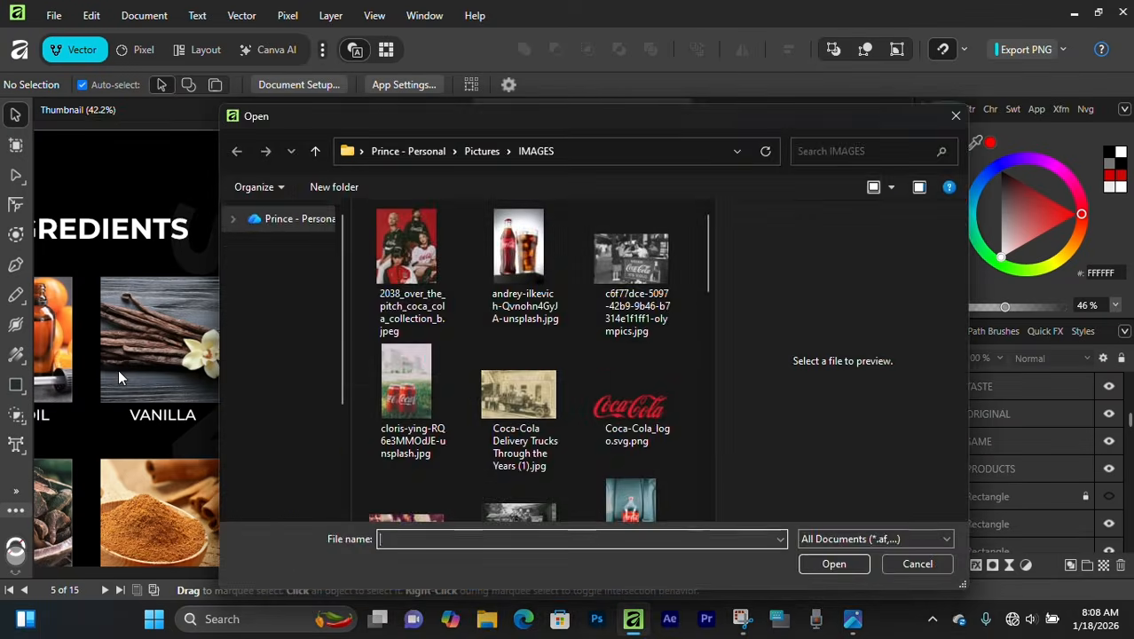
{"action": "left_click", "coordinate": [955, 115]}
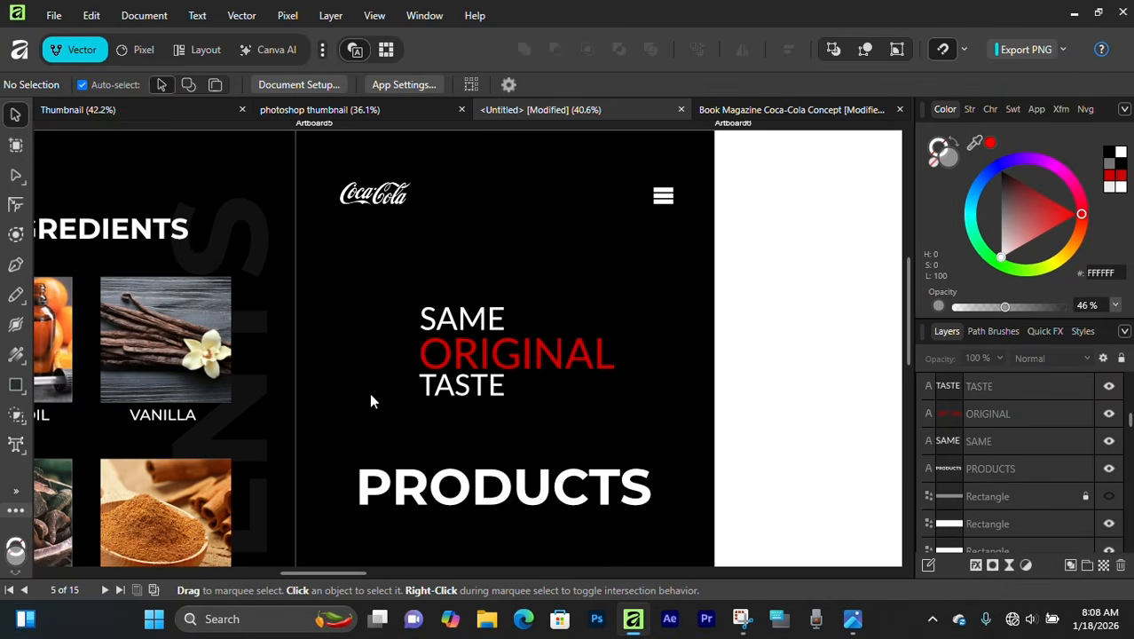
Place the image pexels-pnw-prod-9353455.jpg on Artboard5
{"action": "left_click", "coordinate": [49, 13]}
{"action": "left_click", "coordinate": [118, 369]}
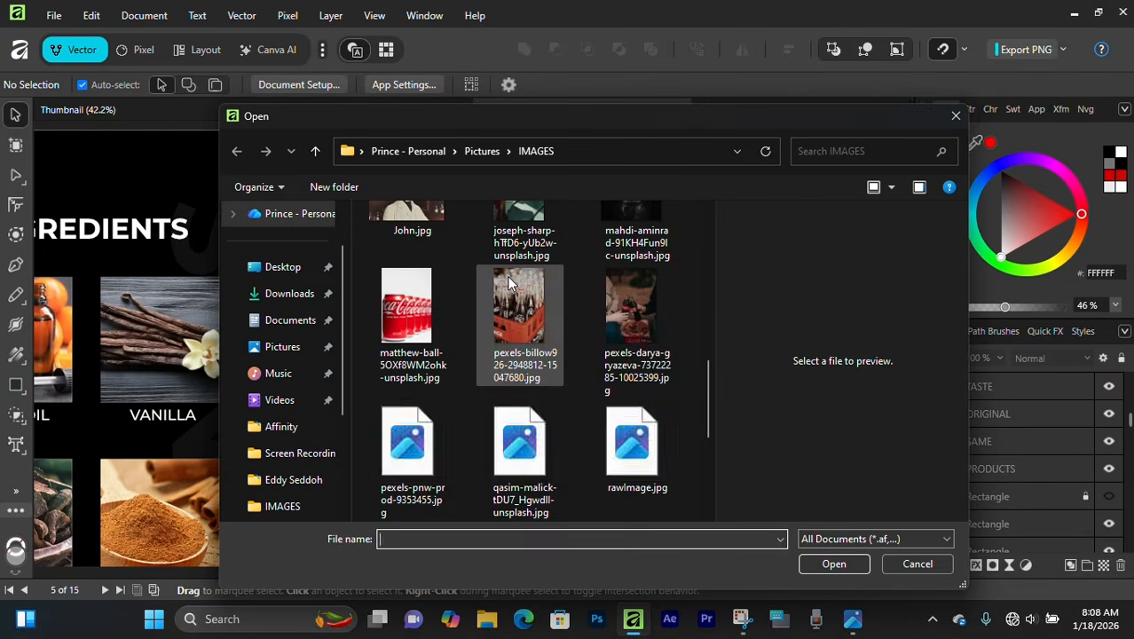
{"action": "scroll", "coordinate": [524, 284], "scroll_direction": "up", "scroll_amount": 5}
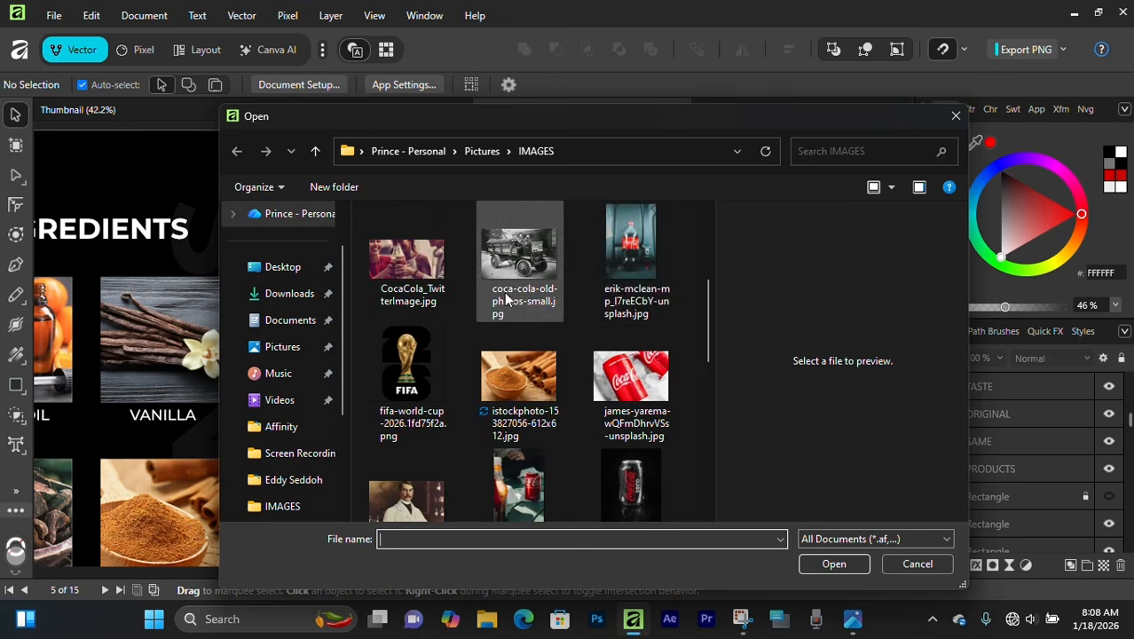
{"action": "left_click", "coordinate": [610, 260]}
{"action": "scroll", "coordinate": [610, 266], "scroll_direction": "up", "scroll_amount": 1}
{"action": "scroll", "coordinate": [604, 275], "scroll_direction": "down", "scroll_amount": 3}
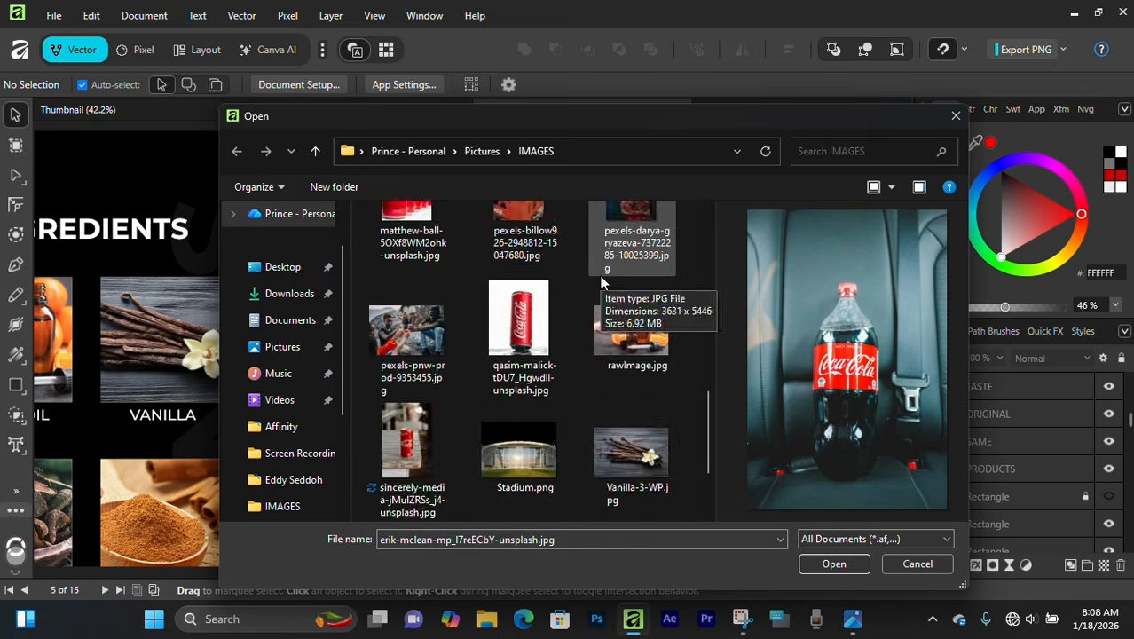
{"action": "scroll", "coordinate": [599, 276], "scroll_direction": "down", "scroll_amount": 2}
{"action": "left_click", "coordinate": [406, 446]}
{"action": "left_click", "coordinate": [835, 563]}
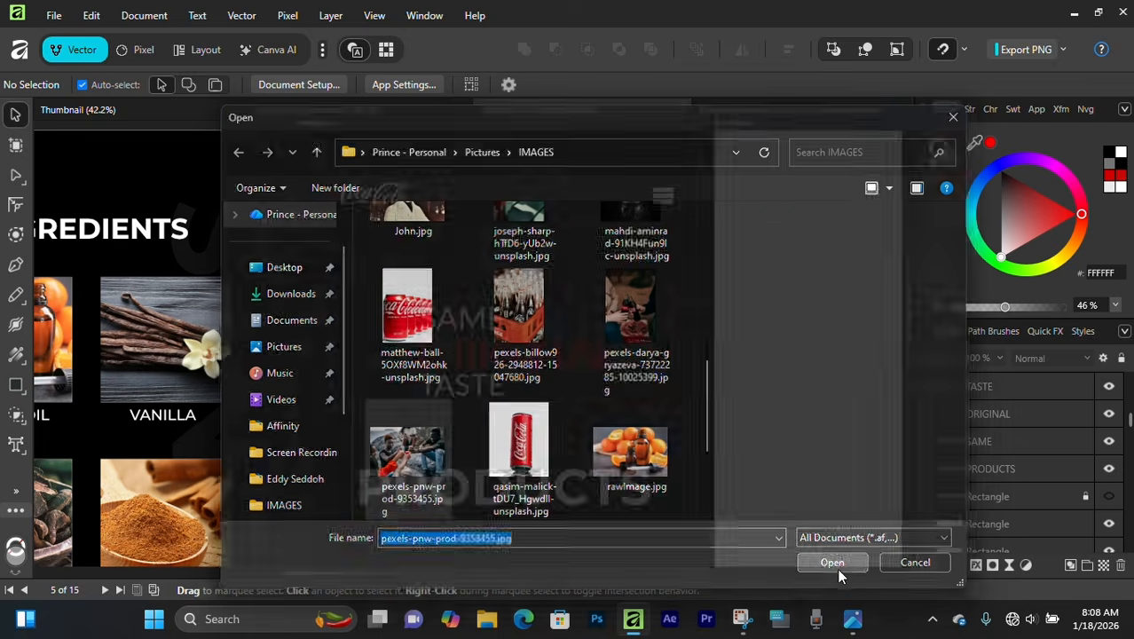
{"action": "left_click", "coordinate": [359, 272]}
Try the group photo shrunk to about the page width over Artboard5's tagline, and delete it
{"action": "scroll", "coordinate": [463, 292], "scroll_direction": "down", "scroll_amount": 4}
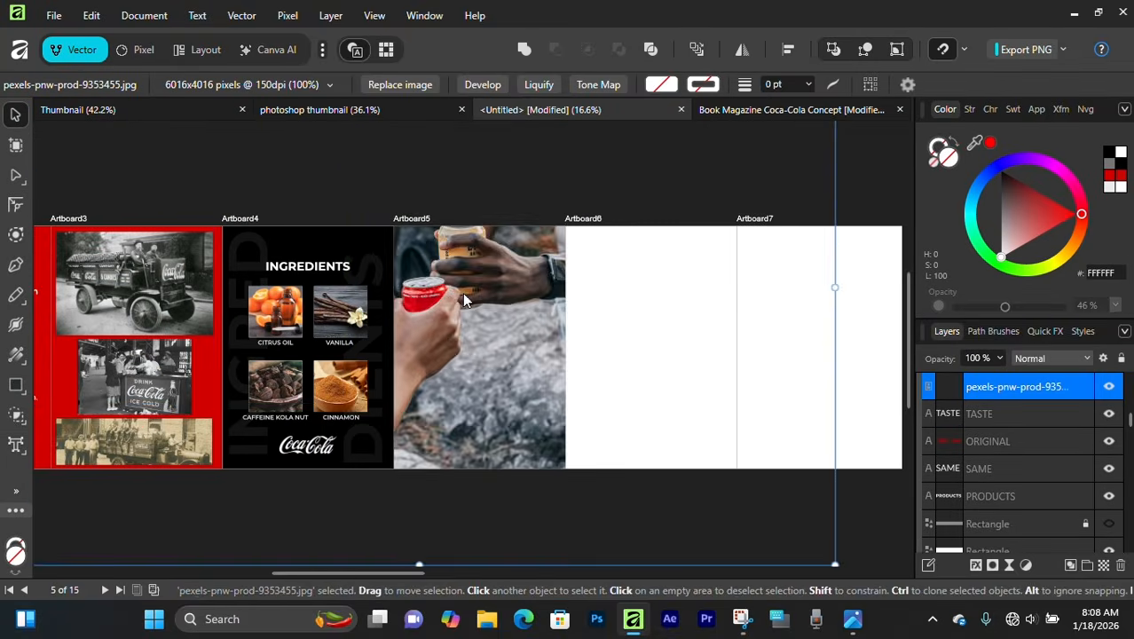
{"action": "left_click_drag", "start_coordinate": [835, 286], "coordinate": [269, 287]}
{"action": "left_click_drag", "start_coordinate": [197, 321], "coordinate": [557, 351]}
{"action": "scroll", "coordinate": [511, 331], "scroll_direction": "up", "scroll_amount": 3}
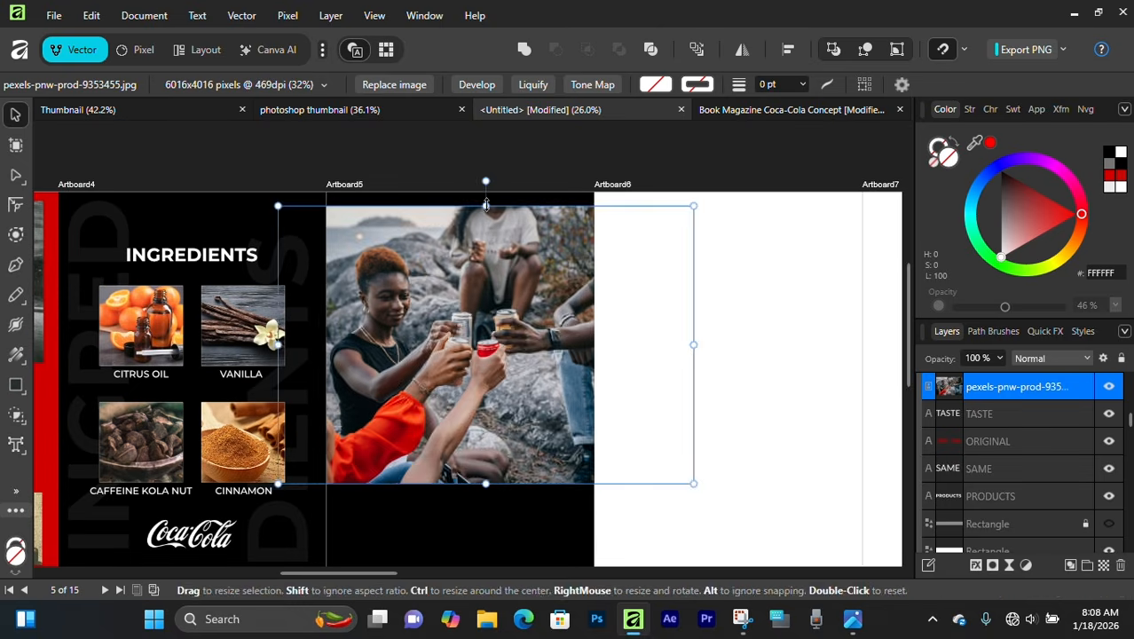
{"action": "left_click_drag", "start_coordinate": [486, 205], "coordinate": [486, 324]}
{"action": "scroll", "coordinate": [489, 456], "scroll_direction": "up", "scroll_amount": 4}
{"action": "left_click_drag", "start_coordinate": [490, 459], "coordinate": [442, 380]}
{"action": "scroll", "coordinate": [452, 389], "scroll_direction": "down", "scroll_amount": 1}
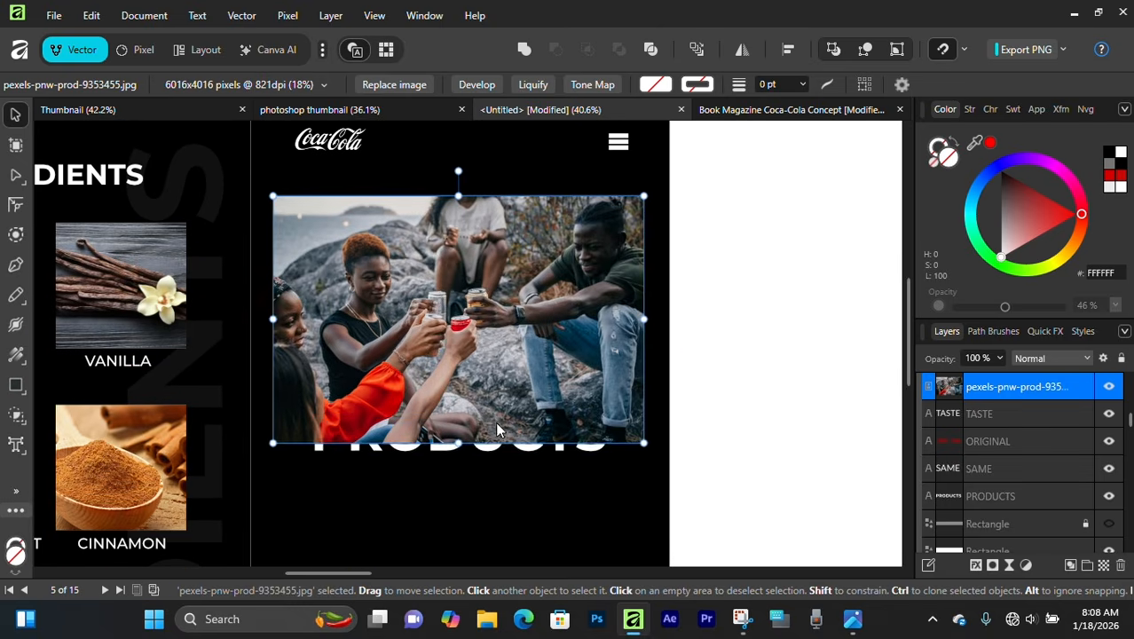
{"action": "mouse_move", "coordinate": [459, 444]}
{"action": "left_mouse_down"}
{"action": "mouse_move", "coordinate": [463, 453]}
{"action": "mouse_move", "coordinate": [474, 433]}
{"action": "left_mouse_up"}
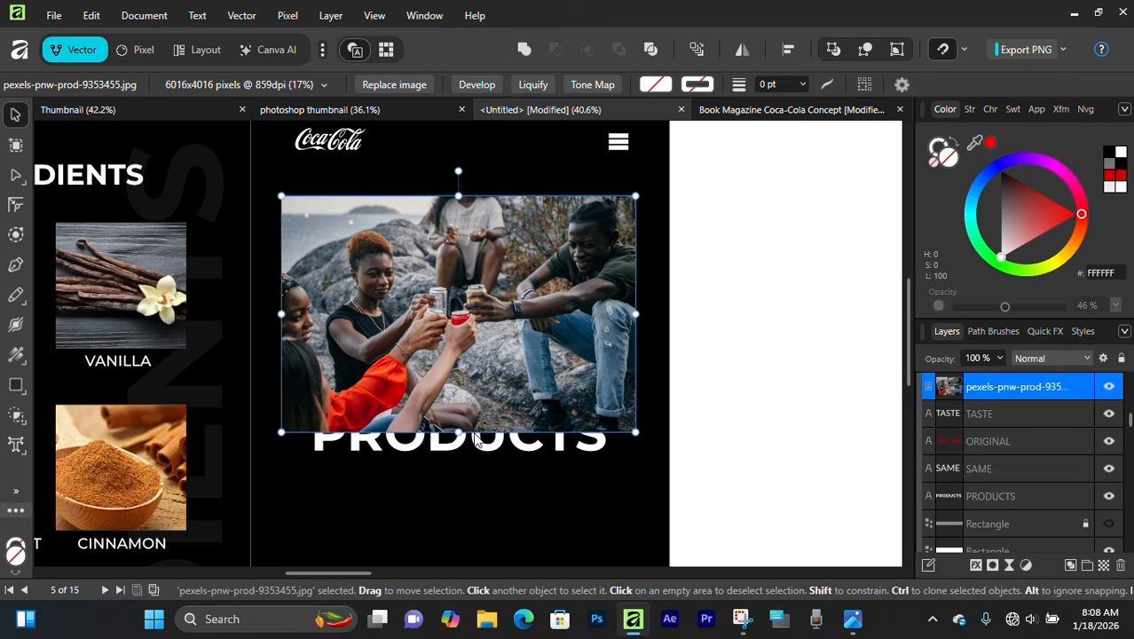
{"action": "key", "text": "Delete"}
{"action": "left_click", "coordinate": [522, 246]}
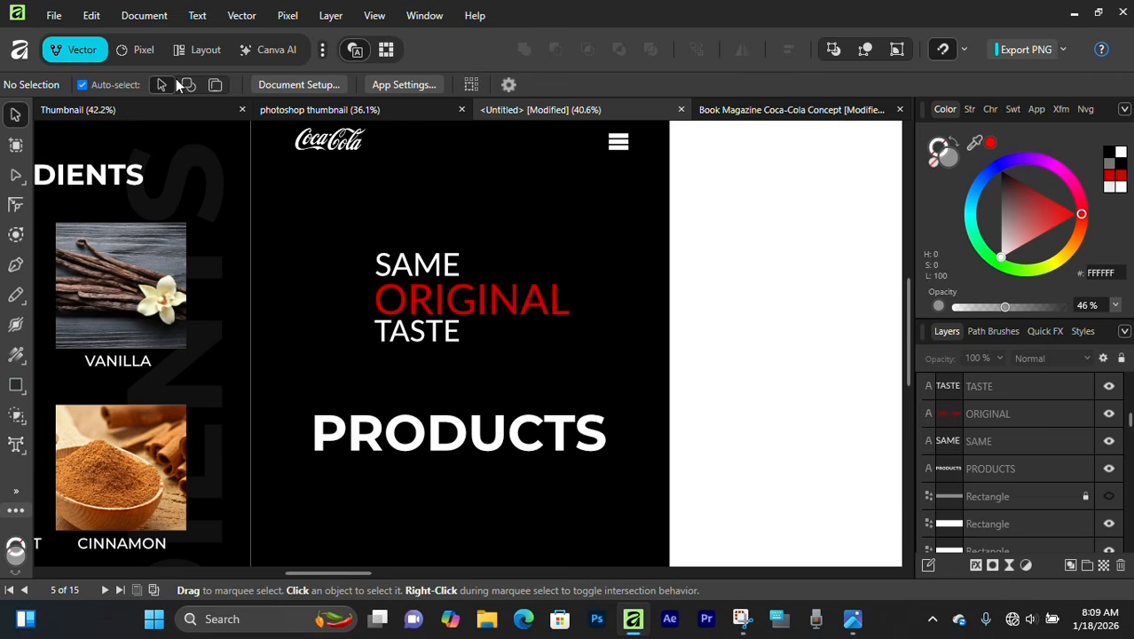
Browse the IMAGES folder for another photo for the tagline area and preview CocaCola_TwitterImage.jpg
{"action": "left_click", "coordinate": [53, 15]}
{"action": "left_click", "coordinate": [155, 366]}
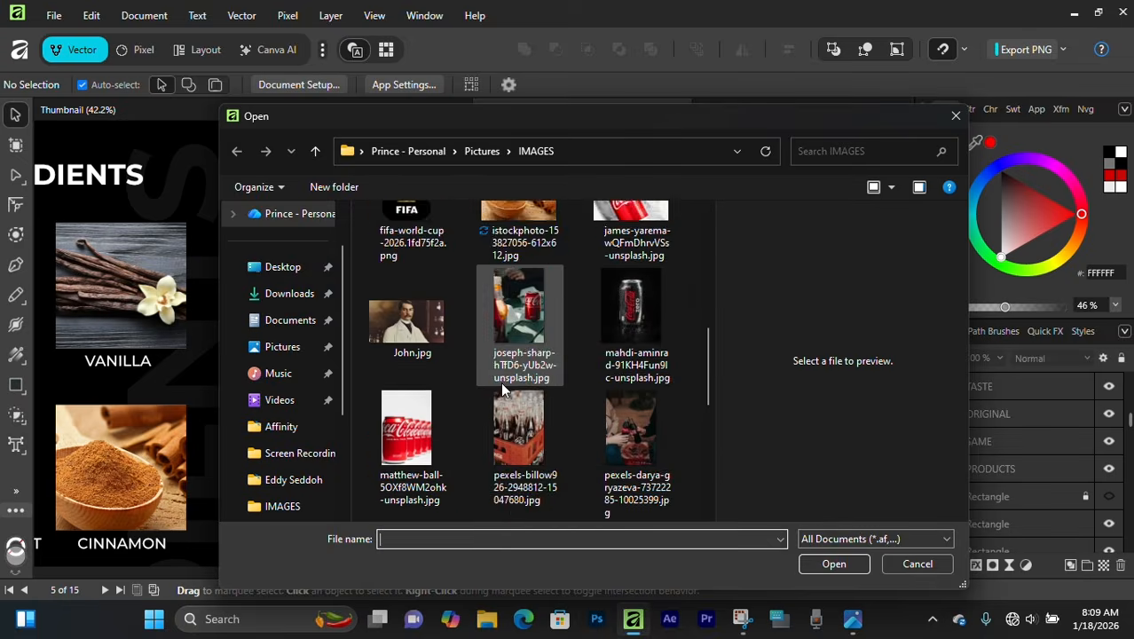
{"action": "scroll", "coordinate": [503, 389], "scroll_direction": "down", "scroll_amount": 2}
{"action": "scroll", "coordinate": [626, 321], "scroll_direction": "up", "scroll_amount": 6}
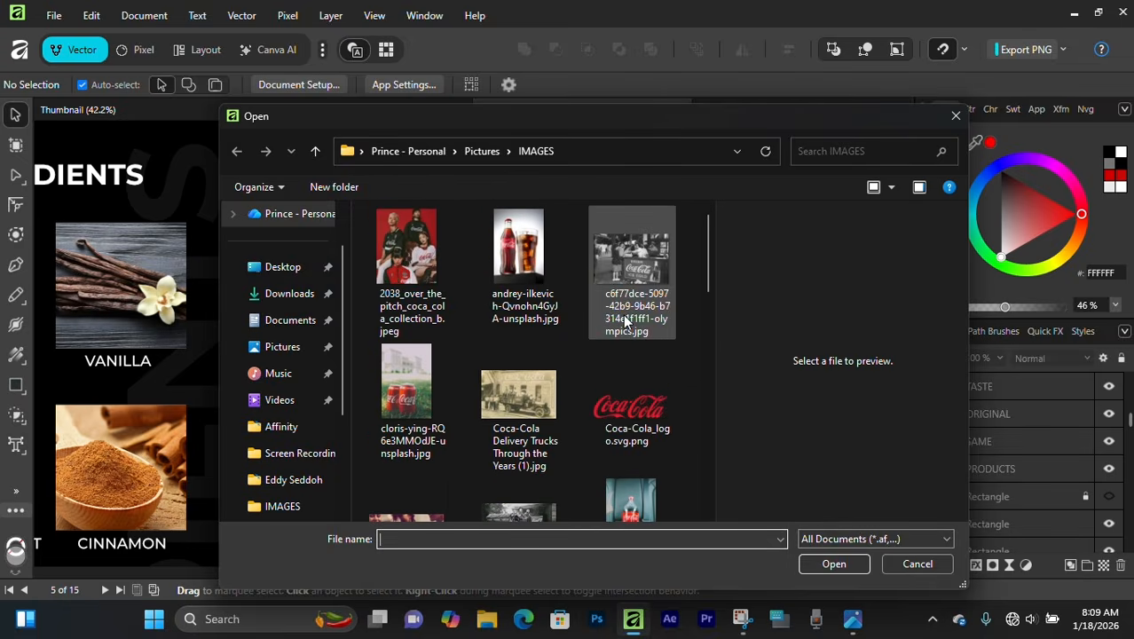
{"action": "scroll", "coordinate": [519, 413], "scroll_direction": "down", "scroll_amount": 5}
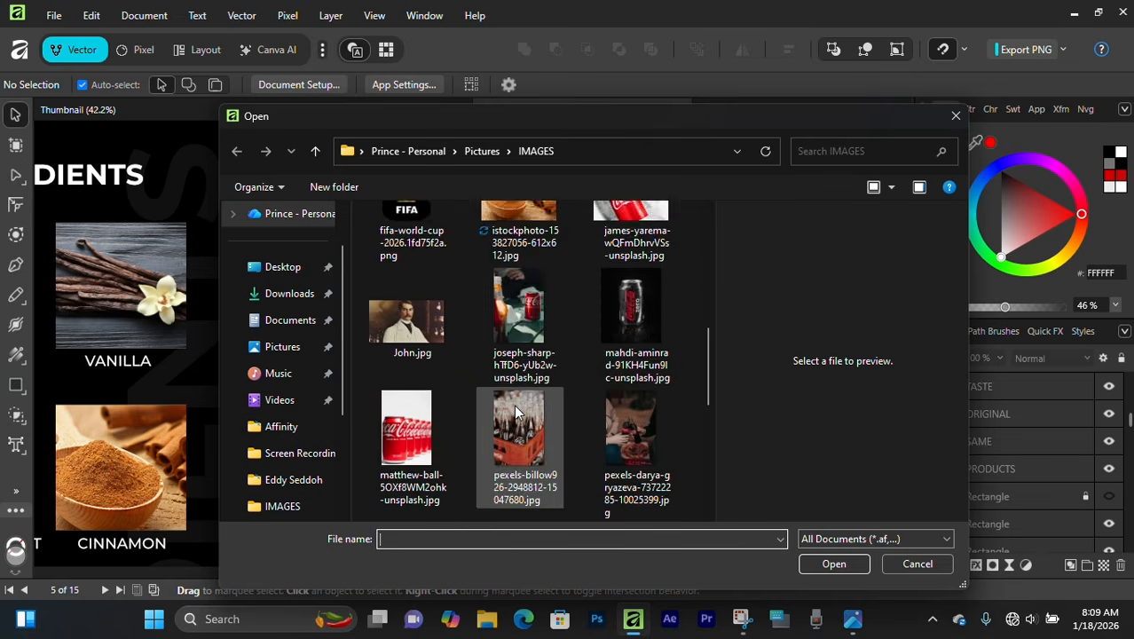
{"action": "scroll", "coordinate": [517, 413], "scroll_direction": "down", "scroll_amount": 4}
{"action": "scroll", "coordinate": [507, 389], "scroll_direction": "up", "scroll_amount": 3}
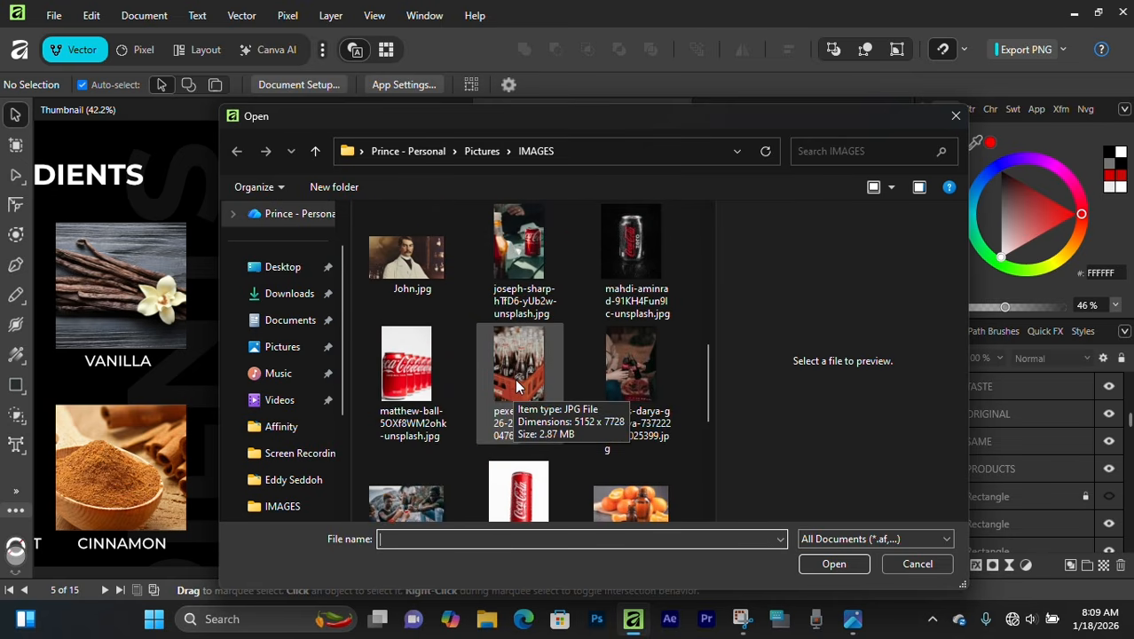
{"action": "scroll", "coordinate": [519, 367], "scroll_direction": "up", "scroll_amount": 3}
{"action": "left_click", "coordinate": [409, 257]}
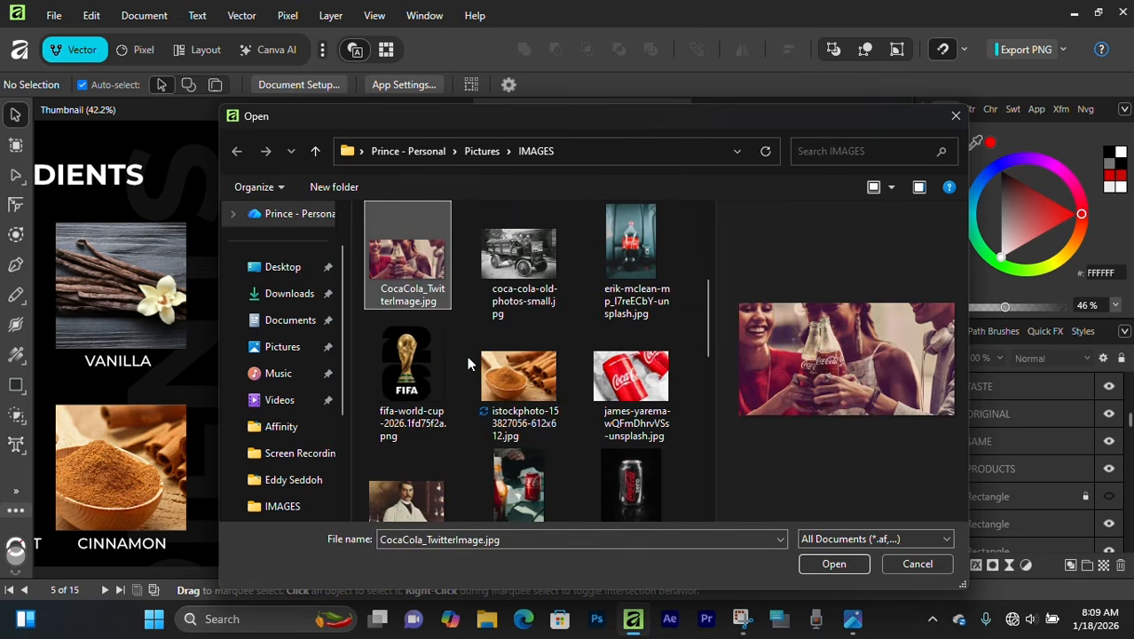
{"action": "left_click", "coordinate": [955, 120]}
Place the image CocaCola_TwitterImage.jpg over the tagline on Artboard5
{"action": "left_click", "coordinate": [53, 15]}
{"action": "left_click", "coordinate": [67, 370]}
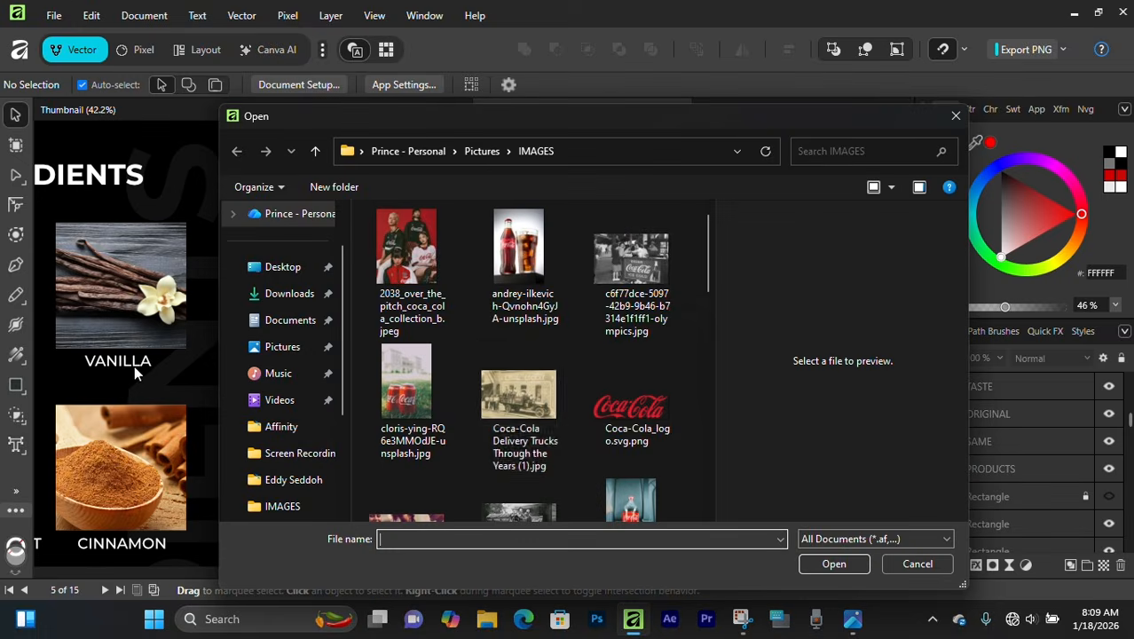
{"action": "scroll", "coordinate": [563, 387], "scroll_direction": "down", "scroll_amount": 2}
{"action": "left_click", "coordinate": [410, 337]}
{"action": "left_click", "coordinate": [834, 565]}
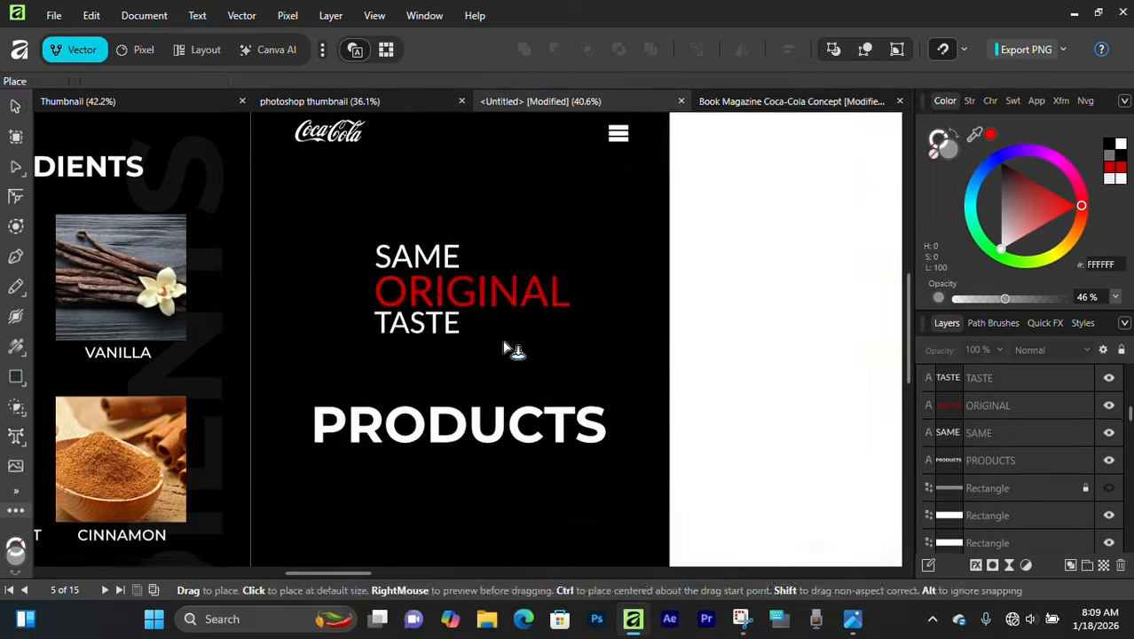
{"action": "left_click", "coordinate": [417, 283]}
Resize the placed photo to slightly less than the page width and centre it horizontally over the tagline
{"action": "left_click_drag", "start_coordinate": [618, 396], "coordinate": [668, 422]}
{"action": "left_click_drag", "start_coordinate": [214, 301], "coordinate": [266, 318]}
{"action": "left_click_drag", "start_coordinate": [672, 304], "coordinate": [652, 296]}
{"action": "left_click_drag", "start_coordinate": [516, 297], "coordinate": [521, 294]}
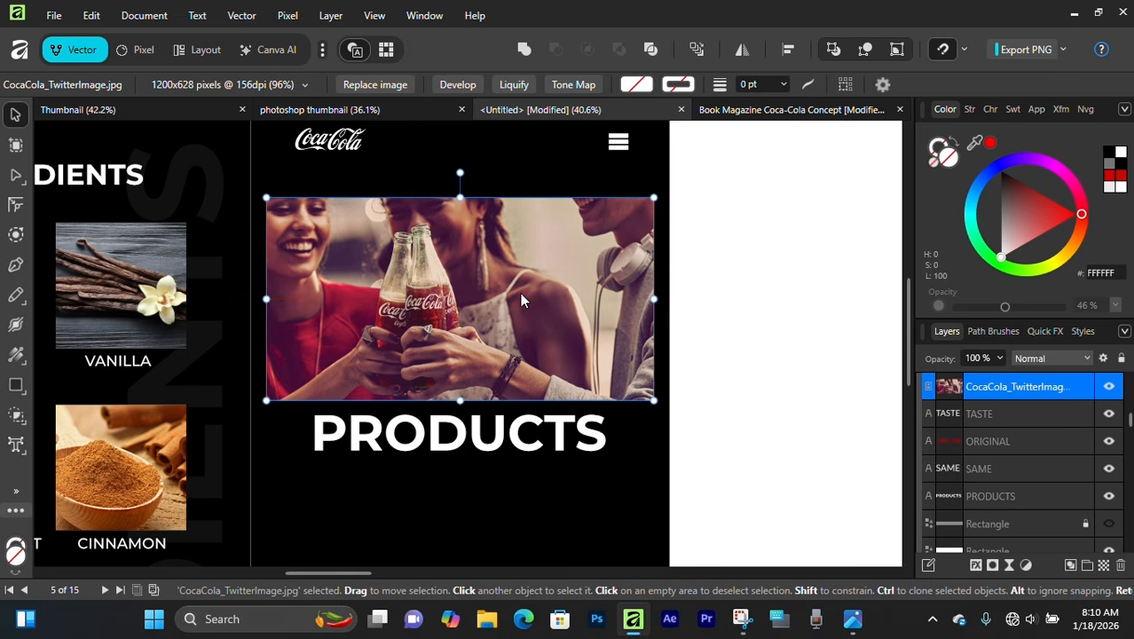
{"action": "left_click", "coordinate": [788, 49]}
{"action": "left_click", "coordinate": [752, 321]}
Move the photo behind the SAME ORIGINAL TASTE text and lower its opacity to 18%
{"action": "left_click_drag", "start_coordinate": [1032, 400], "coordinate": [988, 414]}
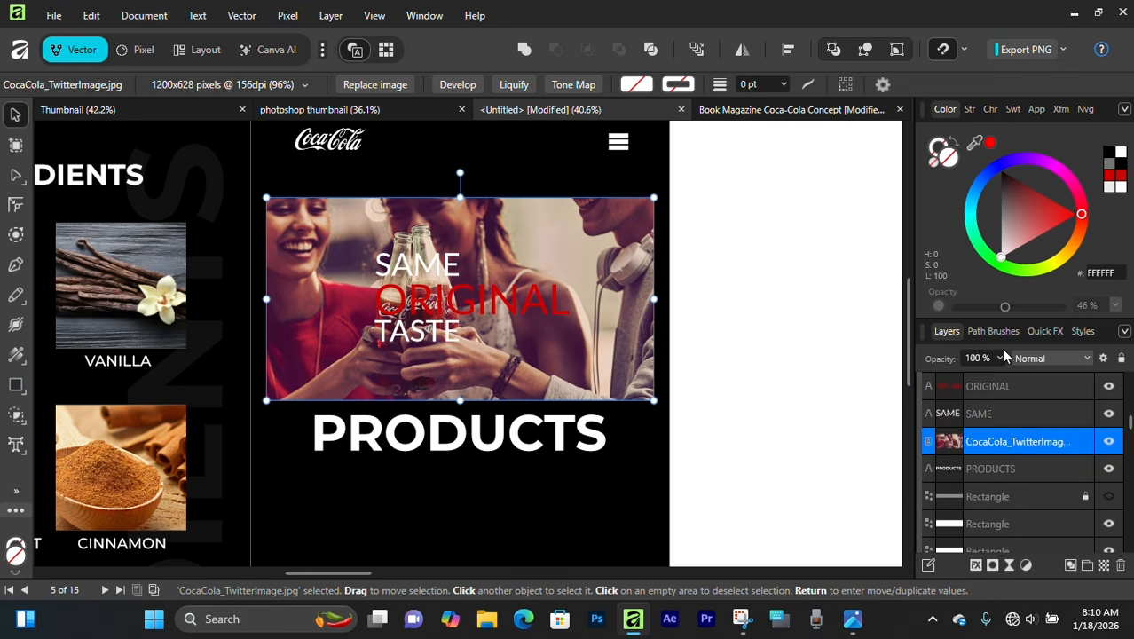
{"action": "left_click_drag", "start_coordinate": [999, 365], "coordinate": [903, 379]}
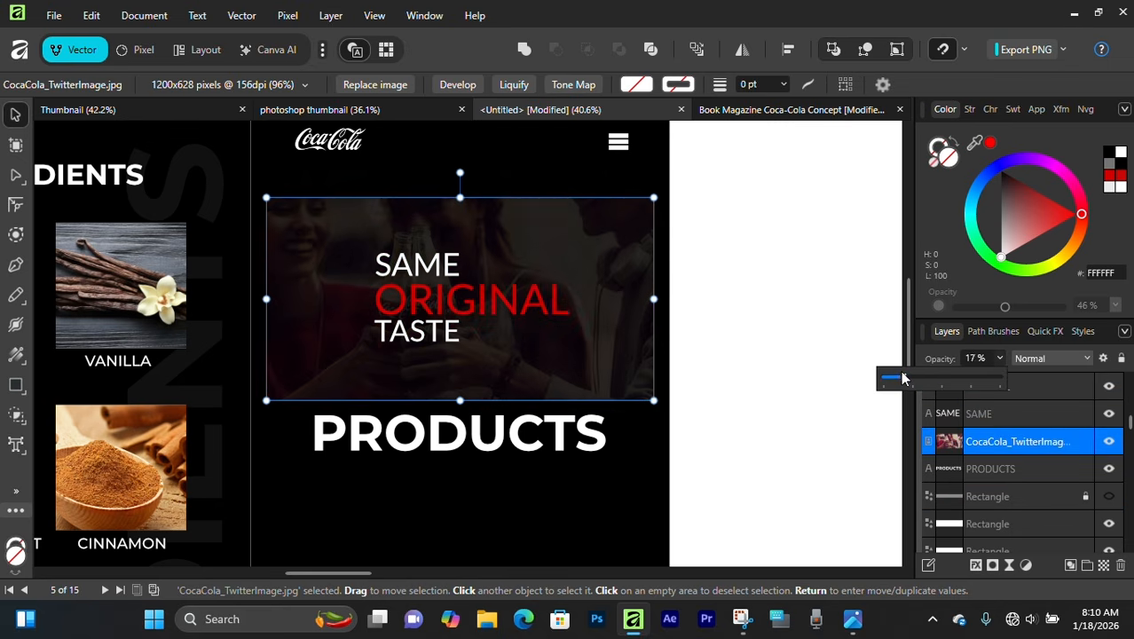
{"action": "left_click", "coordinate": [577, 501]}
Duplicate the PRODUCTS heading directly below the original and change the copy's text to OUR
{"action": "scroll", "coordinate": [578, 502], "scroll_direction": "down", "scroll_amount": 4}
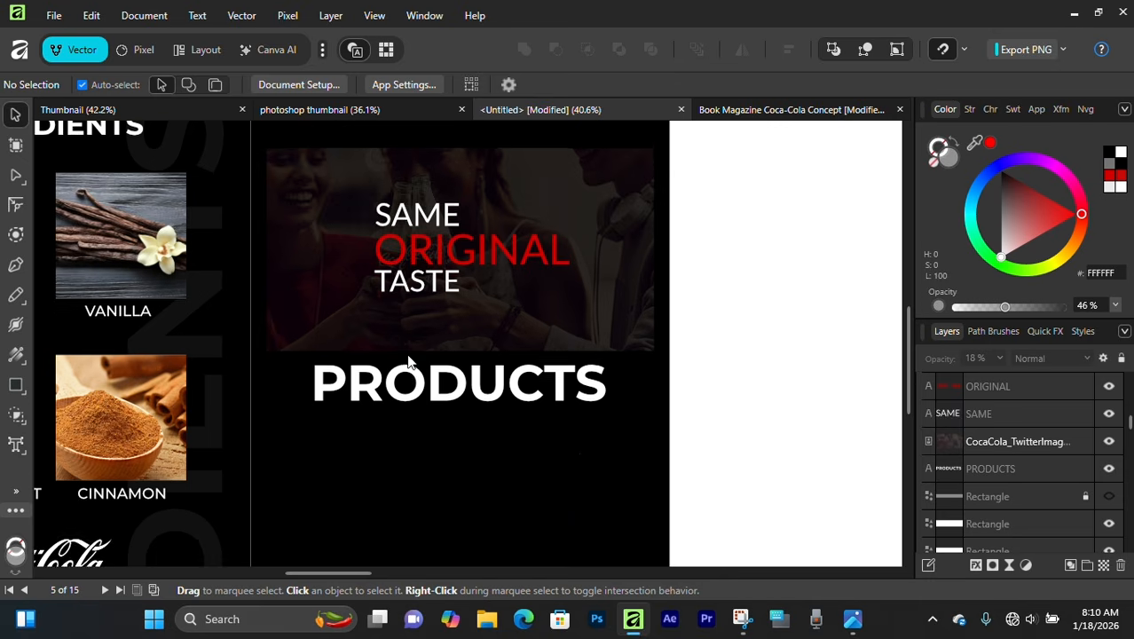
{"action": "left_click", "coordinate": [486, 263]}
{"action": "left_click_drag", "start_coordinate": [485, 263], "coordinate": [473, 361]}
{"action": "double_click", "coordinate": [472, 355]}
{"action": "type", "text": "OUR"}
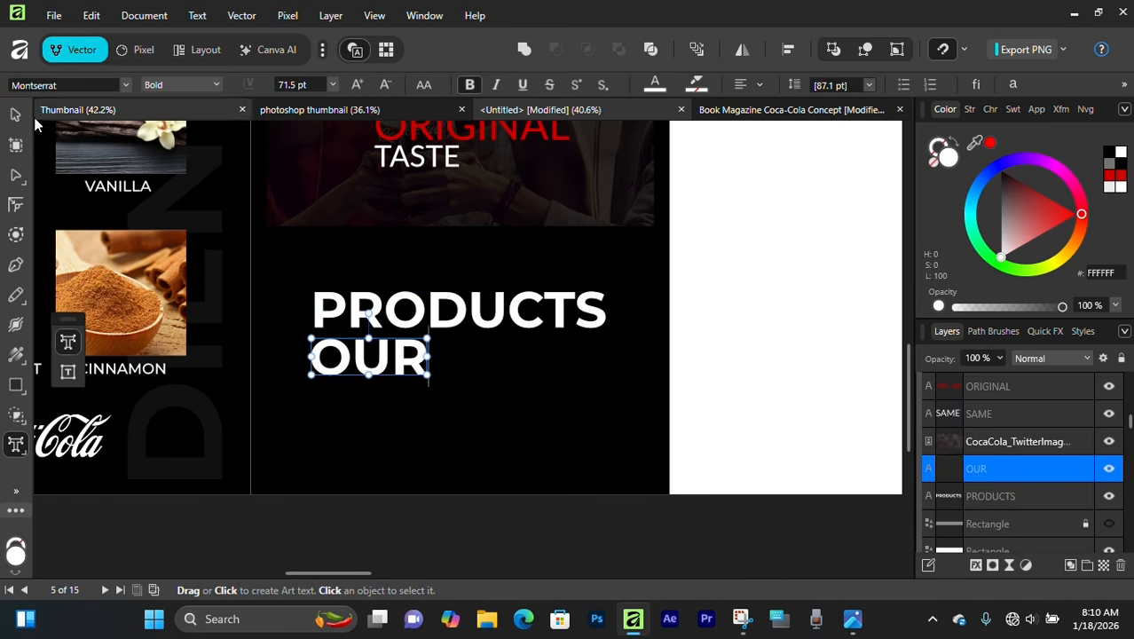
Move OUR centrally above PRODUCTS and shift PRODUCTS slightly down to leave a gap between the two words
{"action": "left_click", "coordinate": [14, 117]}
{"action": "left_click_drag", "start_coordinate": [368, 357], "coordinate": [456, 272]}
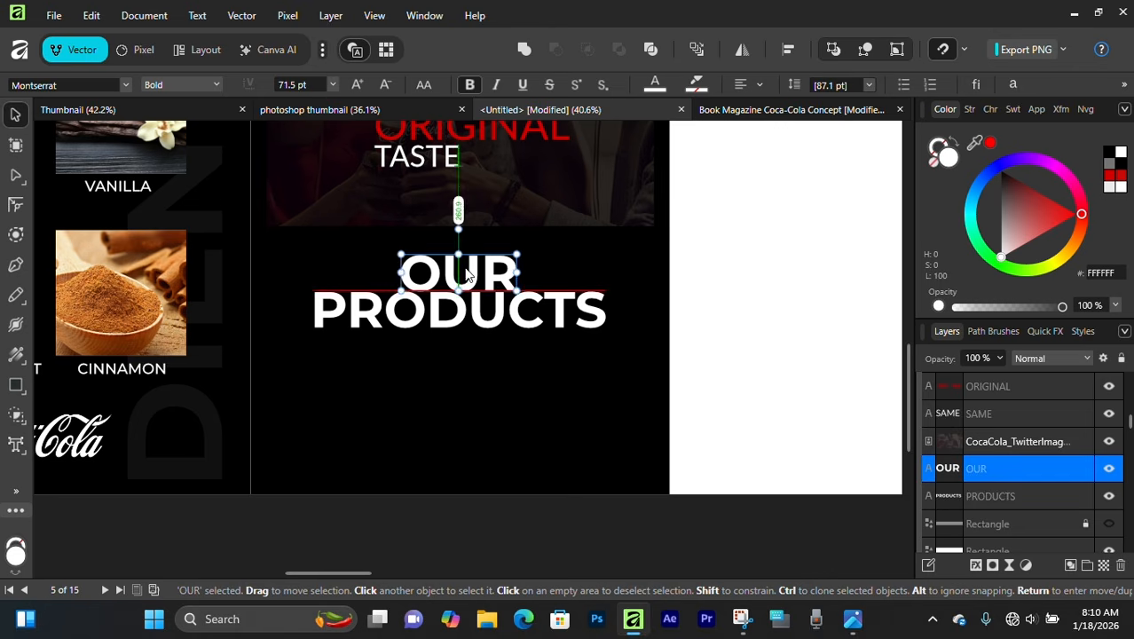
{"action": "left_click", "coordinate": [458, 317]}
{"action": "left_click_drag", "start_coordinate": [458, 318], "coordinate": [459, 329]}
Centre both OUR and PRODUCTS horizontally on the artboard
{"action": "left_click", "coordinate": [503, 285]}
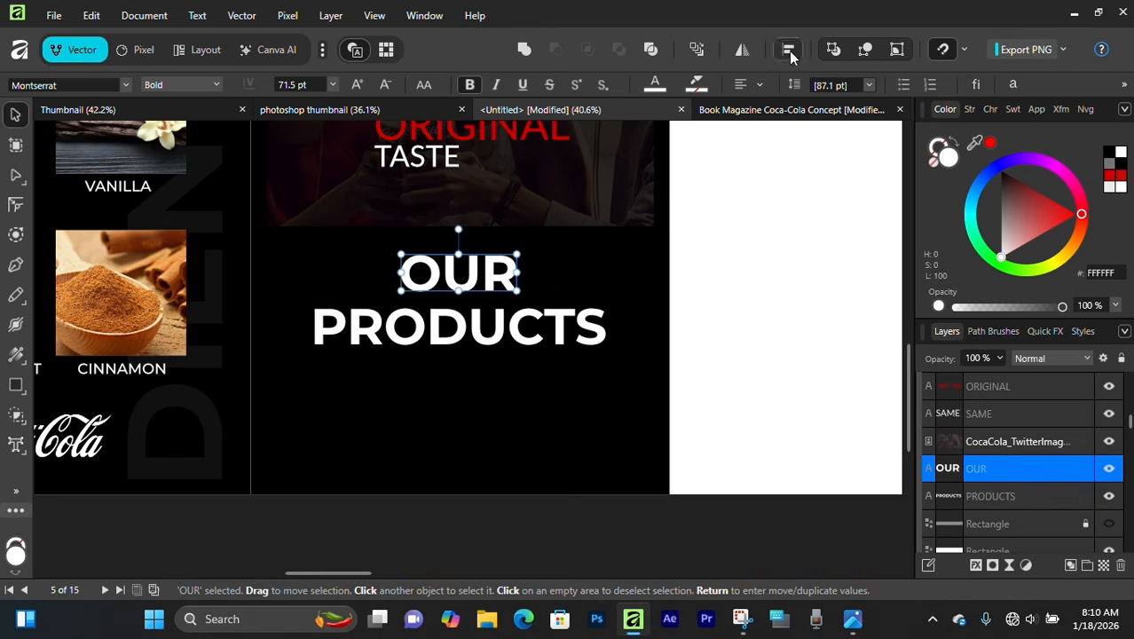
{"action": "left_click", "coordinate": [788, 52]}
{"action": "left_click", "coordinate": [847, 103]}
{"action": "left_click", "coordinate": [774, 319]}
{"action": "left_click", "coordinate": [519, 334]}
{"action": "left_click", "coordinate": [788, 52]}
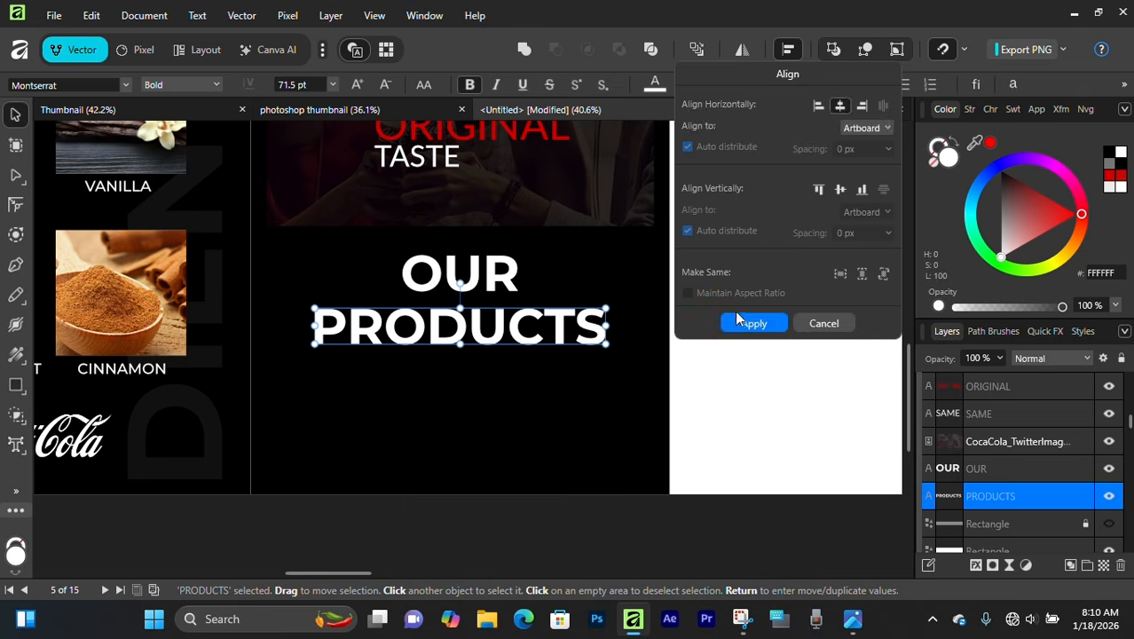
{"action": "left_click", "coordinate": [754, 321]}
Select OUR and PRODUCTS together and nudge them down, further away from the tagline photo
{"action": "left_click", "coordinate": [466, 387]}
{"action": "scroll", "coordinate": [466, 388], "scroll_direction": "up", "scroll_amount": 2}
{"action": "left_click_drag", "start_coordinate": [308, 302], "coordinate": [550, 410]}
{"action": "key", "text": "shift+Down"}
{"action": "key", "text": "shift+Down"}
{"action": "key", "text": "shift+Down"}
{"action": "key", "text": "shift+Down"}
{"action": "key", "text": "shift+Down"}
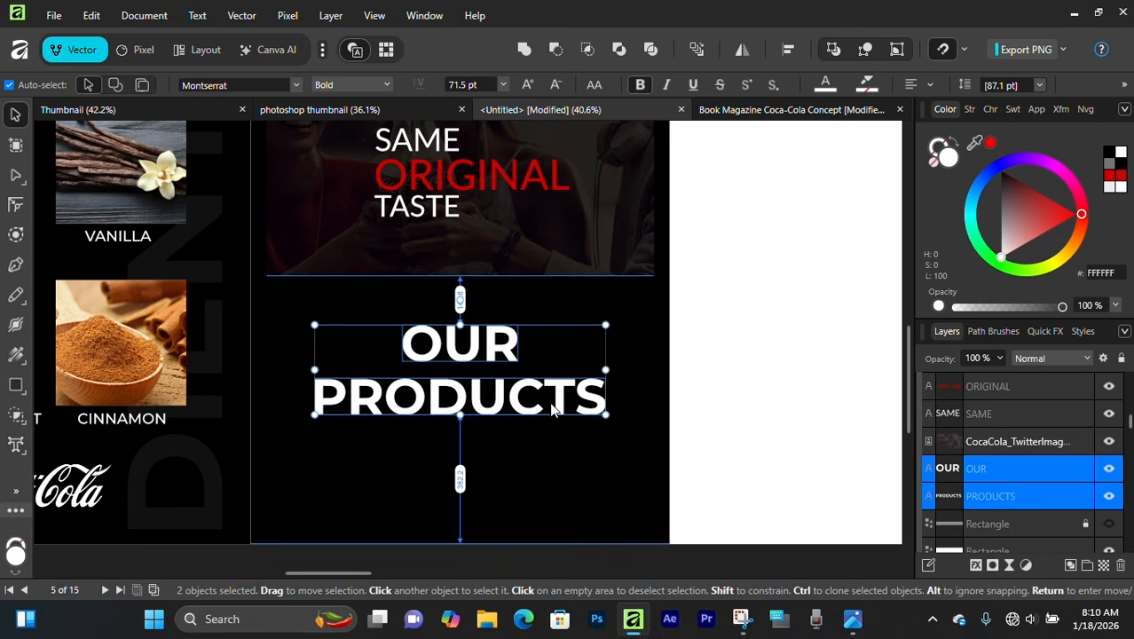
{"action": "scroll", "coordinate": [548, 404], "scroll_direction": "down", "scroll_amount": 3}
{"action": "scroll", "coordinate": [505, 205], "scroll_direction": "up", "scroll_amount": 3}
{"action": "left_click", "coordinate": [505, 205]}
Look through the Downloads and Pictures folders and the D: drive for another image to place
{"action": "scroll", "coordinate": [503, 201], "scroll_direction": "up", "scroll_amount": 3}
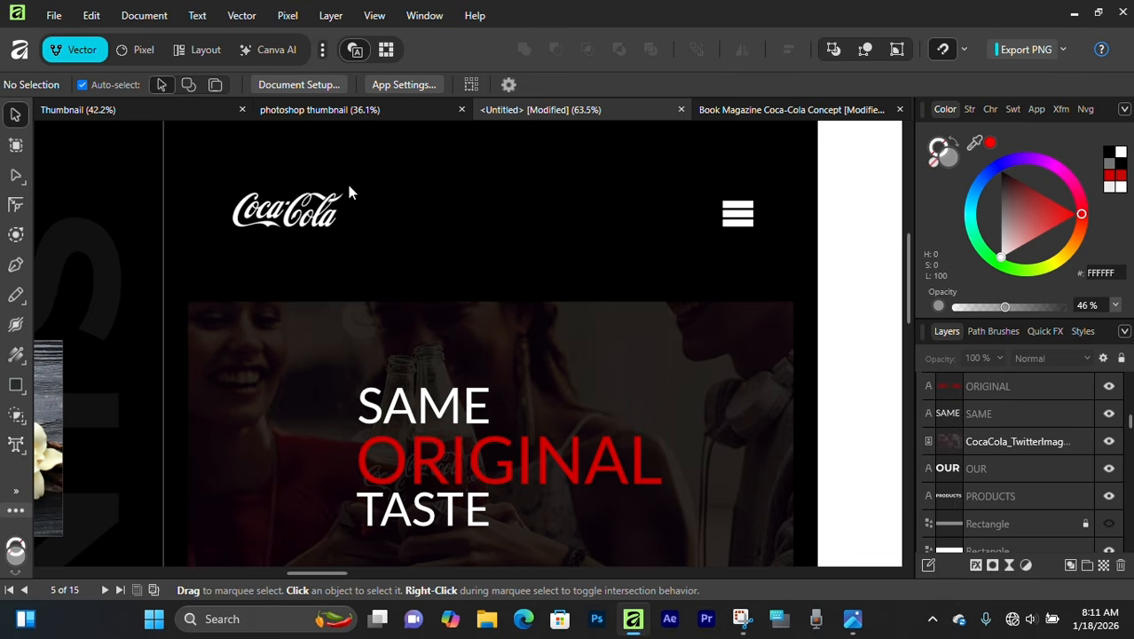
{"action": "left_click", "coordinate": [53, 15]}
{"action": "left_click", "coordinate": [76, 368]}
{"action": "left_click", "coordinate": [289, 293]}
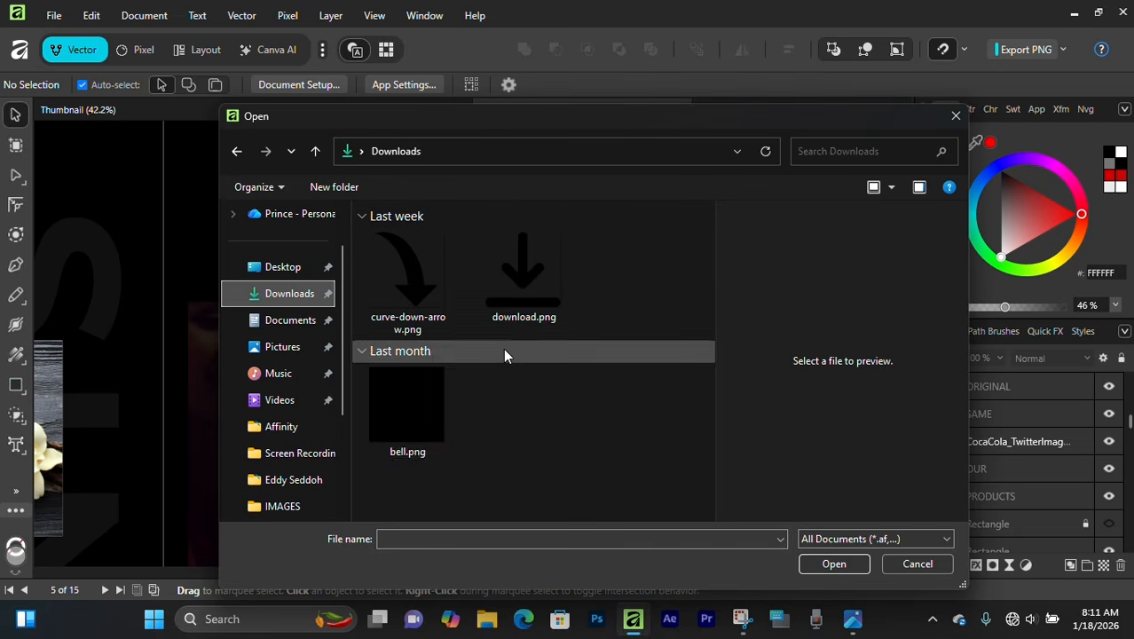
{"action": "left_click", "coordinate": [283, 347]}
{"action": "scroll", "coordinate": [478, 381], "scroll_direction": "down", "scroll_amount": 5}
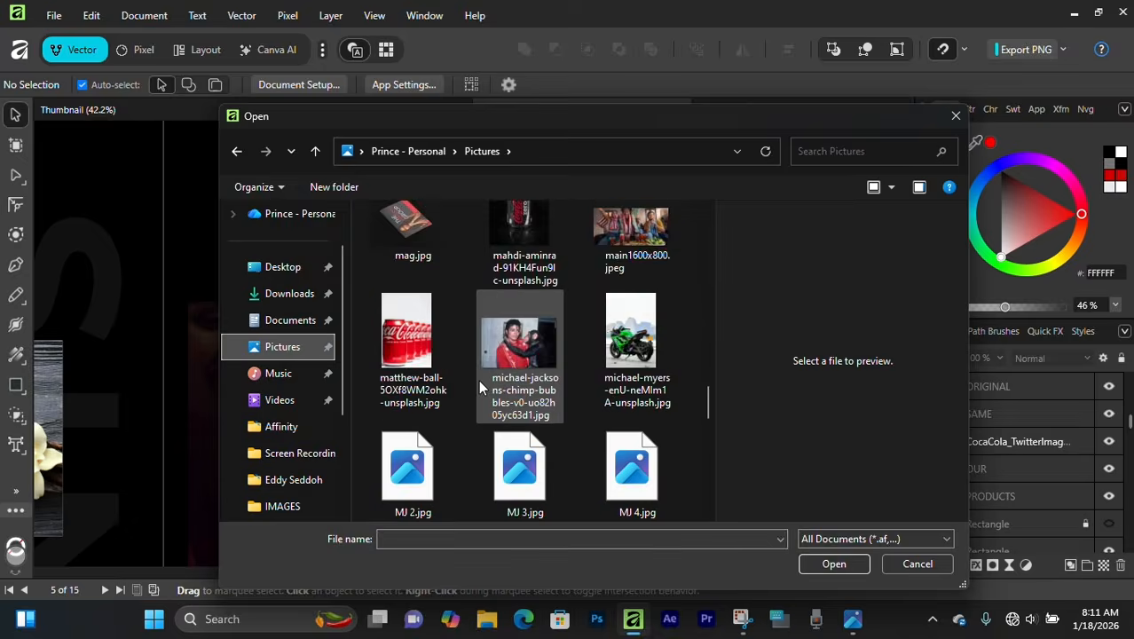
{"action": "scroll", "coordinate": [478, 381], "scroll_direction": "down", "scroll_amount": 3}
{"action": "scroll", "coordinate": [284, 381], "scroll_direction": "down", "scroll_amount": 3}
{"action": "left_click", "coordinate": [296, 454]}
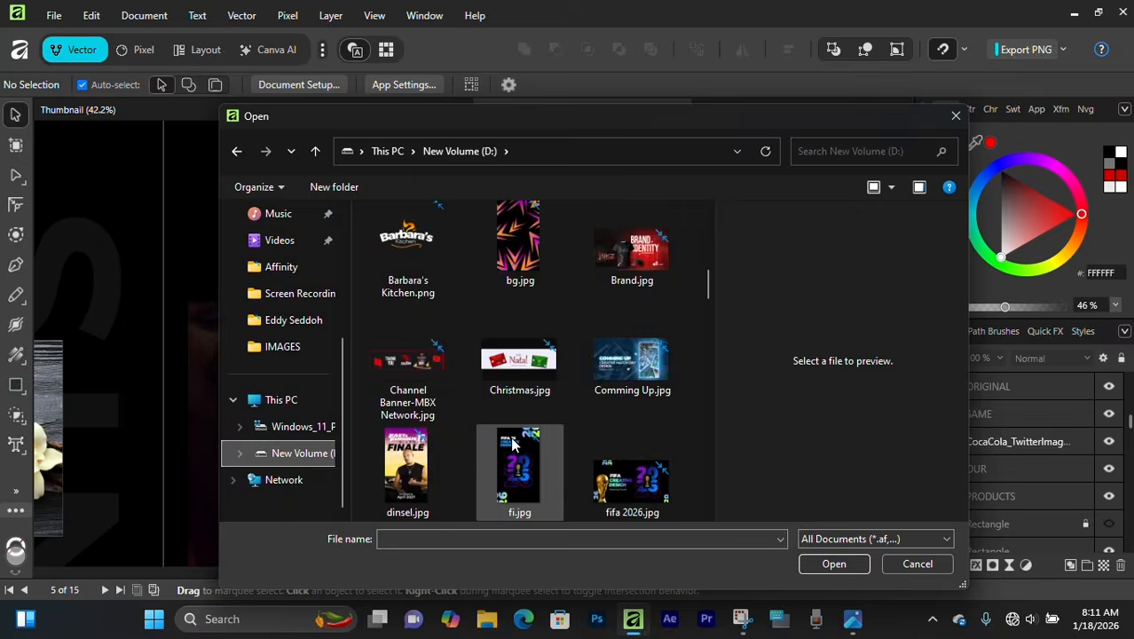
{"action": "scroll", "coordinate": [511, 443], "scroll_direction": "down", "scroll_amount": 15}
{"action": "scroll", "coordinate": [497, 390], "scroll_direction": "up", "scroll_amount": 8}
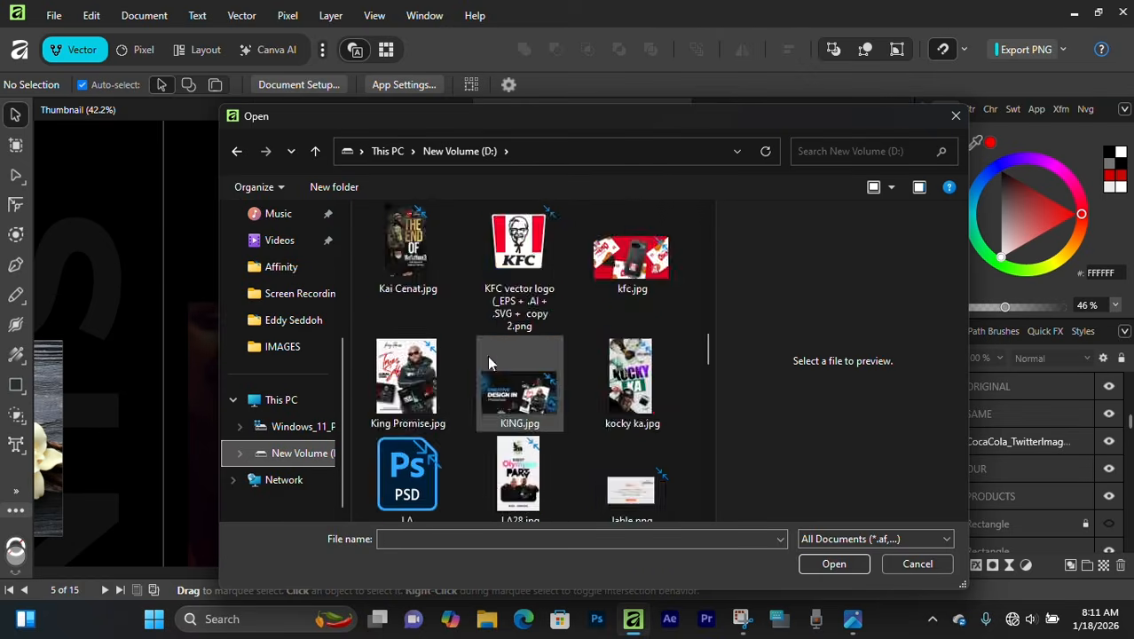
{"action": "scroll", "coordinate": [487, 372], "scroll_direction": "up", "scroll_amount": 10}
{"action": "scroll", "coordinate": [461, 402], "scroll_direction": "down", "scroll_amount": 1}
Look through the Affinity folder and its Images and PNG subfolders for an image, and close the file browser
{"action": "left_click", "coordinate": [281, 266]}
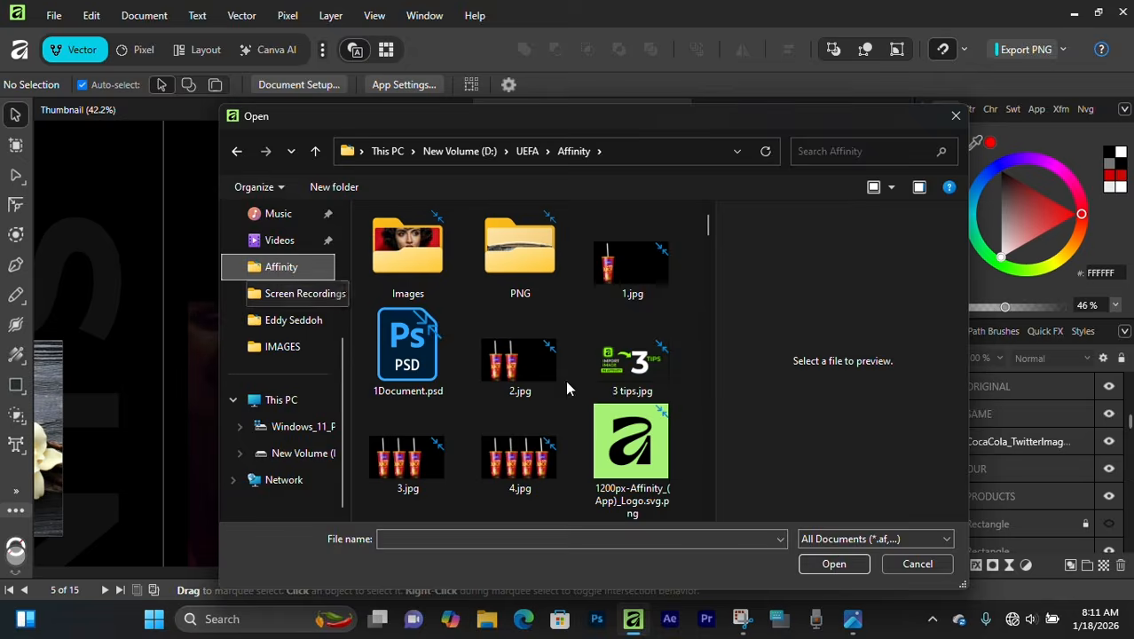
{"action": "scroll", "coordinate": [588, 382], "scroll_direction": "down", "scroll_amount": 20}
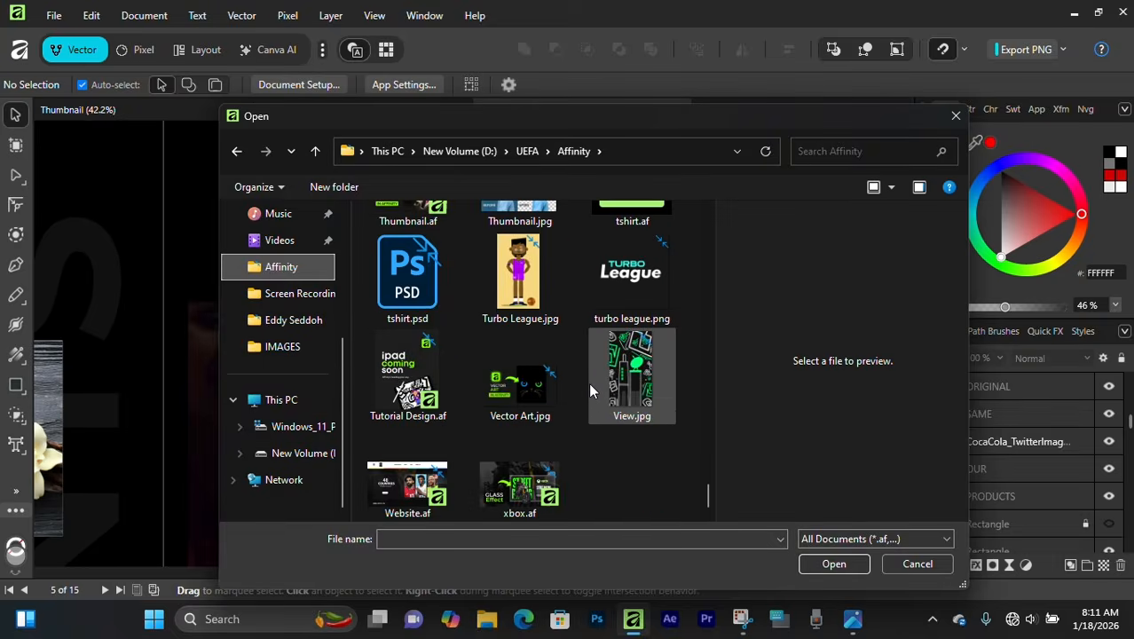
{"action": "scroll", "coordinate": [585, 379], "scroll_direction": "up", "scroll_amount": 15}
{"action": "double_click", "coordinate": [395, 244]}
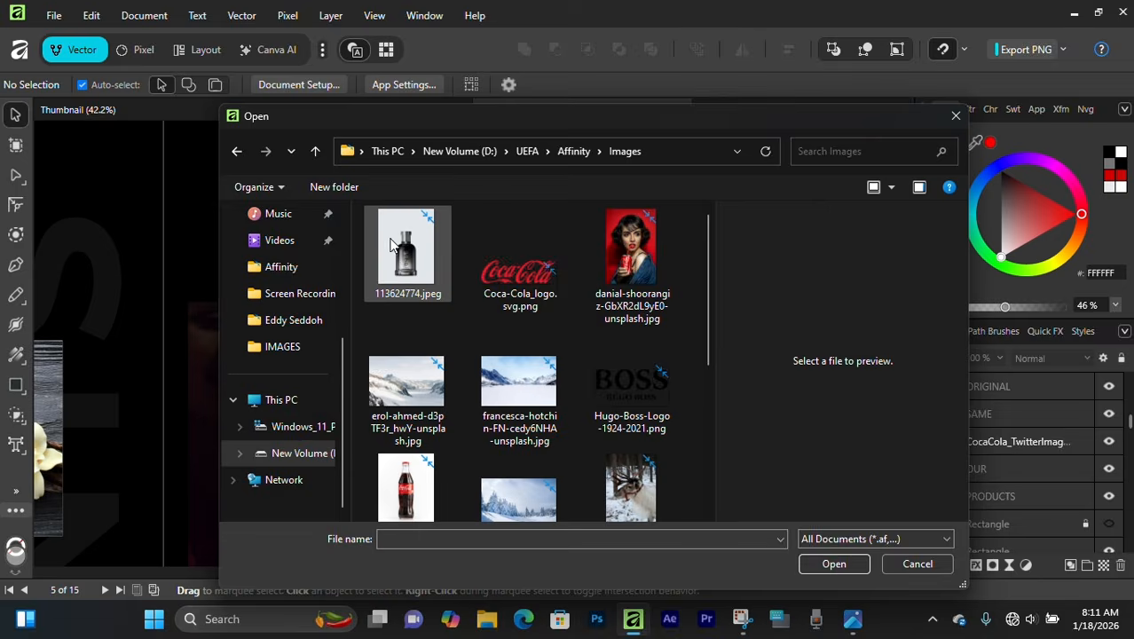
{"action": "key", "text": "alt+Left"}
{"action": "double_click", "coordinate": [520, 246]}
{"action": "key", "text": "alt+Left"}
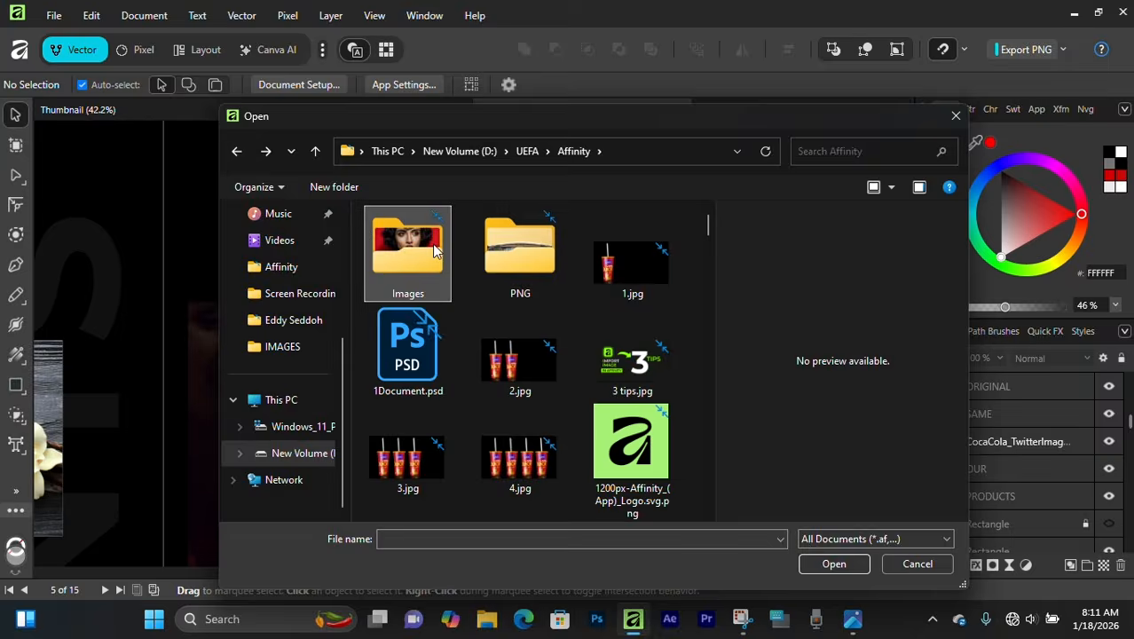
{"action": "double_click", "coordinate": [433, 251]}
{"action": "left_click", "coordinate": [239, 151]}
{"action": "left_click", "coordinate": [955, 116]}
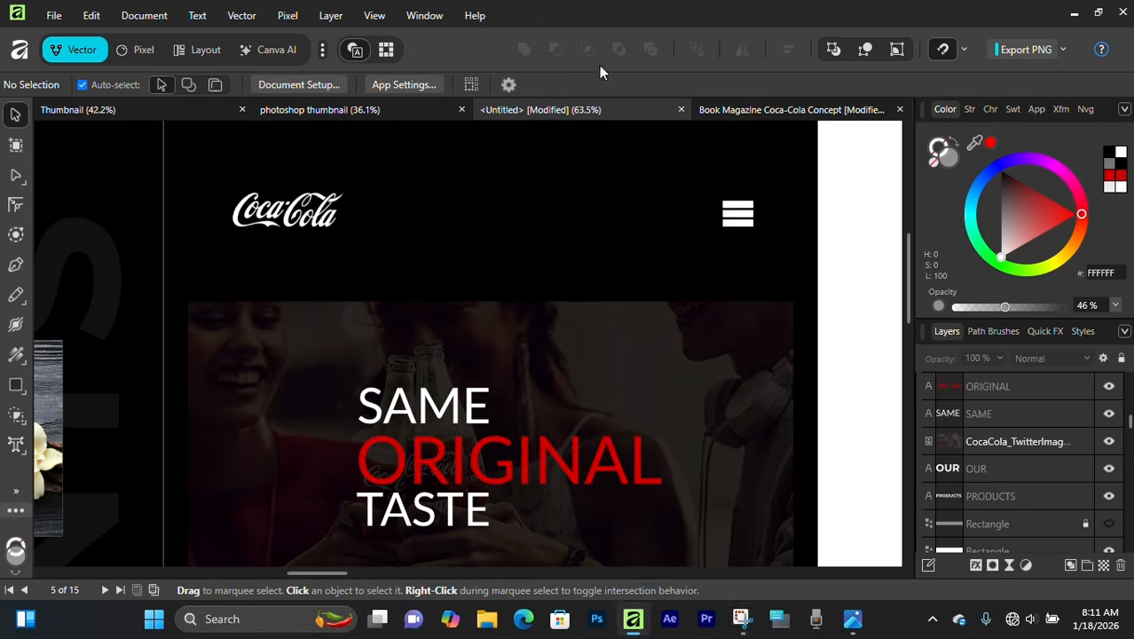
Move the OUR PRODUCTS heading slightly lower beneath the tagline photo on Artboard5
{"action": "scroll", "coordinate": [532, 222], "scroll_direction": "down", "scroll_amount": 1}
{"action": "scroll", "coordinate": [542, 290], "scroll_direction": "down", "scroll_amount": 4}
{"action": "scroll", "coordinate": [503, 321], "scroll_direction": "down", "scroll_amount": 3, "text": "ctrl"}
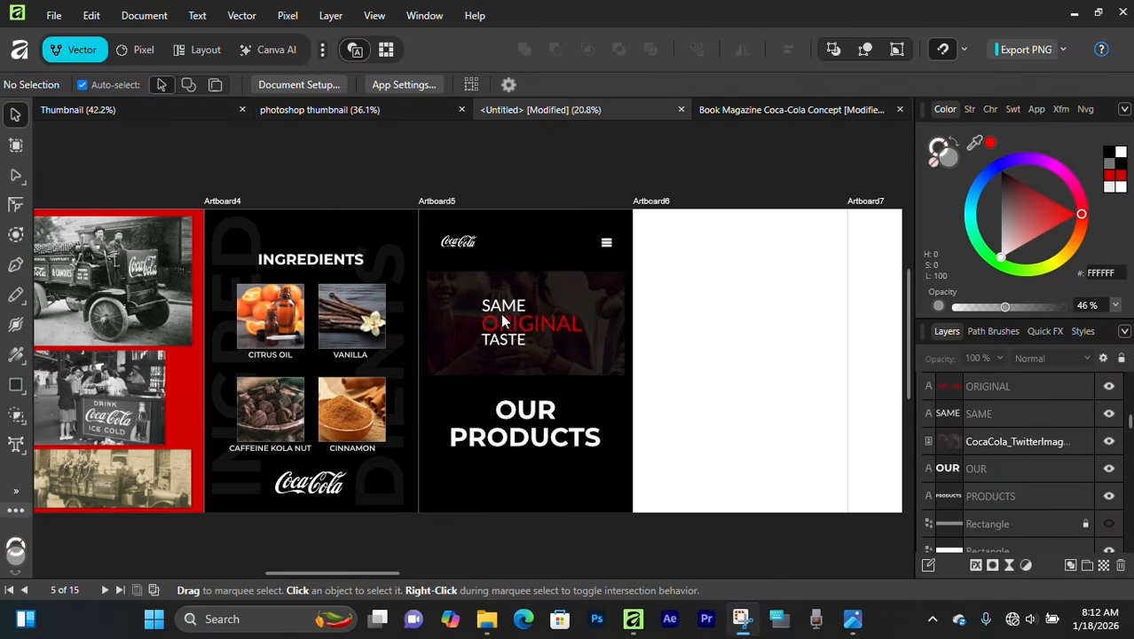
{"action": "left_click_drag", "start_coordinate": [440, 412], "coordinate": [572, 446]}
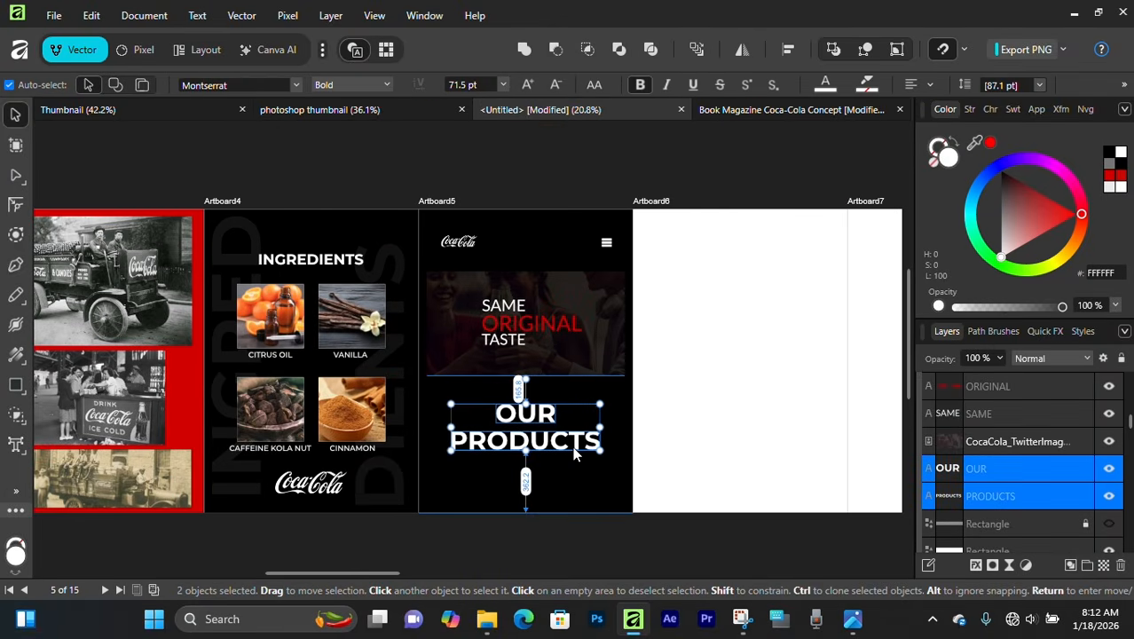
{"action": "scroll", "coordinate": [727, 401], "scroll_direction": "up", "scroll_amount": 1}
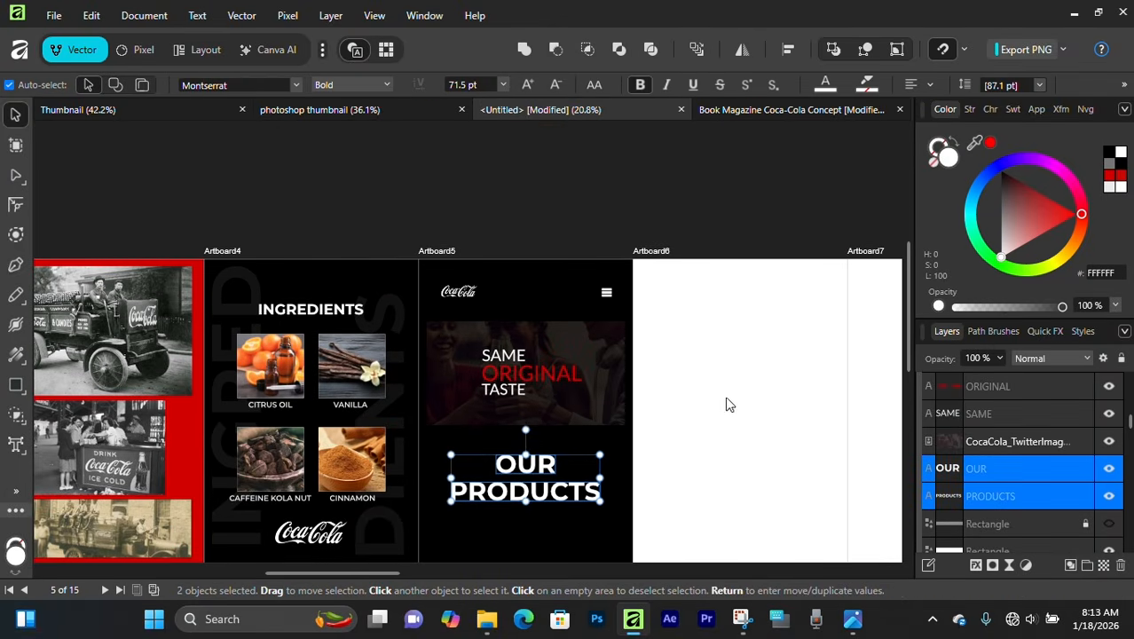
Examine the Artboard5 page up close and alongside the blank Artboard6
{"action": "scroll", "coordinate": [559, 320], "scroll_direction": "right", "scroll_amount": 3}
{"action": "left_click", "coordinate": [531, 291]}
{"action": "scroll", "coordinate": [533, 294], "scroll_direction": "up", "scroll_amount": 2, "text": "ctrl"}
{"action": "scroll", "coordinate": [271, 317], "scroll_direction": "down", "scroll_amount": 1}
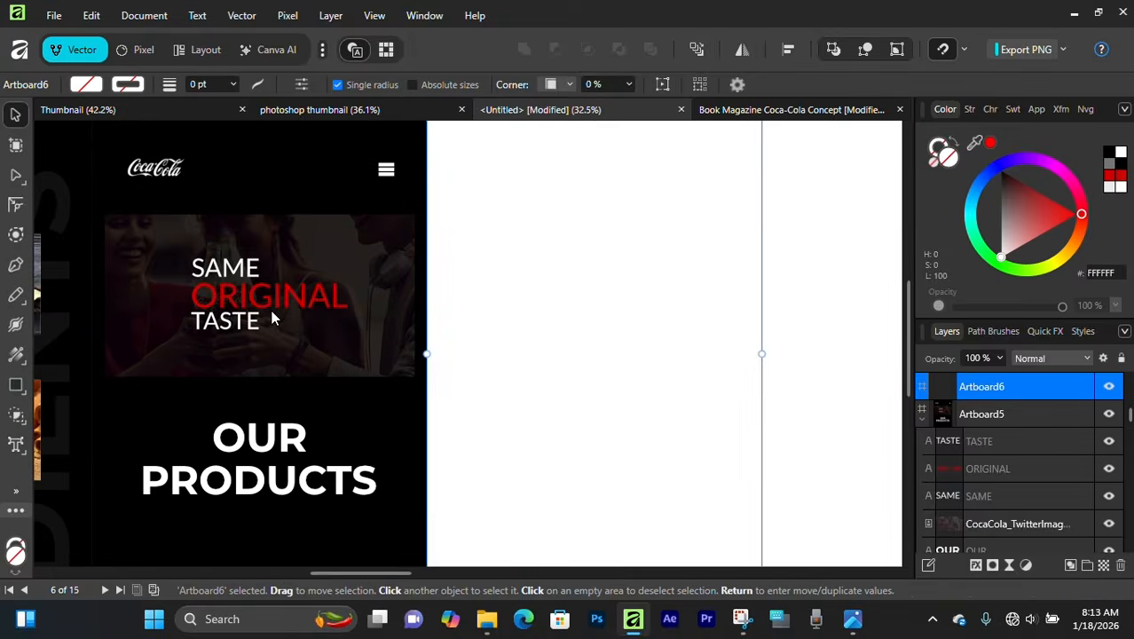
{"action": "scroll", "coordinate": [266, 302], "scroll_direction": "up", "scroll_amount": 2, "text": "ctrl"}
{"action": "scroll", "coordinate": [264, 292], "scroll_direction": "down", "scroll_amount": 2, "text": "ctrl"}
{"action": "scroll", "coordinate": [531, 288], "scroll_direction": "up", "scroll_amount": 1, "text": "ctrl"}
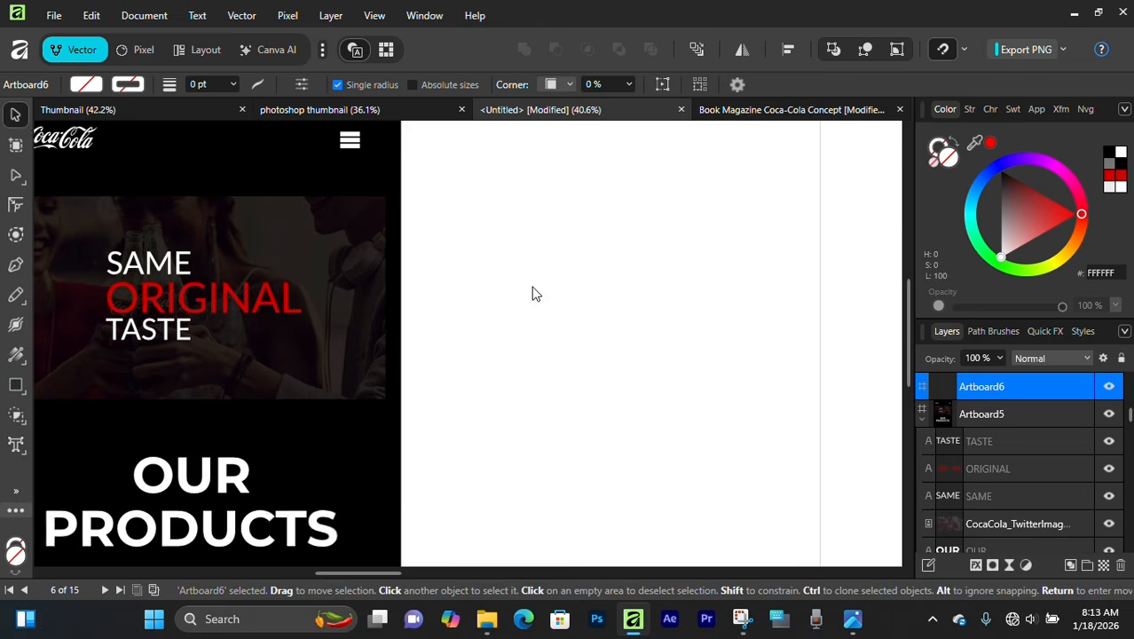
{"action": "scroll", "coordinate": [534, 290], "scroll_direction": "up", "scroll_amount": 1}
{"action": "scroll", "coordinate": [585, 178], "scroll_direction": "up", "scroll_amount": 1}
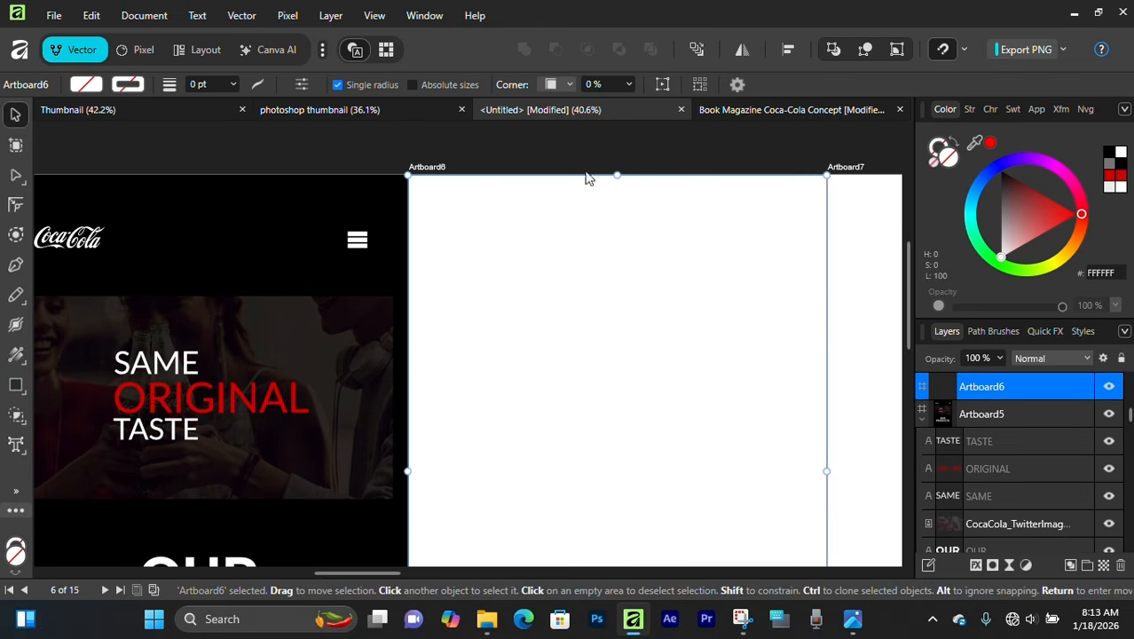
{"action": "left_click", "coordinate": [473, 199]}
{"action": "scroll", "coordinate": [484, 231], "scroll_direction": "up", "scroll_amount": 1}
{"action": "scroll", "coordinate": [526, 383], "scroll_direction": "down", "scroll_amount": 2}
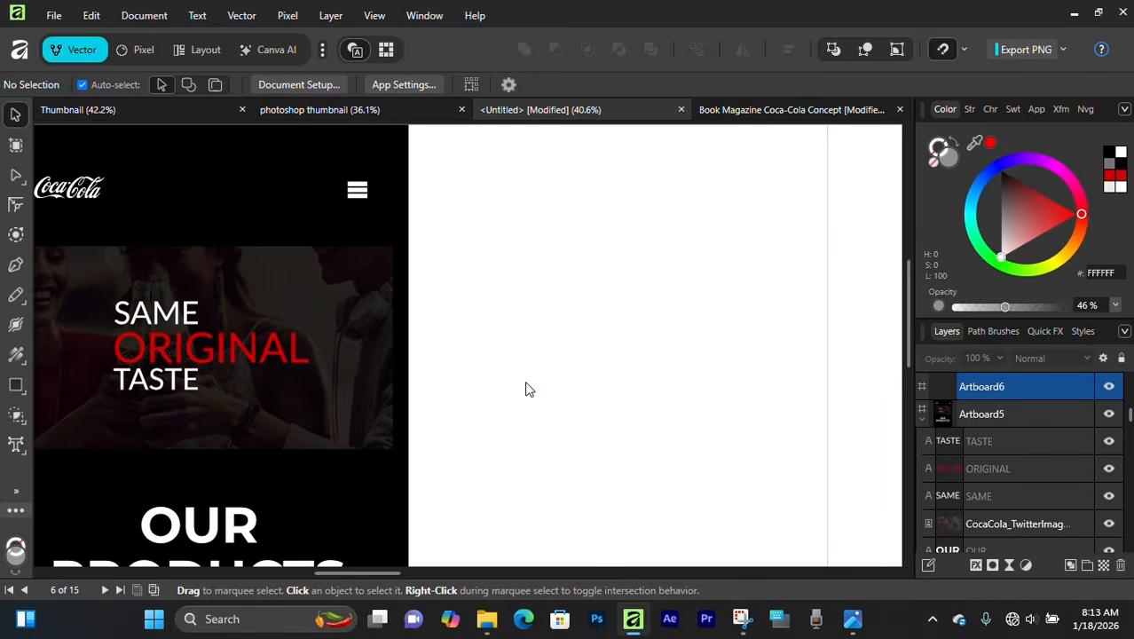
{"action": "scroll", "coordinate": [652, 297], "scroll_direction": "down", "scroll_amount": 2, "text": "ctrl"}
{"action": "scroll", "coordinate": [550, 396], "scroll_direction": "up", "scroll_amount": 1}
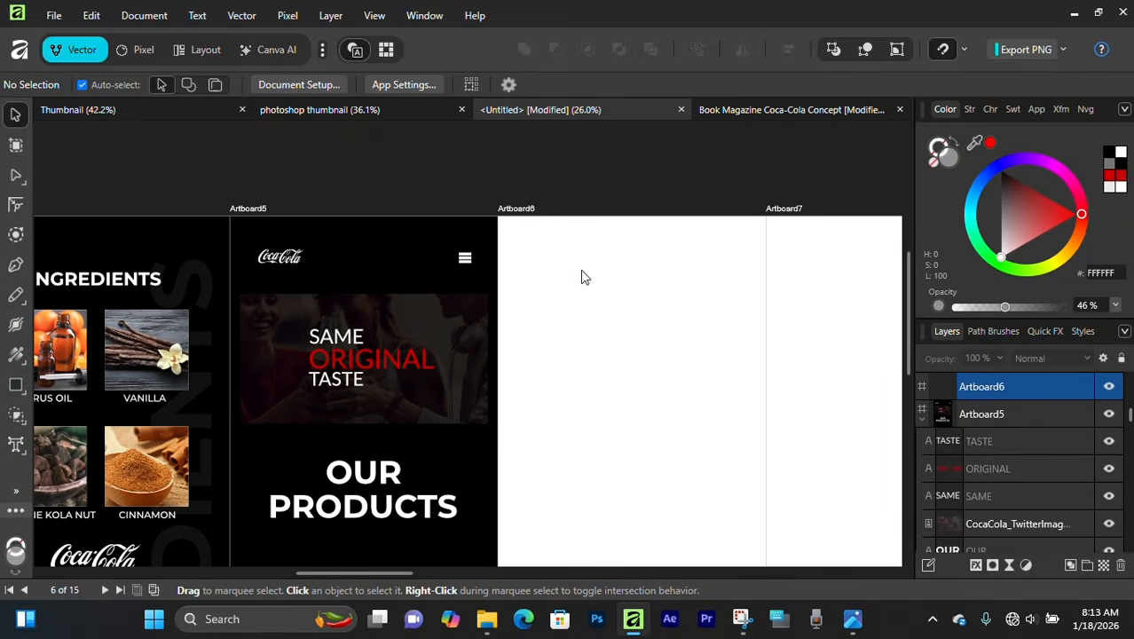
Place the photo of the Coca-Cola bottle beside an iced glass from the IMAGES folder on Artboard6
{"action": "left_click", "coordinate": [619, 343]}
{"action": "left_click", "coordinate": [54, 15]}
{"action": "left_click", "coordinate": [108, 368]}
{"action": "scroll", "coordinate": [575, 302], "scroll_direction": "down", "scroll_amount": 1}
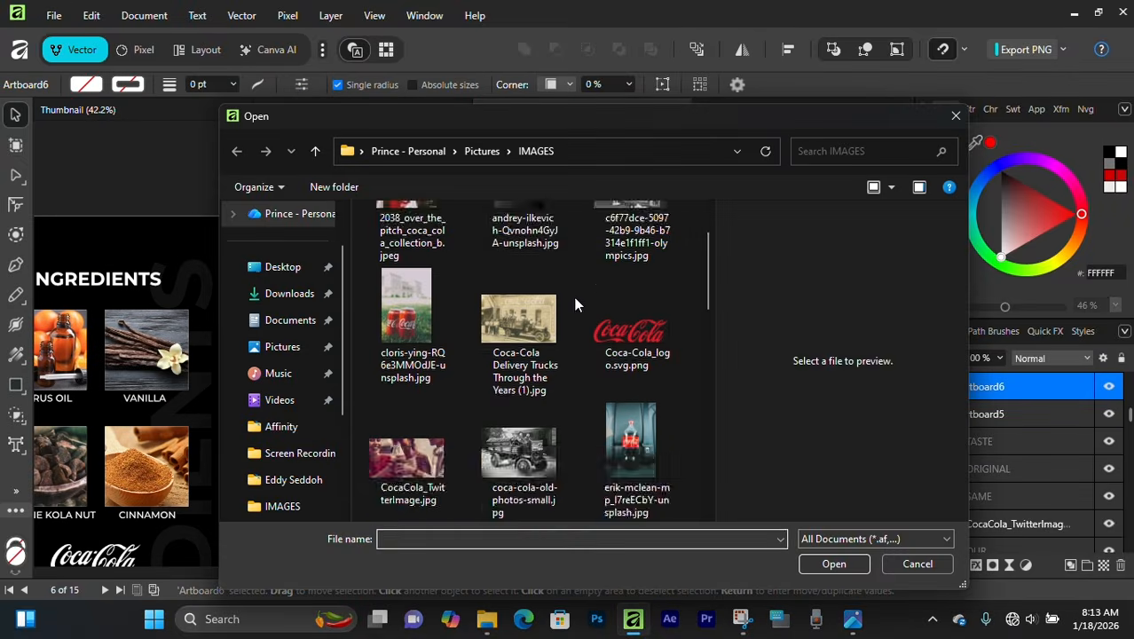
{"action": "scroll", "coordinate": [575, 302], "scroll_direction": "up", "scroll_amount": 1}
{"action": "left_click", "coordinate": [521, 253]}
{"action": "left_click", "coordinate": [835, 564]}
{"action": "left_click", "coordinate": [601, 284]}
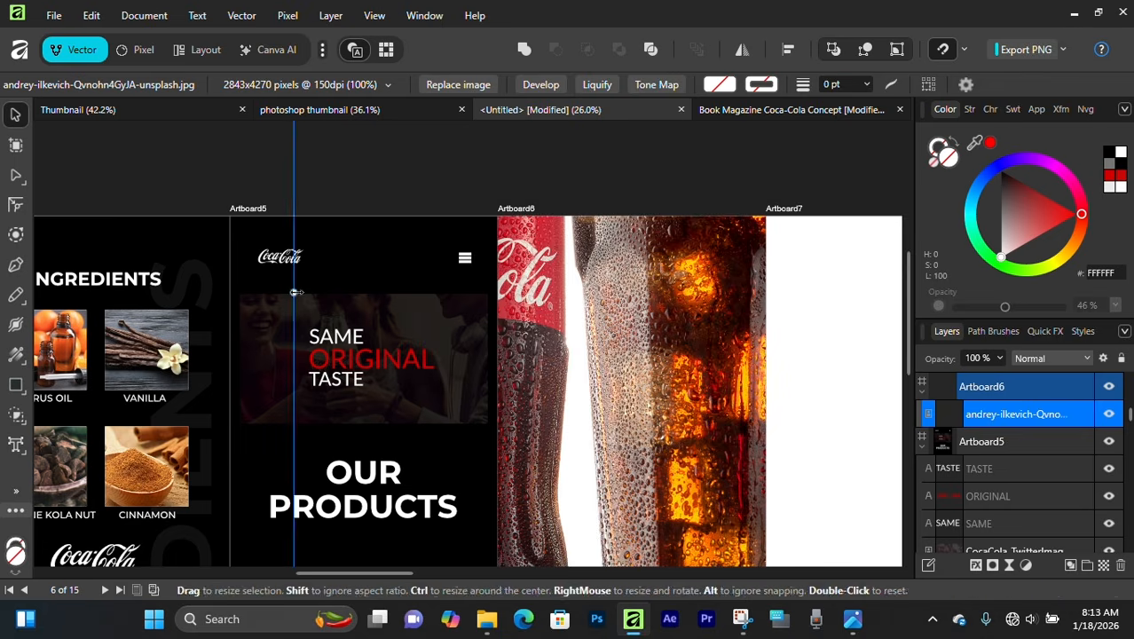
Scale the bottle-and-glass photo down to about 45% and position it to cover all of Artboard6
{"action": "left_click_drag", "start_coordinate": [293, 289], "coordinate": [562, 297]}
{"action": "left_click_drag", "start_coordinate": [617, 345], "coordinate": [529, 517]}
{"action": "scroll", "coordinate": [575, 415], "scroll_direction": "down", "scroll_amount": 3}
{"action": "left_click_drag", "start_coordinate": [658, 512], "coordinate": [680, 445]}
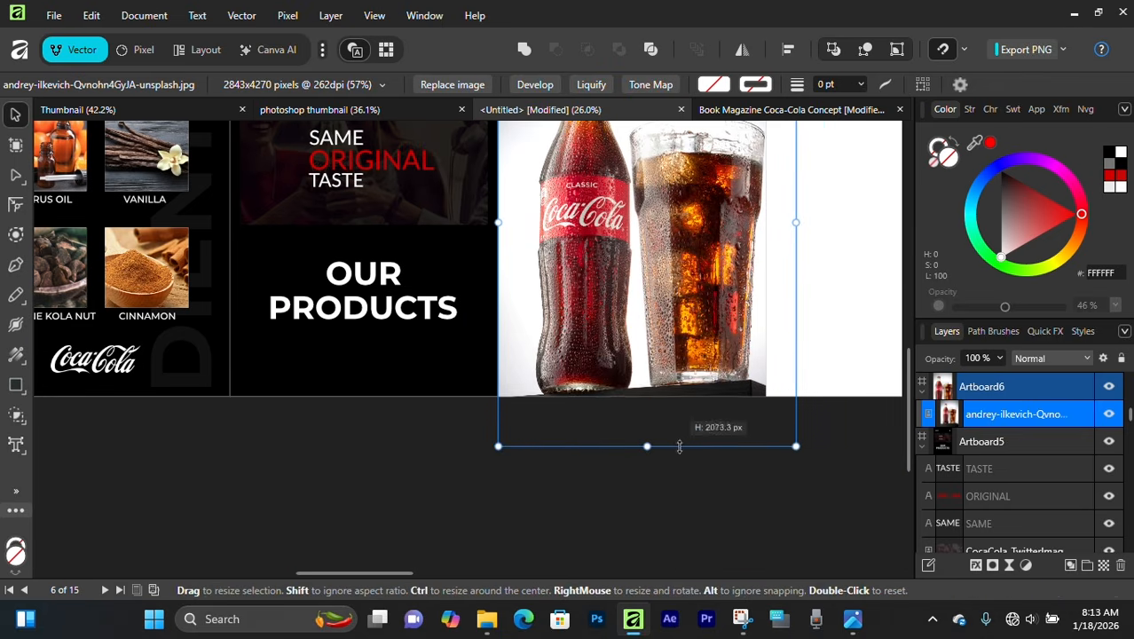
{"action": "scroll", "coordinate": [688, 452], "scroll_direction": "up", "scroll_amount": 3}
{"action": "left_click_drag", "start_coordinate": [795, 542], "coordinate": [772, 511]}
{"action": "scroll", "coordinate": [639, 293], "scroll_direction": "up", "scroll_amount": 4}
{"action": "left_click", "coordinate": [592, 158]}
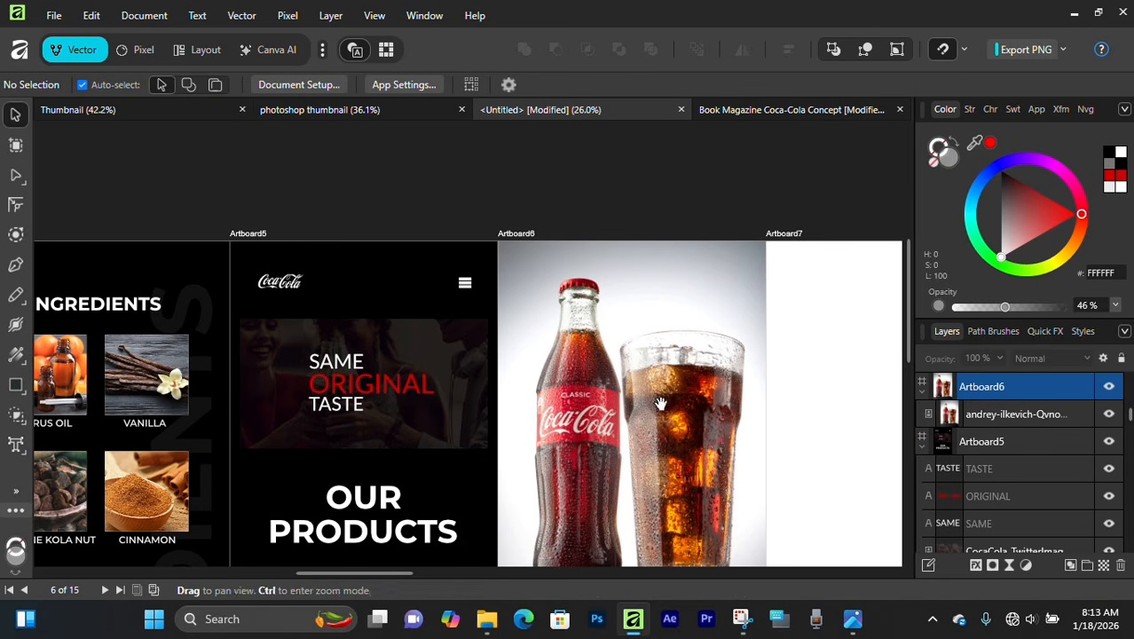
{"action": "left_click_drag", "start_coordinate": [662, 405], "coordinate": [487, 325]}
{"action": "left_click", "coordinate": [611, 154]}
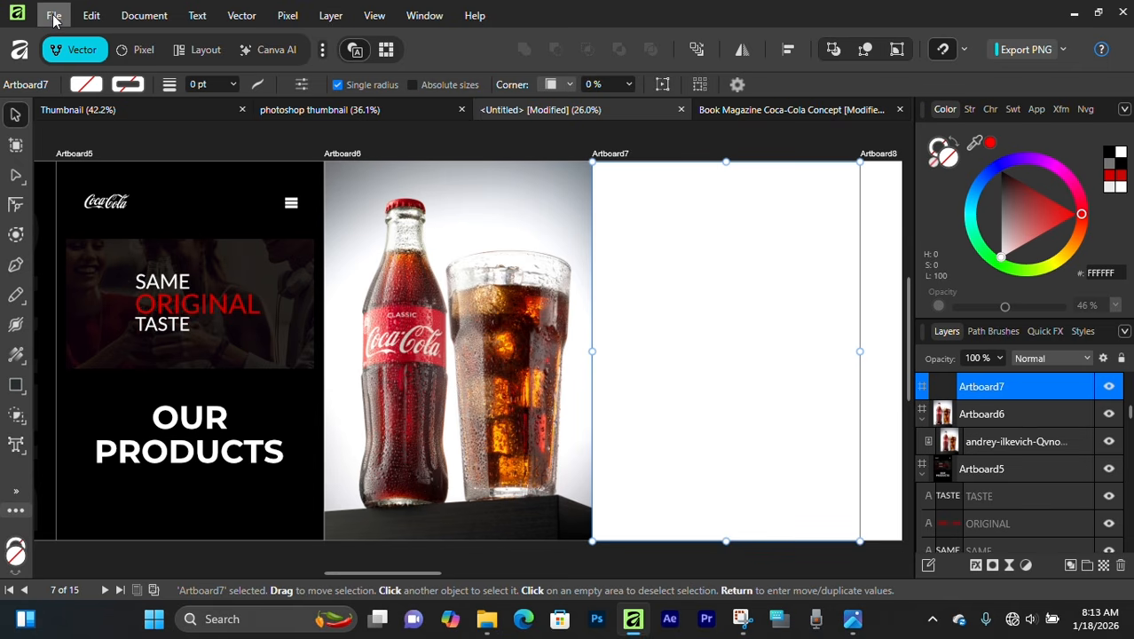
{"action": "scroll", "coordinate": [497, 278], "scroll_direction": "up", "scroll_amount": 1}
{"action": "left_click", "coordinate": [621, 249]}
{"action": "scroll", "coordinate": [502, 333], "scroll_direction": "down", "scroll_amount": 2}
{"action": "left_click", "coordinate": [490, 338]}
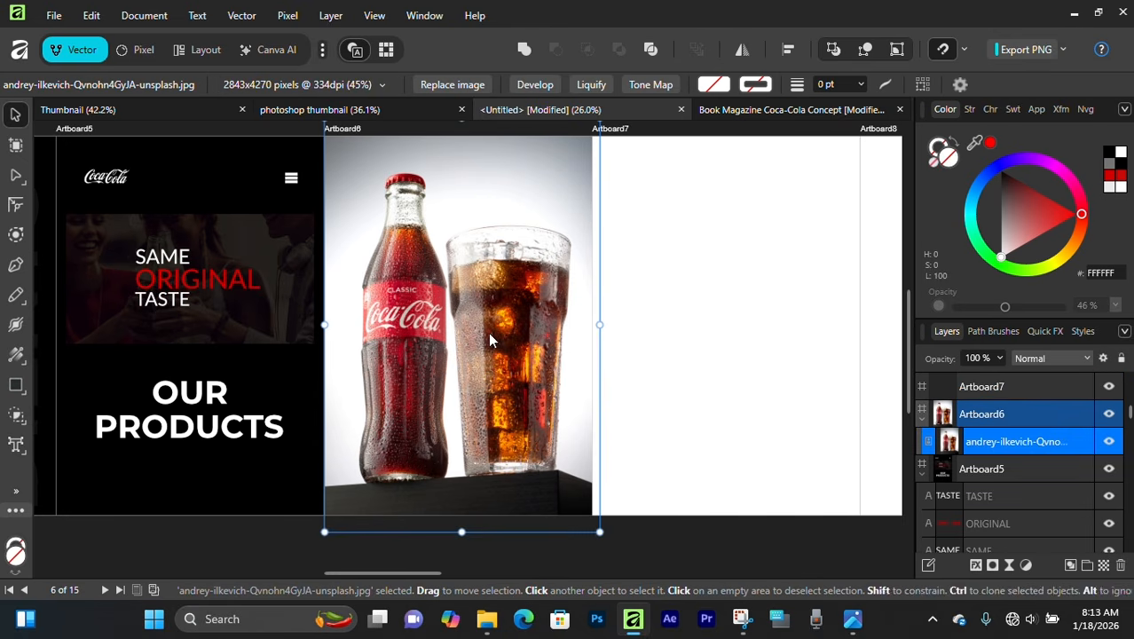
{"action": "scroll", "coordinate": [710, 275], "scroll_direction": "up", "scroll_amount": 3}
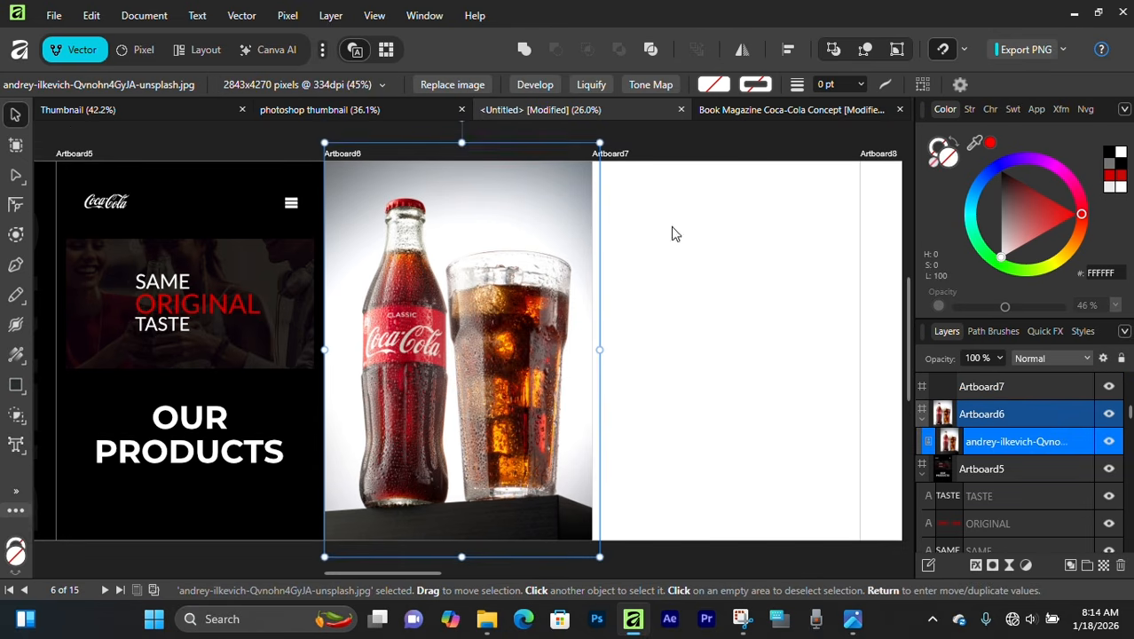
{"action": "left_click", "coordinate": [667, 285]}
{"action": "scroll", "coordinate": [666, 350], "scroll_direction": "down", "scroll_amount": 2}
{"action": "left_click", "coordinate": [610, 155]}
{"action": "left_click", "coordinate": [56, 16]}
{"action": "left_click", "coordinate": [99, 370]}
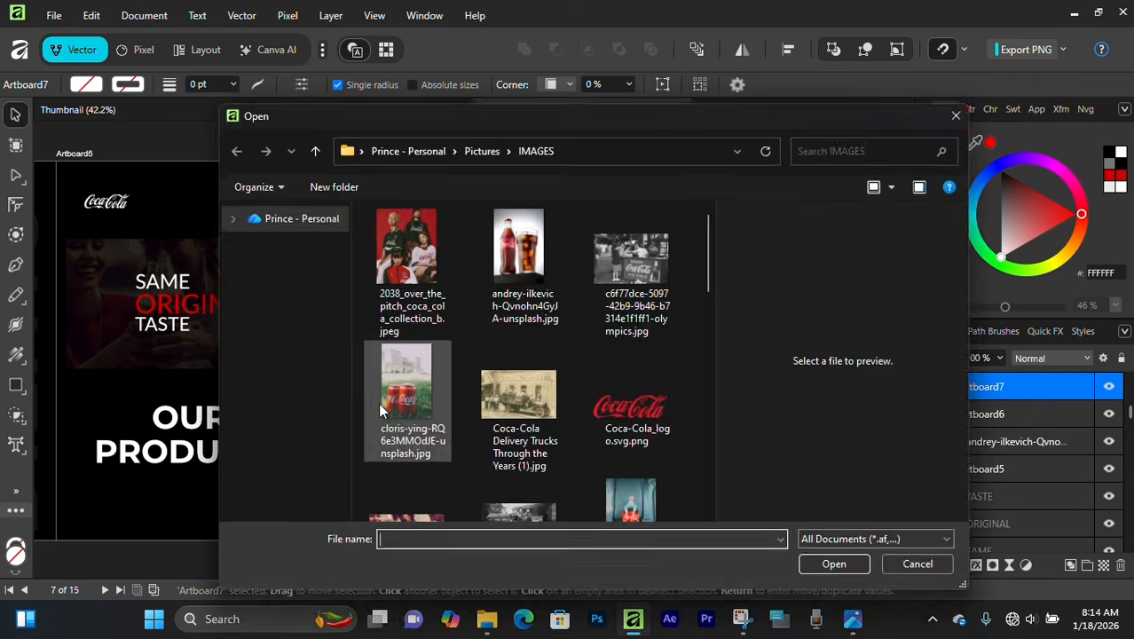
{"action": "key", "text": "Escape"}
{"action": "scroll", "coordinate": [461, 154], "scroll_direction": "up", "scroll_amount": 2}
{"action": "left_click", "coordinate": [461, 154]}
{"action": "scroll", "coordinate": [701, 376], "scroll_direction": "down", "scroll_amount": 1}
Place the photo of the tilted red Coca-Cola can on ice from the IMAGES folder on Artboard7
{"action": "left_click", "coordinate": [610, 179]}
{"action": "left_click", "coordinate": [56, 16]}
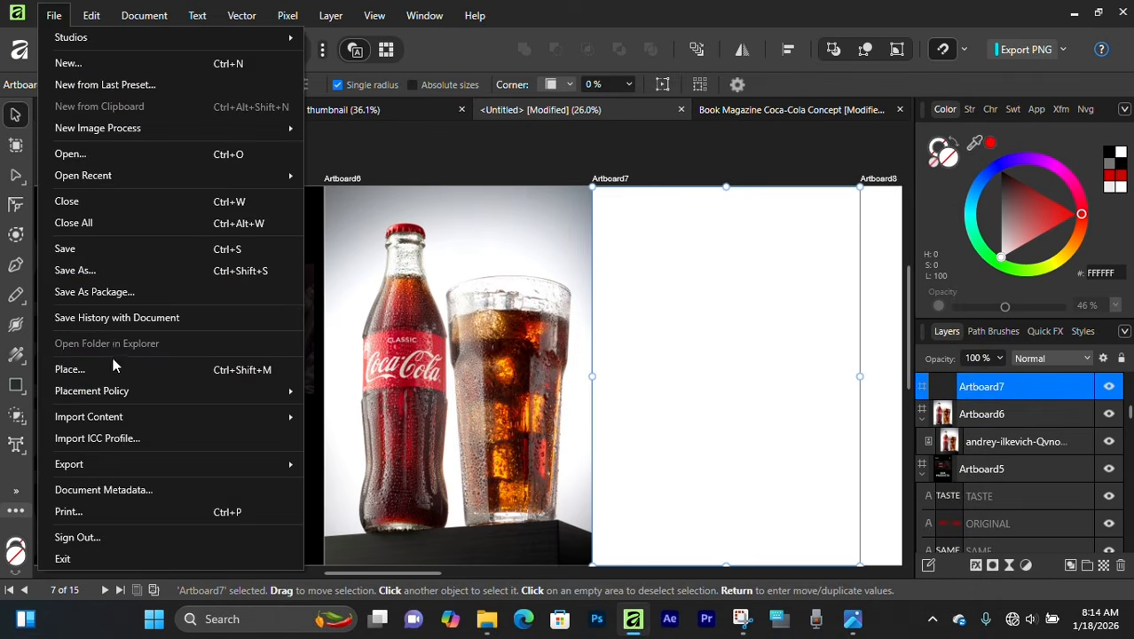
{"action": "left_click", "coordinate": [100, 368]}
{"action": "scroll", "coordinate": [561, 355], "scroll_direction": "down", "scroll_amount": 3}
{"action": "left_click", "coordinate": [641, 342]}
{"action": "left_click", "coordinate": [832, 563]}
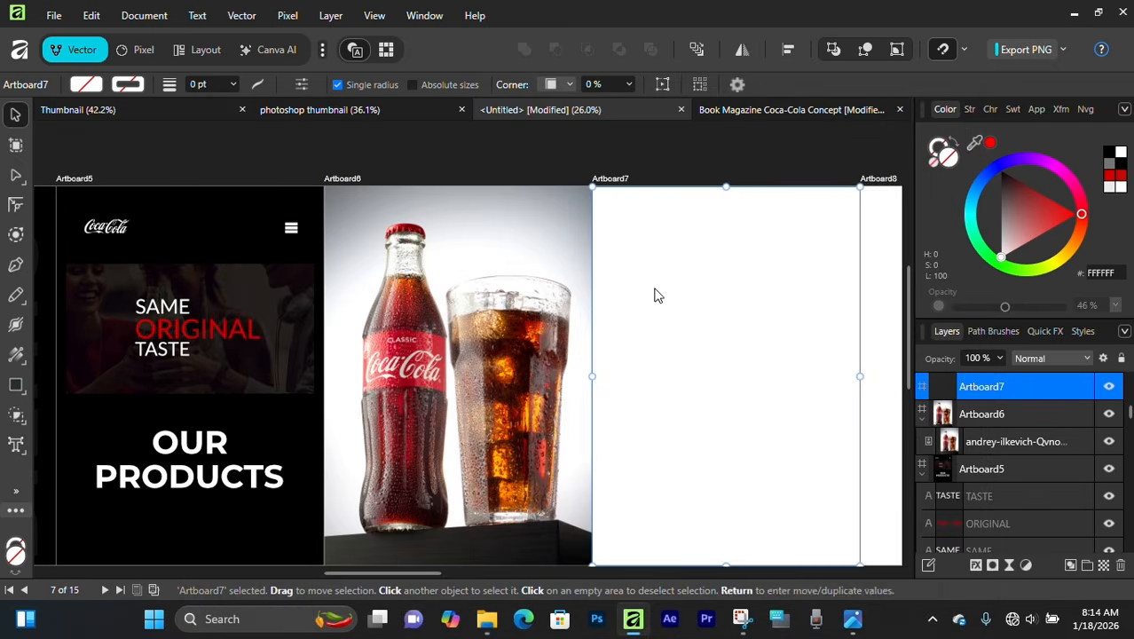
{"action": "left_click", "coordinate": [719, 308]}
Scale the tilted can photo down to 68% and move it to cover Artboard7 from its top edge
{"action": "left_click_drag", "start_coordinate": [453, 371], "coordinate": [530, 374]}
{"action": "scroll", "coordinate": [727, 315], "scroll_direction": "down", "scroll_amount": 4}
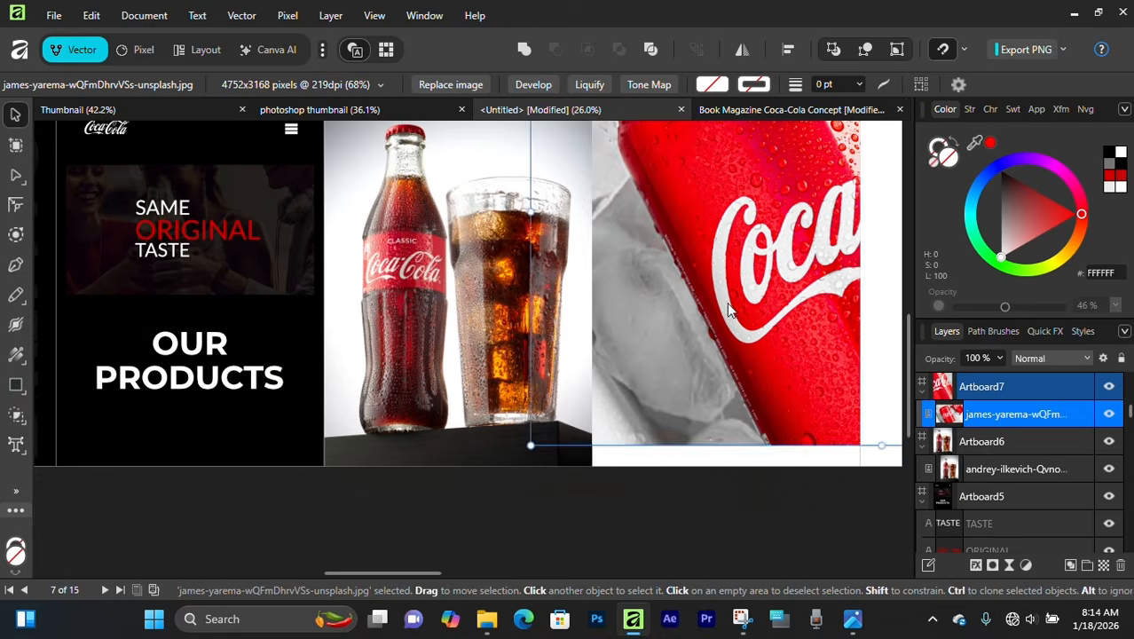
{"action": "left_click_drag", "start_coordinate": [731, 309], "coordinate": [683, 413]}
{"action": "scroll", "coordinate": [648, 368], "scroll_direction": "up", "scroll_amount": 5}
{"action": "left_click_drag", "start_coordinate": [669, 249], "coordinate": [642, 252]}
{"action": "scroll", "coordinate": [634, 266], "scroll_direction": "down", "scroll_amount": 1}
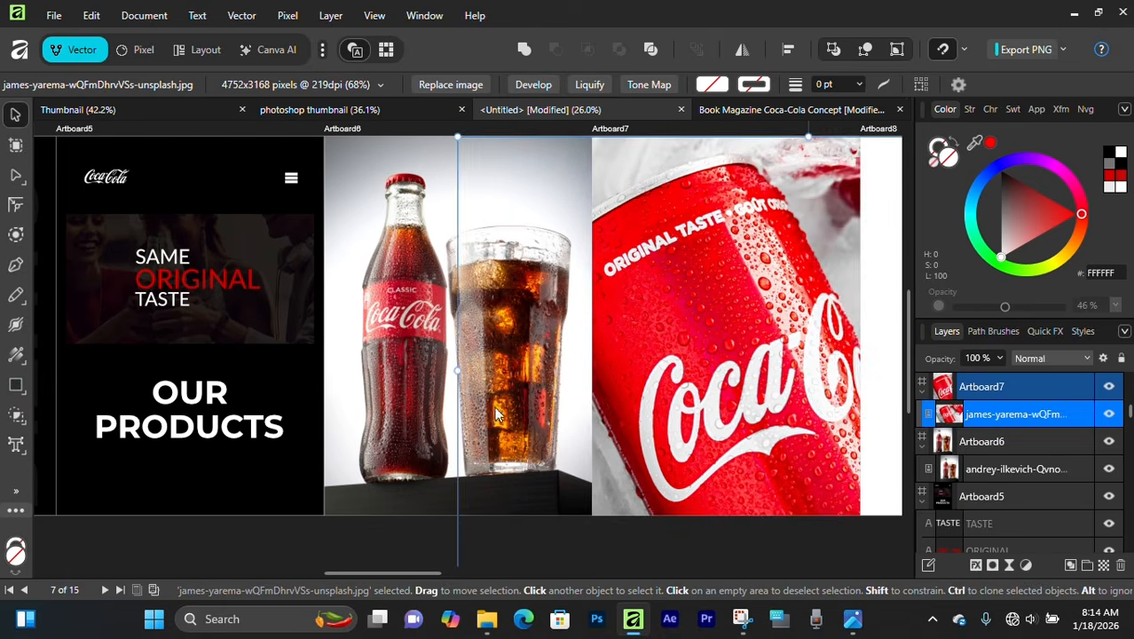
Shrink the tilted can photo further and shift it until more of the can and its logo fill Artboard7
{"action": "left_click_drag", "start_coordinate": [458, 370], "coordinate": [537, 371]}
{"action": "scroll", "coordinate": [603, 386], "scroll_direction": "up", "scroll_amount": 1}
{"action": "left_click_drag", "start_coordinate": [680, 416], "coordinate": [690, 382]}
{"action": "mouse_move", "coordinate": [649, 309]}
{"action": "left_mouse_down"}
{"action": "mouse_move", "coordinate": [667, 325]}
{"action": "mouse_move", "coordinate": [669, 315]}
{"action": "left_mouse_up"}
{"action": "scroll", "coordinate": [639, 372], "scroll_direction": "down", "scroll_amount": 4}
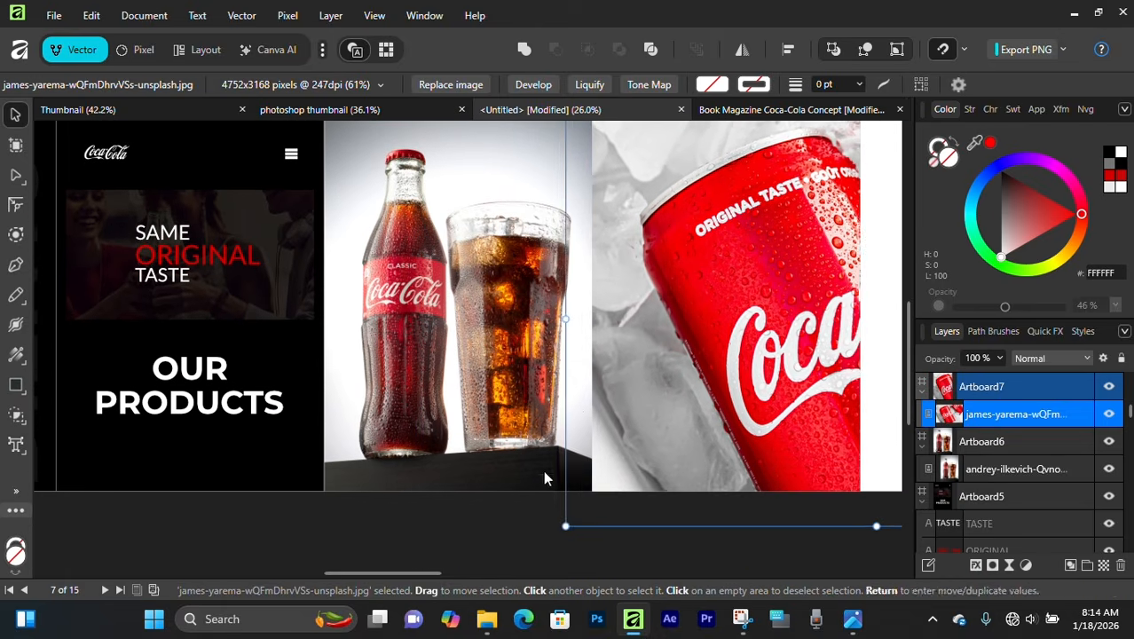
{"action": "left_click_drag", "start_coordinate": [564, 524], "coordinate": [619, 489]}
{"action": "left_click_drag", "start_coordinate": [702, 419], "coordinate": [627, 404]}
{"action": "scroll", "coordinate": [666, 416], "scroll_direction": "up", "scroll_amount": 3}
{"action": "left_click", "coordinate": [337, 154]}
Place the photo of a row of red Coca-Cola cans from the IMAGES folder on Artboard8
{"action": "left_click_drag", "start_coordinate": [799, 364], "coordinate": [534, 343]}
{"action": "left_click", "coordinate": [646, 335]}
{"action": "left_click", "coordinate": [694, 312]}
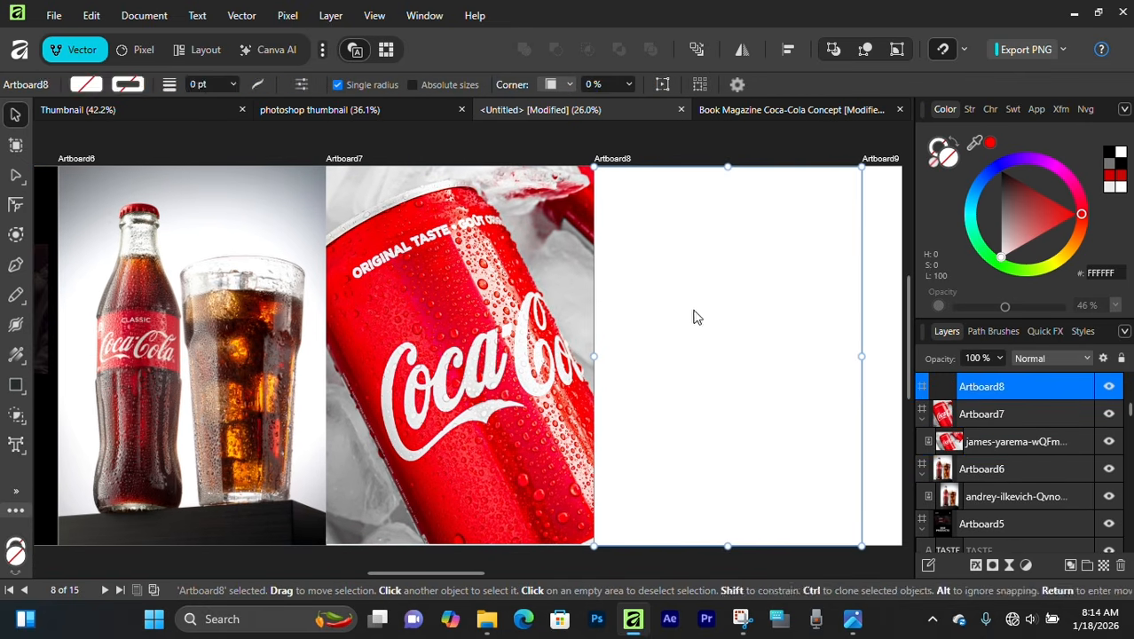
{"action": "left_click", "coordinate": [53, 15]}
{"action": "left_click", "coordinate": [124, 371]}
{"action": "scroll", "coordinate": [481, 419], "scroll_direction": "down", "scroll_amount": 5}
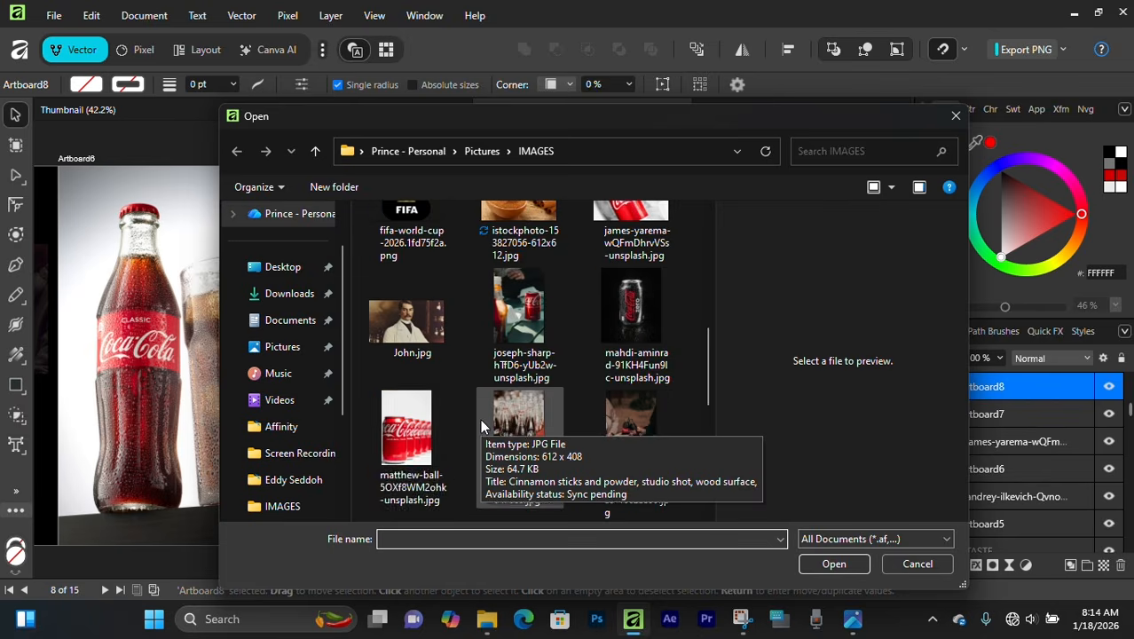
{"action": "left_click", "coordinate": [405, 427]}
{"action": "left_click", "coordinate": [835, 563]}
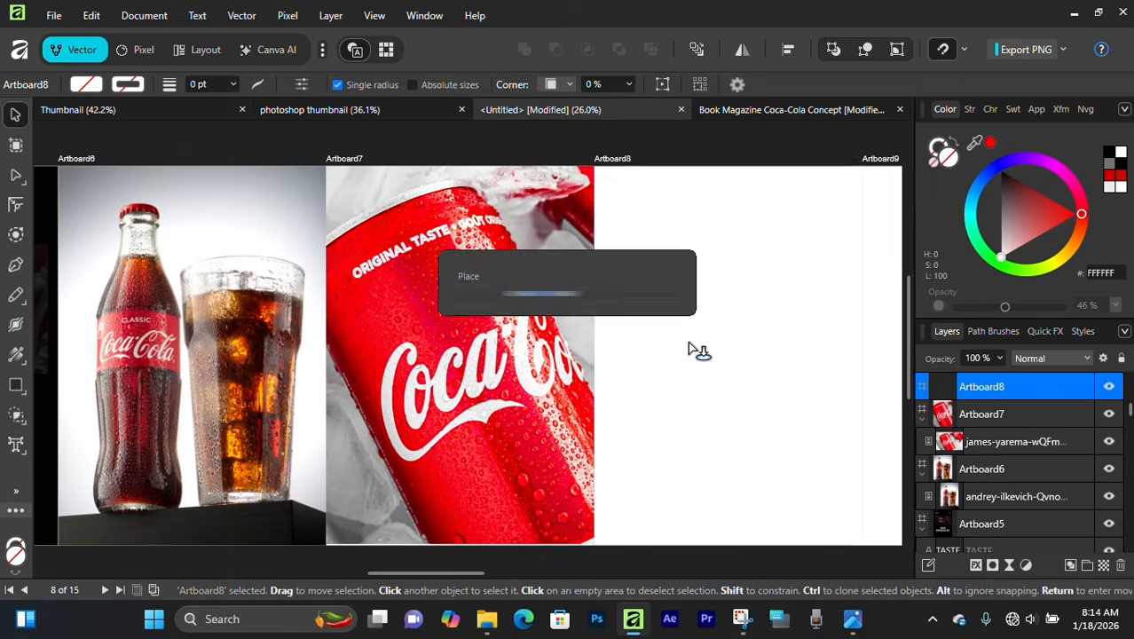
{"action": "left_click", "coordinate": [751, 350]}
Scale down the row-of-cans photo and position it to fill Artboard8 with the front can fully in frame
{"action": "scroll", "coordinate": [754, 337], "scroll_direction": "up", "scroll_amount": 2}
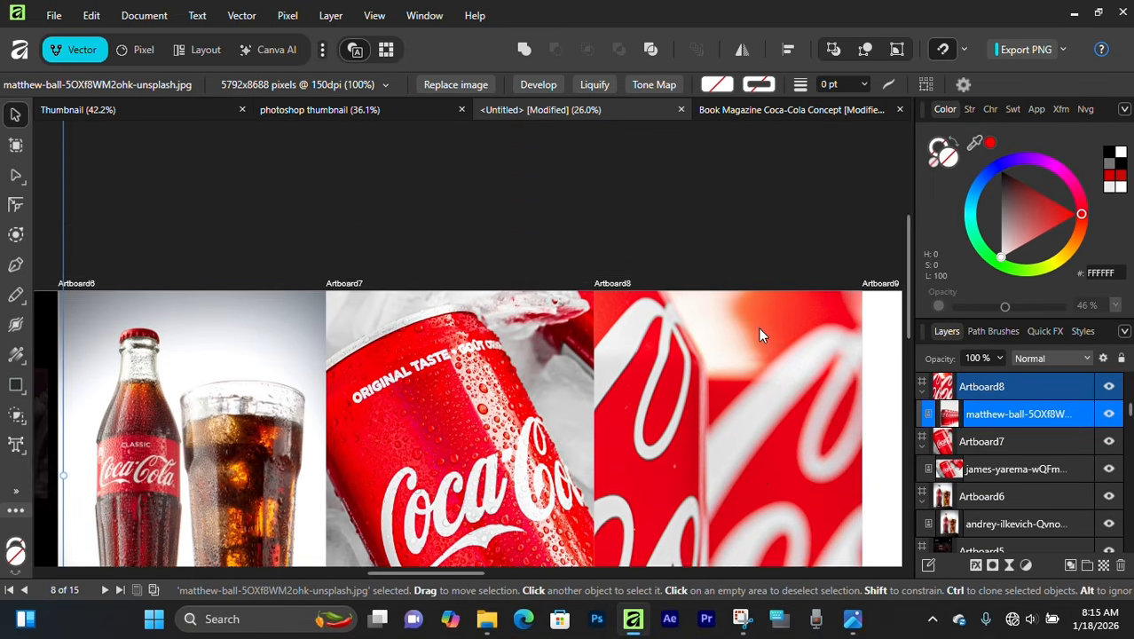
{"action": "scroll", "coordinate": [759, 335], "scroll_direction": "down", "scroll_amount": 2}
{"action": "left_click_drag", "start_coordinate": [751, 285], "coordinate": [791, 406]}
{"action": "scroll", "coordinate": [684, 326], "scroll_direction": "down", "scroll_amount": 3}
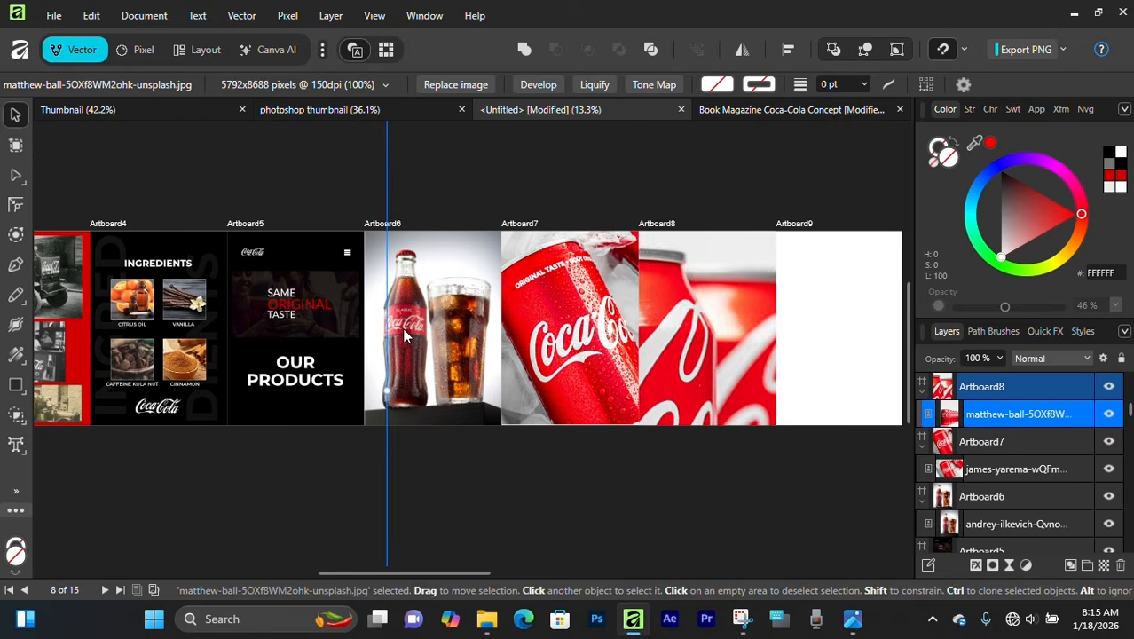
{"action": "left_click_drag", "start_coordinate": [387, 387], "coordinate": [651, 335]}
{"action": "scroll", "coordinate": [650, 334], "scroll_direction": "up", "scroll_amount": 3}
{"action": "left_click_drag", "start_coordinate": [580, 303], "coordinate": [671, 303]}
{"action": "left_click_drag", "start_coordinate": [843, 348], "coordinate": [639, 399]}
{"action": "left_click_drag", "start_coordinate": [639, 399], "coordinate": [367, 378]}
Place the photo of a single upright Coca-Cola can from the IMAGES folder on Artboard9
{"action": "left_click", "coordinate": [620, 502]}
{"action": "left_click", "coordinate": [584, 321]}
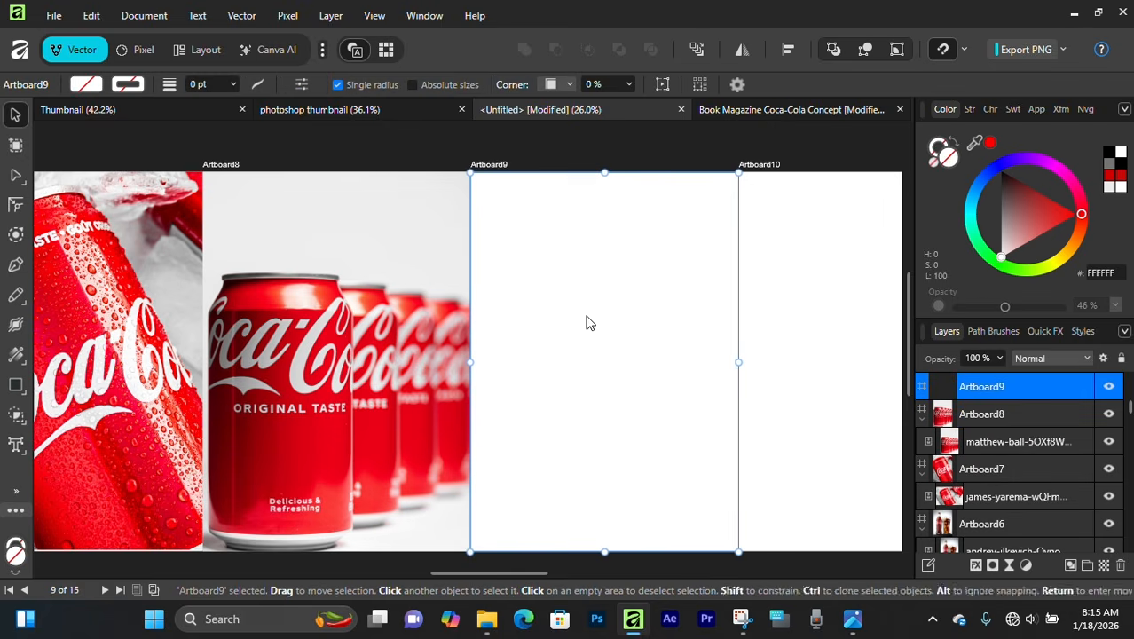
{"action": "left_click", "coordinate": [54, 18]}
{"action": "left_click", "coordinate": [123, 367]}
{"action": "scroll", "coordinate": [587, 390], "scroll_direction": "down", "scroll_amount": 3}
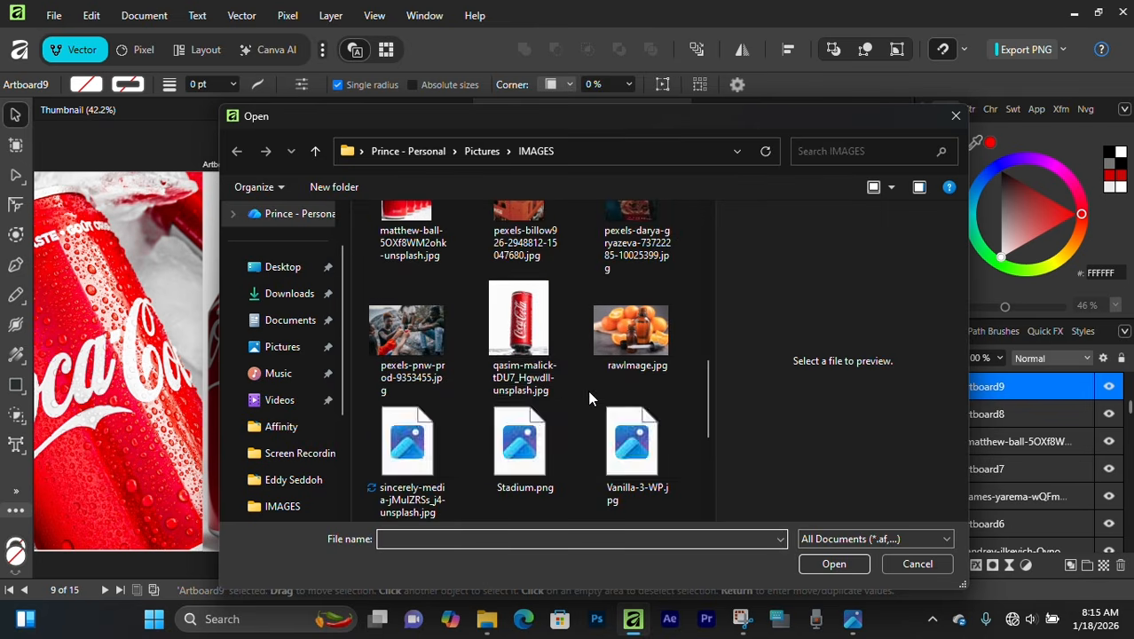
{"action": "left_click", "coordinate": [519, 333]}
{"action": "left_click", "coordinate": [836, 561]}
{"action": "left_click", "coordinate": [594, 335]}
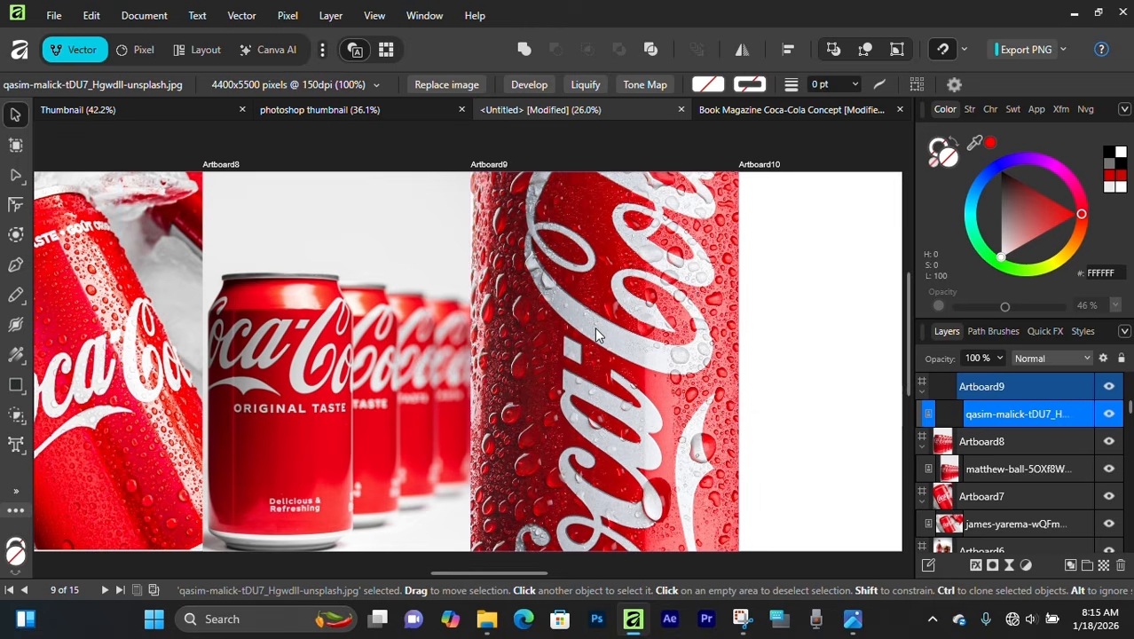
Scale the upright can photo down to about 35% and centre the whole can on Artboard9
{"action": "left_click_drag", "start_coordinate": [119, 336], "coordinate": [406, 377]}
{"action": "scroll", "coordinate": [566, 356], "scroll_direction": "down", "scroll_amount": 2}
{"action": "left_click_drag", "start_coordinate": [565, 355], "coordinate": [485, 355]}
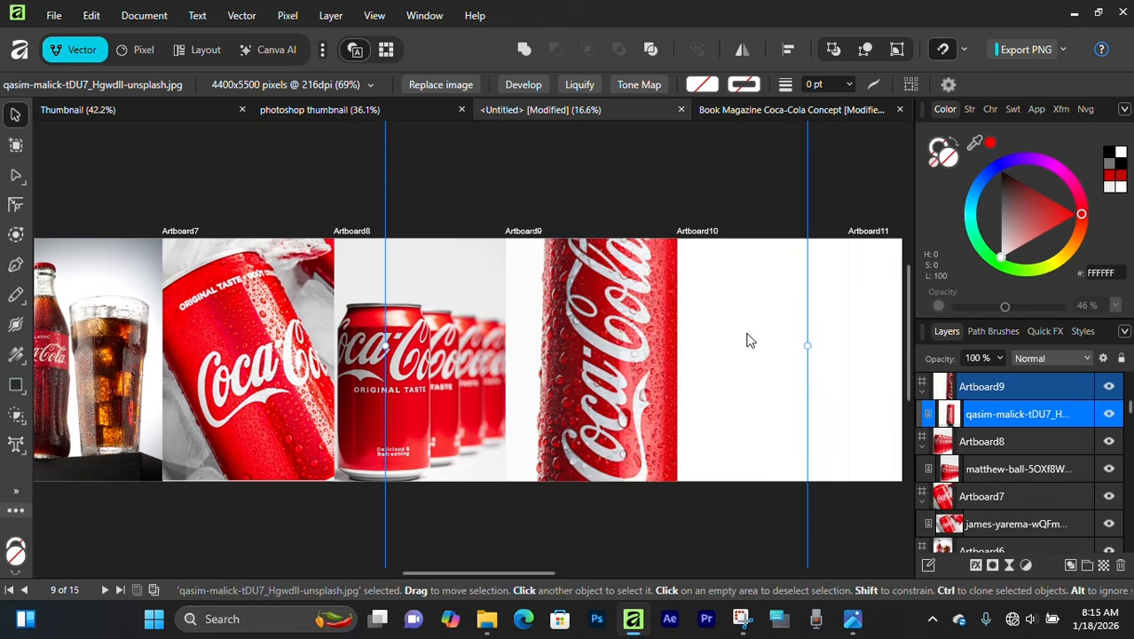
{"action": "left_click_drag", "start_coordinate": [808, 344], "coordinate": [674, 344]}
{"action": "left_click_drag", "start_coordinate": [616, 346], "coordinate": [676, 363]}
{"action": "left_click_drag", "start_coordinate": [590, 543], "coordinate": [590, 494]}
{"action": "left_click_drag", "start_coordinate": [590, 197], "coordinate": [604, 231]}
{"action": "left_click_drag", "start_coordinate": [620, 338], "coordinate": [620, 324]}
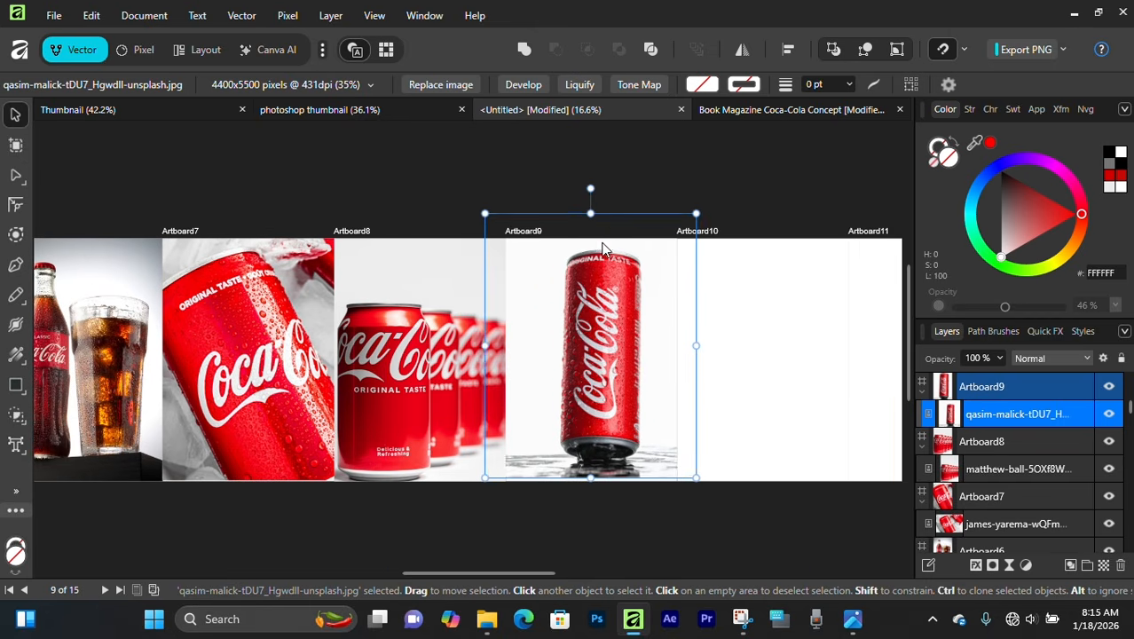
Fine-tune the upright can photo's height and position so it covers Artboard9, and deselect it
{"action": "left_click_drag", "start_coordinate": [591, 214], "coordinate": [591, 228]}
{"action": "left_click_drag", "start_coordinate": [594, 482], "coordinate": [593, 490]}
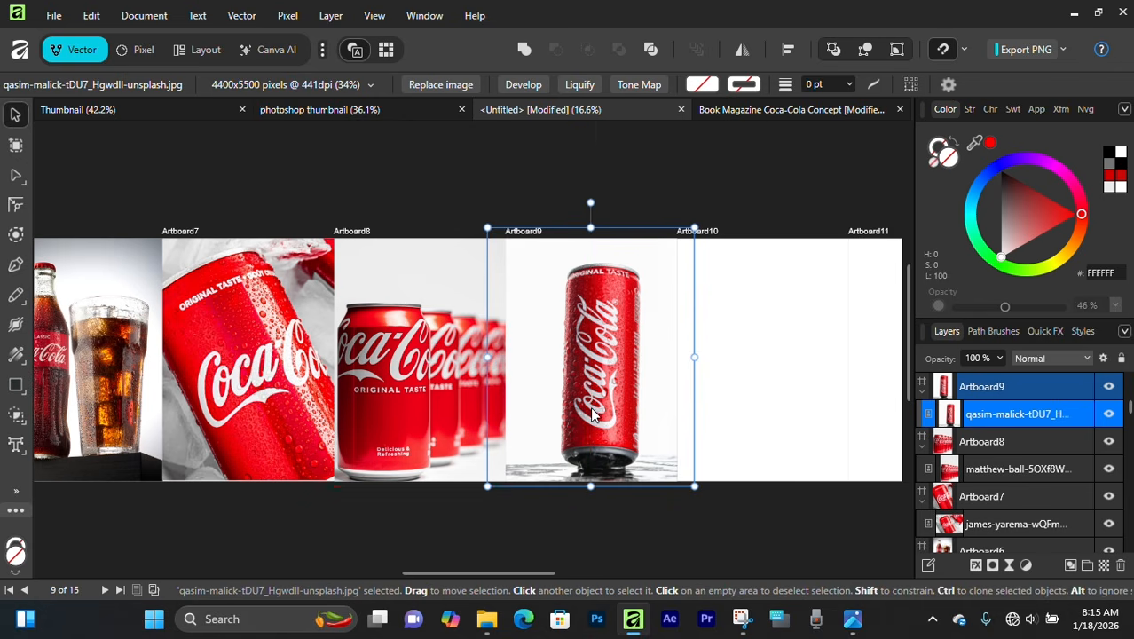
{"action": "left_click_drag", "start_coordinate": [597, 408], "coordinate": [599, 408]}
{"action": "left_click_drag", "start_coordinate": [591, 228], "coordinate": [591, 215]}
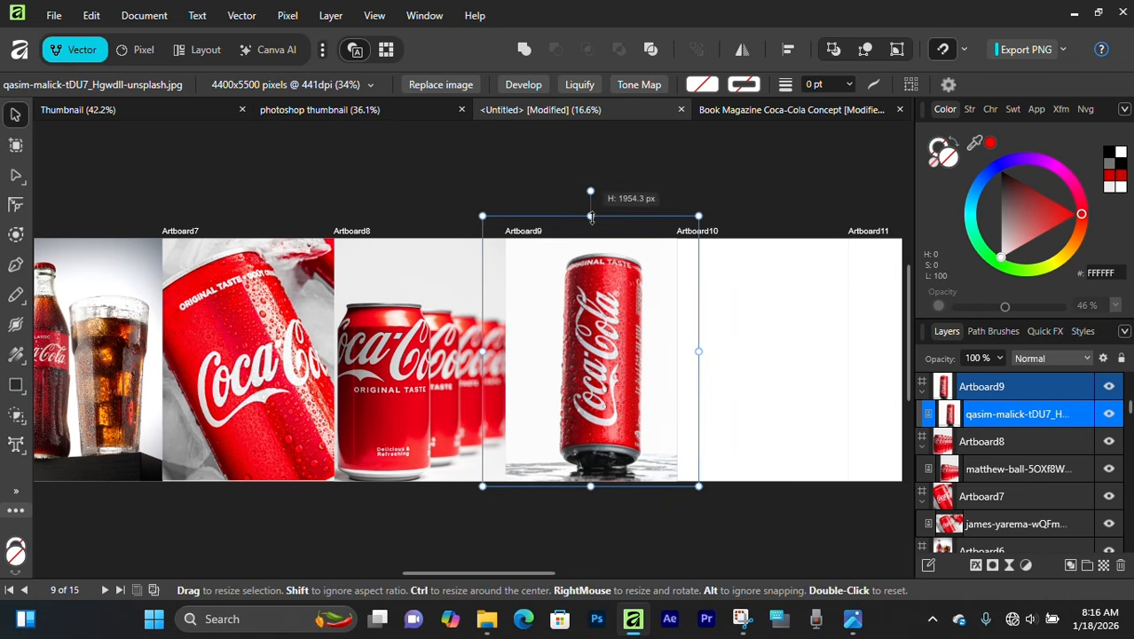
{"action": "left_click_drag", "start_coordinate": [591, 486], "coordinate": [591, 480]}
{"action": "left_click", "coordinate": [630, 181]}
{"action": "scroll", "coordinate": [460, 365], "scroll_direction": "left", "scroll_amount": 8}
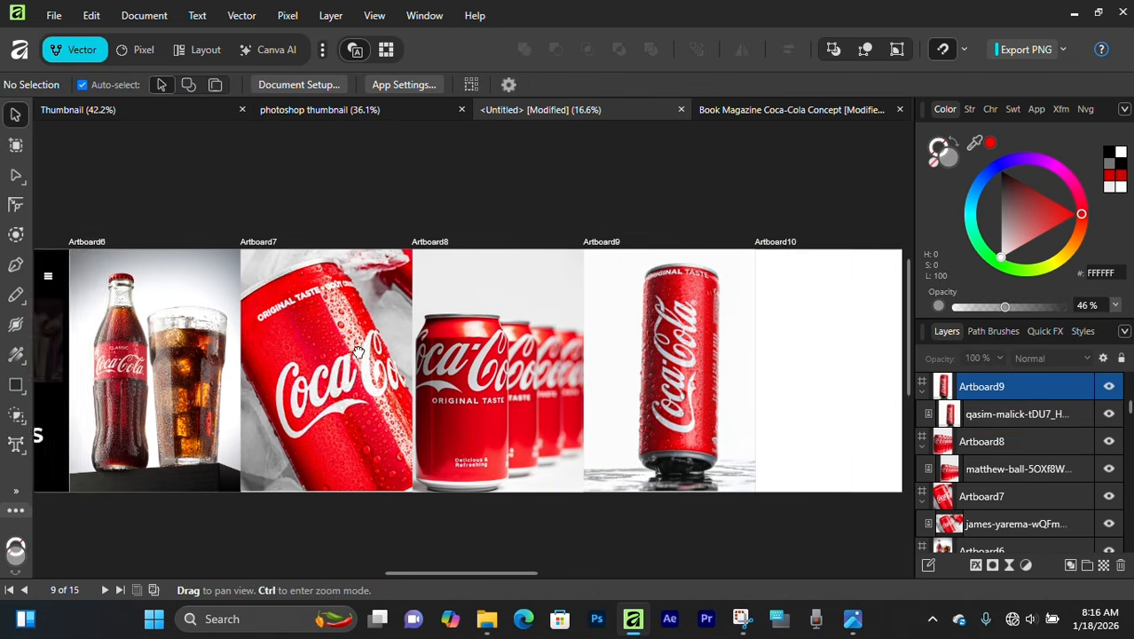
{"action": "scroll", "coordinate": [459, 366], "scroll_direction": "left", "scroll_amount": 5}
{"action": "scroll", "coordinate": [532, 373], "scroll_direction": "right", "scroll_amount": 10}
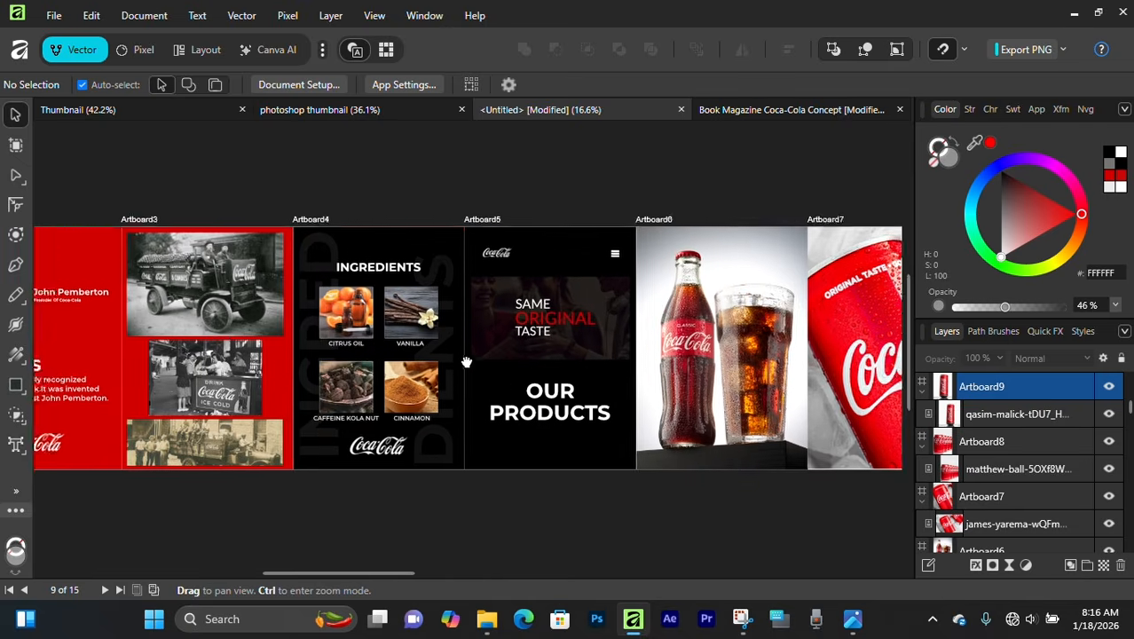
Review the product photo pages from Artboard6 through the empty Artboard10
{"action": "scroll", "coordinate": [557, 382], "scroll_direction": "right", "scroll_amount": 2}
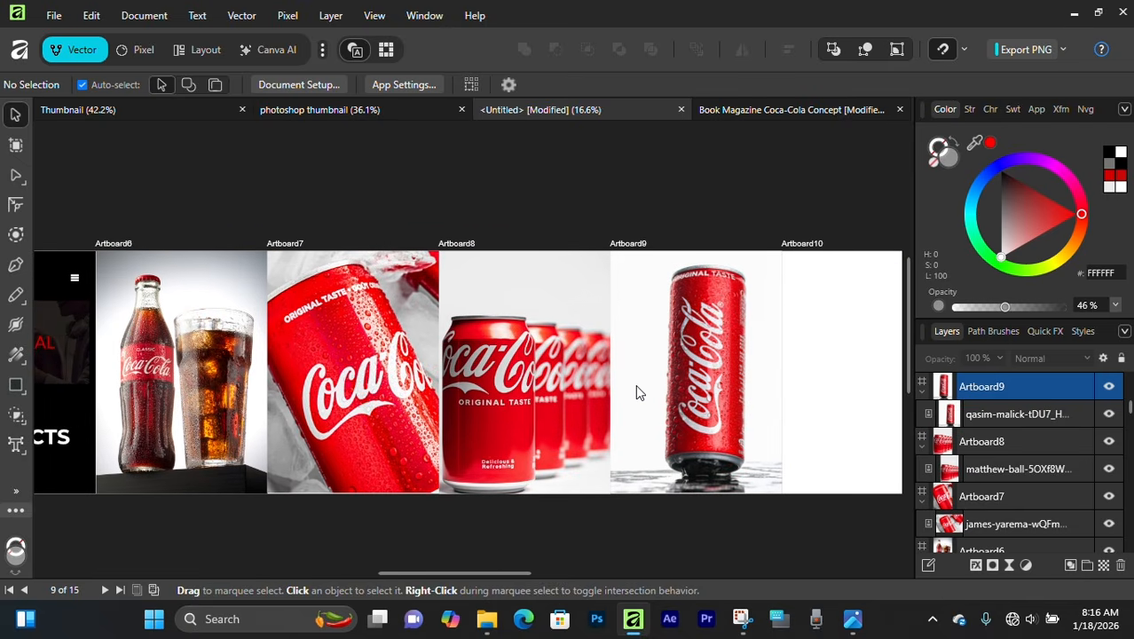
{"action": "scroll", "coordinate": [636, 384], "scroll_direction": "up", "scroll_amount": 3}
{"action": "scroll", "coordinate": [641, 393], "scroll_direction": "right", "scroll_amount": 3}
{"action": "scroll", "coordinate": [656, 373], "scroll_direction": "down", "scroll_amount": 3}
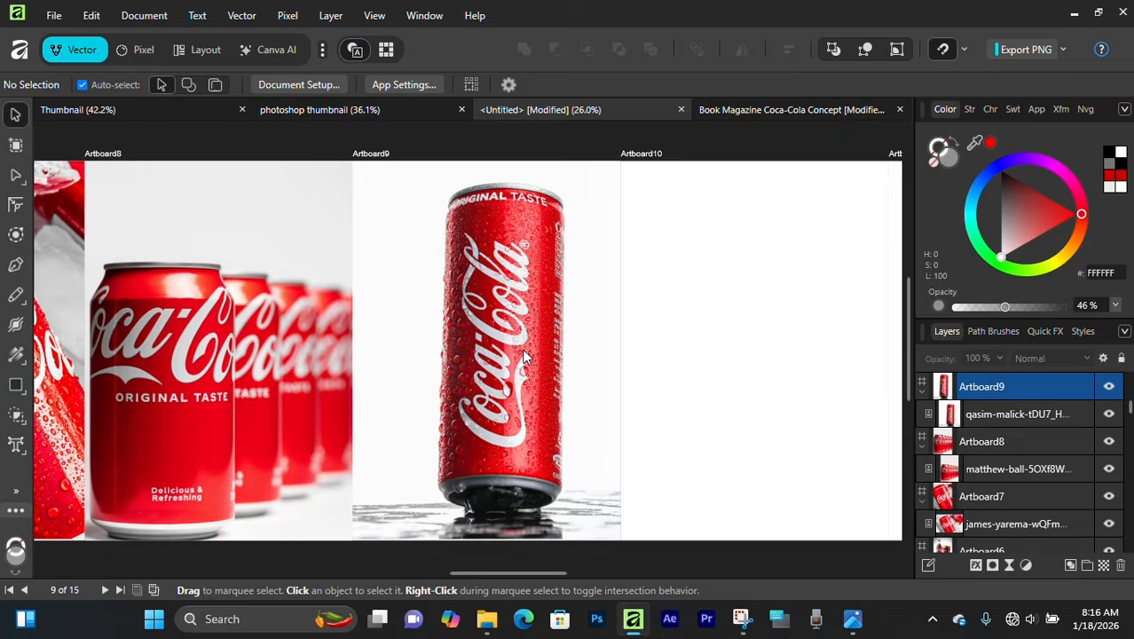
{"action": "scroll", "coordinate": [281, 352], "scroll_direction": "down", "scroll_amount": 1}
{"action": "left_click_drag", "start_coordinate": [353, 357], "coordinate": [585, 340]}
{"action": "scroll", "coordinate": [585, 340], "scroll_direction": "up", "scroll_amount": 3}
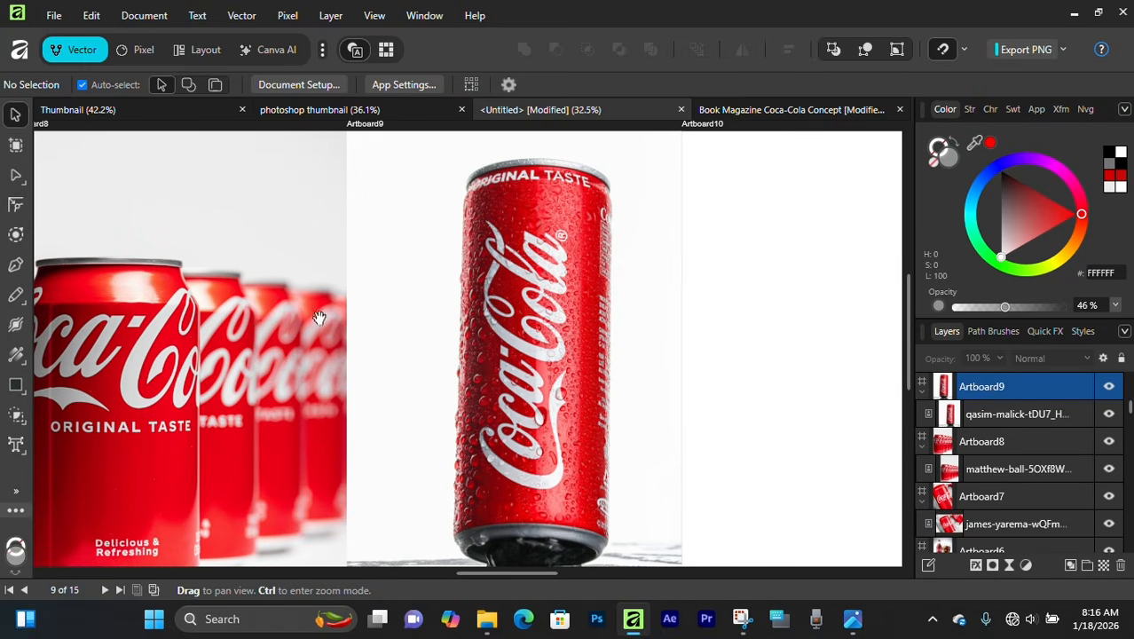
{"action": "left_click_drag", "start_coordinate": [322, 322], "coordinate": [611, 299]}
{"action": "left_click_drag", "start_coordinate": [221, 320], "coordinate": [873, 333]}
{"action": "left_click_drag", "start_coordinate": [314, 334], "coordinate": [523, 324]}
{"action": "left_click_drag", "start_coordinate": [875, 360], "coordinate": [204, 337]}
{"action": "left_click_drag", "start_coordinate": [871, 311], "coordinate": [162, 377]}
{"action": "scroll", "coordinate": [619, 304], "scroll_direction": "down", "scroll_amount": 1}
Place the black Coca-Cola Zero can photo from the IMAGES folder on Artboard10
{"action": "left_click", "coordinate": [659, 324]}
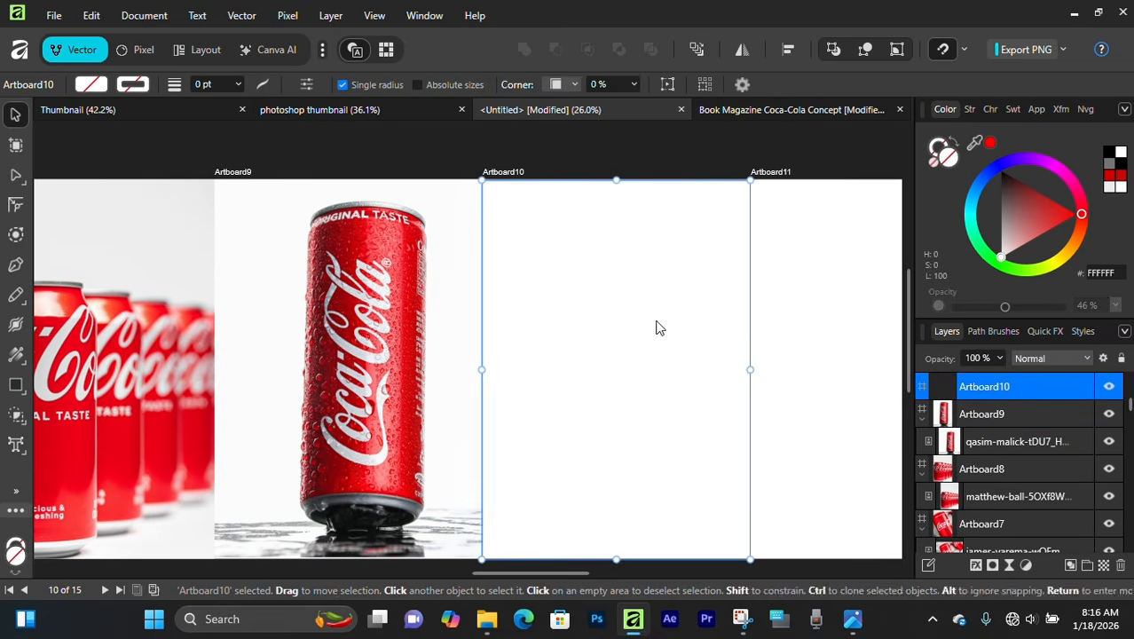
{"action": "left_click", "coordinate": [53, 15]}
{"action": "left_click", "coordinate": [634, 163]}
{"action": "left_click", "coordinate": [53, 15]}
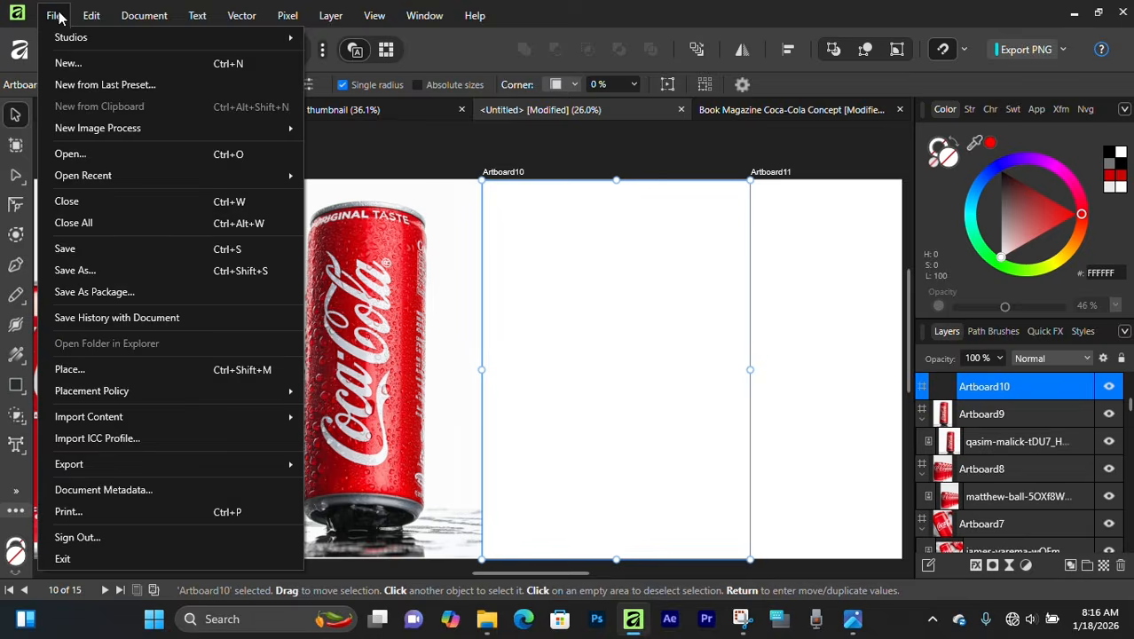
{"action": "left_click", "coordinate": [70, 153]}
{"action": "scroll", "coordinate": [497, 364], "scroll_direction": "down", "scroll_amount": 3}
{"action": "scroll", "coordinate": [557, 365], "scroll_direction": "down", "scroll_amount": 1}
{"action": "left_click", "coordinate": [643, 330]}
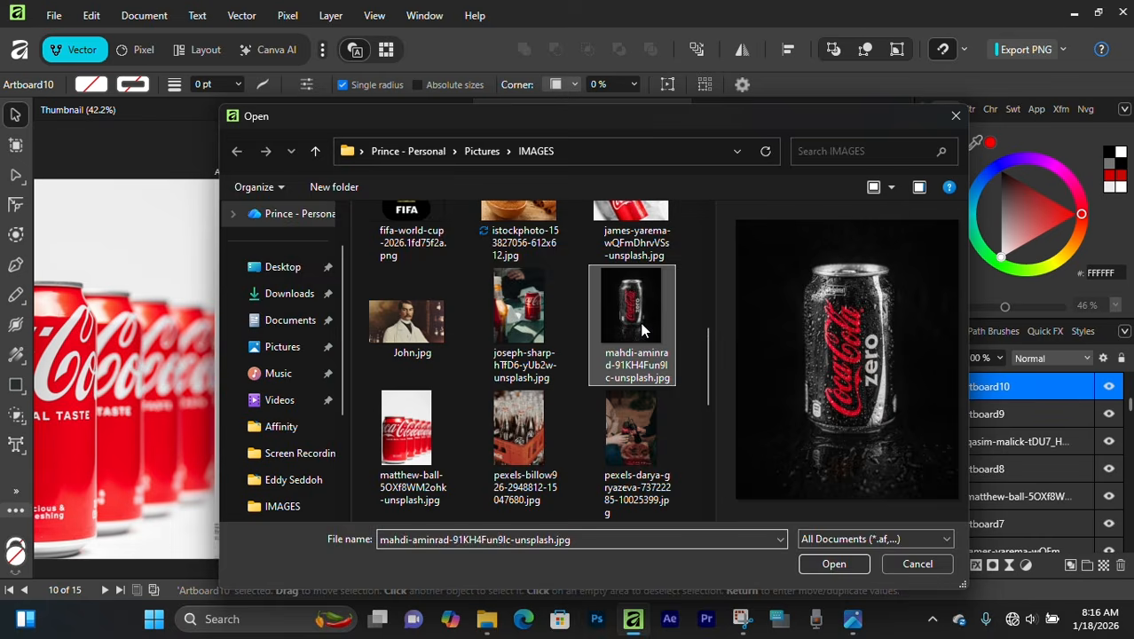
{"action": "left_click", "coordinate": [834, 564]}
{"action": "left_click", "coordinate": [575, 294]}
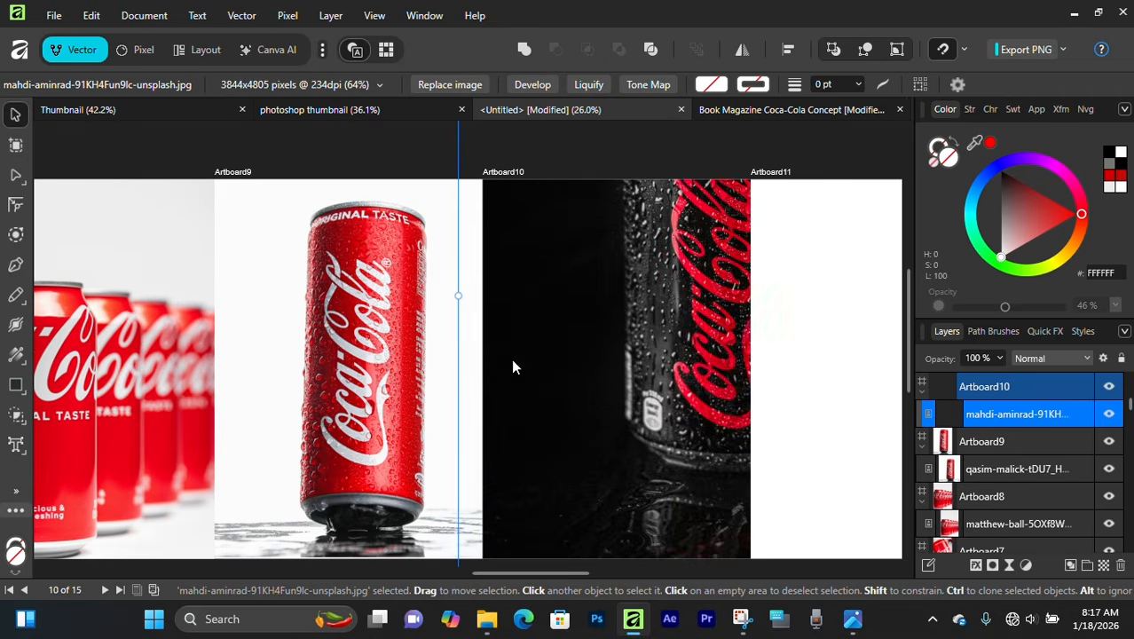
Scale the Coca-Cola Zero can photo down to about 37%, position it to cover Artboard10 with the whole can in frame, and deselect it
{"action": "left_click_drag", "start_coordinate": [511, 359], "coordinate": [447, 440]}
{"action": "left_click_drag", "start_coordinate": [395, 391], "coordinate": [537, 412]}
{"action": "left_click_drag", "start_coordinate": [670, 344], "coordinate": [573, 360]}
{"action": "left_click_drag", "start_coordinate": [654, 158], "coordinate": [655, 184]}
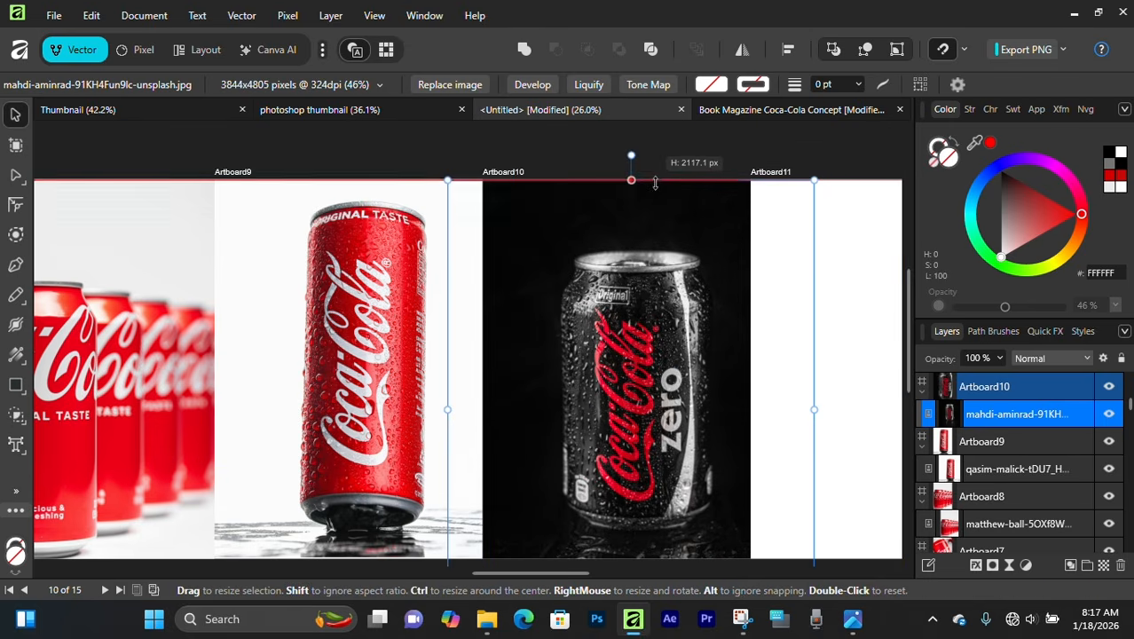
{"action": "scroll", "coordinate": [621, 354], "scroll_direction": "down", "scroll_amount": 3}
{"action": "left_click_drag", "start_coordinate": [629, 488], "coordinate": [633, 435]}
{"action": "scroll", "coordinate": [667, 408], "scroll_direction": "up", "scroll_amount": 3}
{"action": "scroll", "coordinate": [614, 266], "scroll_direction": "down", "scroll_amount": 4}
{"action": "scroll", "coordinate": [635, 432], "scroll_direction": "up", "scroll_amount": 7}
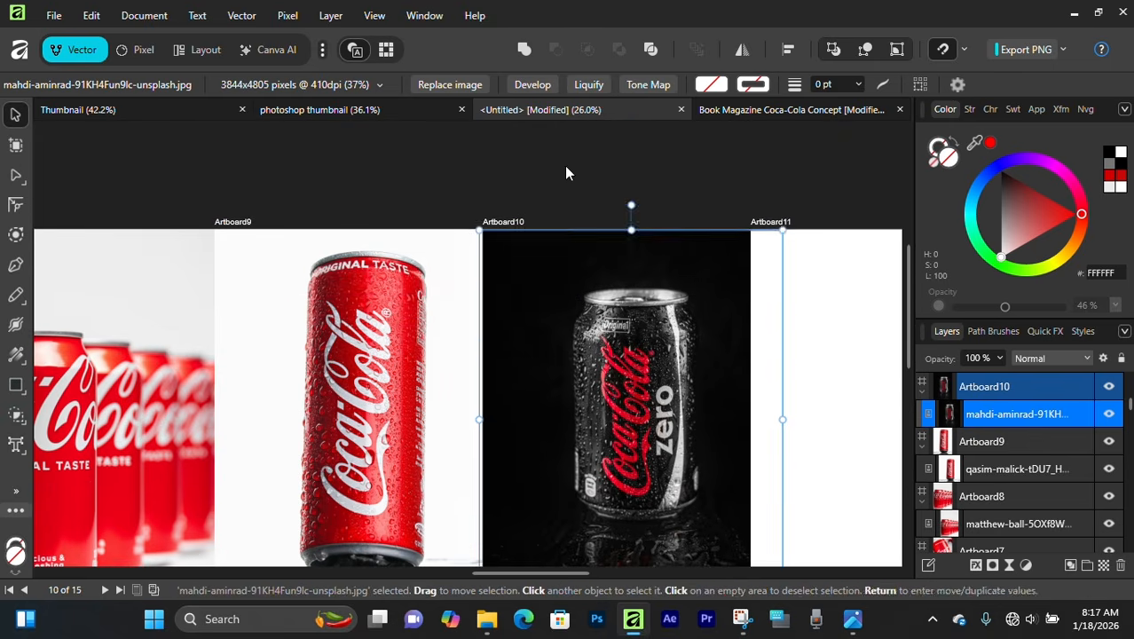
{"action": "left_click", "coordinate": [566, 173]}
Review the magazine pages from the vintage truck page through the Coca-Cola Zero page for visual consistency
{"action": "scroll", "coordinate": [489, 284], "scroll_direction": "left", "scroll_amount": 6}
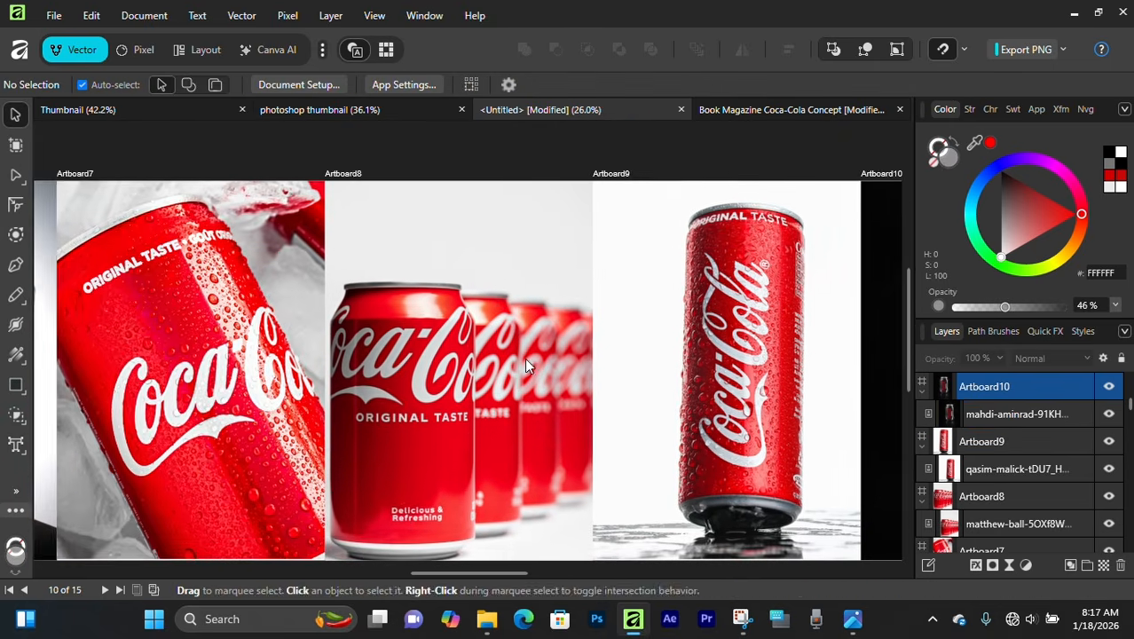
{"action": "scroll", "coordinate": [524, 364], "scroll_direction": "right", "scroll_amount": 2}
{"action": "scroll", "coordinate": [523, 355], "scroll_direction": "left", "scroll_amount": 10}
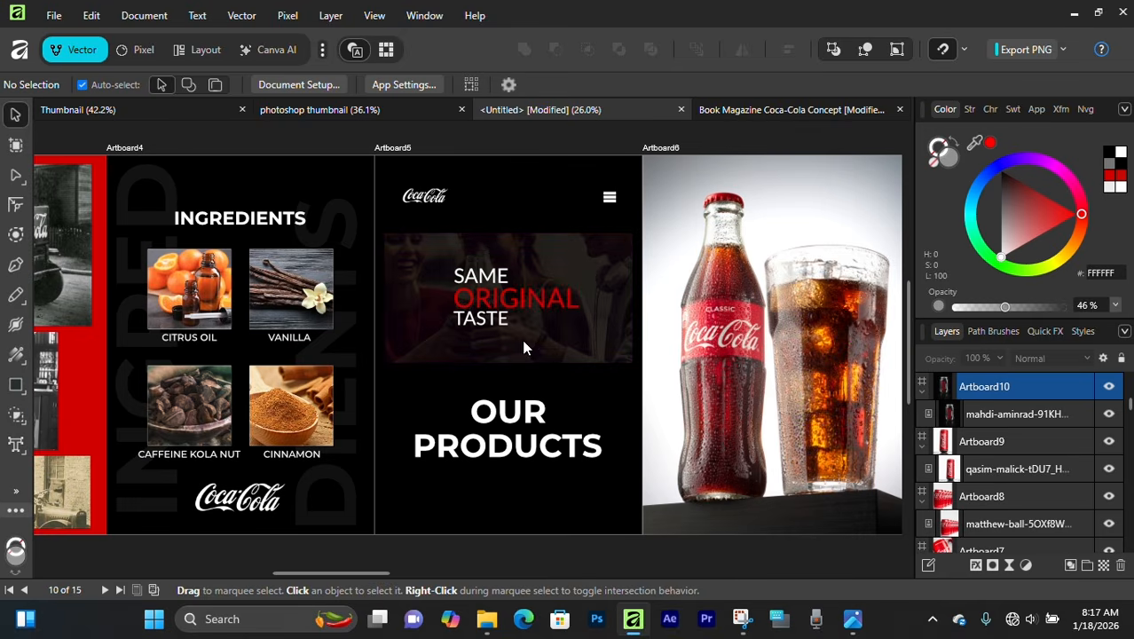
{"action": "left_click_drag", "start_coordinate": [650, 370], "coordinate": [448, 377]}
{"action": "left_click_drag", "start_coordinate": [345, 367], "coordinate": [417, 356]}
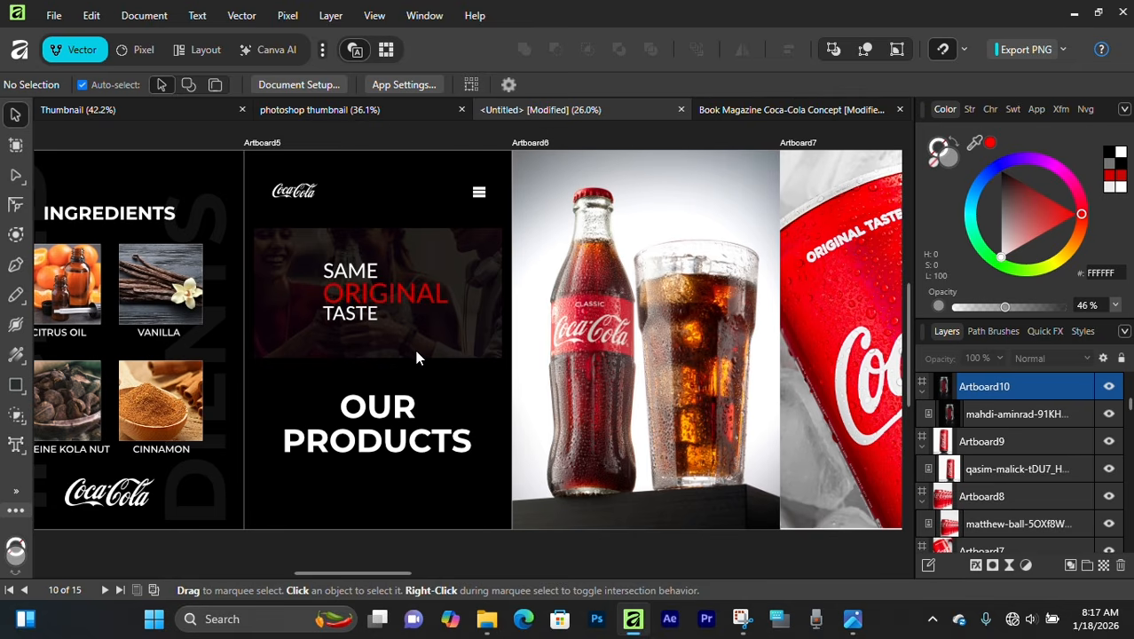
{"action": "scroll", "coordinate": [417, 356], "scroll_direction": "right", "scroll_amount": 12}
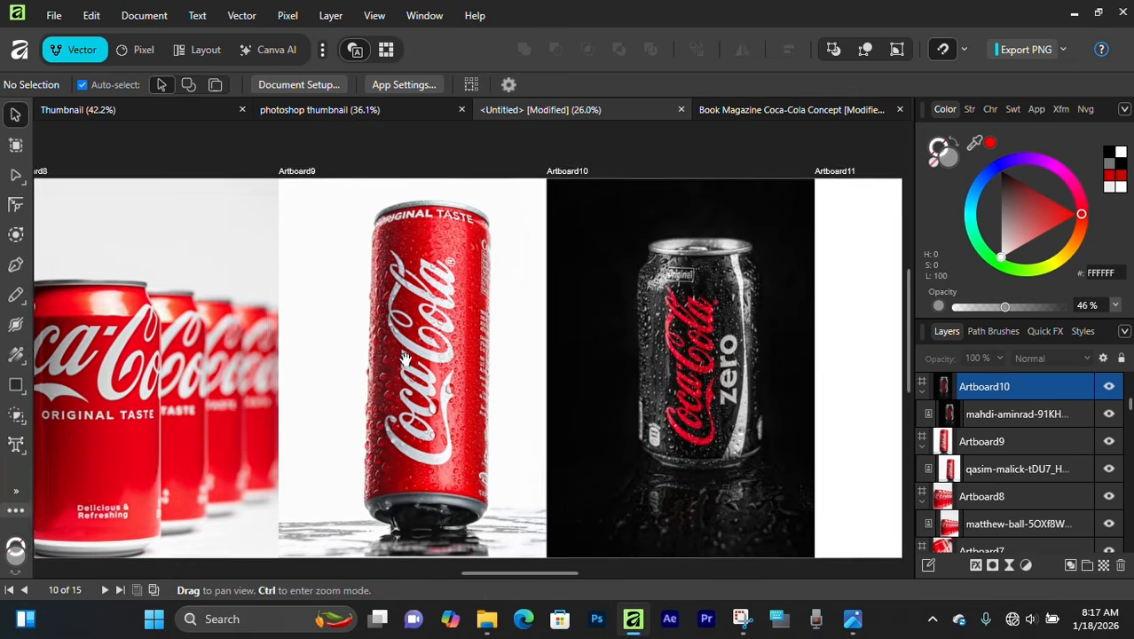
{"action": "scroll", "coordinate": [382, 393], "scroll_direction": "left", "scroll_amount": 1}
{"action": "left_click_drag", "start_coordinate": [381, 393], "coordinate": [518, 380]}
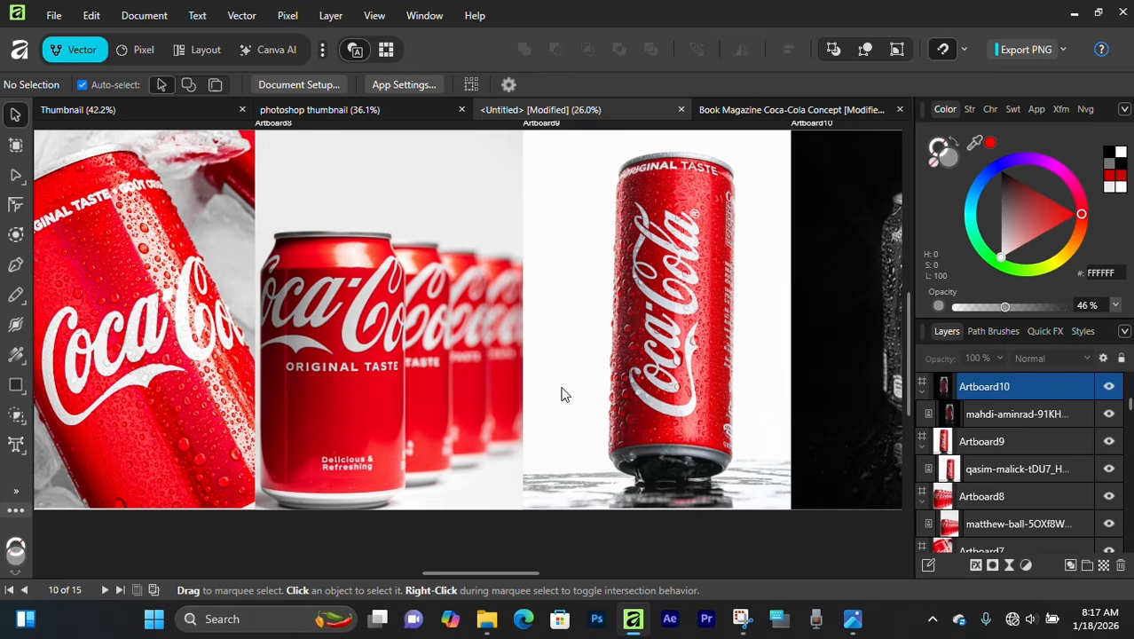
{"action": "scroll", "coordinate": [507, 377], "scroll_direction": "right", "scroll_amount": 3}
{"action": "scroll", "coordinate": [512, 399], "scroll_direction": "left", "scroll_amount": 14}
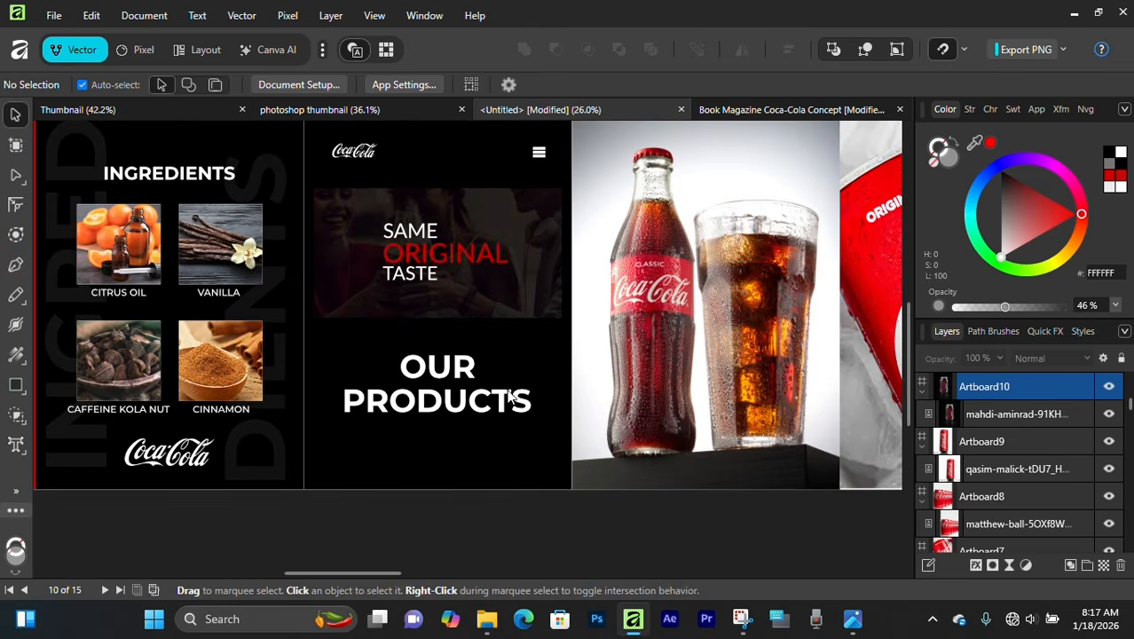
{"action": "scroll", "coordinate": [511, 398], "scroll_direction": "up", "scroll_amount": 1}
{"action": "left_click_drag", "start_coordinate": [362, 395], "coordinate": [799, 410]}
{"action": "left_click_drag", "start_coordinate": [89, 400], "coordinate": [213, 406]}
{"action": "left_click_drag", "start_coordinate": [754, 397], "coordinate": [505, 388]}
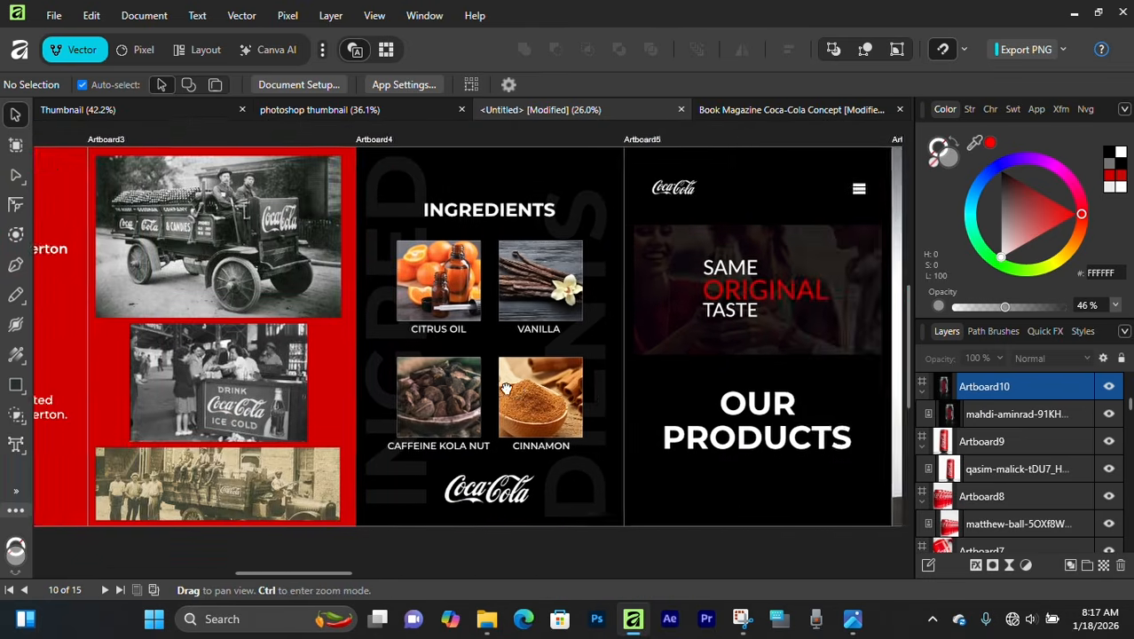
{"action": "scroll", "coordinate": [506, 388], "scroll_direction": "right", "scroll_amount": 10}
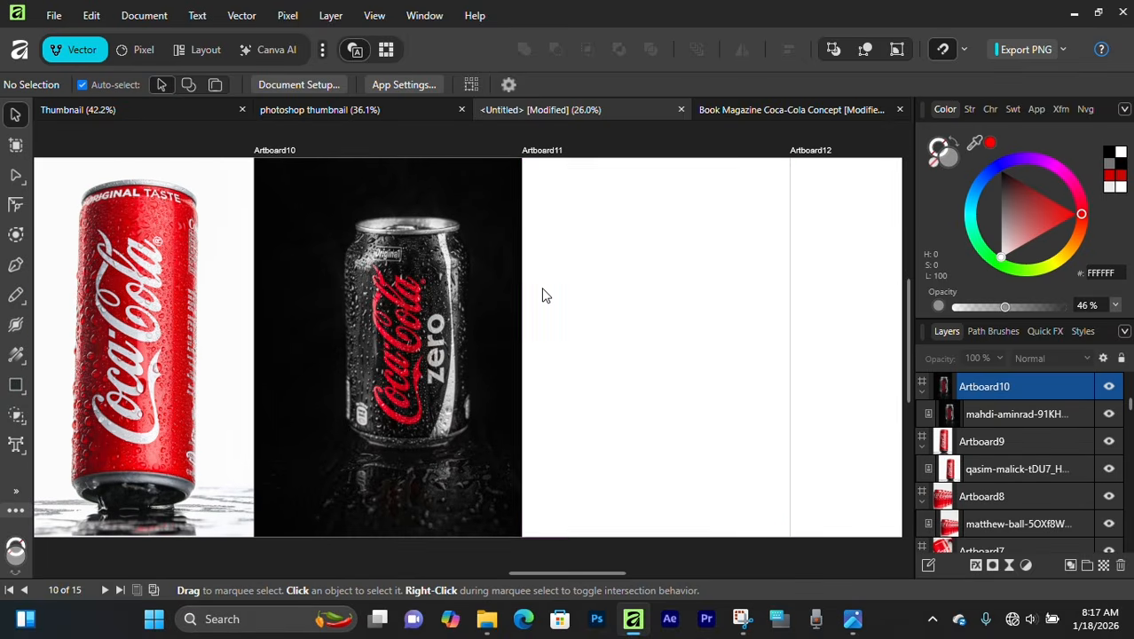
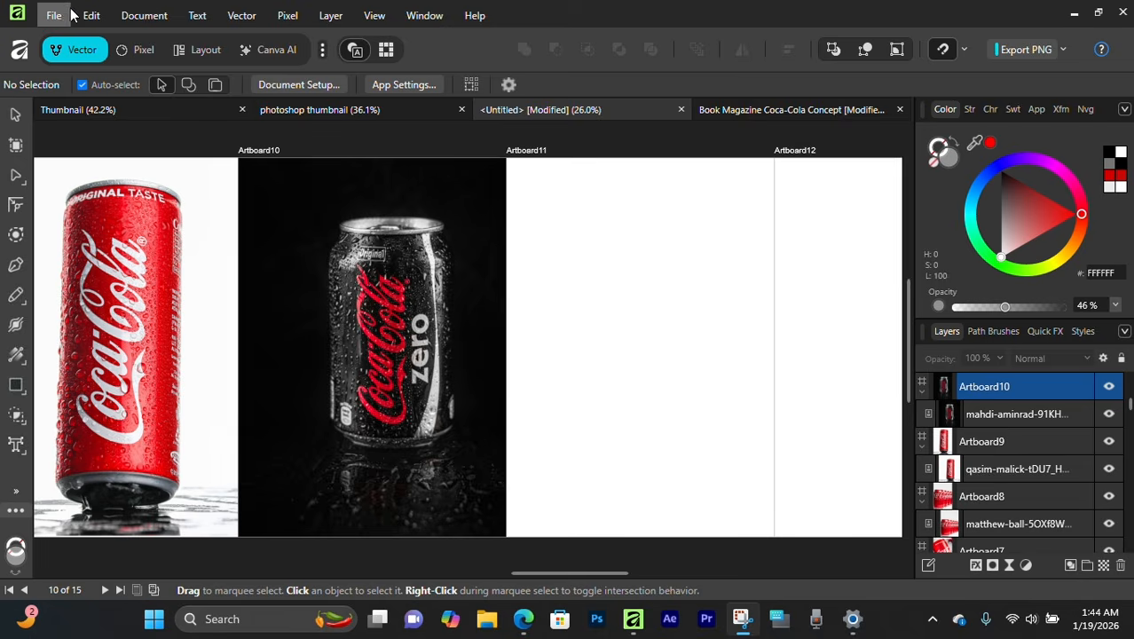
Place the photo of Coca-Cola bottles in a red crate from the IMAGES folder on Artboard11
{"action": "left_click", "coordinate": [56, 15]}
{"action": "left_click", "coordinate": [123, 370]}
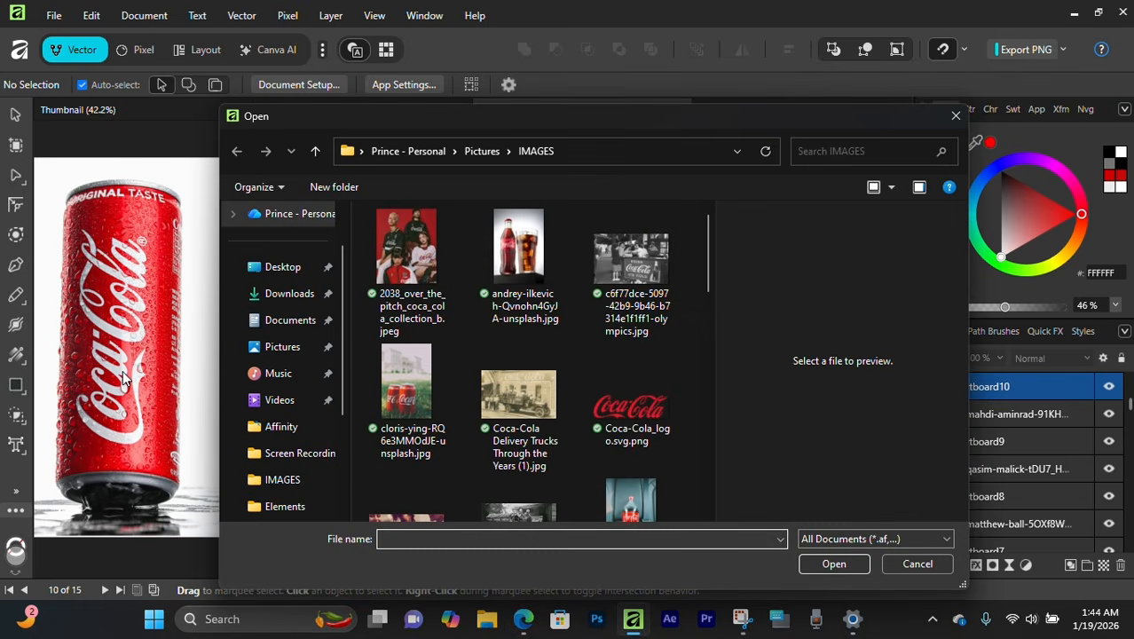
{"action": "scroll", "coordinate": [480, 390], "scroll_direction": "down", "scroll_amount": 5}
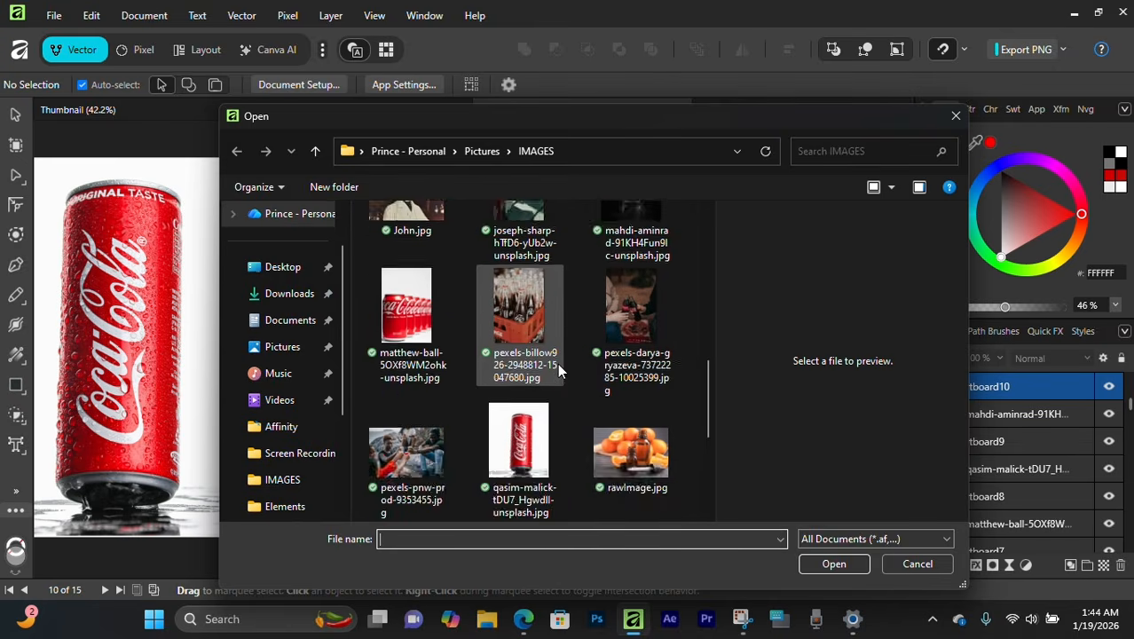
{"action": "scroll", "coordinate": [557, 363], "scroll_direction": "up", "scroll_amount": 1}
{"action": "left_click", "coordinate": [506, 382]}
{"action": "left_click", "coordinate": [833, 564]}
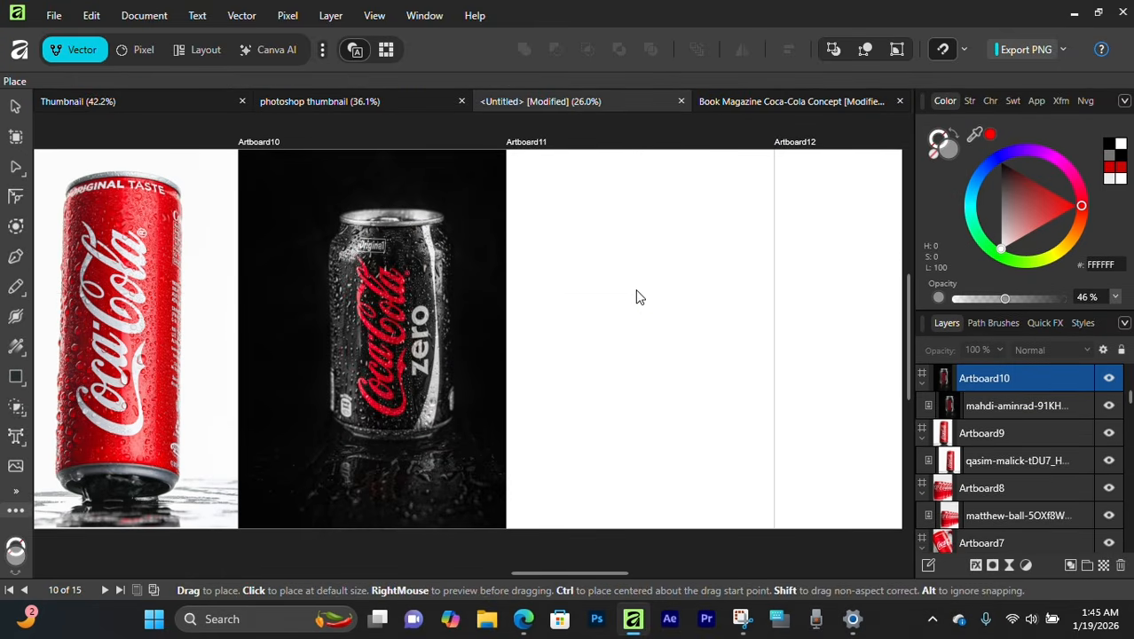
{"action": "left_click", "coordinate": [632, 294]}
Scale the bottle crate photo to about 25% to fill Artboard11, shift it slightly upward, and deselect it
{"action": "left_click_drag", "start_coordinate": [766, 355], "coordinate": [795, 378]}
{"action": "left_click_drag", "start_coordinate": [522, 405], "coordinate": [567, 354]}
{"action": "left_click_drag", "start_coordinate": [819, 357], "coordinate": [784, 339]}
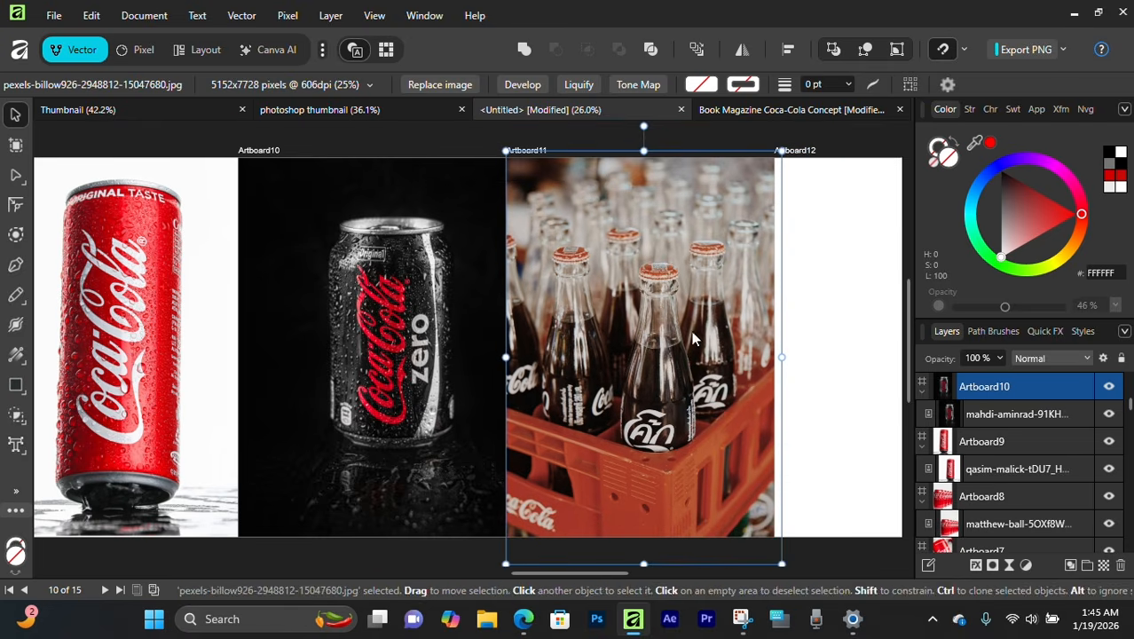
{"action": "scroll", "coordinate": [692, 330], "scroll_direction": "up", "scroll_amount": 1}
{"action": "left_click", "coordinate": [582, 166]}
{"action": "scroll", "coordinate": [612, 248], "scroll_direction": "down", "scroll_amount": 1}
{"action": "mouse_move", "coordinate": [639, 326]}
{"action": "left_mouse_down"}
{"action": "mouse_move", "coordinate": [641, 307]}
{"action": "mouse_move", "coordinate": [646, 316]}
{"action": "left_mouse_up"}
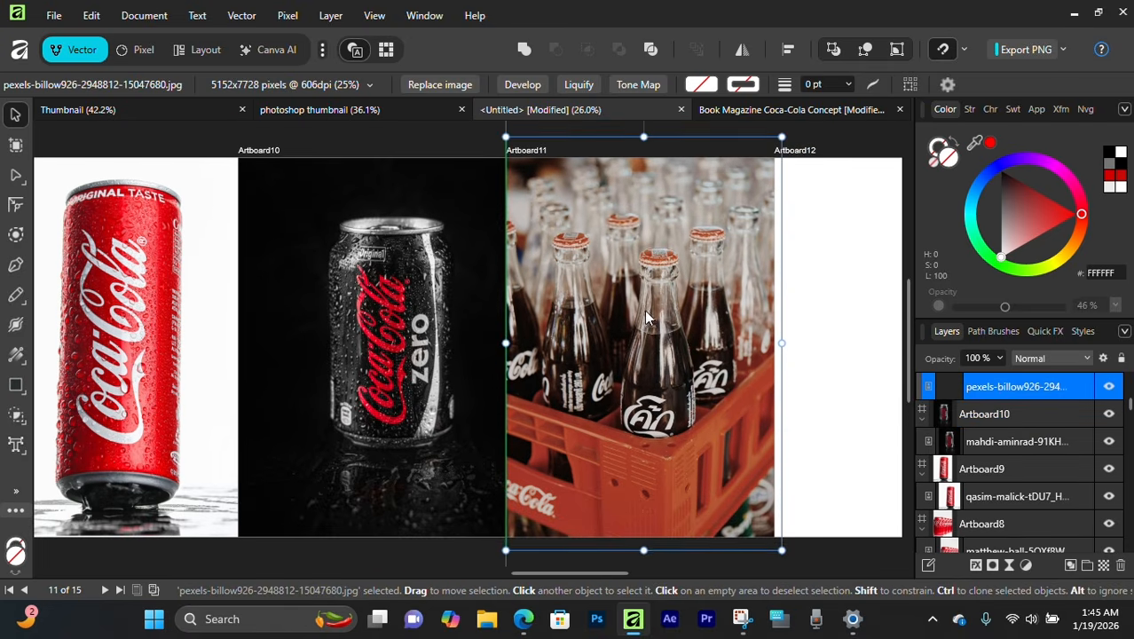
{"action": "left_click", "coordinate": [453, 142]}
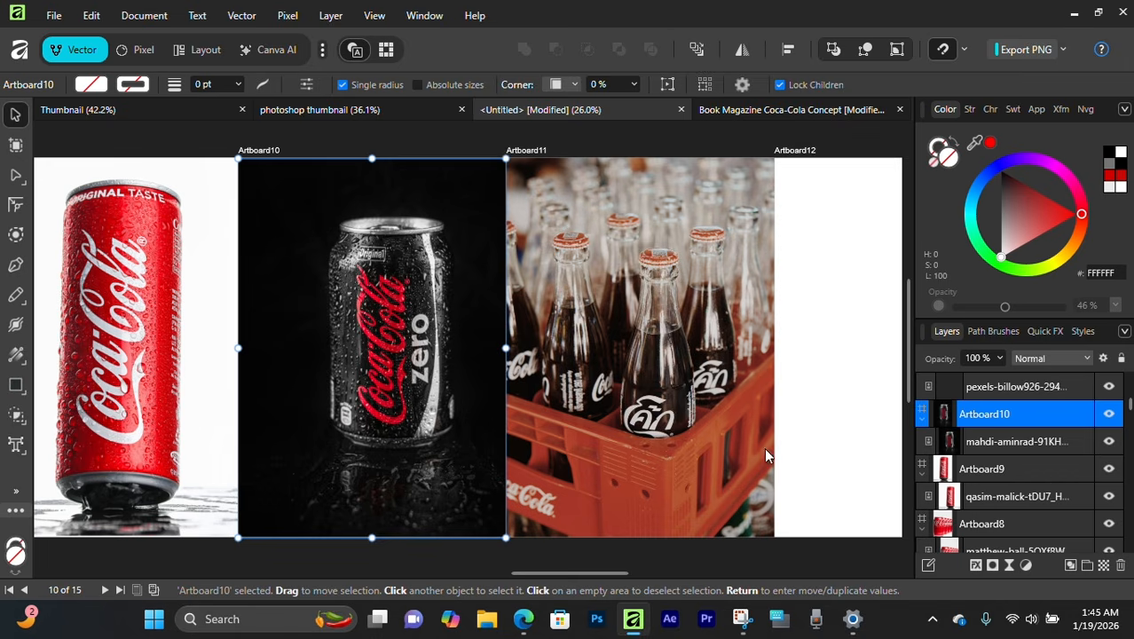
{"action": "scroll", "coordinate": [766, 455], "scroll_direction": "up", "scroll_amount": 1}
{"action": "left_click", "coordinate": [594, 198]}
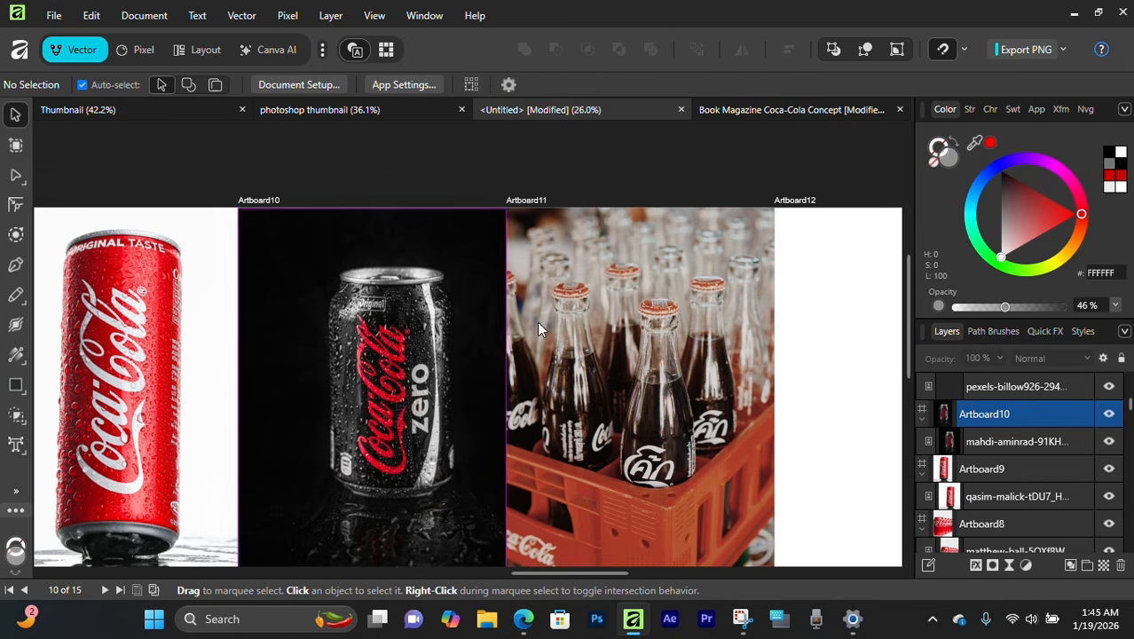
Select the bottle crate photo on Artboard11 and switch to the Pixel workspace
{"action": "left_click", "coordinate": [650, 376]}
{"action": "scroll", "coordinate": [650, 376], "scroll_direction": "down", "scroll_amount": 2}
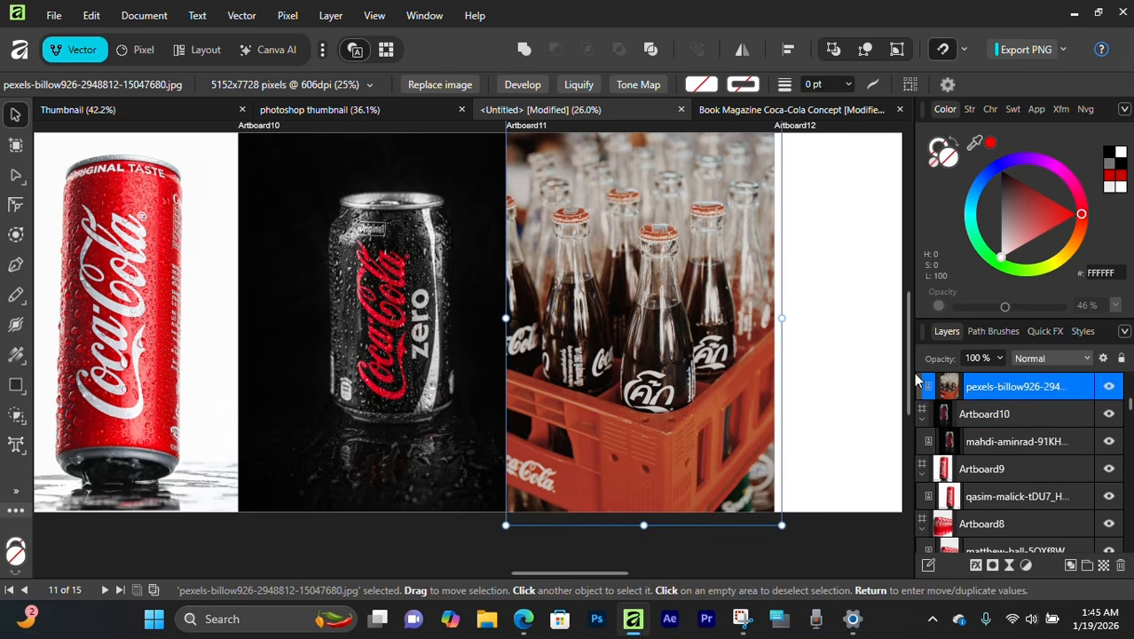
{"action": "left_click", "coordinate": [135, 50]}
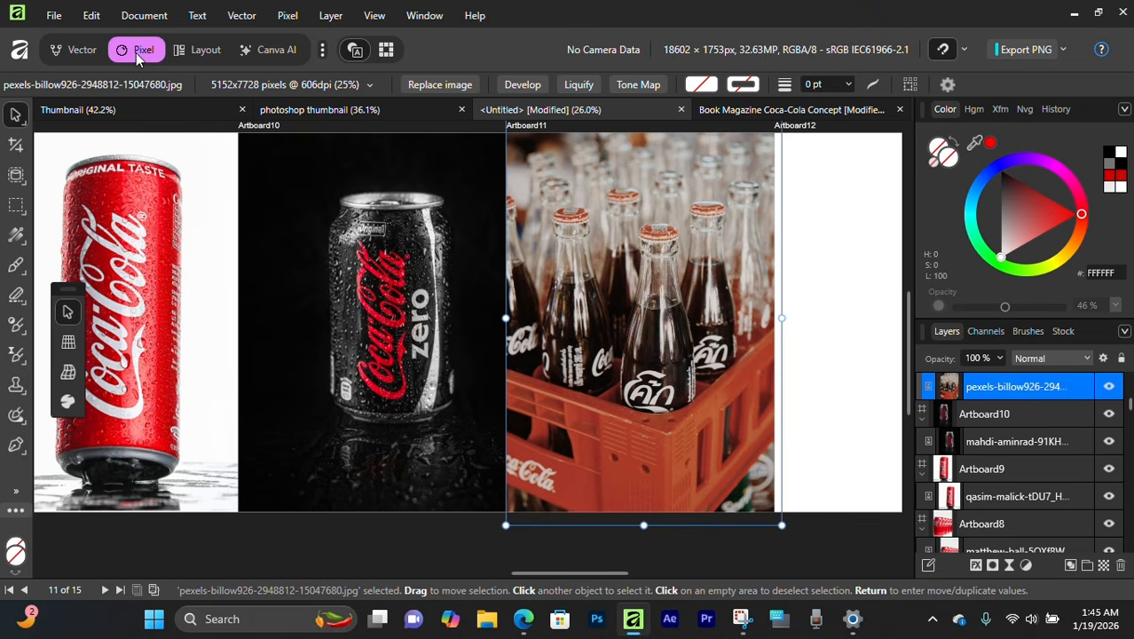
{"action": "left_click", "coordinate": [489, 522]}
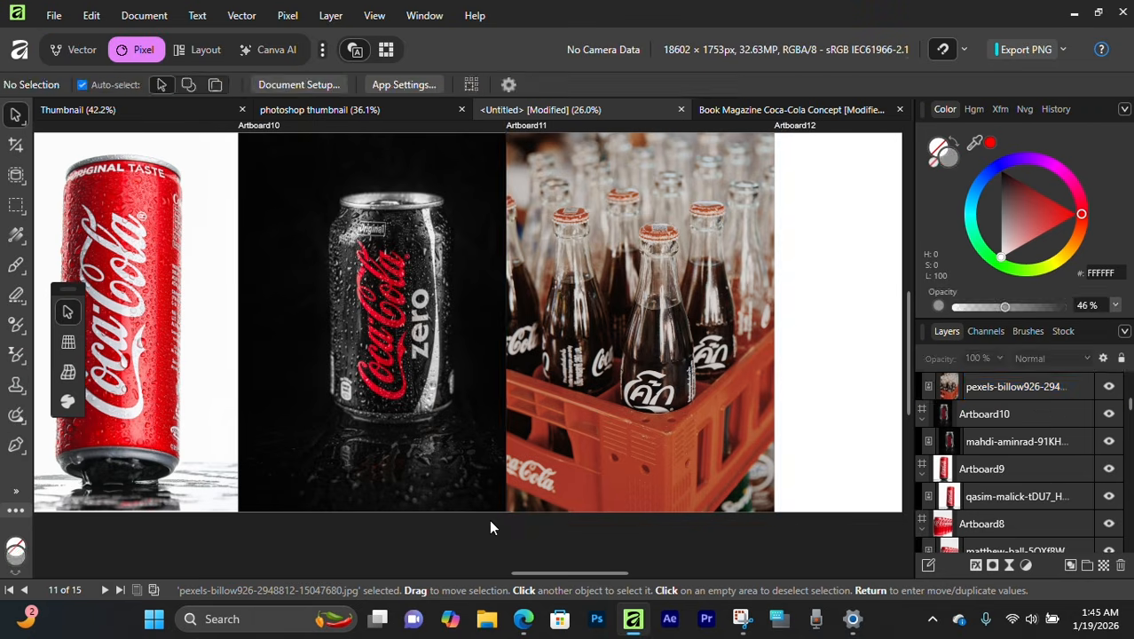
{"action": "left_click", "coordinate": [720, 360]}
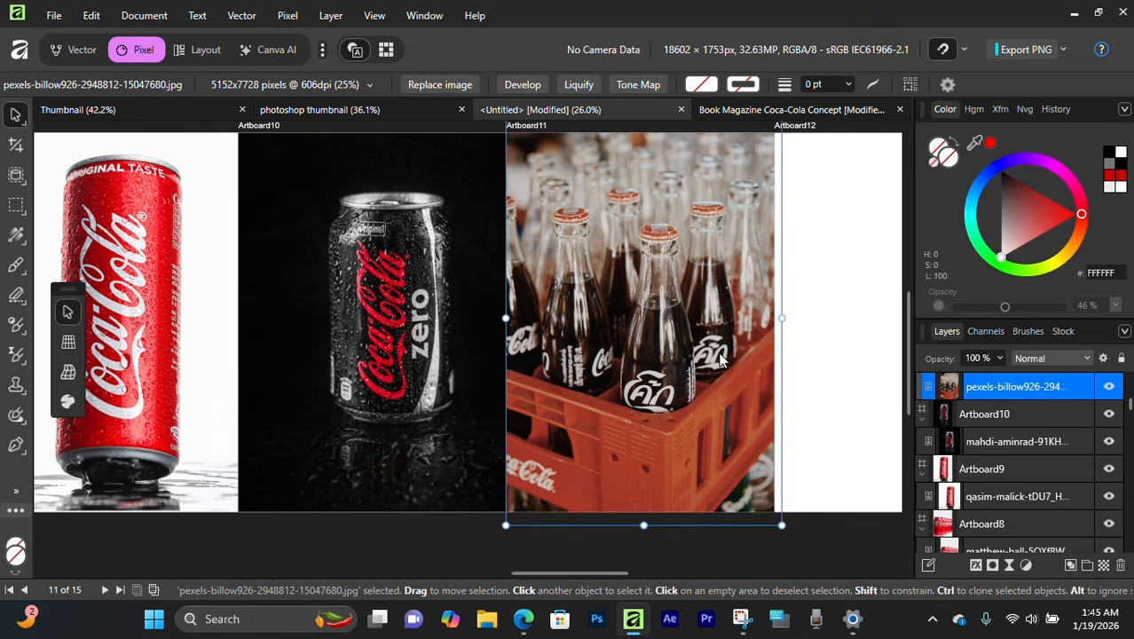
{"action": "left_click", "coordinate": [81, 50]}
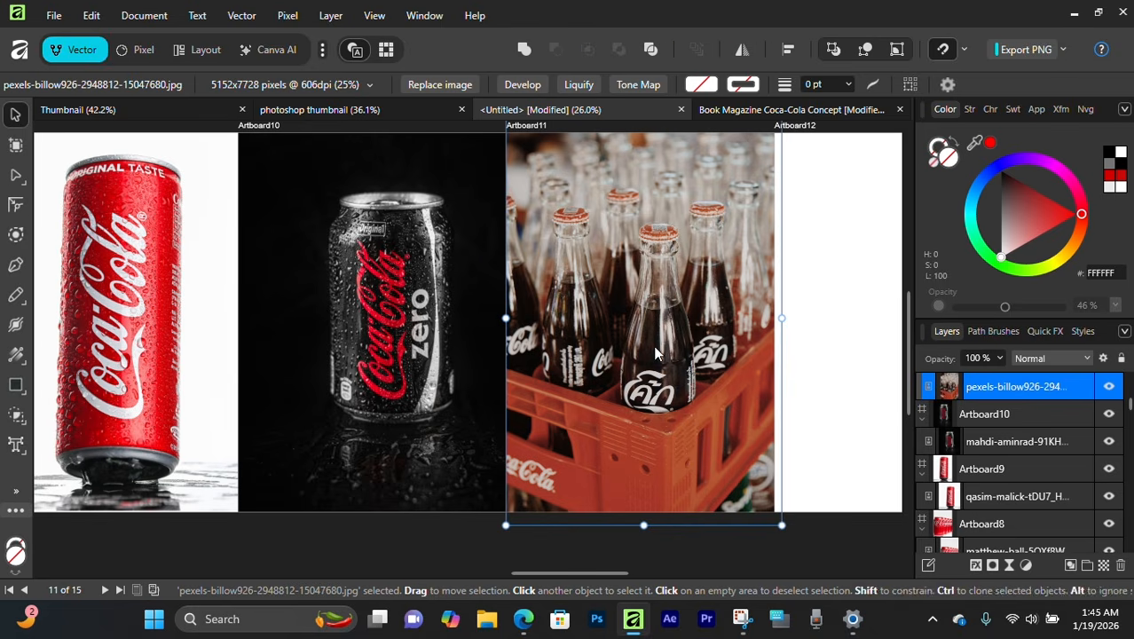
{"action": "left_click", "coordinate": [140, 51]}
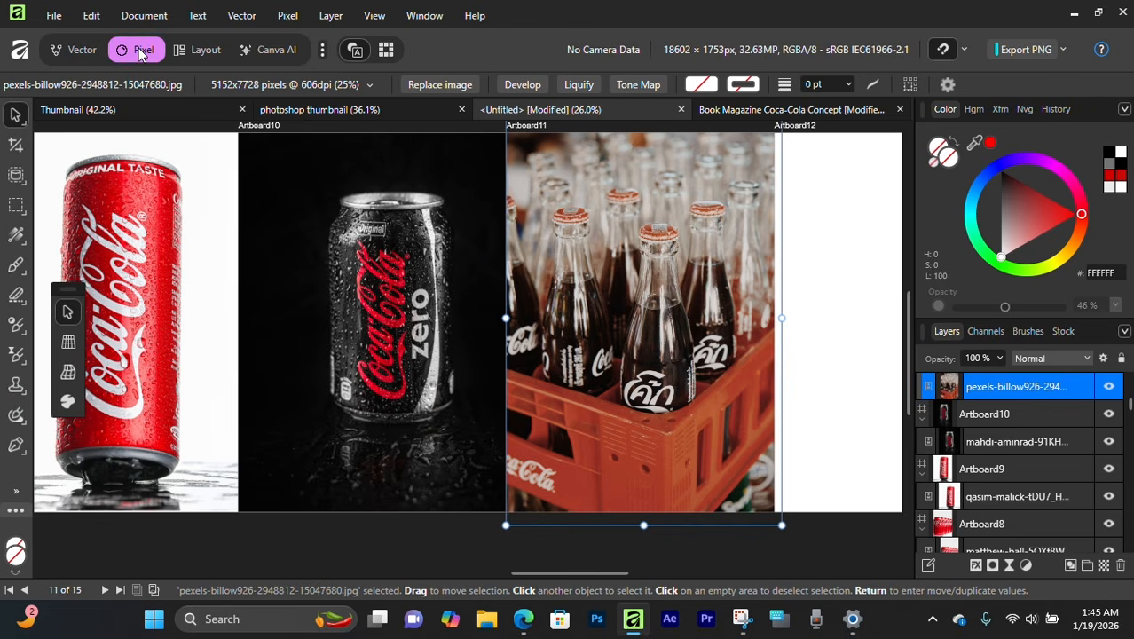
Set up the Paint Brush with black (000000) and add a new pixel layer above the bottle crate photo
{"action": "left_click", "coordinate": [15, 266]}
{"action": "scroll", "coordinate": [590, 282], "scroll_direction": "up", "scroll_amount": 2}
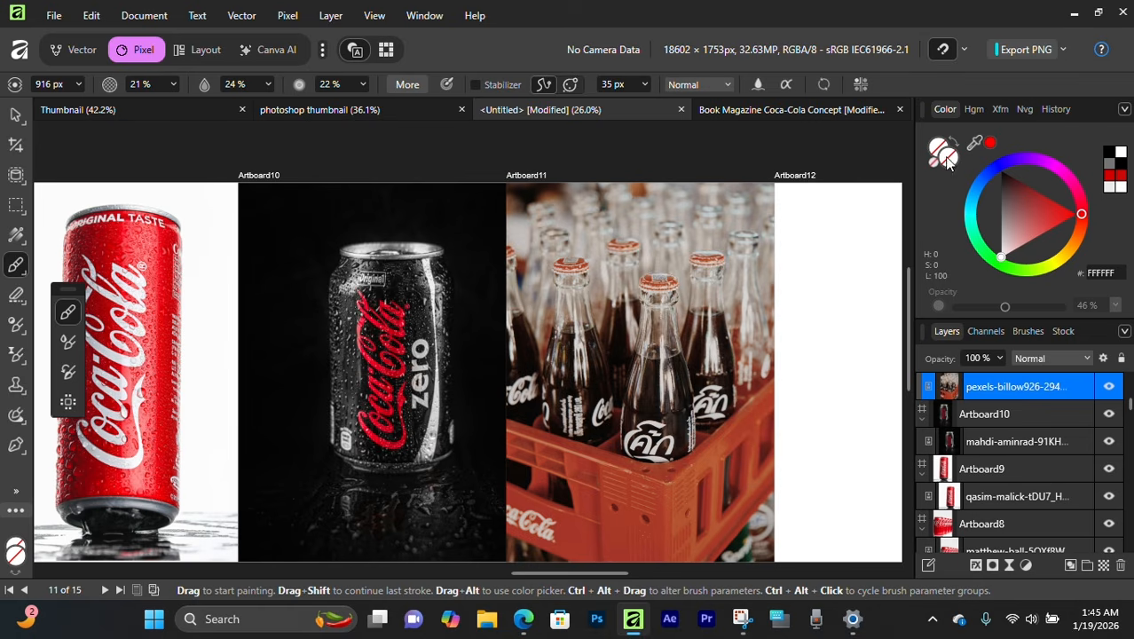
{"action": "scroll", "coordinate": [572, 294], "scroll_direction": "down", "scroll_amount": 2}
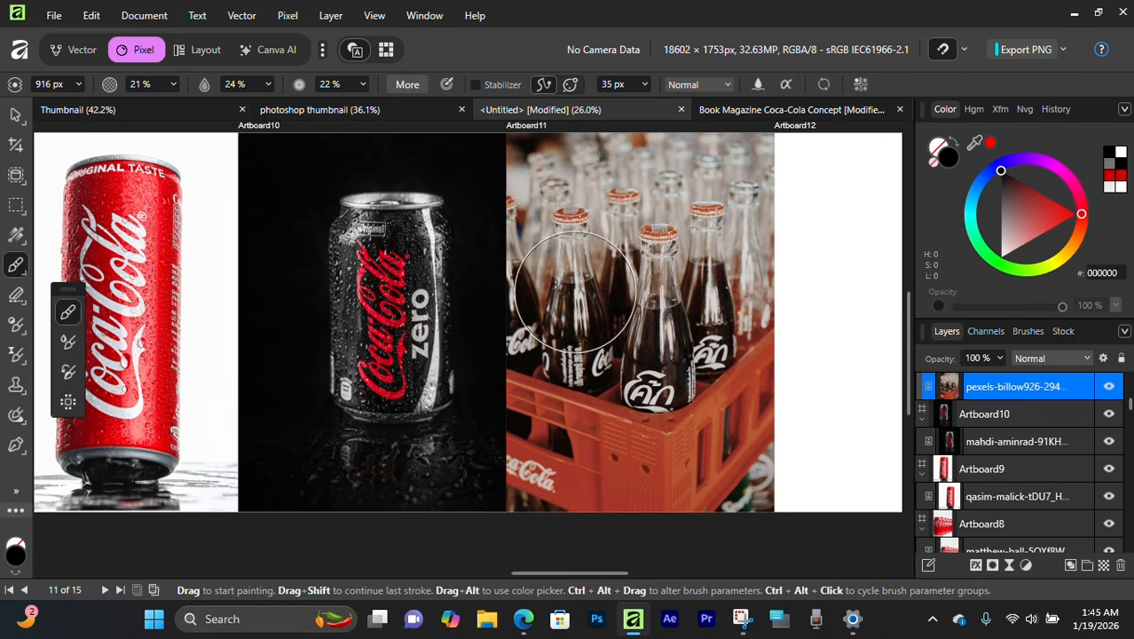
{"action": "key", "text": "ctrl+shift+n"}
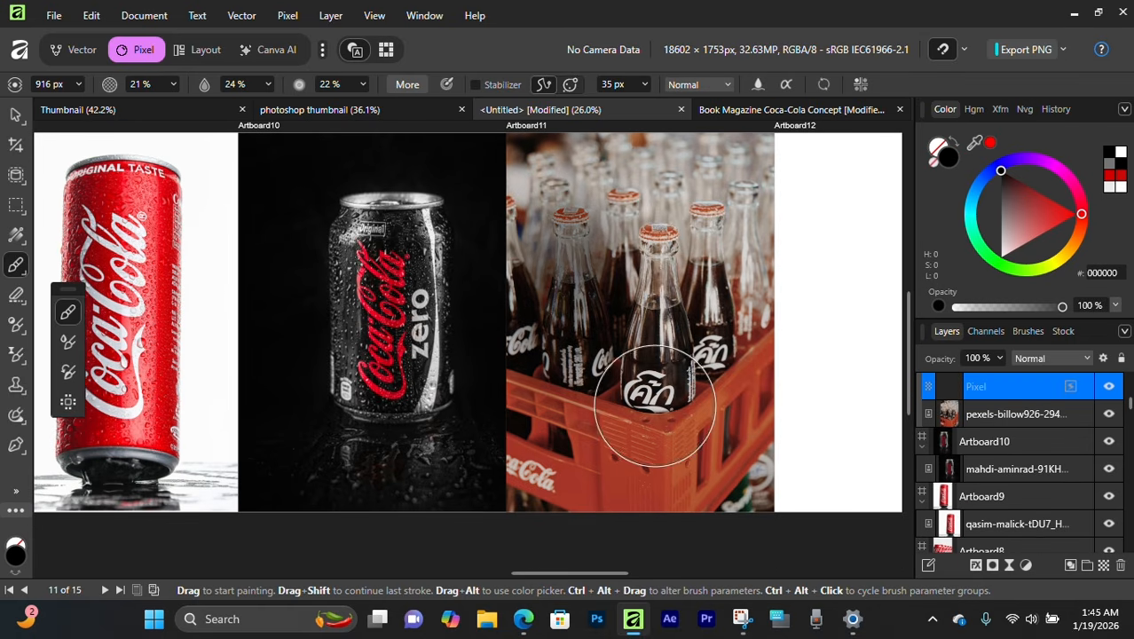
Enlarge the brush to 1842 px and paint black over the bottle crate photo on Artboard11 to darken it
{"action": "left_click_drag", "start_coordinate": [706, 387], "coordinate": [710, 387]}
{"action": "key", "text": "bracketright"}
{"action": "key", "text": "bracketright"}
{"action": "key", "text": "bracketright"}
{"action": "key", "text": "bracketright"}
{"action": "key", "text": "bracketright"}
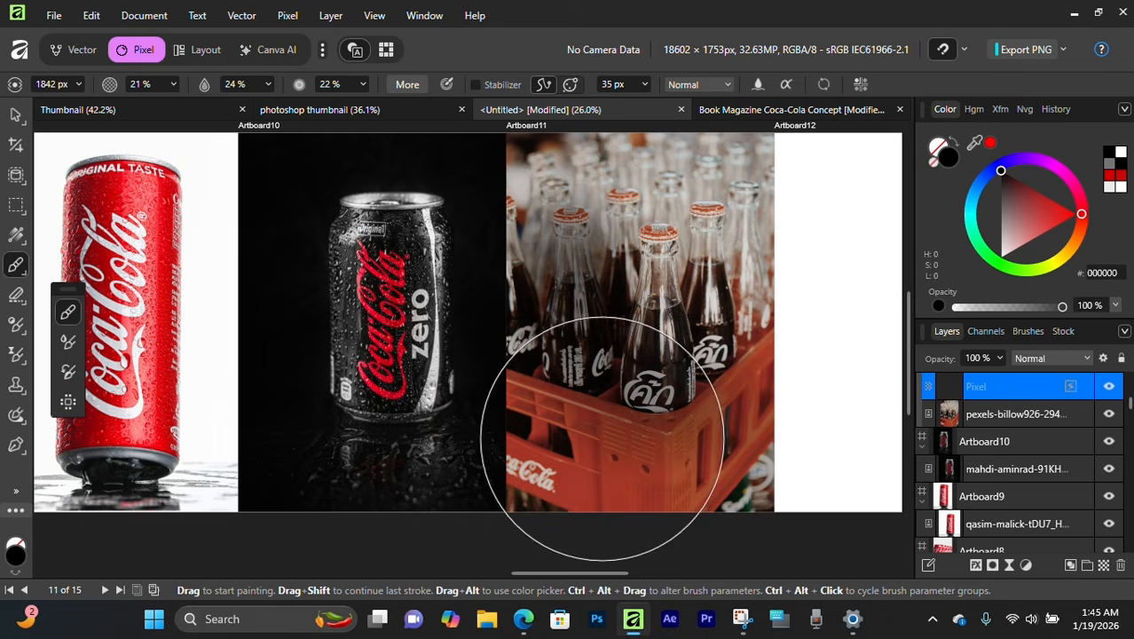
{"action": "mouse_move", "coordinate": [602, 440]}
{"action": "left_mouse_down"}
{"action": "mouse_move", "coordinate": [649, 450]}
{"action": "mouse_move", "coordinate": [561, 482]}
{"action": "mouse_move", "coordinate": [683, 339]}
{"action": "mouse_move", "coordinate": [638, 238]}
{"action": "left_mouse_up"}
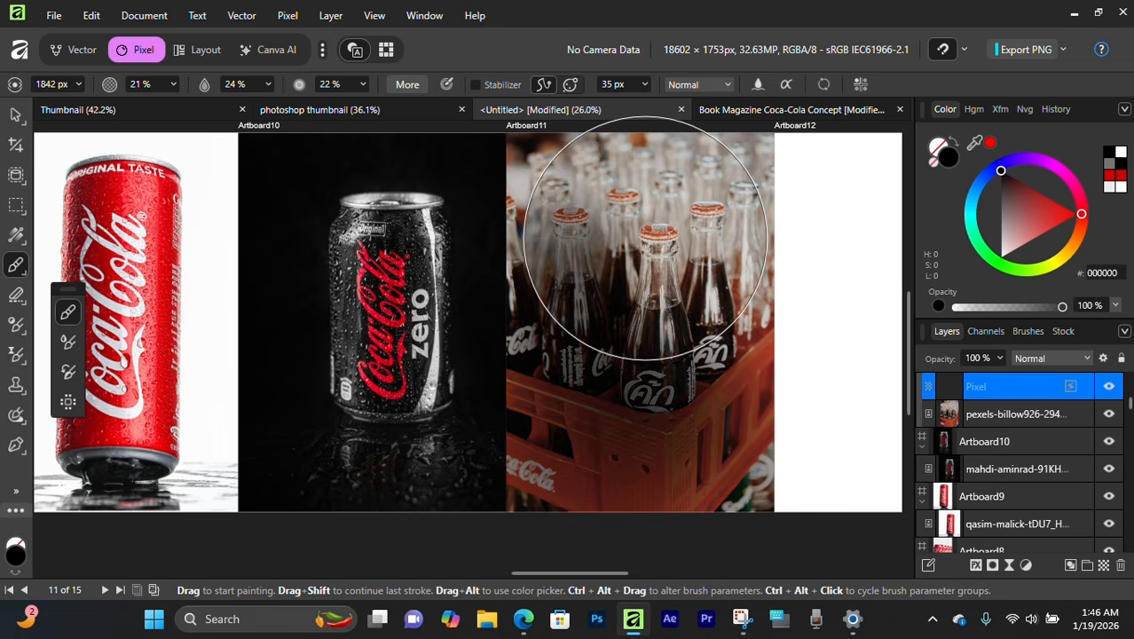
{"action": "scroll", "coordinate": [633, 275], "scroll_direction": "up", "scroll_amount": 4}
{"action": "mouse_move", "coordinate": [537, 222]}
{"action": "left_mouse_down"}
{"action": "mouse_move", "coordinate": [570, 405]}
{"action": "mouse_move", "coordinate": [612, 362]}
{"action": "mouse_move", "coordinate": [601, 328]}
{"action": "left_mouse_up"}
{"action": "mouse_move", "coordinate": [742, 266]}
{"action": "left_mouse_down"}
{"action": "mouse_move", "coordinate": [706, 252]}
{"action": "mouse_move", "coordinate": [720, 350]}
{"action": "mouse_move", "coordinate": [714, 253]}
{"action": "mouse_move", "coordinate": [659, 243]}
{"action": "mouse_move", "coordinate": [614, 445]}
{"action": "mouse_move", "coordinate": [636, 420]}
{"action": "mouse_move", "coordinate": [624, 332]}
{"action": "mouse_move", "coordinate": [504, 394]}
{"action": "mouse_move", "coordinate": [446, 499]}
{"action": "mouse_move", "coordinate": [592, 444]}
{"action": "mouse_move", "coordinate": [625, 397]}
{"action": "left_mouse_up"}
{"action": "scroll", "coordinate": [701, 251], "scroll_direction": "down", "scroll_amount": 4}
{"action": "scroll", "coordinate": [638, 318], "scroll_direction": "down", "scroll_amount": 4}
{"action": "scroll", "coordinate": [630, 346], "scroll_direction": "up", "scroll_amount": 3}
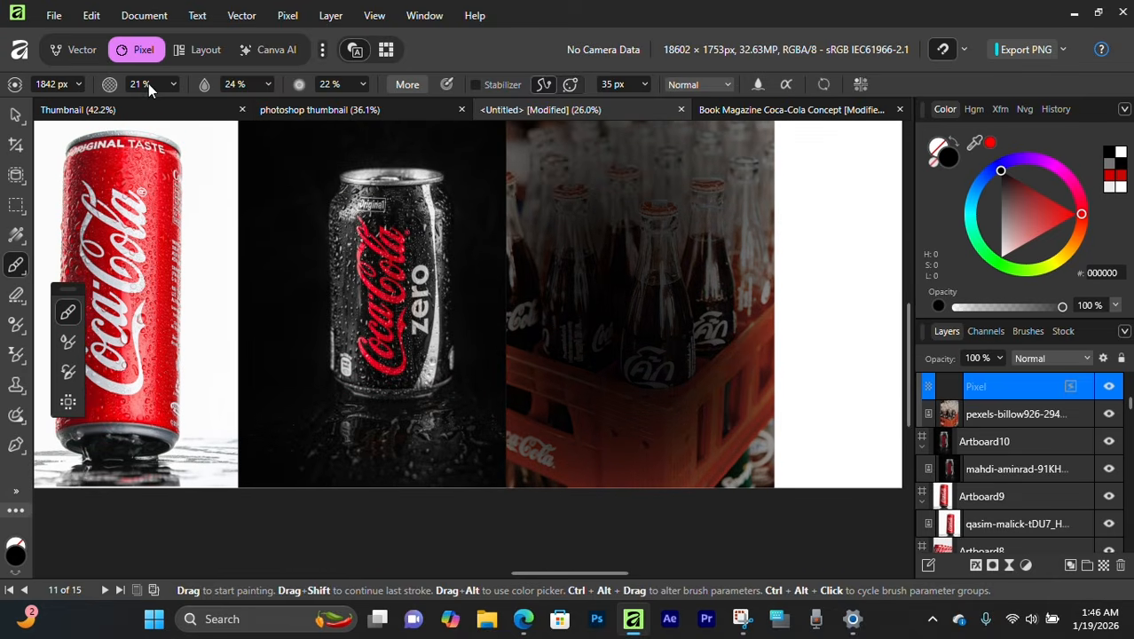
Set the brush opacity to 30% and darken the bottles and crate on Artboard11 with more black strokes
{"action": "scroll", "coordinate": [632, 277], "scroll_direction": "up", "scroll_amount": 3}
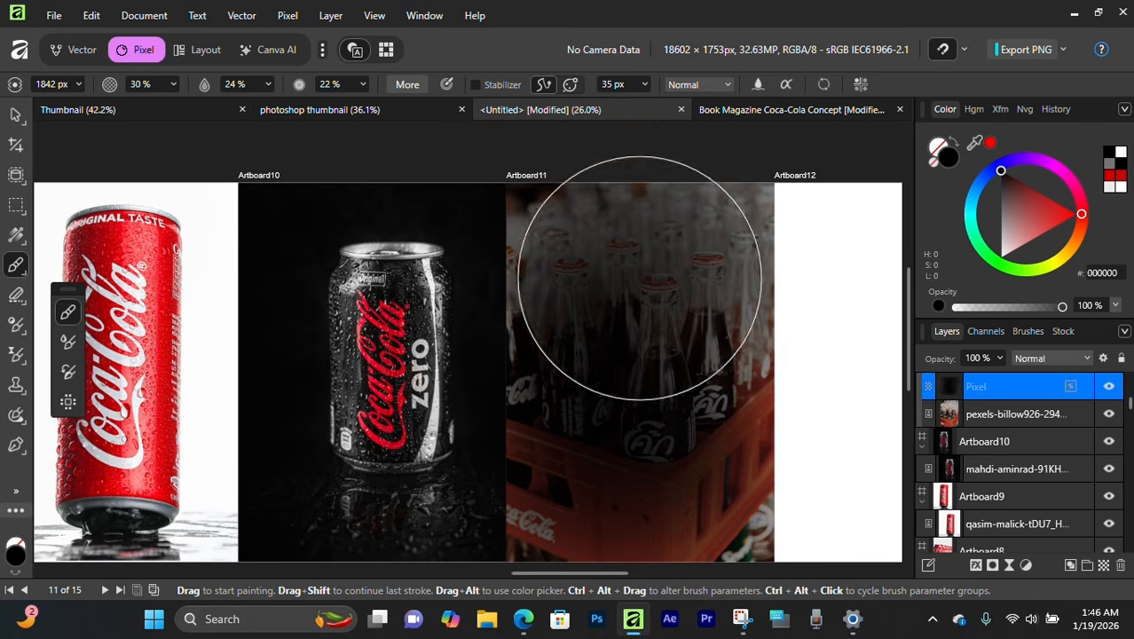
{"action": "mouse_move", "coordinate": [640, 279]}
{"action": "left_mouse_down"}
{"action": "mouse_move", "coordinate": [704, 254]}
{"action": "mouse_move", "coordinate": [529, 302]}
{"action": "mouse_move", "coordinate": [622, 288]}
{"action": "left_mouse_up"}
{"action": "scroll", "coordinate": [568, 306], "scroll_direction": "up", "scroll_amount": 3}
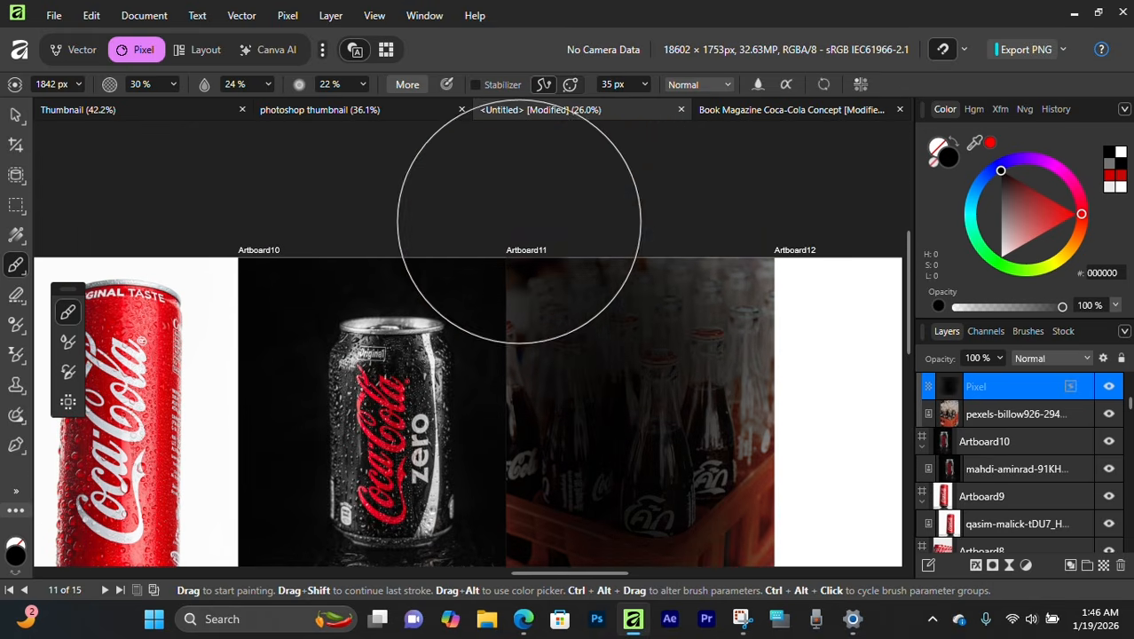
{"action": "mouse_move", "coordinate": [517, 220]}
{"action": "left_mouse_down"}
{"action": "mouse_move", "coordinate": [600, 297]}
{"action": "mouse_move", "coordinate": [768, 262]}
{"action": "mouse_move", "coordinate": [570, 271]}
{"action": "mouse_move", "coordinate": [744, 287]}
{"action": "mouse_move", "coordinate": [652, 320]}
{"action": "left_mouse_up"}
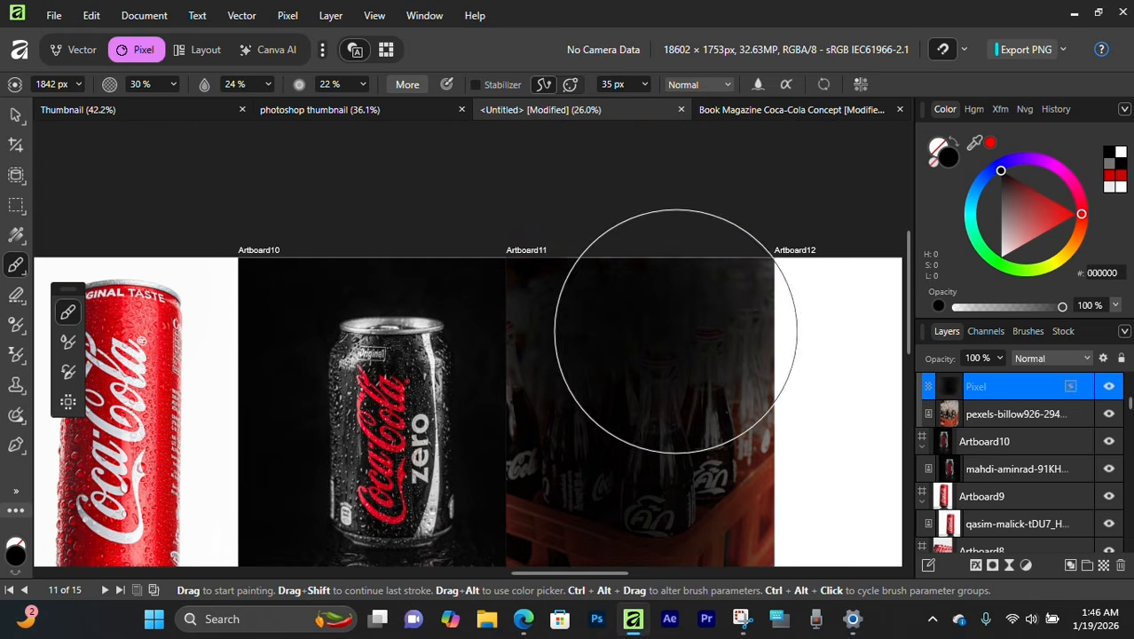
{"action": "scroll", "coordinate": [664, 360], "scroll_direction": "down", "scroll_amount": 9}
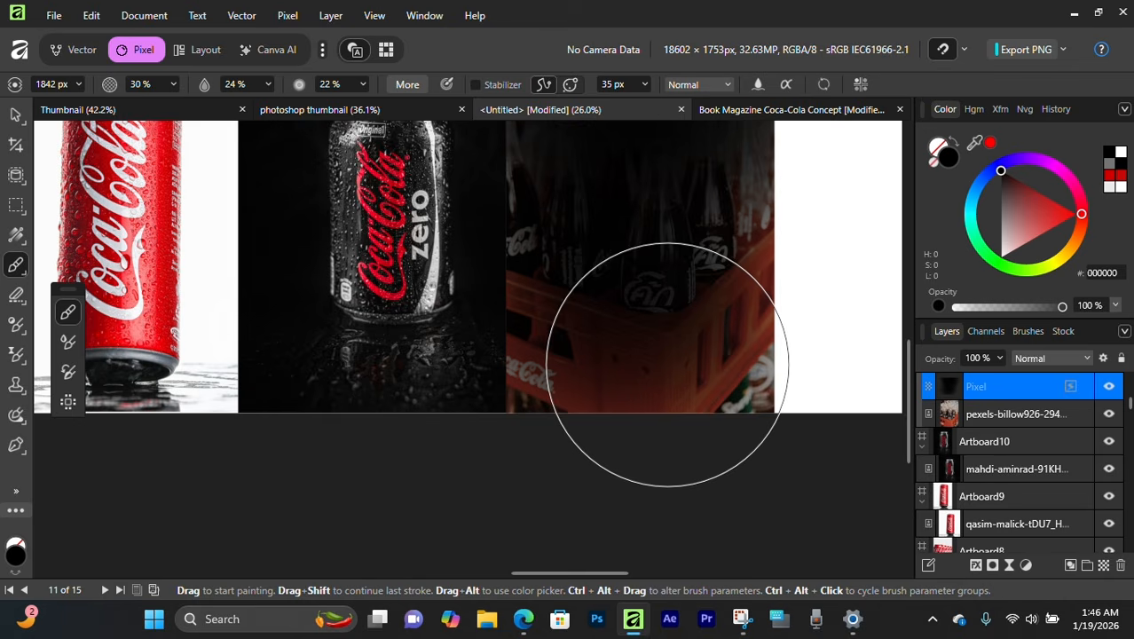
{"action": "scroll", "coordinate": [621, 347], "scroll_direction": "down", "scroll_amount": 3}
{"action": "scroll", "coordinate": [568, 319], "scroll_direction": "up", "scroll_amount": 7}
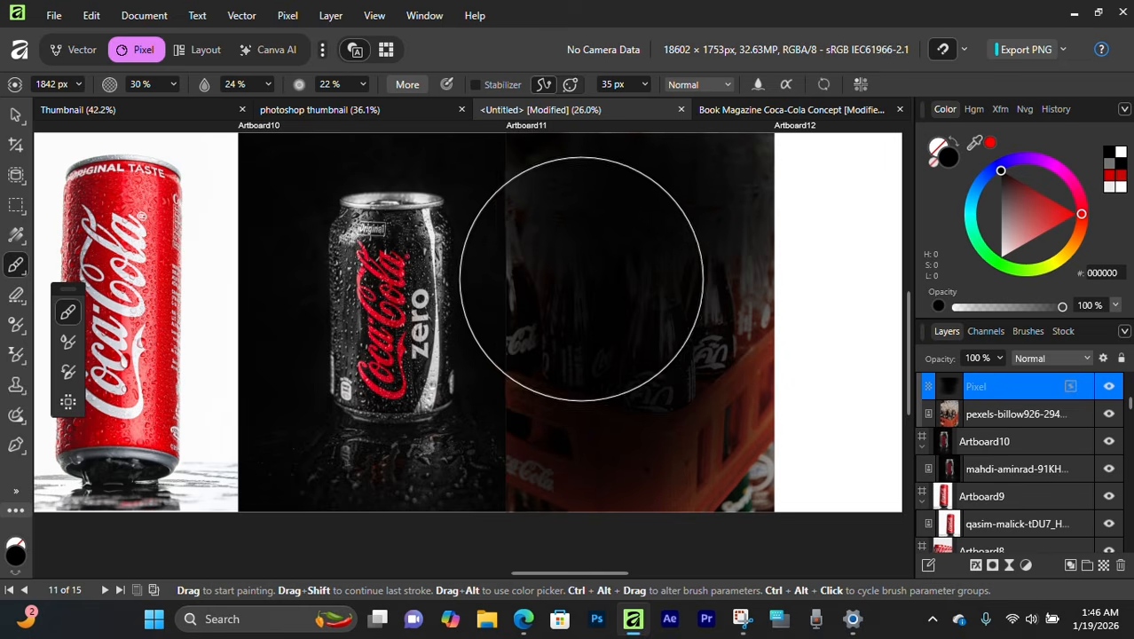
Blacken the rest of the bottle crate photo, including the lower crate and edges, lowering the brush opacity to 27%
{"action": "key", "text": "space"}
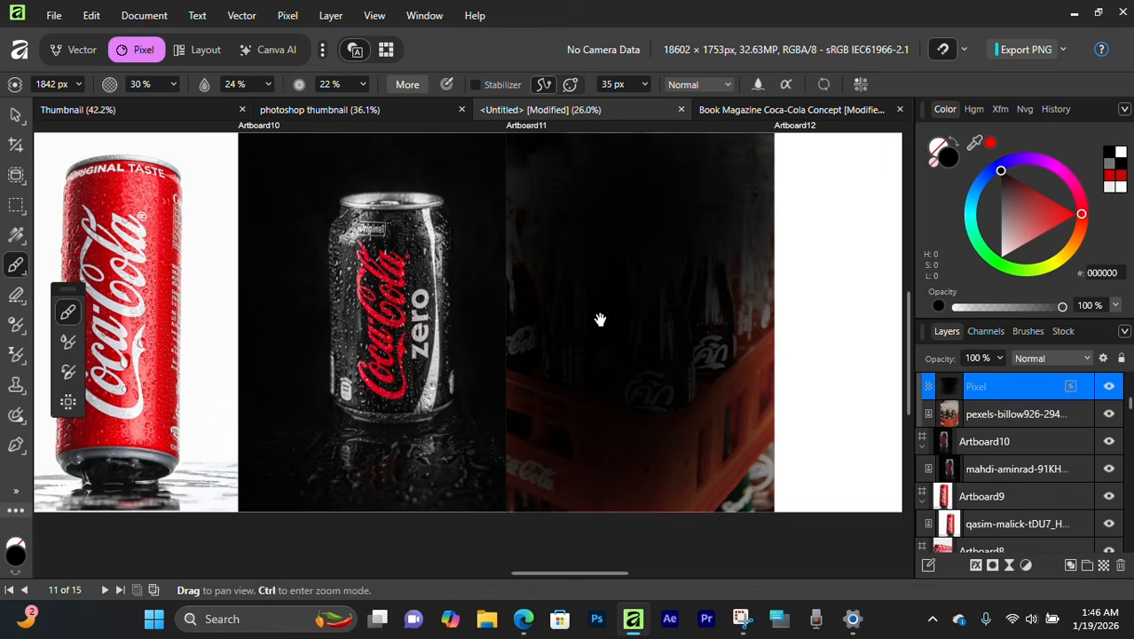
{"action": "left_click_drag", "start_coordinate": [600, 319], "coordinate": [537, 307]}
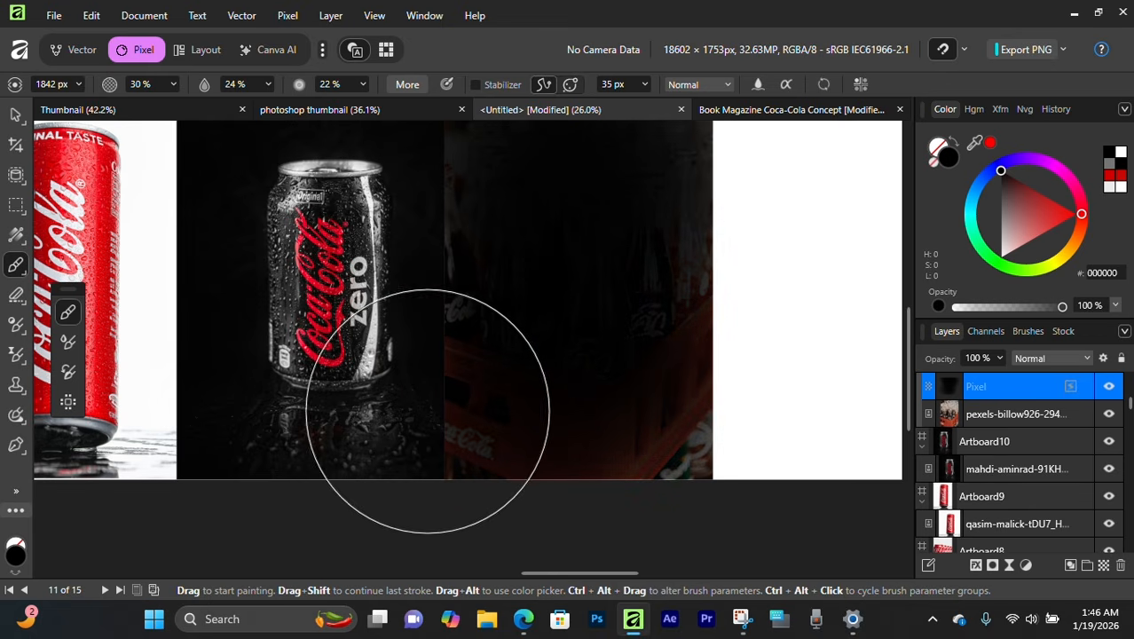
{"action": "mouse_move", "coordinate": [428, 411]}
{"action": "left_mouse_down"}
{"action": "mouse_move", "coordinate": [481, 316]}
{"action": "mouse_move", "coordinate": [455, 495]}
{"action": "mouse_move", "coordinate": [615, 405]}
{"action": "mouse_move", "coordinate": [673, 456]}
{"action": "mouse_move", "coordinate": [697, 386]}
{"action": "left_mouse_up"}
{"action": "scroll", "coordinate": [469, 232], "scroll_direction": "up", "scroll_amount": 1}
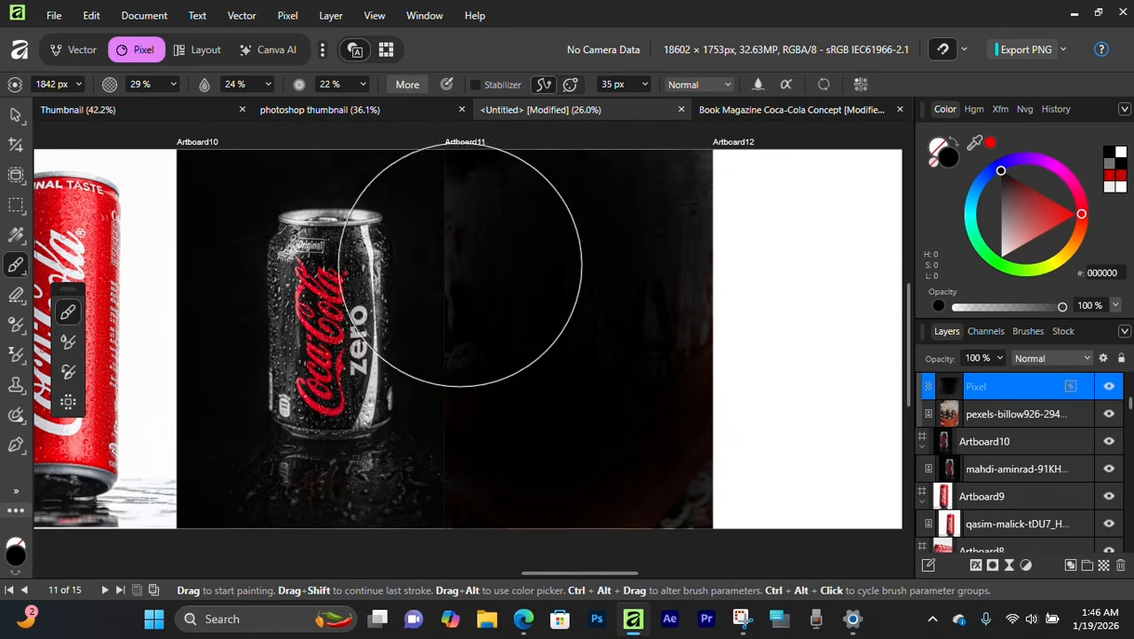
{"action": "scroll", "coordinate": [439, 218], "scroll_direction": "up", "scroll_amount": 1}
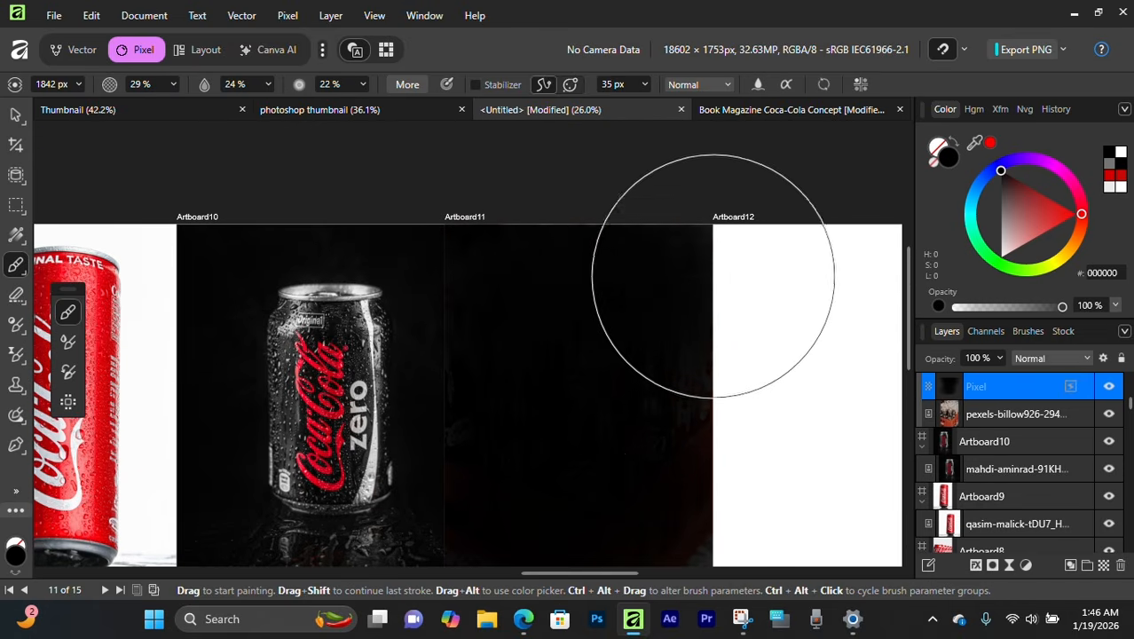
{"action": "scroll", "coordinate": [661, 403], "scroll_direction": "down", "scroll_amount": 2}
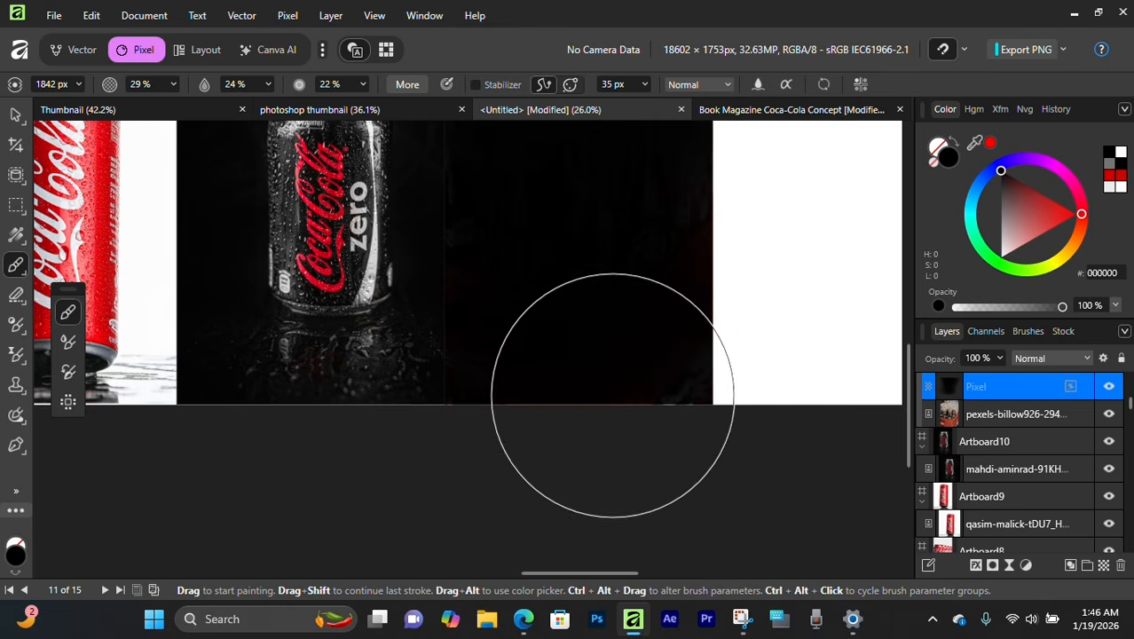
{"action": "scroll", "coordinate": [716, 329], "scroll_direction": "up", "scroll_amount": 2}
{"action": "mouse_move", "coordinate": [499, 432]}
{"action": "left_mouse_down"}
{"action": "mouse_move", "coordinate": [501, 276]}
{"action": "mouse_move", "coordinate": [694, 381]}
{"action": "mouse_move", "coordinate": [689, 423]}
{"action": "mouse_move", "coordinate": [662, 286]}
{"action": "left_mouse_up"}
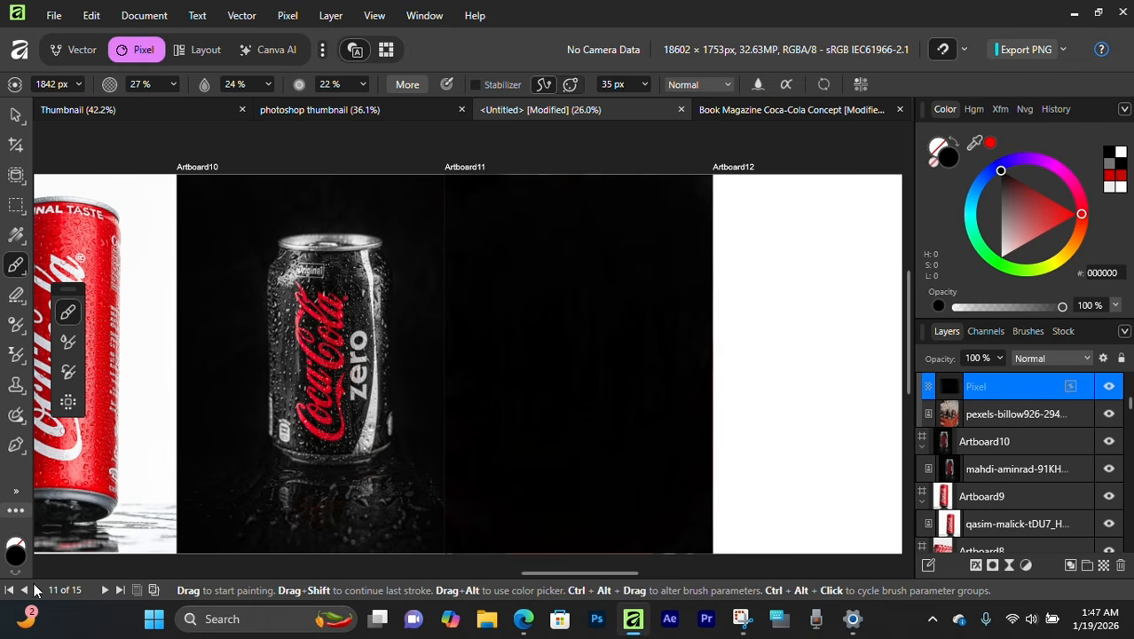
Swap the brush colour to none, brush over the bottles to partly clear the black overlay, and deselect the layer
{"action": "mouse_move", "coordinate": [609, 381]}
{"action": "left_mouse_down"}
{"action": "mouse_move", "coordinate": [525, 334]}
{"action": "mouse_move", "coordinate": [595, 348]}
{"action": "mouse_move", "coordinate": [584, 360]}
{"action": "mouse_move", "coordinate": [572, 348]}
{"action": "mouse_move", "coordinate": [590, 361]}
{"action": "mouse_move", "coordinate": [582, 395]}
{"action": "mouse_move", "coordinate": [607, 329]}
{"action": "mouse_move", "coordinate": [594, 300]}
{"action": "left_mouse_up"}
{"action": "scroll", "coordinate": [583, 381], "scroll_direction": "down", "scroll_amount": 2}
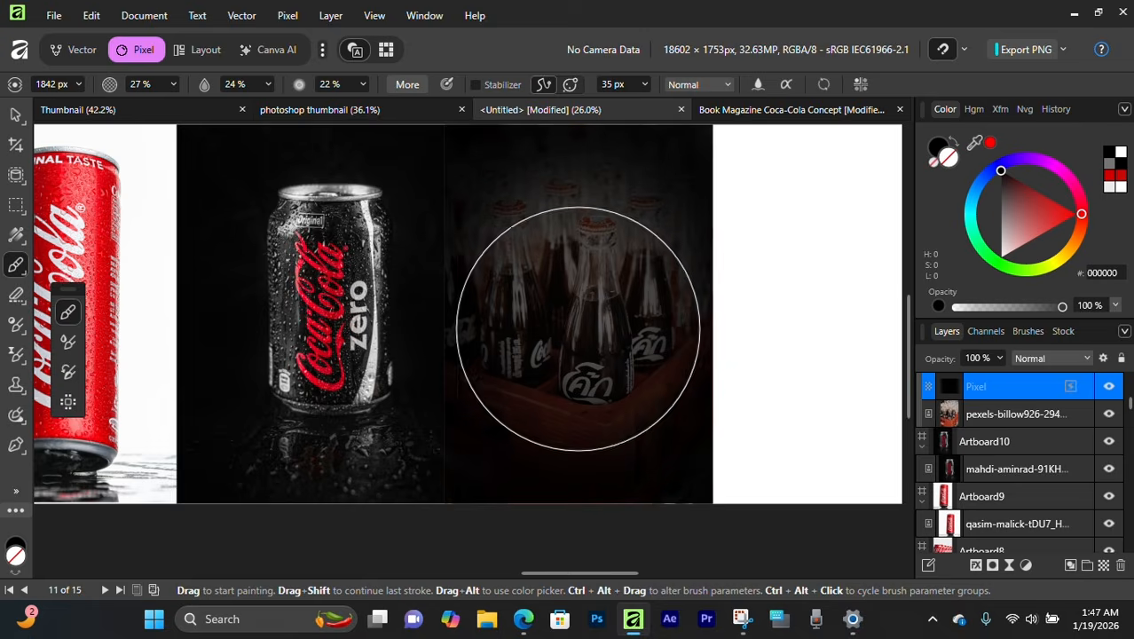
{"action": "scroll", "coordinate": [563, 310], "scroll_direction": "up", "scroll_amount": 1}
{"action": "key", "text": "ctrl+z"}
{"action": "key", "text": "ctrl+z"}
{"action": "key", "text": "ctrl+z"}
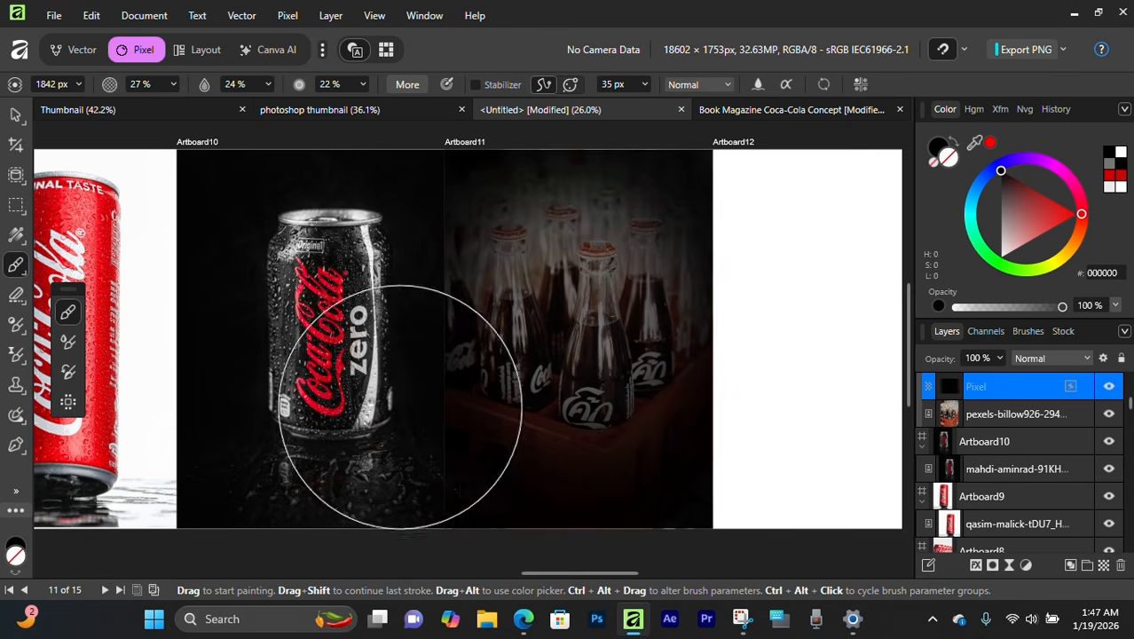
{"action": "left_click", "coordinate": [15, 115]}
{"action": "scroll", "coordinate": [641, 190], "scroll_direction": "up", "scroll_amount": 1}
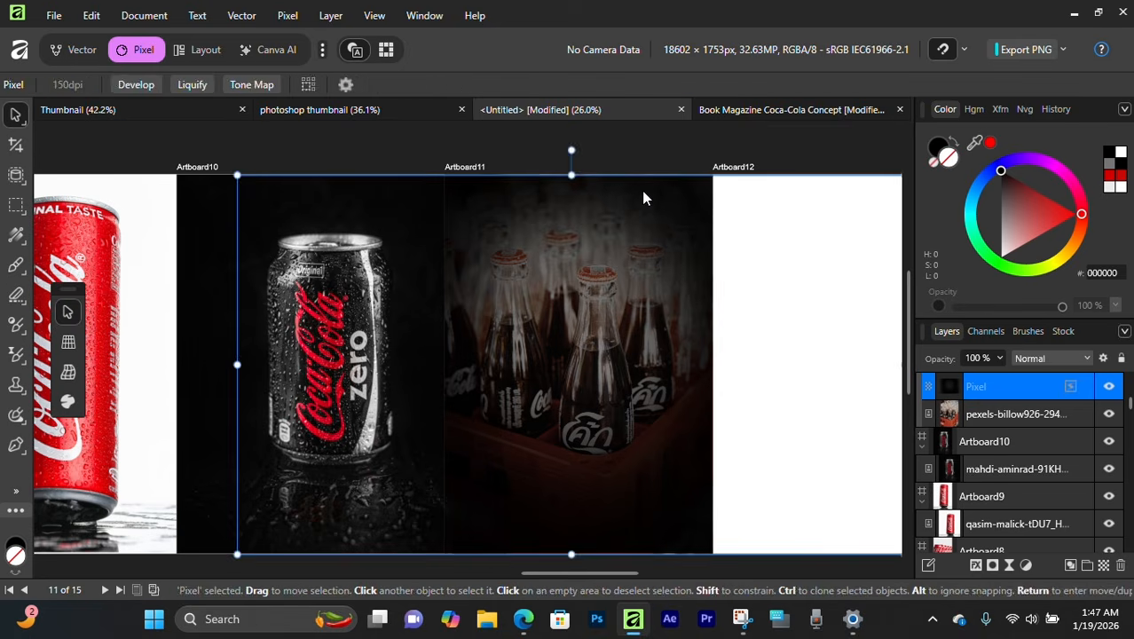
{"action": "left_click", "coordinate": [641, 142]}
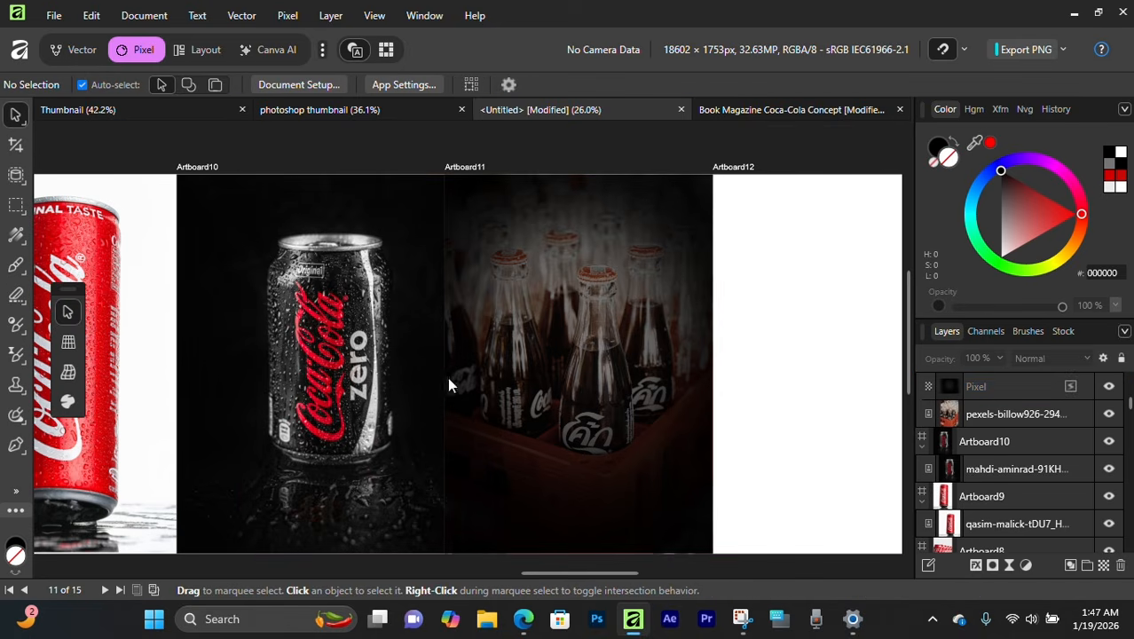
Copy the white Coca-Cola logo from the bottom of the INGREDIENTS page on Artboard4 and paste it onto Artboard11
{"action": "left_click_drag", "start_coordinate": [406, 364], "coordinate": [503, 347]}
{"action": "left_click_drag", "start_coordinate": [358, 385], "coordinate": [603, 346]}
{"action": "left_click_drag", "start_coordinate": [123, 388], "coordinate": [692, 367]}
{"action": "left_click_drag", "start_coordinate": [164, 386], "coordinate": [681, 387]}
{"action": "left_click", "coordinate": [482, 439]}
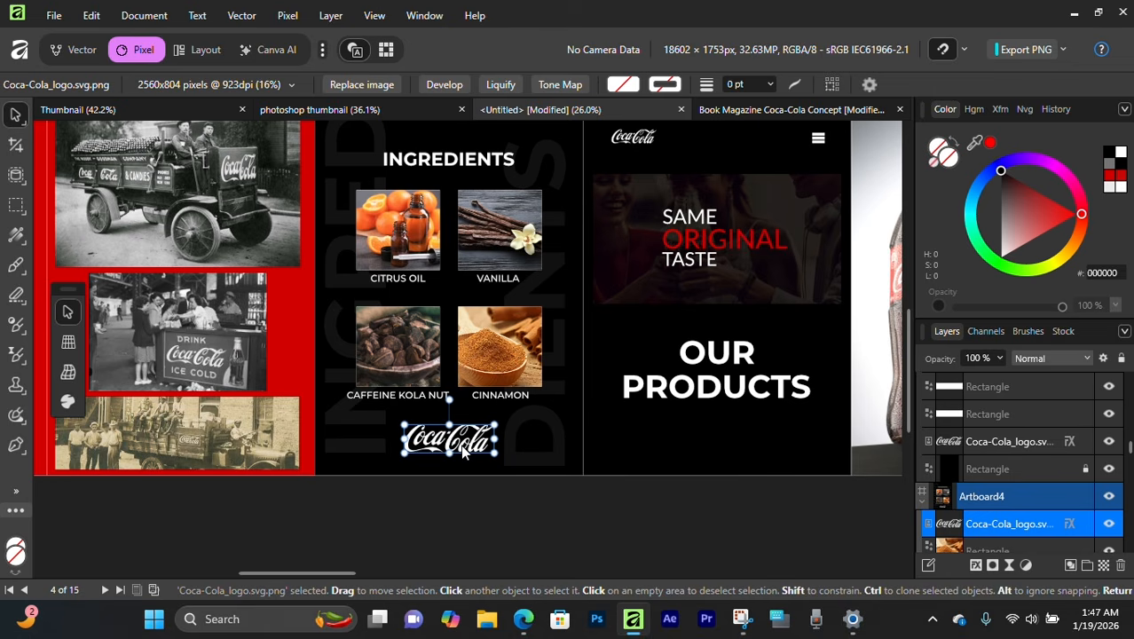
{"action": "left_click_drag", "start_coordinate": [772, 373], "coordinate": [401, 377]}
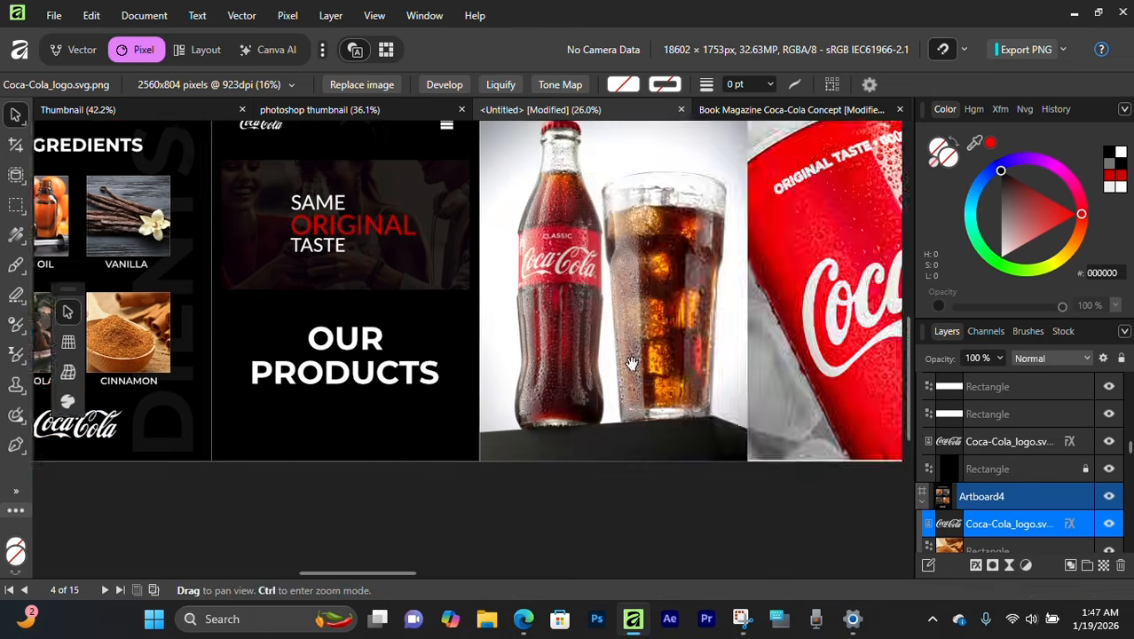
{"action": "left_click_drag", "start_coordinate": [633, 363], "coordinate": [355, 378]}
{"action": "left_click_drag", "start_coordinate": [710, 369], "coordinate": [220, 382]}
{"action": "left_click_drag", "start_coordinate": [795, 373], "coordinate": [338, 381]}
{"action": "left_click_drag", "start_coordinate": [681, 377], "coordinate": [461, 372]}
{"action": "left_click", "coordinate": [532, 368]}
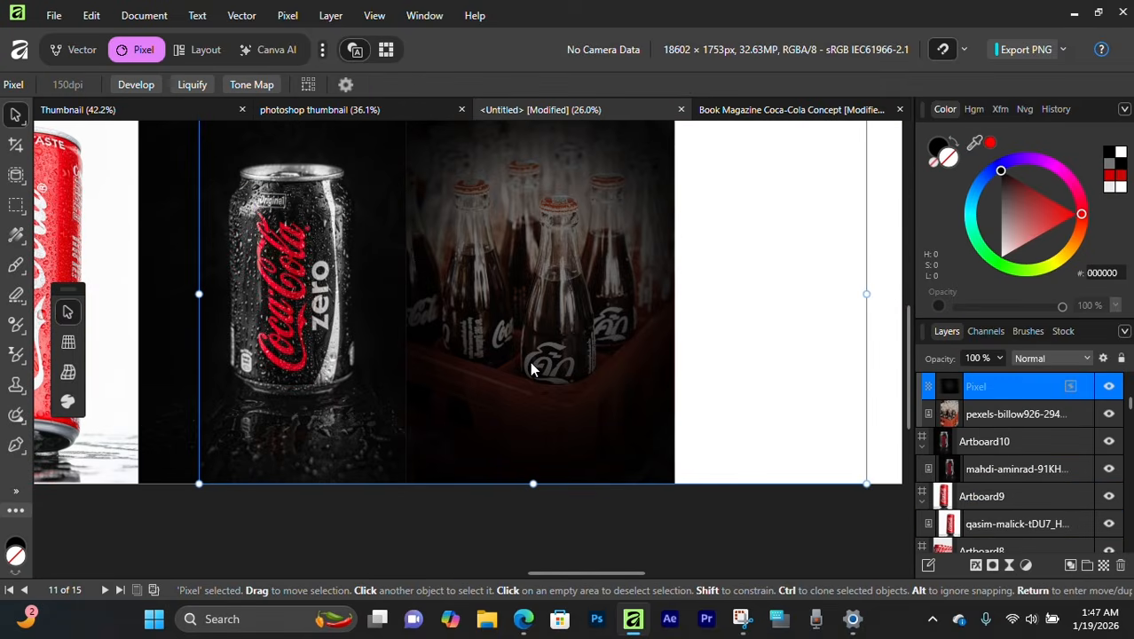
{"action": "key", "text": "ctrl+v"}
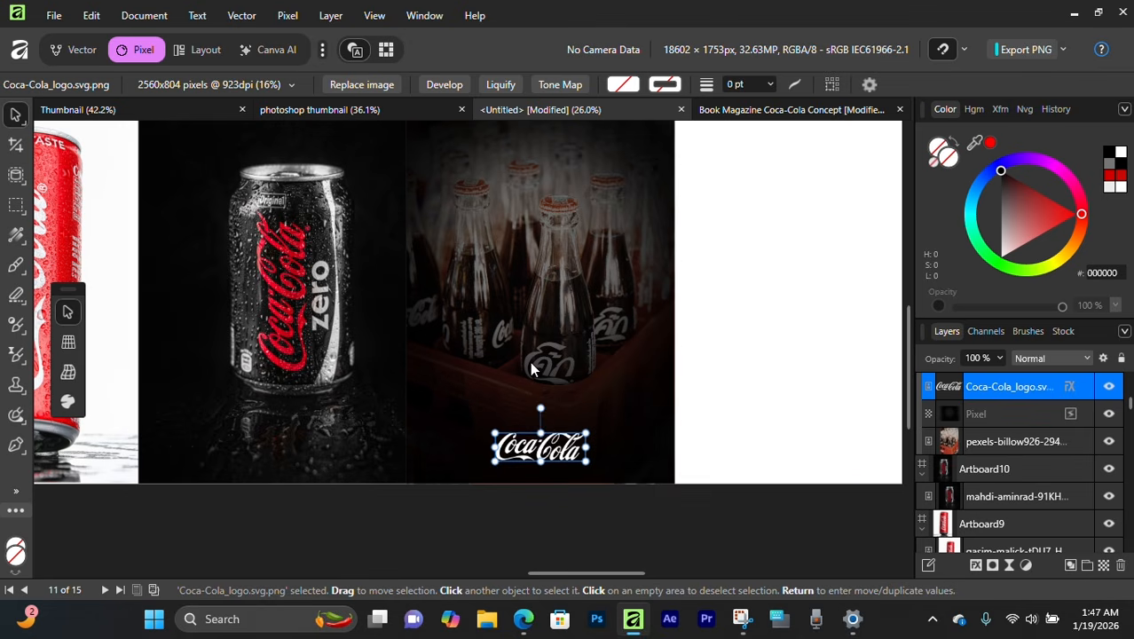
Move the pasted Coca-Cola logo straight up to about the middle of Artboard11
{"action": "key", "text": "shift+Up"}
{"action": "key", "text": "shift+Up"}
{"action": "key", "text": "shift+Up"}
{"action": "key", "text": "shift+Up"}
{"action": "key", "text": "shift+Up"}
{"action": "key", "text": "shift+Up"}
{"action": "key", "text": "shift+Up"}
{"action": "key", "text": "shift+Up"}
{"action": "key", "text": "shift+Up"}
{"action": "key", "text": "shift+Up"}
{"action": "key", "text": "shift+Up"}
{"action": "key", "text": "shift+Up"}
{"action": "key", "text": "shift+Up"}
{"action": "key", "text": "shift+Up"}
{"action": "key", "text": "shift+Up"}
{"action": "key", "text": "shift+Up"}
{"action": "key", "text": "shift+Up"}
{"action": "key", "text": "shift+Up"}
{"action": "key", "text": "shift+Up"}
{"action": "key", "text": "shift+Up"}
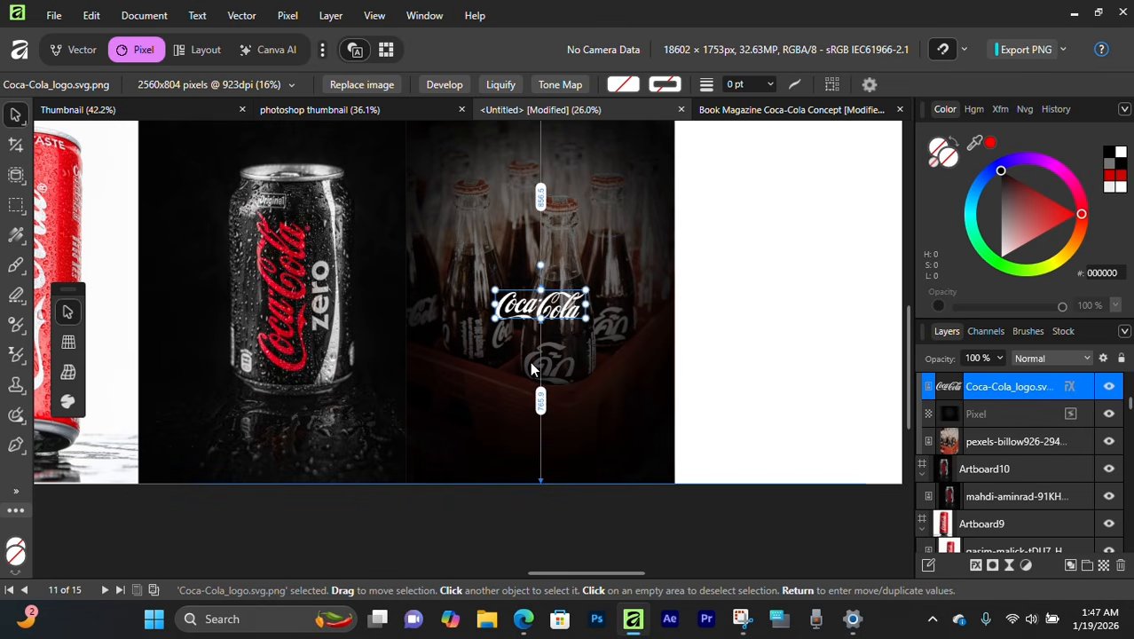
{"action": "scroll", "coordinate": [551, 338], "scroll_direction": "up", "scroll_amount": 3}
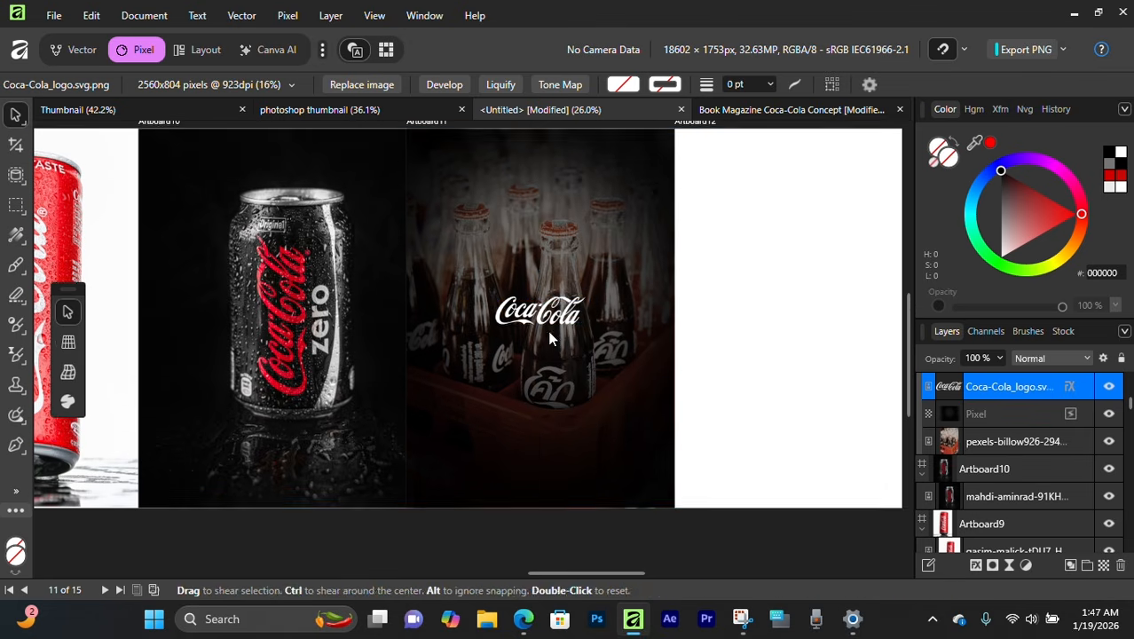
Select the pixel overlay layer, swap the Paint Brush colour back to black, and darken the bottles behind the logo
{"action": "left_click", "coordinate": [557, 286]}
{"action": "scroll", "coordinate": [559, 288], "scroll_direction": "down", "scroll_amount": 4}
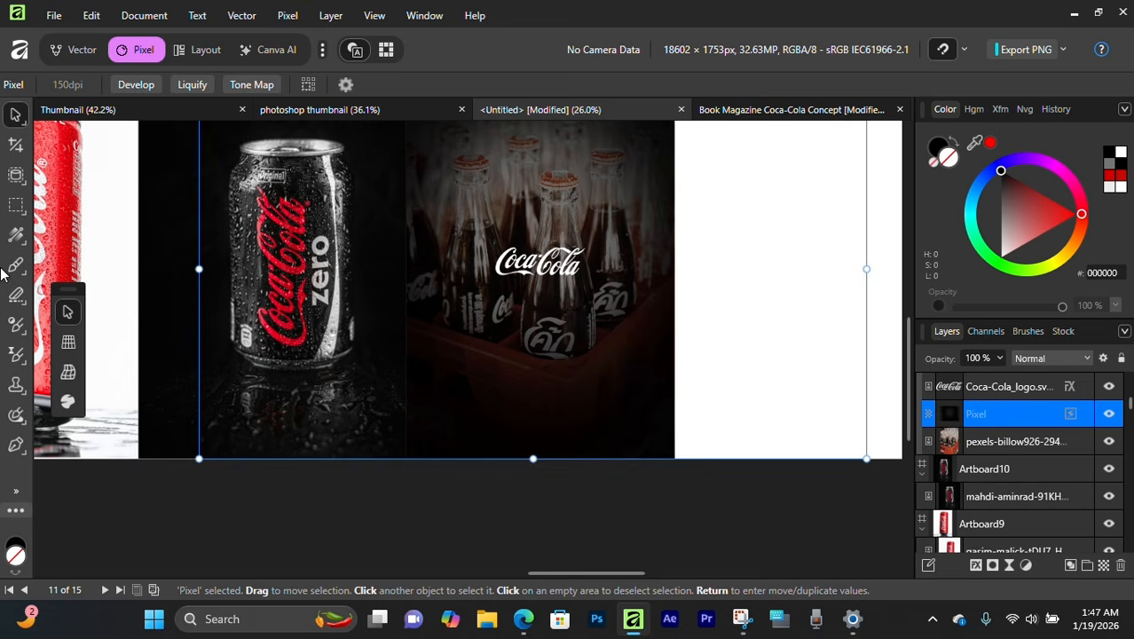
{"action": "left_click", "coordinate": [15, 265]}
{"action": "scroll", "coordinate": [576, 311], "scroll_direction": "up", "scroll_amount": 5}
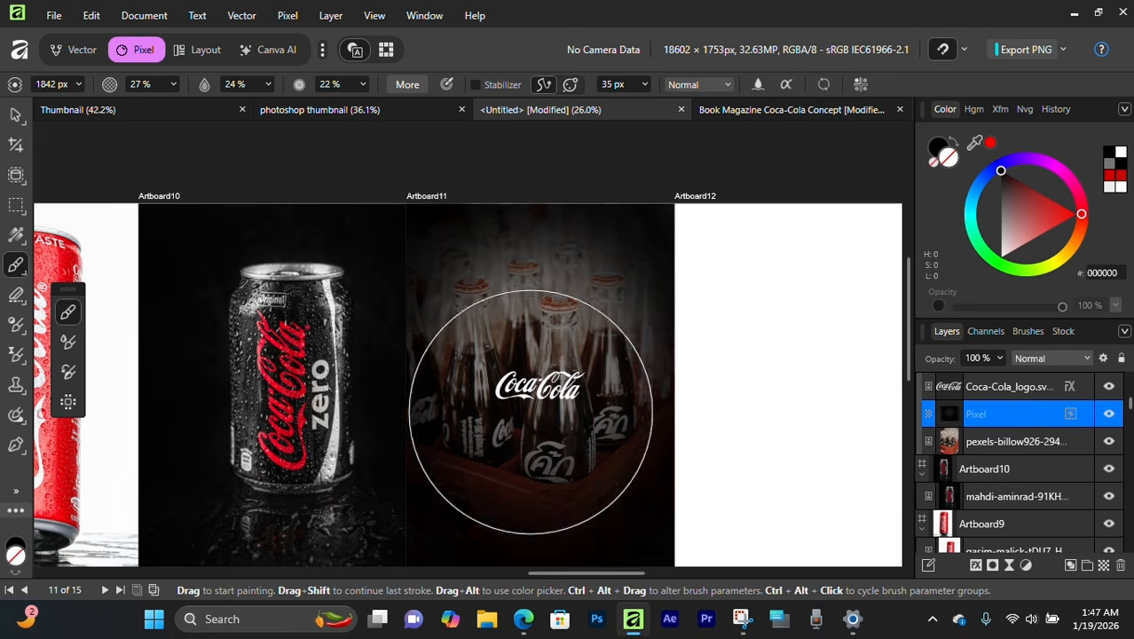
{"action": "left_click", "coordinate": [948, 152]}
{"action": "scroll", "coordinate": [519, 328], "scroll_direction": "down", "scroll_amount": 3}
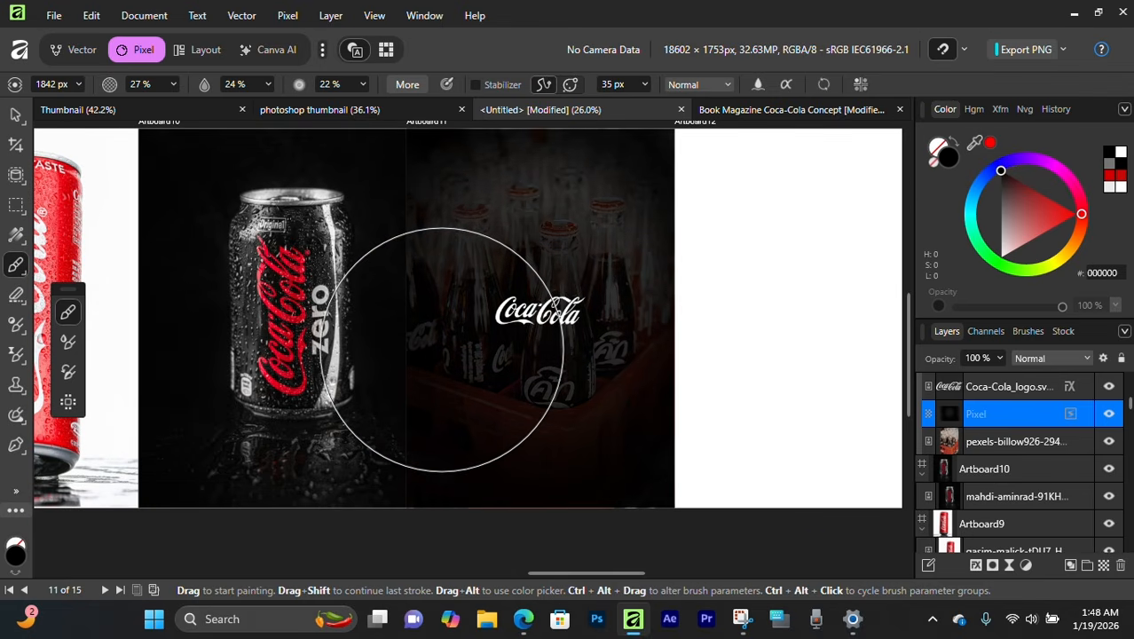
{"action": "scroll", "coordinate": [197, 248], "scroll_direction": "up", "scroll_amount": 4}
Lock the pixel overlay layer and the bottle crate photo on Artboard11, and clear the selection
{"action": "left_click", "coordinate": [15, 116]}
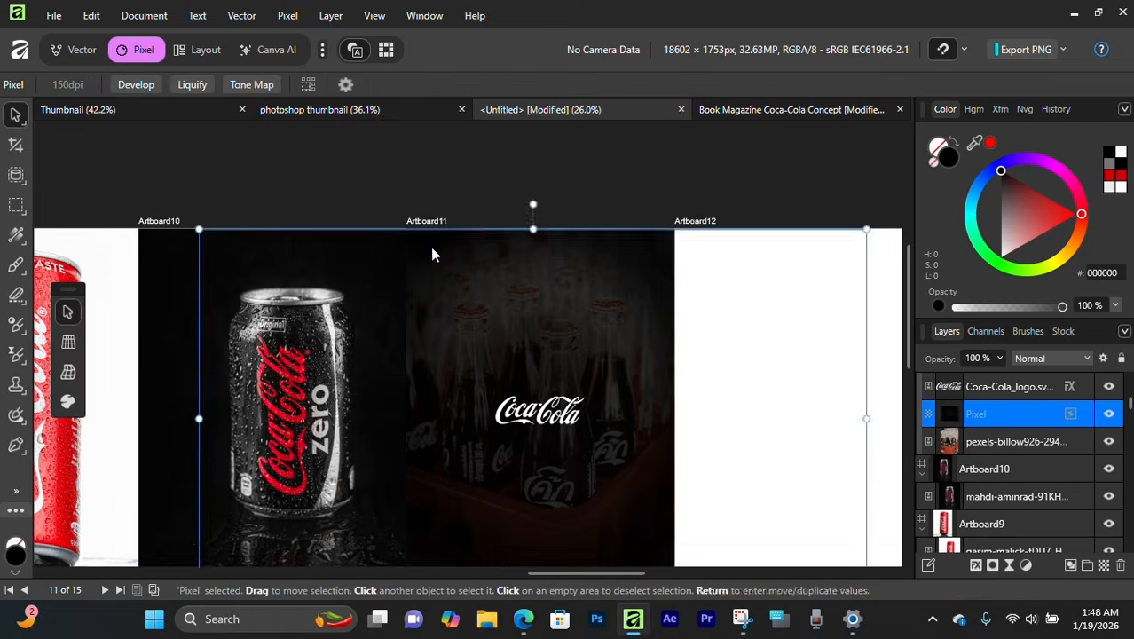
{"action": "scroll", "coordinate": [532, 293], "scroll_direction": "down", "scroll_amount": 2}
{"action": "scroll", "coordinate": [578, 307], "scroll_direction": "up", "scroll_amount": 3}
{"action": "left_click", "coordinate": [553, 291]}
{"action": "scroll", "coordinate": [559, 288], "scroll_direction": "down", "scroll_amount": 3}
{"action": "left_click", "coordinate": [591, 267]}
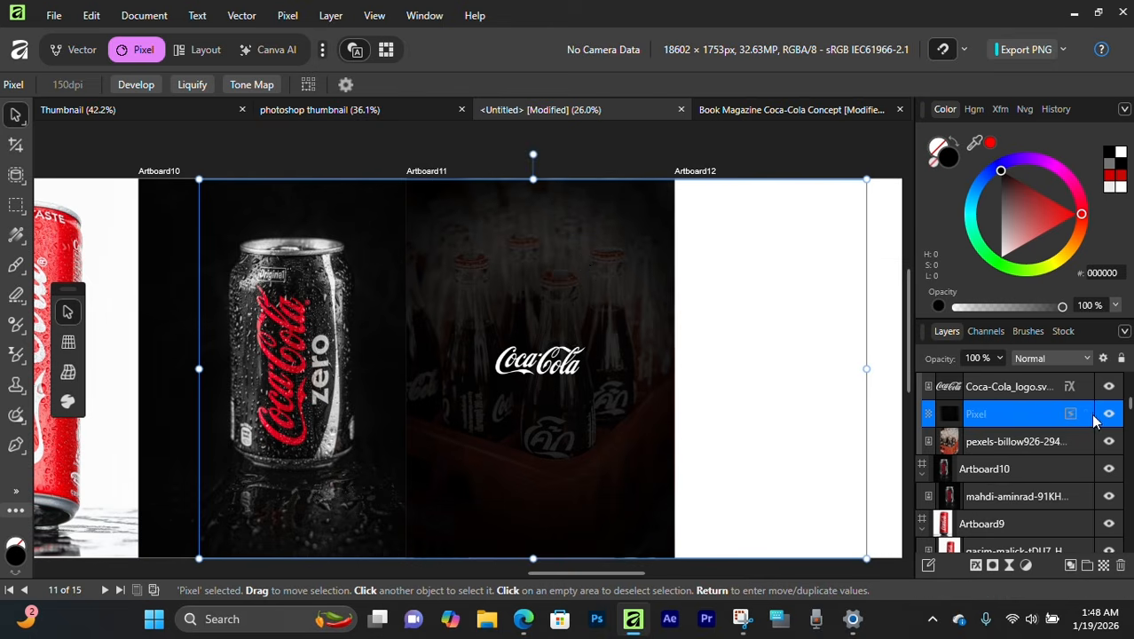
{"action": "left_click", "coordinate": [1079, 445]}
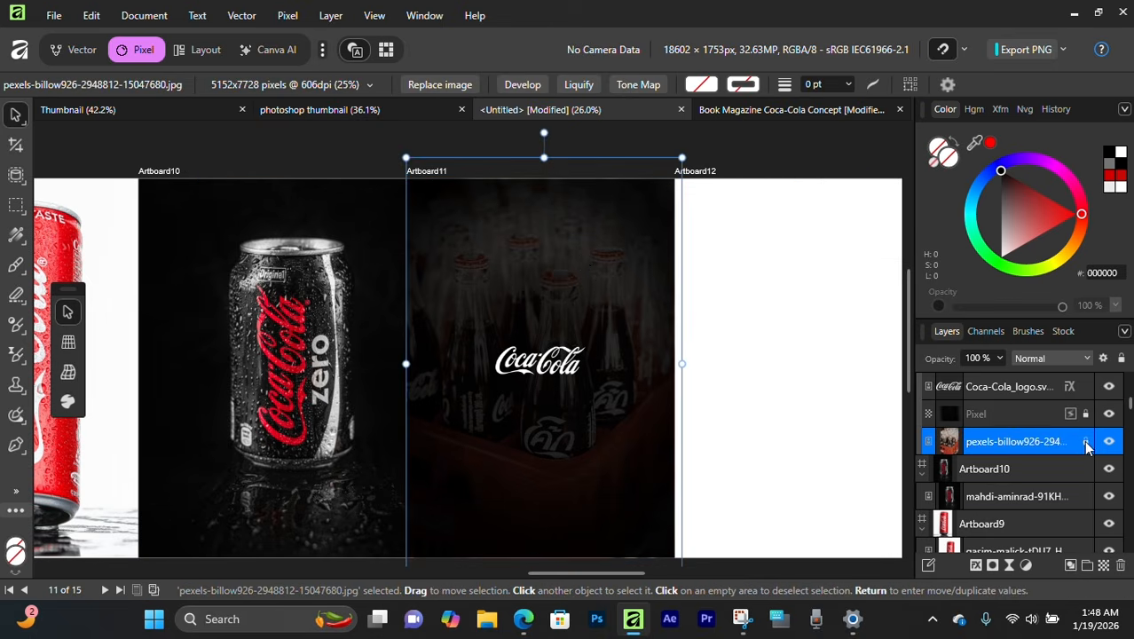
{"action": "left_click", "coordinate": [1086, 447]}
{"action": "scroll", "coordinate": [680, 192], "scroll_direction": "up", "scroll_amount": 4}
{"action": "left_click", "coordinate": [483, 406]}
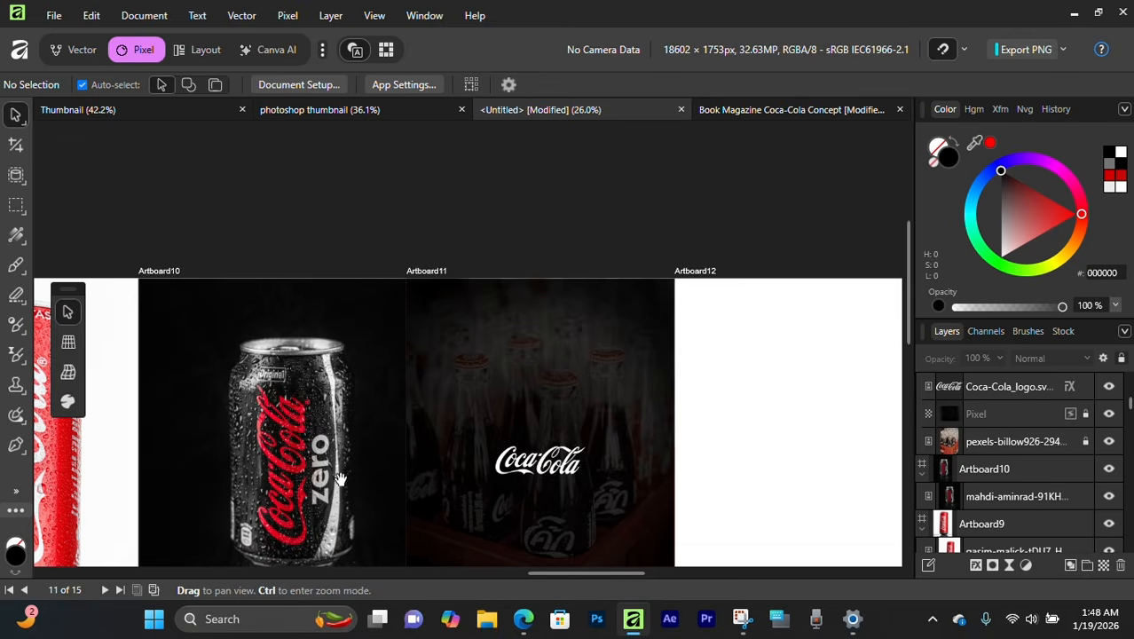
Copy the red Since 1886 badge with its text from Artboard1 and paste it below the logo on Artboard11
{"action": "scroll", "coordinate": [340, 479], "scroll_direction": "down", "scroll_amount": 5}
{"action": "scroll", "coordinate": [340, 479], "scroll_direction": "left", "scroll_amount": 15}
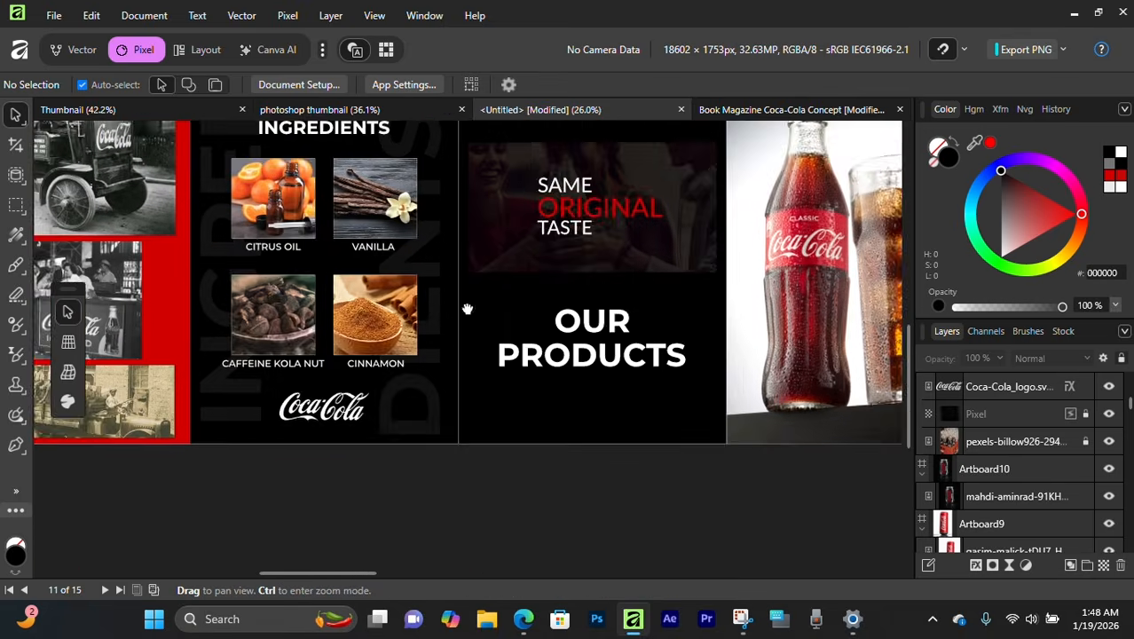
{"action": "scroll", "coordinate": [467, 309], "scroll_direction": "left", "scroll_amount": 12}
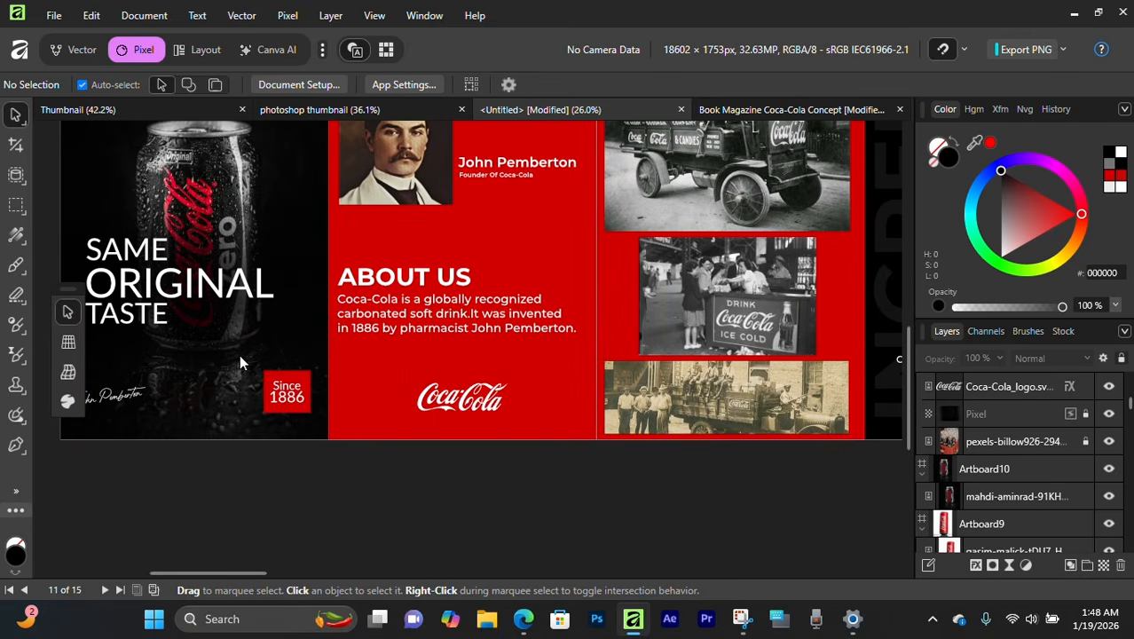
{"action": "left_click_drag", "start_coordinate": [300, 415], "coordinate": [300, 390]}
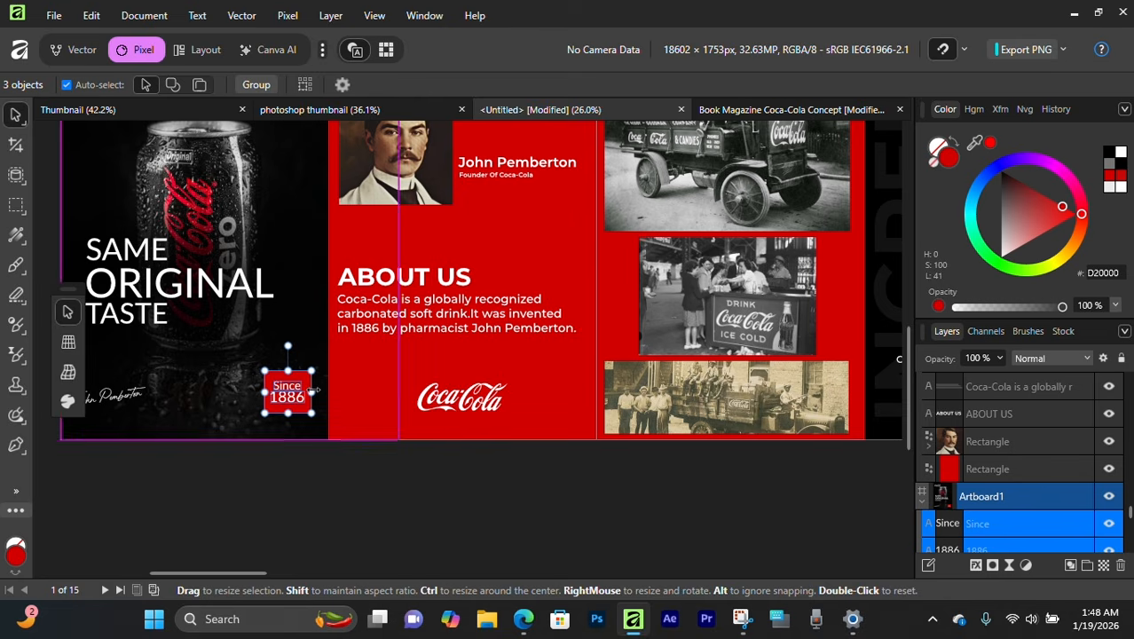
{"action": "scroll", "coordinate": [373, 390], "scroll_direction": "right", "scroll_amount": 15}
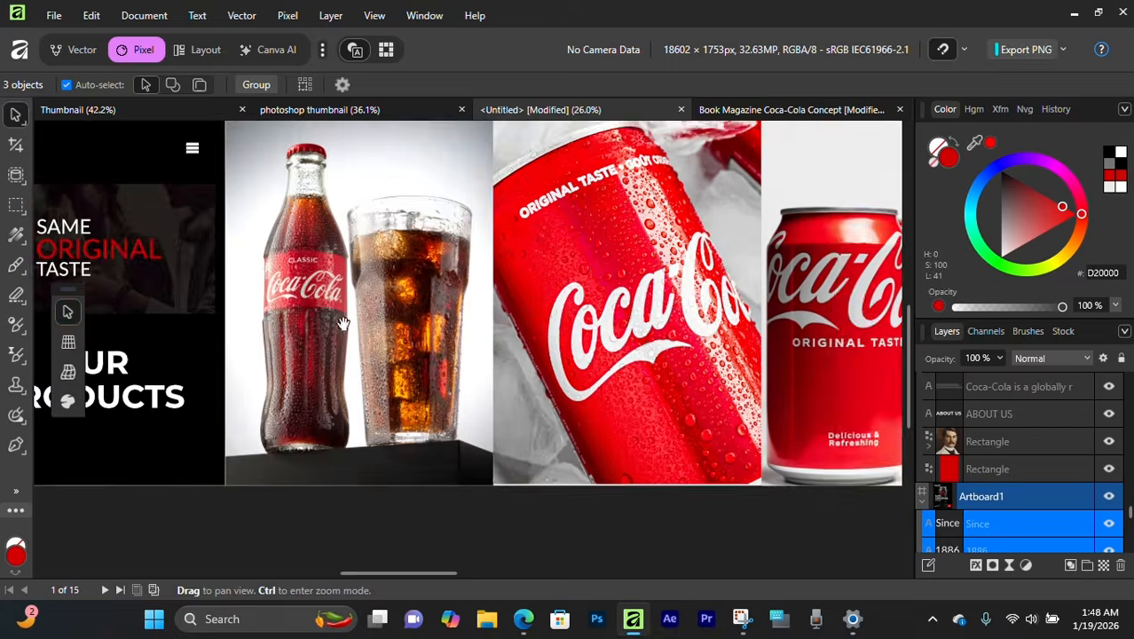
{"action": "scroll", "coordinate": [493, 362], "scroll_direction": "up", "scroll_amount": 2}
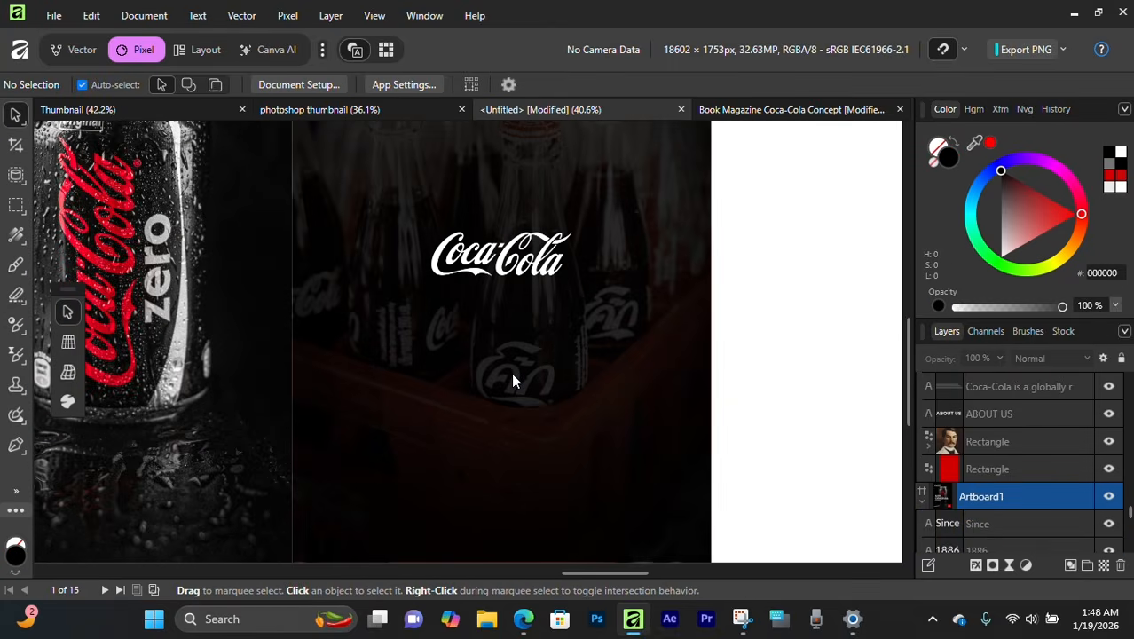
{"action": "left_click_drag", "start_coordinate": [467, 475], "coordinate": [501, 383]}
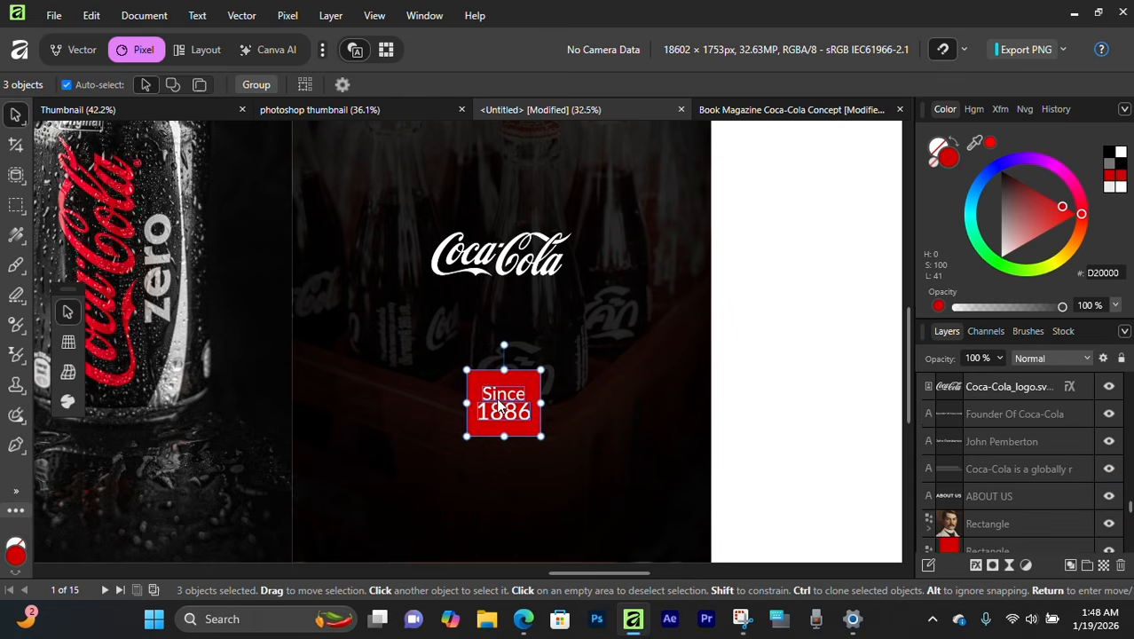
Move the Since 1886 badge up to sit just beneath the Coca-Cola logo on Artboard11, and clear the selection
{"action": "scroll", "coordinate": [500, 401], "scroll_direction": "down", "scroll_amount": 1}
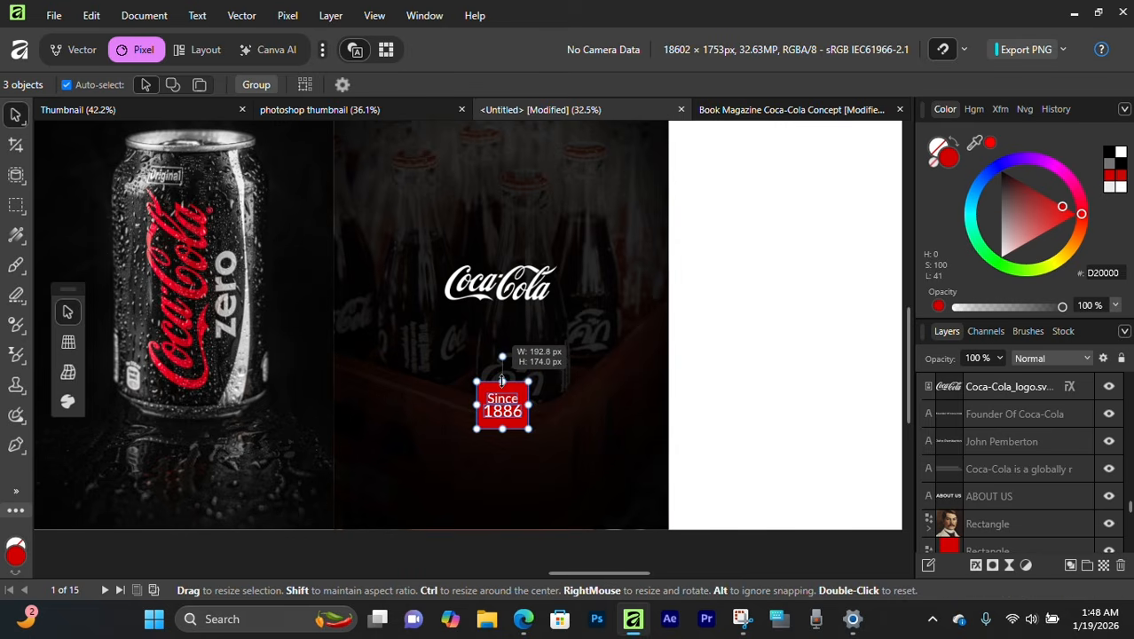
{"action": "key", "text": "shift+Up"}
{"action": "key", "text": "shift+Up"}
{"action": "key", "text": "shift+Up"}
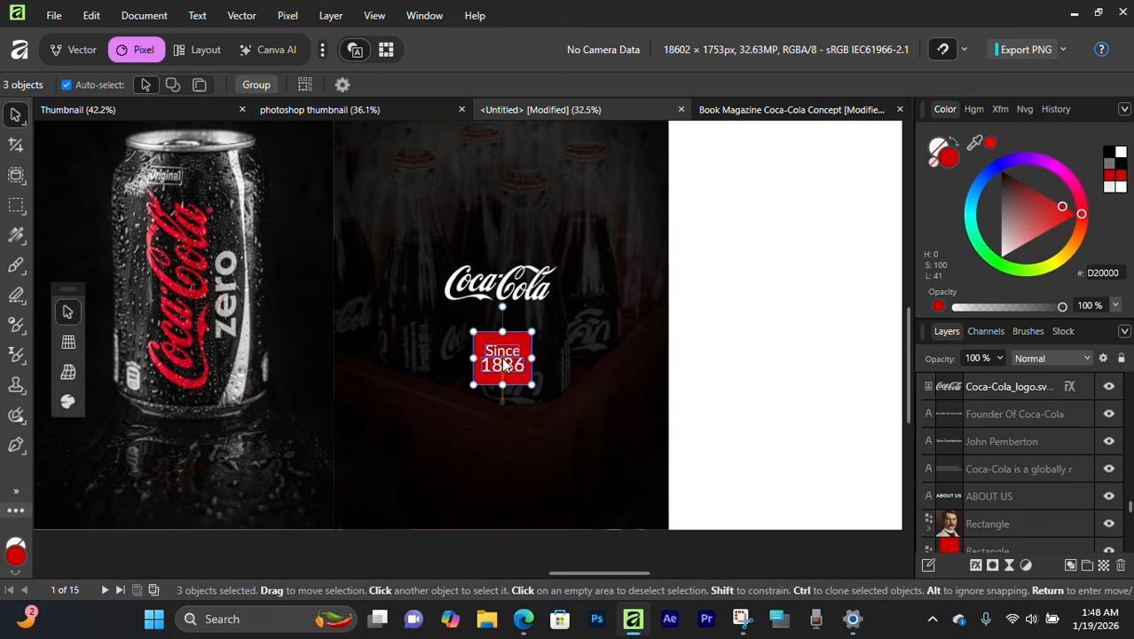
{"action": "left_click", "coordinate": [510, 455]}
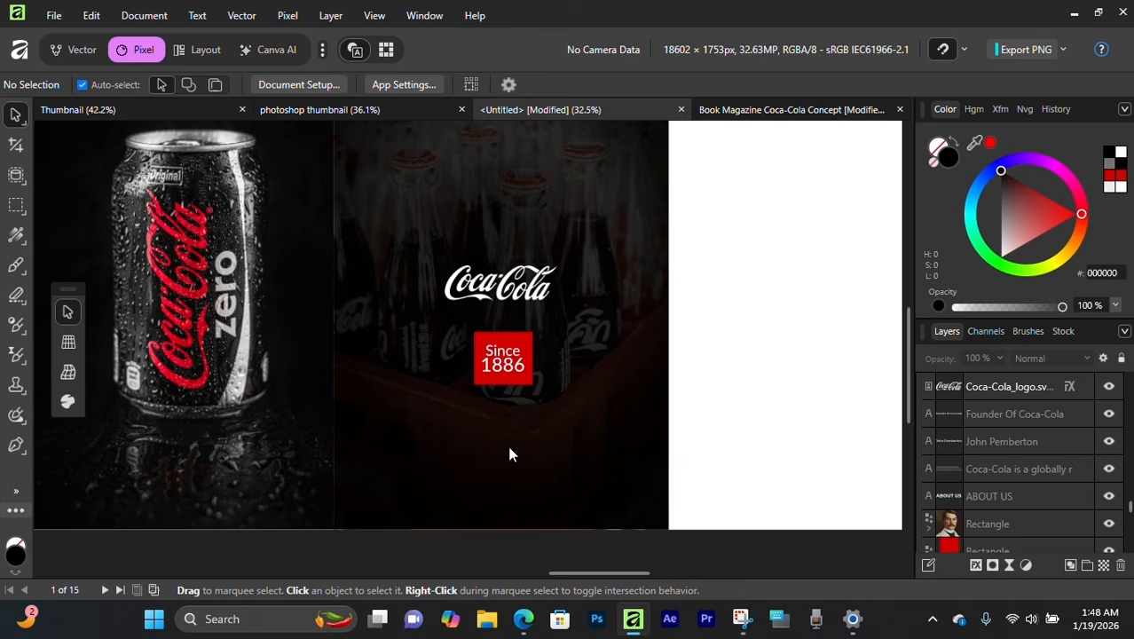
Copy the CAFFEINE KOLA NUT caption from Artboard4, paste it onto Artboard11 and place it below the Since 1886 badge
{"action": "scroll", "coordinate": [519, 293], "scroll_direction": "down", "scroll_amount": 2}
{"action": "scroll", "coordinate": [519, 293], "scroll_direction": "down", "scroll_amount": 1}
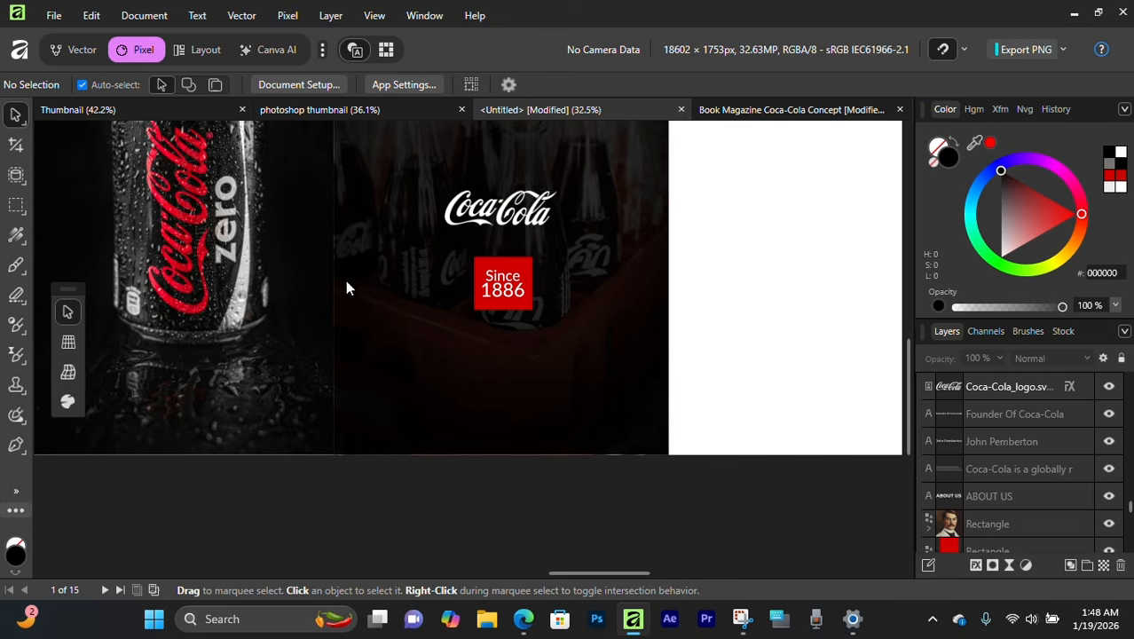
{"action": "left_click_drag", "start_coordinate": [104, 269], "coordinate": [731, 329]}
{"action": "left_click_drag", "start_coordinate": [106, 335], "coordinate": [763, 344]}
{"action": "left_click_drag", "start_coordinate": [125, 353], "coordinate": [1033, 351]}
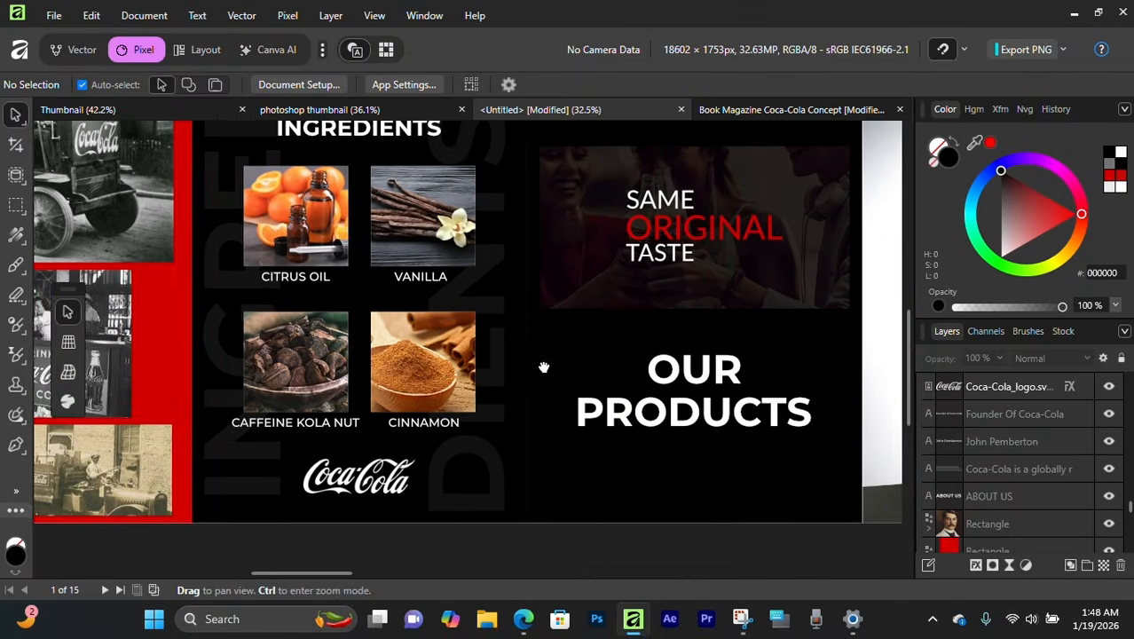
{"action": "left_click_drag", "start_coordinate": [285, 401], "coordinate": [324, 396]}
{"action": "left_click", "coordinate": [315, 418]}
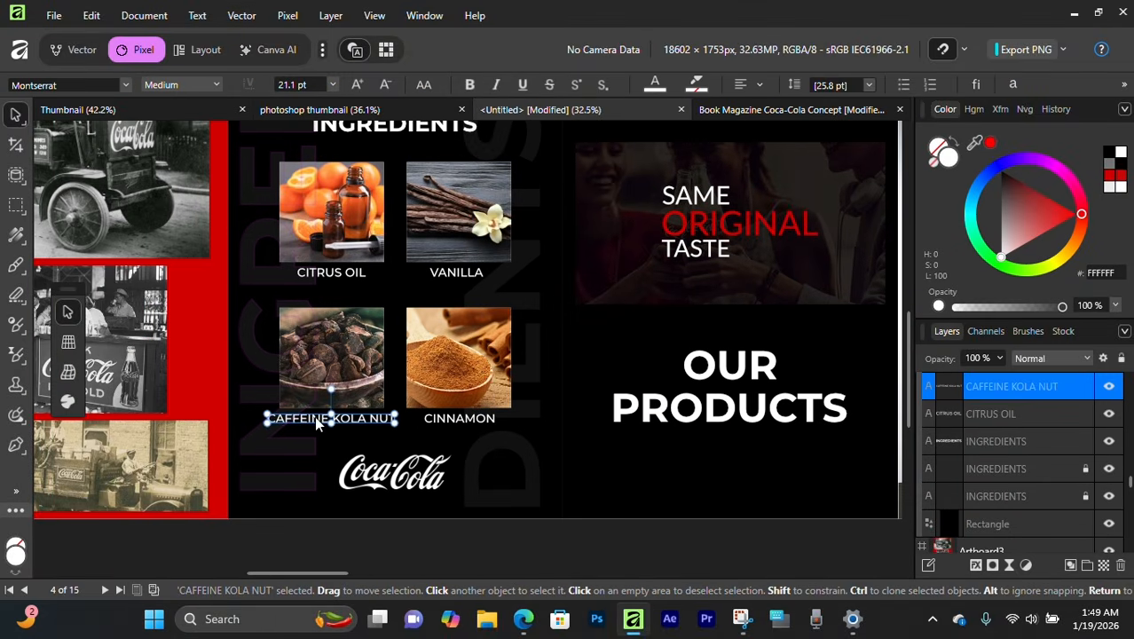
{"action": "left_click_drag", "start_coordinate": [879, 416], "coordinate": [98, 401]}
{"action": "left_click_drag", "start_coordinate": [874, 390], "coordinate": [97, 399]}
{"action": "left_click_drag", "start_coordinate": [874, 396], "coordinate": [264, 399]}
{"action": "left_click", "coordinate": [503, 435]}
{"action": "key", "text": "ctrl+v"}
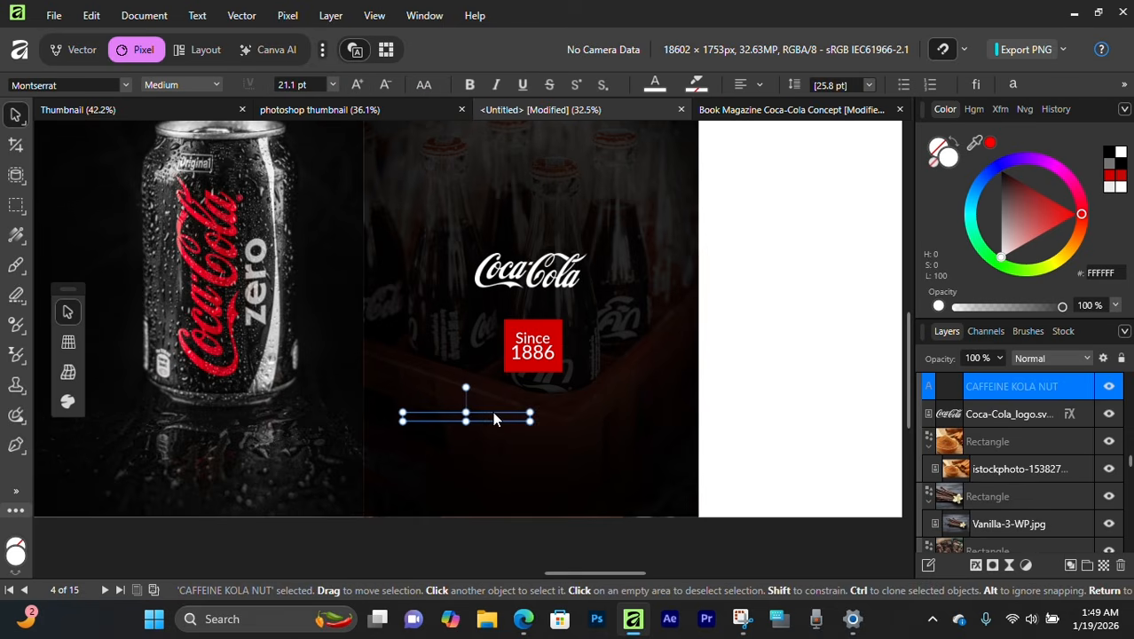
{"action": "left_click_drag", "start_coordinate": [554, 411], "coordinate": [553, 428]}
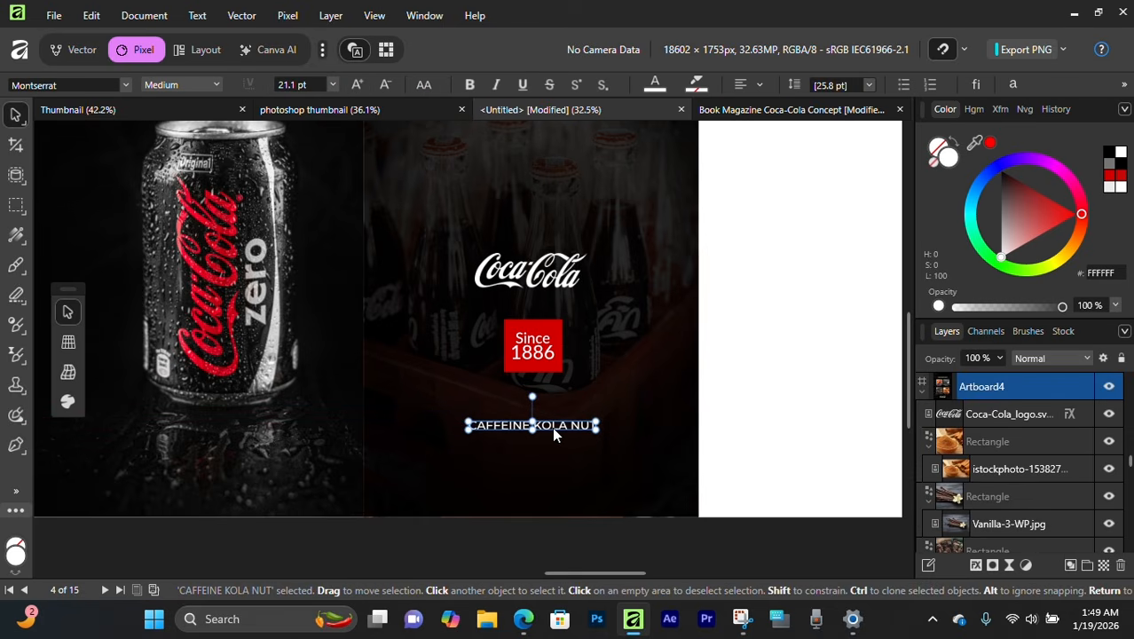
{"action": "scroll", "coordinate": [541, 430], "scroll_direction": "up", "scroll_amount": 5, "text": "ctrl"}
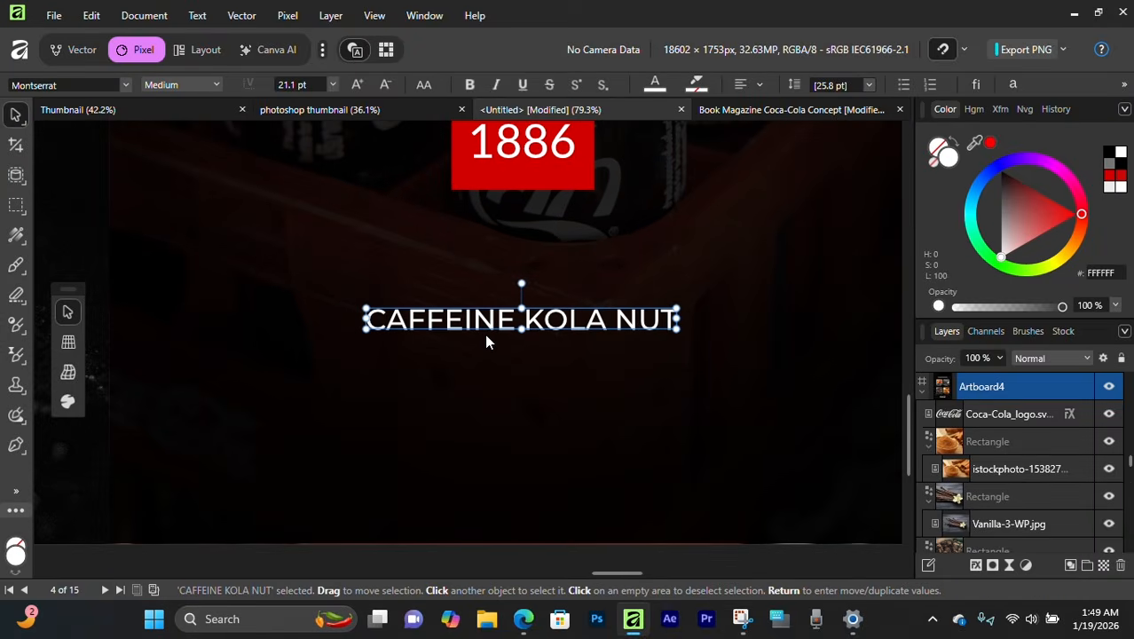
{"action": "scroll", "coordinate": [486, 337], "scroll_direction": "up", "scroll_amount": 1, "text": "ctrl"}
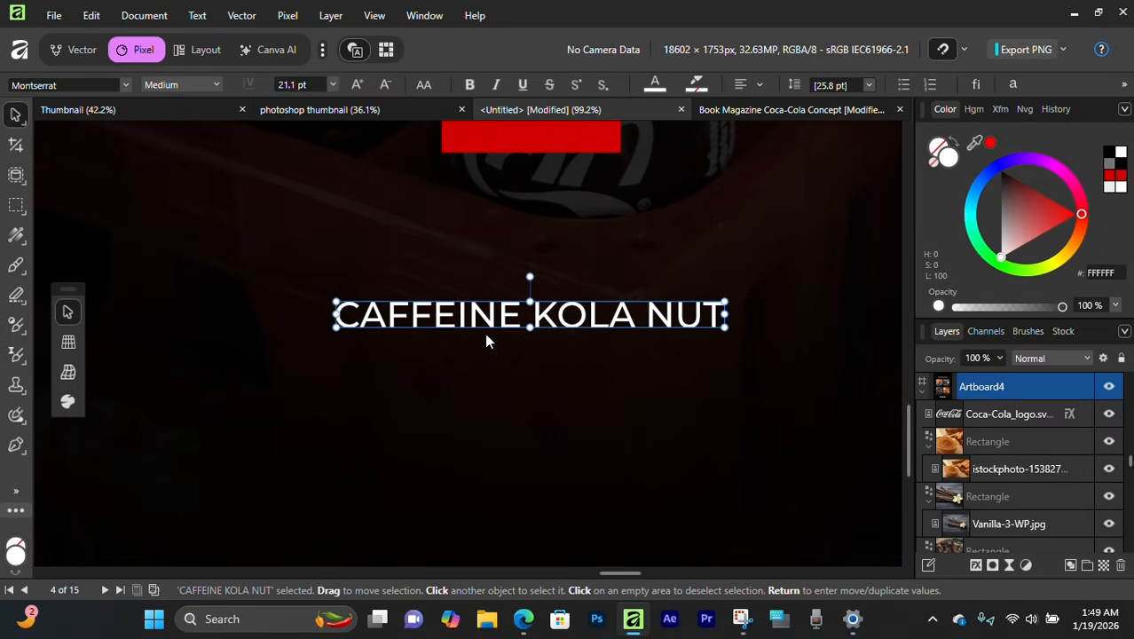
{"action": "scroll", "coordinate": [486, 334], "scroll_direction": "up", "scroll_amount": 1, "text": "ctrl"}
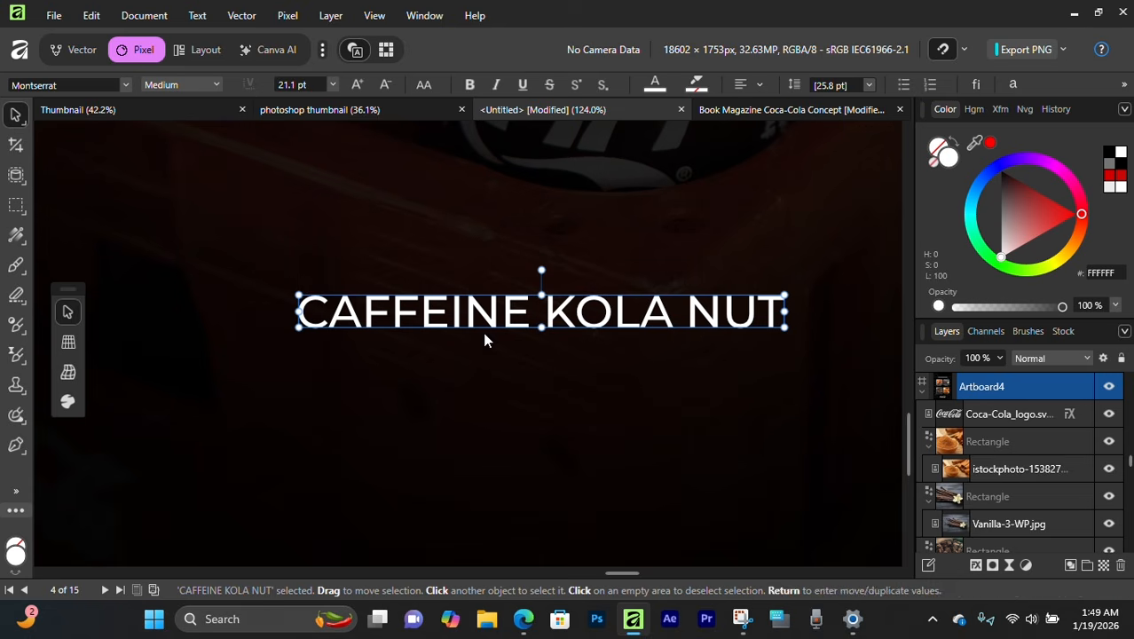
{"action": "double_click", "coordinate": [480, 309]}
{"action": "key", "text": "ctrl+a"}
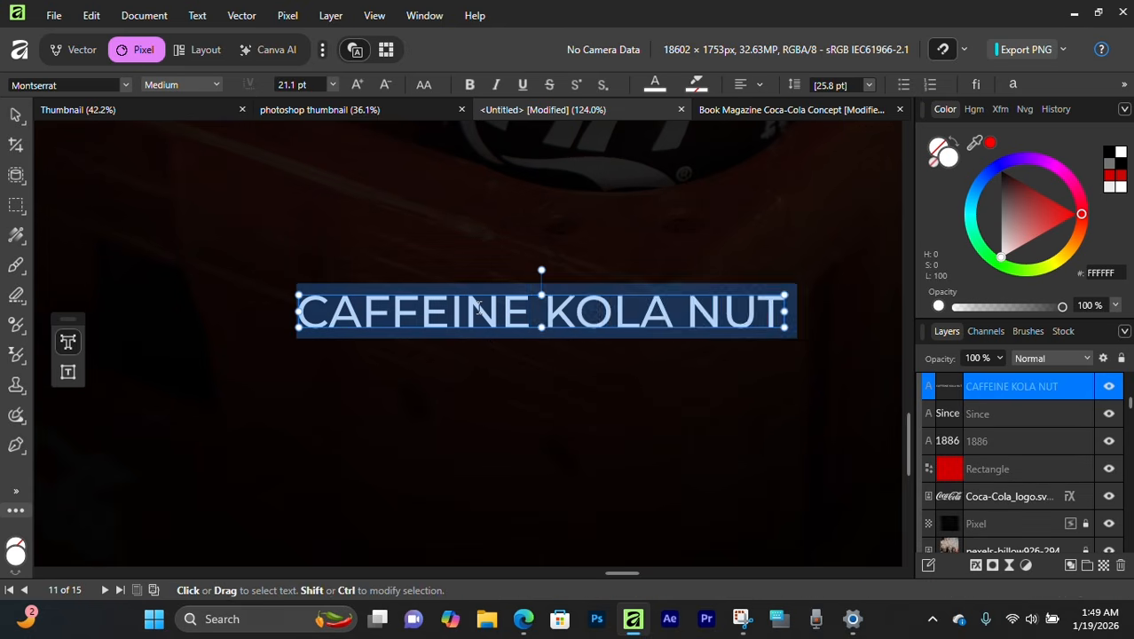
{"action": "type", "text": "a-cola.com"}
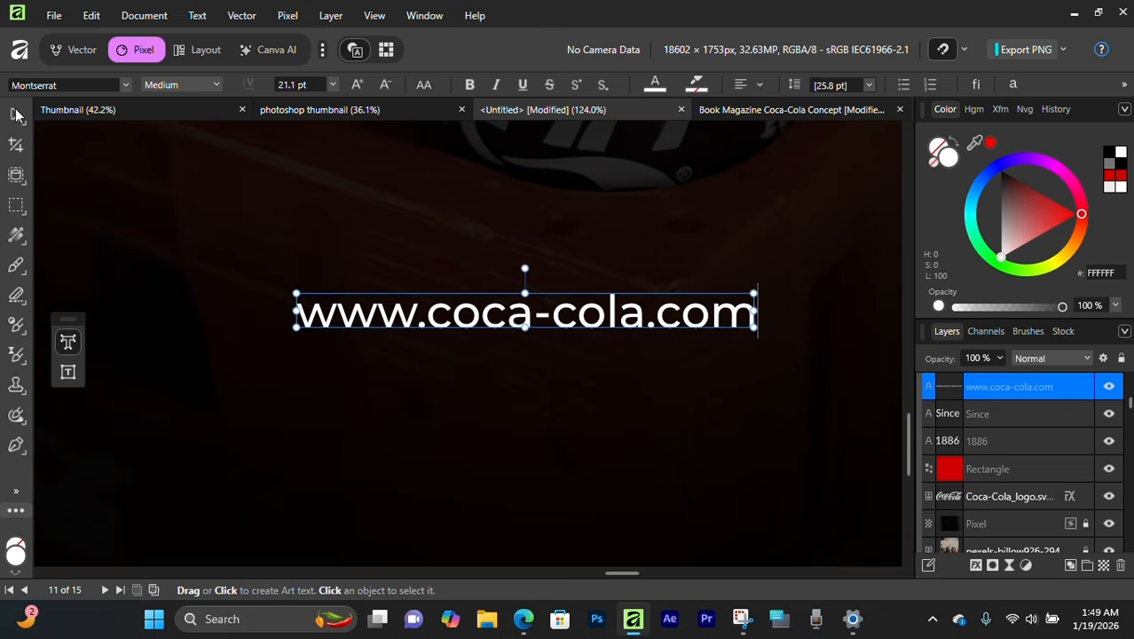
{"action": "left_click", "coordinate": [16, 114]}
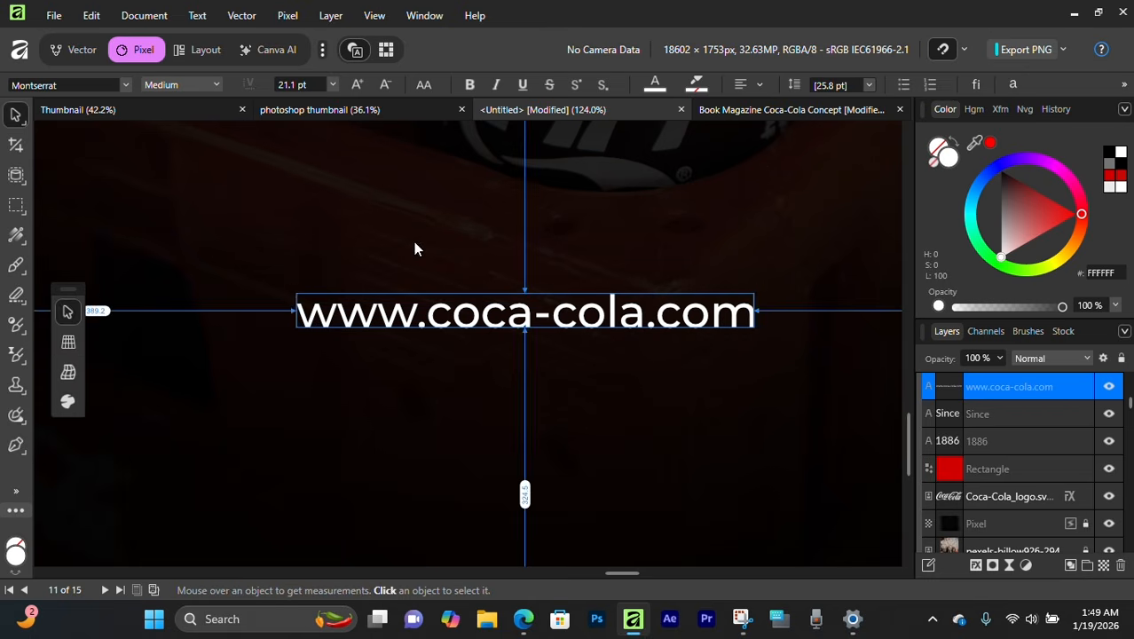
{"action": "scroll", "coordinate": [438, 255], "scroll_direction": "down", "scroll_amount": 5}
{"action": "scroll", "coordinate": [462, 277], "scroll_direction": "up", "scroll_amount": 3}
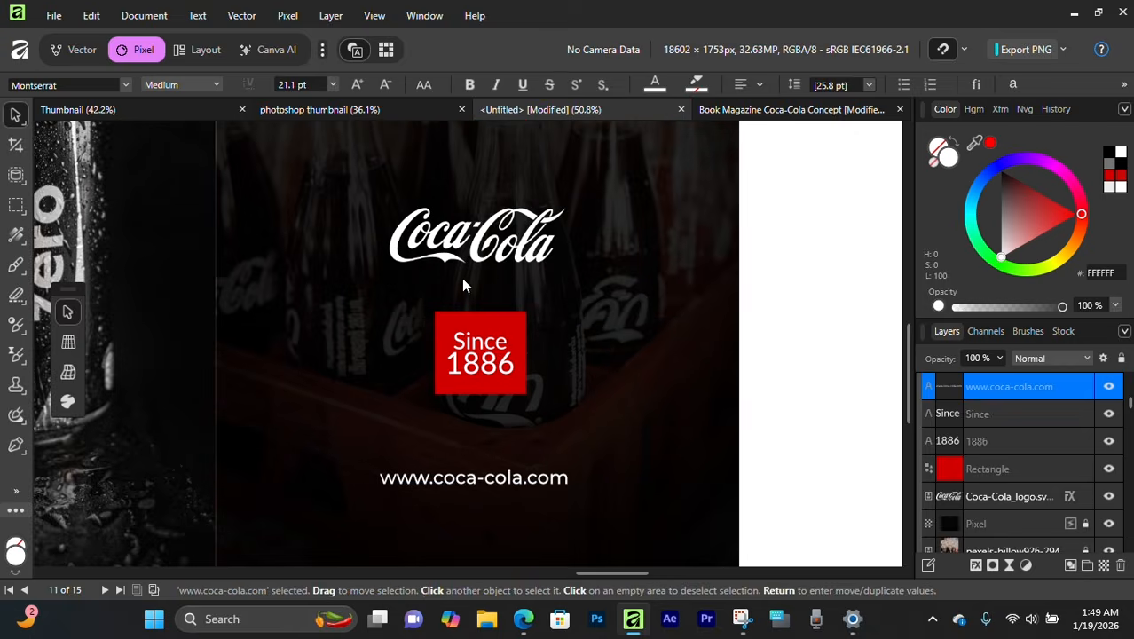
{"action": "left_click", "coordinate": [74, 52]}
{"action": "left_click", "coordinate": [787, 49]}
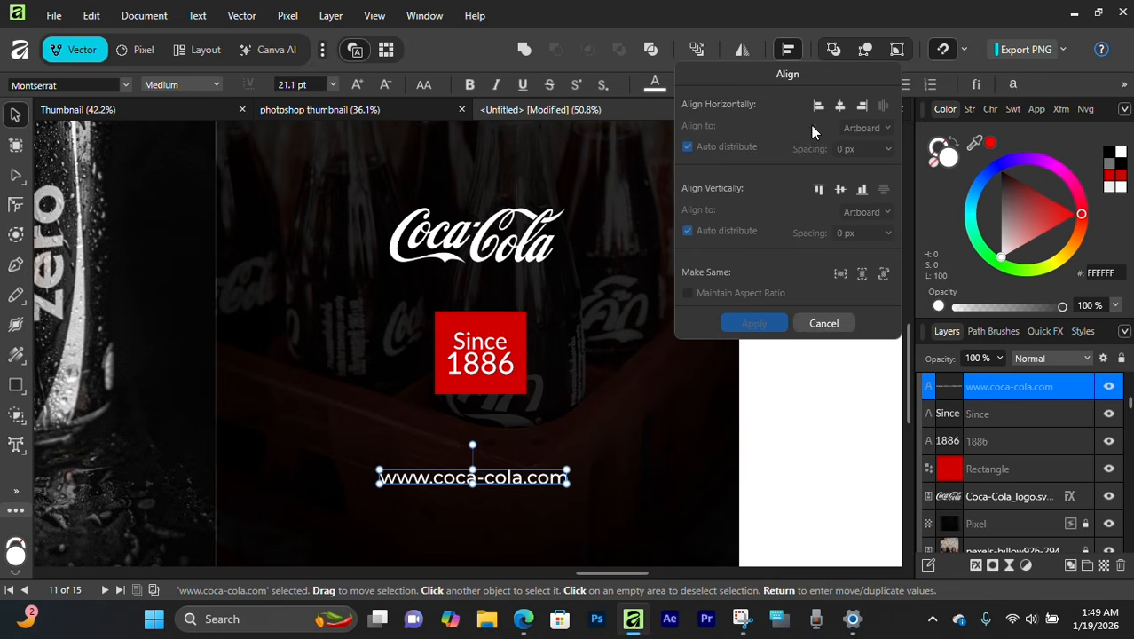
{"action": "left_click", "coordinate": [839, 104]}
{"action": "left_click", "coordinate": [774, 327]}
{"action": "left_click", "coordinate": [607, 459]}
Select the logo, Since 1886 badge and web address on Artboard11 and move them straight up together
{"action": "scroll", "coordinate": [513, 425], "scroll_direction": "down", "scroll_amount": 4}
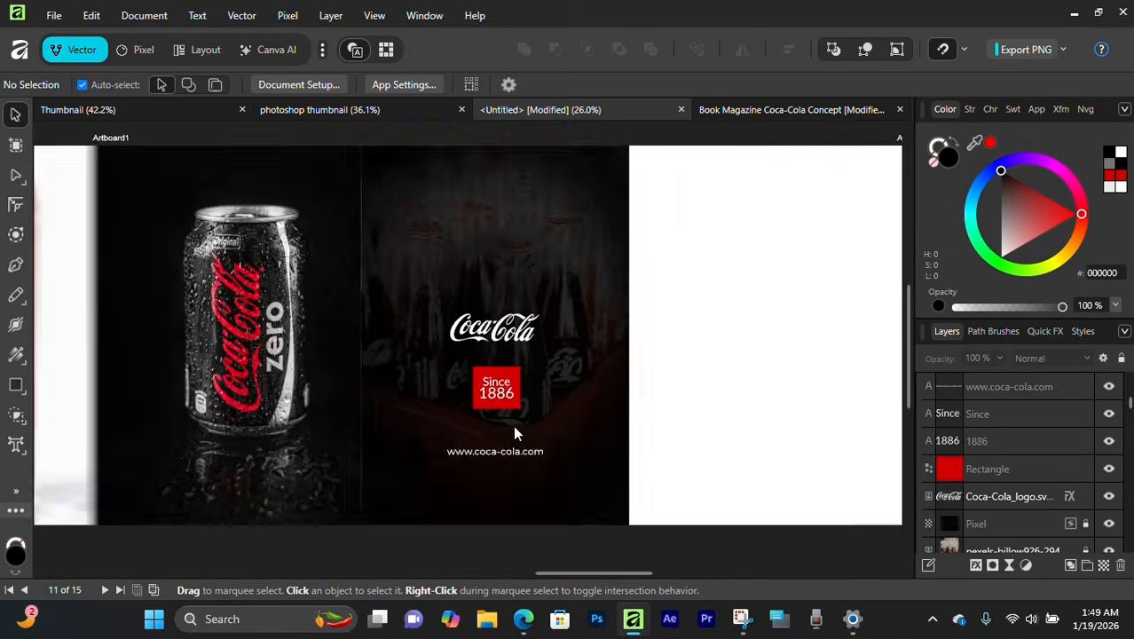
{"action": "scroll", "coordinate": [513, 425], "scroll_direction": "up", "scroll_amount": 2}
{"action": "left_click_drag", "start_coordinate": [555, 476], "coordinate": [565, 497]}
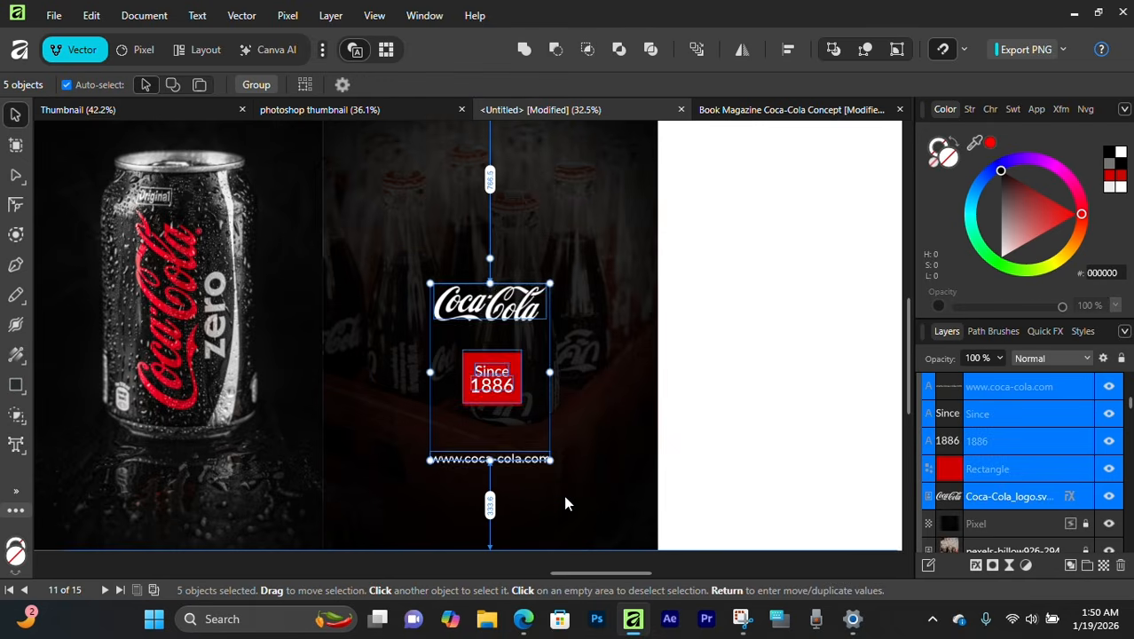
{"action": "key", "text": "shift+Up"}
{"action": "key", "text": "shift+Up"}
{"action": "key", "text": "shift+Up"}
{"action": "key", "text": "shift+Up"}
{"action": "key", "text": "shift+Up"}
{"action": "key", "text": "shift+Up"}
{"action": "key", "text": "shift+Up"}
{"action": "key", "text": "shift+Up"}
{"action": "key", "text": "shift+Up"}
{"action": "key", "text": "shift+Up"}
{"action": "key", "text": "shift+Up"}
{"action": "key", "text": "shift+Up"}
{"action": "key", "text": "shift+Up"}
{"action": "key", "text": "shift+Up"}
{"action": "key", "text": "shift+Up"}
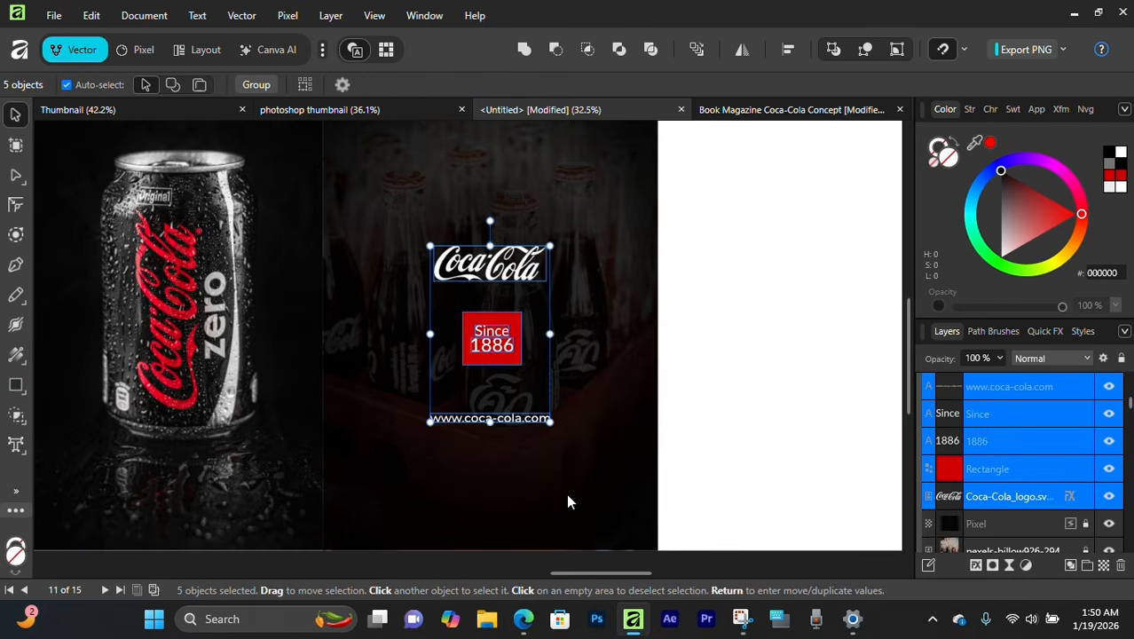
{"action": "left_click", "coordinate": [566, 493]}
Nudge the selected logo, badge and web address slightly back down on Artboard11, and deselect them
{"action": "scroll", "coordinate": [502, 392], "scroll_direction": "down", "scroll_amount": 2}
{"action": "left_click_drag", "start_coordinate": [491, 335], "coordinate": [545, 432]}
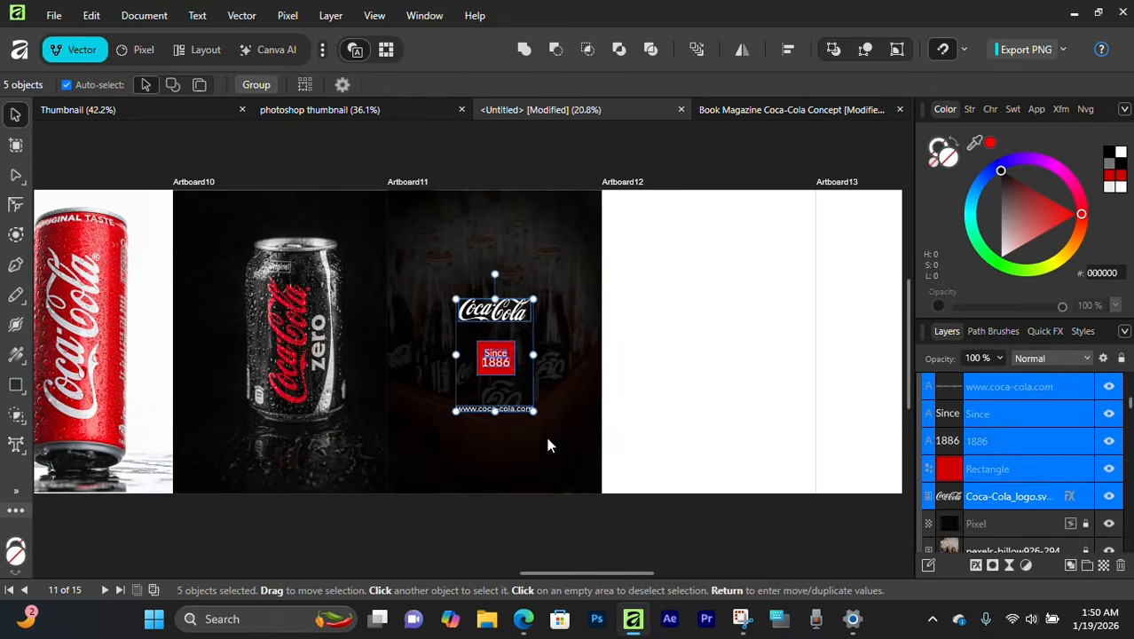
{"action": "key", "text": "shift+Down"}
{"action": "key", "text": "shift+Down"}
{"action": "key", "text": "shift+Down"}
{"action": "key", "text": "shift+Down"}
{"action": "left_click", "coordinate": [539, 226]}
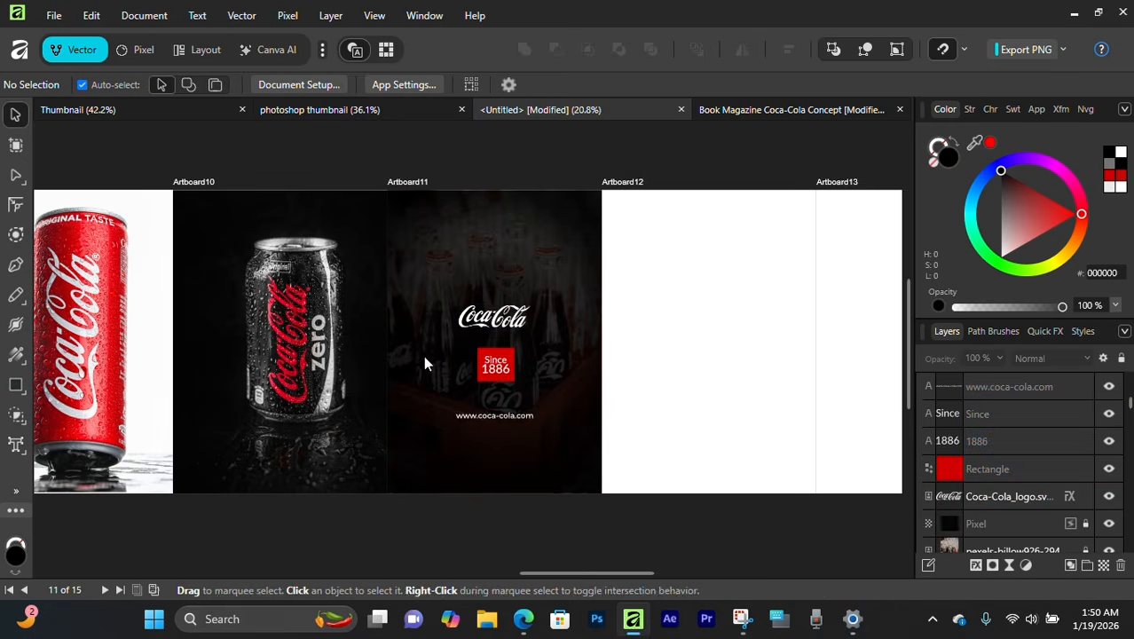
{"action": "left_click_drag", "start_coordinate": [306, 326], "coordinate": [409, 349]}
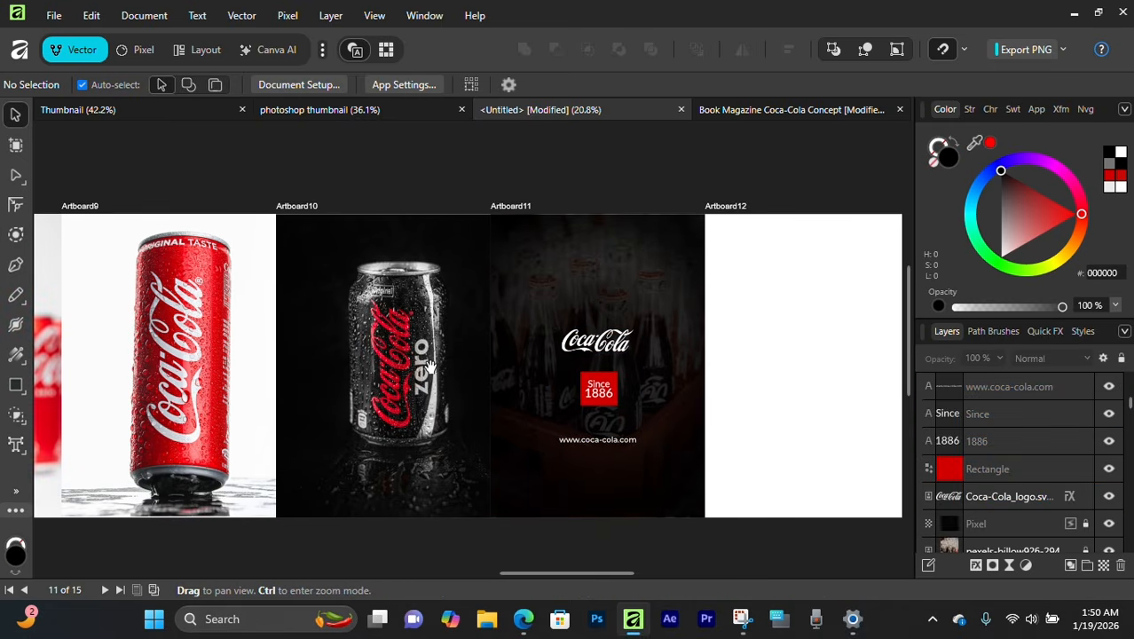
{"action": "left_click_drag", "start_coordinate": [622, 382], "coordinate": [565, 382]}
{"action": "scroll", "coordinate": [567, 376], "scroll_direction": "up", "scroll_amount": 1}
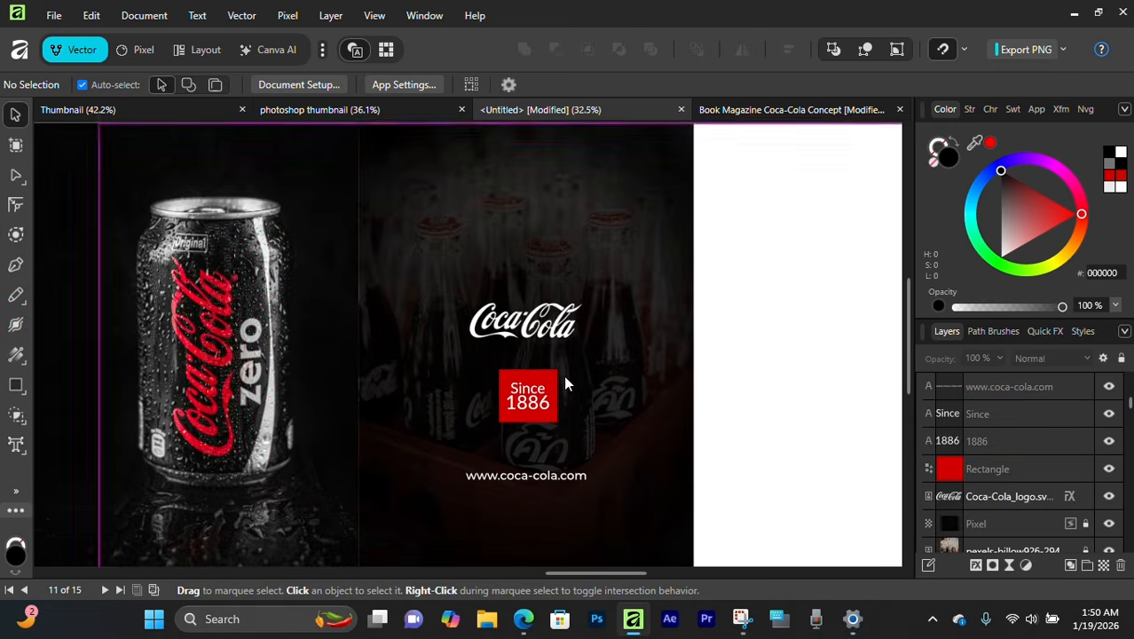
{"action": "scroll", "coordinate": [564, 380], "scroll_direction": "down", "scroll_amount": 1}
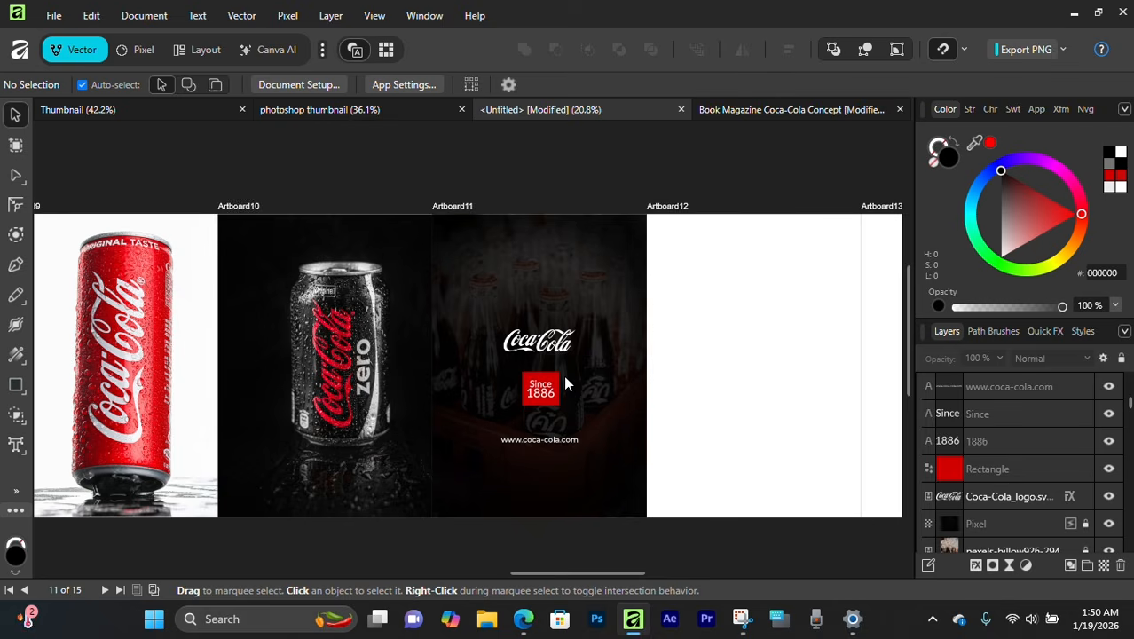
{"action": "scroll", "coordinate": [565, 382], "scroll_direction": "down", "scroll_amount": 1}
{"action": "scroll", "coordinate": [459, 291], "scroll_direction": "up", "scroll_amount": 1}
Delete the empty Artboard12, Artboard13, Artboard14 and Artboard15
{"action": "left_click_drag", "start_coordinate": [707, 232], "coordinate": [476, 286]}
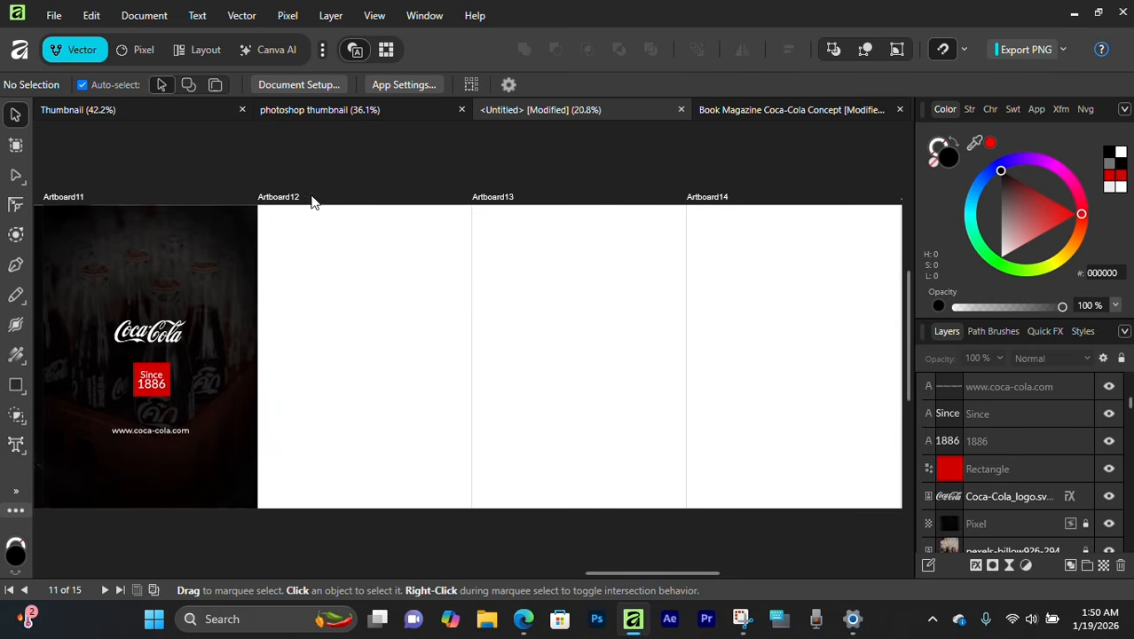
{"action": "left_click", "coordinate": [283, 199]}
{"action": "key", "text": "Delete"}
{"action": "left_click", "coordinate": [286, 205]}
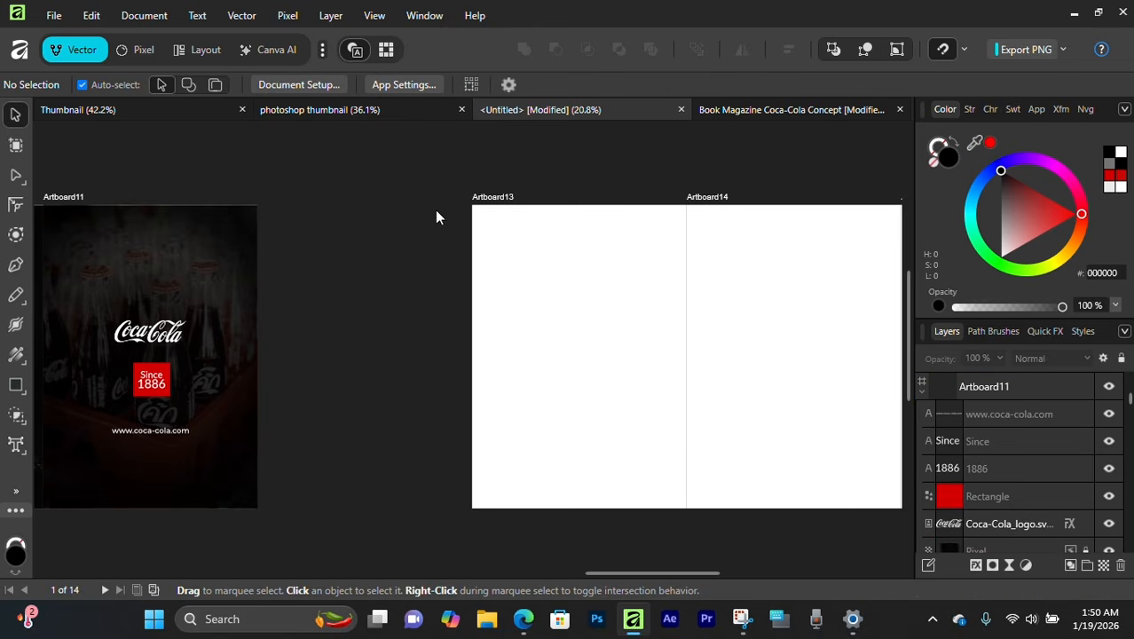
{"action": "left_click", "coordinate": [494, 207]}
{"action": "key", "text": "Delete"}
{"action": "left_click", "coordinate": [722, 171]}
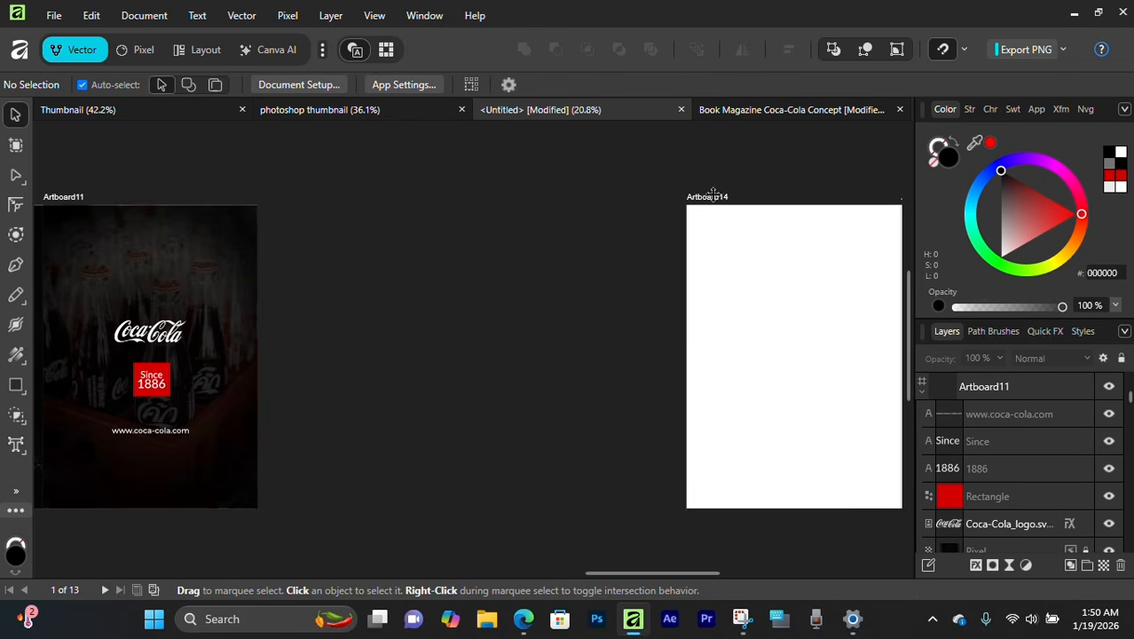
{"action": "left_click", "coordinate": [712, 193]}
{"action": "key", "text": "Delete"}
{"action": "scroll", "coordinate": [544, 227], "scroll_direction": "right", "scroll_amount": 5}
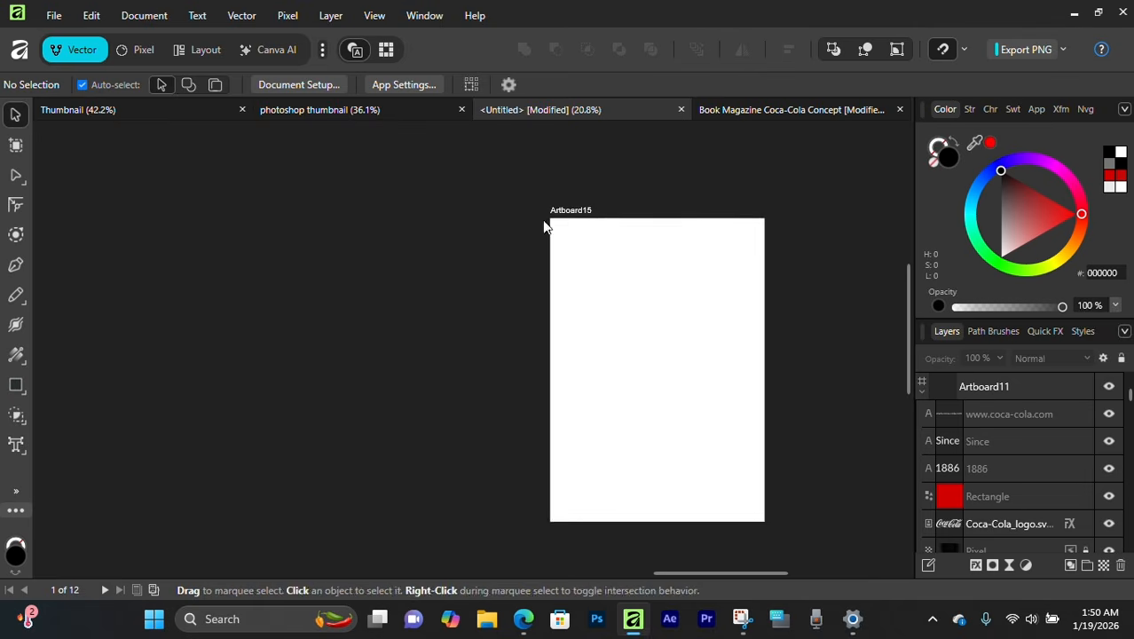
{"action": "left_click", "coordinate": [588, 210]}
{"action": "key", "text": "Delete"}
{"action": "left_click_drag", "start_coordinate": [350, 250], "coordinate": [757, 356]}
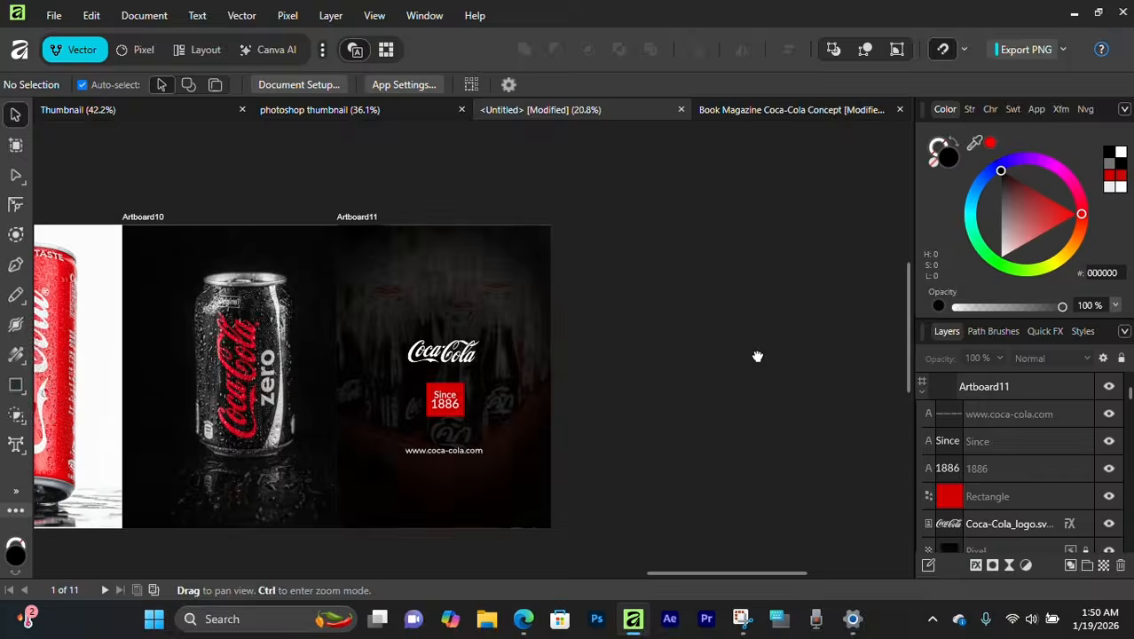
Review the finished magazine pages across the artboards, from the About Us and Ingredients pages through the product photo pages
{"action": "scroll", "coordinate": [757, 357], "scroll_direction": "left", "scroll_amount": 15}
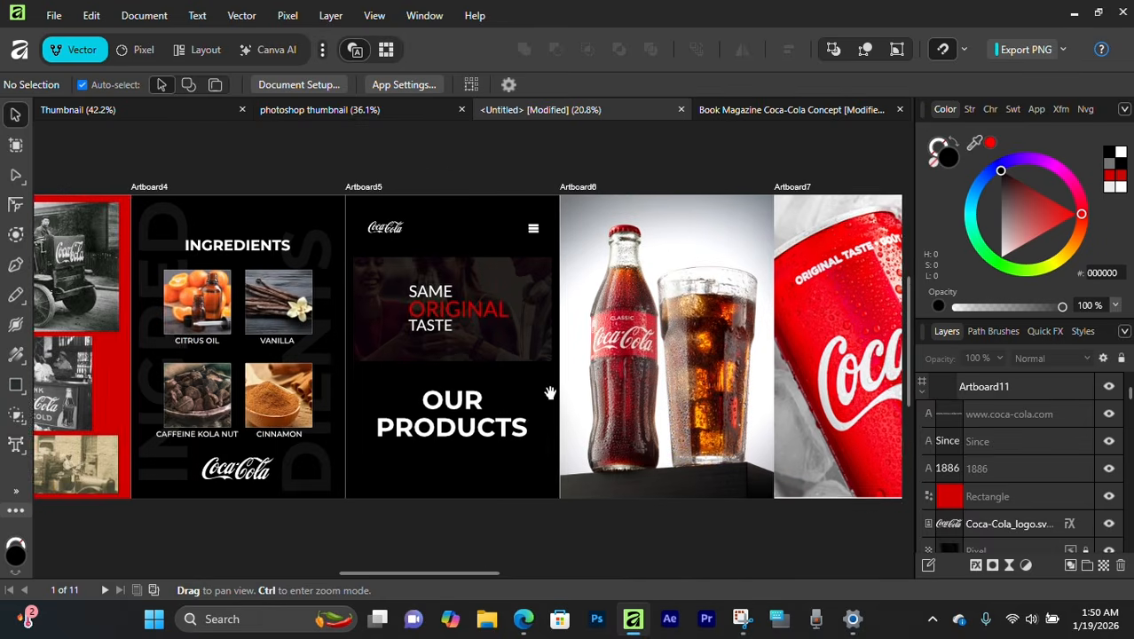
{"action": "left_click_drag", "start_coordinate": [549, 392], "coordinate": [590, 389]}
{"action": "scroll", "coordinate": [431, 404], "scroll_direction": "down", "scroll_amount": 5}
{"action": "scroll", "coordinate": [430, 405], "scroll_direction": "up", "scroll_amount": 4}
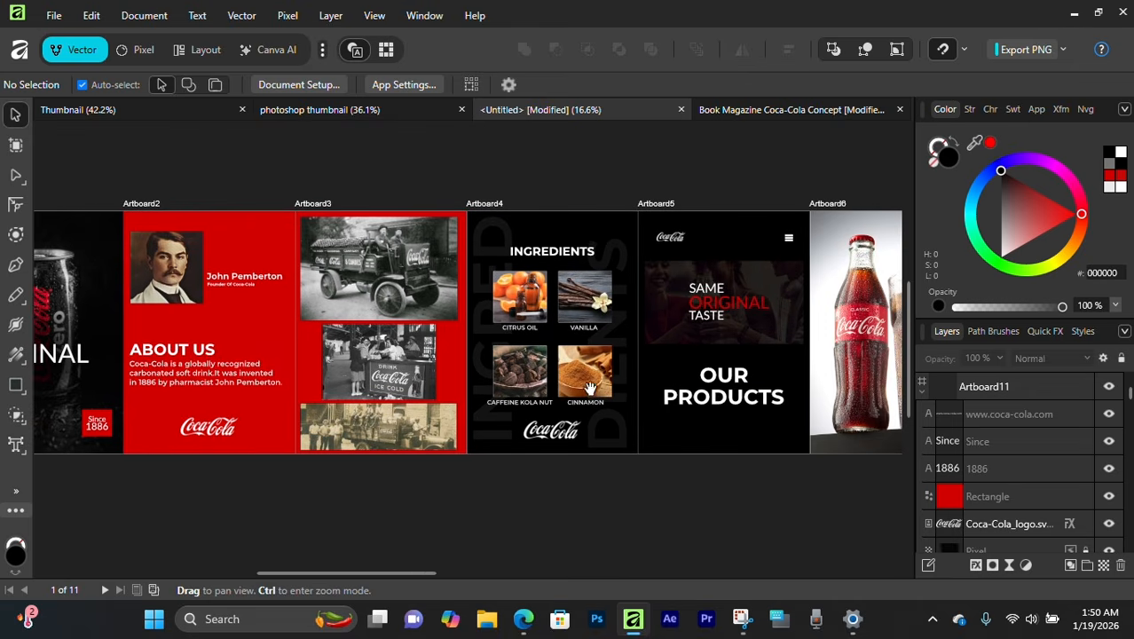
{"action": "left_click_drag", "start_coordinate": [724, 390], "coordinate": [543, 395]}
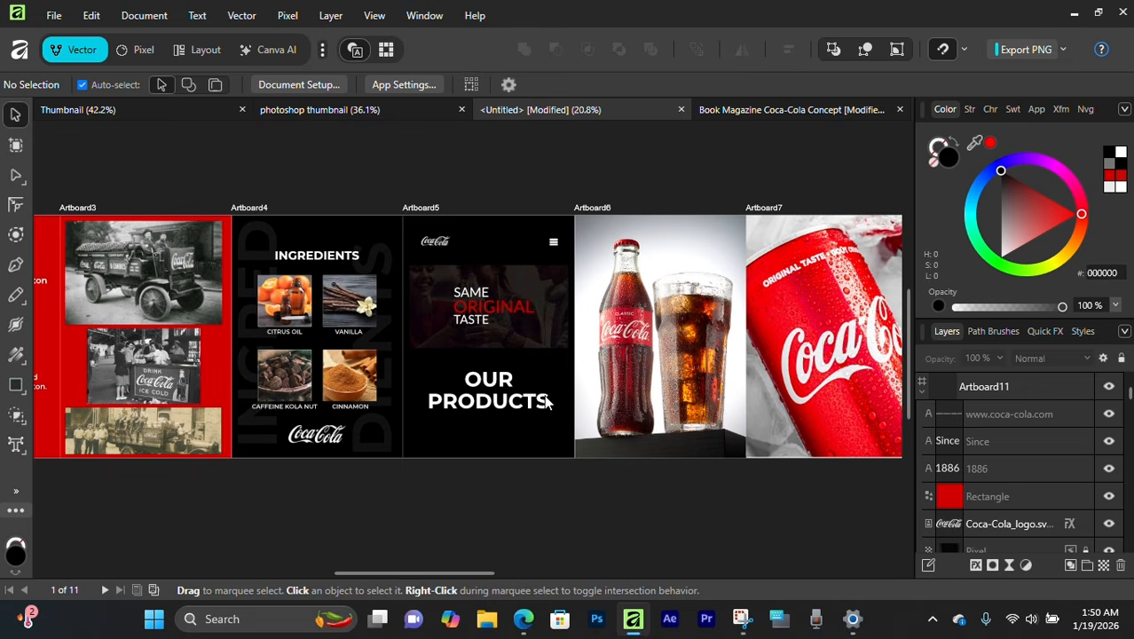
{"action": "scroll", "coordinate": [548, 403], "scroll_direction": "up", "scroll_amount": 4}
{"action": "left_click_drag", "start_coordinate": [297, 354], "coordinate": [658, 385]}
{"action": "left_click_drag", "start_coordinate": [246, 360], "coordinate": [703, 367]}
{"action": "left_click_drag", "start_coordinate": [146, 369], "coordinate": [76, 359]}
{"action": "left_click_drag", "start_coordinate": [887, 359], "coordinate": [284, 342]}
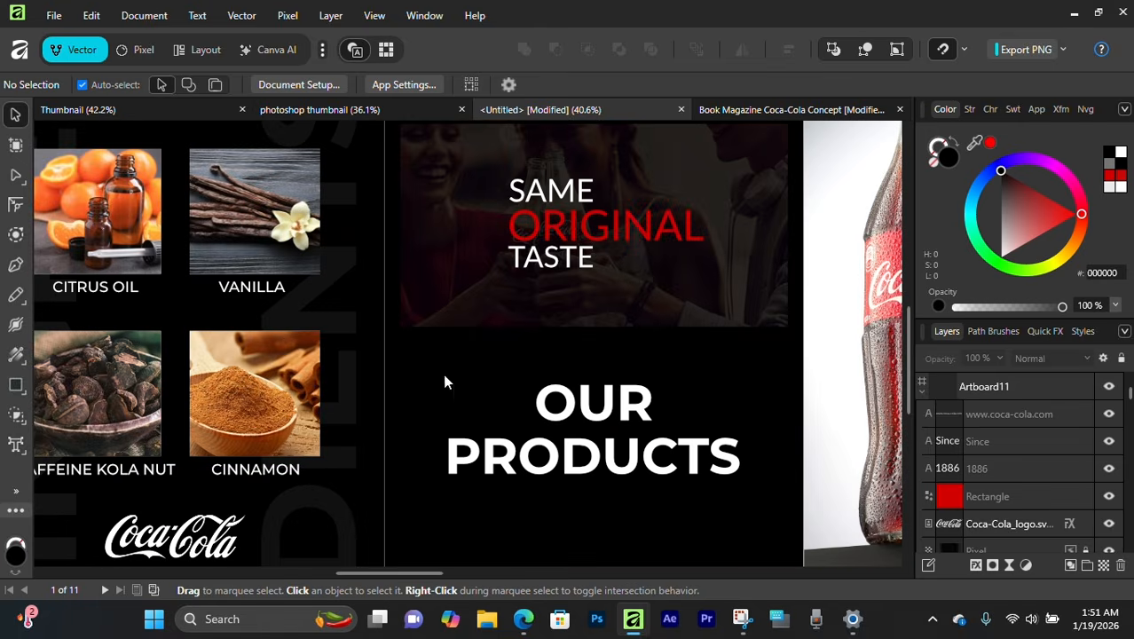
{"action": "scroll", "coordinate": [510, 425], "scroll_direction": "down", "scroll_amount": 1}
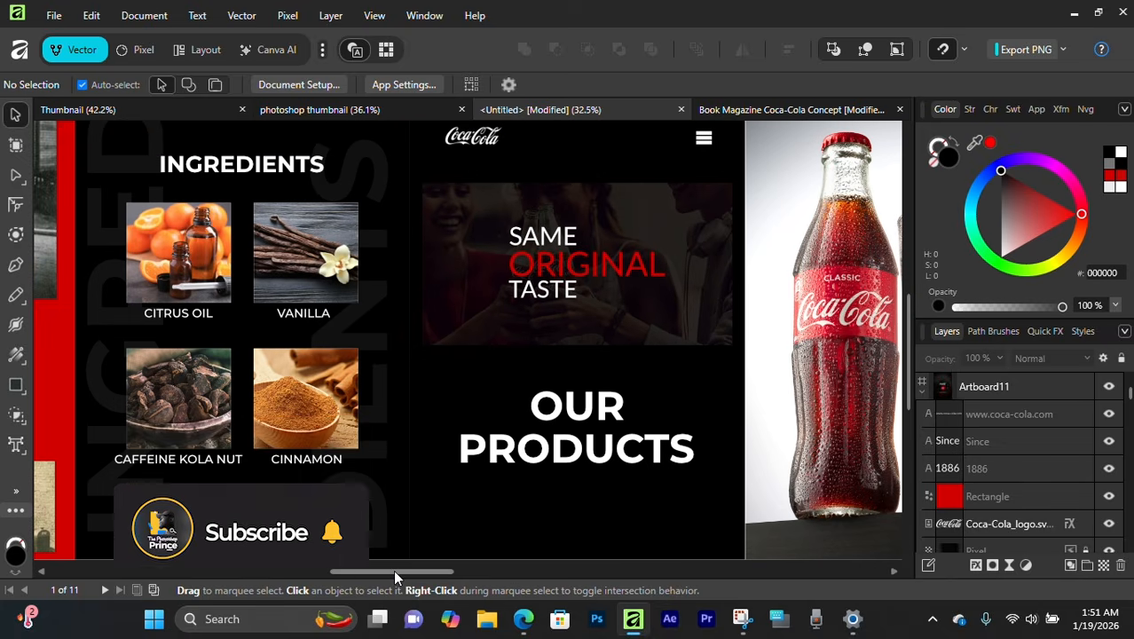
{"action": "left_click_drag", "start_coordinate": [393, 569], "coordinate": [519, 555]}
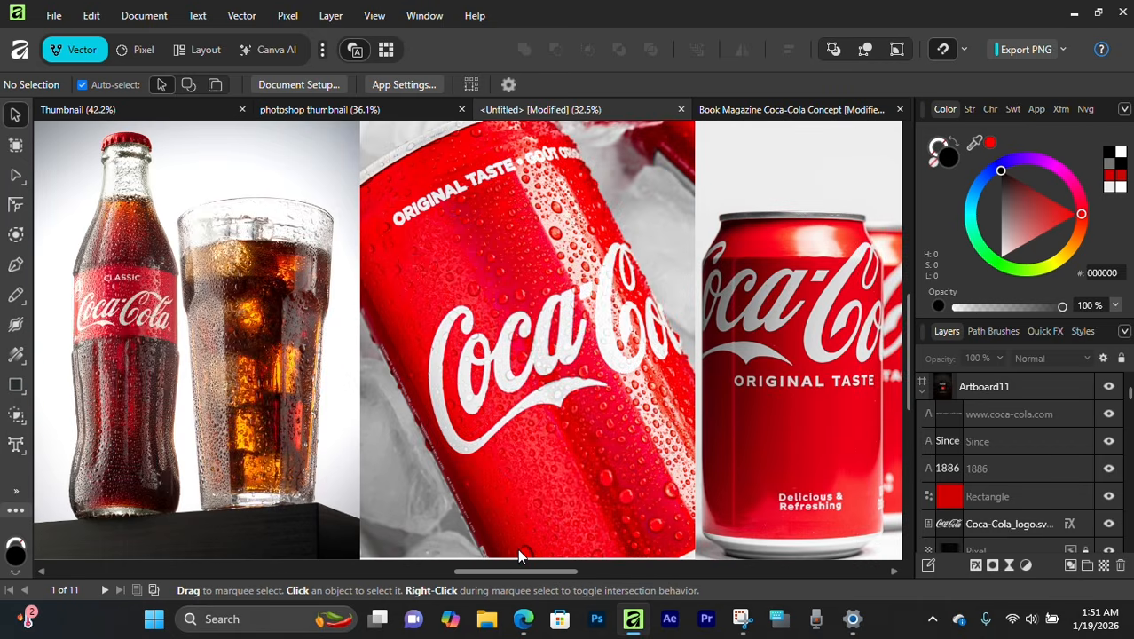